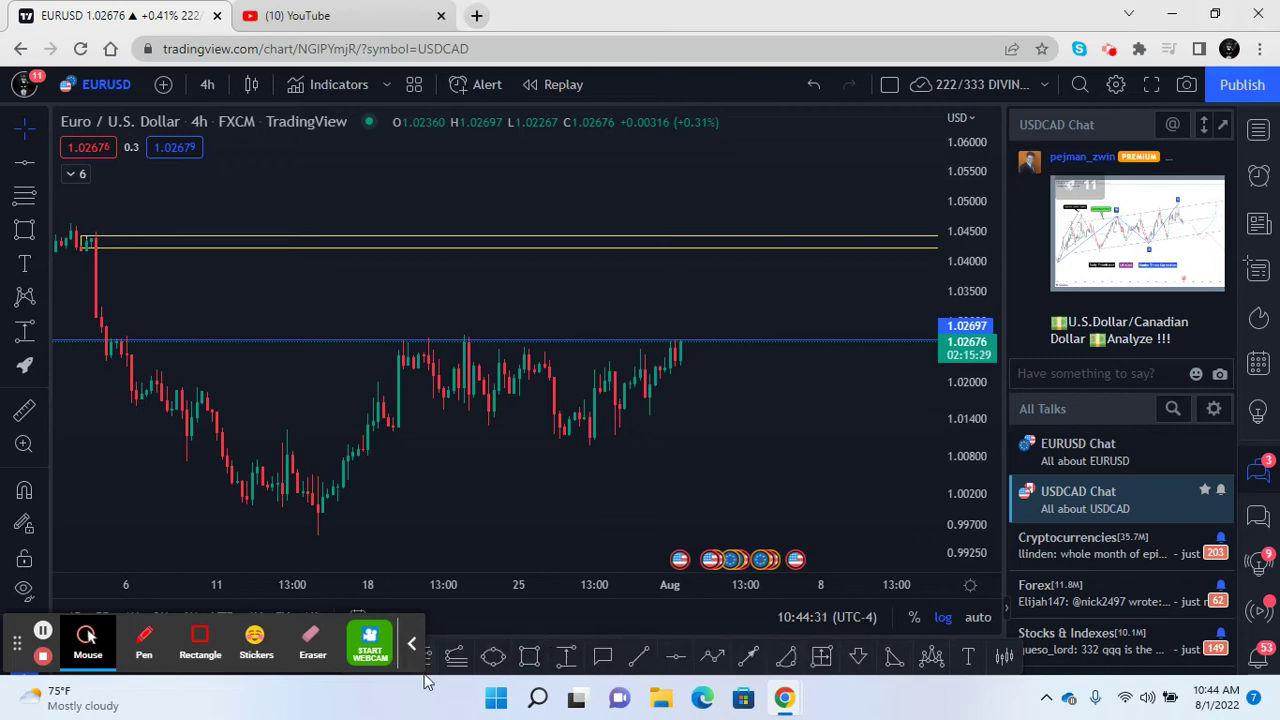
pyautogui.click(410, 644)
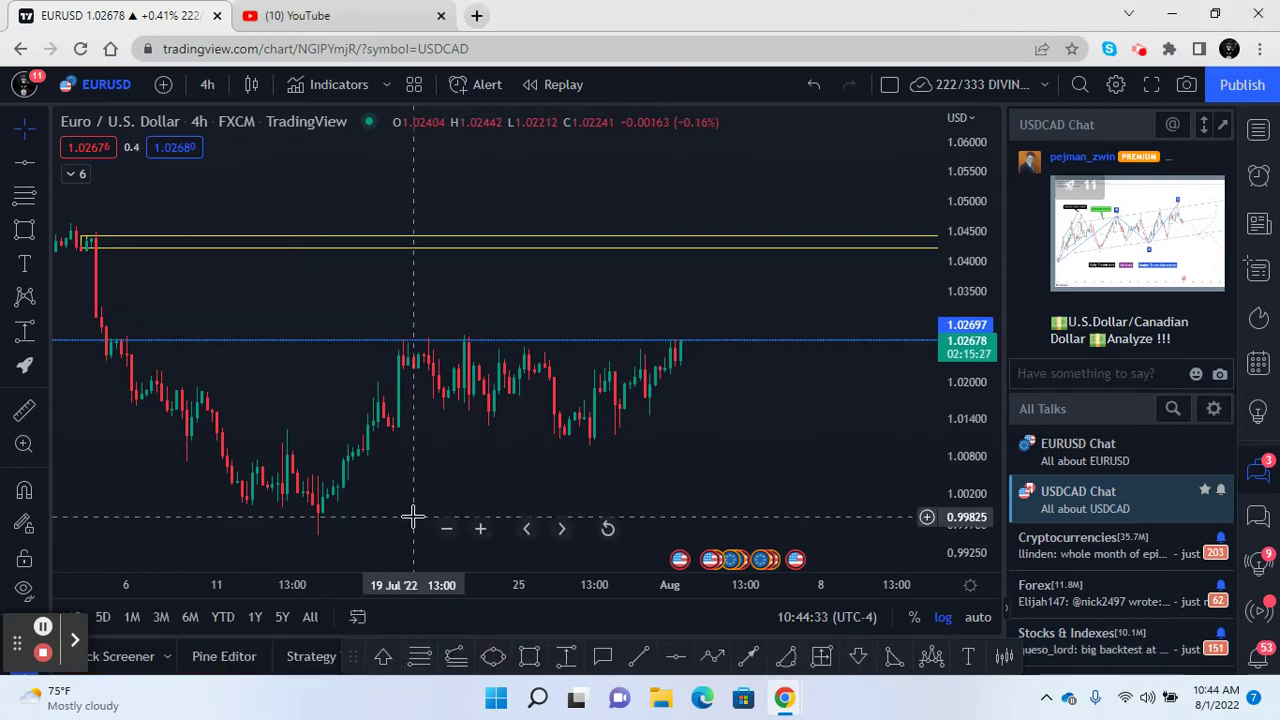
pyautogui.moveTo(414, 502); pyautogui.dragTo(441, 487)
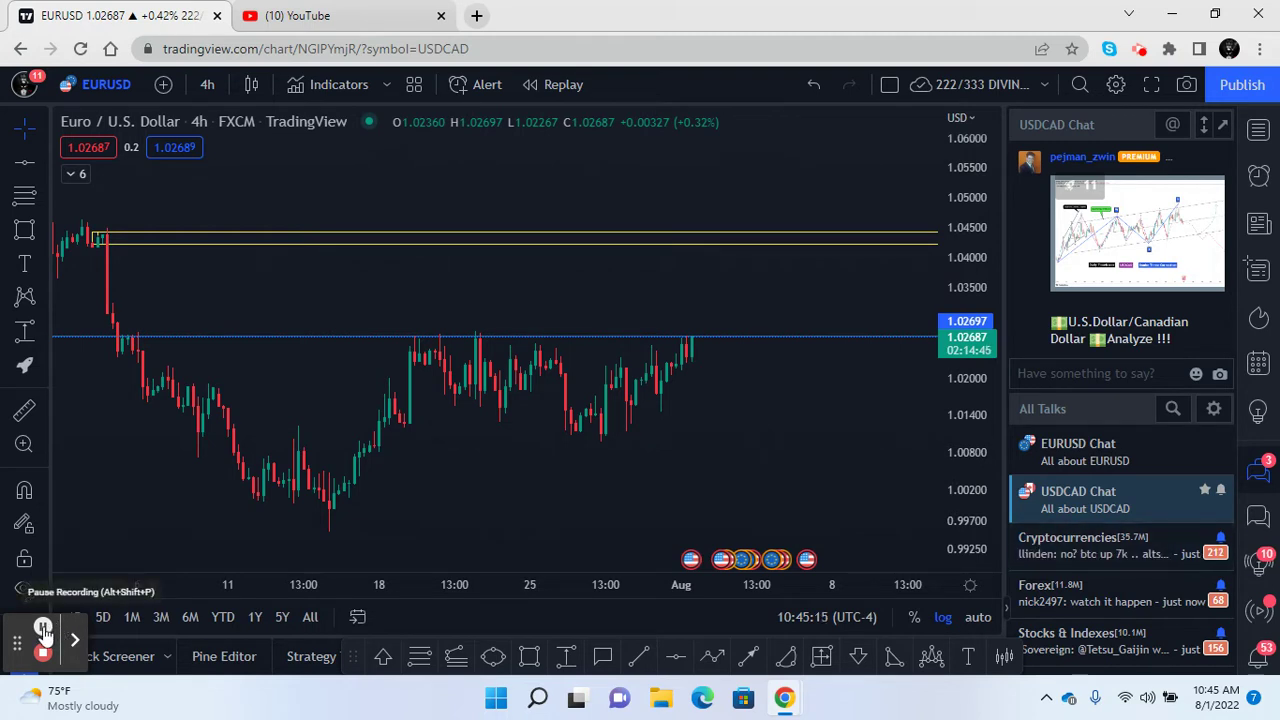
pyautogui.click(43, 628)
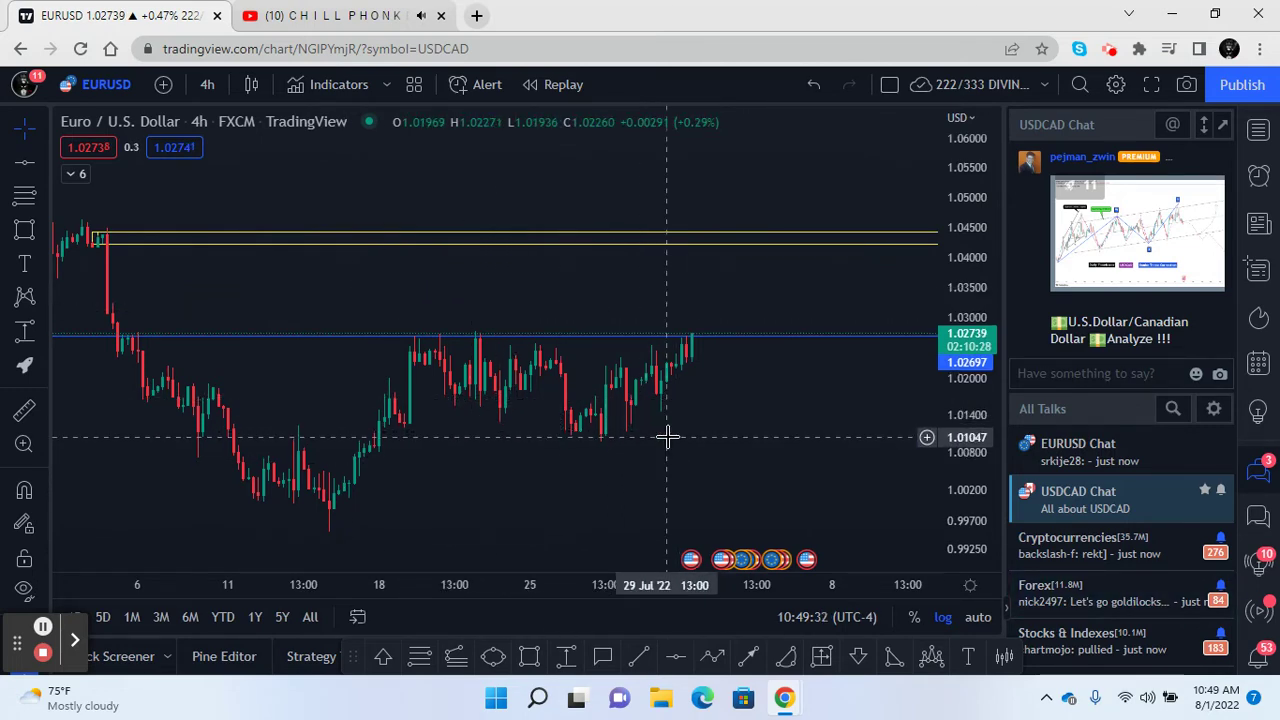
# Measure the price range from the blue horizontal line up to the yellow zone and delete the measurement
pyautogui.click(566, 656)
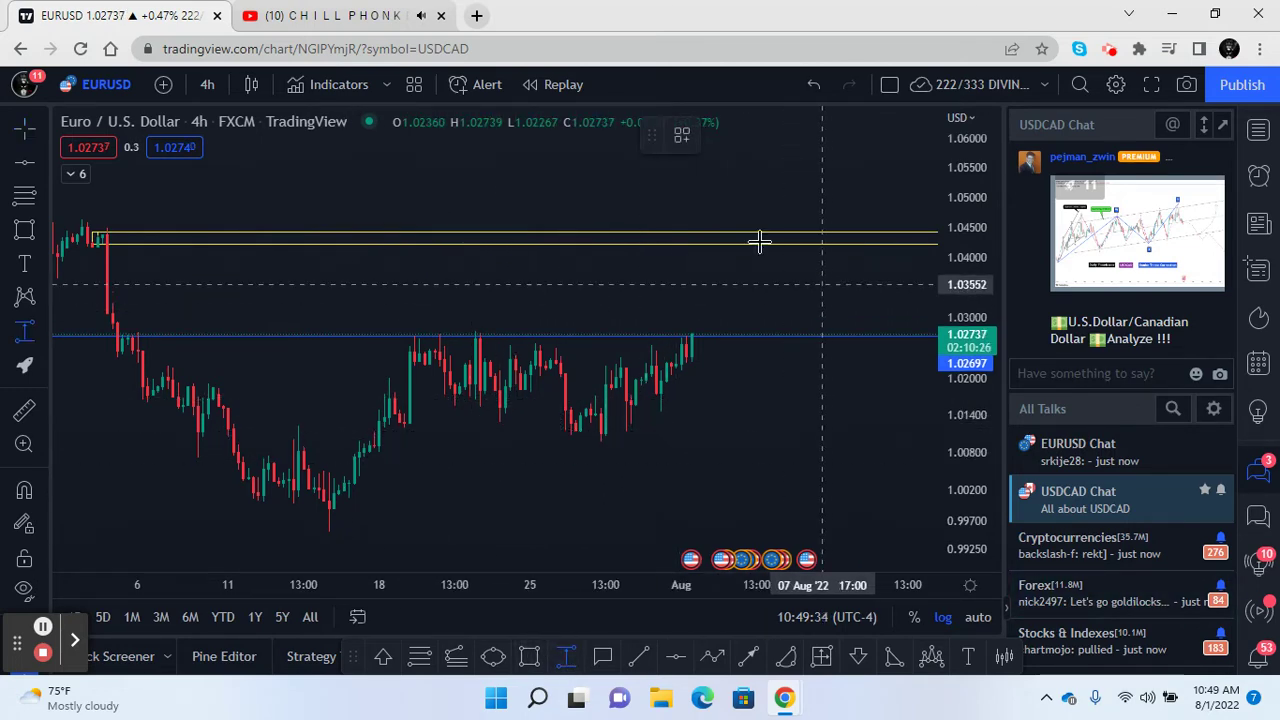
pyautogui.click(706, 336)
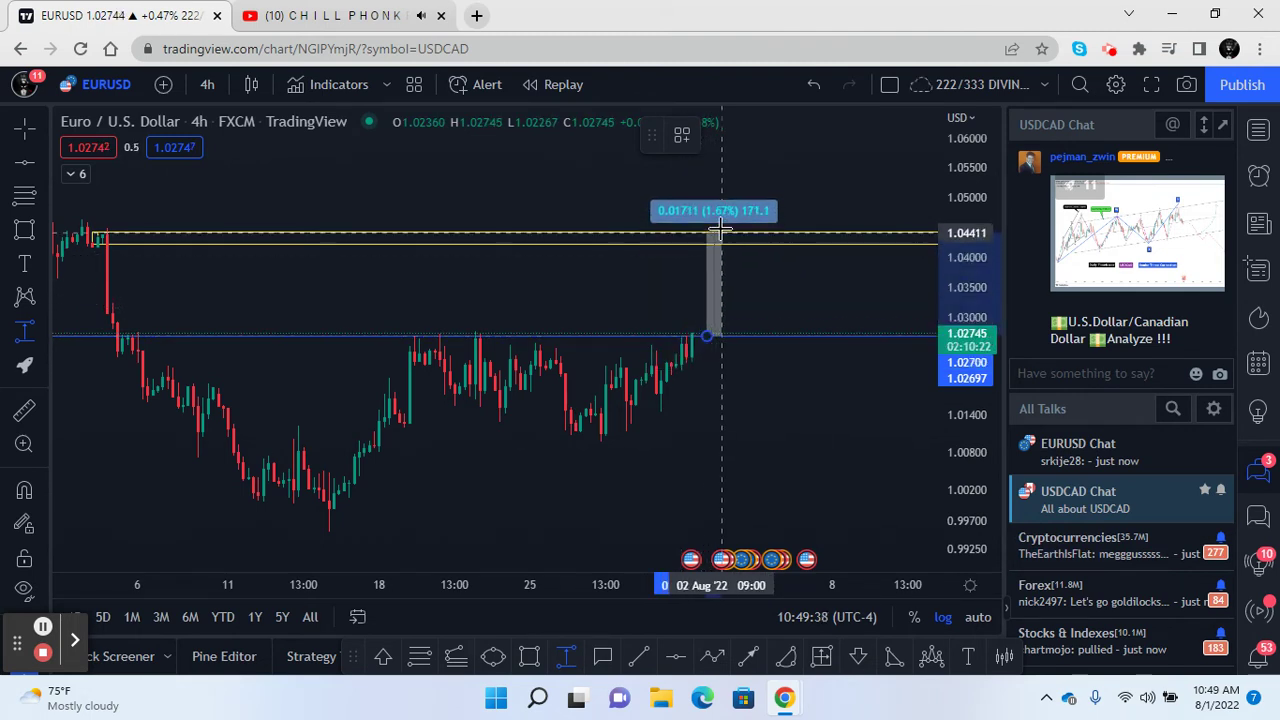
pyautogui.click(720, 235)
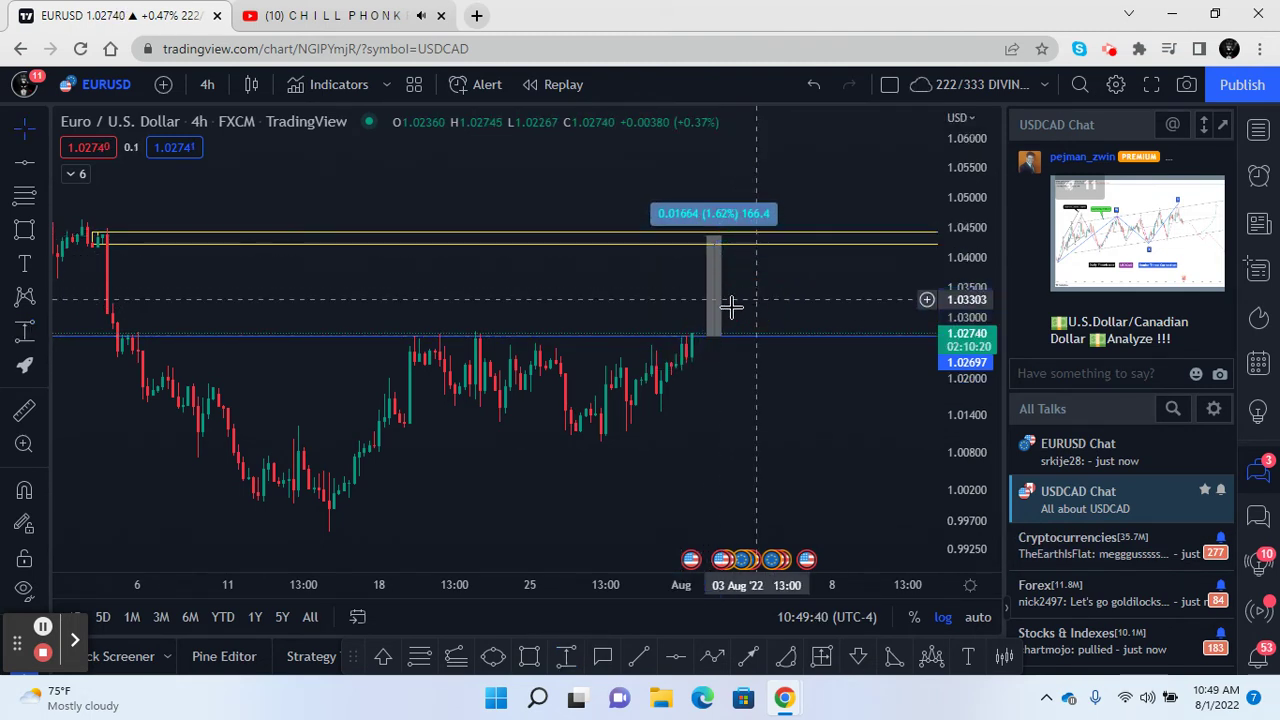
pyautogui.click(713, 338)
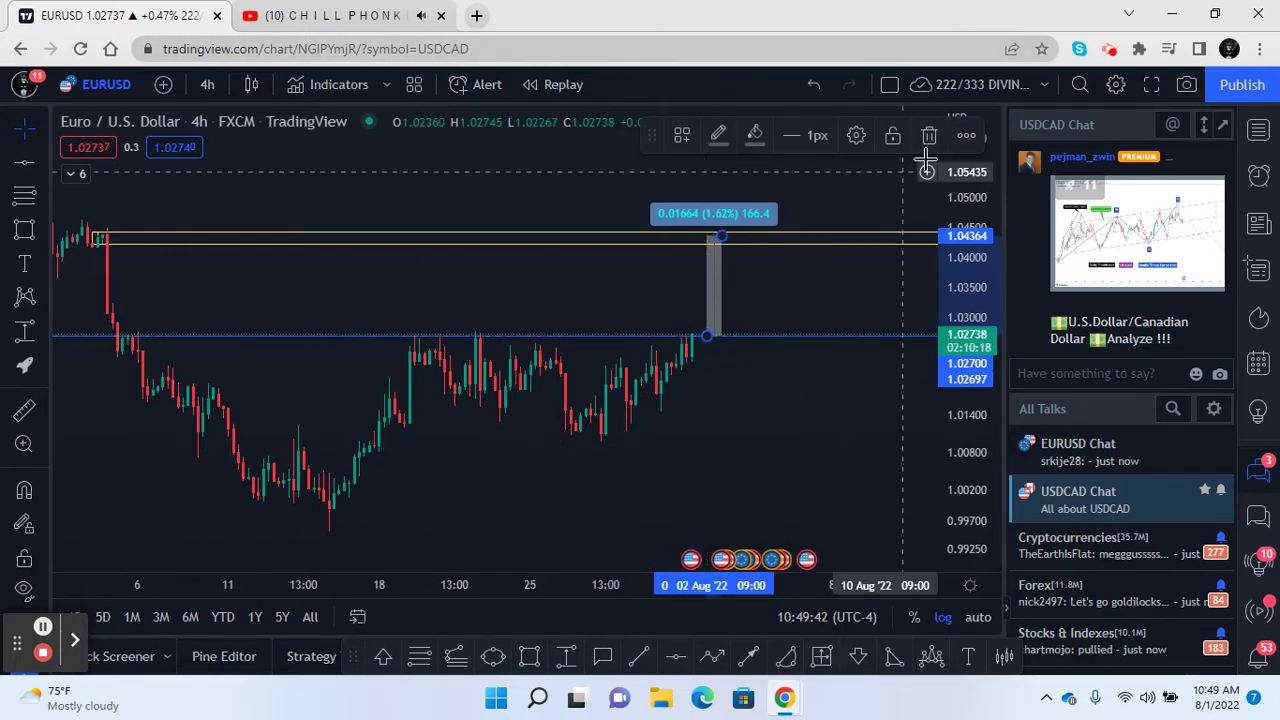
pyautogui.click(927, 140)
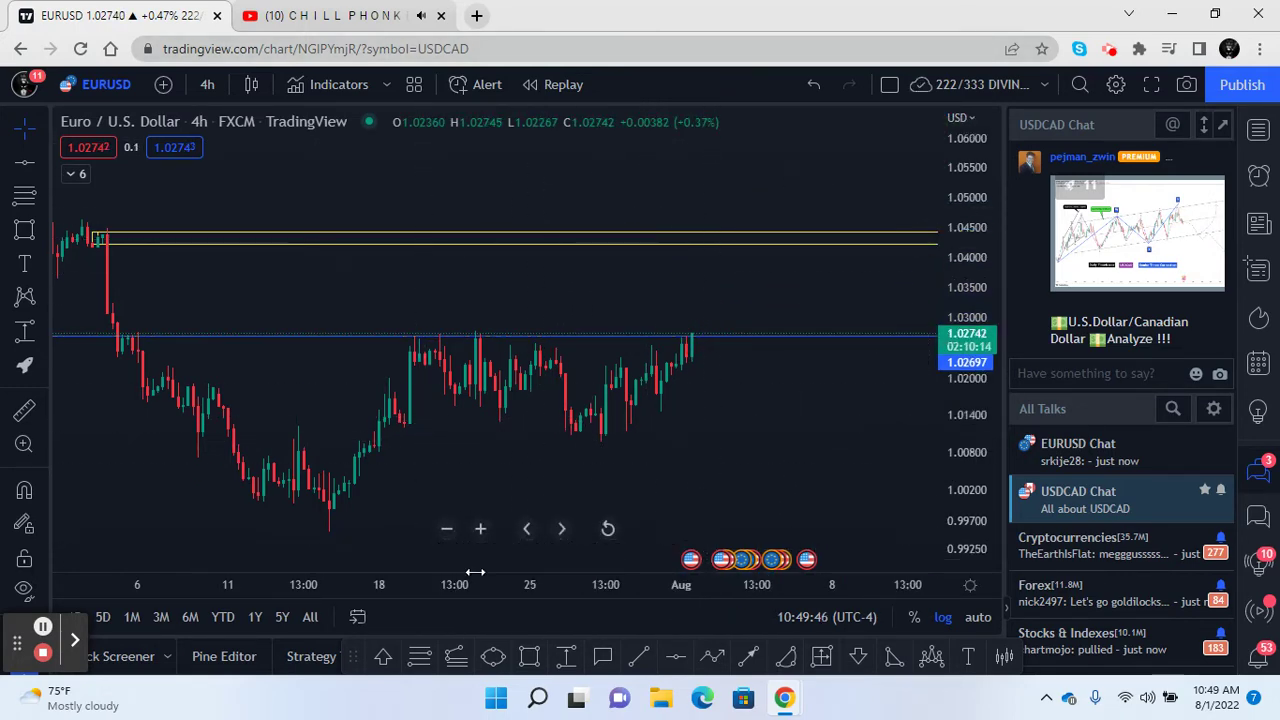
# Move the blue horizontal line up to about 1.02777, along the July swing highs
pyautogui.moveTo(342, 594); pyautogui.dragTo(375, 585)
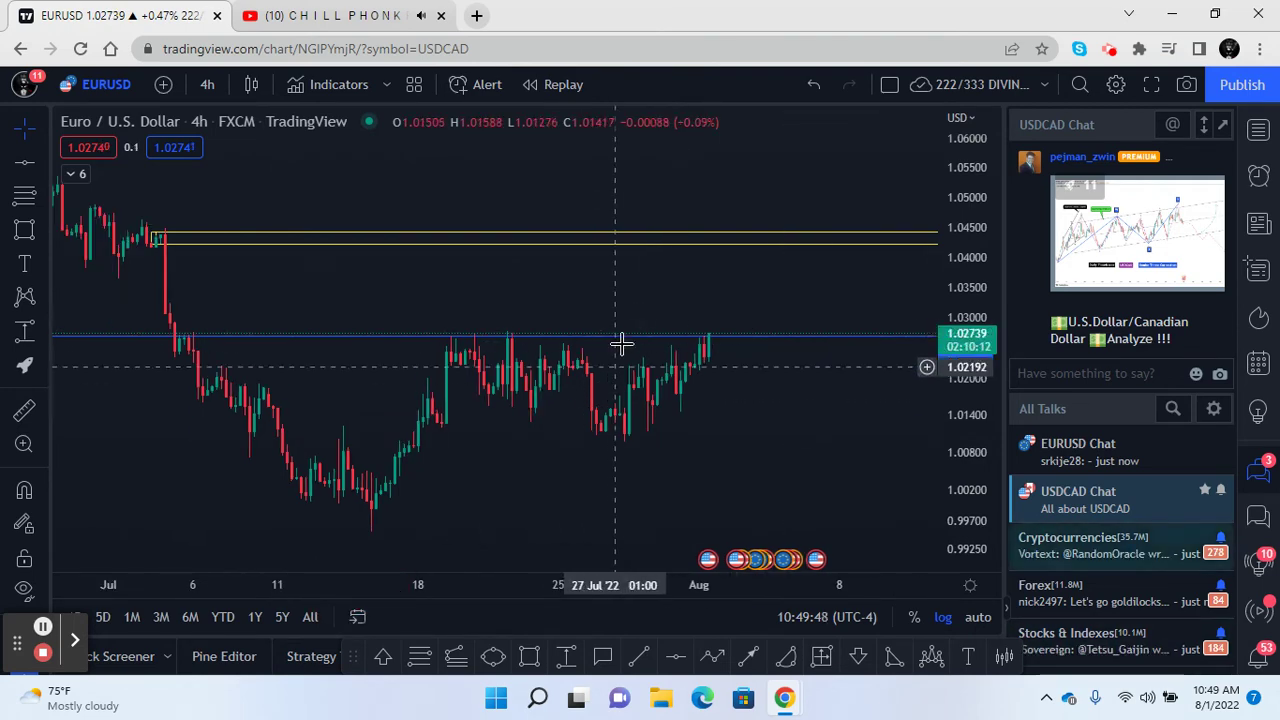
pyautogui.moveTo(760, 343); pyautogui.dragTo(757, 331)
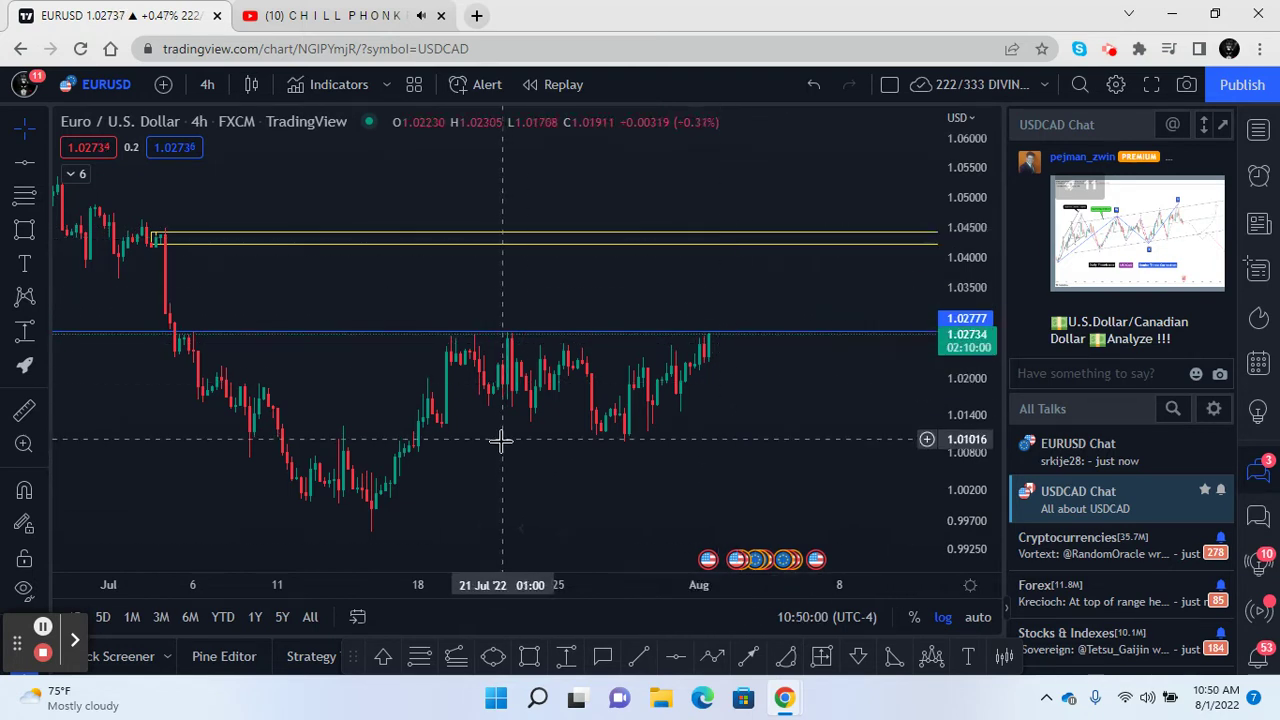
# Draw a trend line from the mid-July low to the blue line, shift it to start at about 1.00986 near the latest candles, and delete it
pyautogui.click(641, 657)
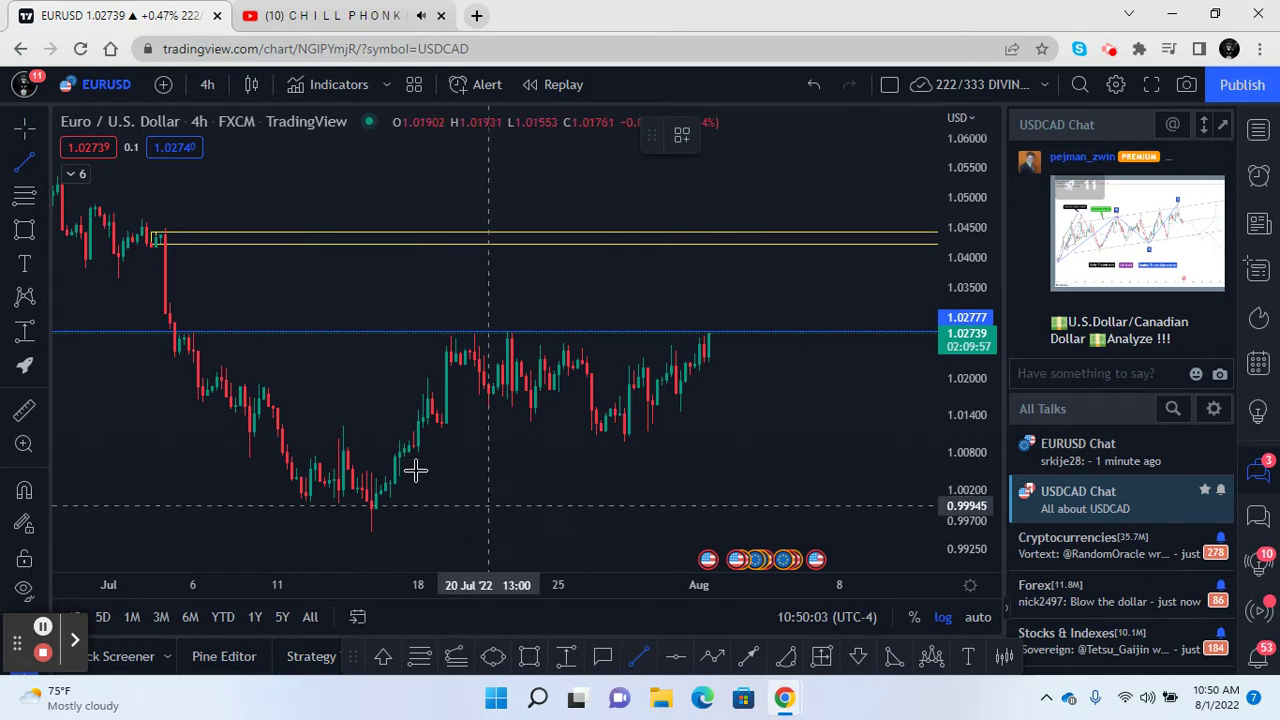
pyautogui.click(370, 529)
pyautogui.click(364, 332)
pyautogui.moveTo(366, 340); pyautogui.dragTo(677, 284)
pyautogui.click(736, 387)
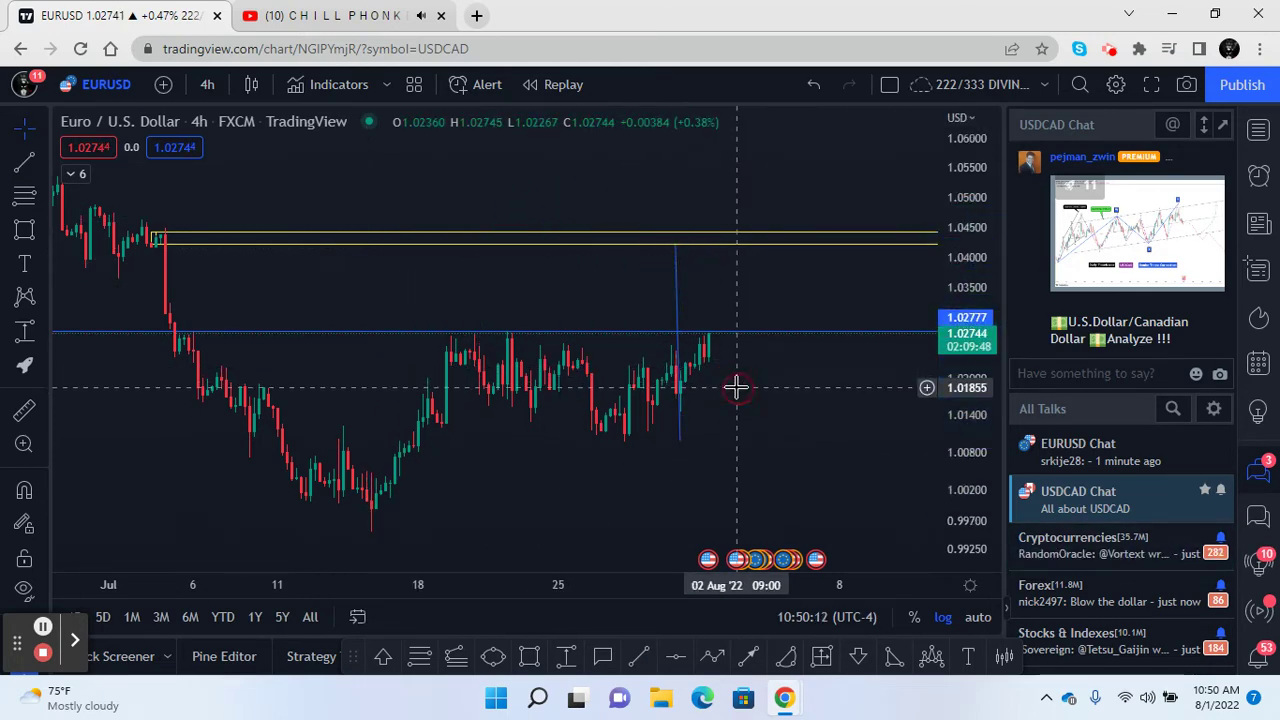
pyautogui.click(674, 248)
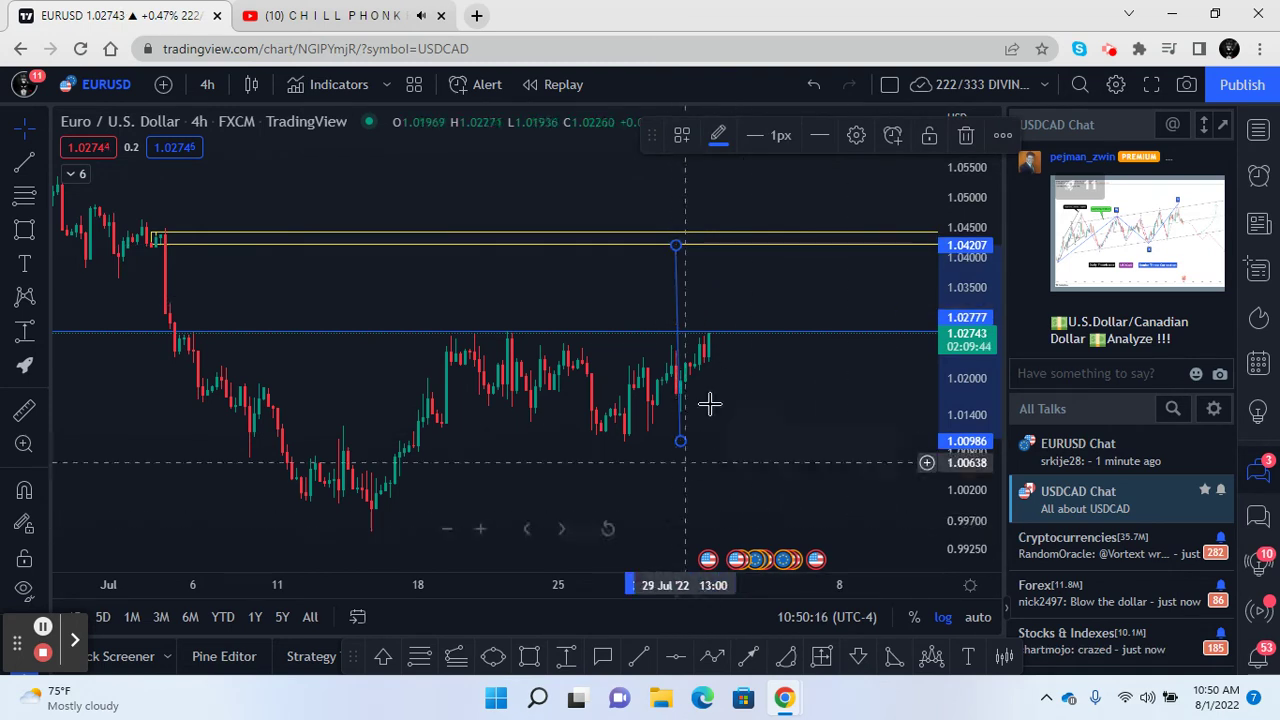
pyautogui.click(965, 139)
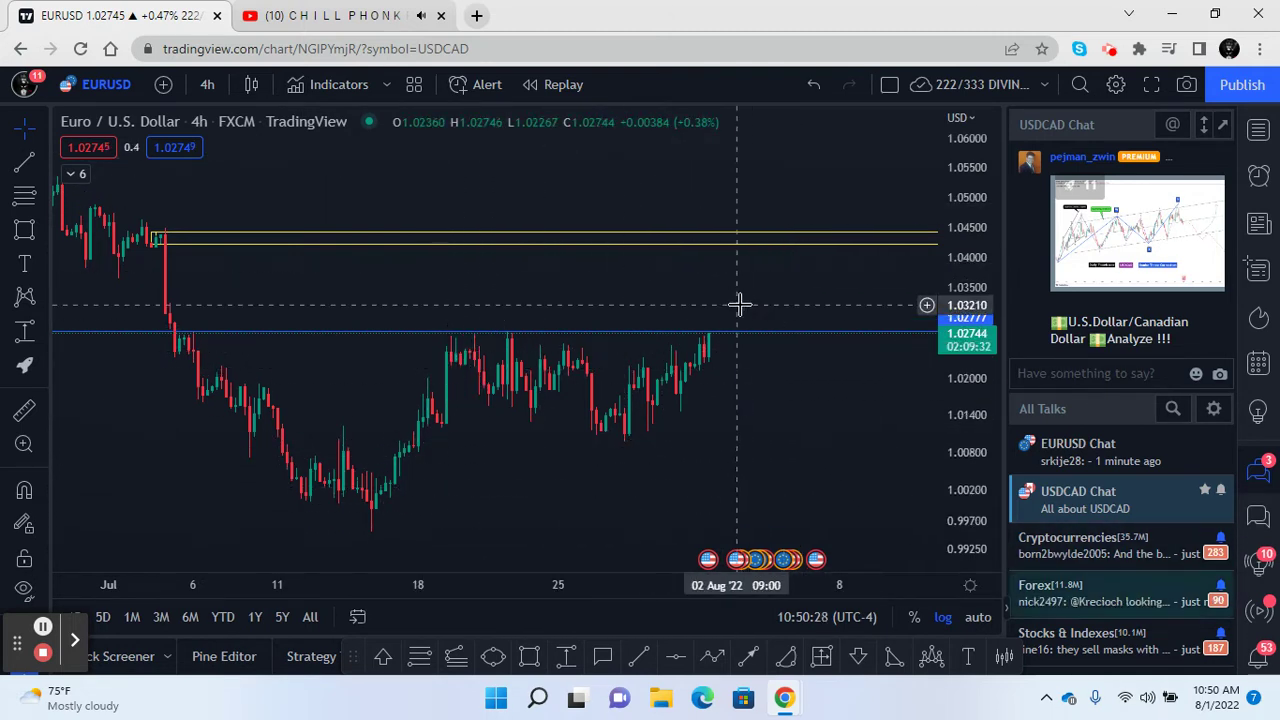
# Plot a Fibonacci extension from about 0.99556 to 1.02799 and back to 0.99502, and delete it
pyautogui.moveTo(190, 580); pyautogui.dragTo(541, 556)
pyautogui.moveTo(981, 133); pyautogui.dragTo(950, 430)
pyautogui.moveTo(283, 445); pyautogui.dragTo(230, 451)
pyautogui.click(451, 653)
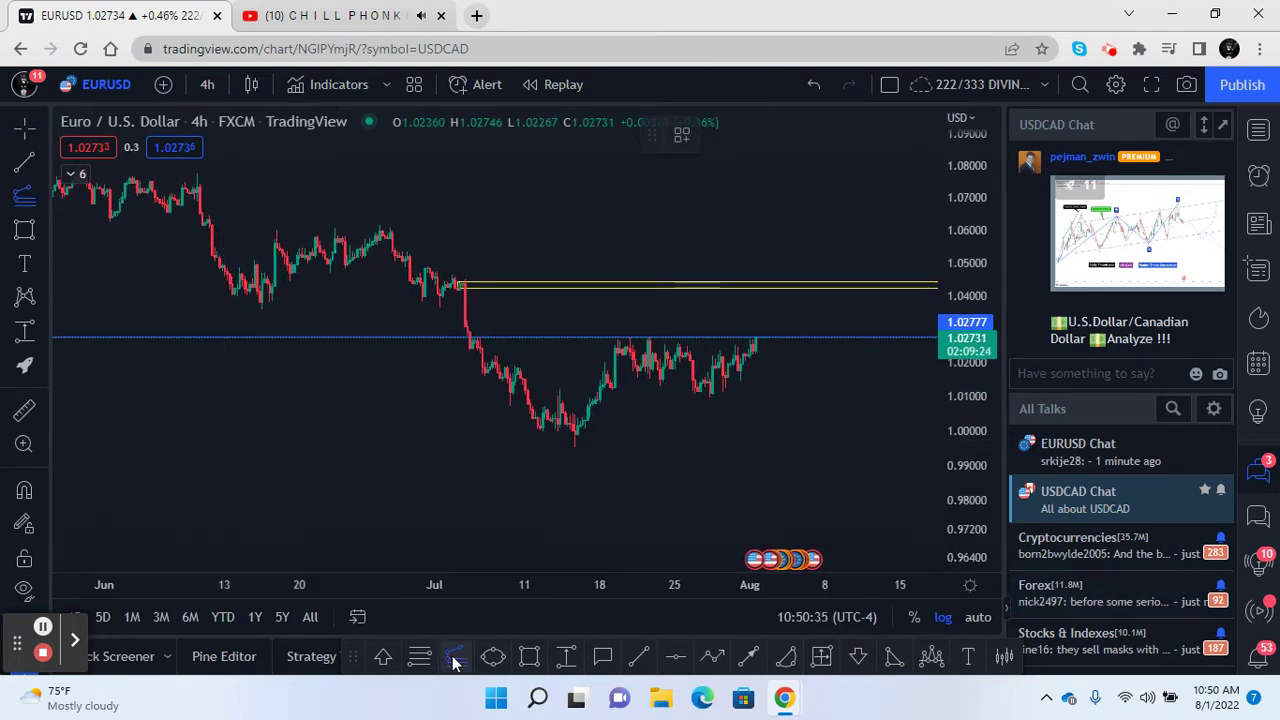
pyautogui.click(513, 447)
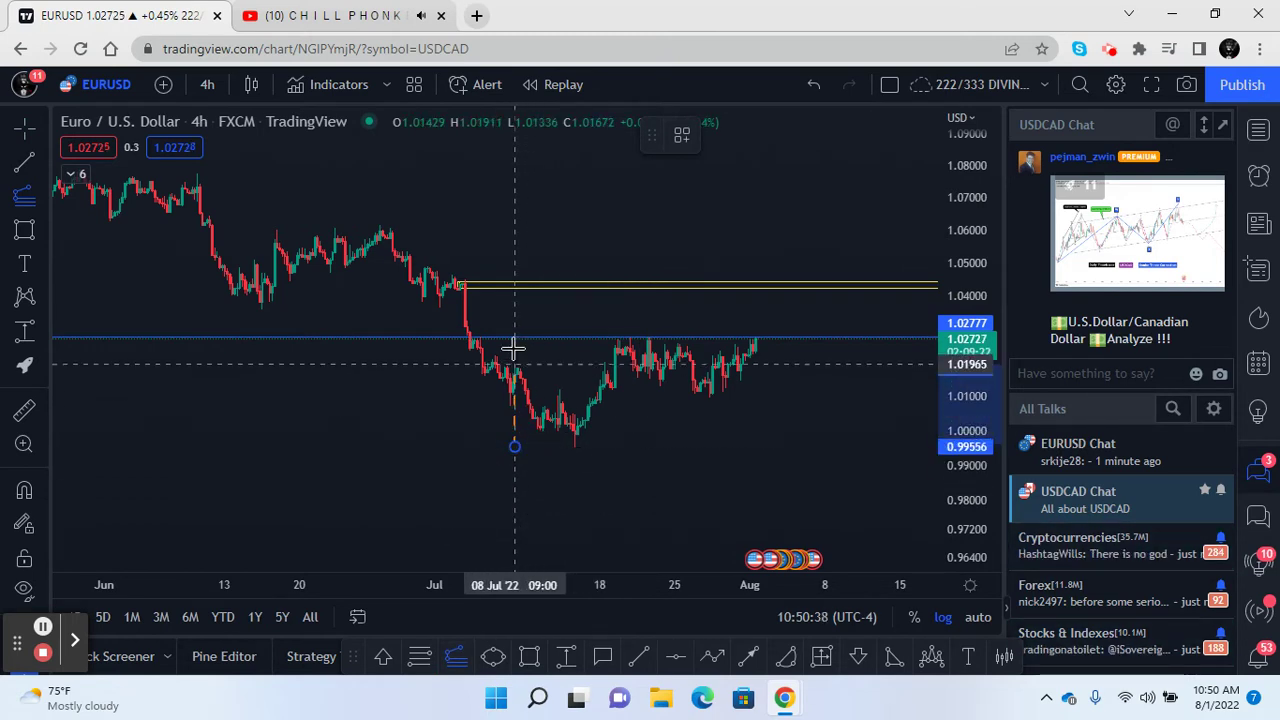
pyautogui.click(514, 337)
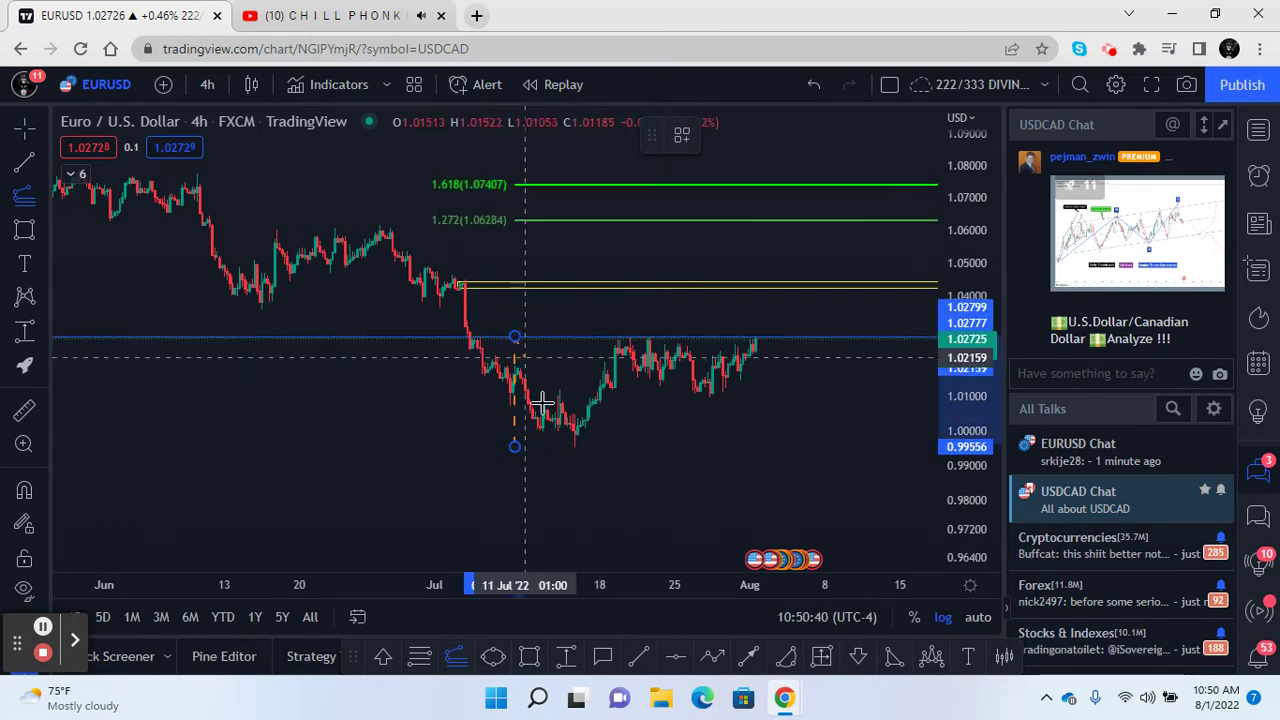
pyautogui.click(552, 446)
pyautogui.click(642, 480)
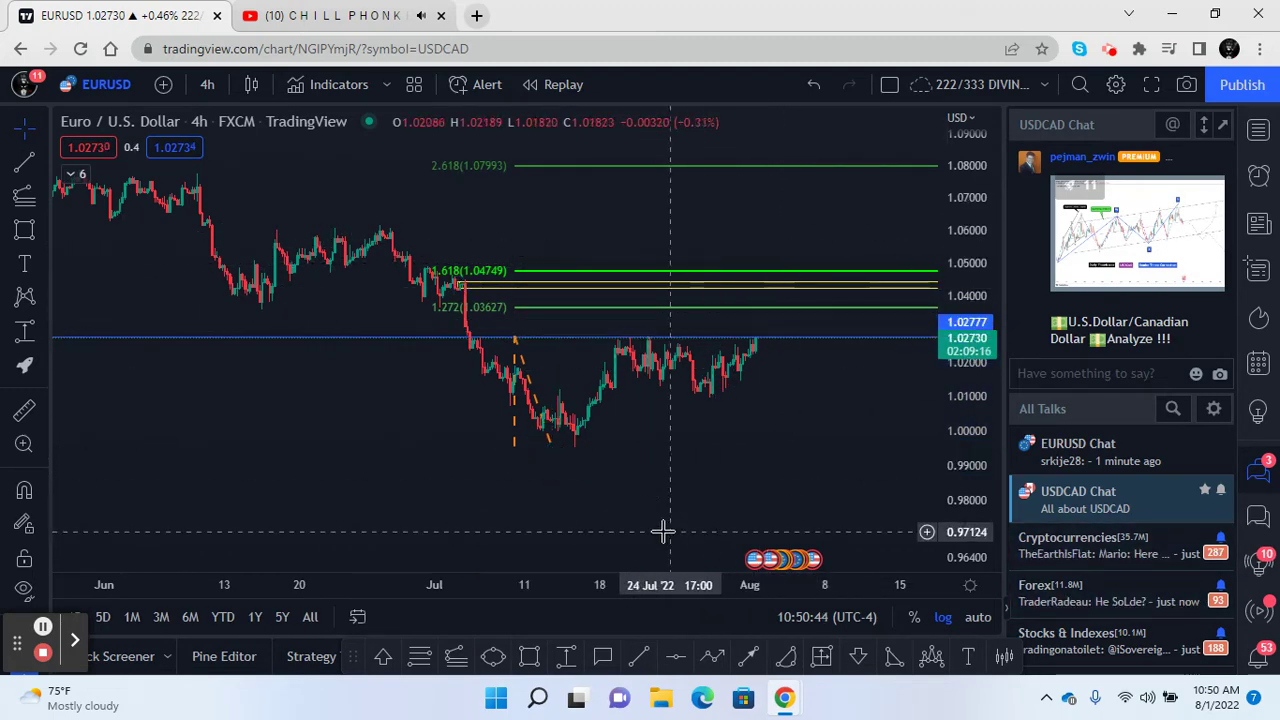
pyautogui.click(517, 433)
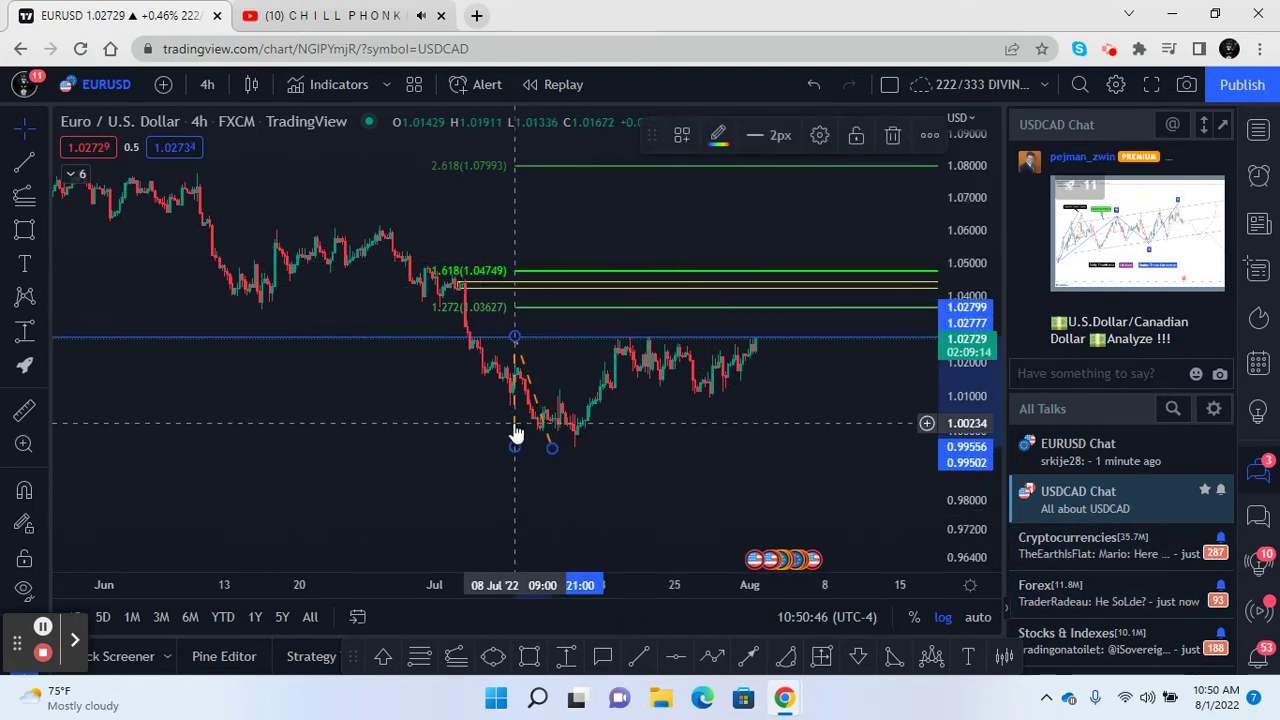
pyautogui.click(893, 137)
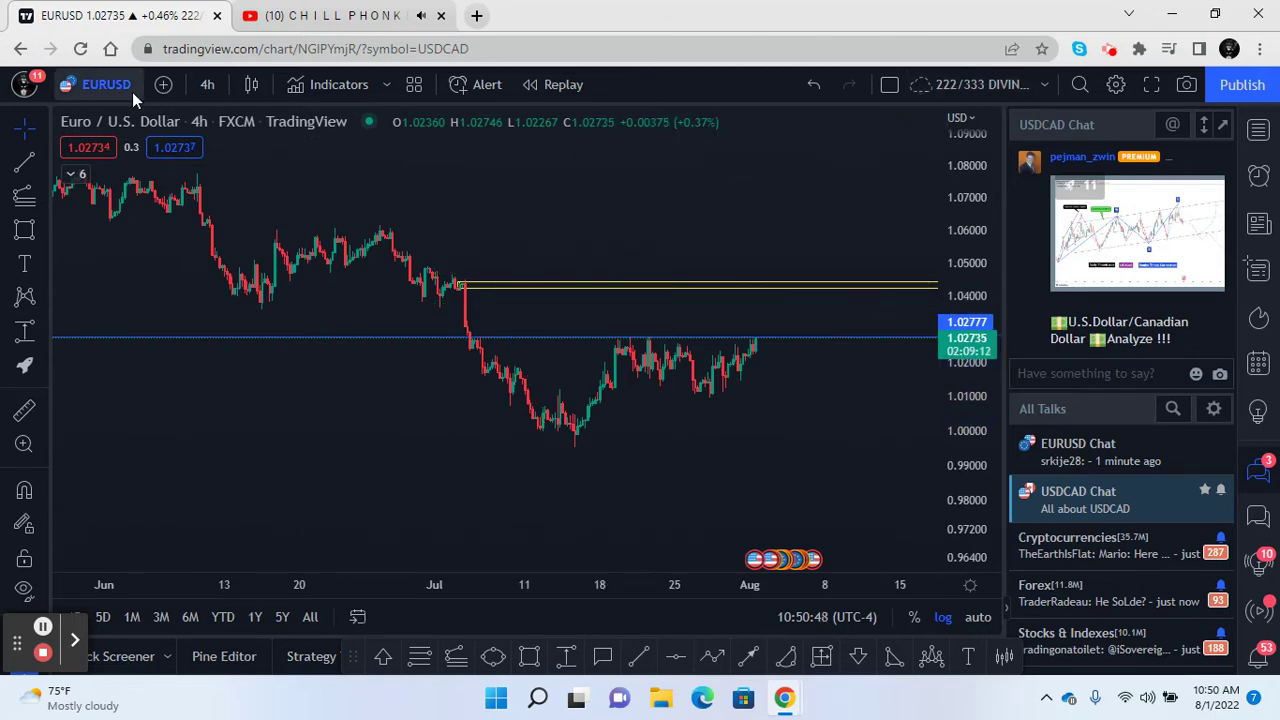
# Switch the chart to the FXCM USDCAD symbol
pyautogui.click(105, 84)
pyautogui.write('U')
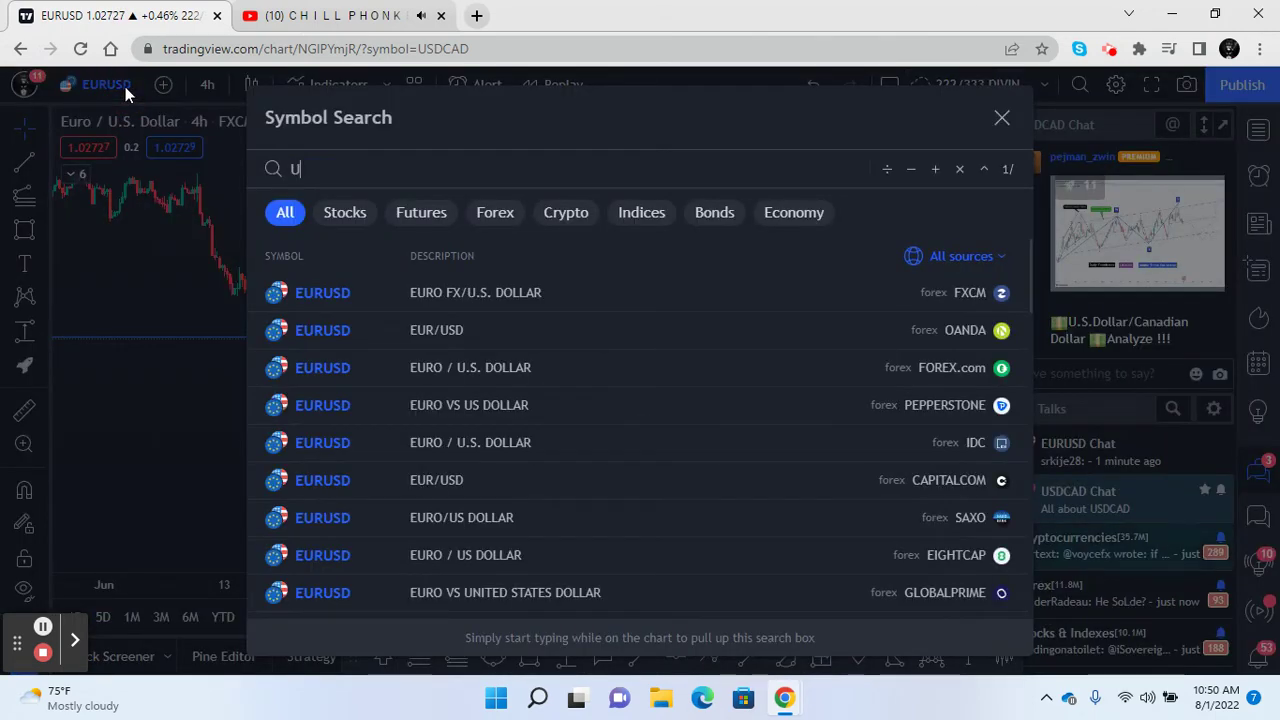
pyautogui.write('SDCAD')
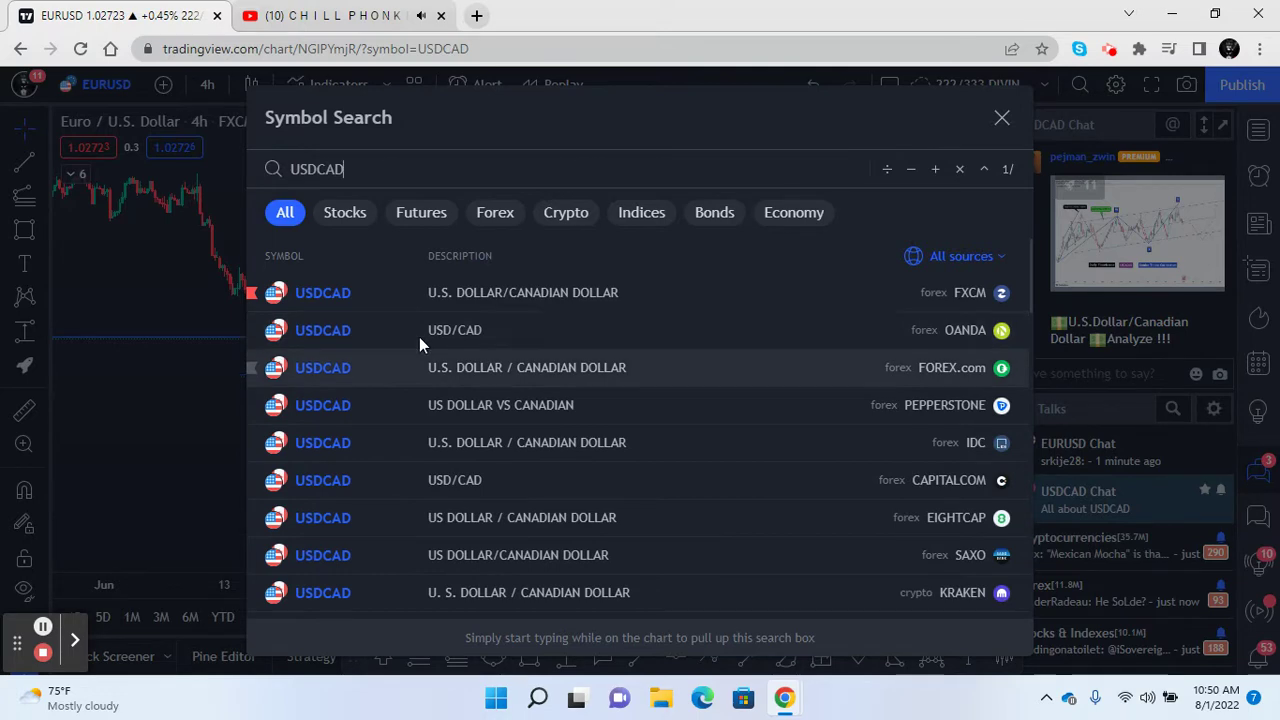
pyautogui.click(330, 293)
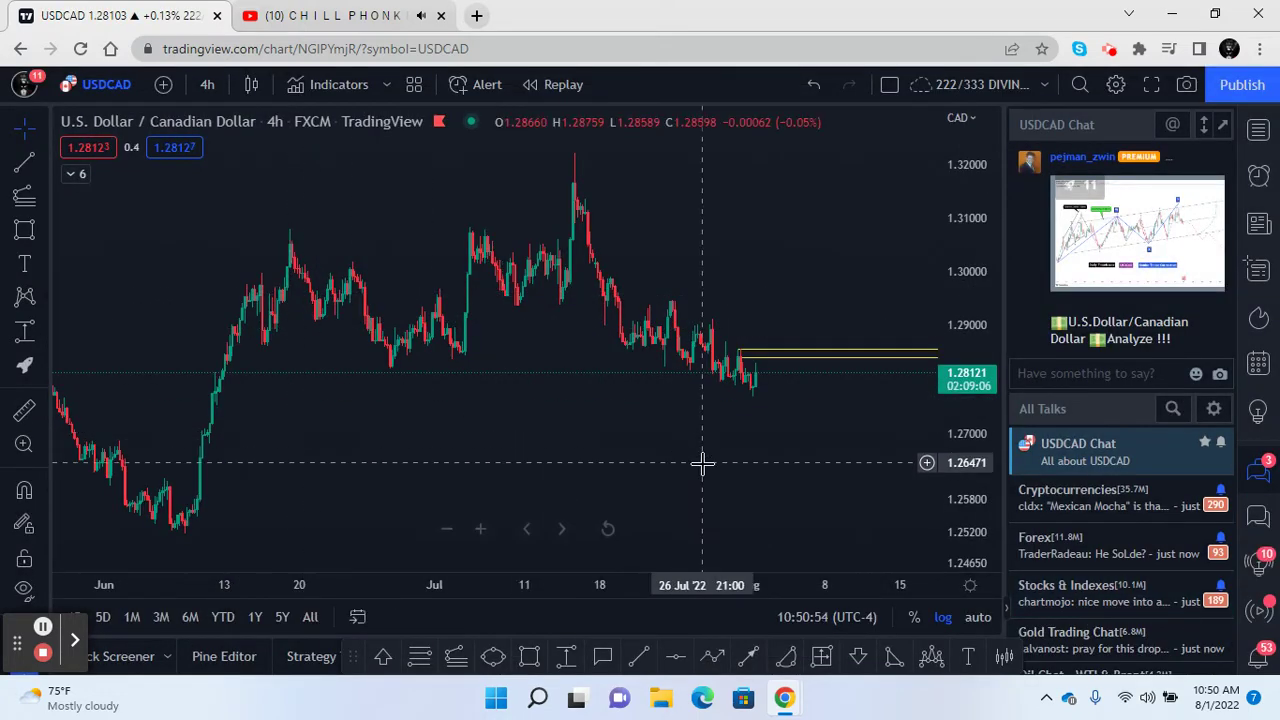
# Remove all drawings from the USDCAD chart
pyautogui.moveTo(542, 462); pyautogui.dragTo(478, 467)
pyautogui.moveTo(631, 590); pyautogui.dragTo(491, 560)
pyautogui.moveTo(283, 460); pyautogui.dragTo(857, 491)
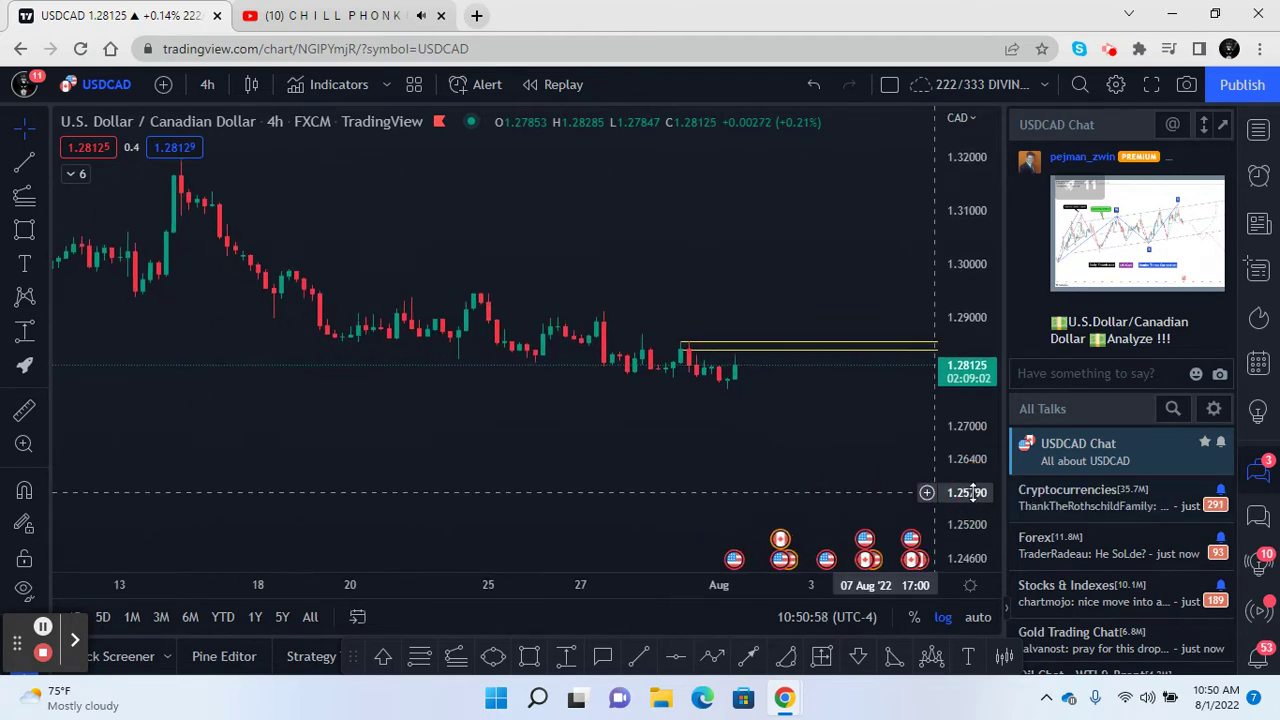
pyautogui.moveTo(968, 535); pyautogui.dragTo(951, 334)
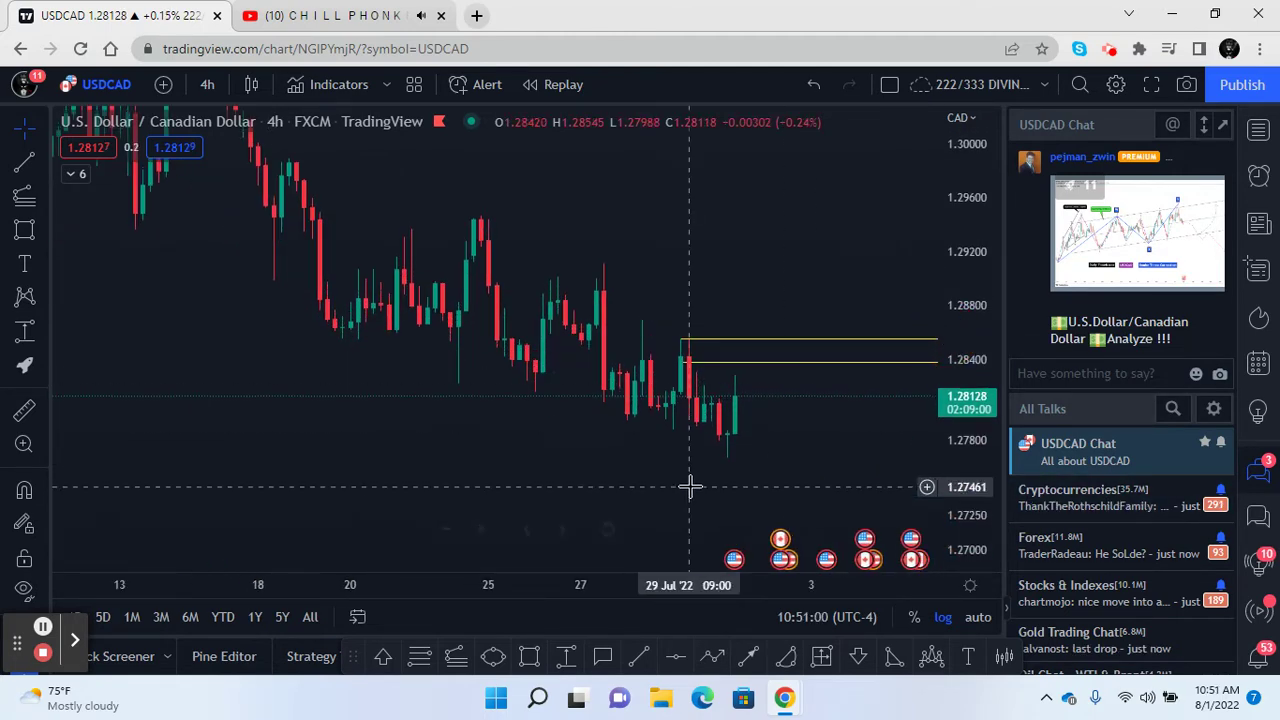
pyautogui.moveTo(689, 486); pyautogui.dragTo(454, 494)
pyautogui.rightClick(678, 178)
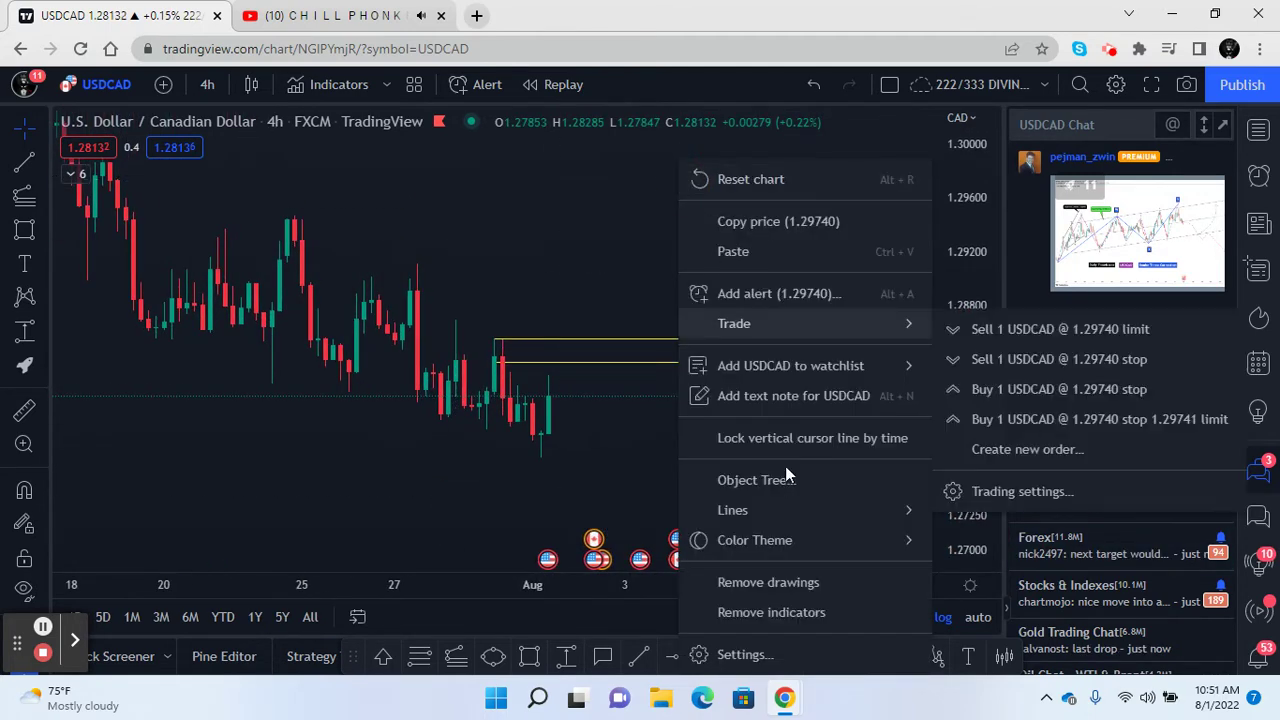
pyautogui.click(765, 582)
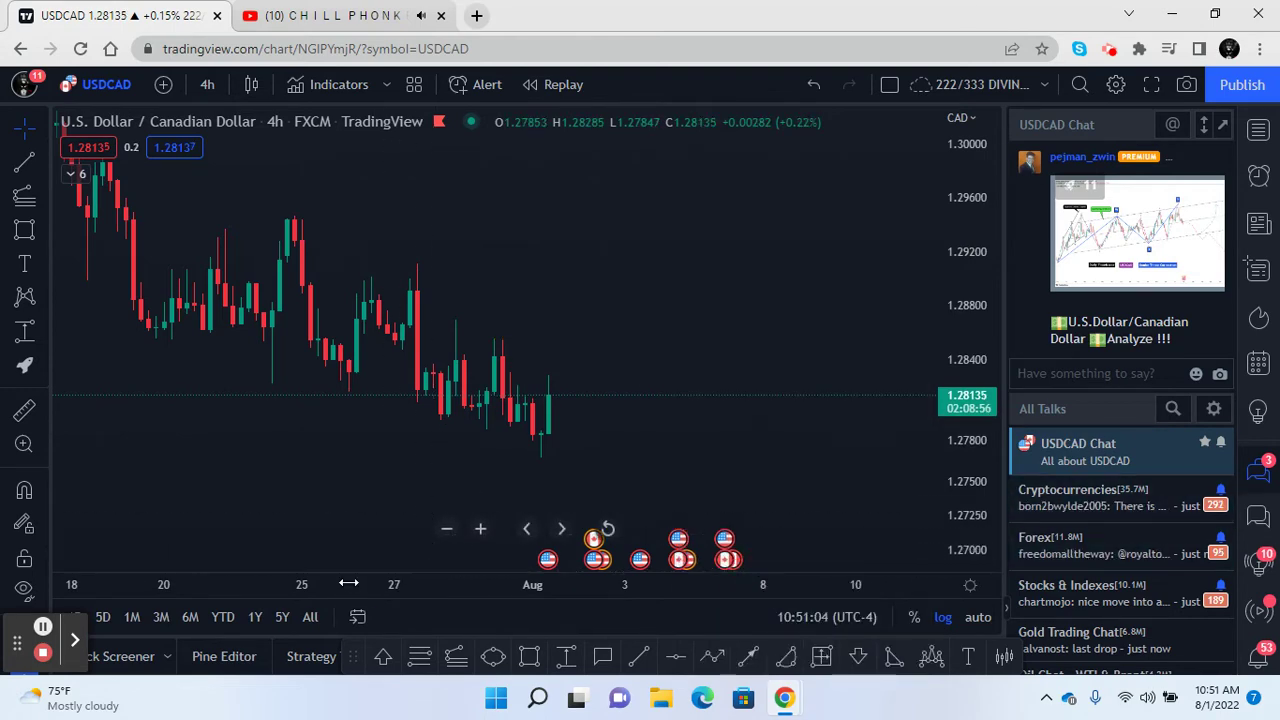
# Draw a rectangle zone extending from the 28 July candle, between about 1.28559 and 1.28155
pyautogui.moveTo(346, 584); pyautogui.dragTo(477, 586)
pyautogui.moveTo(968, 229); pyautogui.dragTo(960, 440)
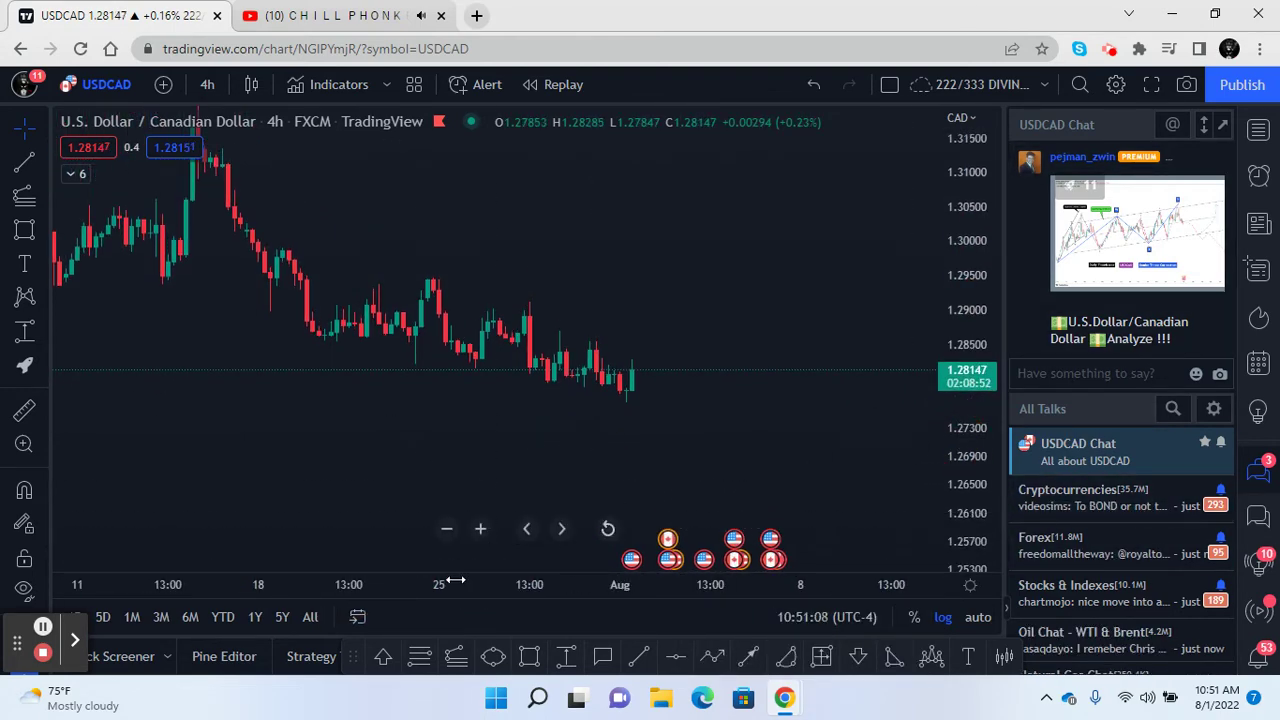
pyautogui.moveTo(389, 588); pyautogui.dragTo(478, 590)
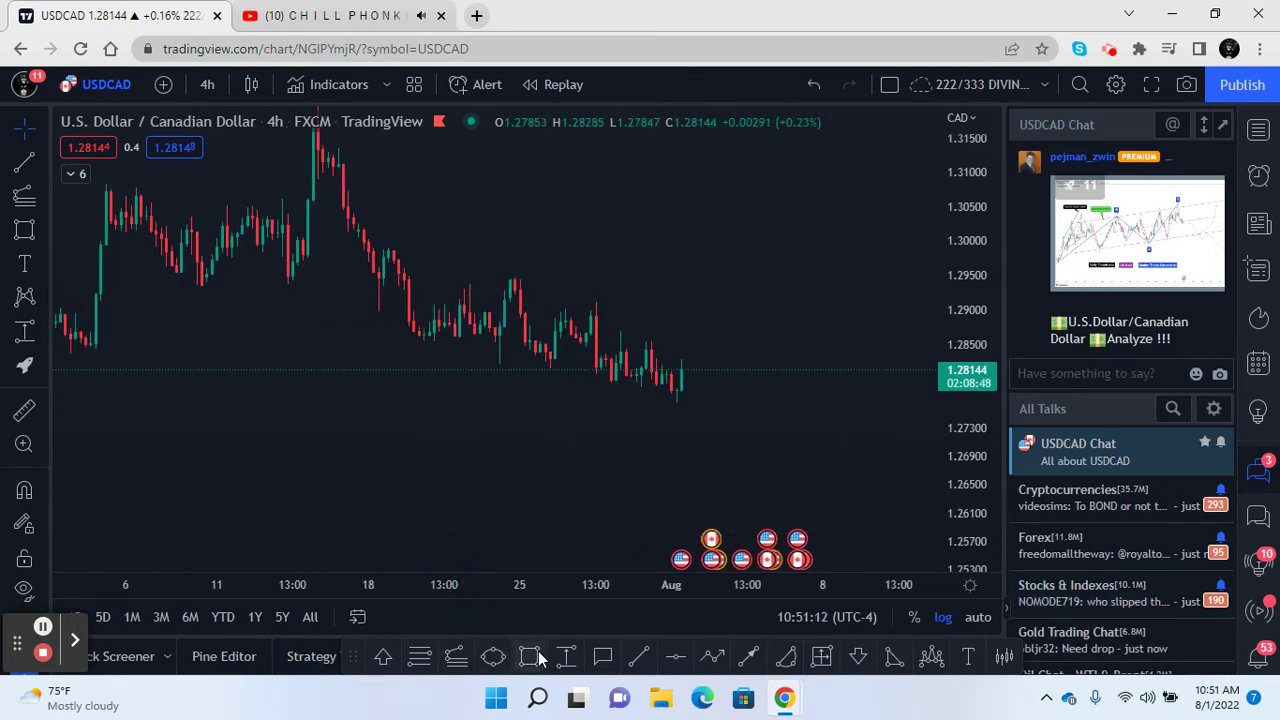
pyautogui.click(532, 657)
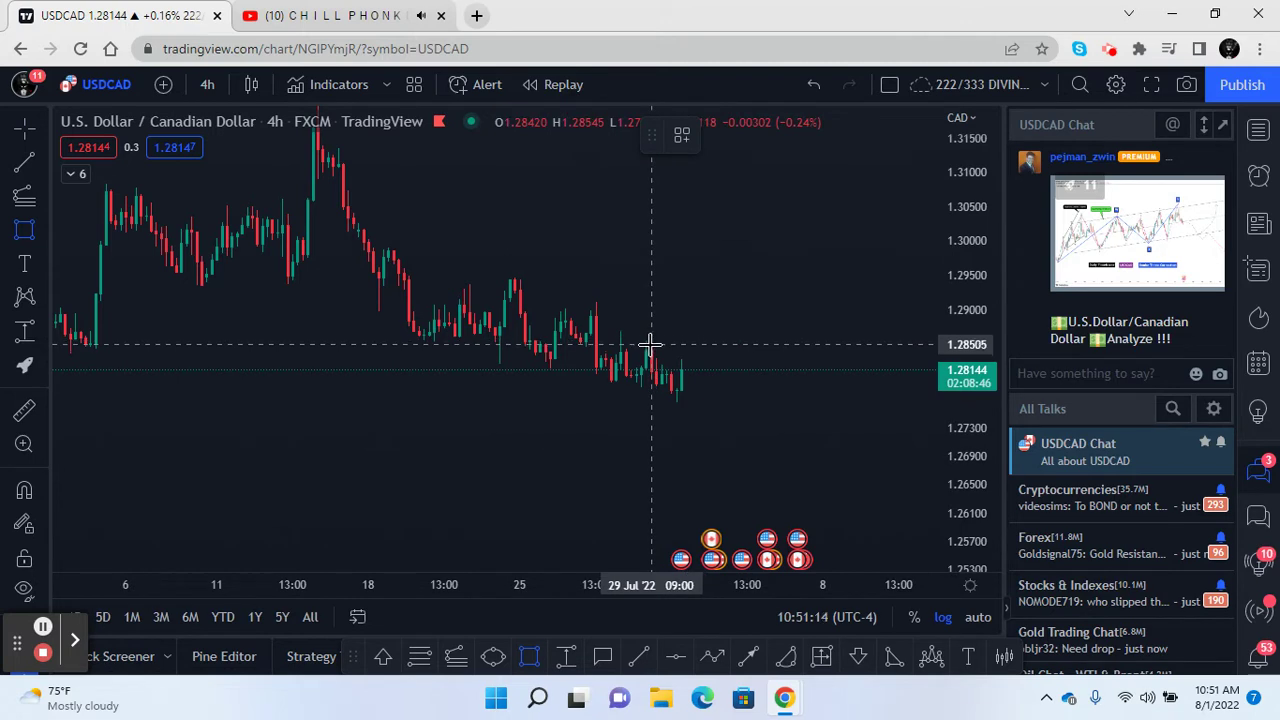
pyautogui.moveTo(628, 340); pyautogui.dragTo(622, 370)
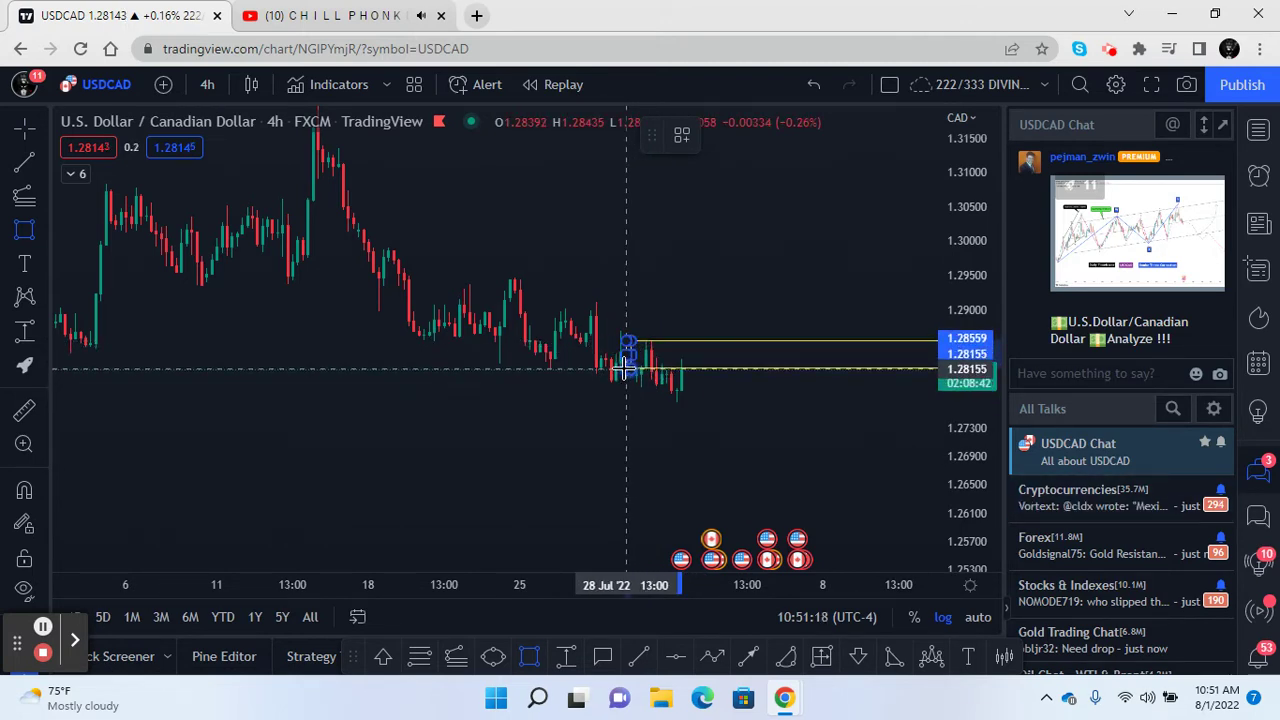
pyautogui.click(677, 457)
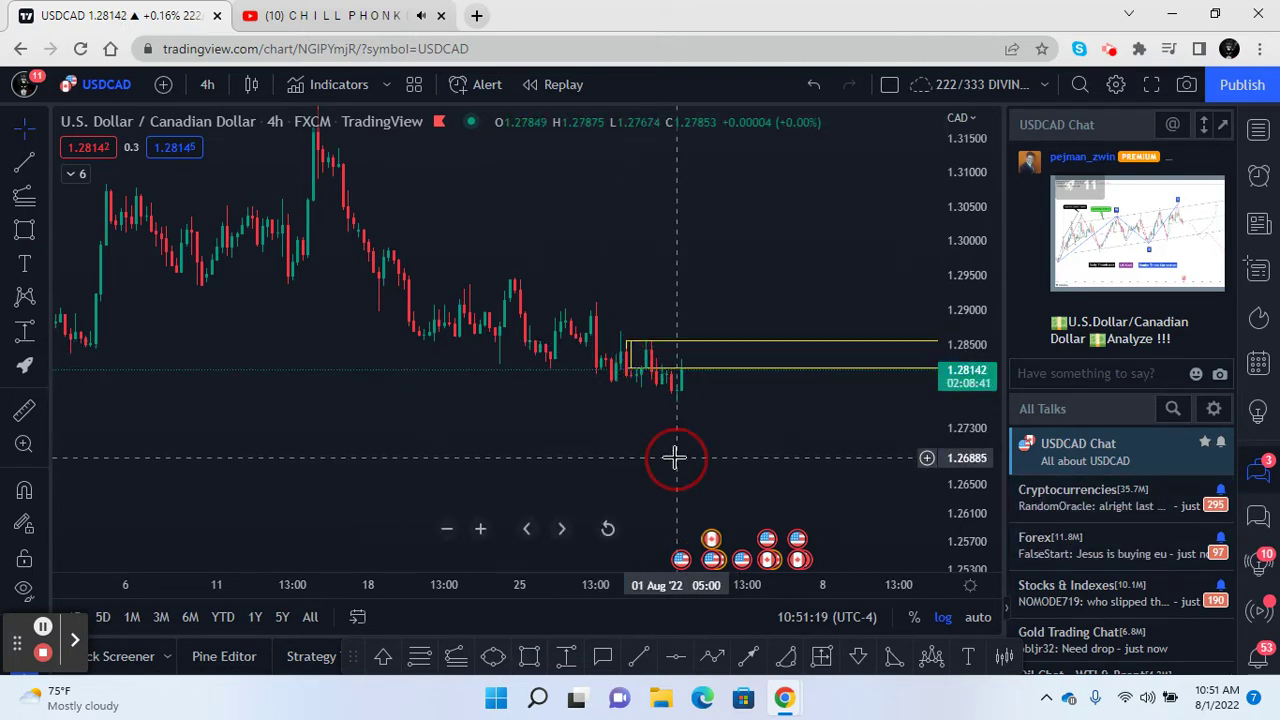
pyautogui.click(690, 358)
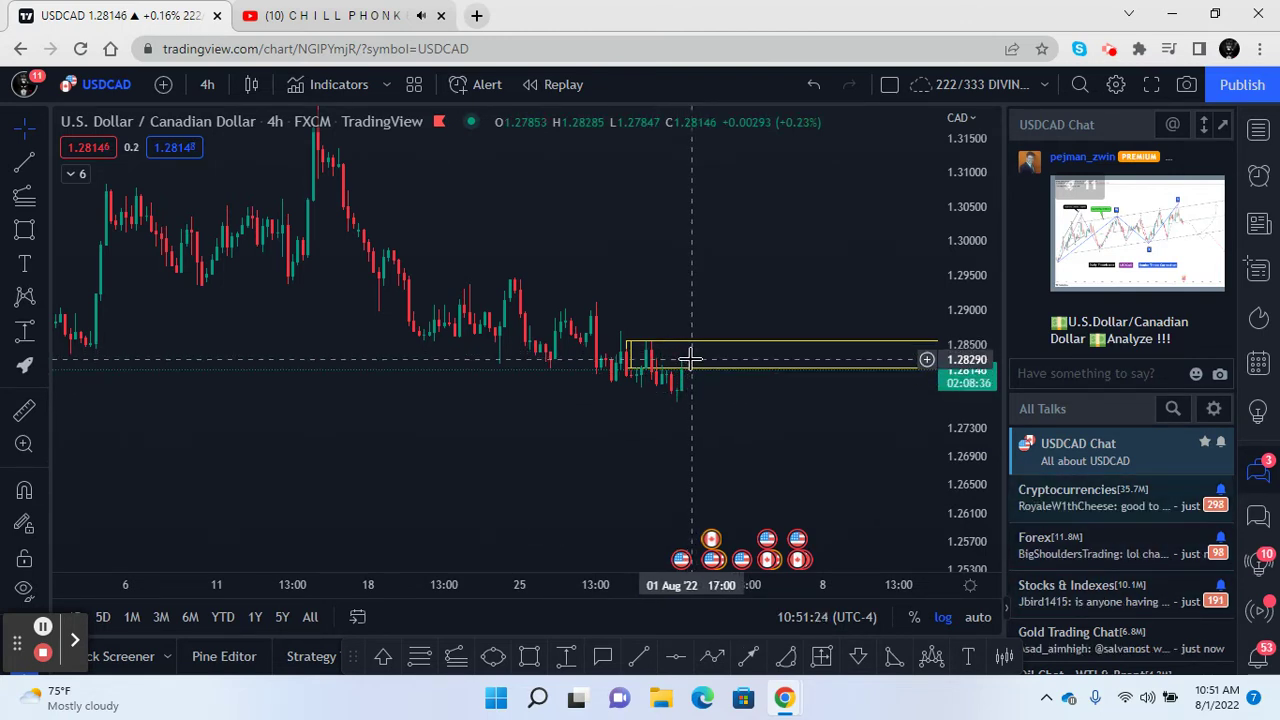
pyautogui.click(690, 361)
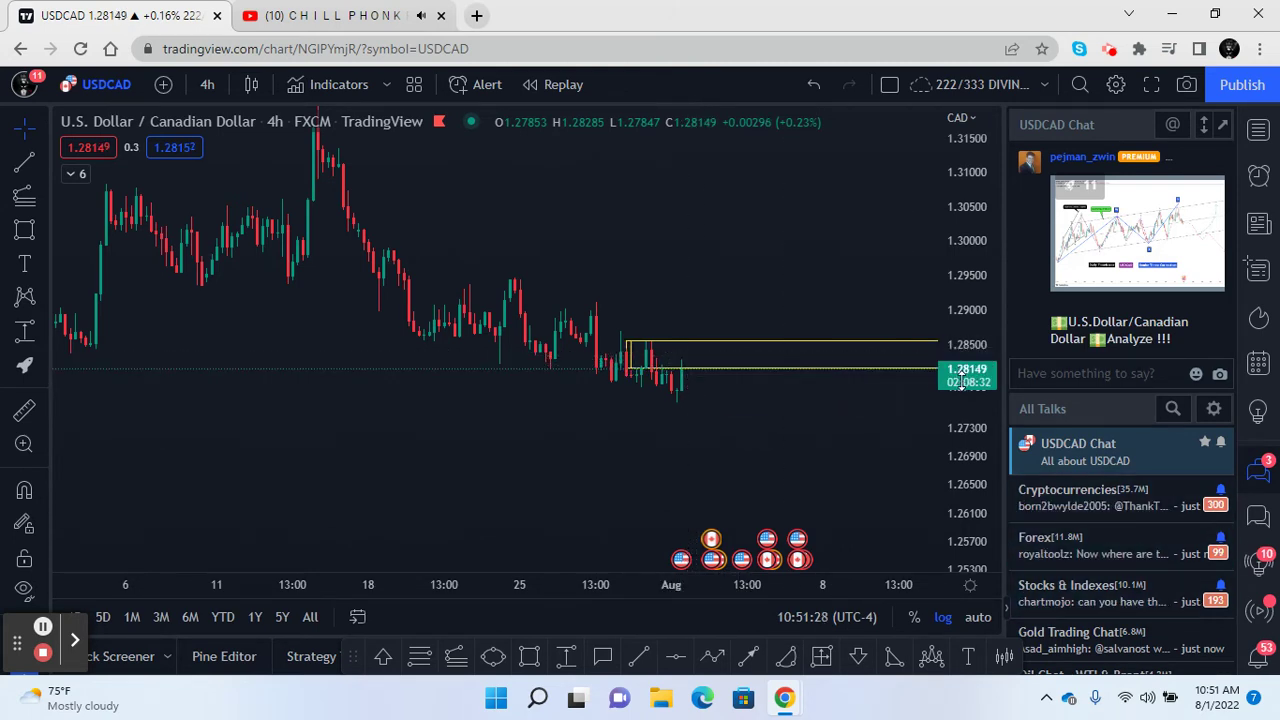
pyautogui.moveTo(982, 270); pyautogui.dragTo(976, 330)
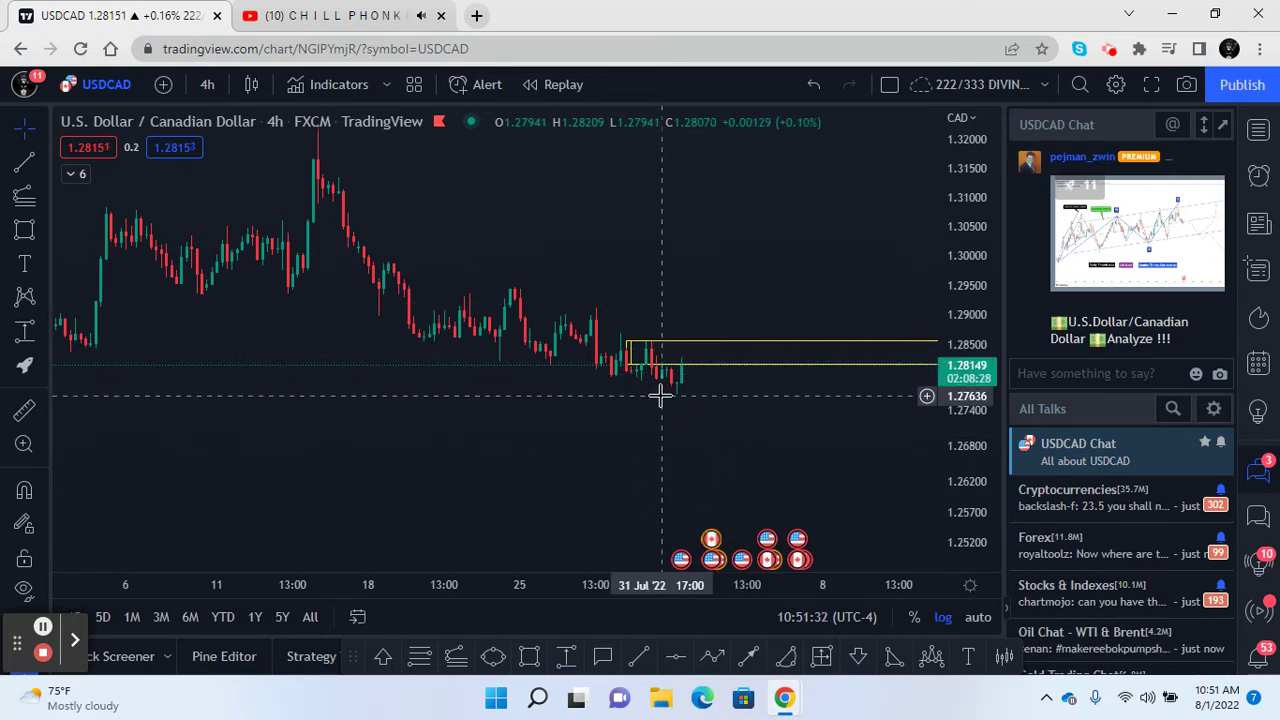
# Show the USDCAD chart in full screen and plot a Fibonacci retracement from about 1.25110 on 5 June to 1.32256 on 1 August
pyautogui.moveTo(300, 580); pyautogui.dragTo(576, 556)
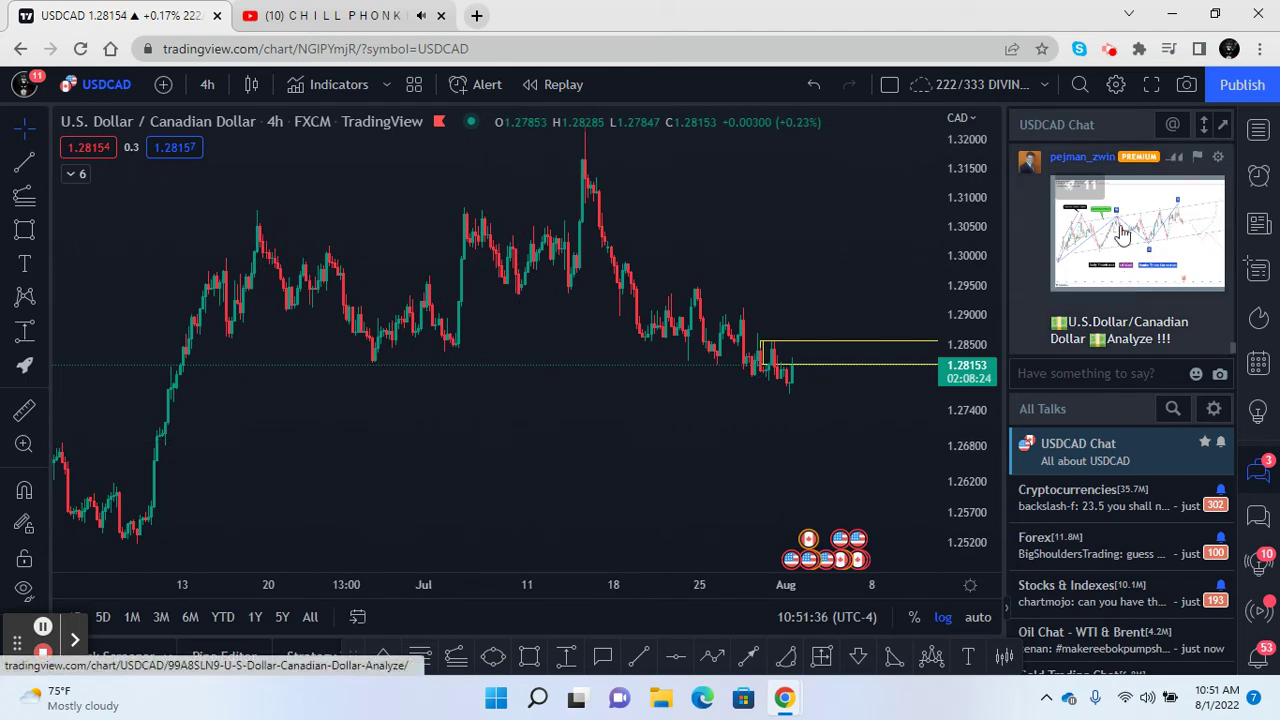
pyautogui.moveTo(957, 195); pyautogui.dragTo(967, 322)
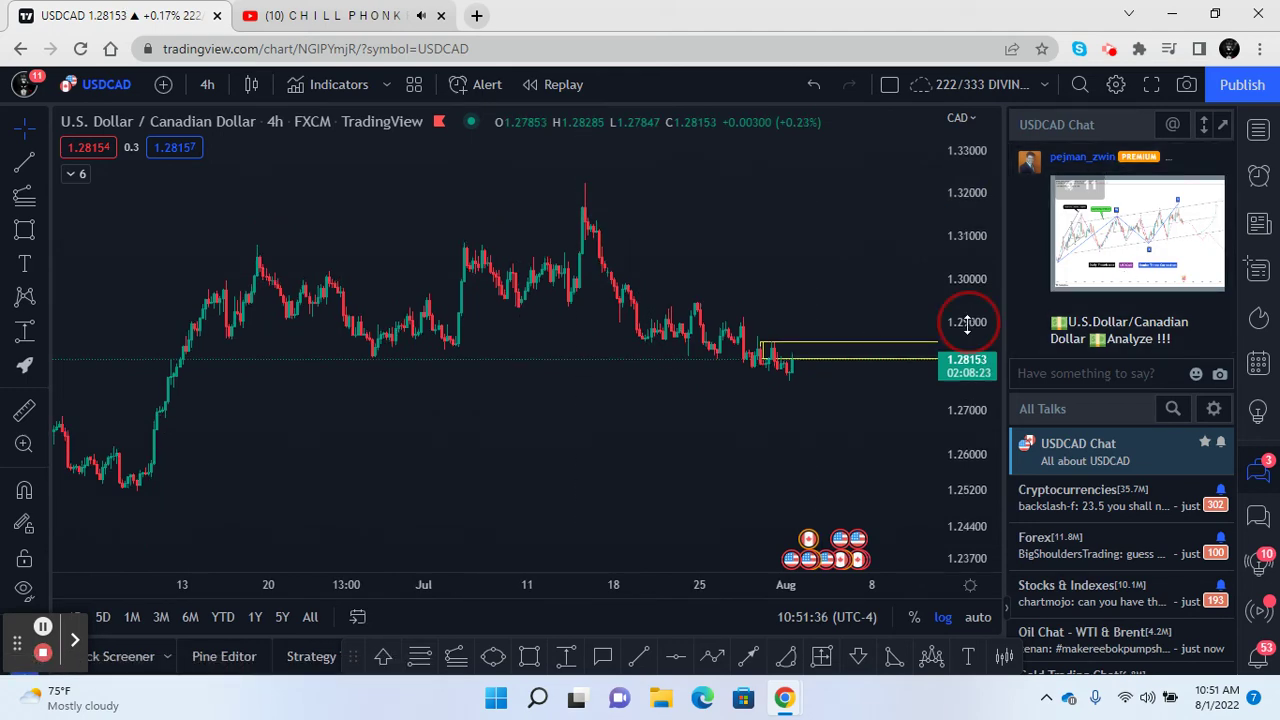
pyautogui.click(1152, 86)
pyautogui.click(413, 595)
pyautogui.click(368, 547)
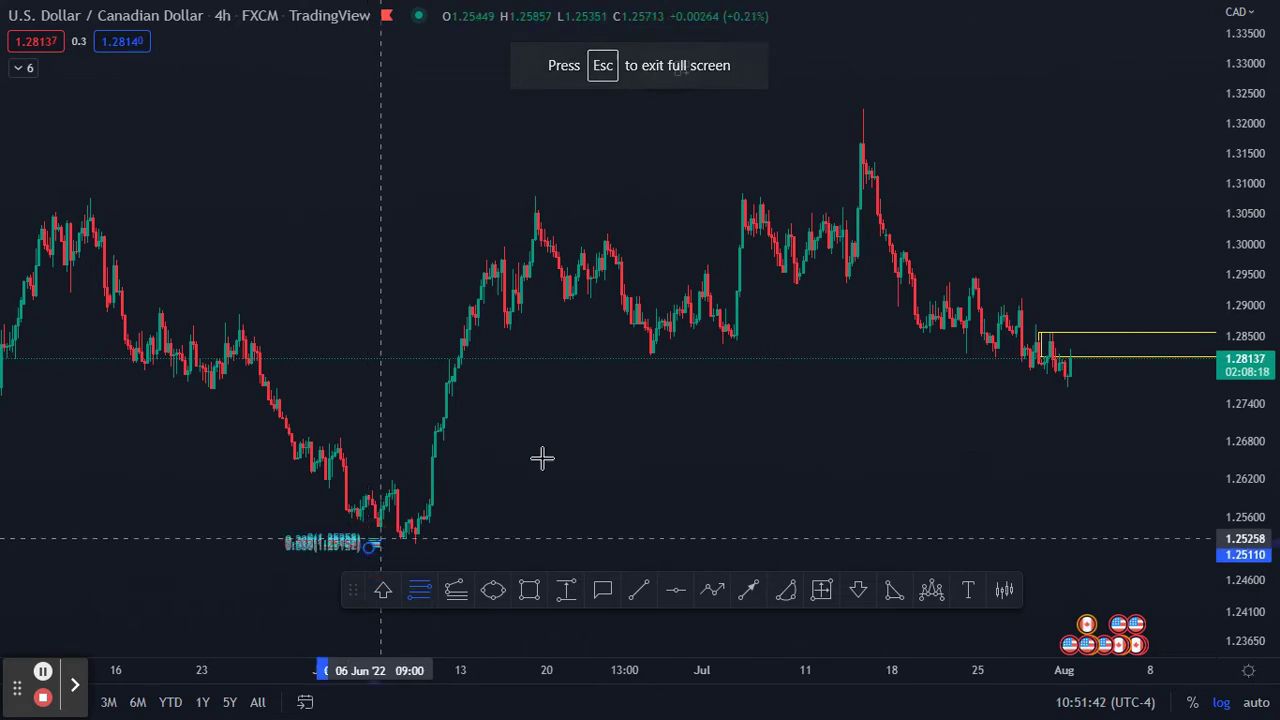
pyautogui.click(1078, 107)
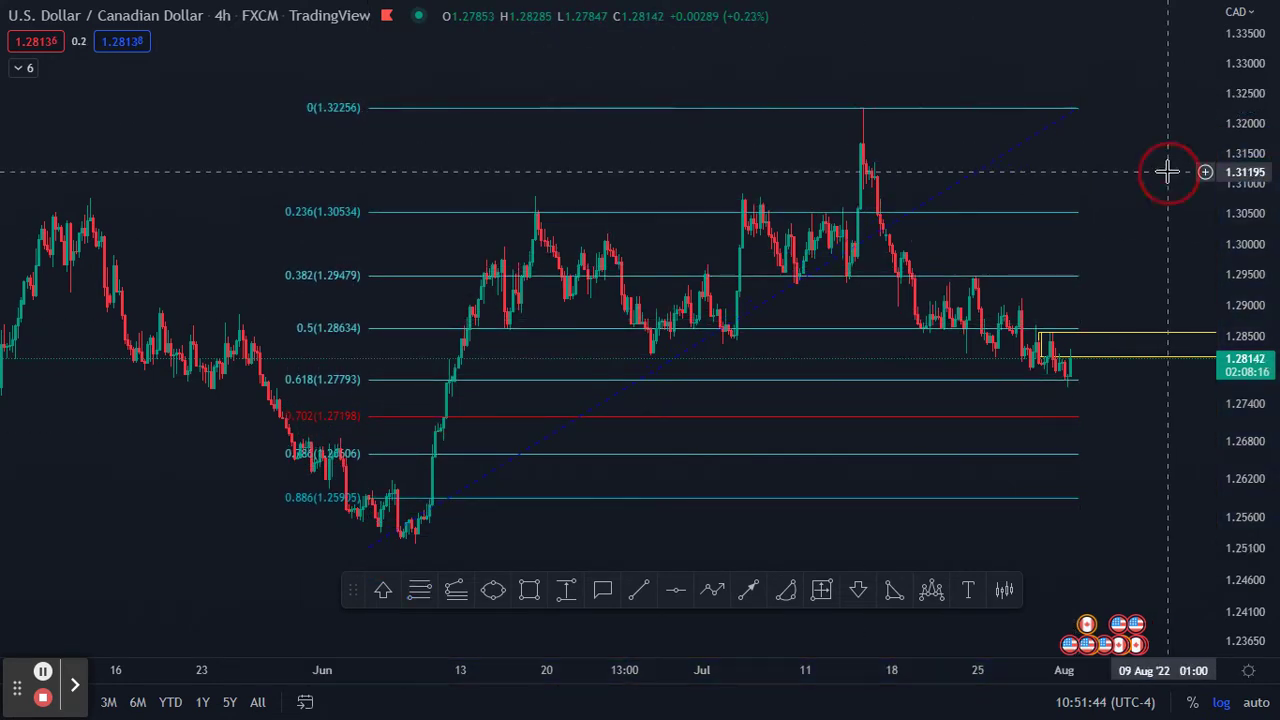
pyautogui.click(1069, 382)
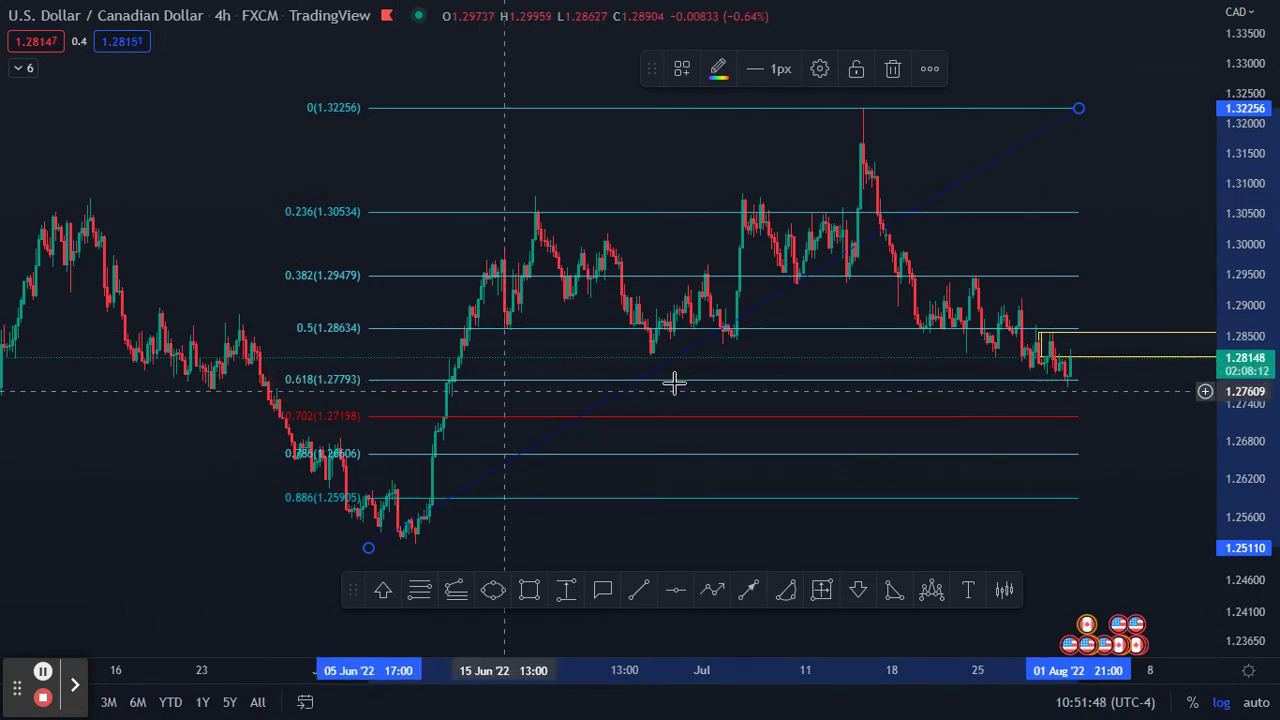
# Draw a rectangle zone extending from the 8 June candle, between about 1.25883 and 1.25496
pyautogui.click(594, 519)
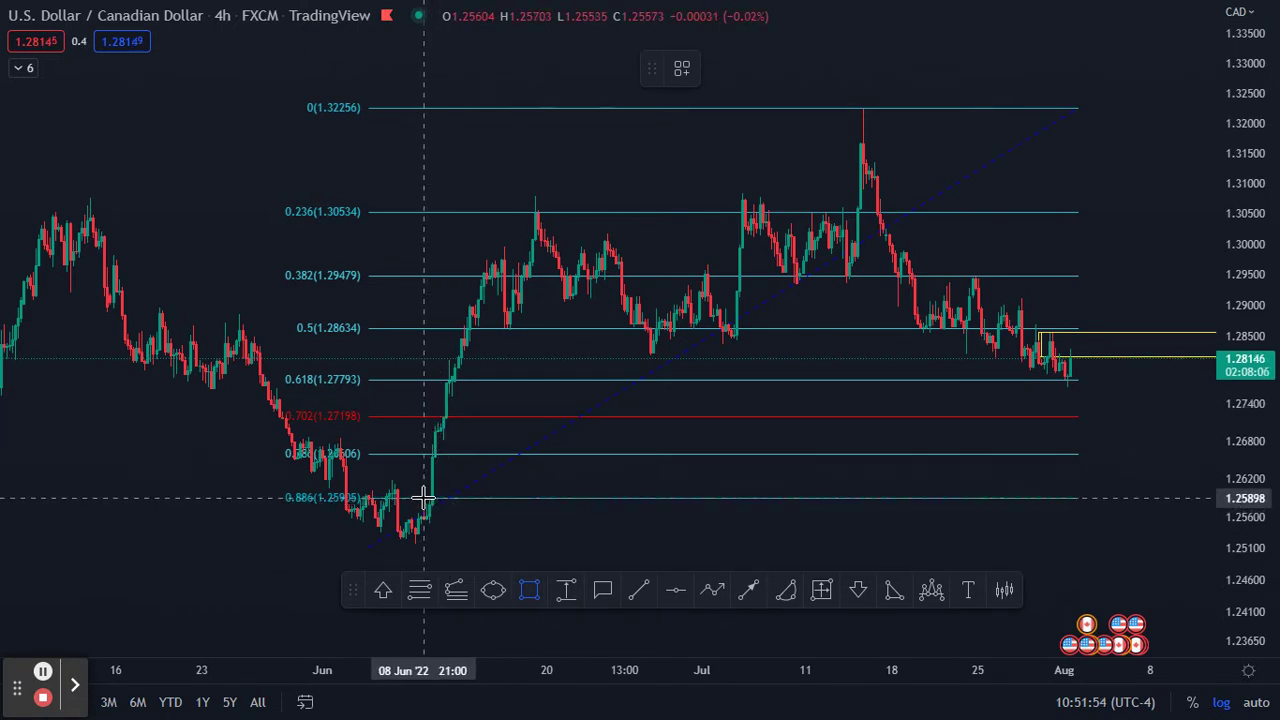
pyautogui.moveTo(424, 498); pyautogui.dragTo(424, 522)
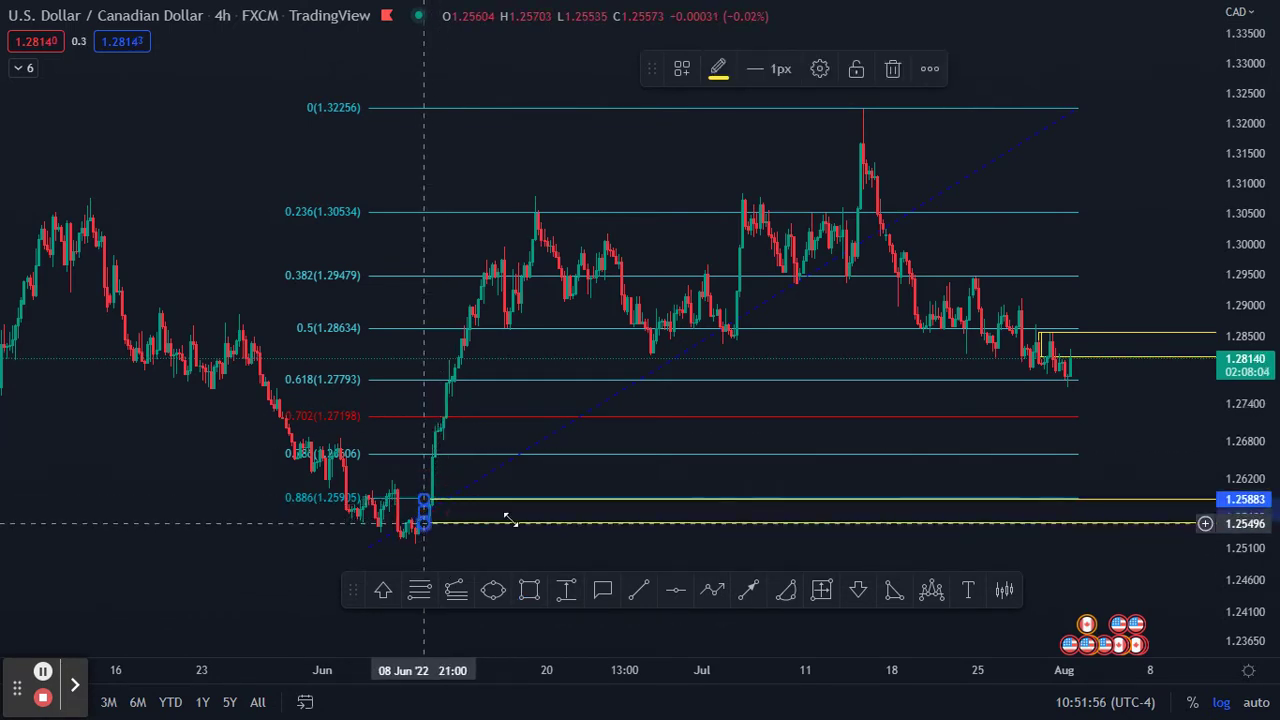
pyautogui.click(1144, 238)
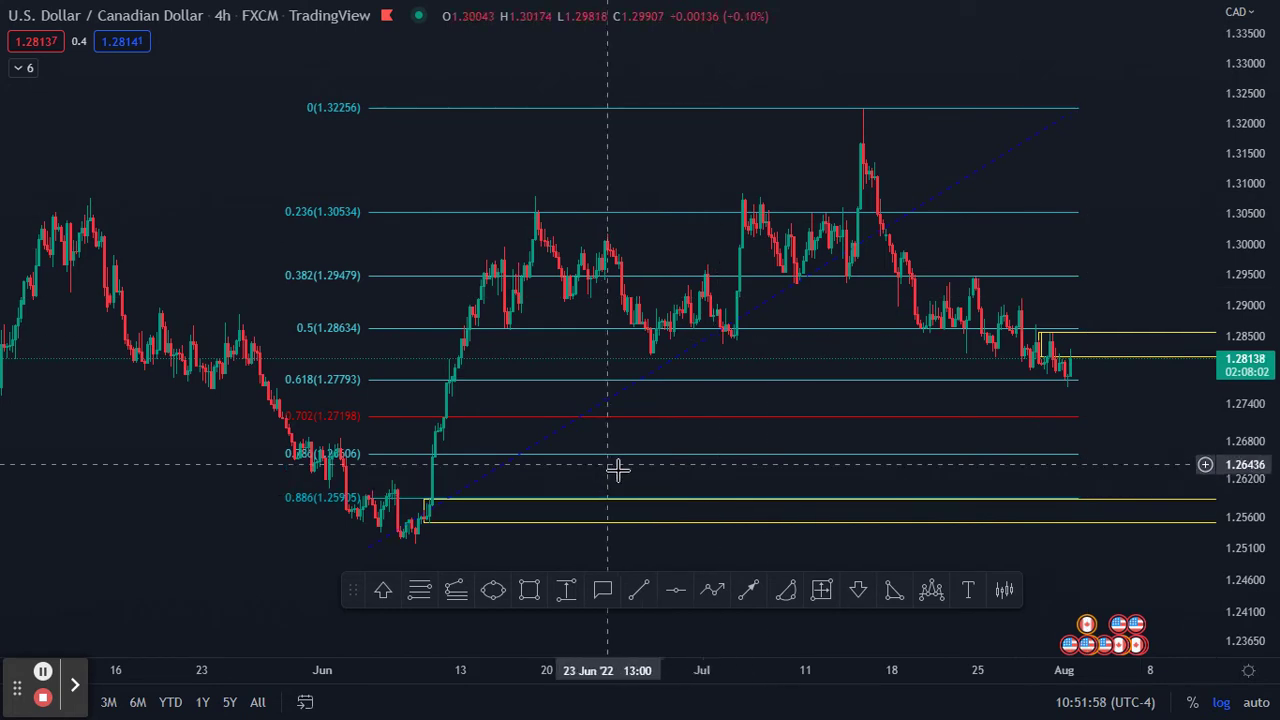
# Draw another rectangle zone extending from the 9 June candles, between about 1.27217 and 1.26800
pyautogui.click(529, 593)
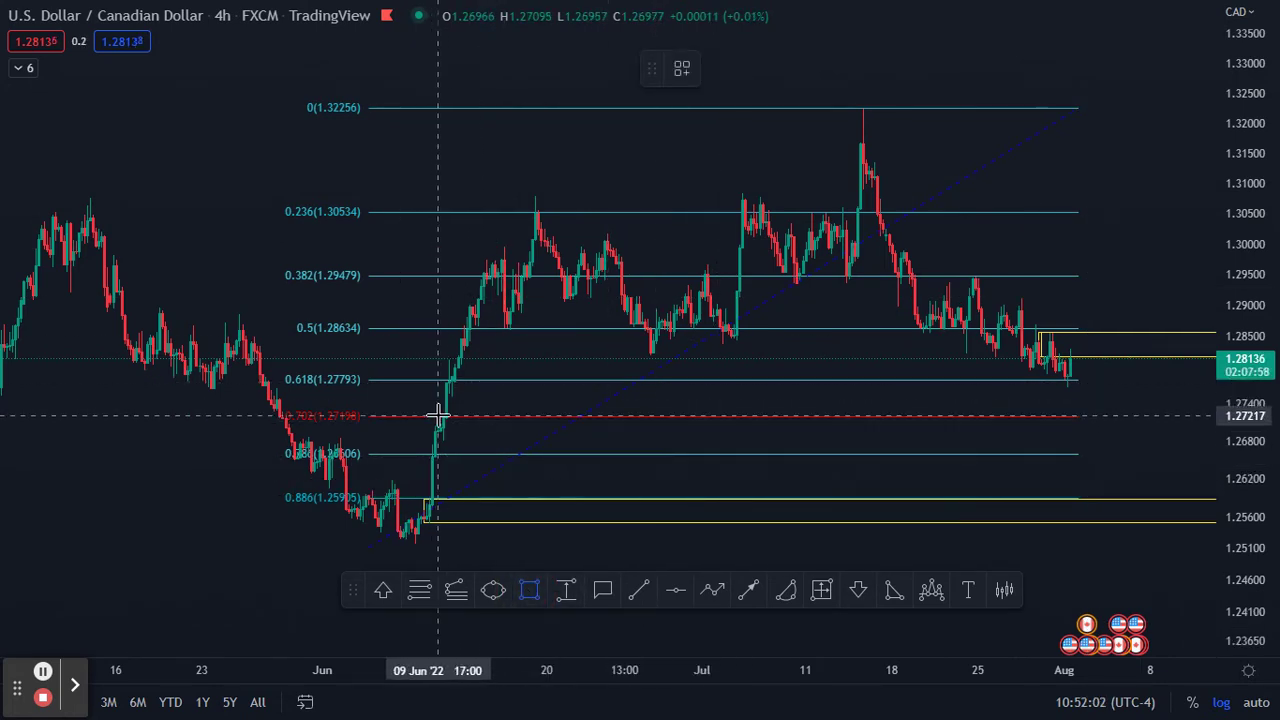
pyautogui.moveTo(440, 415); pyautogui.dragTo(440, 441)
pyautogui.click(129, 449)
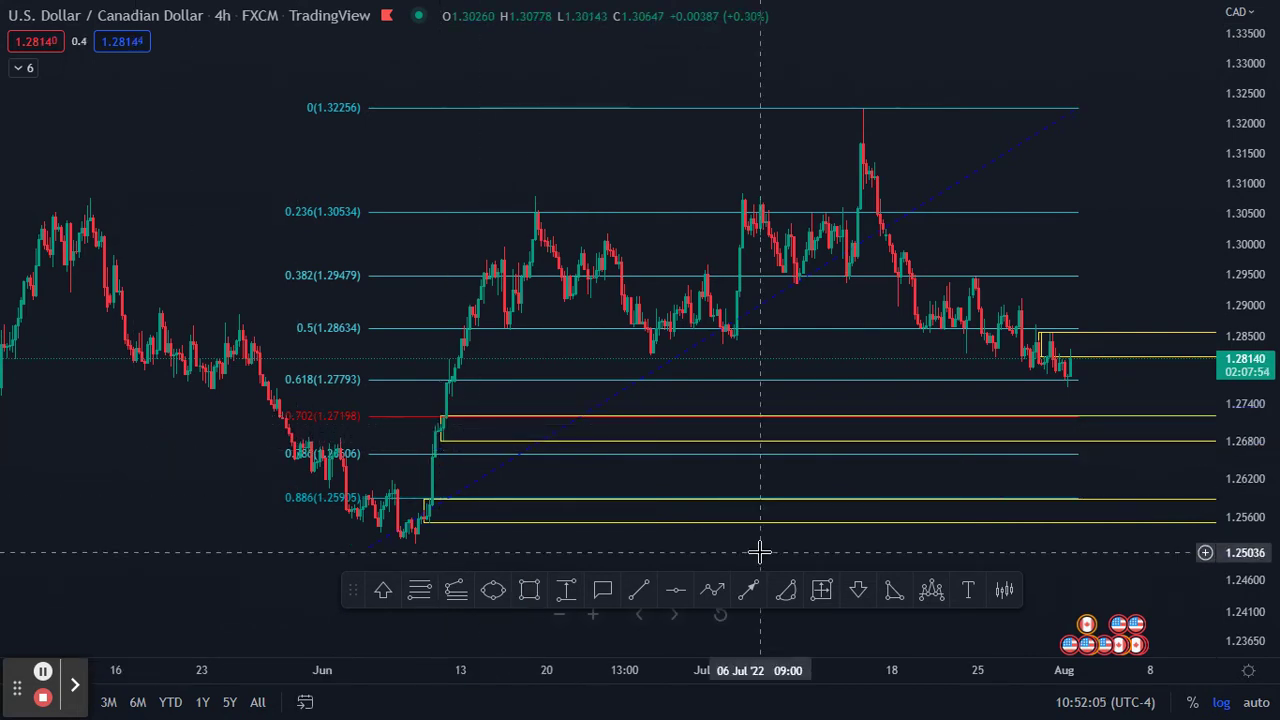
# Delete the Fibonacci retracement from the USDCAD chart
pyautogui.click(945, 458)
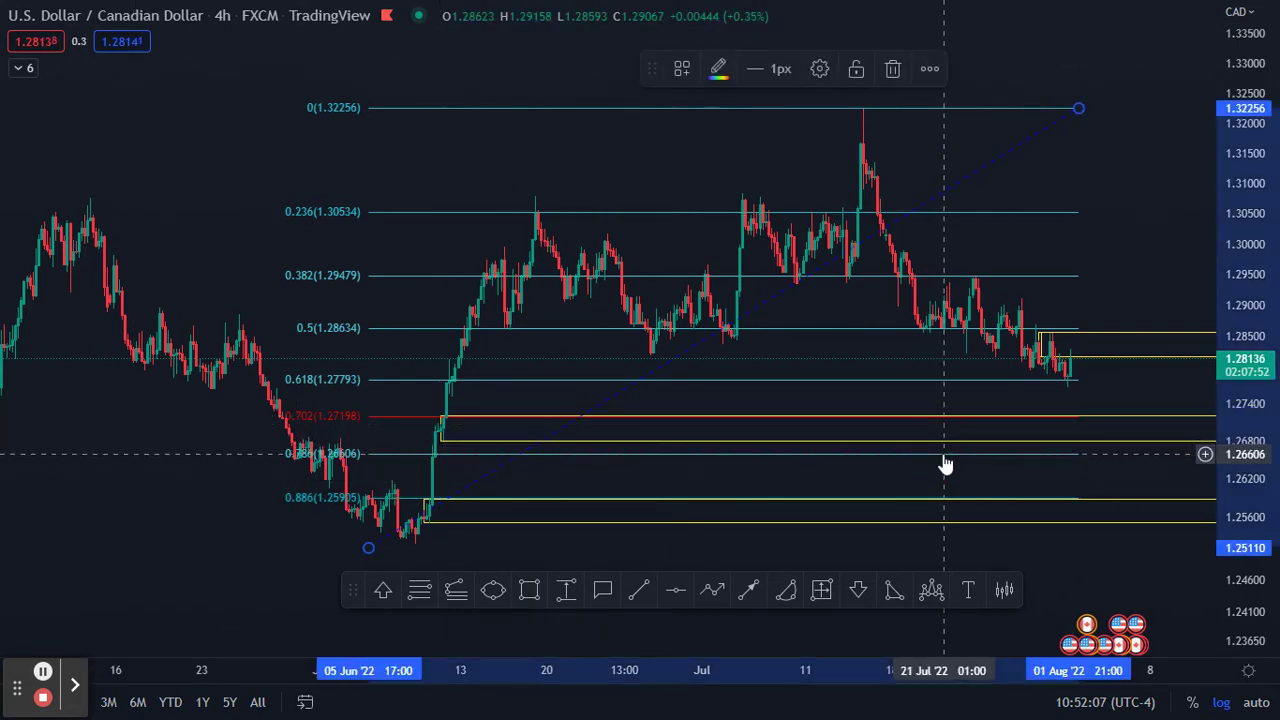
pyautogui.click(893, 70)
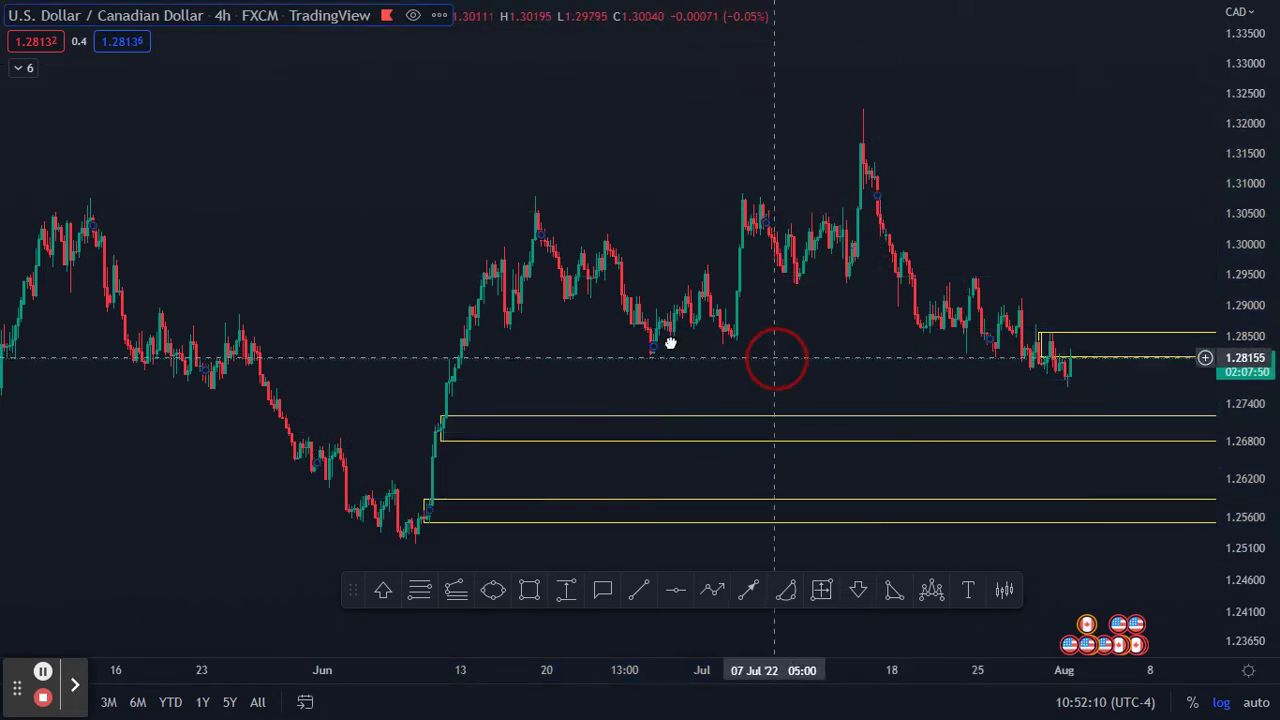
# Measure the price range from the lower edge of the 28 July zone down to the bottom of the lowest zone
pyautogui.moveTo(877, 357); pyautogui.dragTo(580, 335)
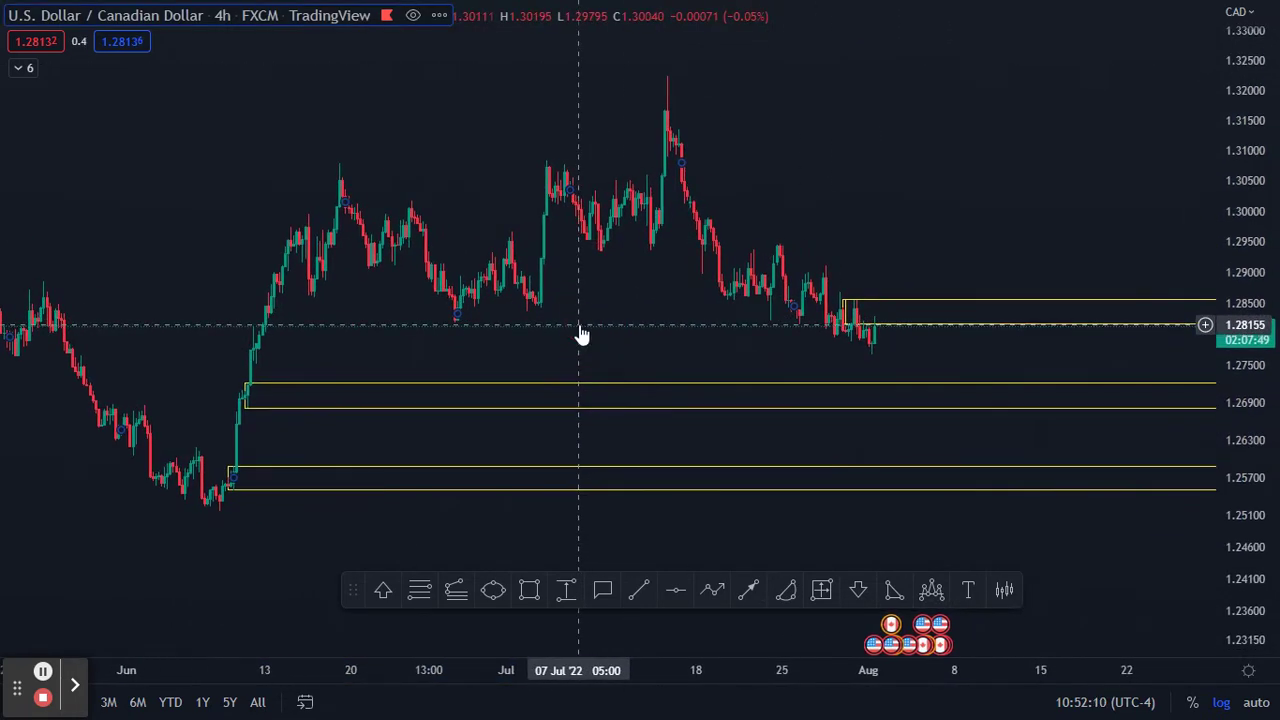
pyautogui.click(562, 592)
pyautogui.click(903, 325)
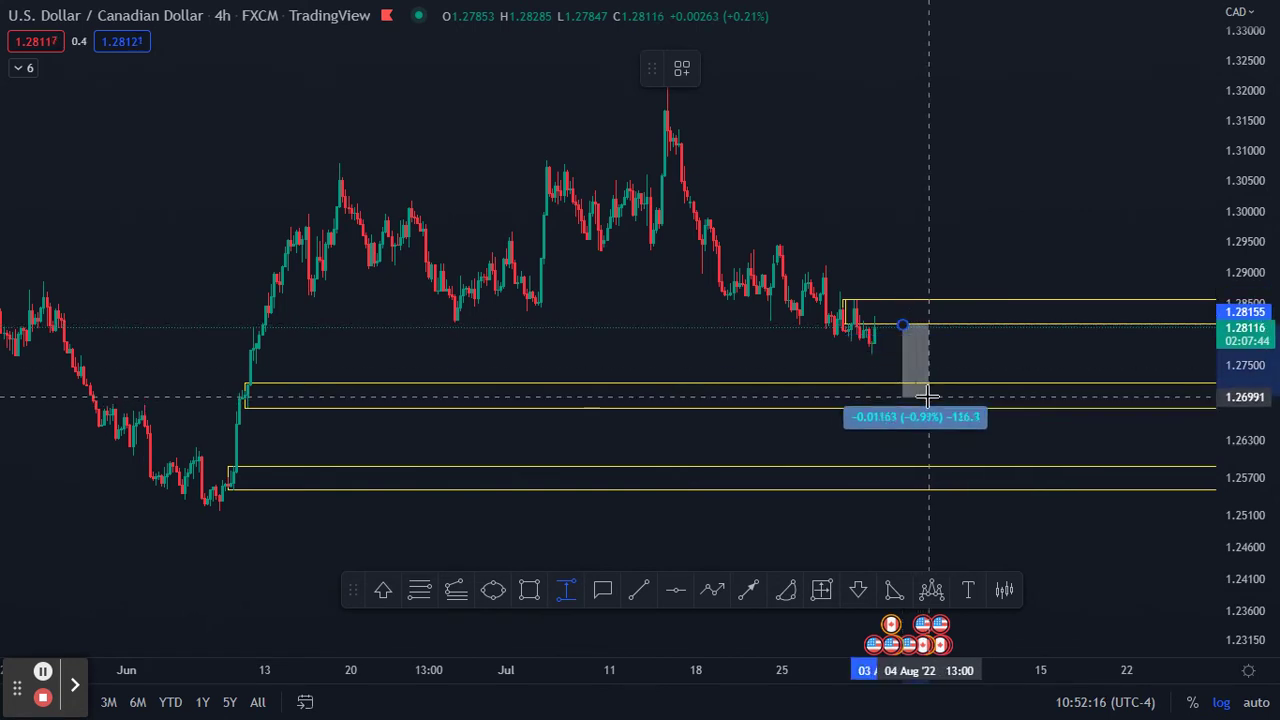
pyautogui.click(942, 490)
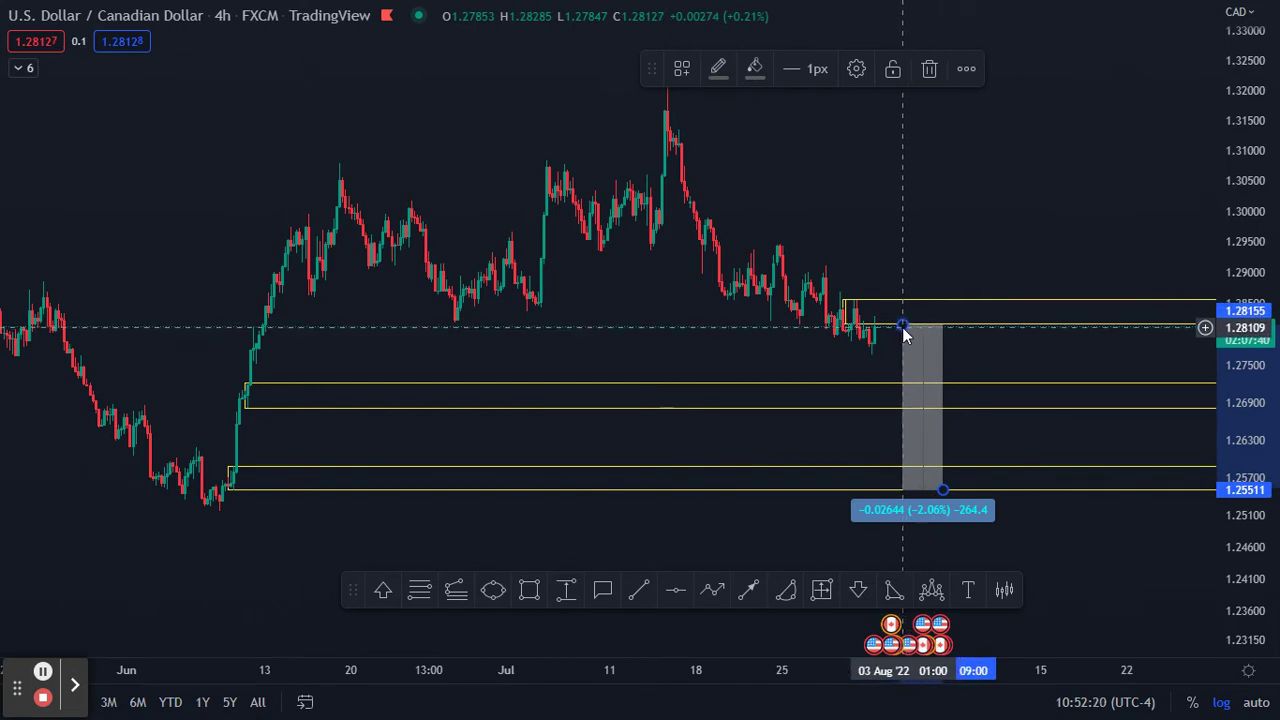
# Delete the price range measurement and the 28 July rectangle zone
pyautogui.click(929, 70)
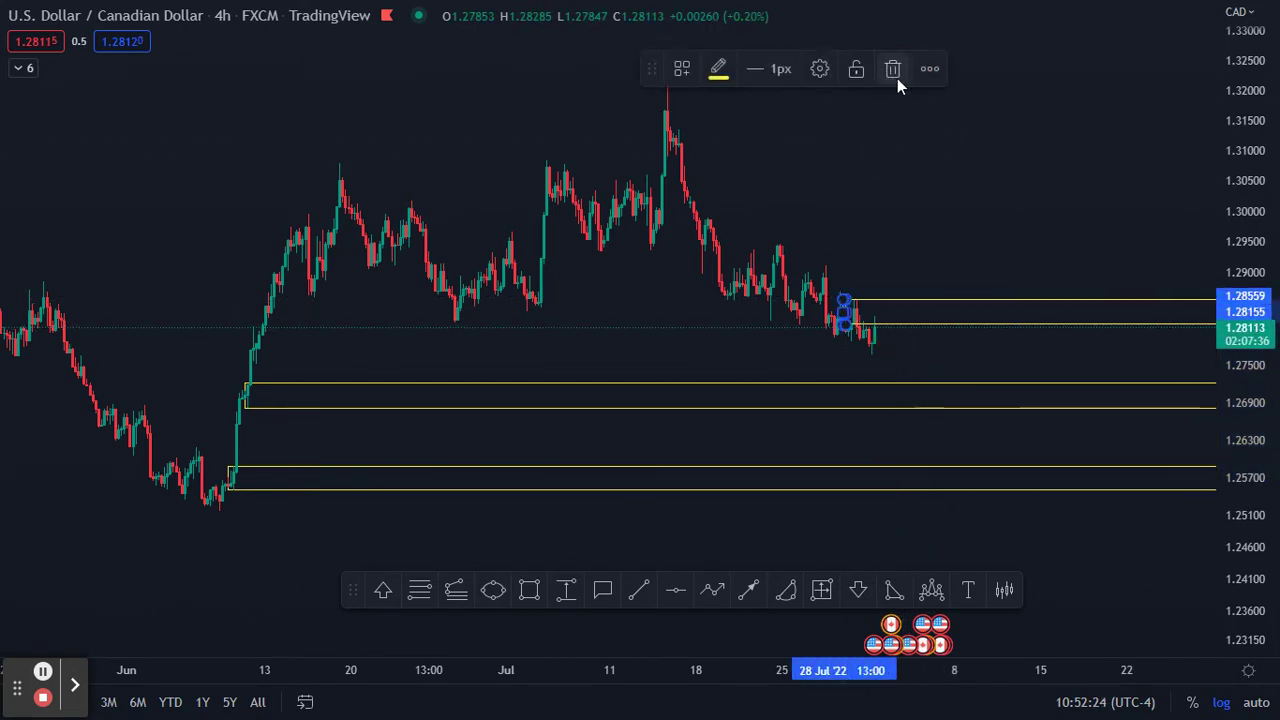
pyautogui.click(894, 72)
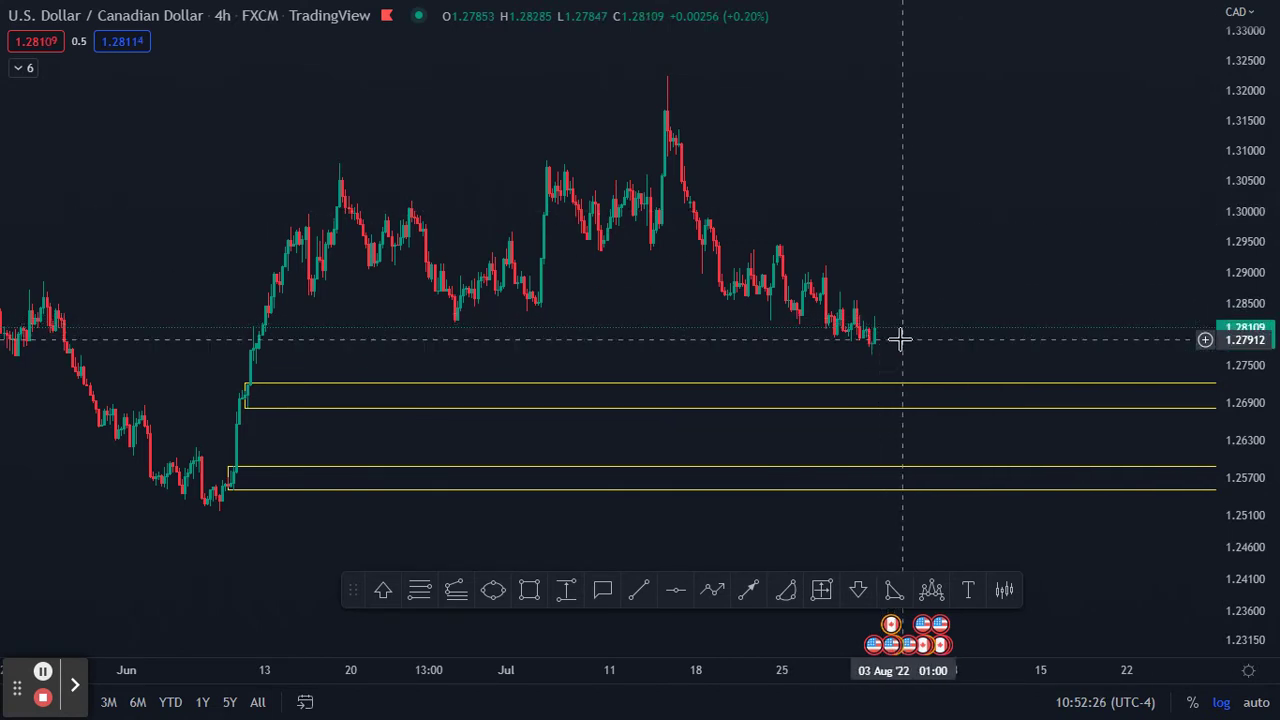
# Examine the USDCAD price action from the June low to the latest candle relative to the two lower zones
pyautogui.moveTo(1218, 175); pyautogui.dragTo(1210, 209)
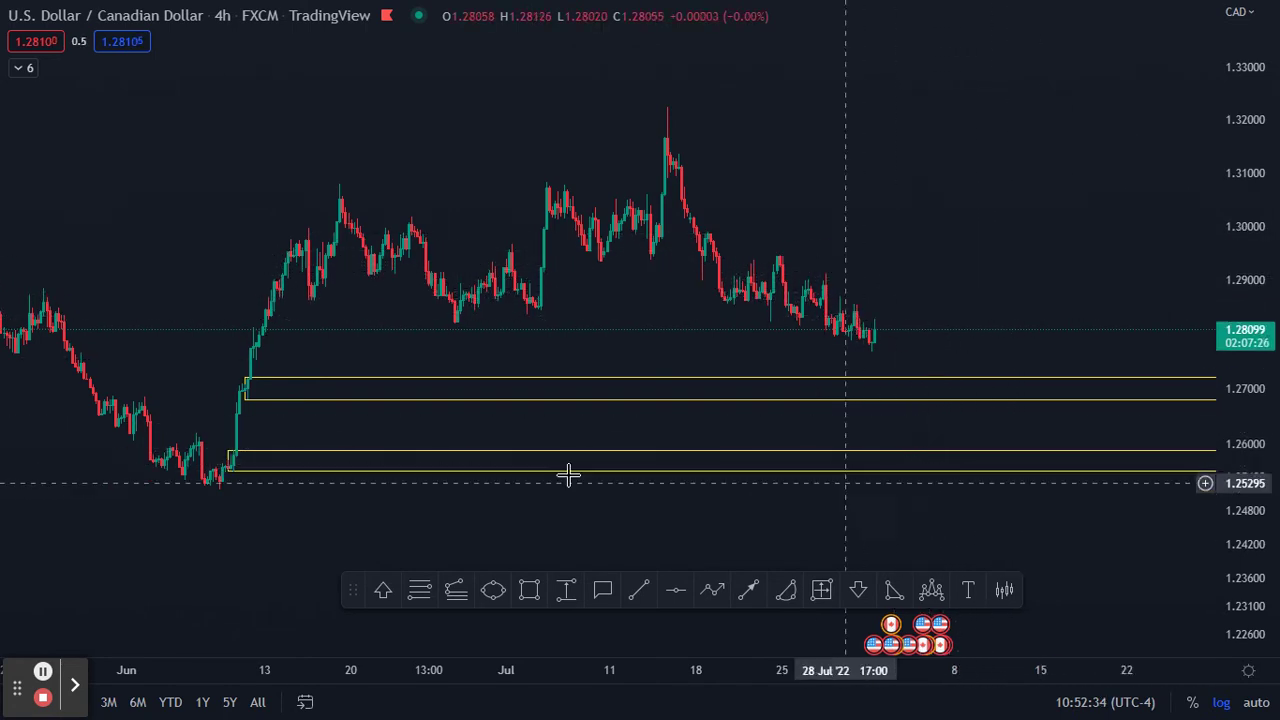
pyautogui.moveTo(268, 549)
pyautogui.mouseDown()
pyautogui.moveTo(591, 457)
pyautogui.moveTo(271, 571)
pyautogui.mouseUp()
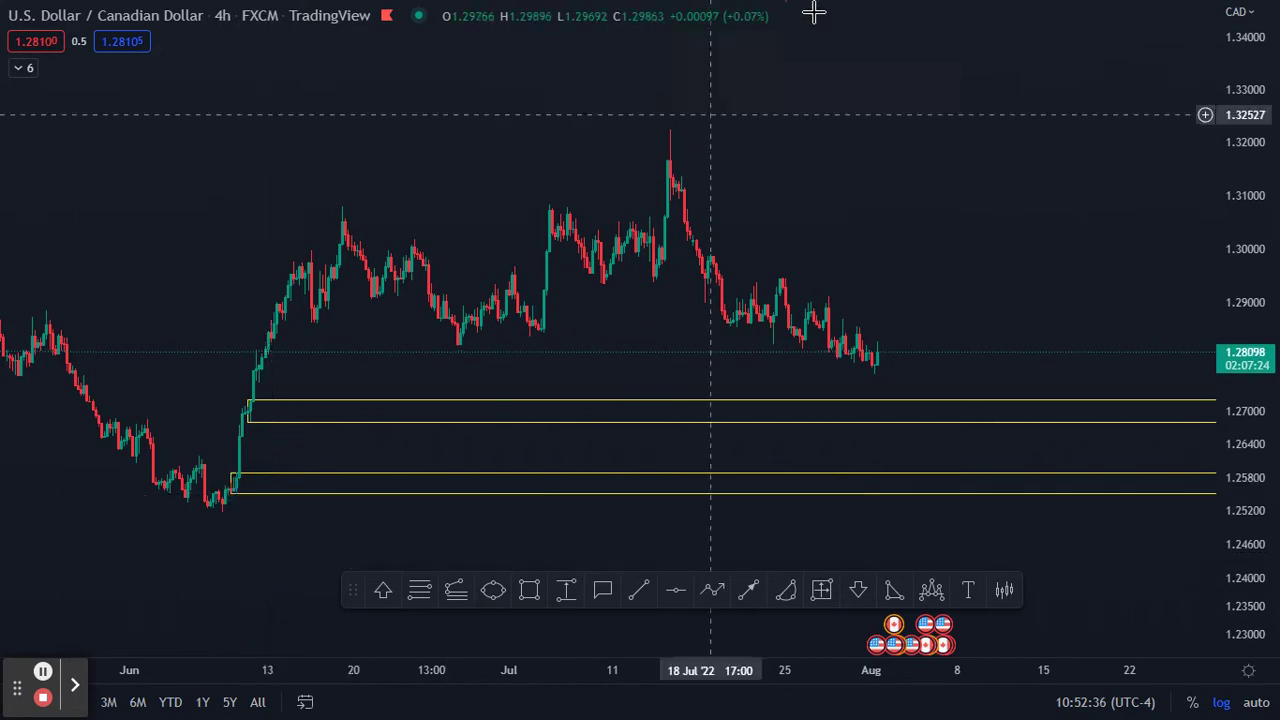
pyautogui.moveTo(241, 427); pyautogui.dragTo(717, 335)
pyautogui.moveTo(800, 275); pyautogui.dragTo(680, 346)
pyautogui.moveTo(785, 325); pyautogui.dragTo(310, 357)
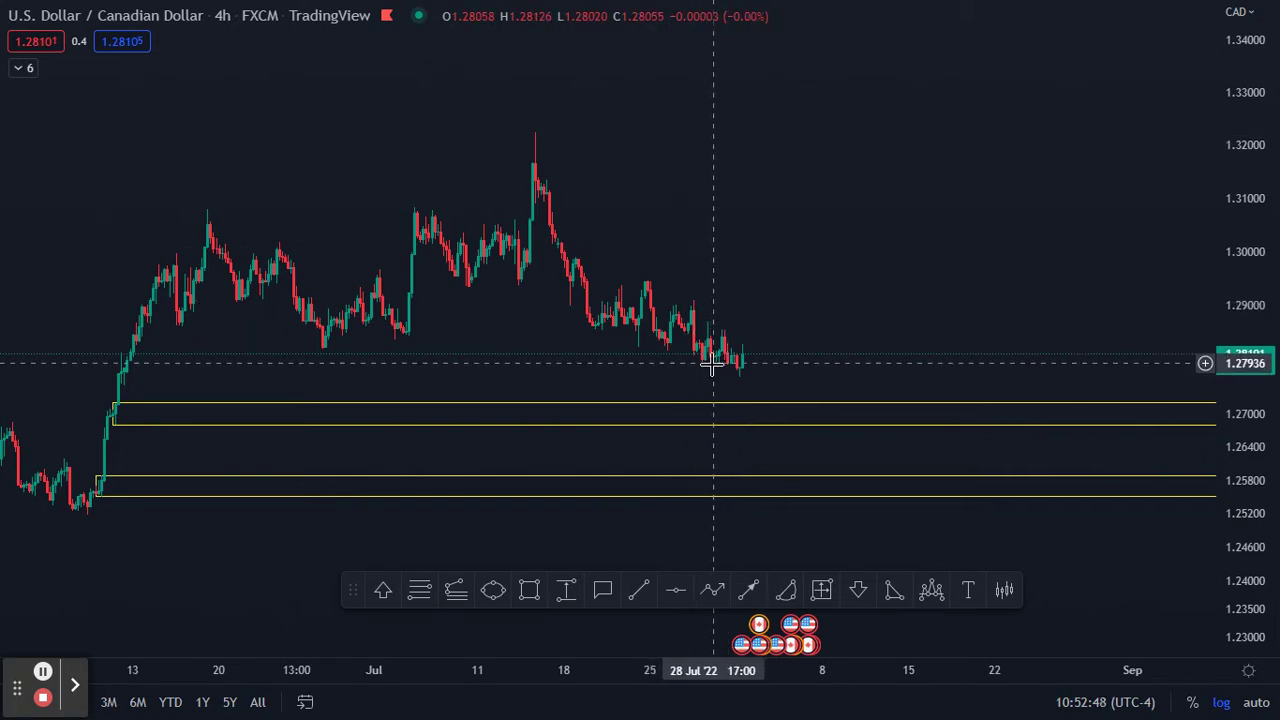
pyautogui.moveTo(754, 374); pyautogui.dragTo(790, 374)
pyautogui.click(783, 357)
pyautogui.moveTo(1244, 547)
pyautogui.mouseDown()
pyautogui.moveTo(1245, 505)
pyautogui.moveTo(1246, 522)
pyautogui.mouseUp()
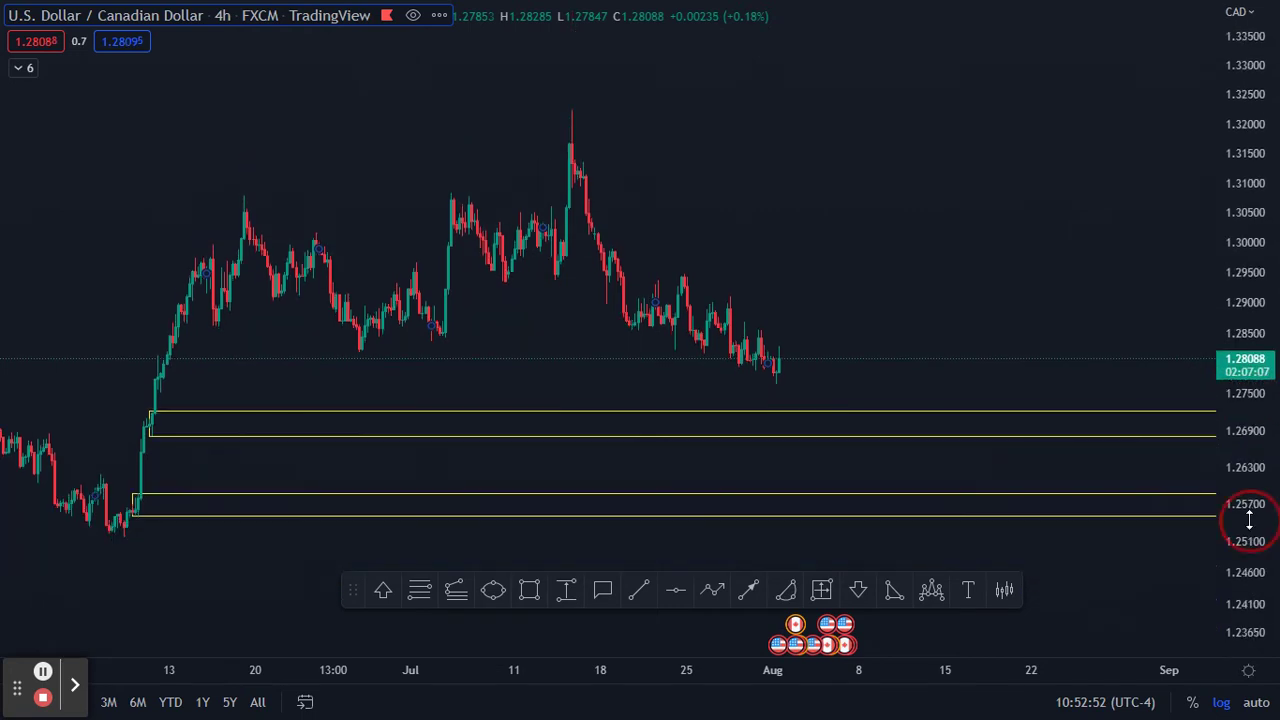
# Place a price range from about 1.28301 to 1.28131 beside the latest candle, delete it, and leave the full-screen view
pyautogui.click(566, 591)
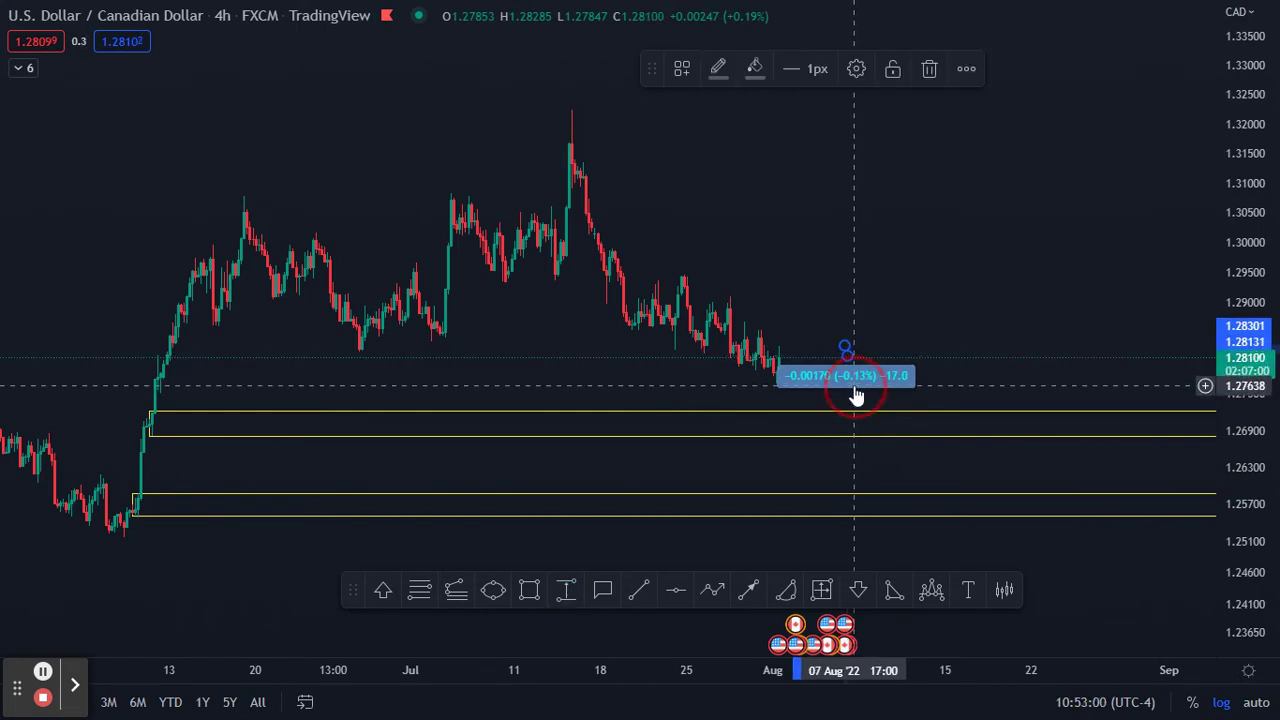
pyautogui.click(930, 72)
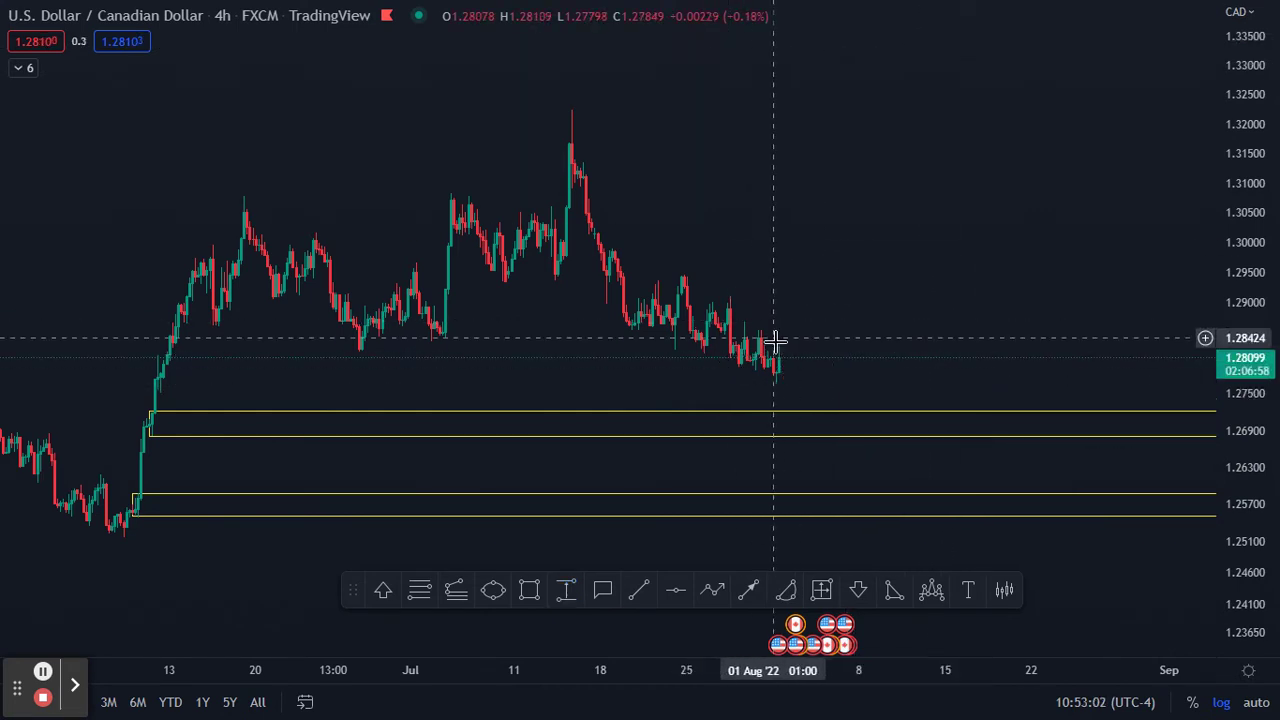
pyautogui.moveTo(543, 70)
pyautogui.click(648, 62)
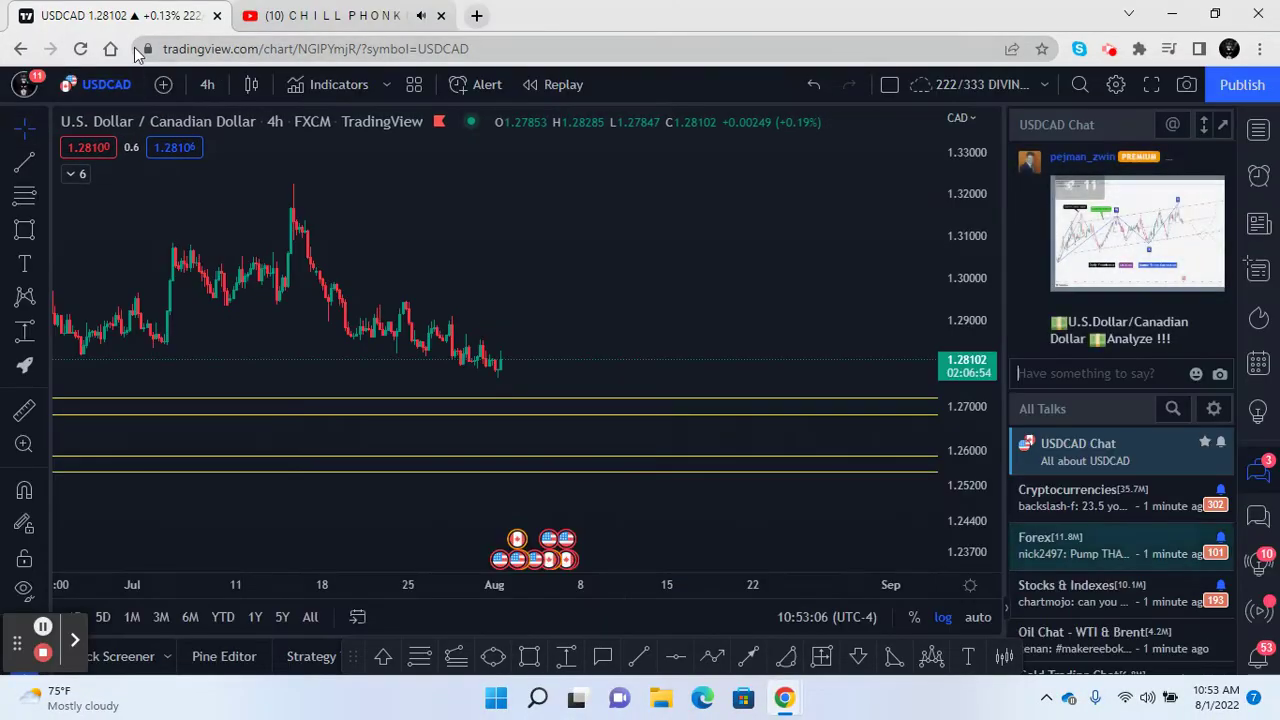
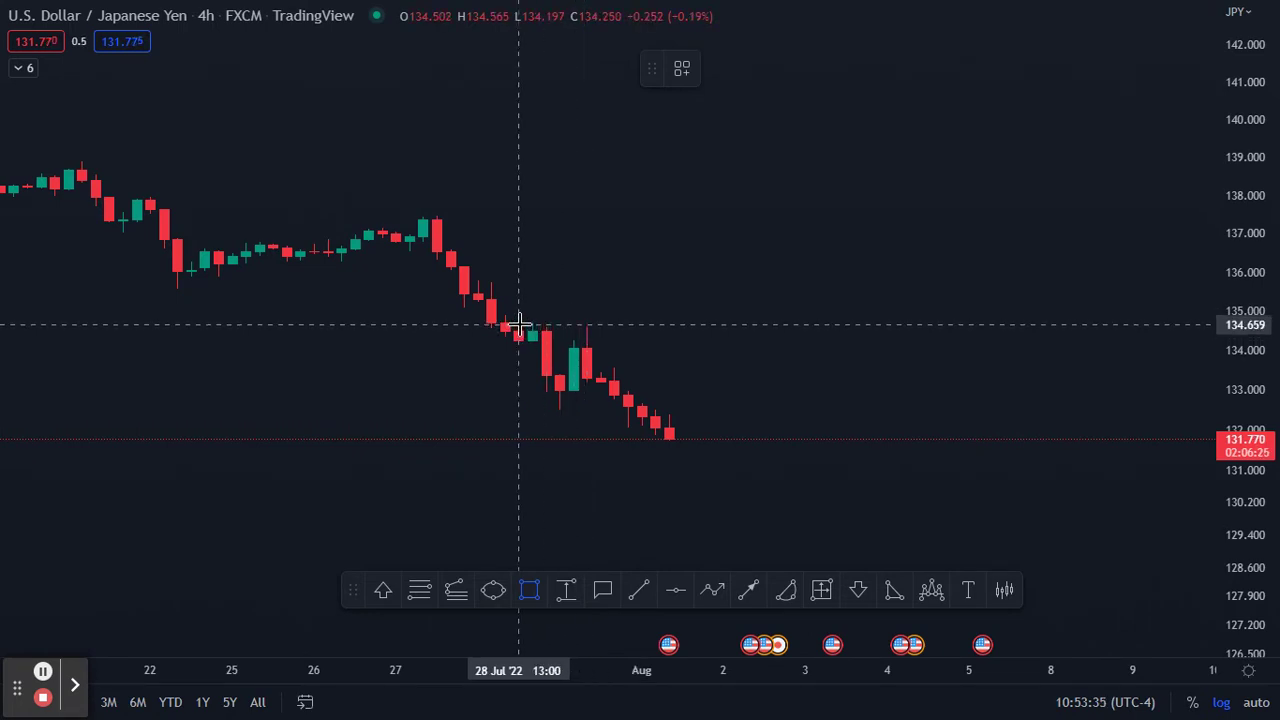
# Draw a rectangle zone on the USDJPY chart extending from the 28 July 13:00 candle, between about 134.659 and 134.205
pyautogui.click(519, 325)
pyautogui.click(519, 343)
pyautogui.click(517, 386)
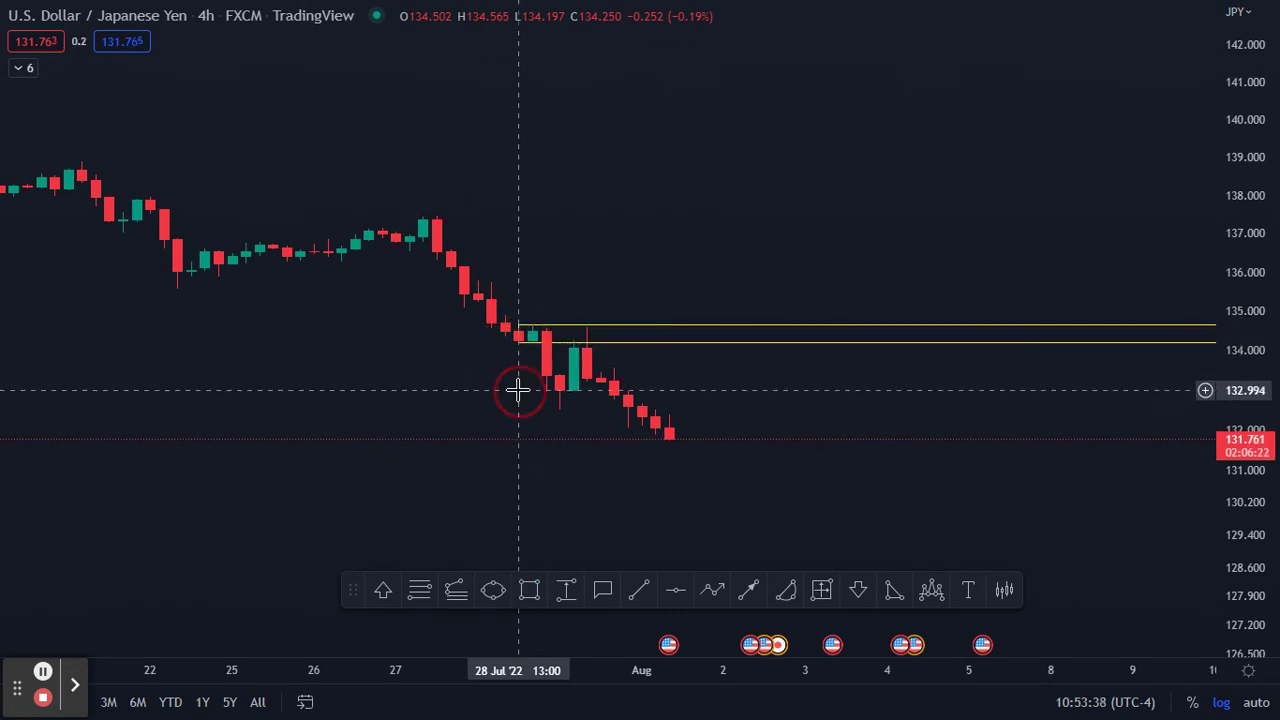
# Examine the USDJPY candles around the 28 July zone, the 29 July retest, and the wider July price action
pyautogui.click(549, 345)
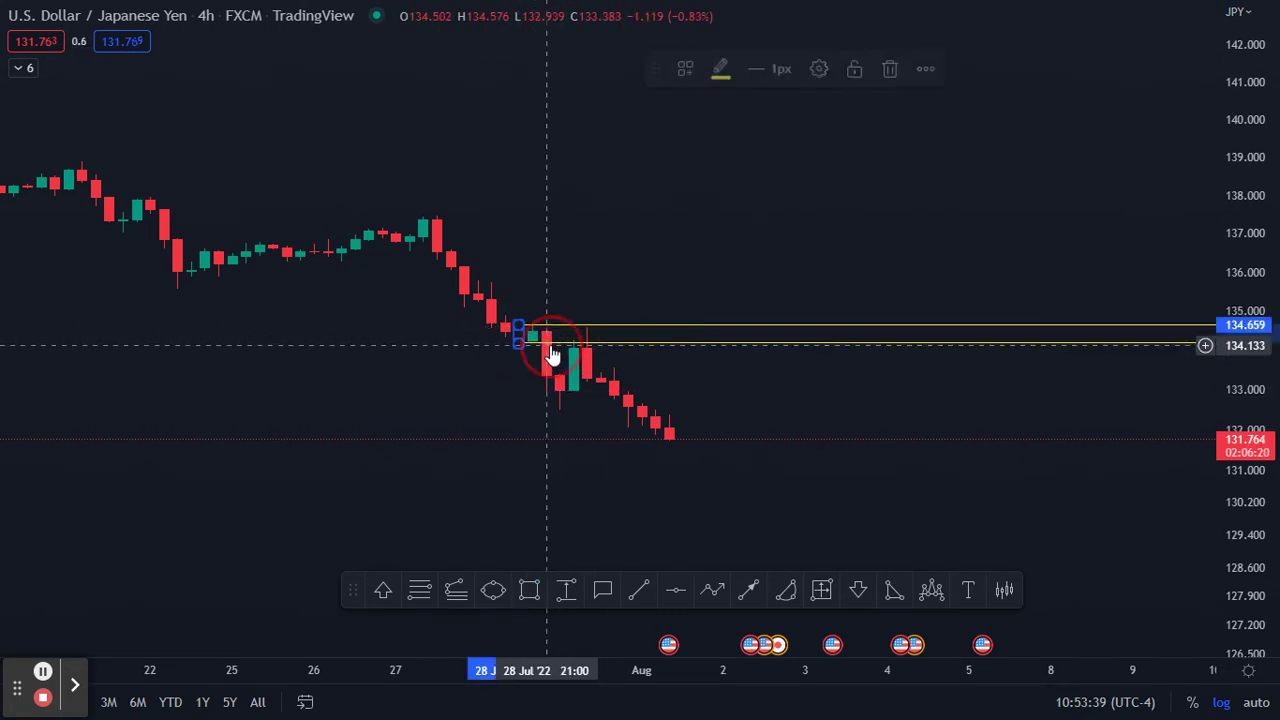
pyautogui.click(508, 410)
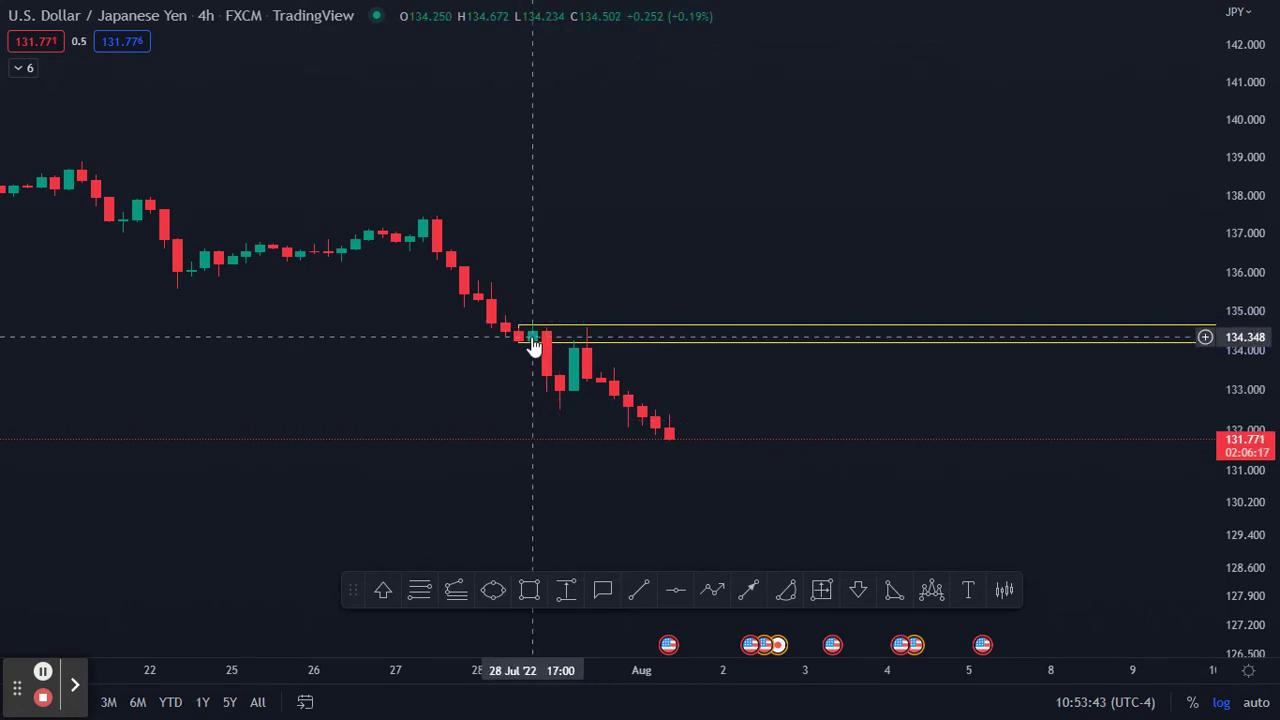
pyautogui.click(517, 363)
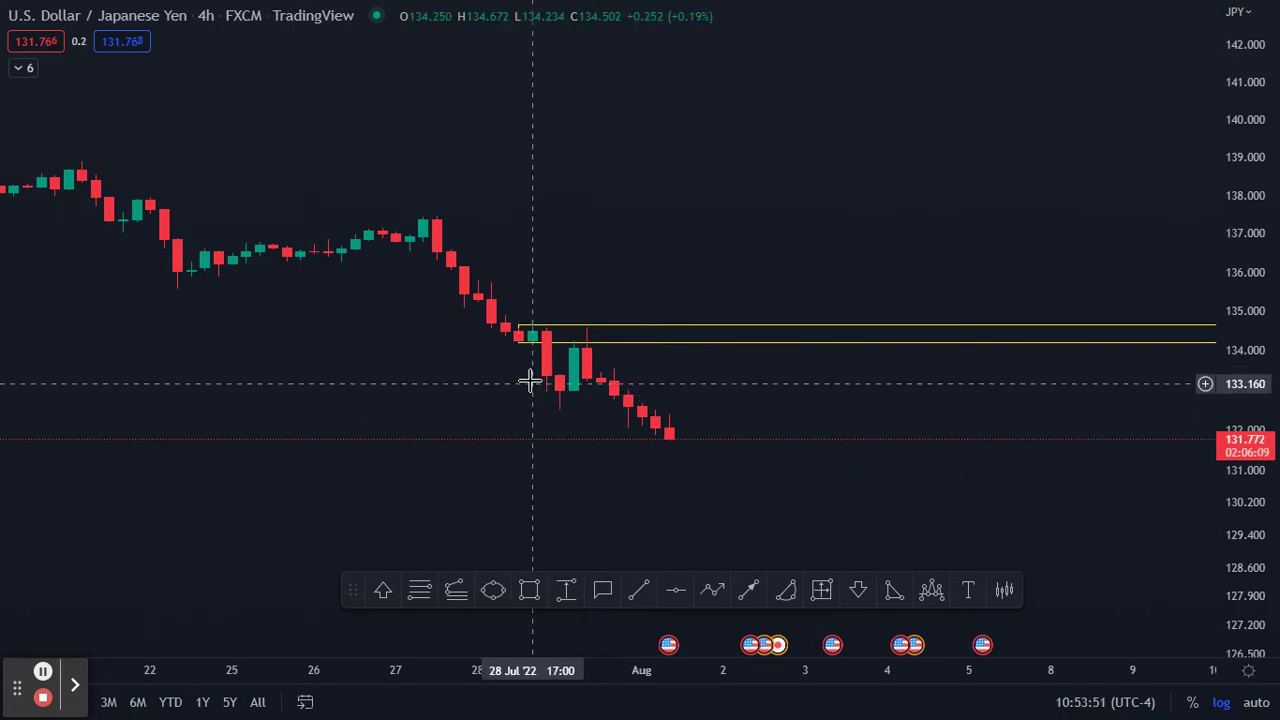
pyautogui.click(591, 338)
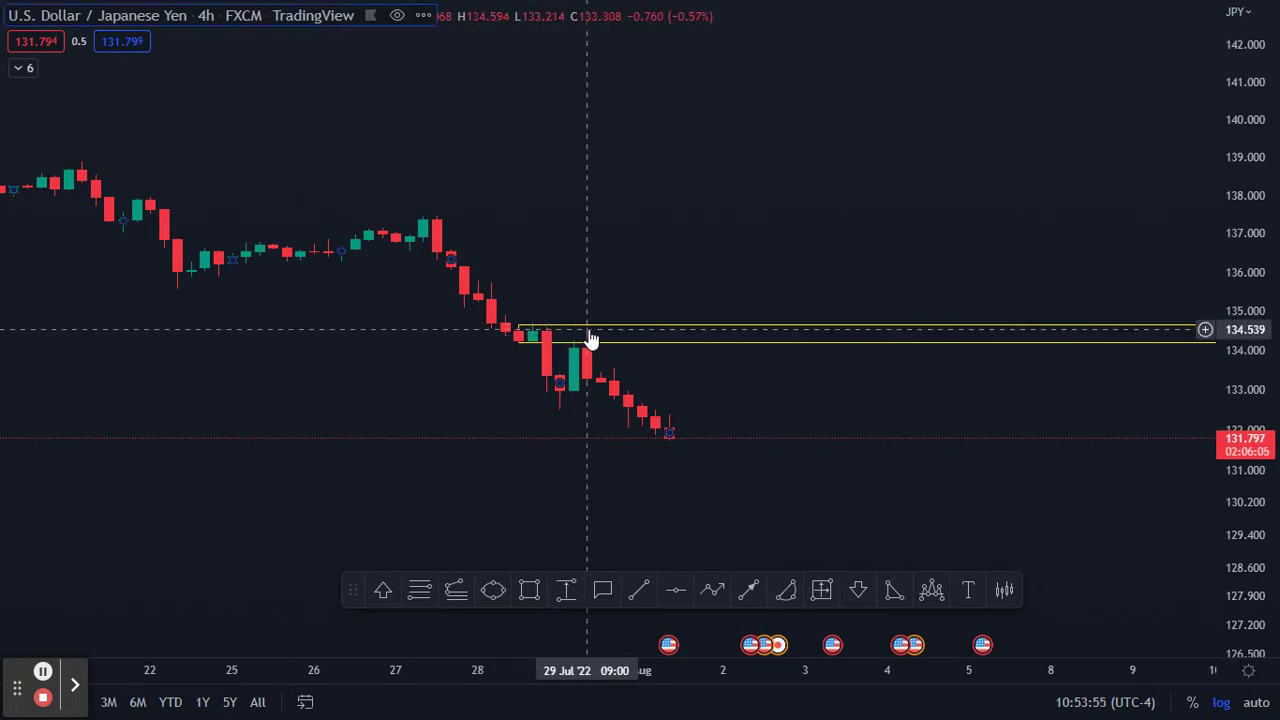
pyautogui.click(634, 477)
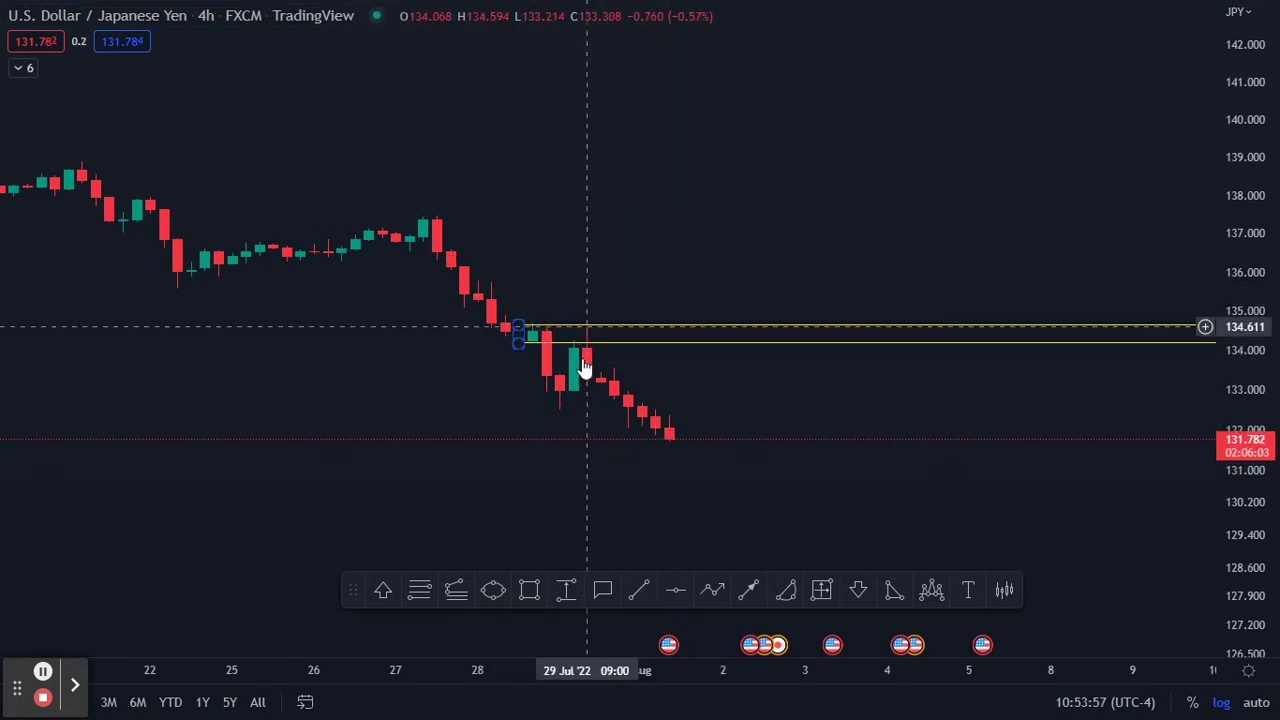
pyautogui.moveTo(654, 383); pyautogui.dragTo(566, 306)
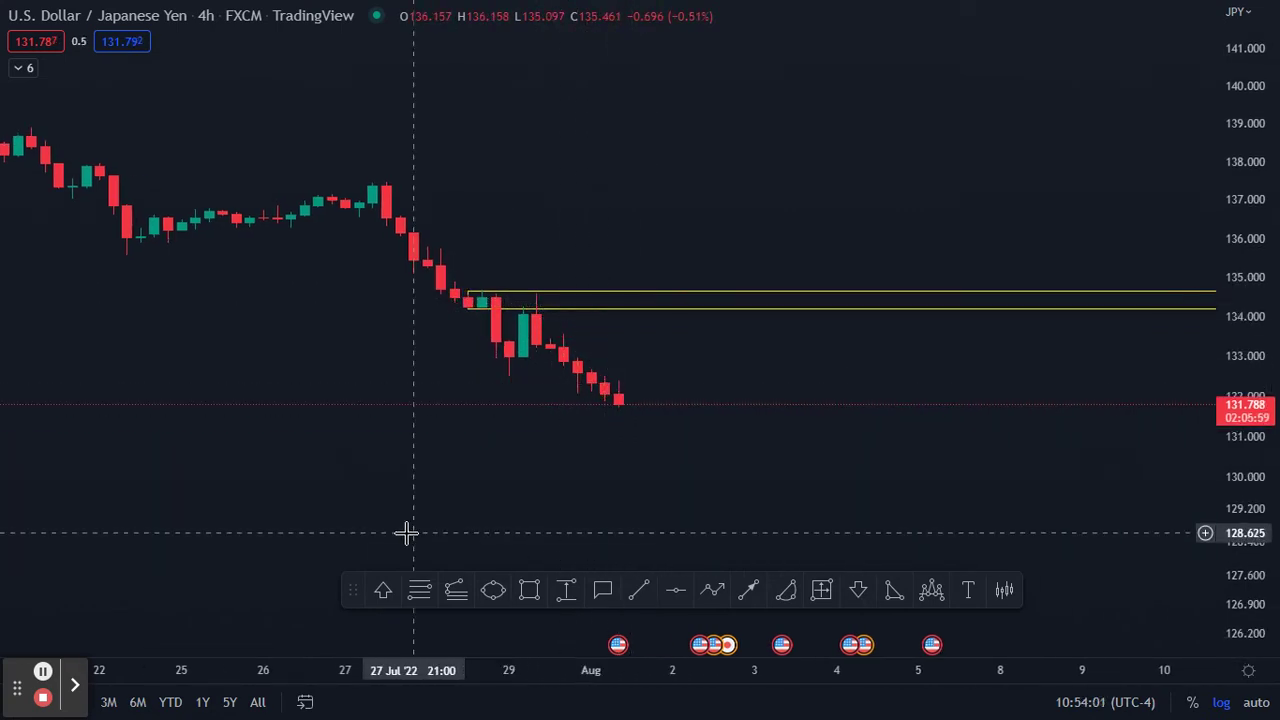
pyautogui.moveTo(390, 688); pyautogui.dragTo(795, 668)
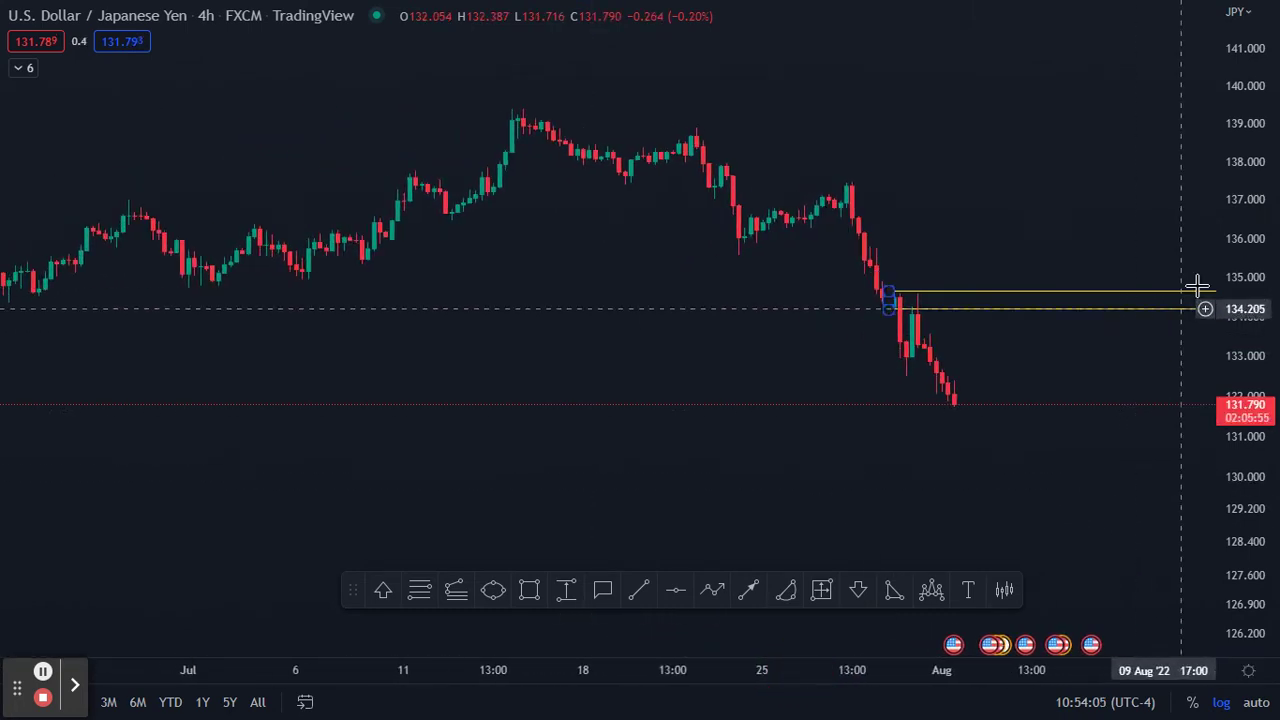
pyautogui.moveTo(1251, 366); pyautogui.dragTo(1249, 520)
pyautogui.moveTo(1054, 457); pyautogui.dragTo(713, 535)
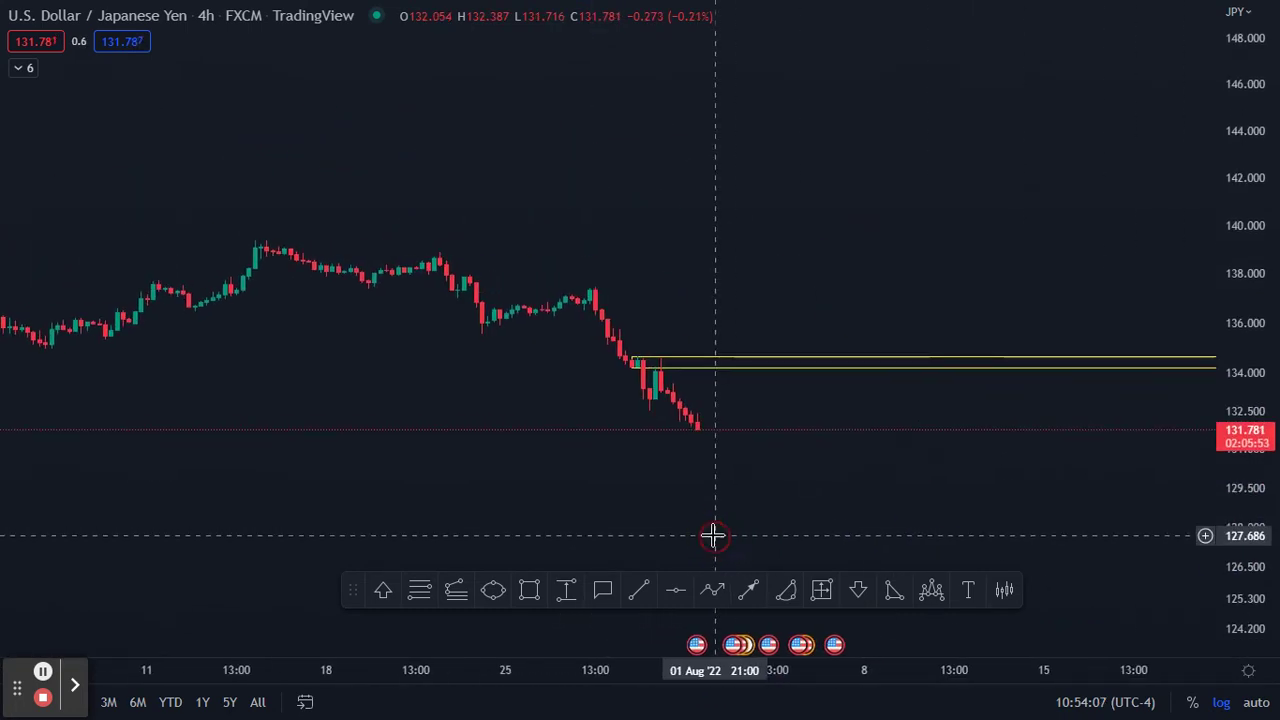
pyautogui.click(226, 680)
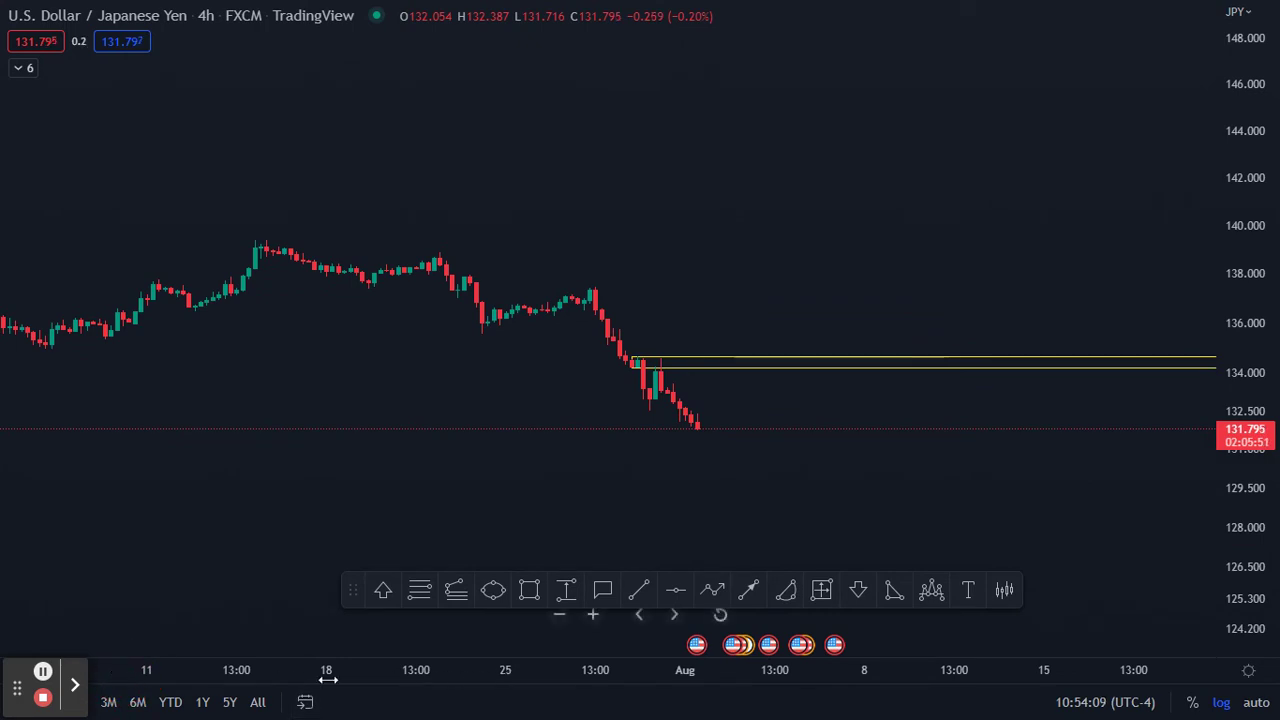
# Place a horizontal line at 131.474 along the mid-June swing low on the USDJPY chart
pyautogui.moveTo(328, 680); pyautogui.dragTo(220, 680)
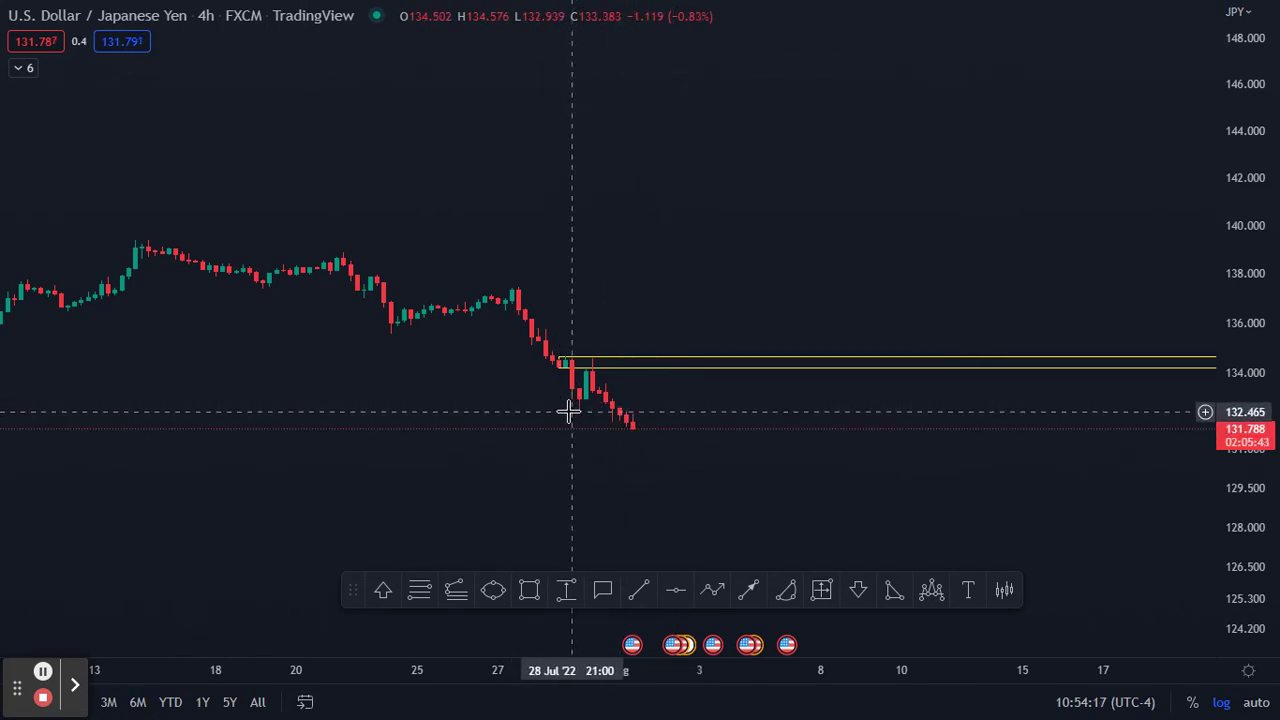
pyautogui.moveTo(525, 522); pyautogui.dragTo(735, 457)
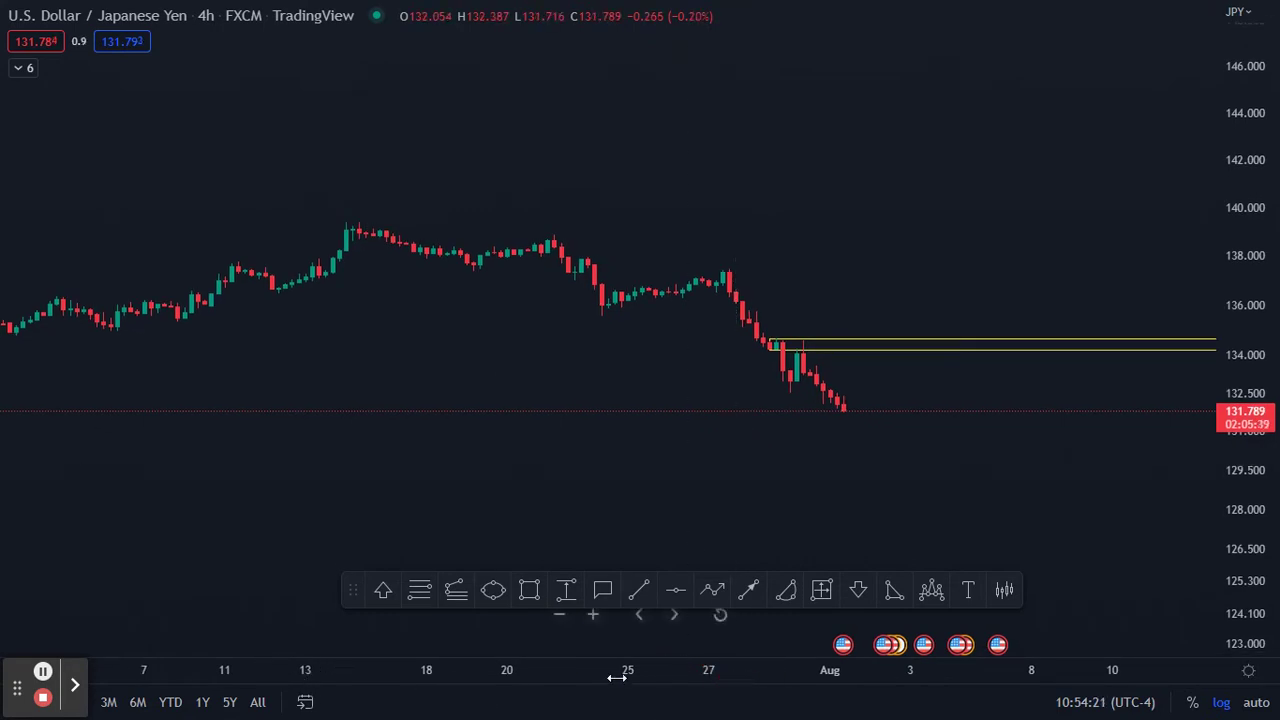
pyautogui.moveTo(485, 669); pyautogui.dragTo(1020, 666)
pyautogui.moveTo(915, 444); pyautogui.dragTo(723, 449)
pyautogui.click(668, 592)
pyautogui.click(640, 405)
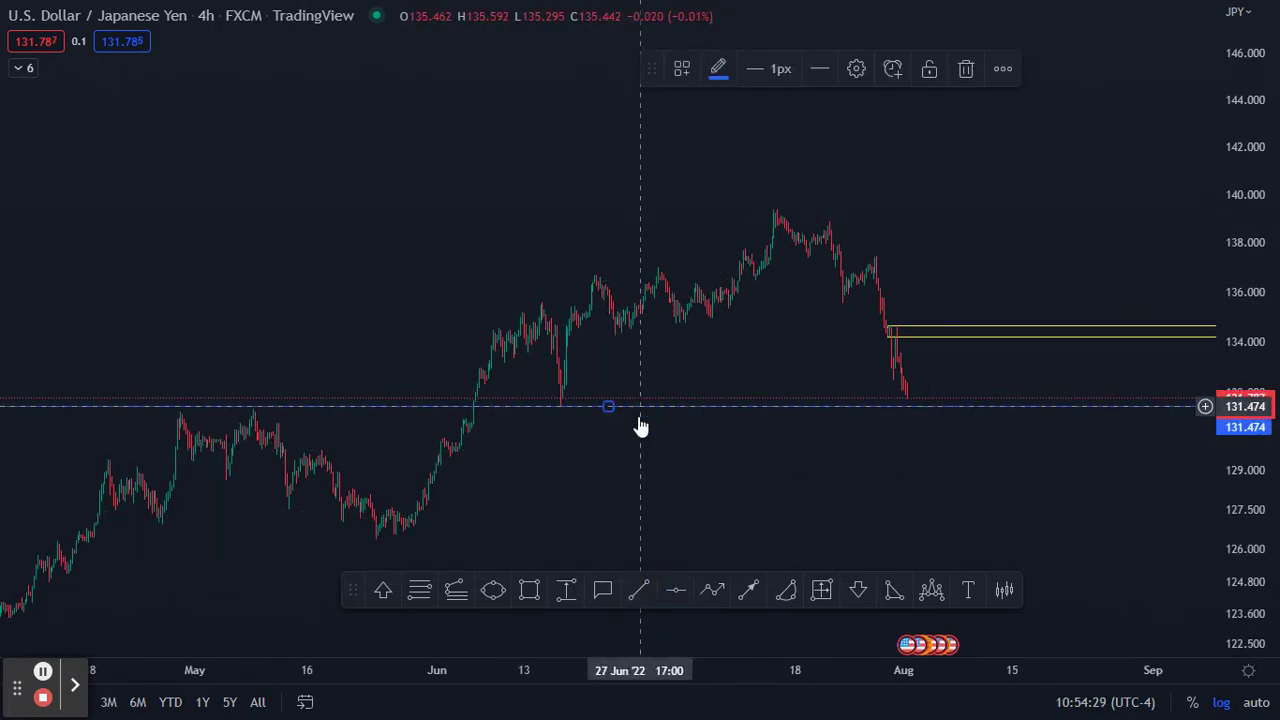
# Measure the price range from about 131.803 down to the horizontal line beside the latest candle, and delete the measurement
pyautogui.click(568, 588)
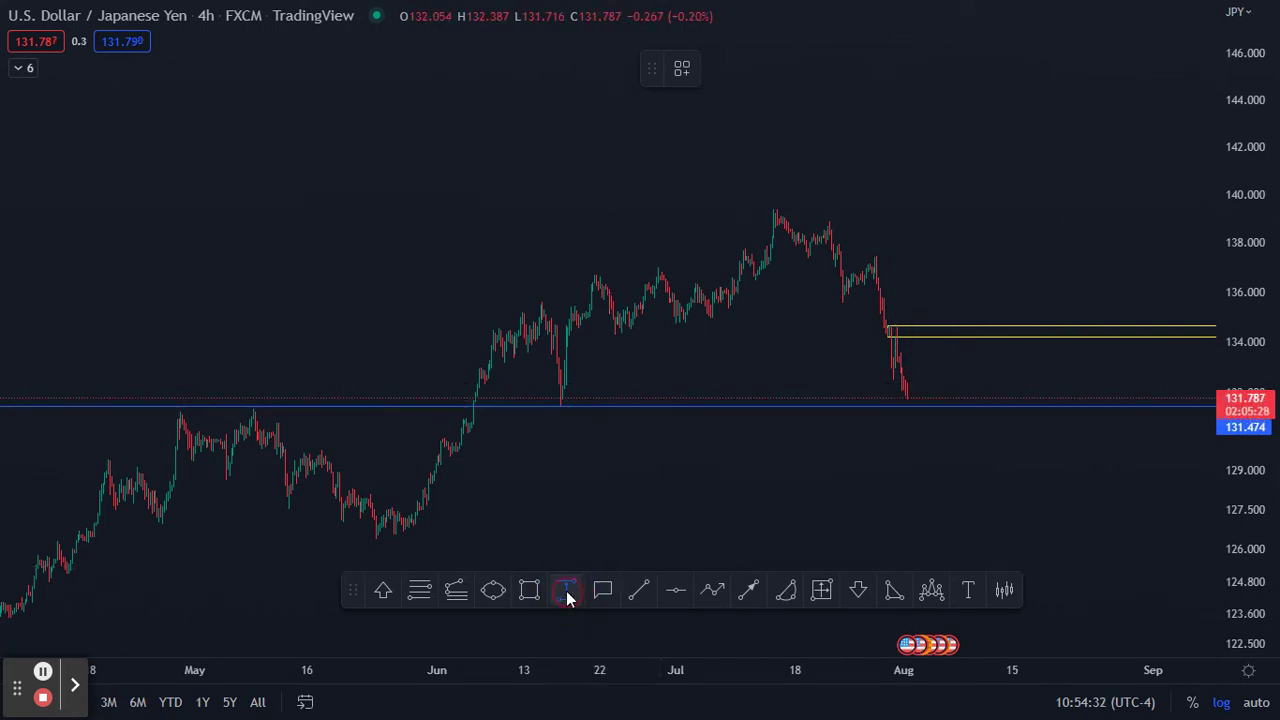
pyautogui.click(922, 399)
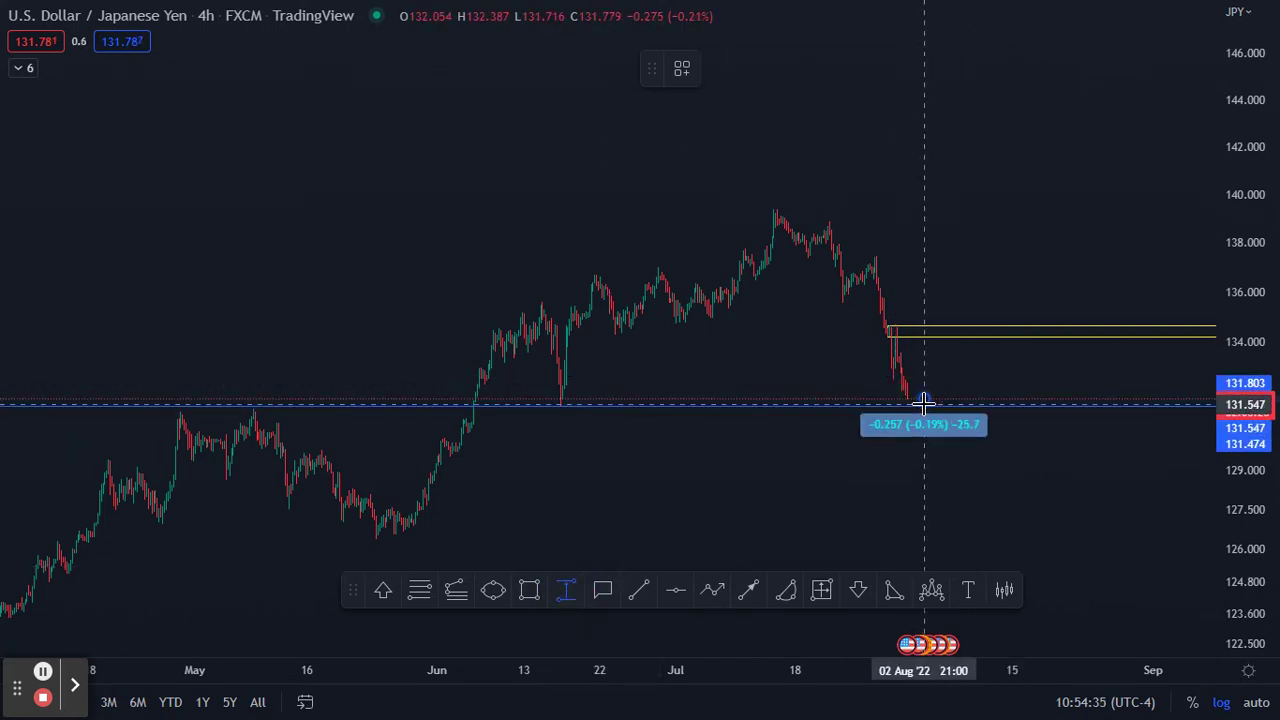
pyautogui.click(924, 401)
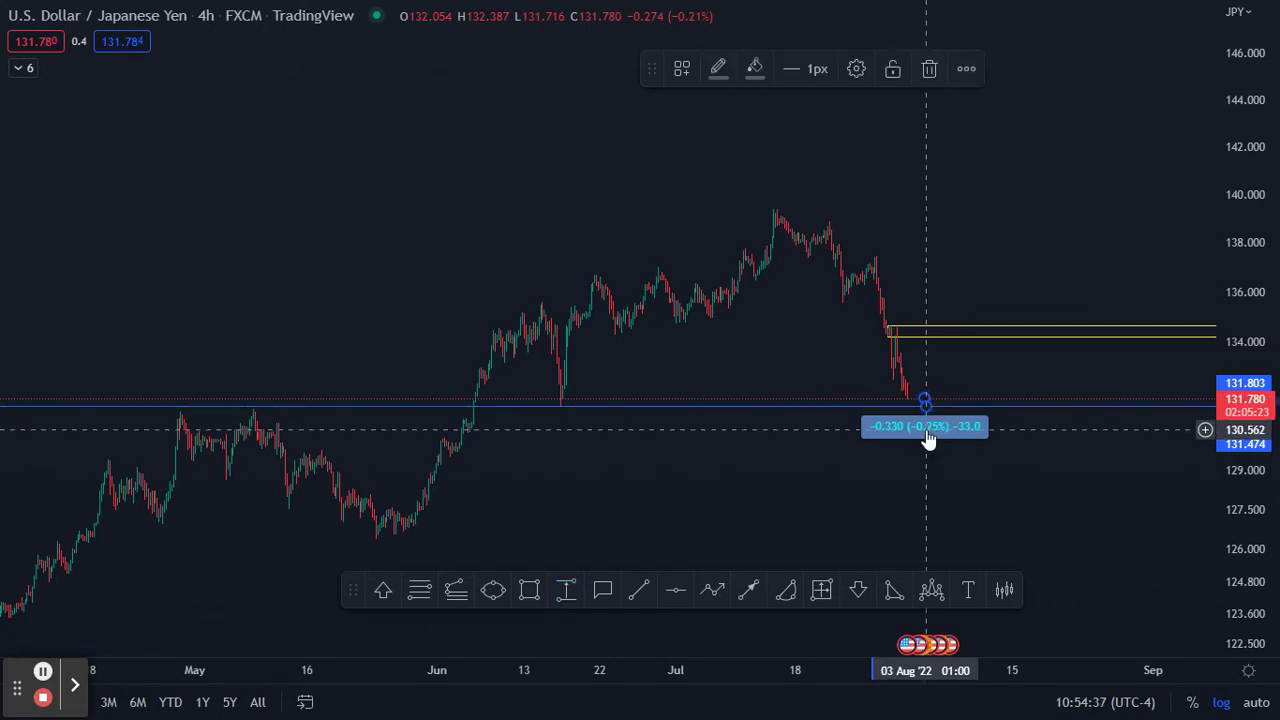
pyautogui.click(929, 68)
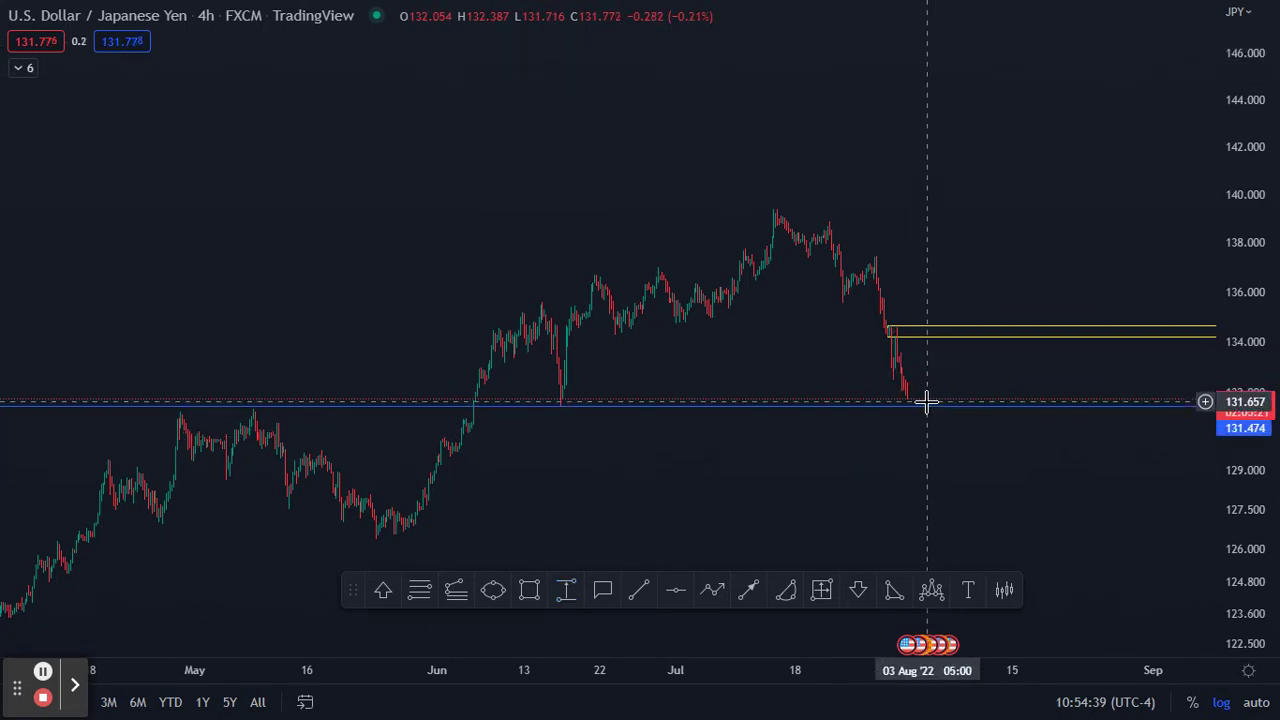
# Draw a Fibonacci retracement from the late-May low at about 126.448 to the mid-July high at about 139.388
pyautogui.moveTo(775, 434)
pyautogui.mouseDown()
pyautogui.moveTo(851, 300)
pyautogui.moveTo(809, 340)
pyautogui.moveTo(851, 351)
pyautogui.mouseUp()
pyautogui.click(420, 592)
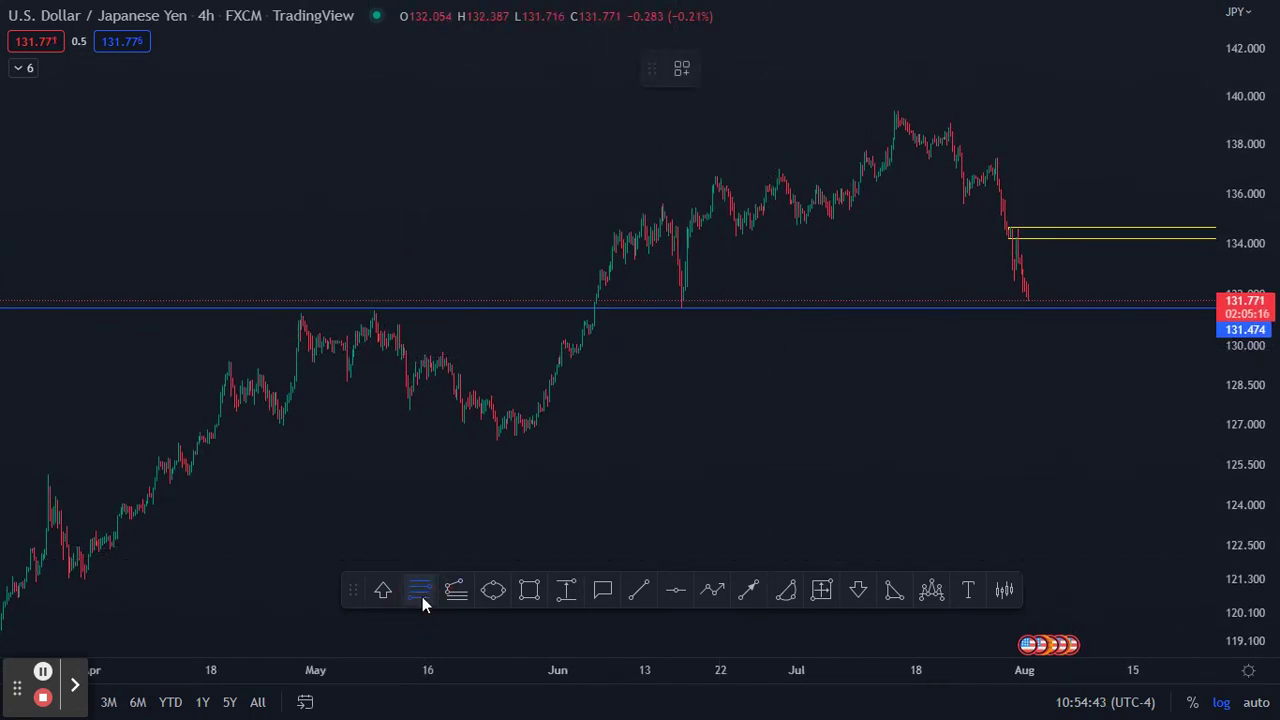
pyautogui.click(478, 438)
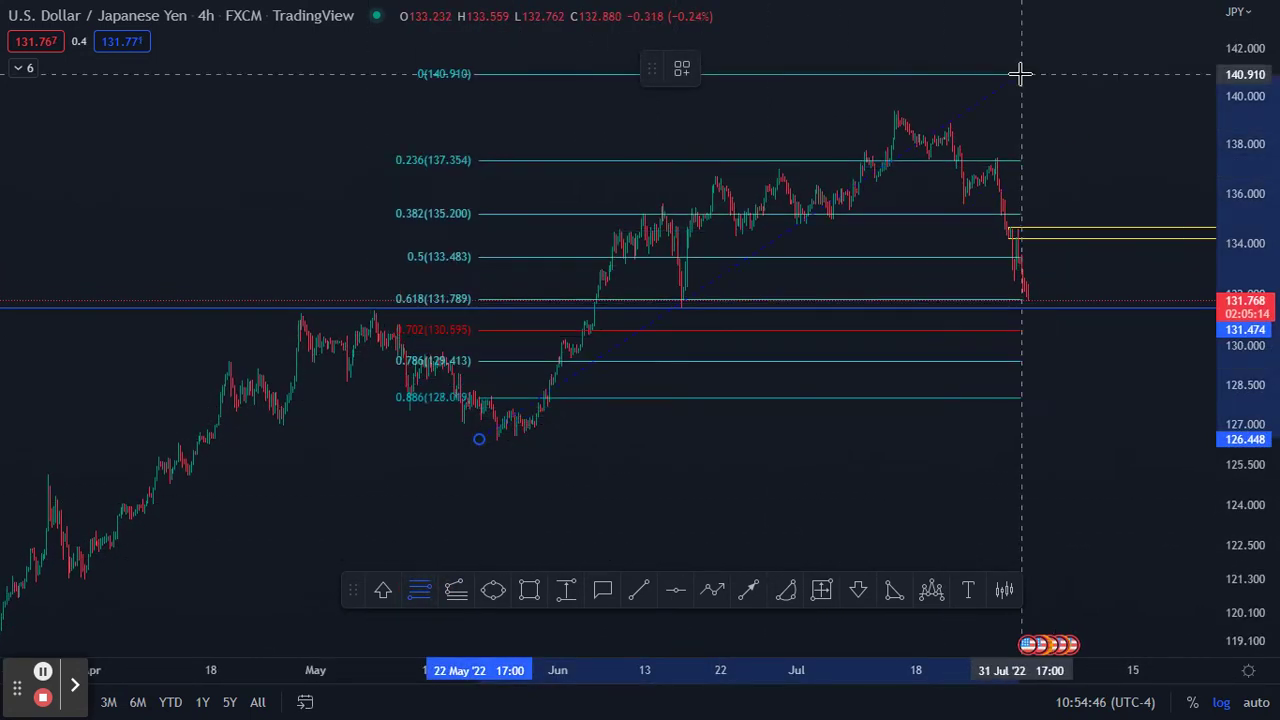
pyautogui.click(1080, 110)
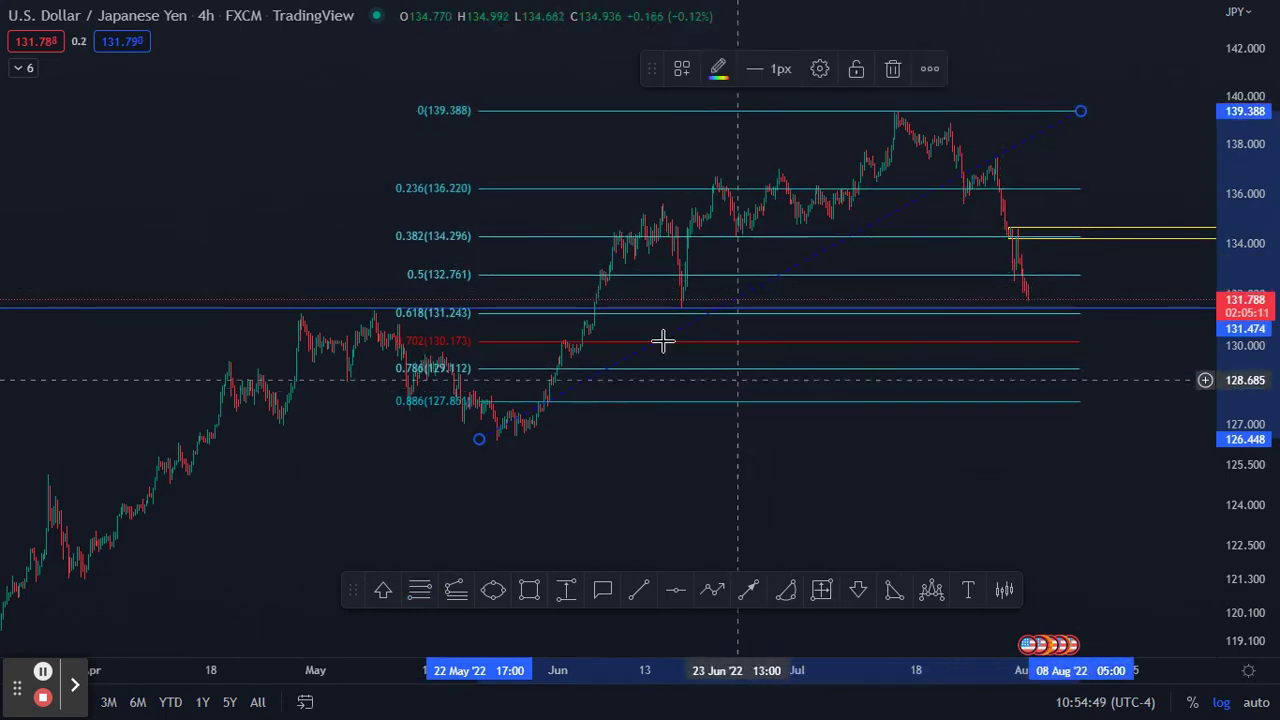
pyautogui.click(432, 318)
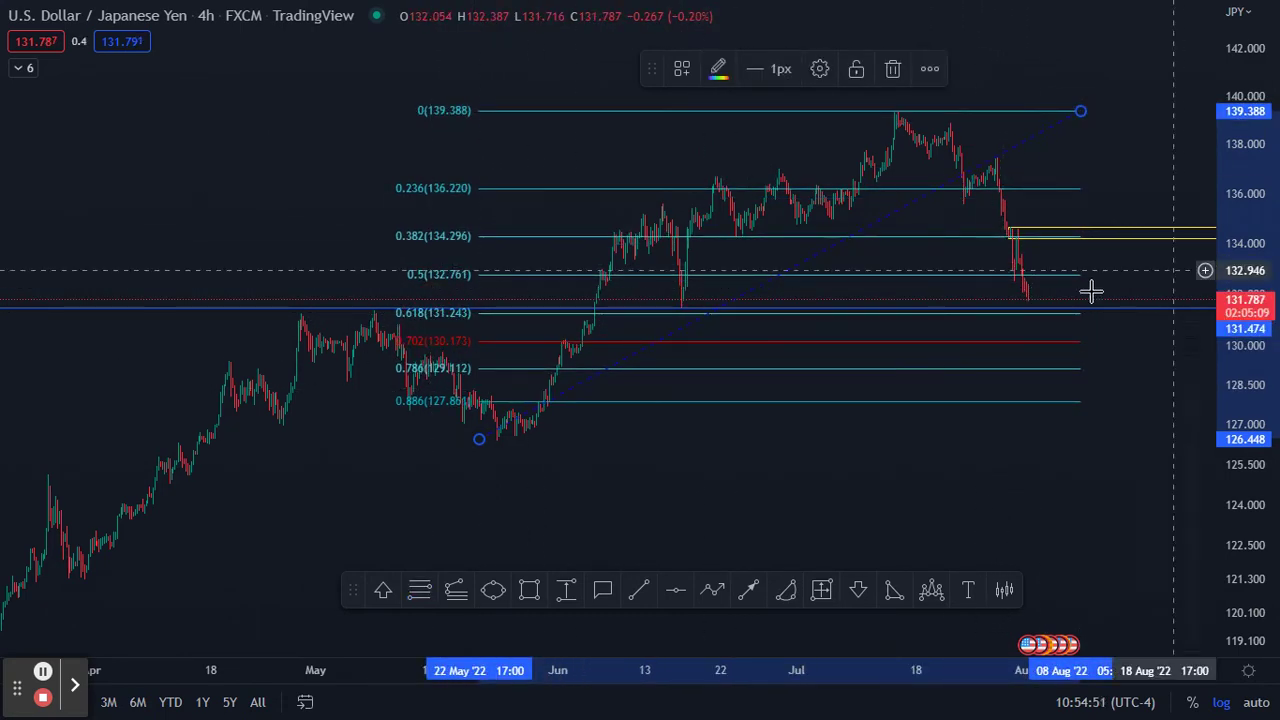
# Measure from about 131.840 down to the 0.618 level beside the latest candle, and delete the measurement and the Fibonacci retracement
pyautogui.click(567, 590)
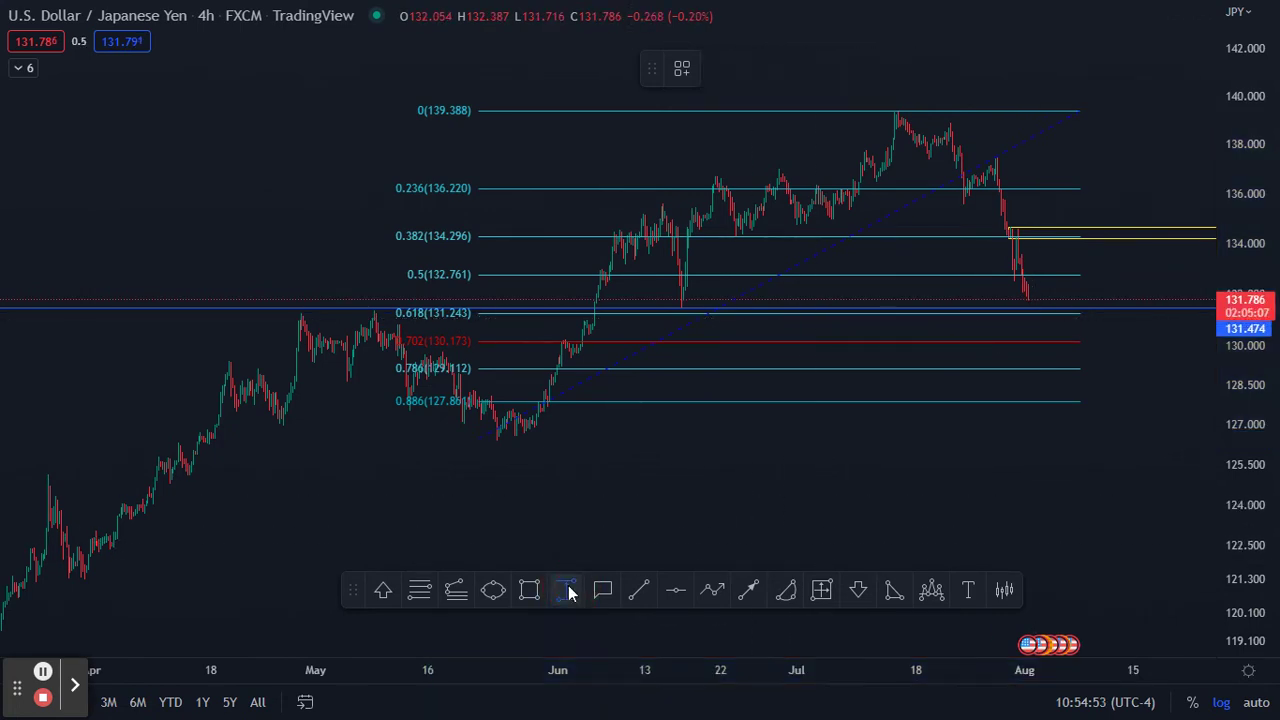
pyautogui.click(1046, 298)
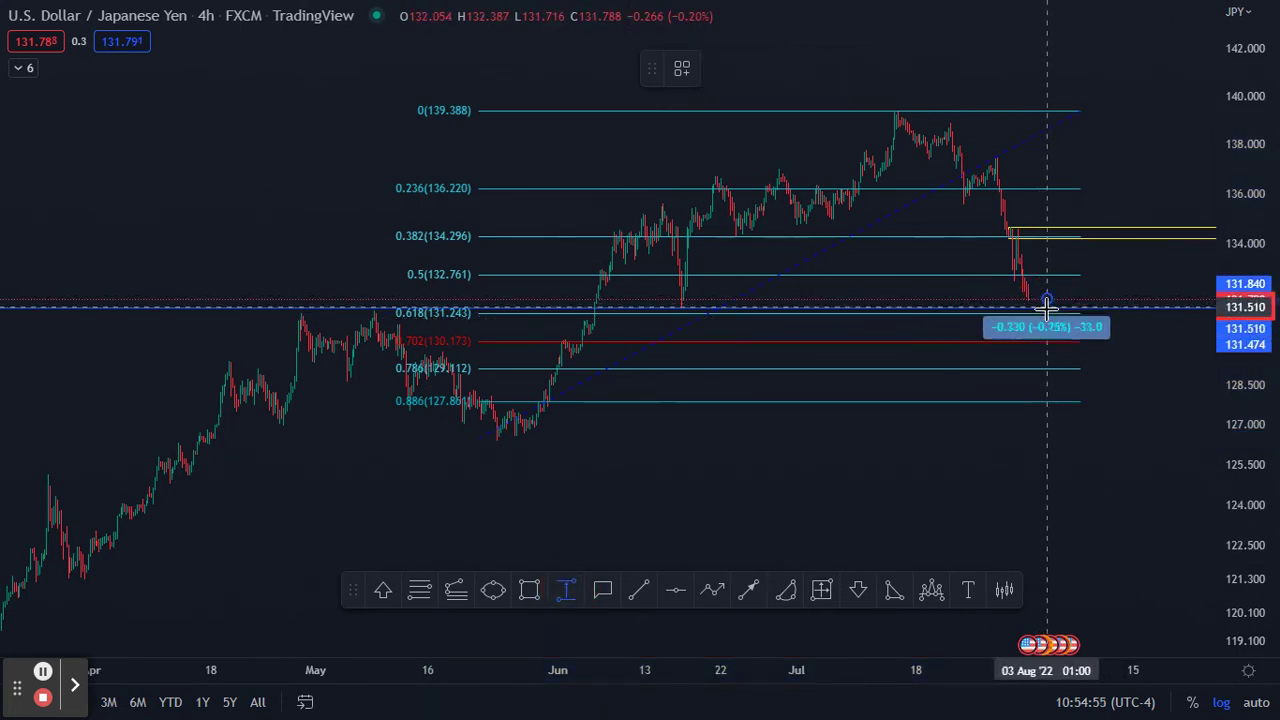
pyautogui.click(1047, 315)
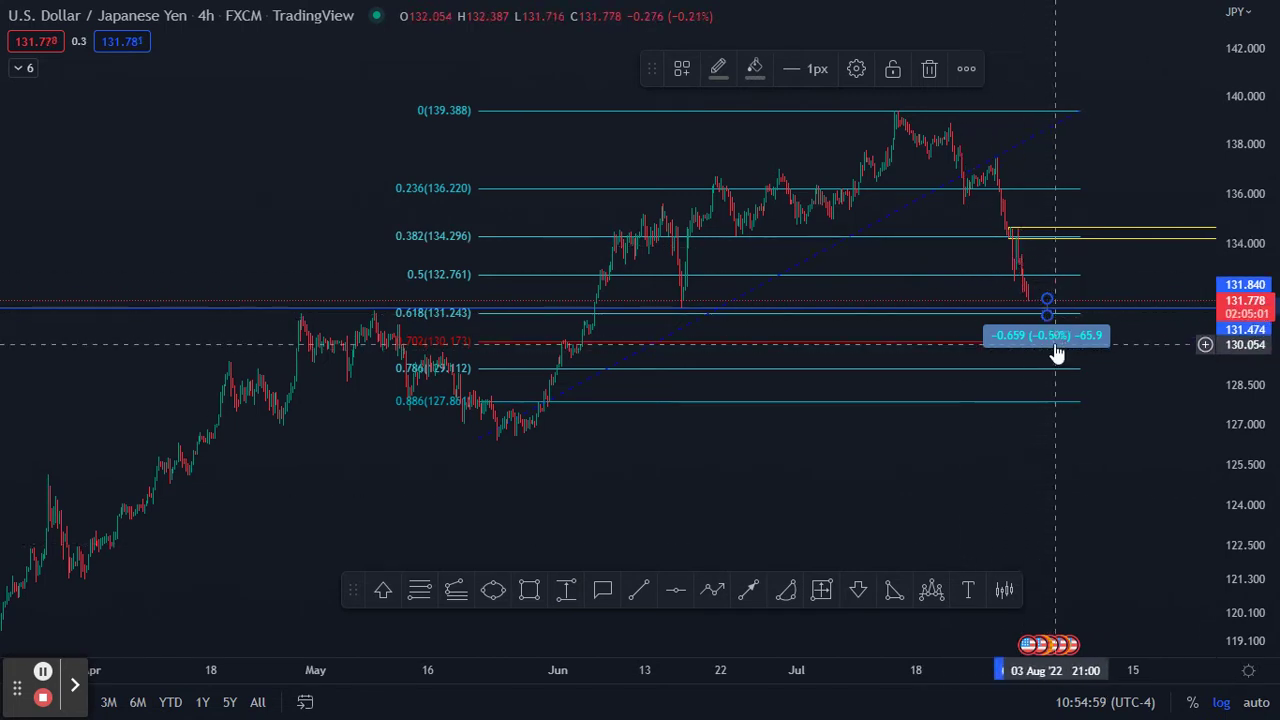
pyautogui.click(929, 68)
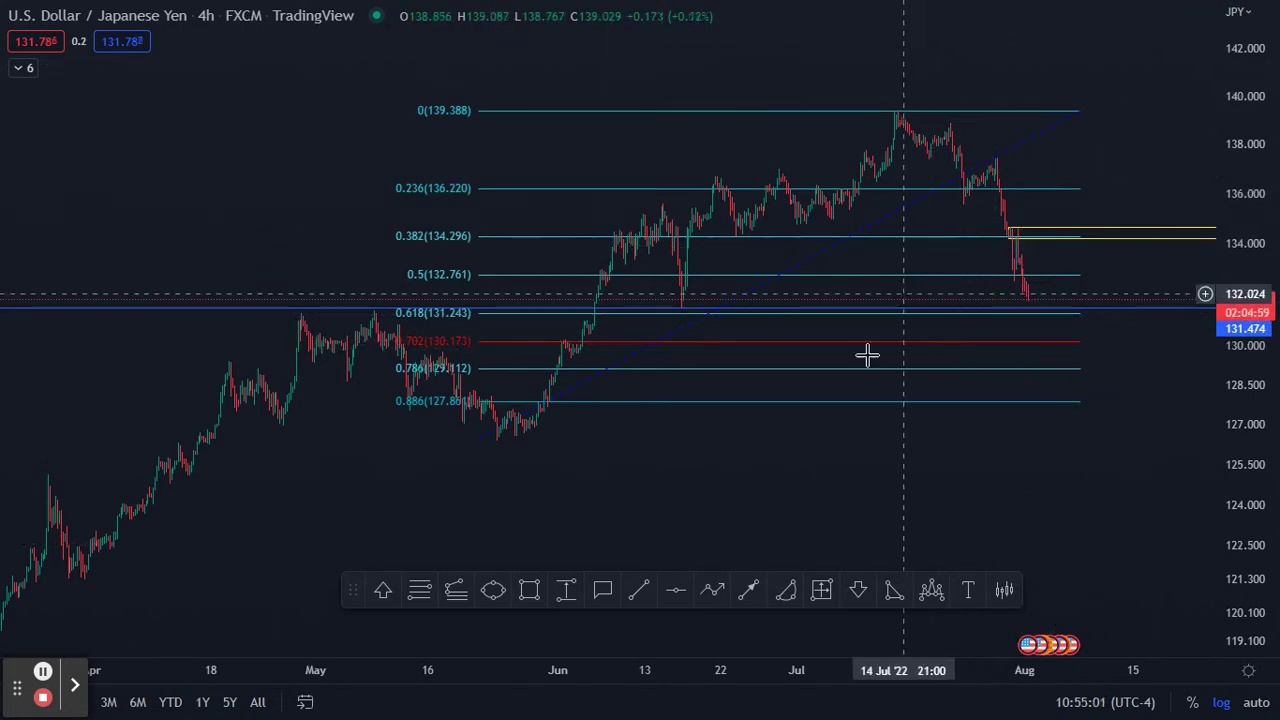
pyautogui.click(712, 403)
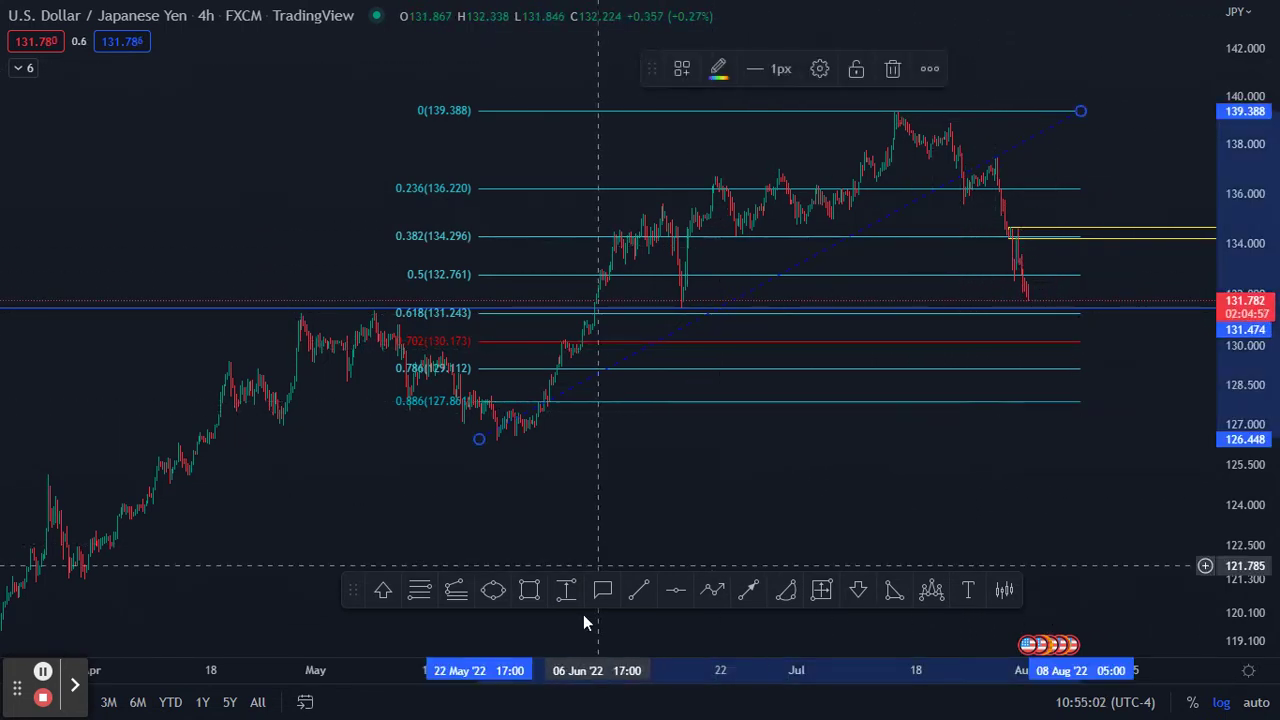
pyautogui.click(893, 78)
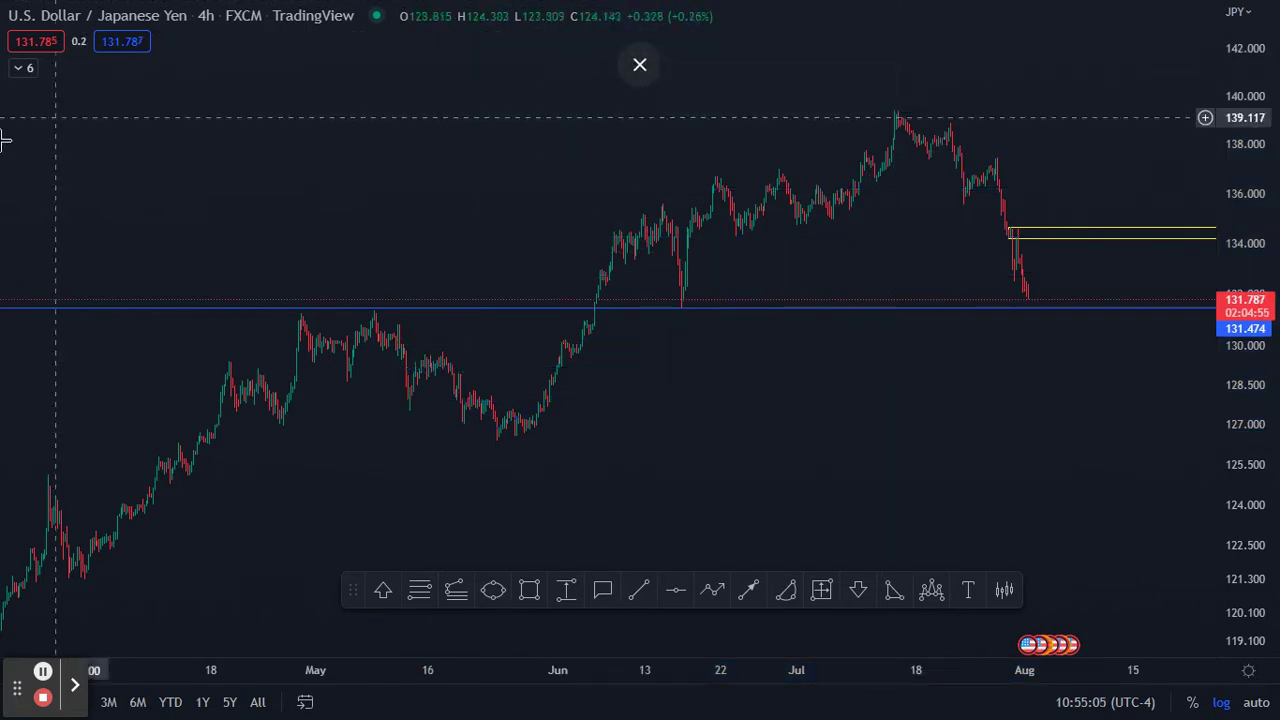
# Expand the indicator list, show the Bollinger Bands to examine the lower band near the latest candle, and hide them again
pyautogui.click(20, 69)
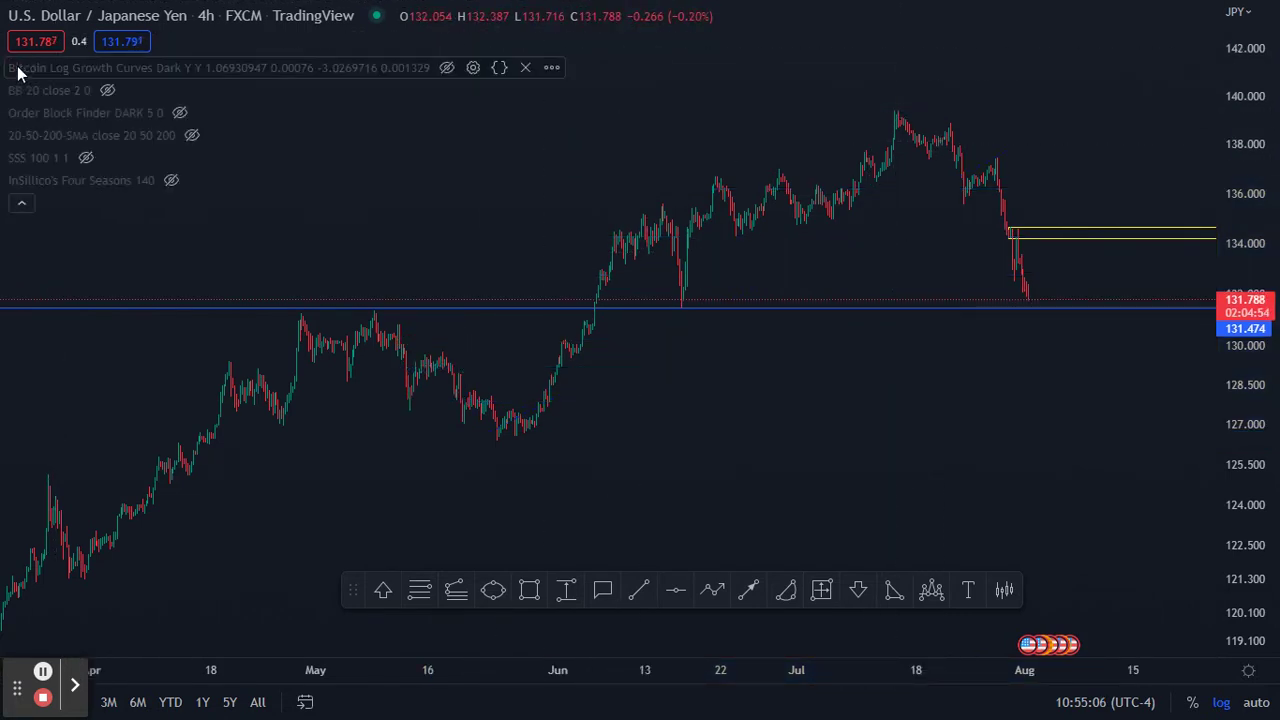
pyautogui.click(109, 92)
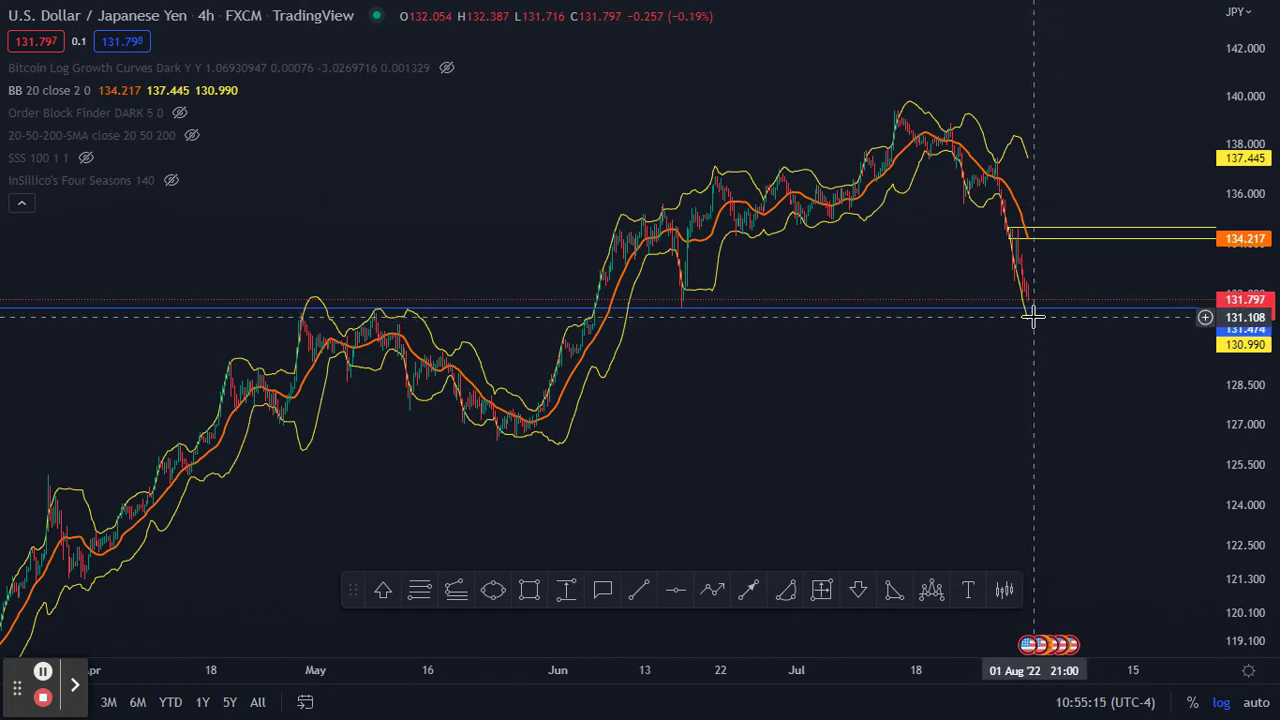
pyautogui.click(586, 334)
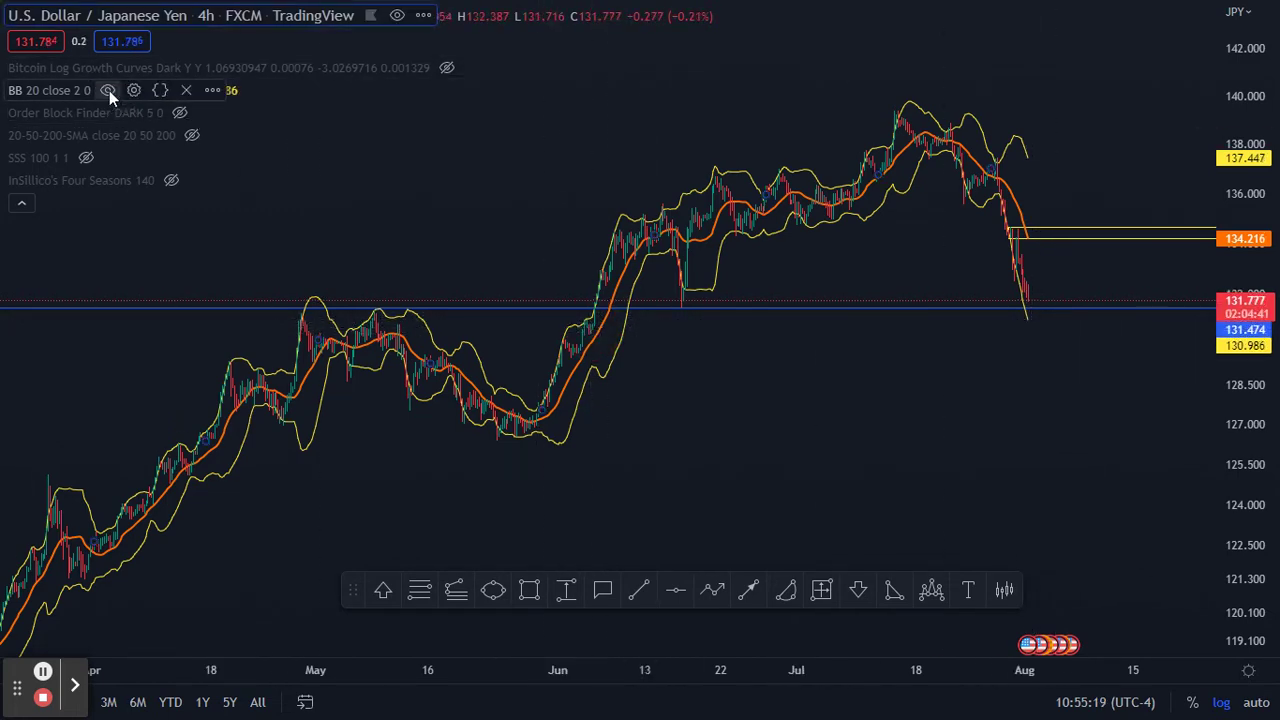
pyautogui.click(105, 89)
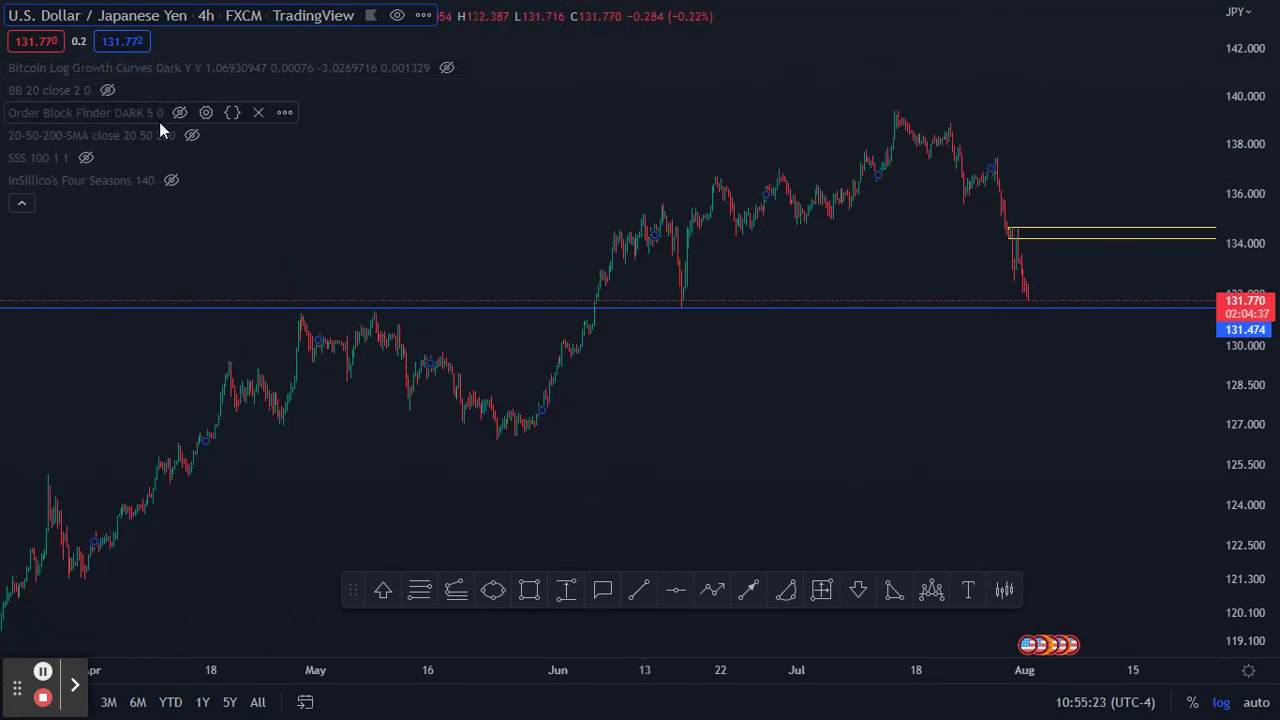
# Show the 20-50-200 SMA to examine the averages converging near 31 July, hide it again, and collapse the indicator list
pyautogui.click(193, 134)
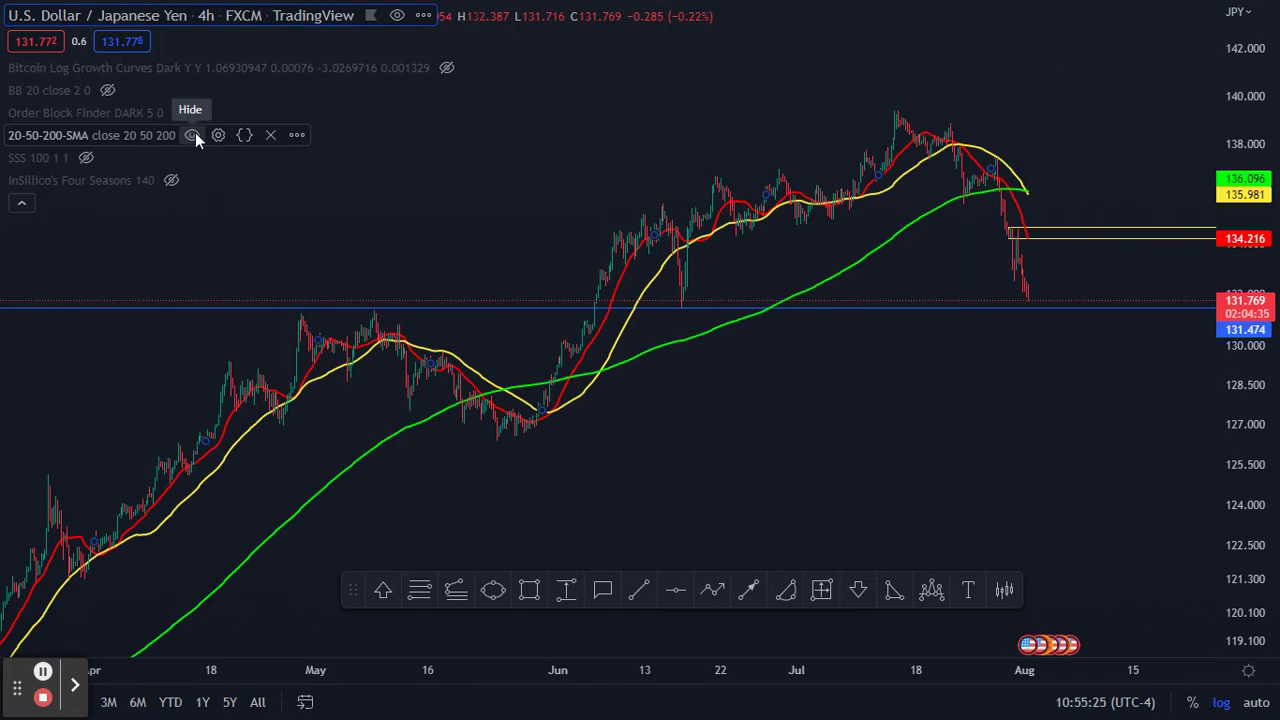
pyautogui.click(1022, 186)
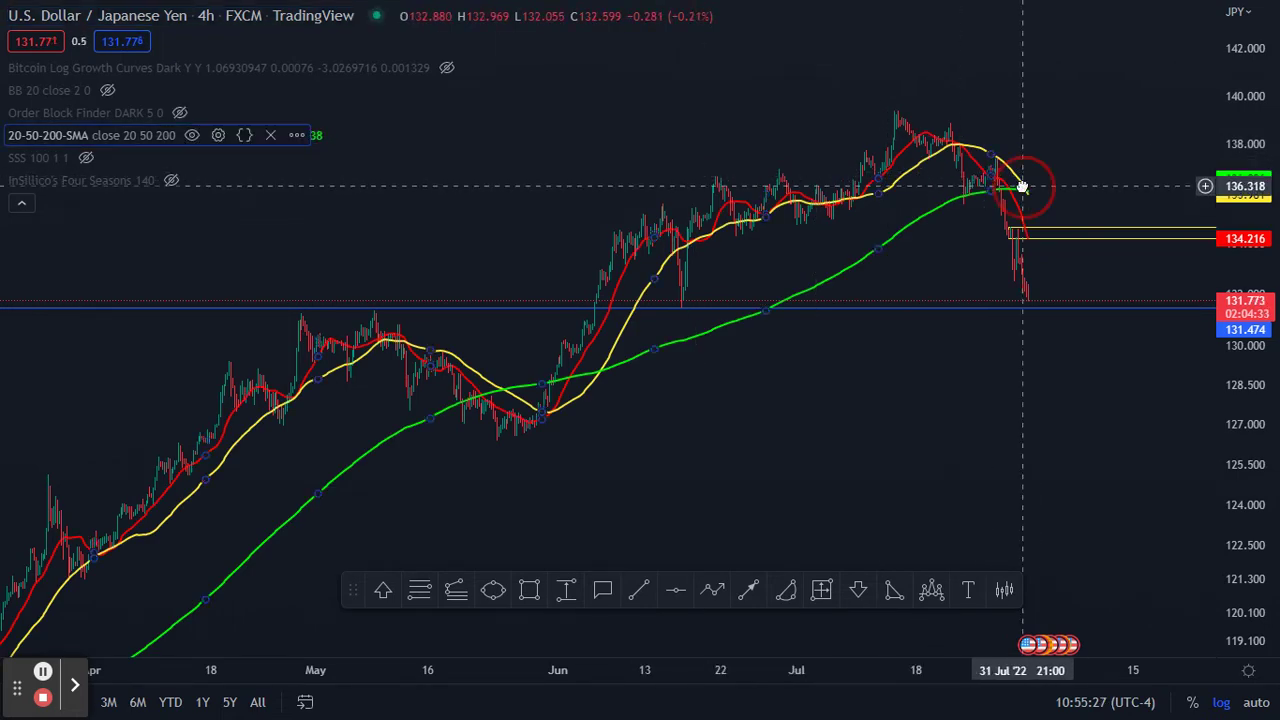
pyautogui.click(922, 274)
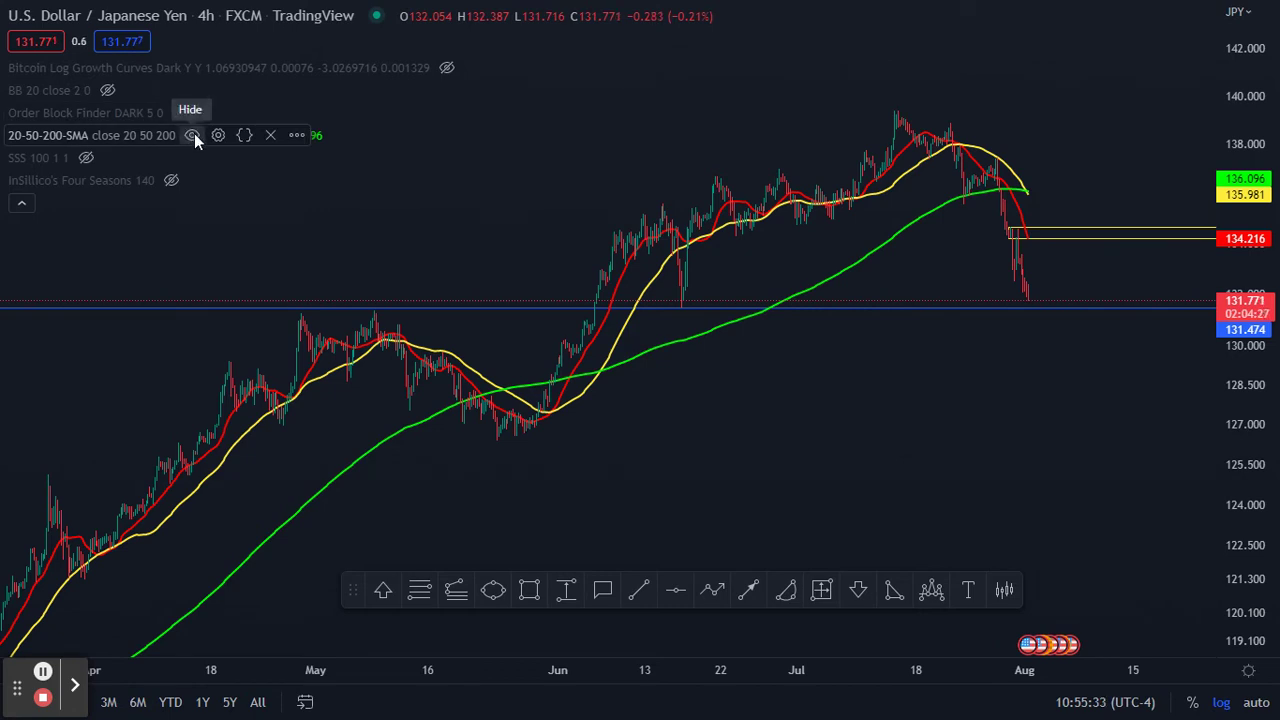
pyautogui.click(192, 135)
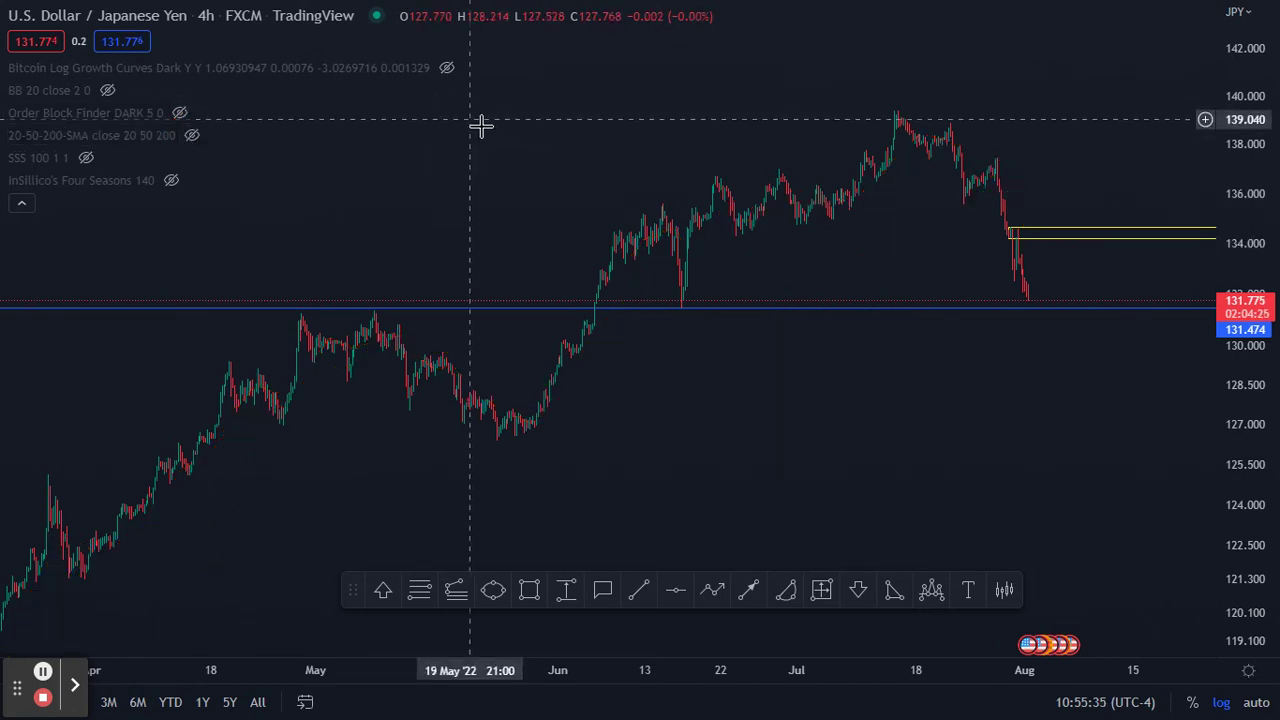
pyautogui.click(22, 205)
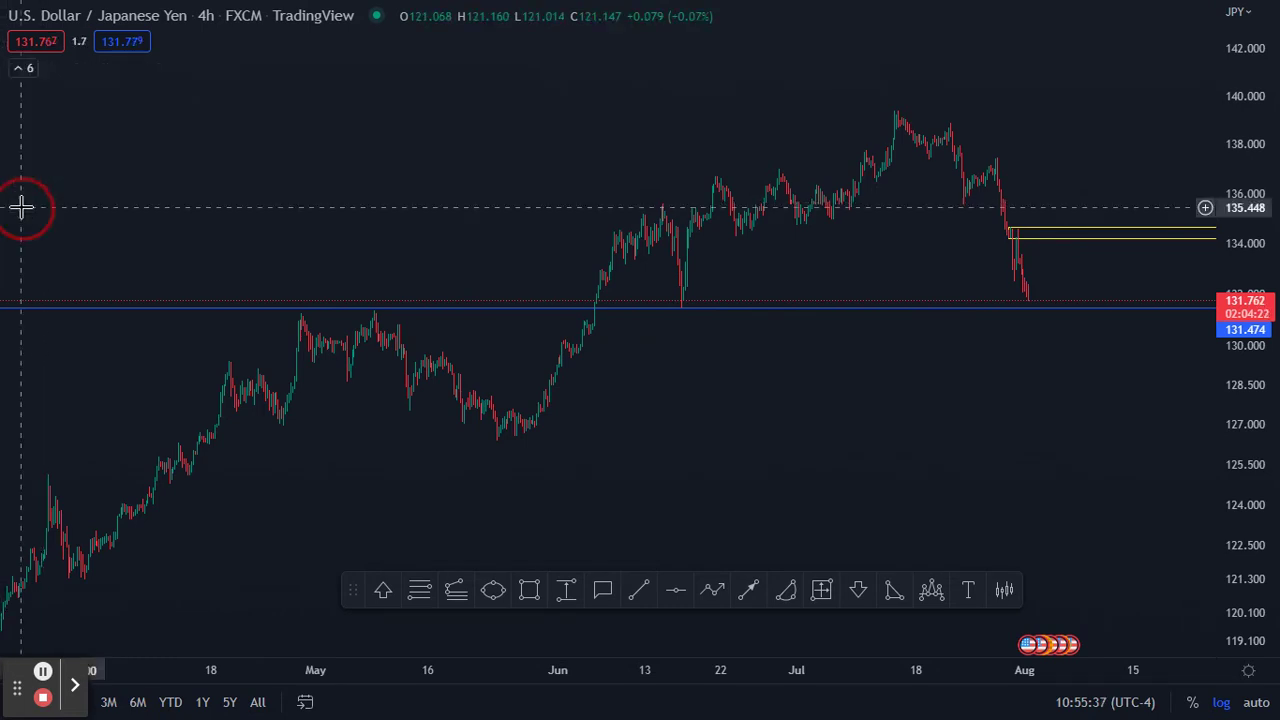
# Leave the full-screen view and switch the chart to the FXCM GBPUSD symbol
pyautogui.click(1039, 308)
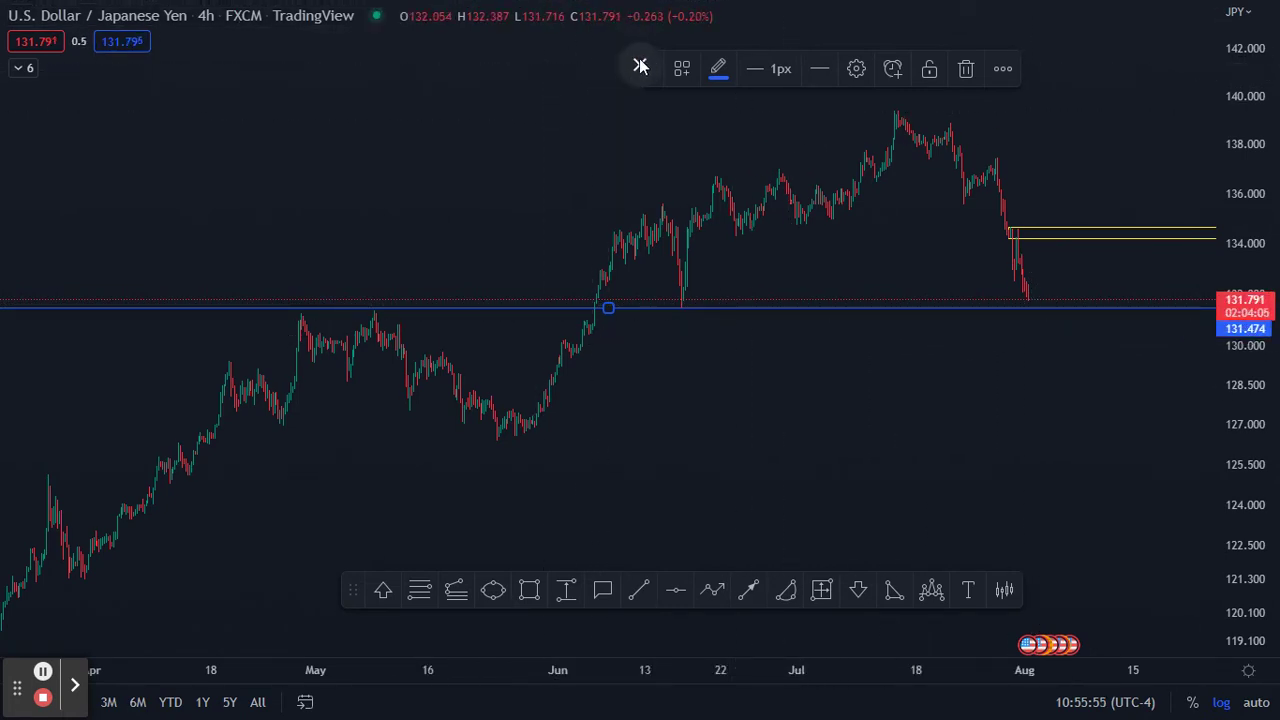
pyautogui.press('Escape')
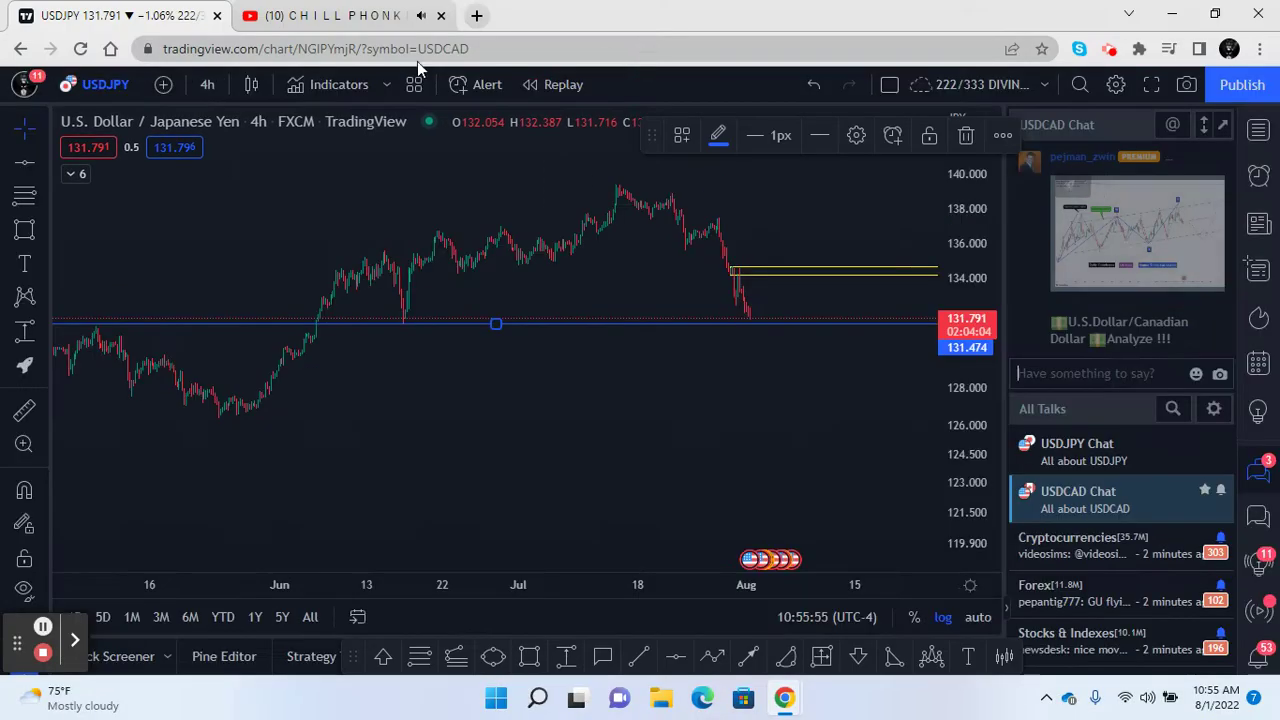
pyautogui.click(111, 87)
pyautogui.write('GBPUSD')
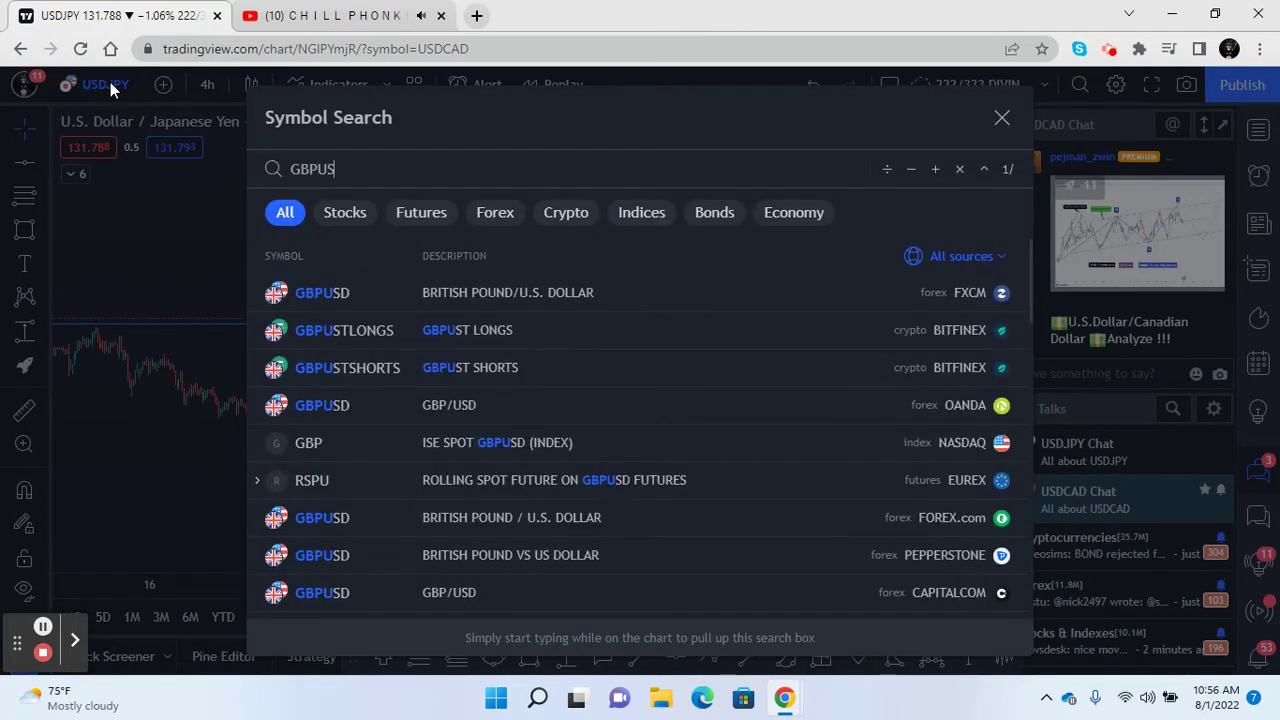
pyautogui.click(330, 294)
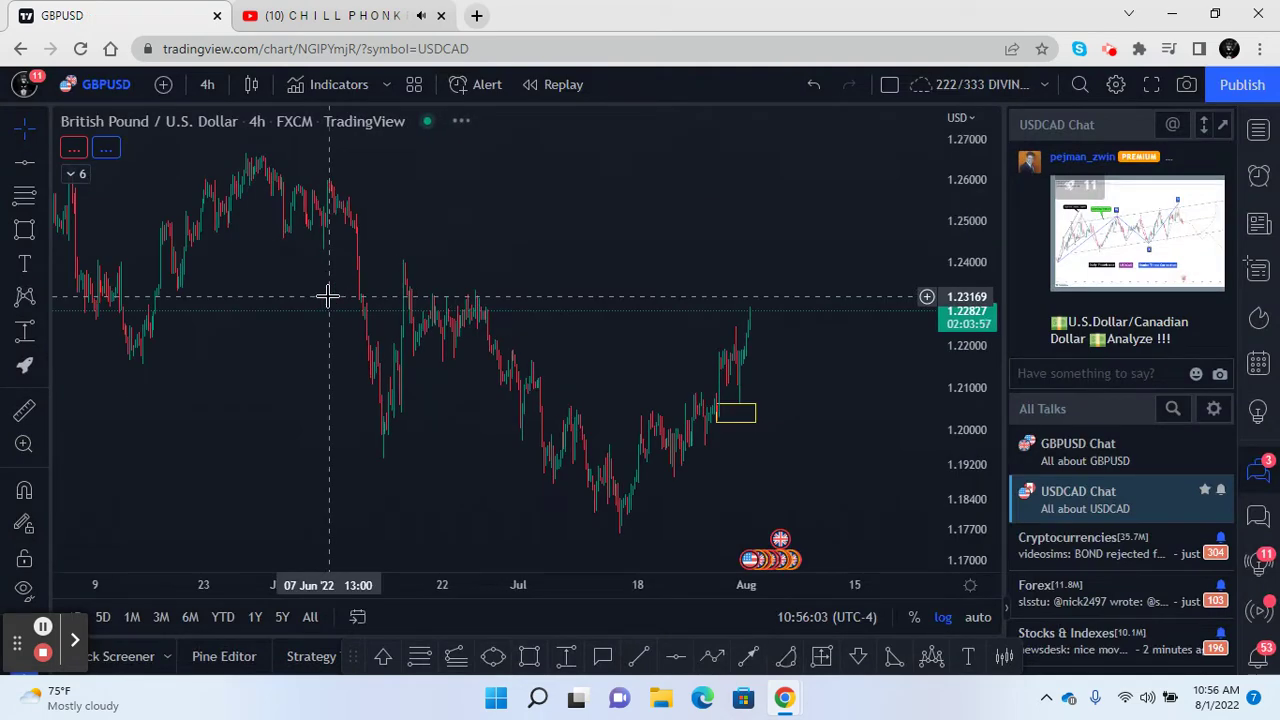
# Delete the yellow rectangle below the latest GBPUSD candles and show the chart in full screen
pyautogui.moveTo(677, 429); pyautogui.dragTo(558, 394)
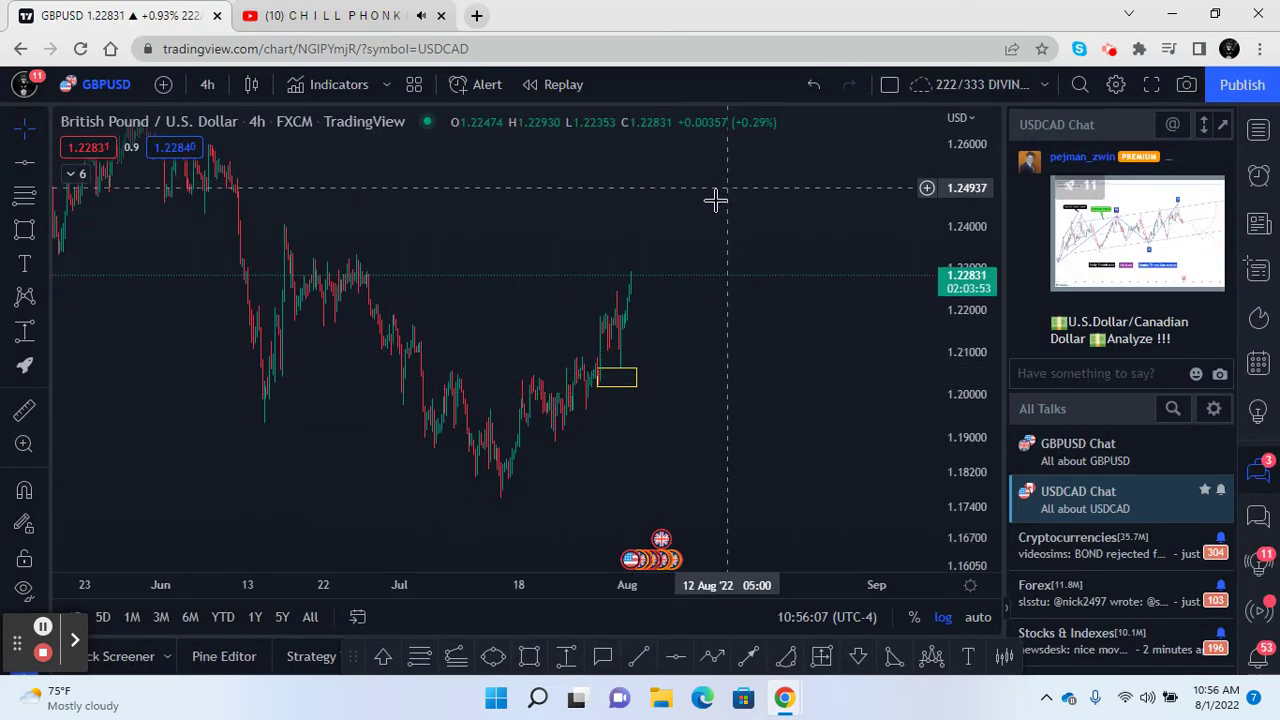
pyautogui.click(633, 373)
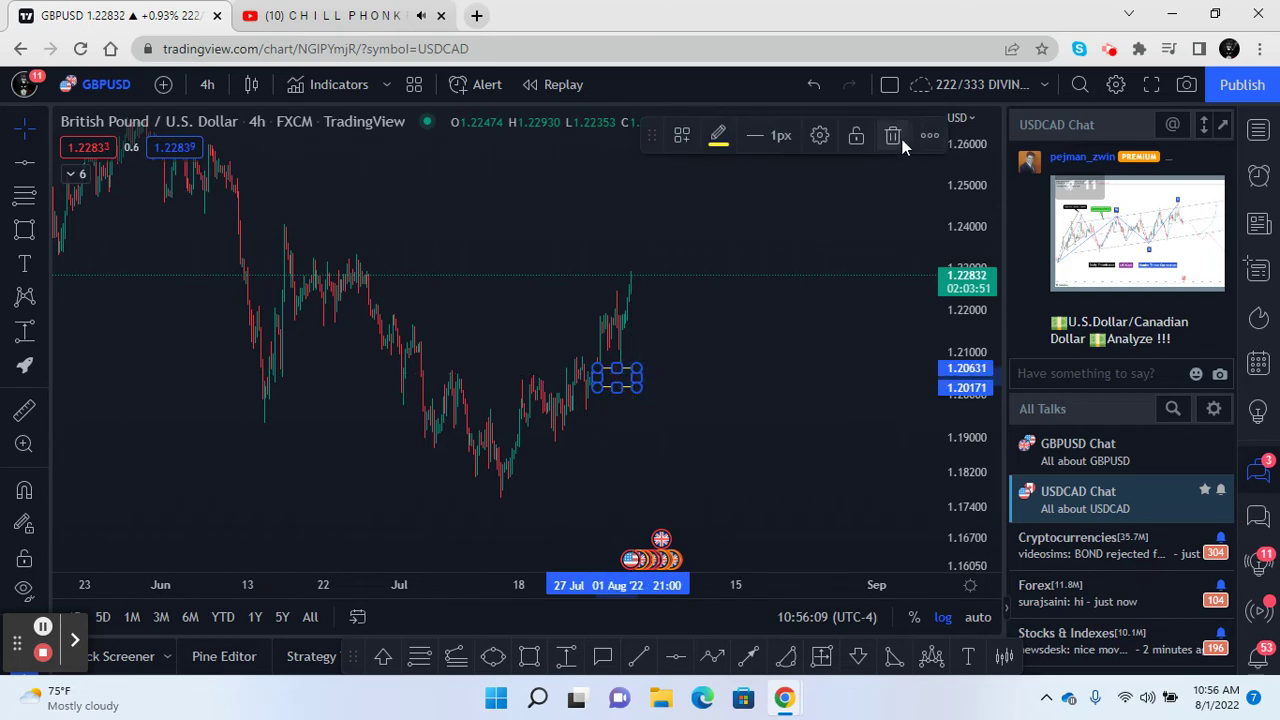
pyautogui.click(900, 140)
pyautogui.click(1150, 86)
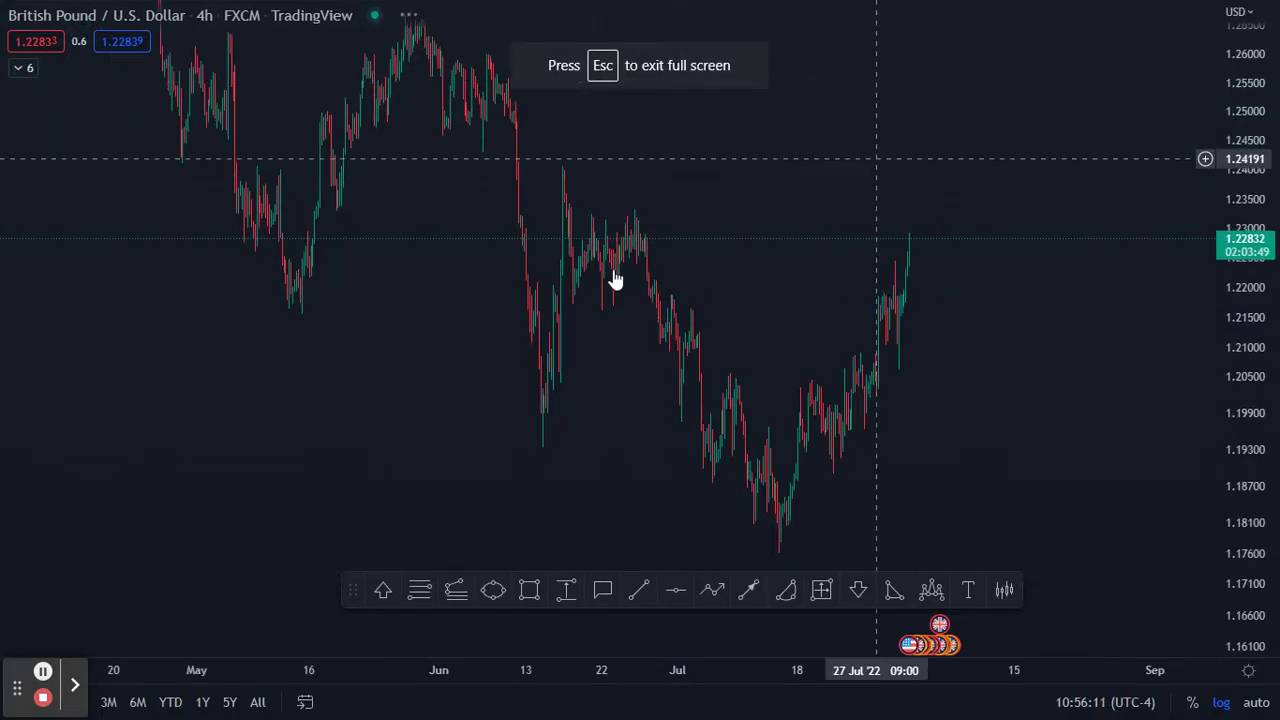
pyautogui.moveTo(943, 409); pyautogui.dragTo(585, 392)
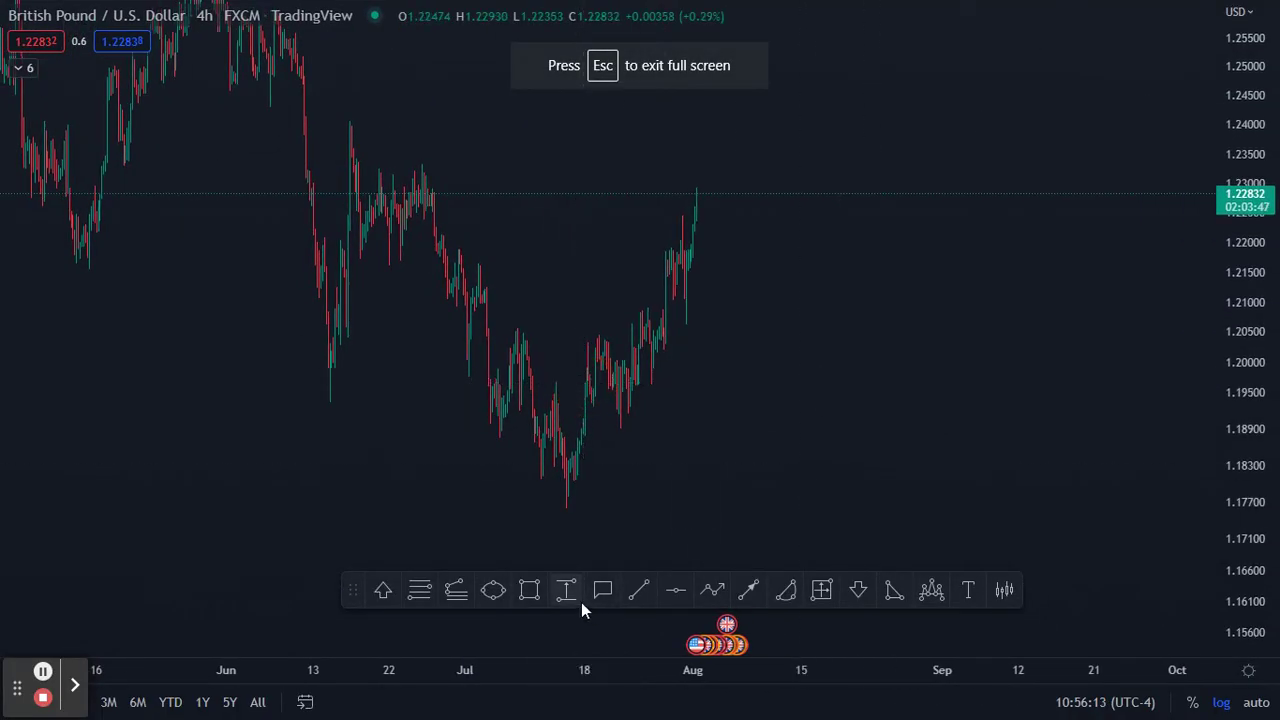
pyautogui.moveTo(680, 676); pyautogui.dragTo(990, 483)
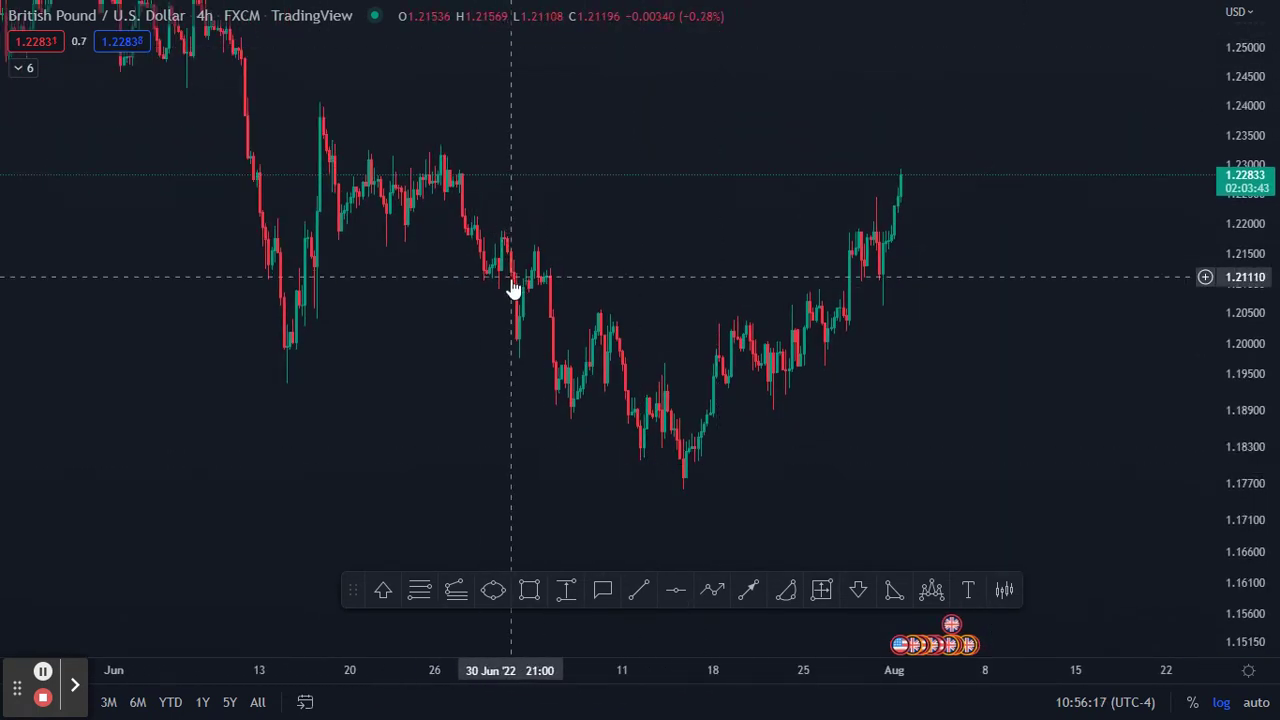
# Draw a yellow rectangle from the 28 June GBPUSD candles to the latest candles, between about 1.229 and 1.225
pyautogui.click(466, 194)
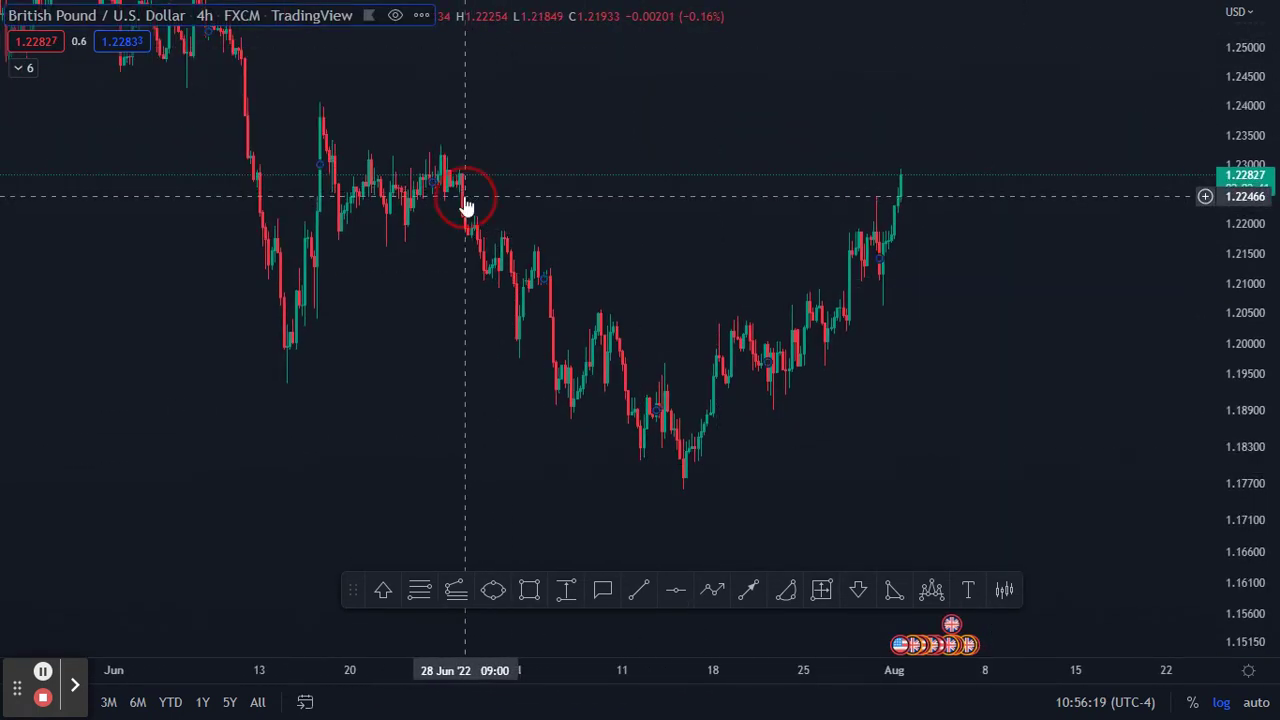
pyautogui.click(465, 321)
pyautogui.moveTo(629, 684); pyautogui.dragTo(378, 670)
pyautogui.moveTo(106, 466); pyautogui.dragTo(840, 457)
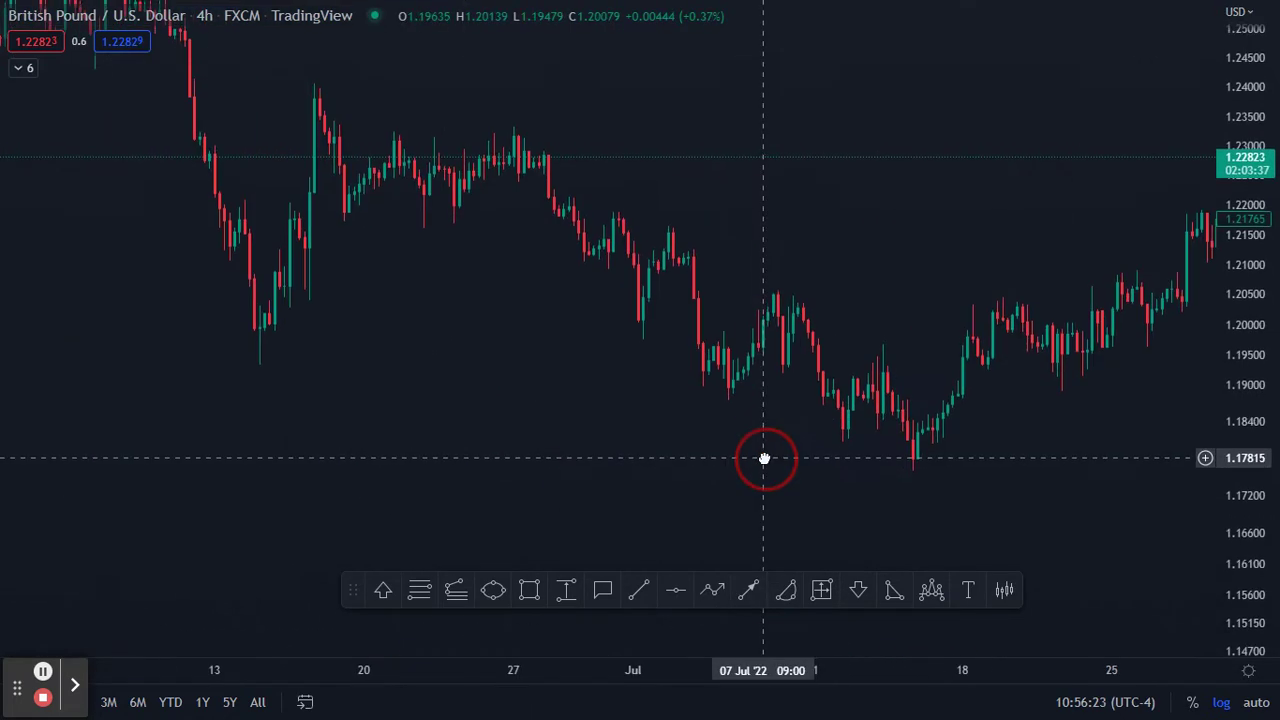
pyautogui.moveTo(665, 669); pyautogui.dragTo(543, 669)
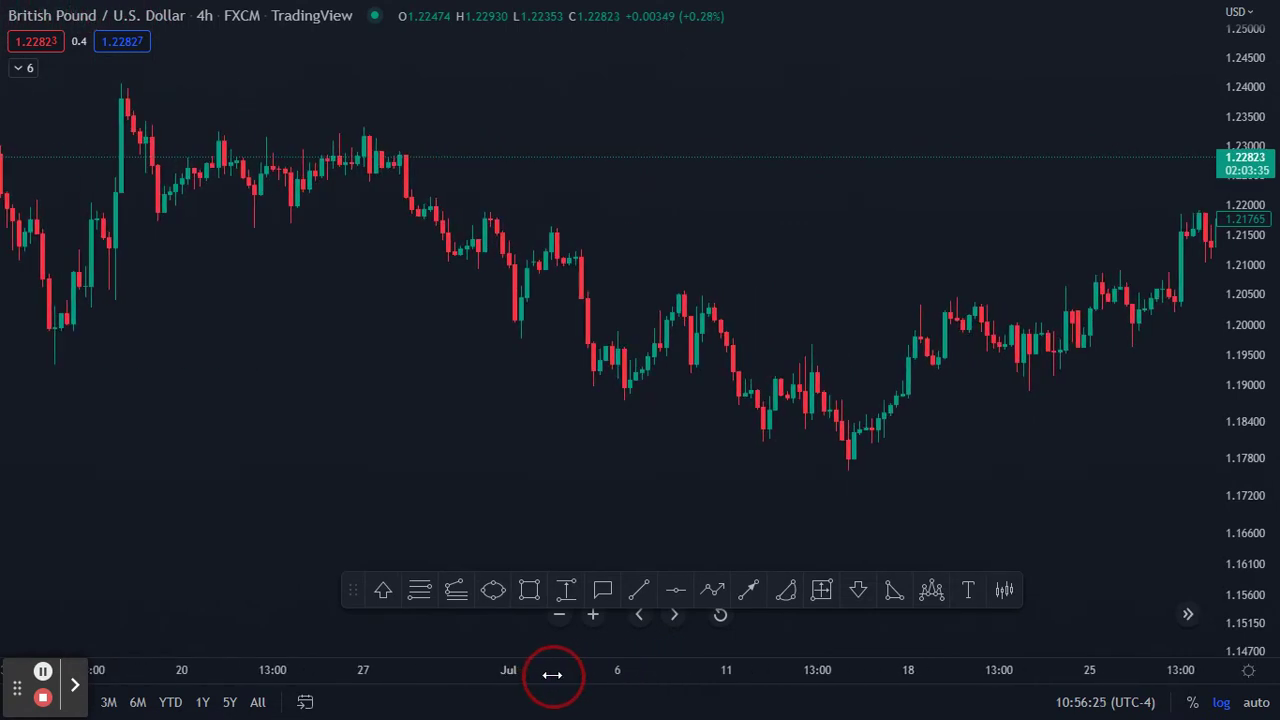
pyautogui.moveTo(686, 543); pyautogui.dragTo(546, 506)
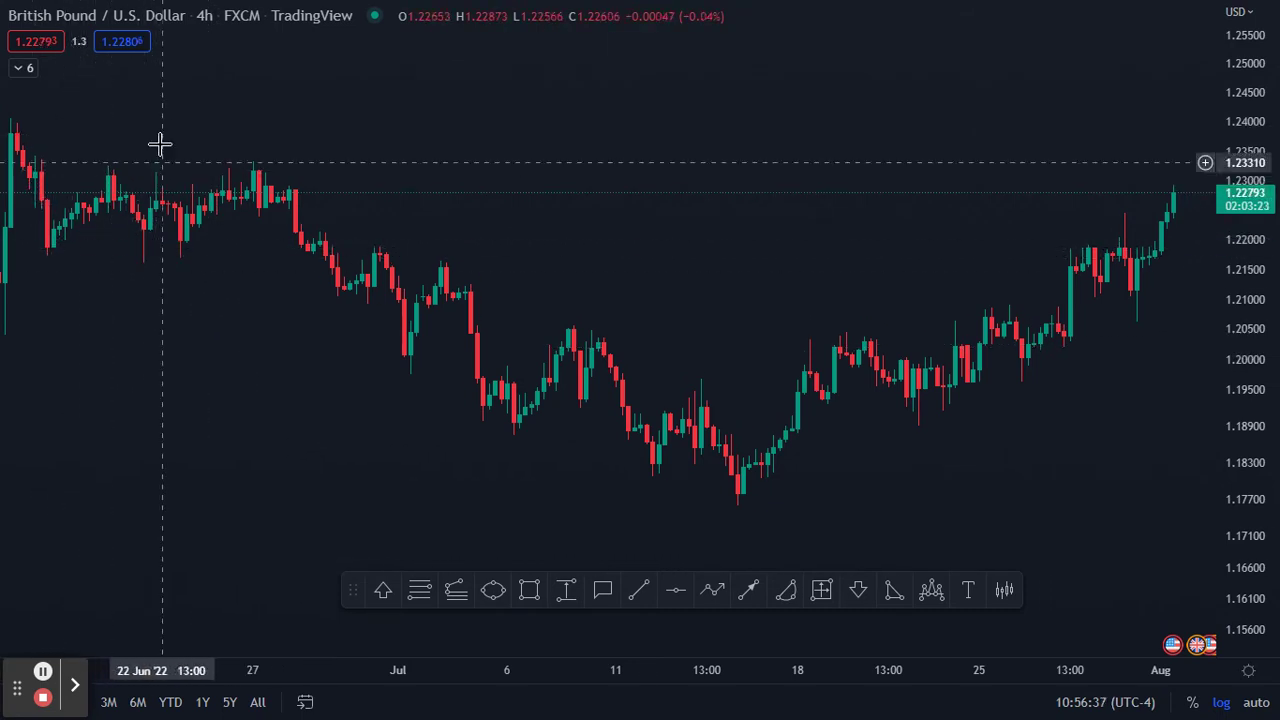
pyautogui.click(294, 193)
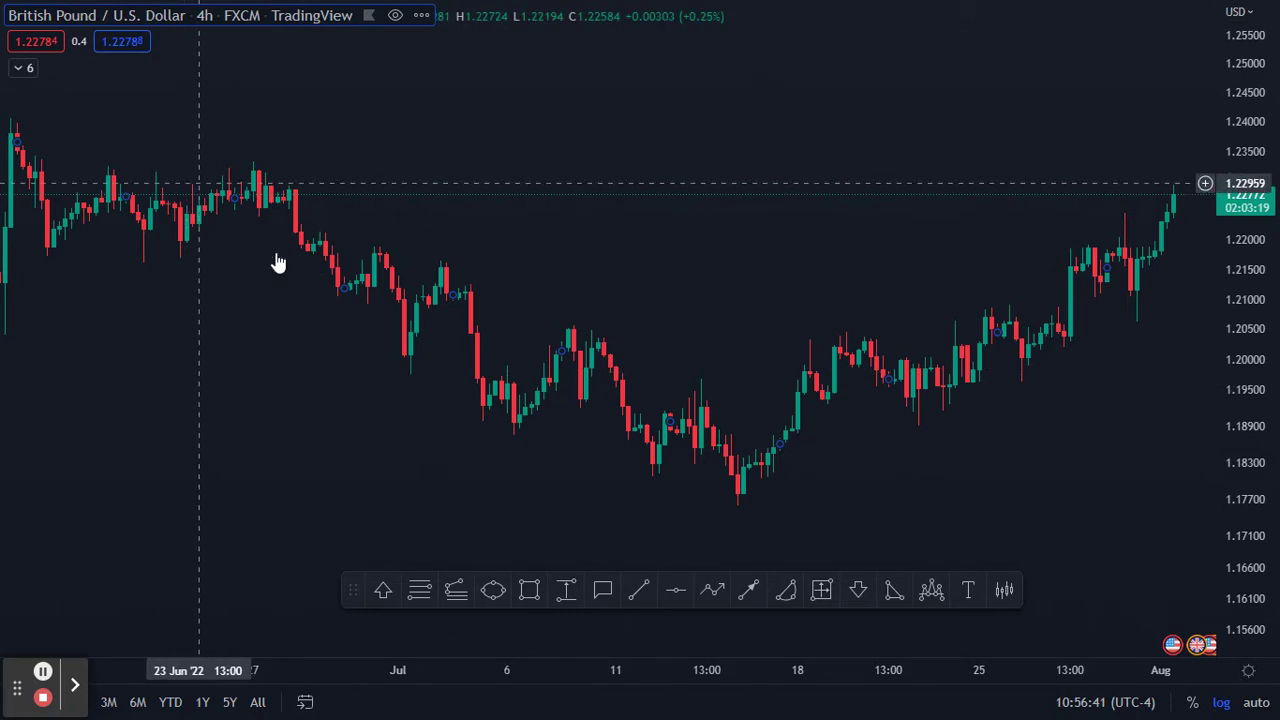
pyautogui.click(529, 590)
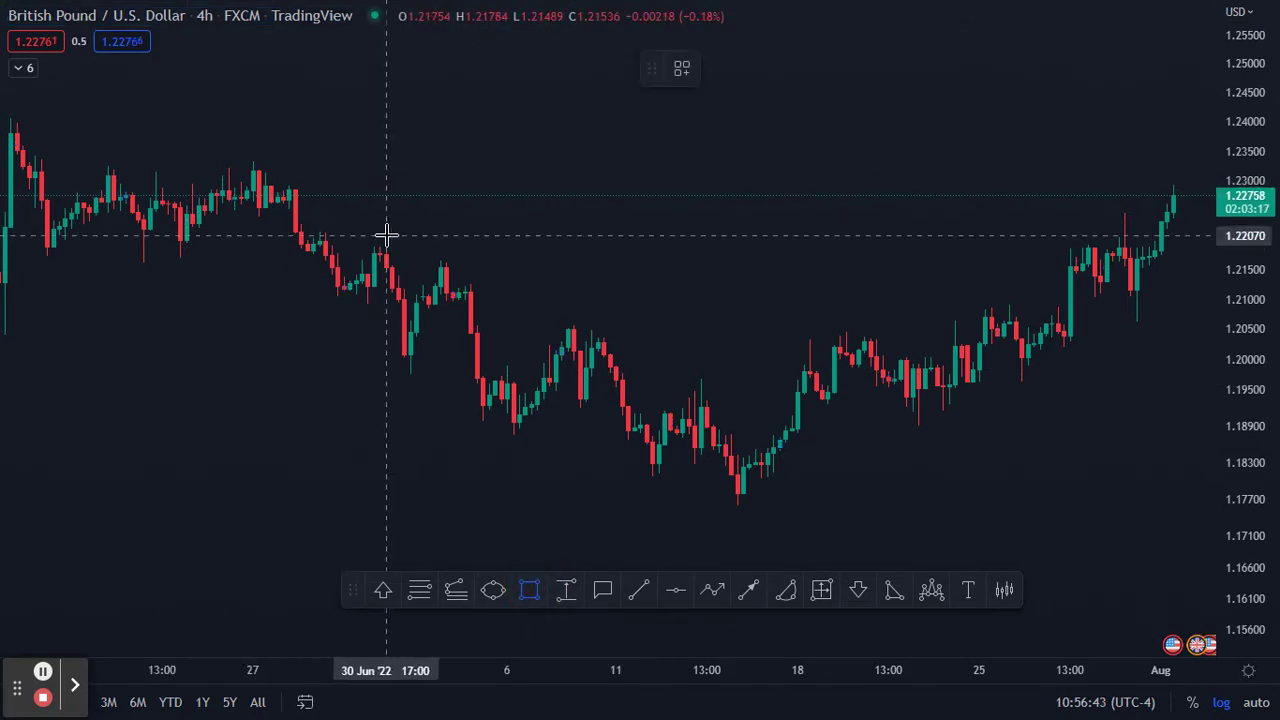
pyautogui.click(281, 185)
pyautogui.click(1205, 208)
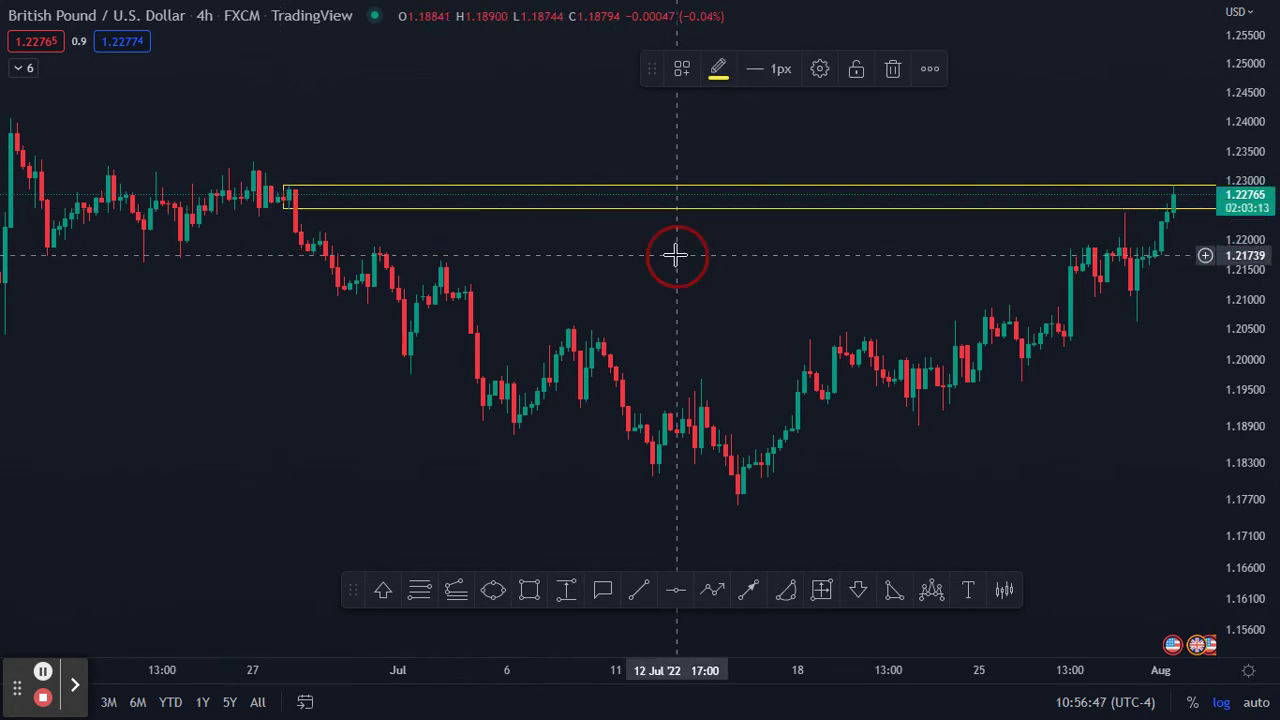
# Add the text label "Supply" and position it inside the yellow rectangle
pyautogui.moveTo(550, 241); pyautogui.dragTo(329, 209)
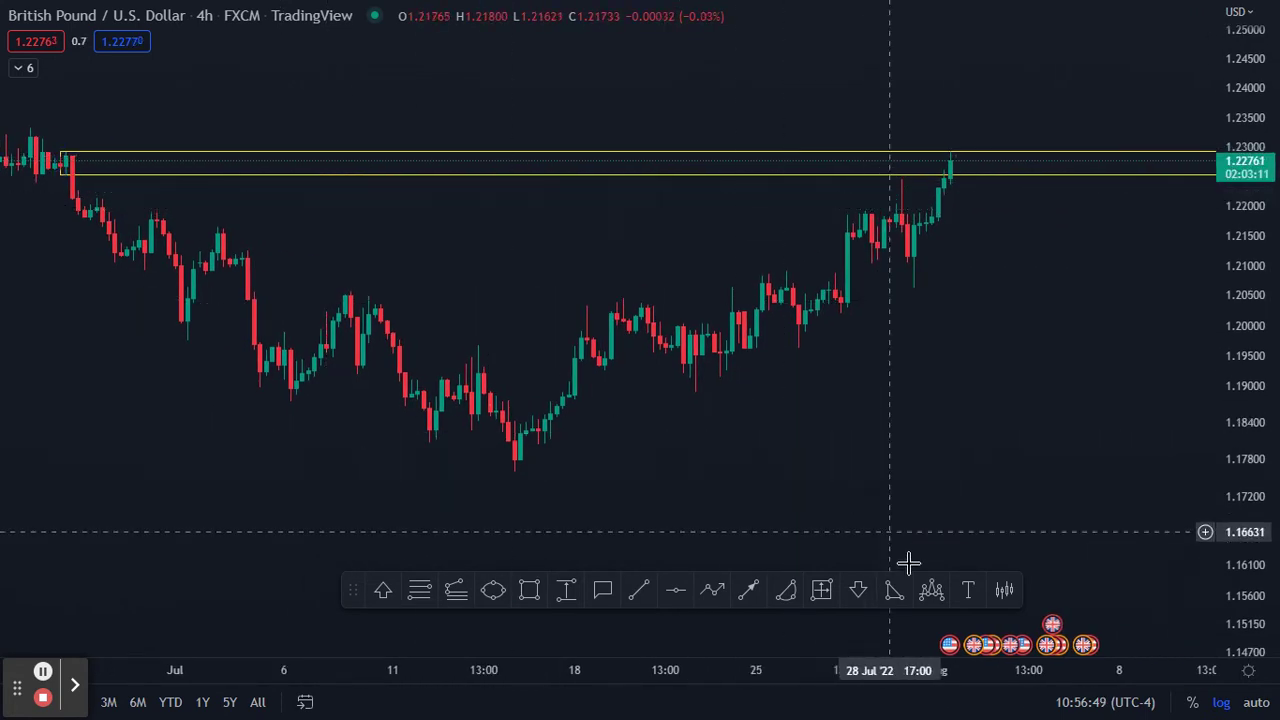
pyautogui.click(967, 598)
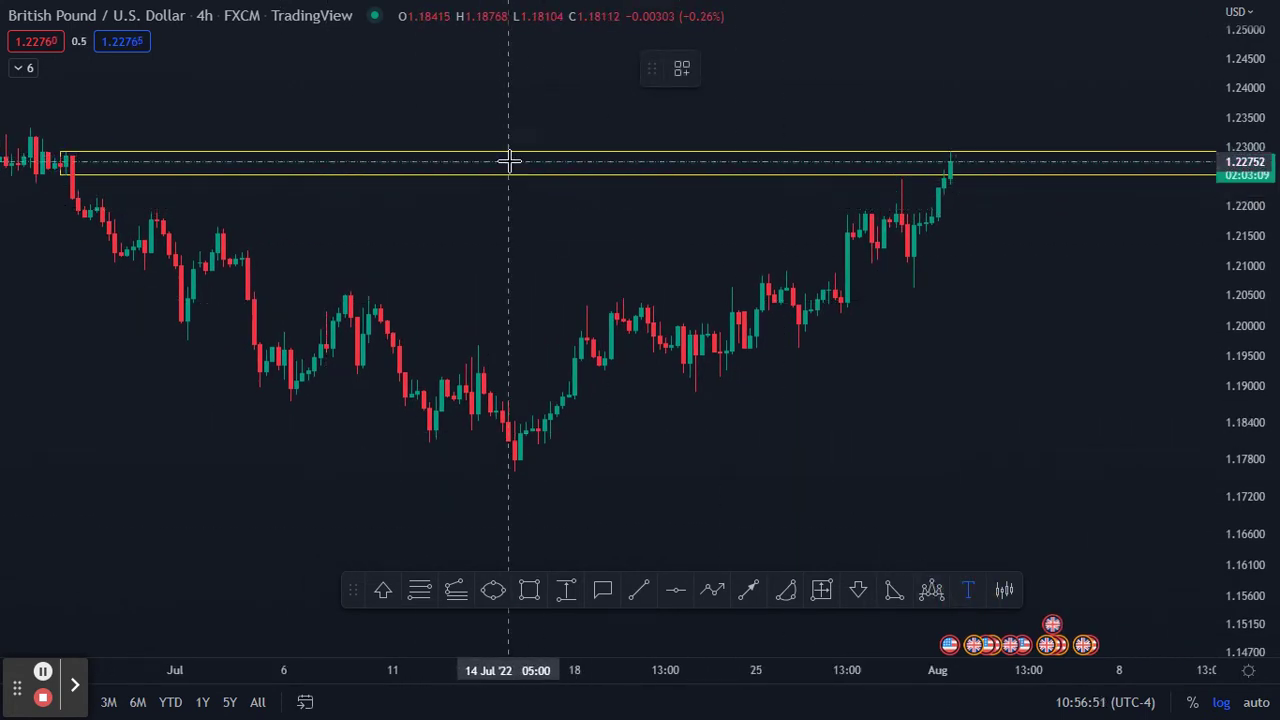
pyautogui.click(509, 160)
pyautogui.write('S')
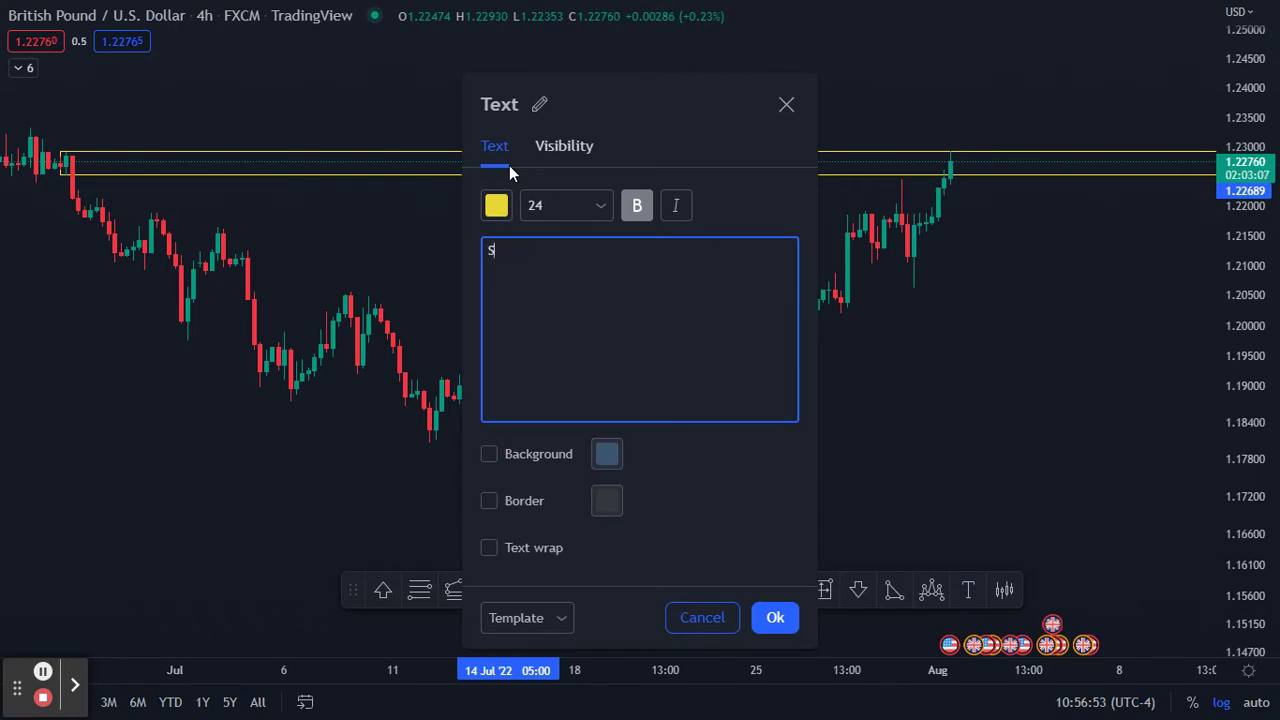
pyautogui.write('upply')
pyautogui.click(775, 618)
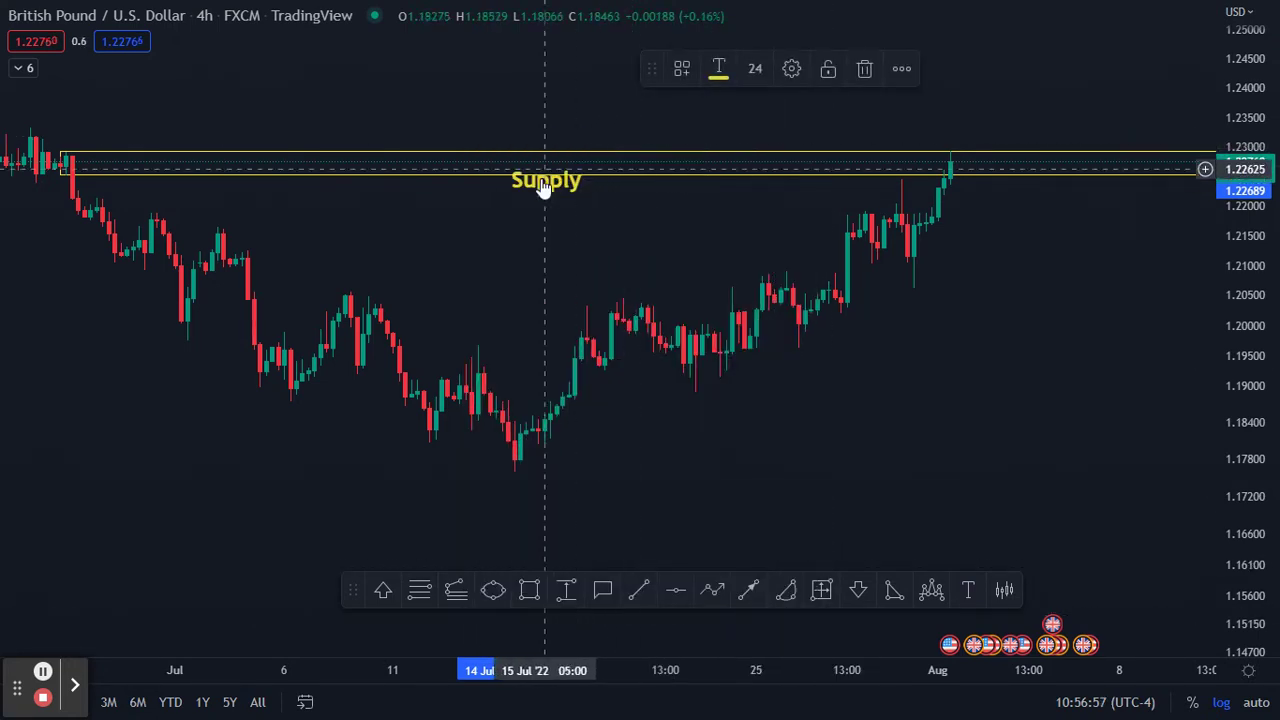
pyautogui.moveTo(540, 191); pyautogui.dragTo(505, 188)
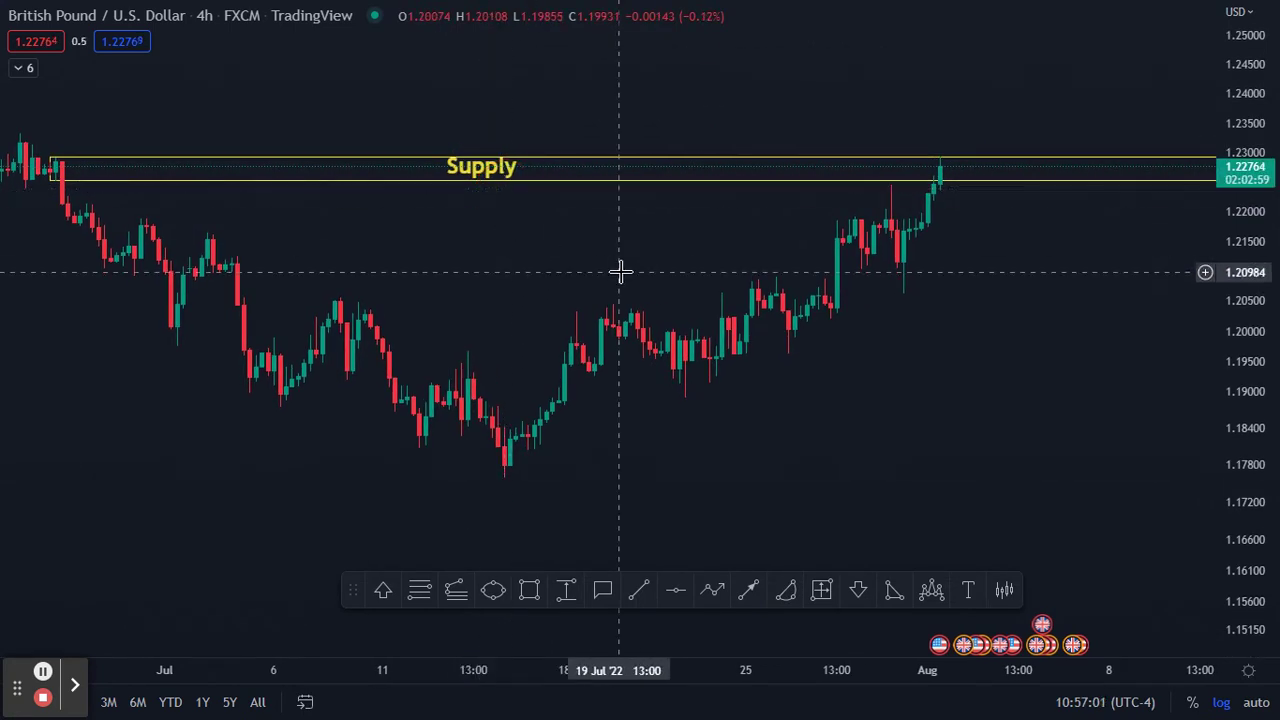
# Try a downward price range from the supply zone at 1.22752 to 1.18381 beside the latest candle, and delete it
pyautogui.moveTo(590, 277); pyautogui.dragTo(555, 286)
pyautogui.moveTo(292, 676); pyautogui.dragTo(724, 645)
pyautogui.moveTo(950, 521); pyautogui.dragTo(748, 522)
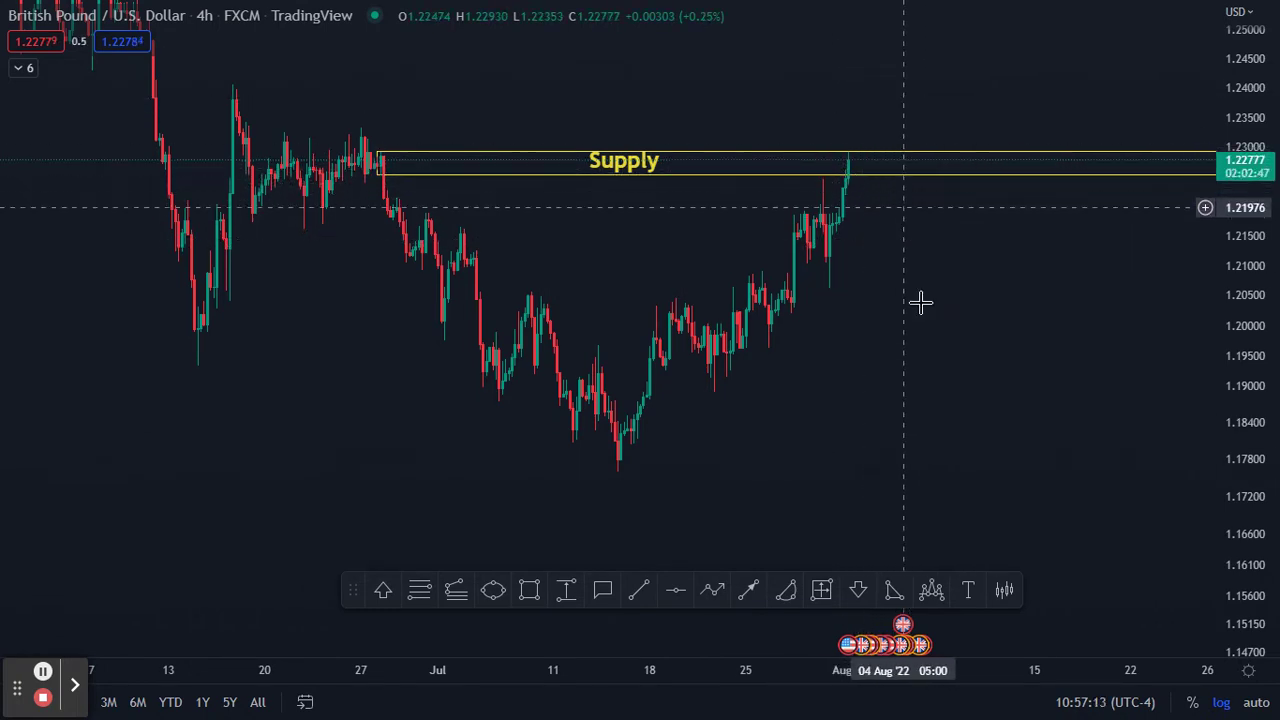
pyautogui.moveTo(790, 497); pyautogui.dragTo(786, 505)
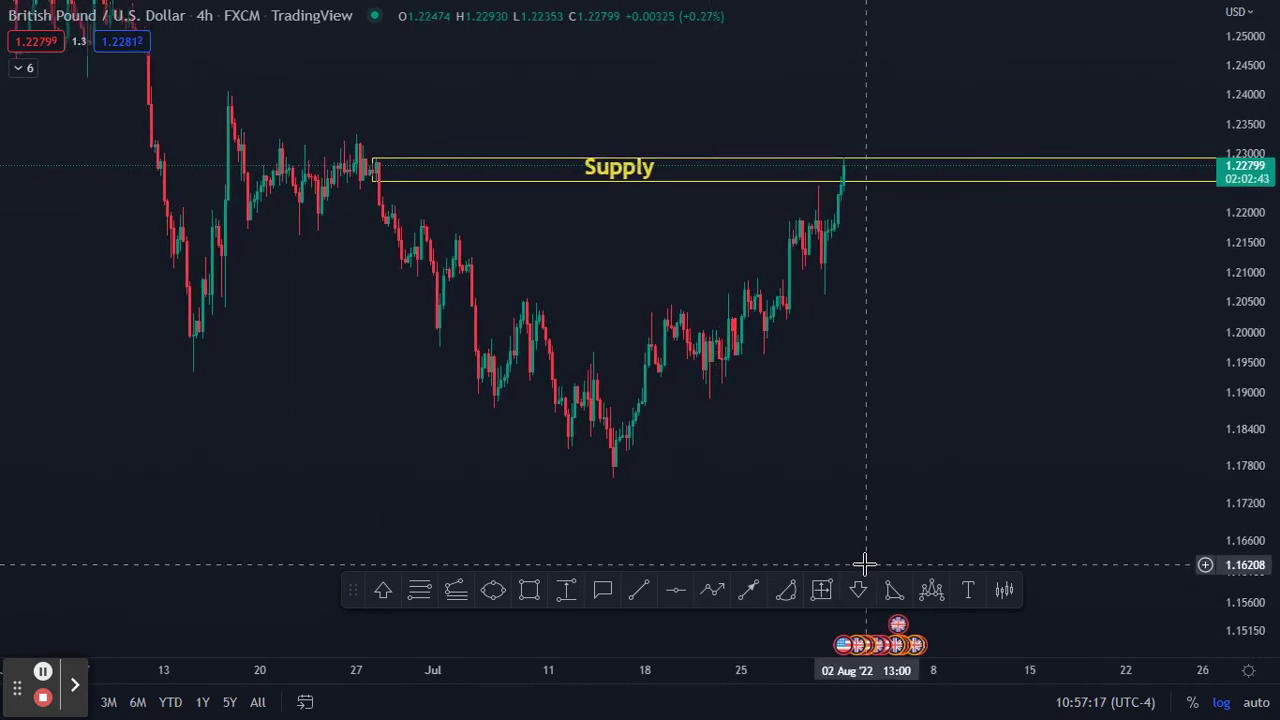
pyautogui.moveTo(754, 670); pyautogui.dragTo(362, 699)
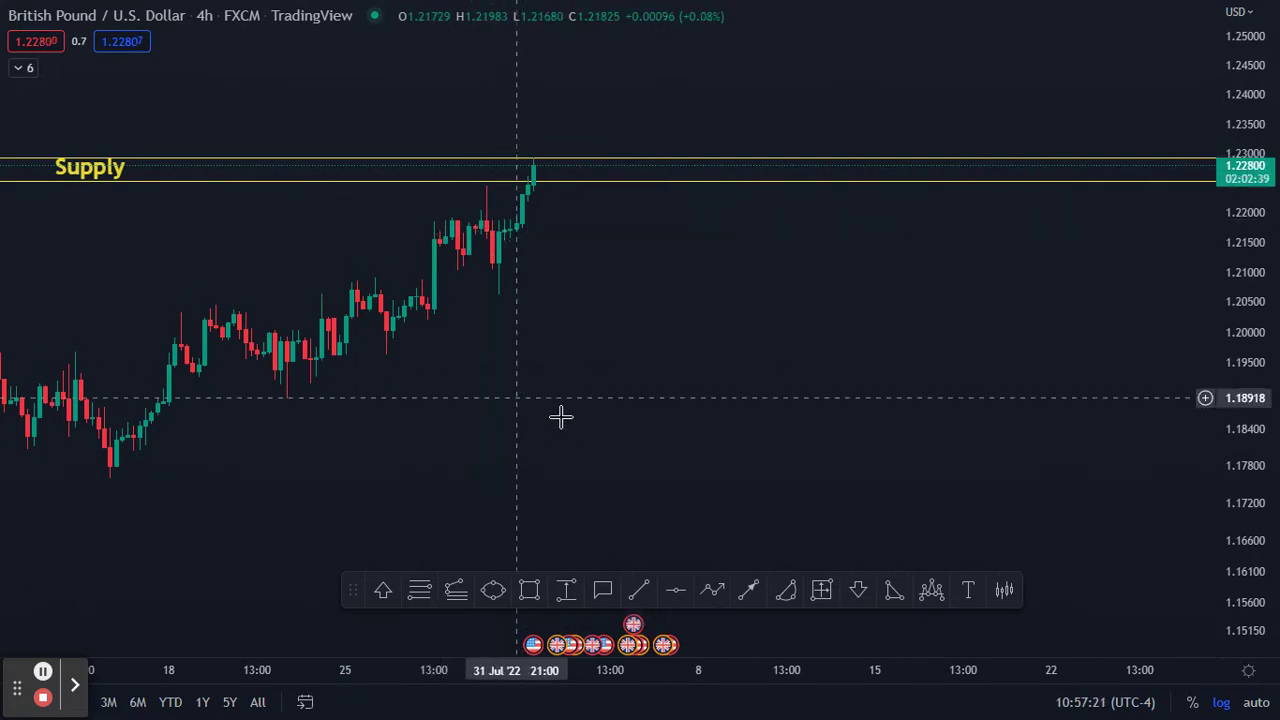
pyautogui.click(566, 590)
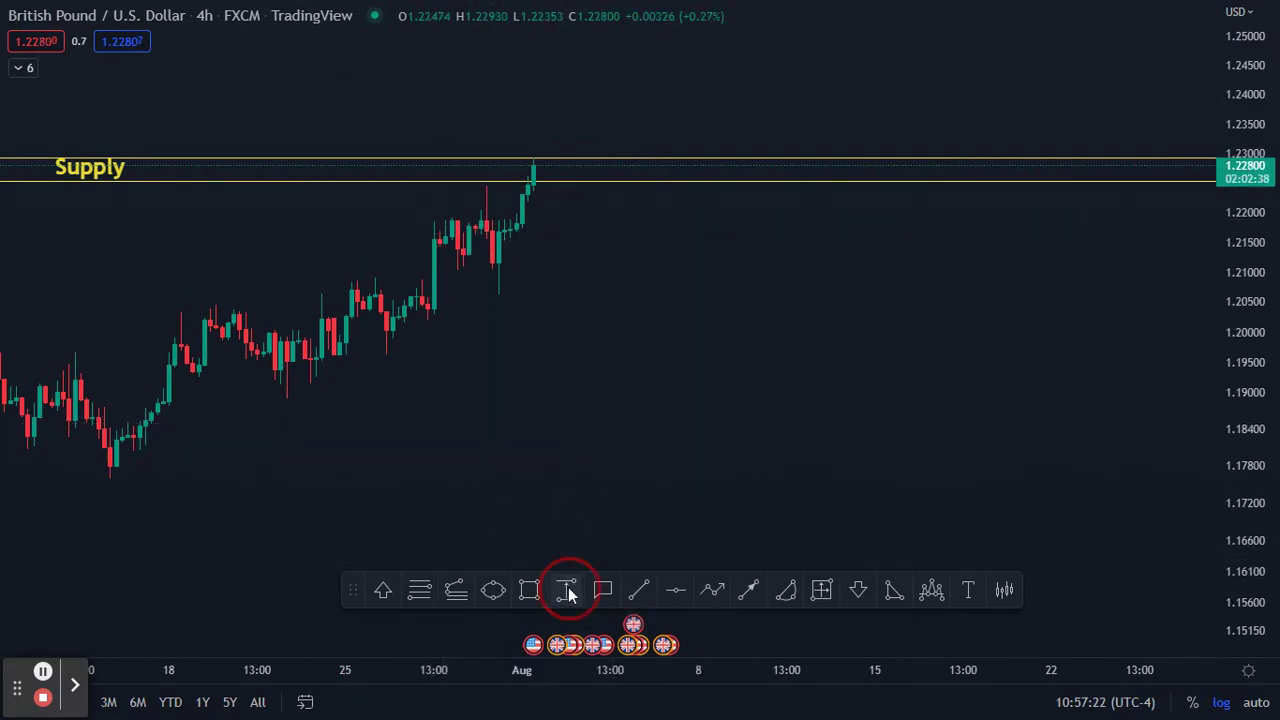
pyautogui.click(582, 168)
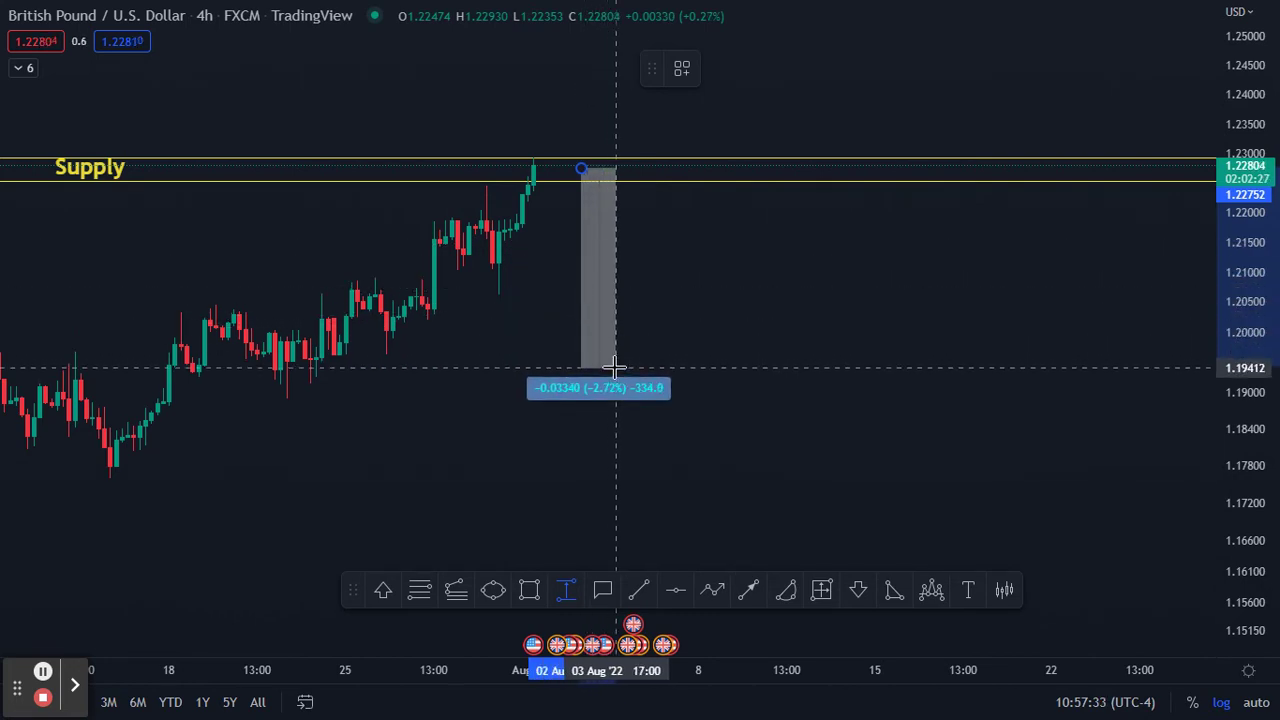
pyautogui.click(628, 431)
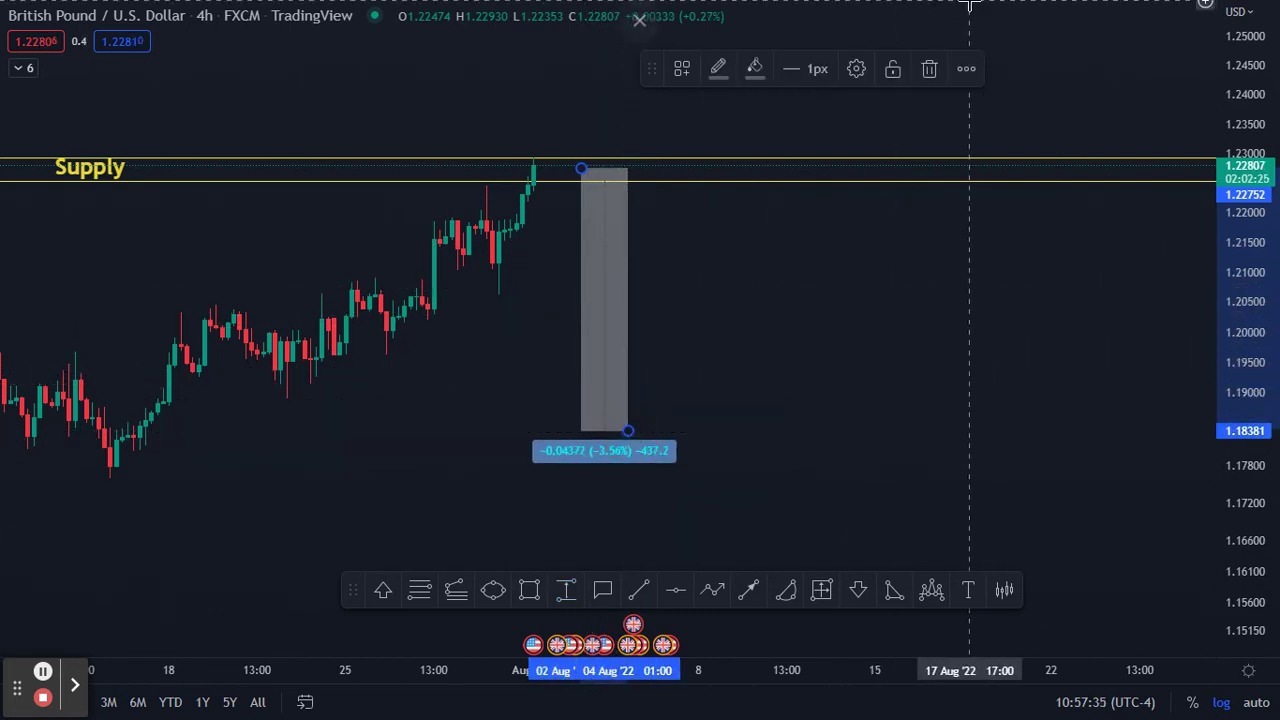
pyautogui.click(930, 68)
# Try a second yellow rectangle above the supply zone from 23 June, between 1.23346 and 1.23100, and delete it
pyautogui.moveTo(485, 365); pyautogui.dragTo(880, 320)
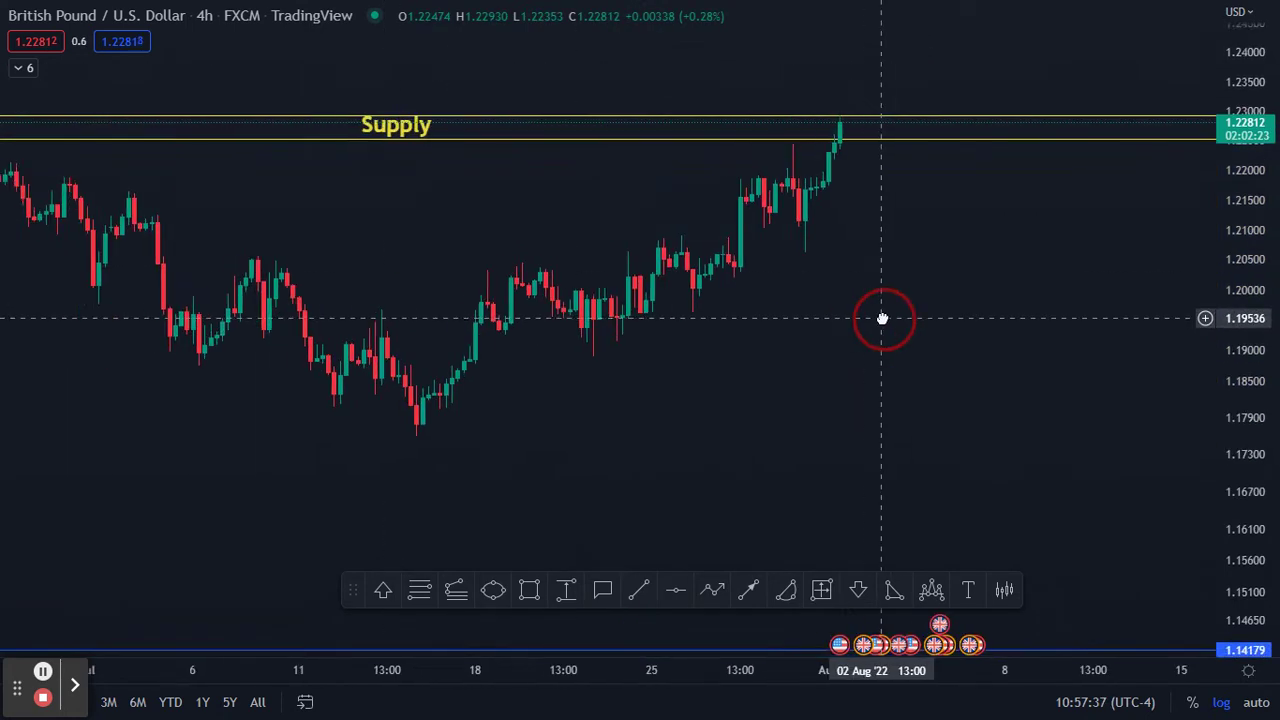
pyautogui.moveTo(250, 682); pyautogui.dragTo(558, 700)
pyautogui.moveTo(913, 441); pyautogui.dragTo(846, 509)
pyautogui.moveTo(371, 669); pyautogui.dragTo(689, 694)
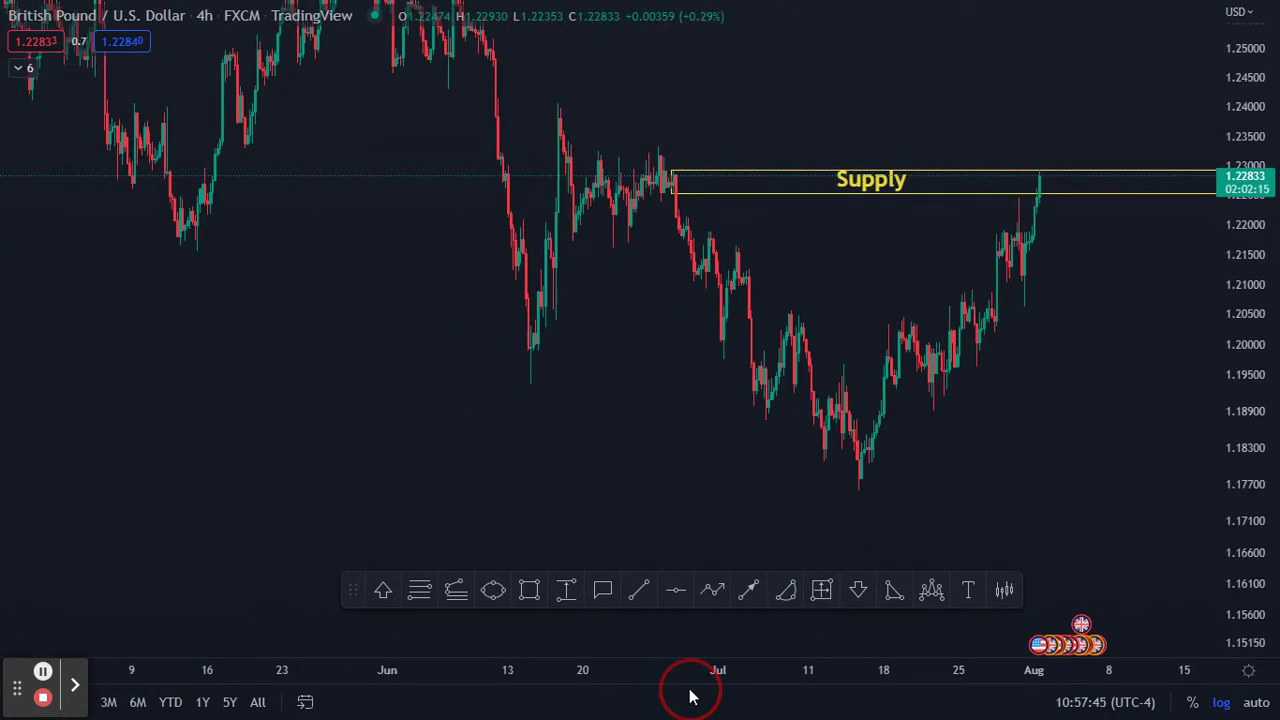
pyautogui.moveTo(1003, 543); pyautogui.dragTo(726, 524)
pyautogui.moveTo(1253, 200); pyautogui.dragTo(1225, 440)
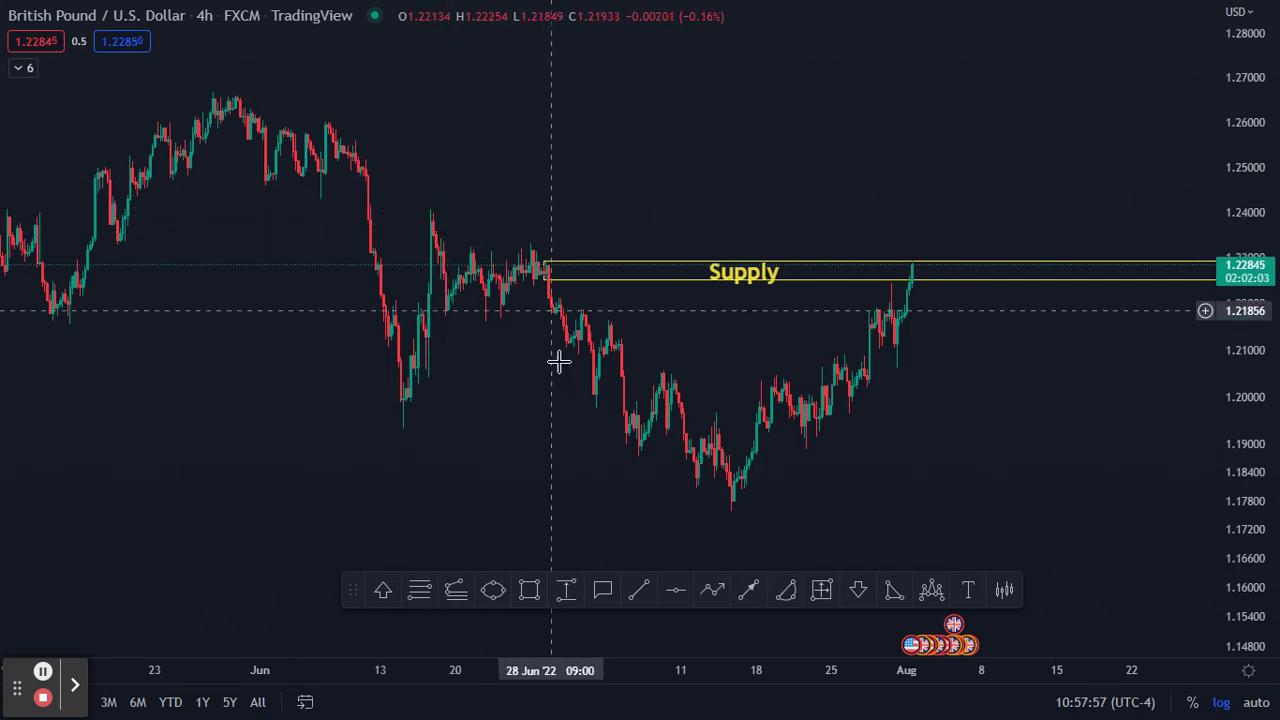
pyautogui.click(530, 591)
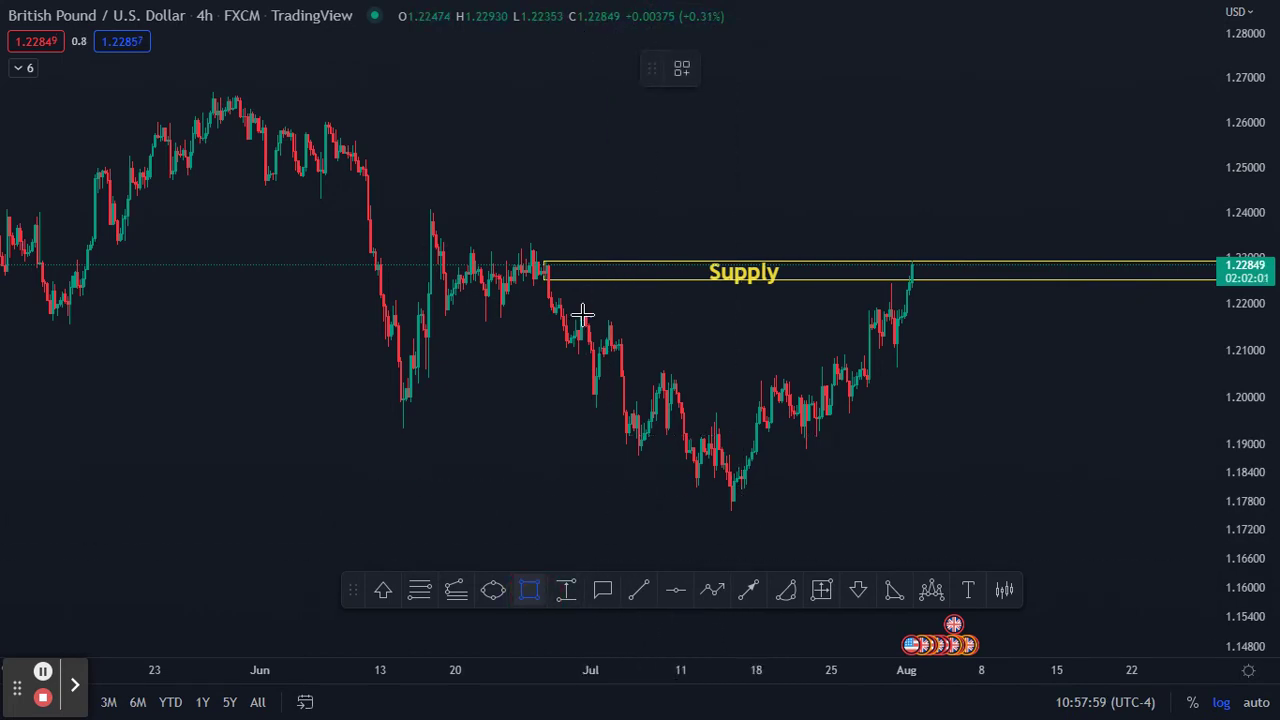
pyautogui.click(503, 241)
pyautogui.click(503, 252)
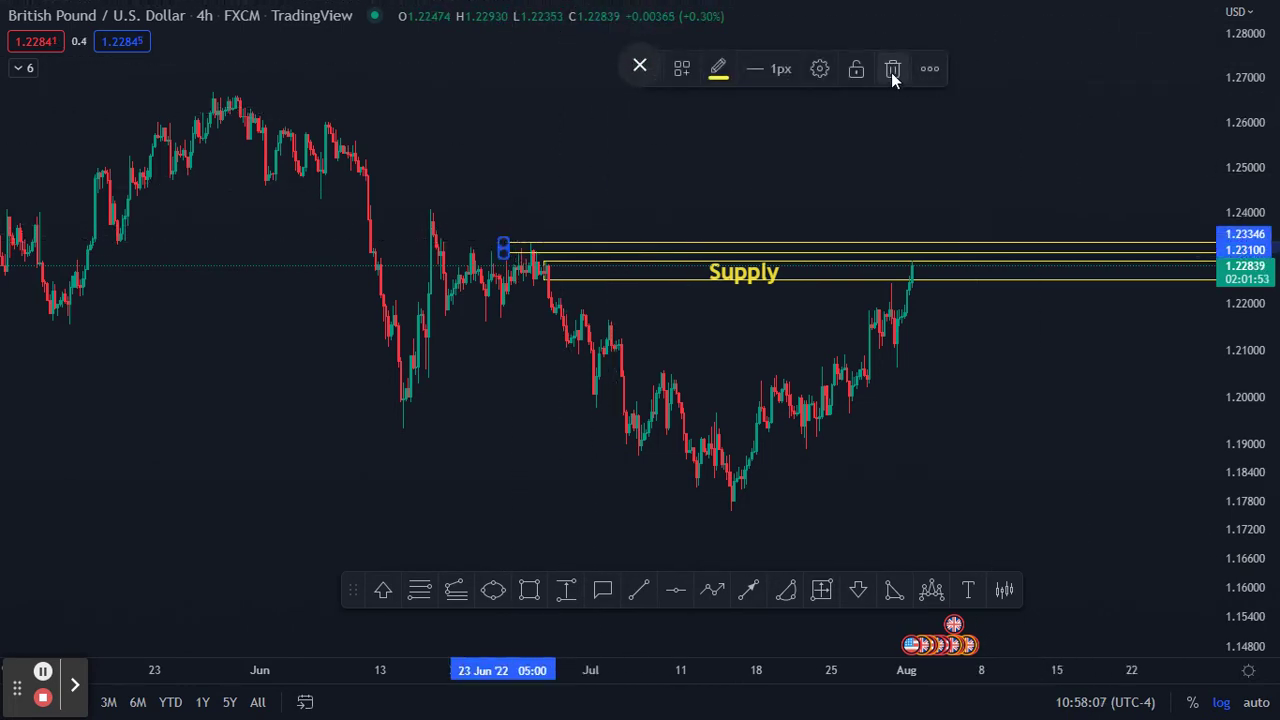
pyautogui.click(893, 70)
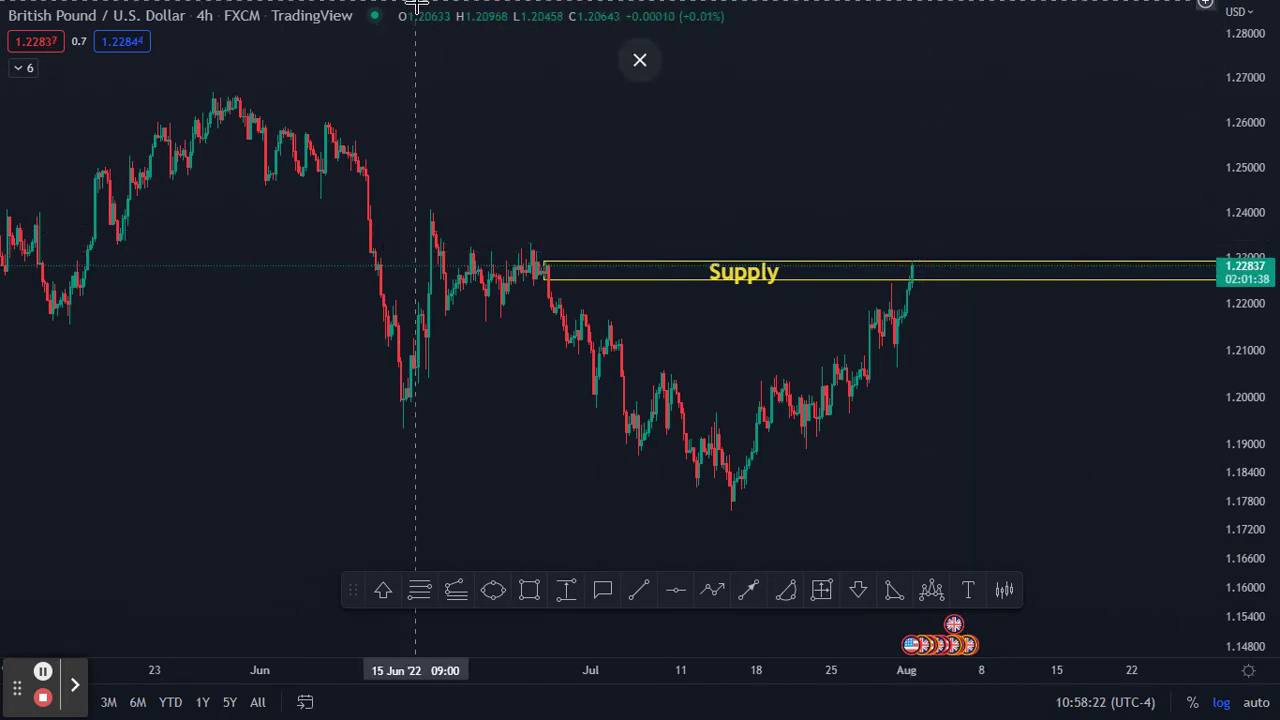
# Leave the full-screen view and switch the chart to the FXCM CADJPY symbol
pyautogui.click(640, 62)
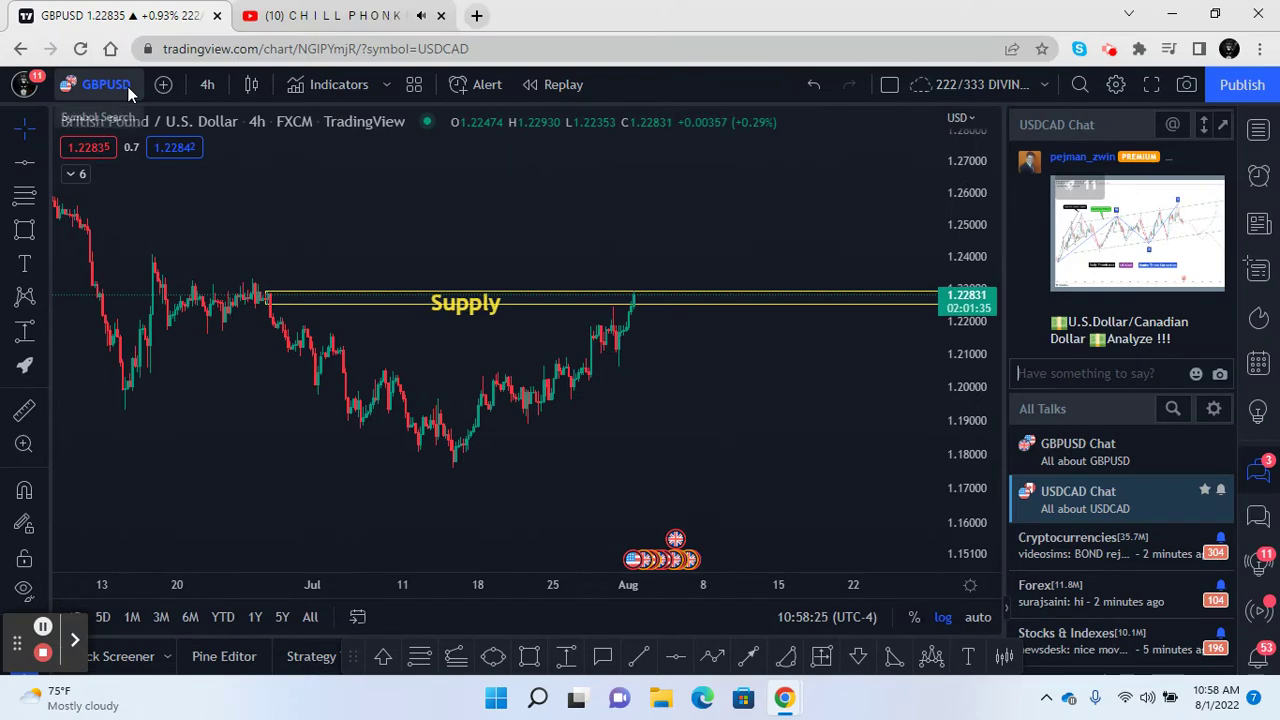
pyautogui.click(127, 86)
pyautogui.write('CADJPY')
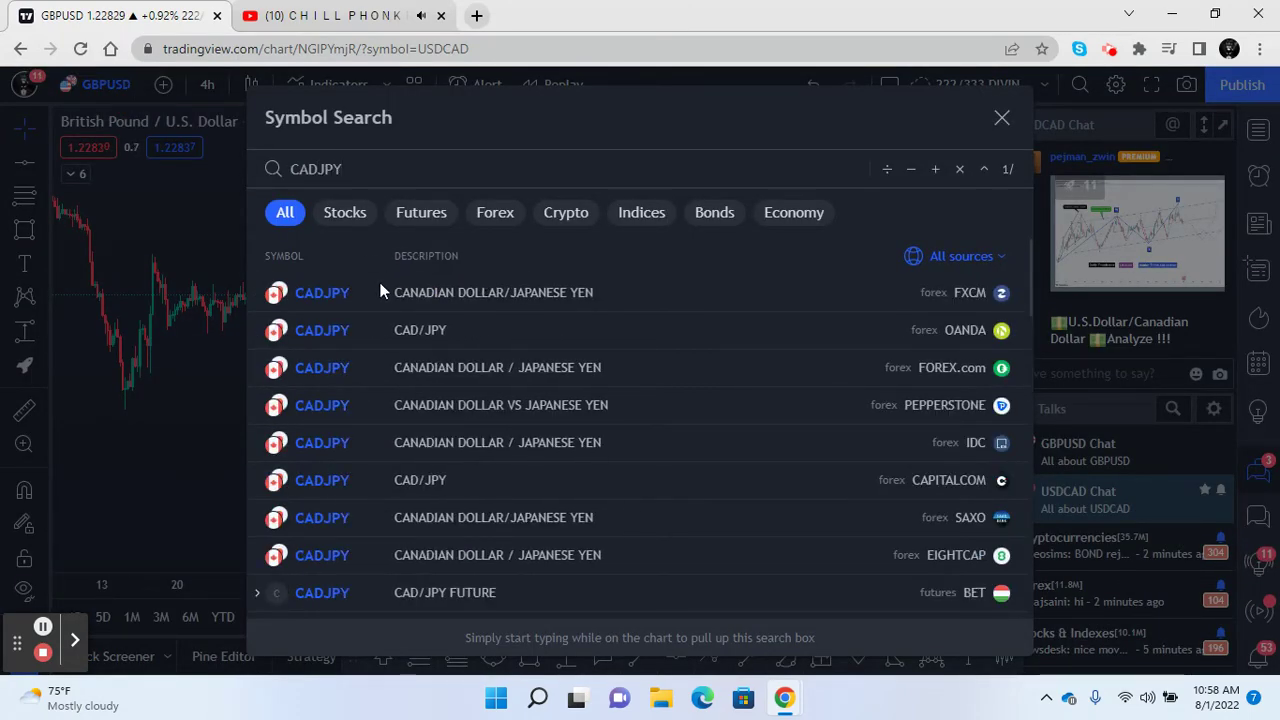
pyautogui.click(354, 292)
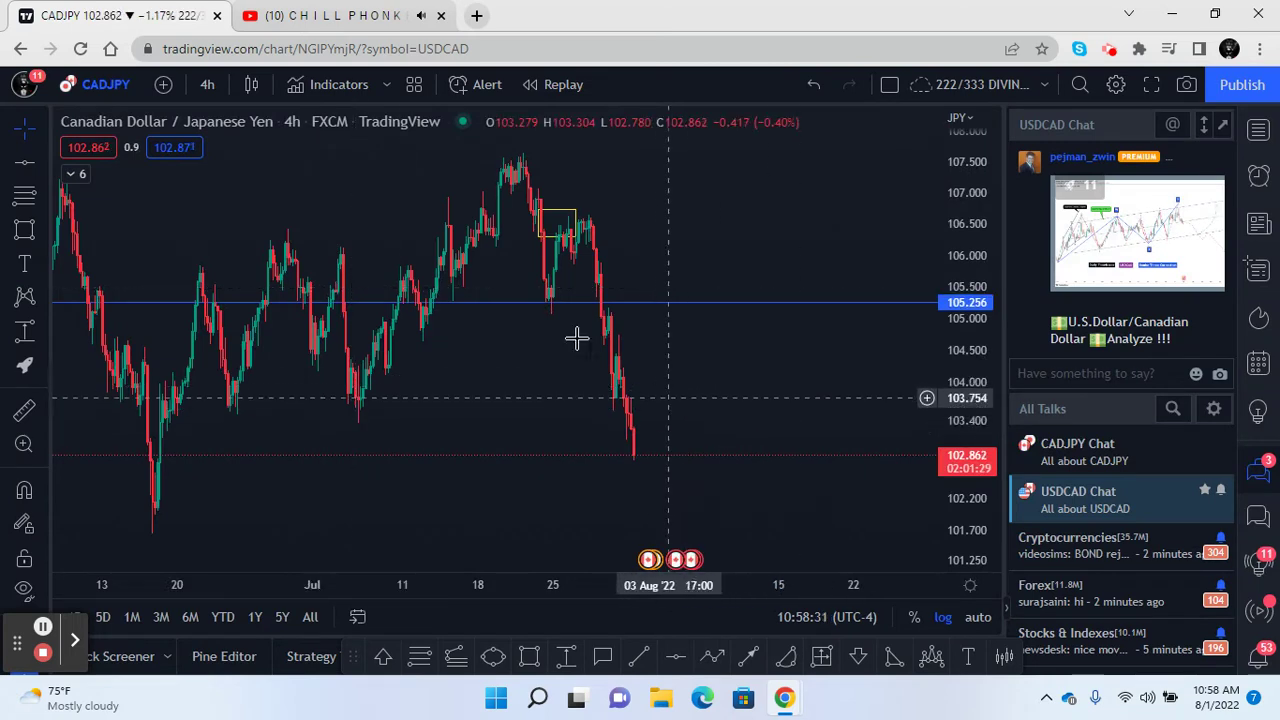
# Remove all old drawings from the CADJPY chart and show it in full screen
pyautogui.rightClick(737, 211)
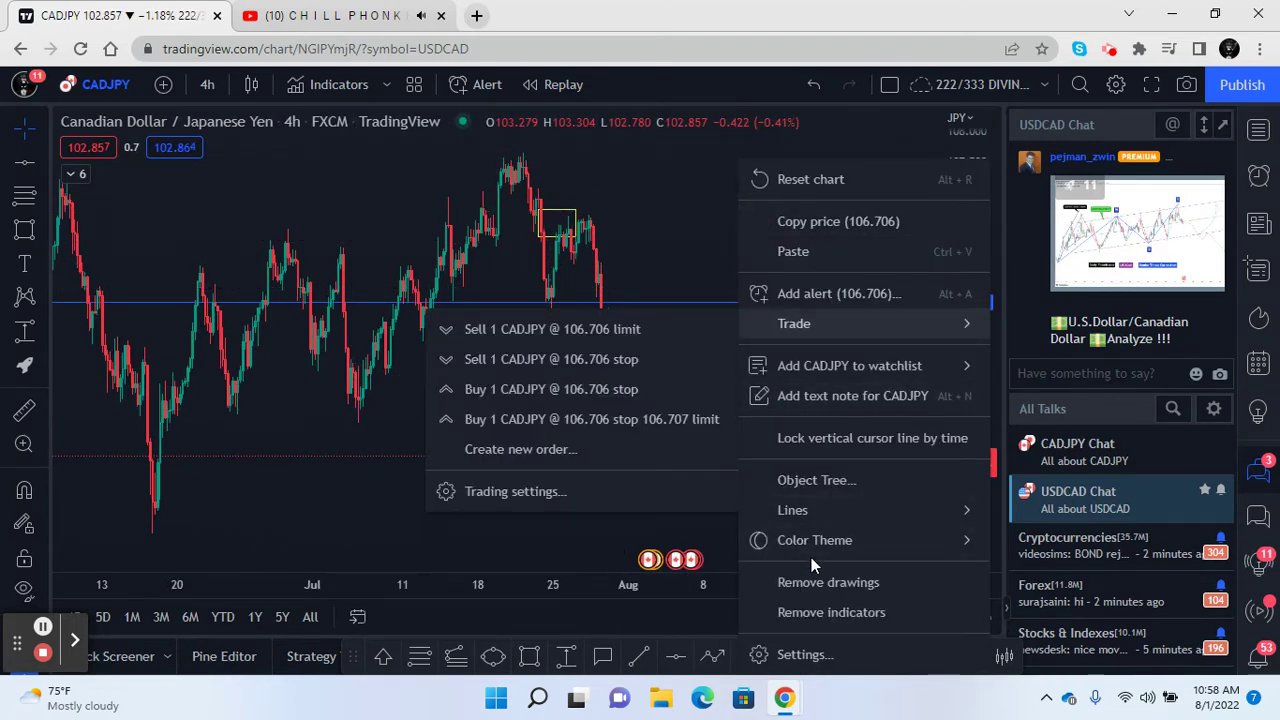
pyautogui.click(828, 582)
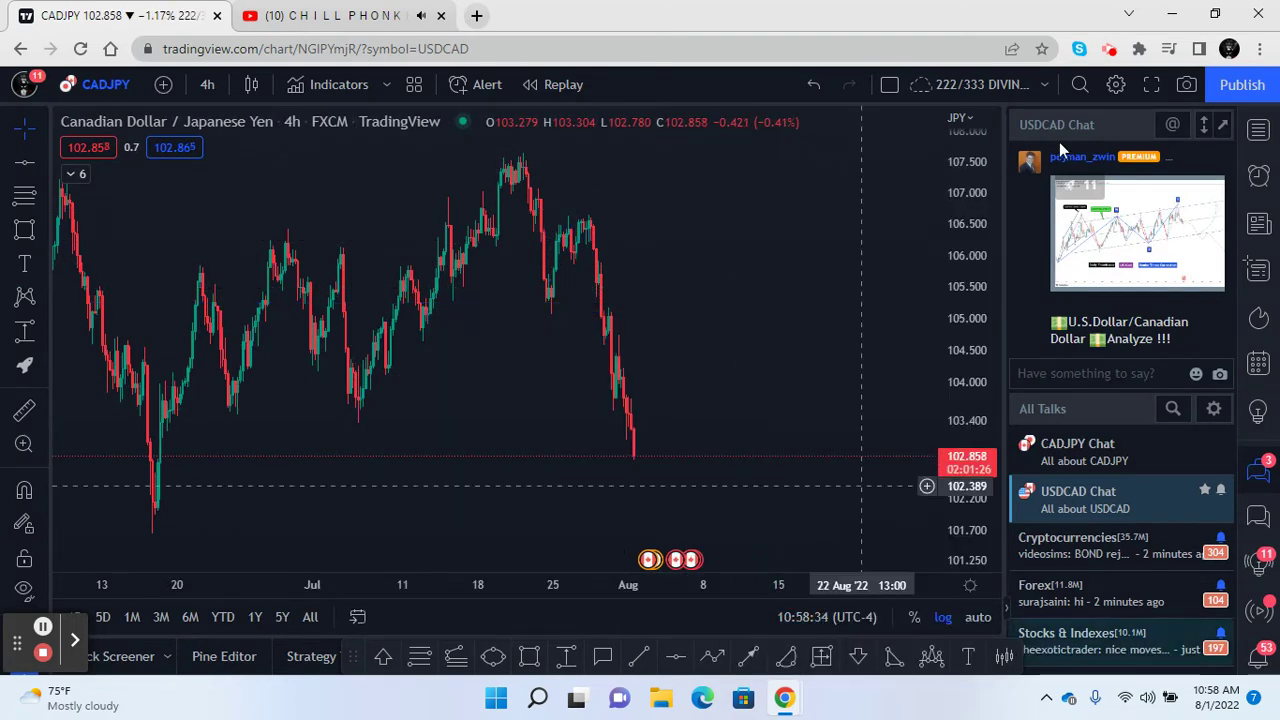
pyautogui.click(1157, 88)
# Draw a Fibonacci retracement on CADJPY from the late-May low at 98.327 up to the July high at 107.662
pyautogui.moveTo(1256, 258); pyautogui.dragTo(1252, 320)
pyautogui.moveTo(1038, 346)
pyautogui.mouseDown()
pyautogui.moveTo(1027, 218)
pyautogui.moveTo(1049, 366)
pyautogui.mouseUp()
pyautogui.moveTo(994, 240); pyautogui.dragTo(987, 188)
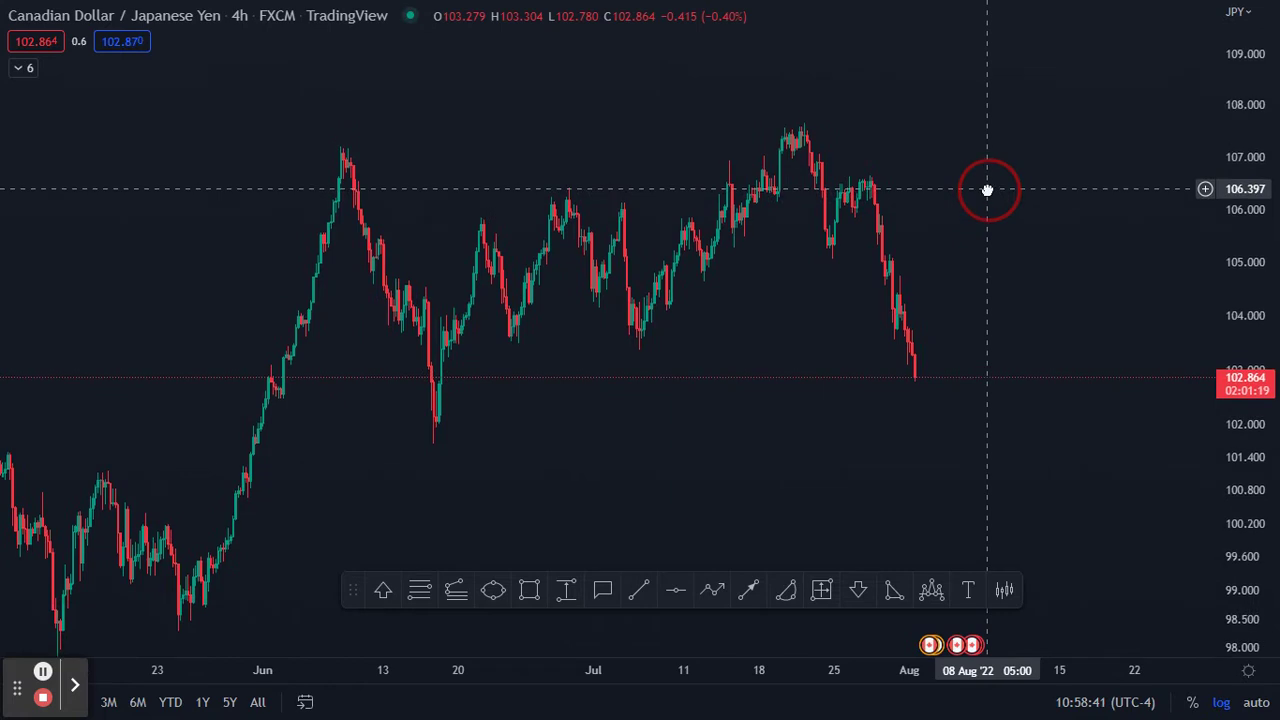
pyautogui.moveTo(1248, 320); pyautogui.dragTo(1248, 380)
pyautogui.moveTo(785, 436); pyautogui.dragTo(957, 374)
pyautogui.moveTo(292, 676); pyautogui.dragTo(551, 446)
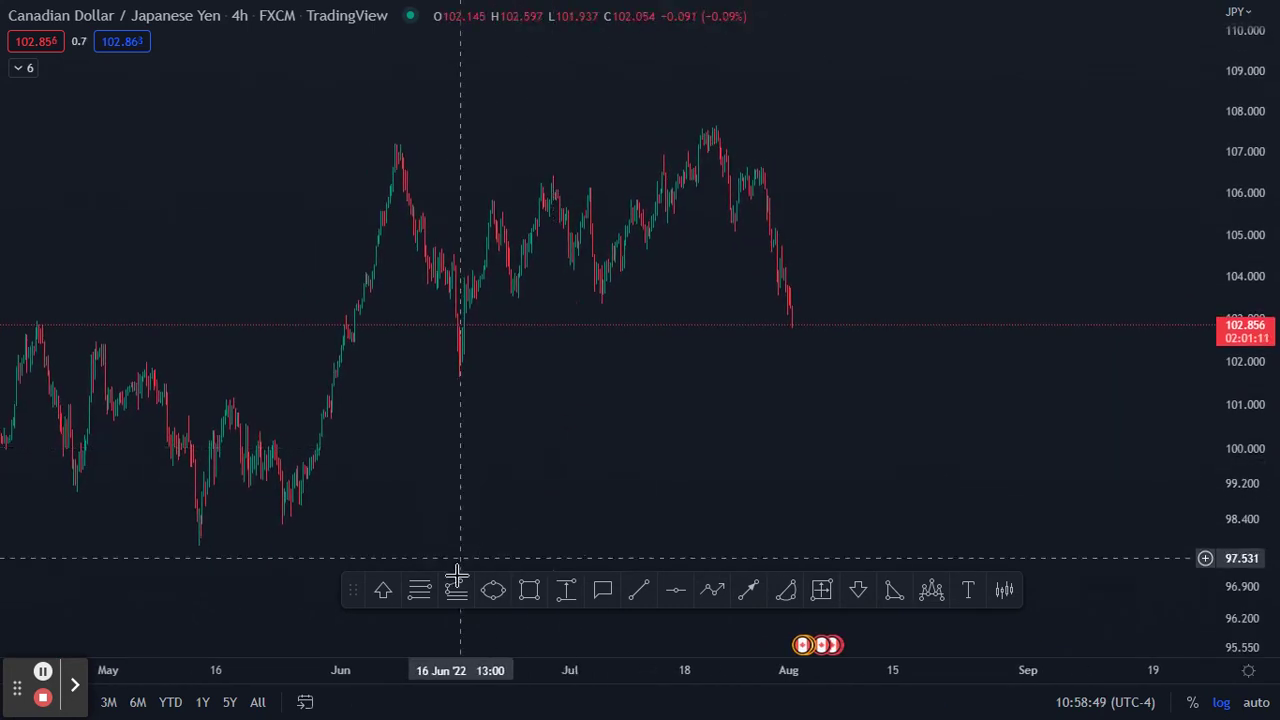
pyautogui.click(418, 591)
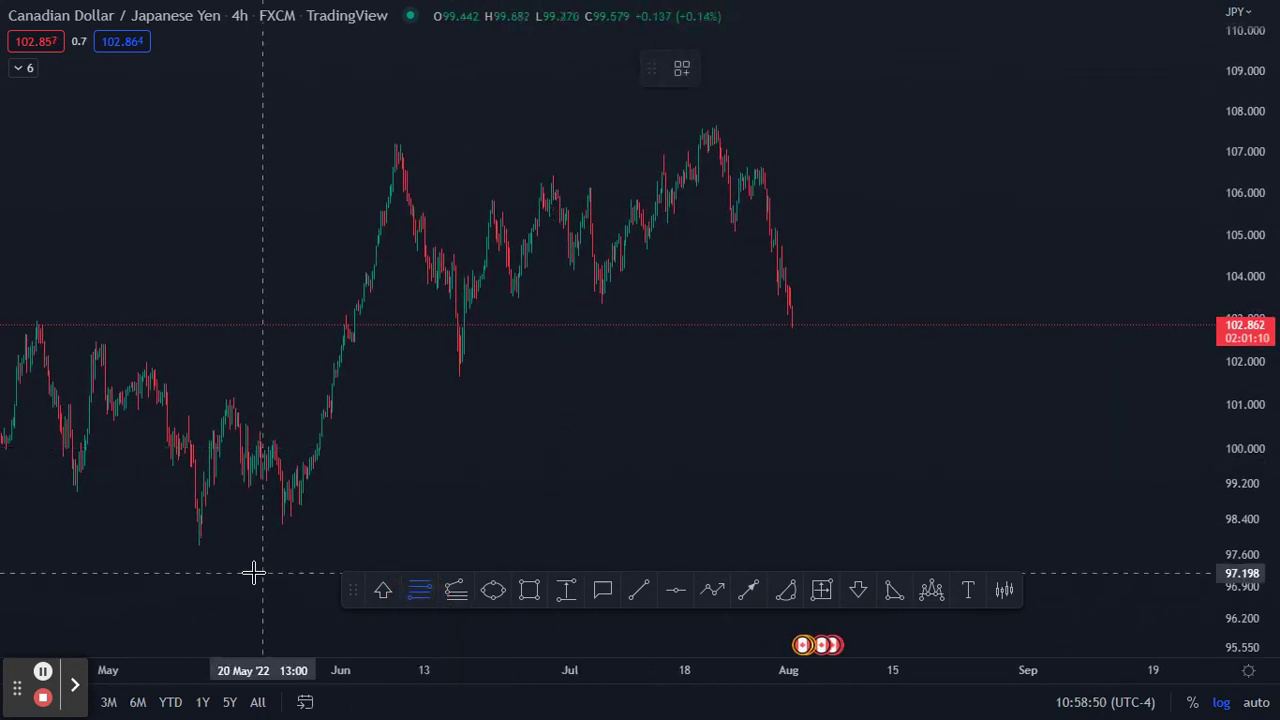
pyautogui.click(271, 522)
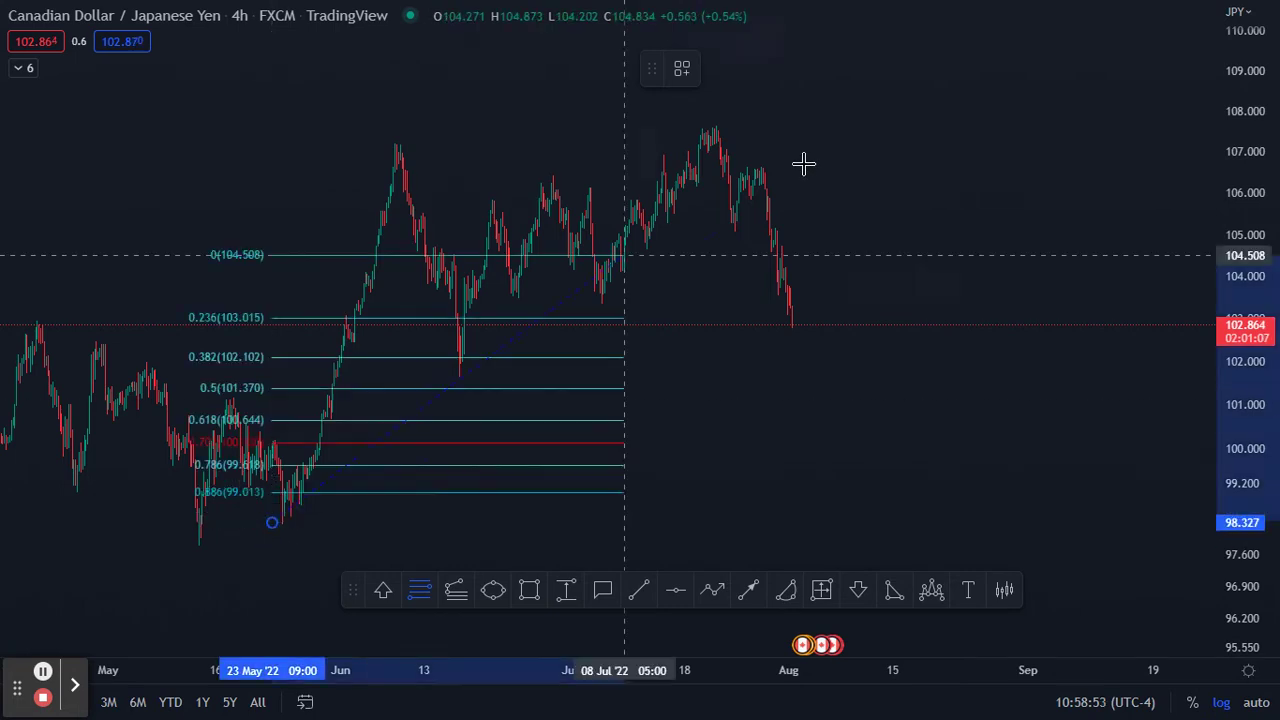
pyautogui.click(857, 127)
# Draw a yellow zone on CADJPY between the 0.618 and 0.702 Fibonacci levels, from 101.772 to 101.035, and delete the retracement
pyautogui.moveTo(951, 251); pyautogui.dragTo(898, 260)
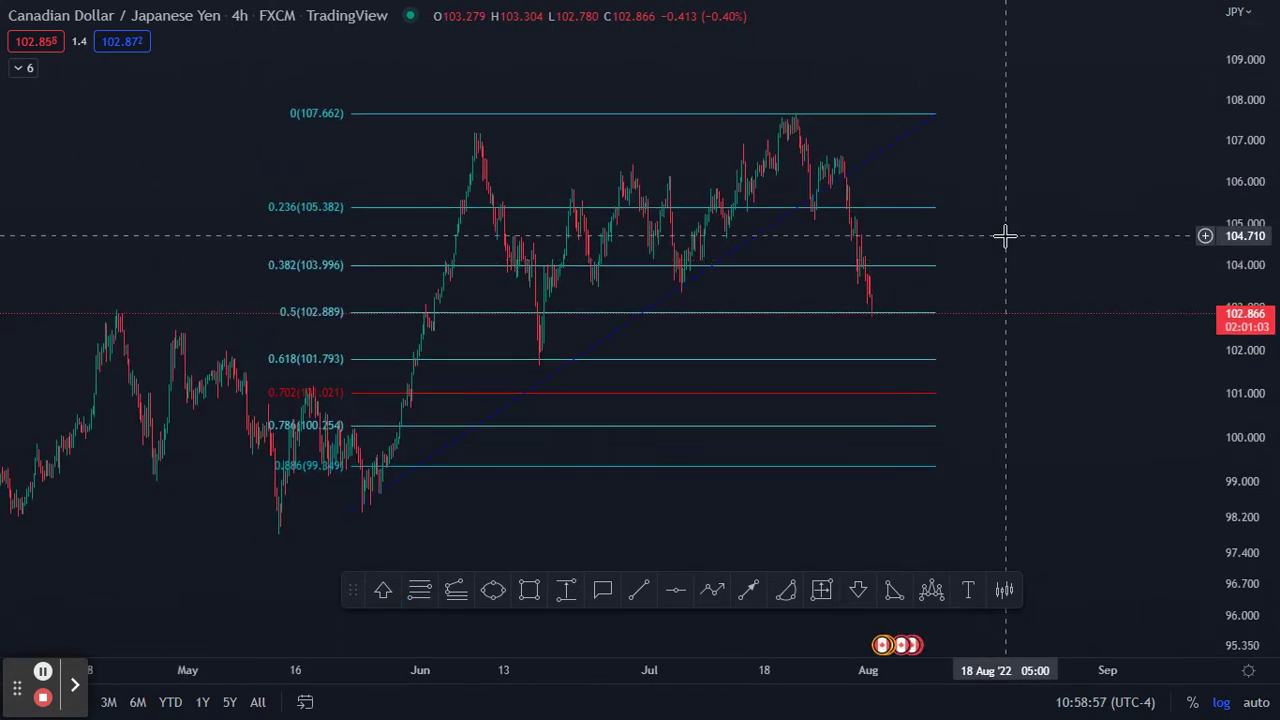
pyautogui.click(530, 592)
pyautogui.click(345, 358)
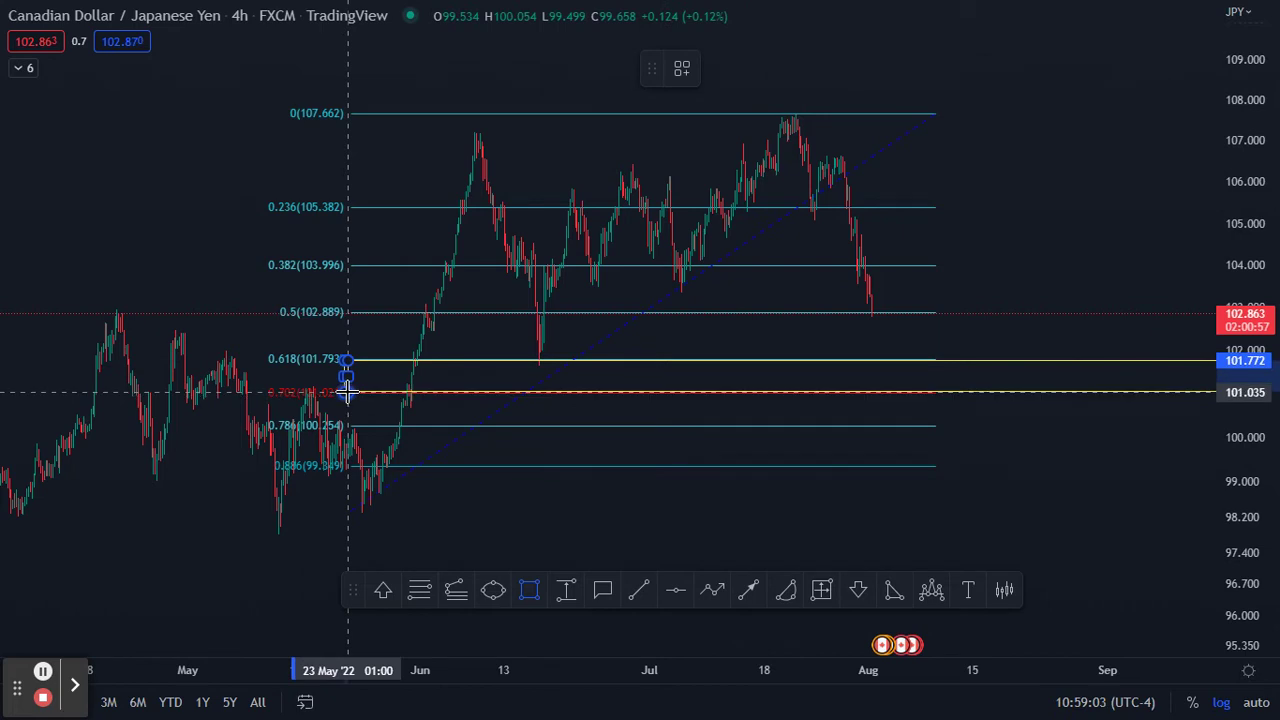
pyautogui.click(346, 391)
pyautogui.click(994, 457)
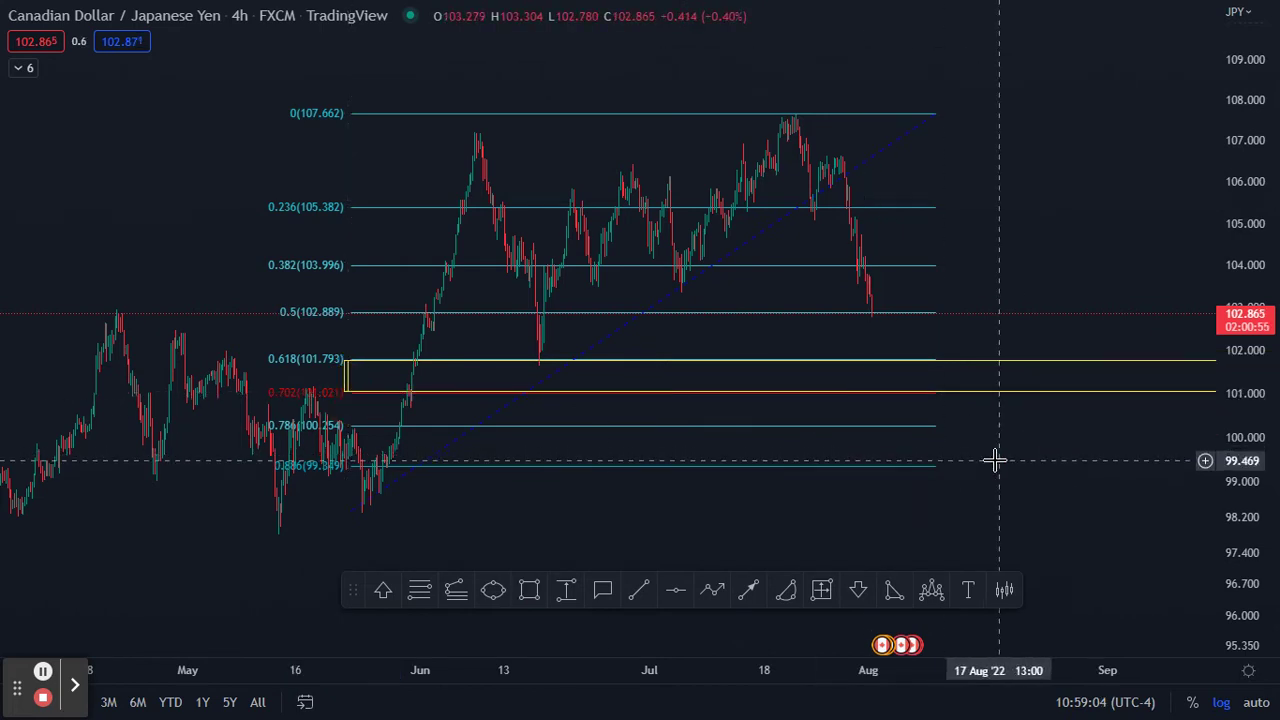
pyautogui.click(917, 468)
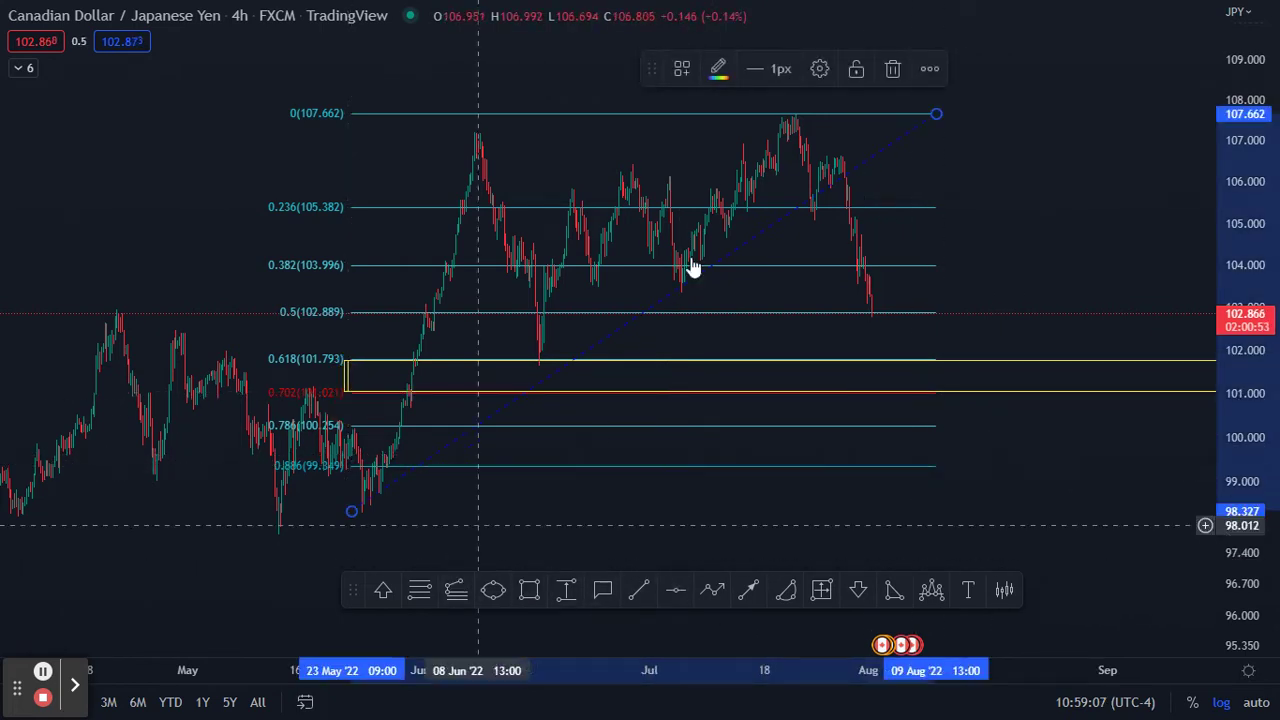
pyautogui.click(891, 68)
# Check the upcoming early-August economic events marked on the CADJPY timeline, including the Balance of Trade release
pyautogui.moveTo(853, 317); pyautogui.dragTo(628, 332)
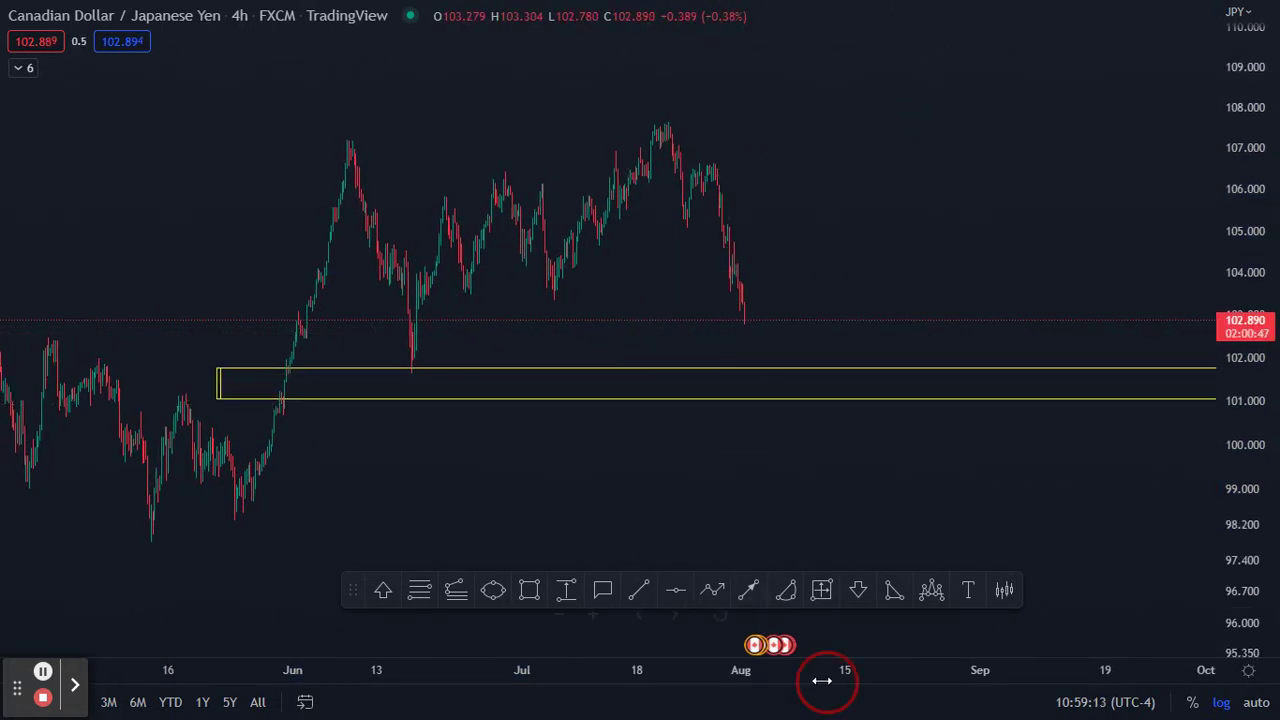
pyautogui.moveTo(825, 680); pyautogui.dragTo(631, 686)
pyautogui.moveTo(523, 523); pyautogui.dragTo(846, 426)
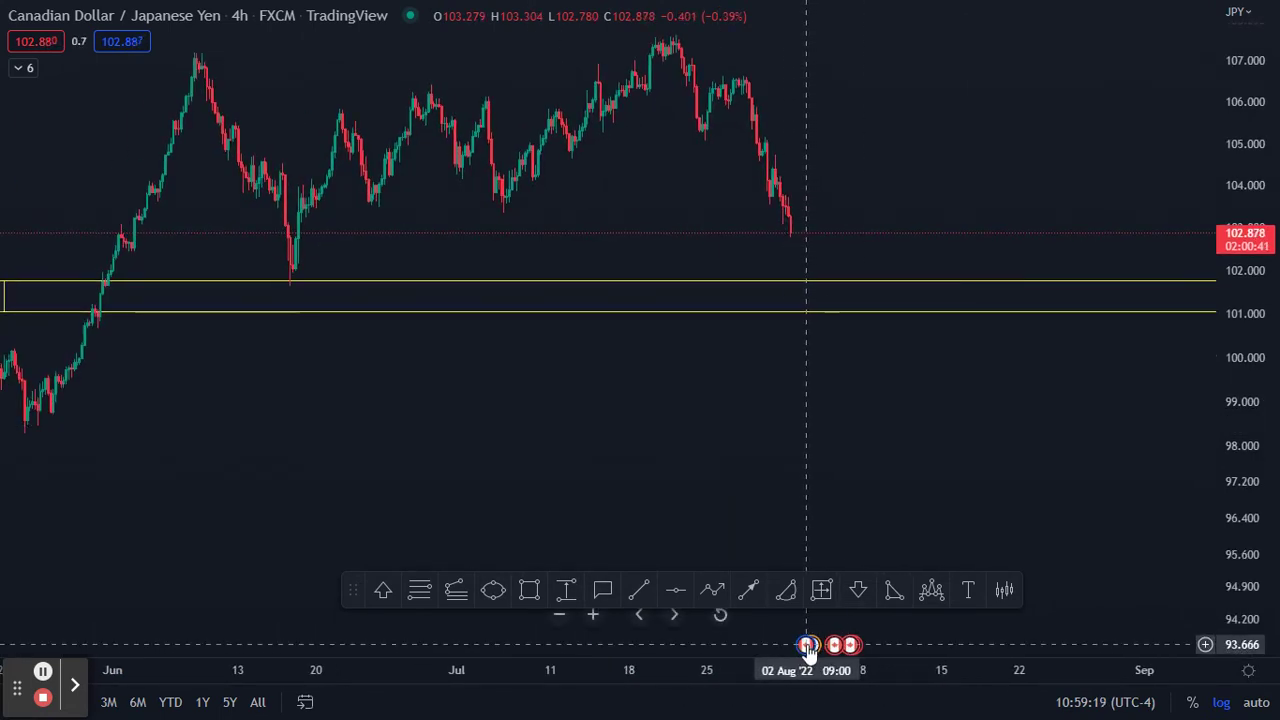
pyautogui.moveTo(809, 651)
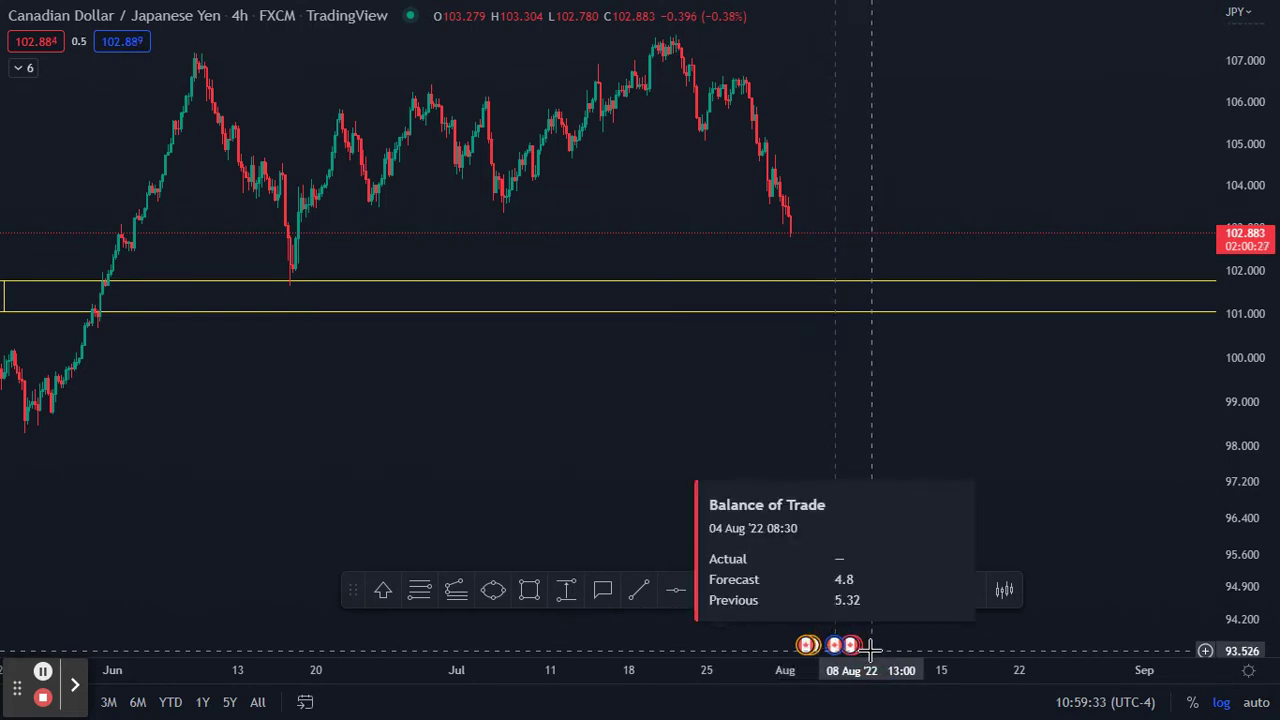
pyautogui.click(855, 646)
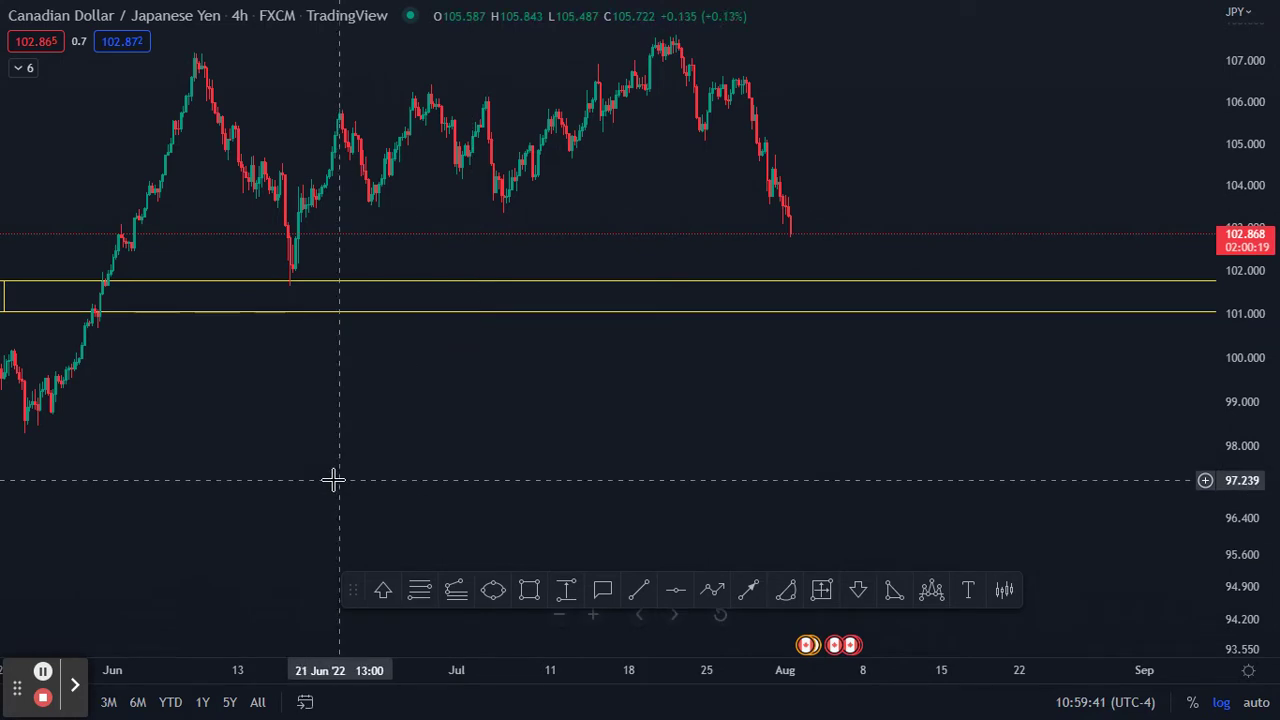
# Move the floating drawing toolbar down to just above the time axis, clear of the price action
pyautogui.moveTo(351, 590); pyautogui.dragTo(266, 632)
pyautogui.moveTo(513, 438); pyautogui.dragTo(728, 458)
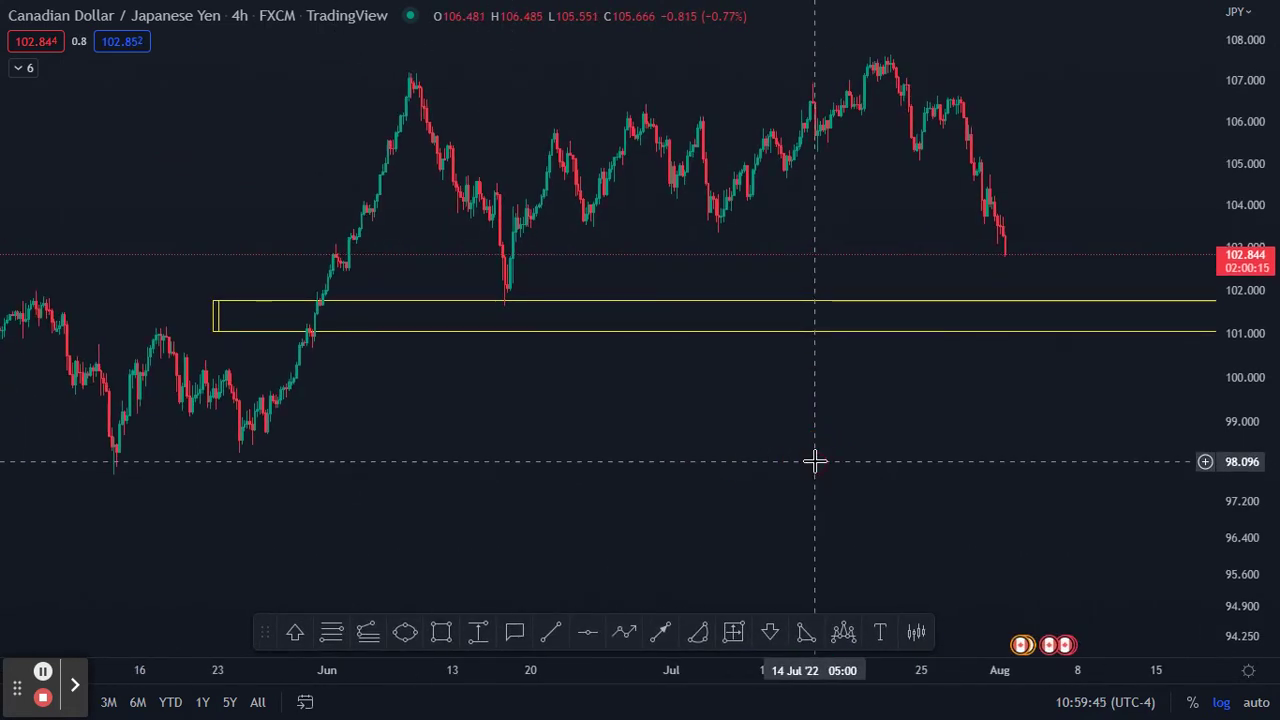
pyautogui.moveTo(1240, 163); pyautogui.dragTo(1200, 357)
pyautogui.moveTo(940, 693)
pyautogui.mouseDown()
pyautogui.moveTo(800, 691)
pyautogui.moveTo(944, 690)
pyautogui.mouseUp()
pyautogui.moveTo(942, 490); pyautogui.dragTo(743, 474)
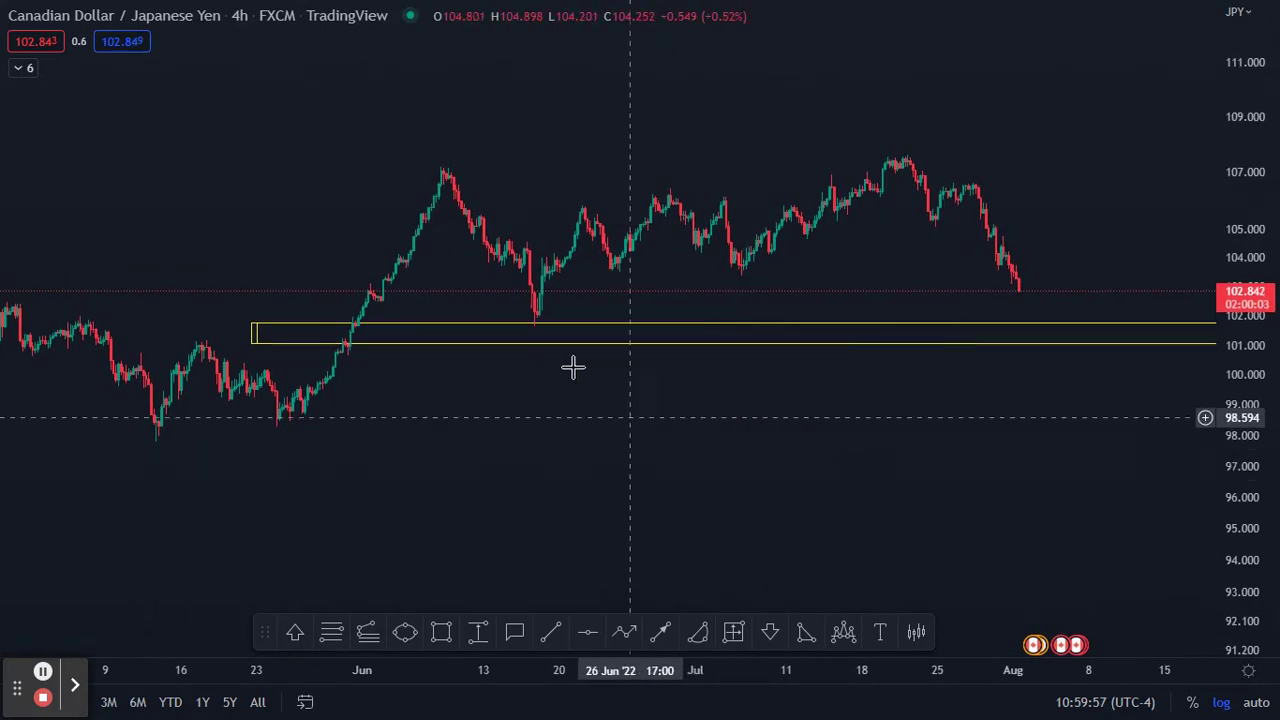
pyautogui.click(533, 326)
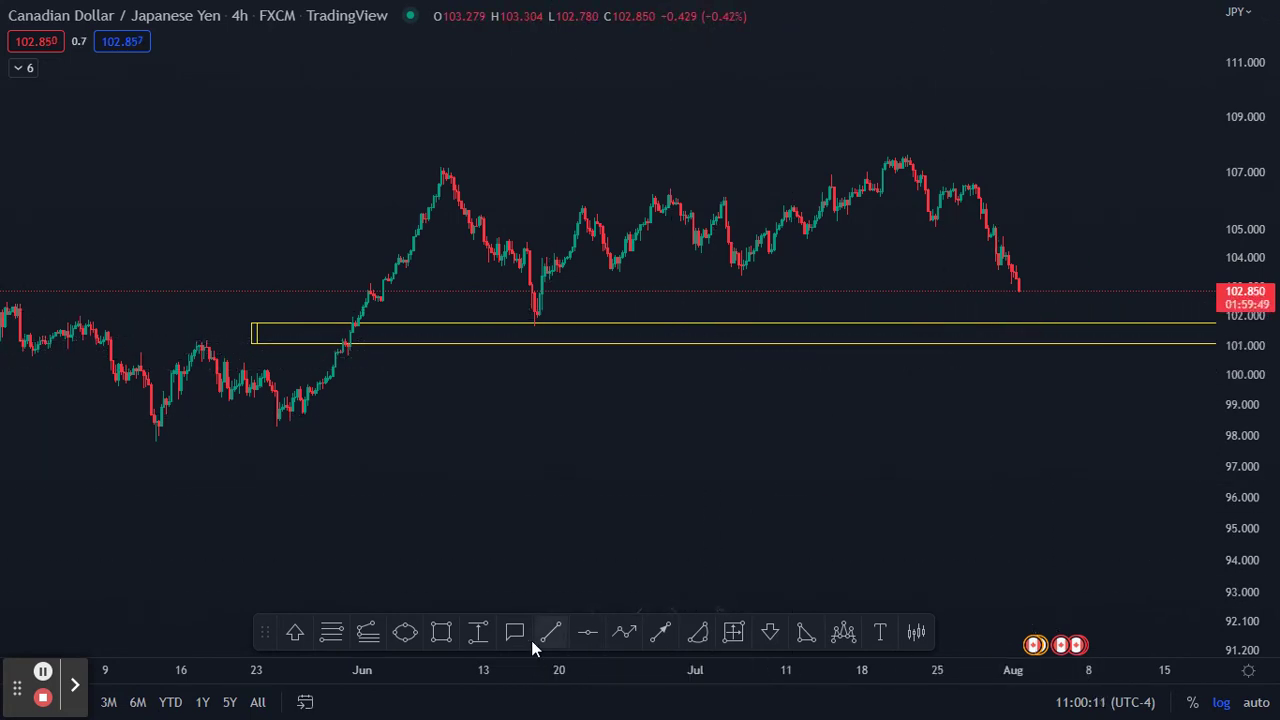
# Measure the price range from 102.822 down into the yellow zone at 101.255 and delete the measurement
pyautogui.click(474, 633)
pyautogui.click(1035, 292)
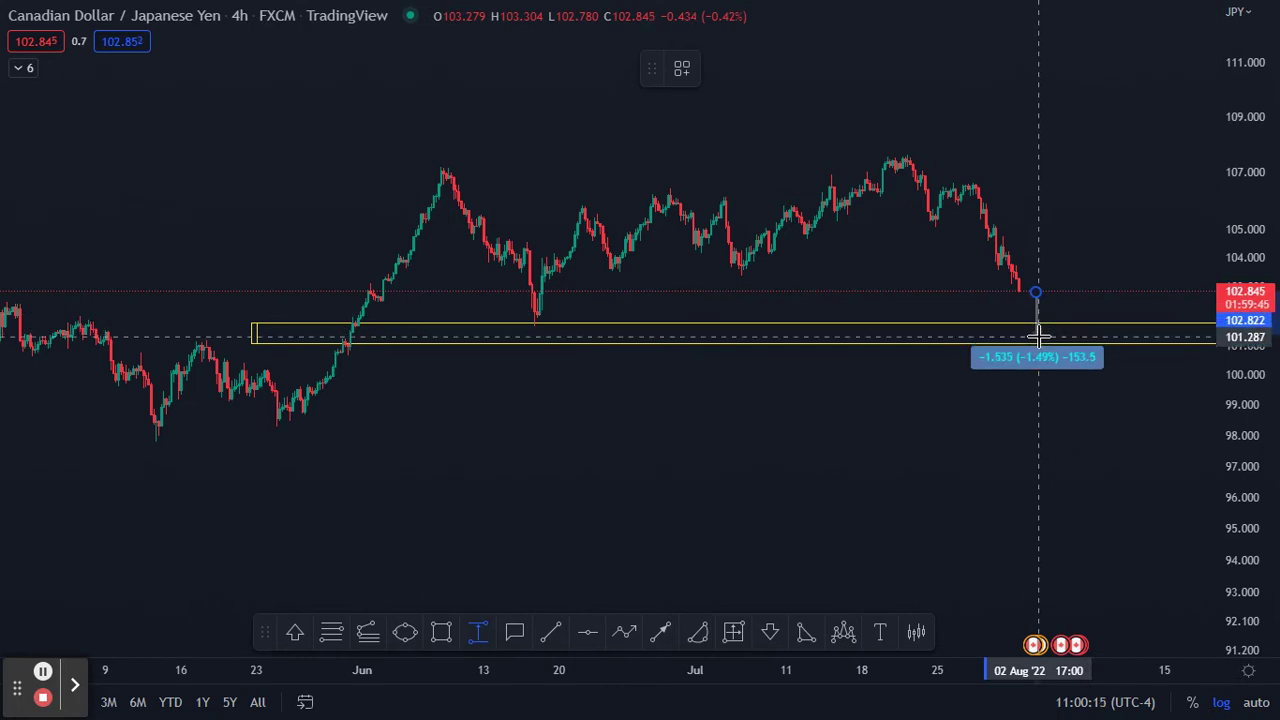
pyautogui.click(1038, 338)
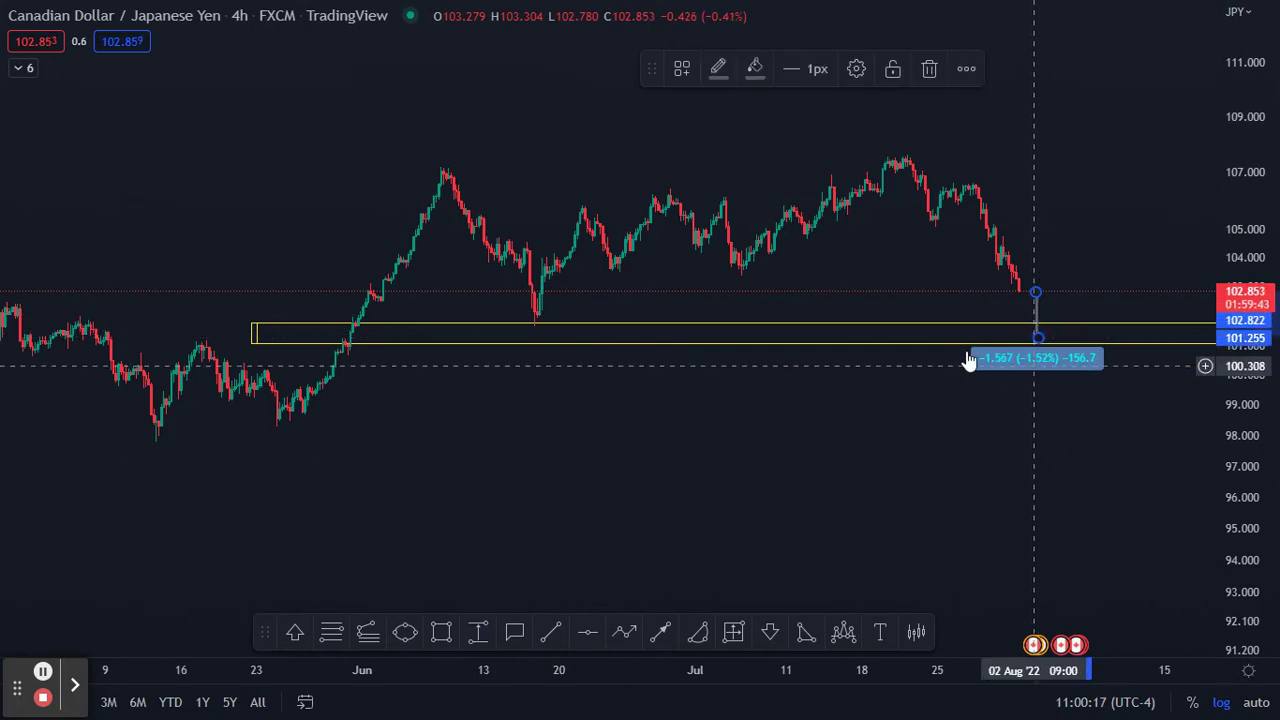
pyautogui.click(926, 74)
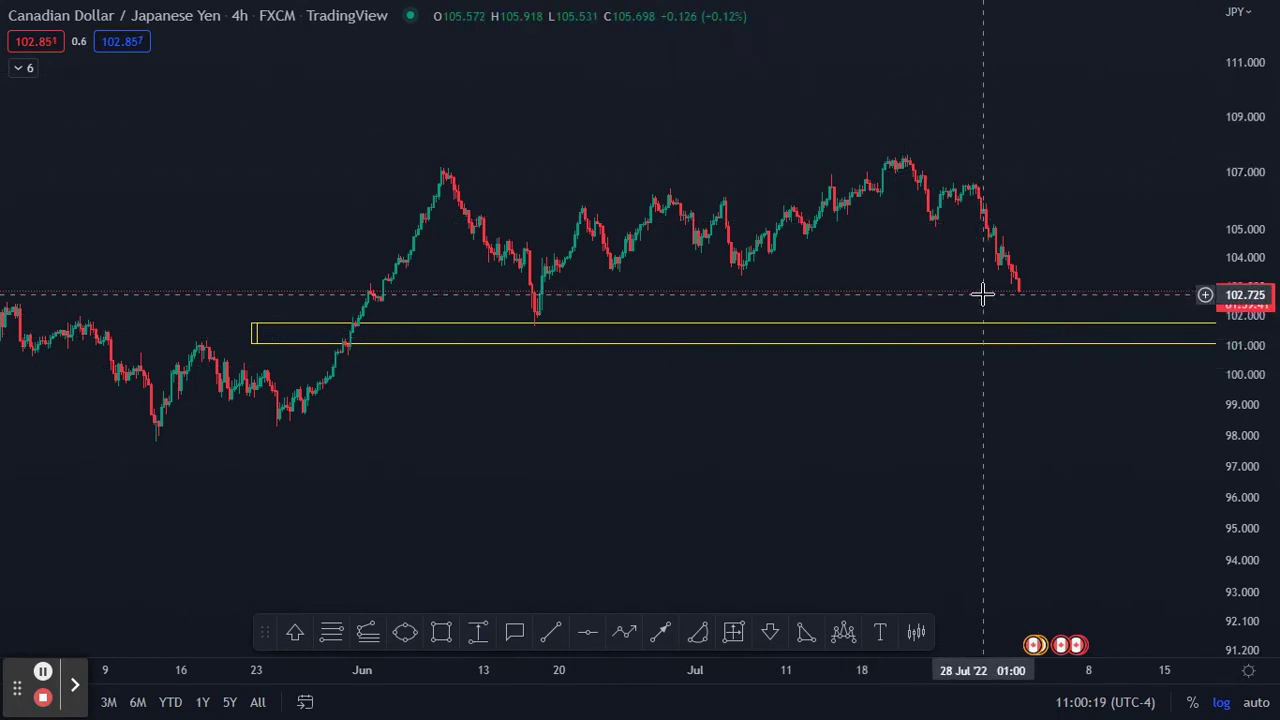
# Show the BB 20 Bollinger Bands on the CADJPY chart to compare them with price, and hide them again
pyautogui.moveTo(1020, 682); pyautogui.dragTo(803, 688)
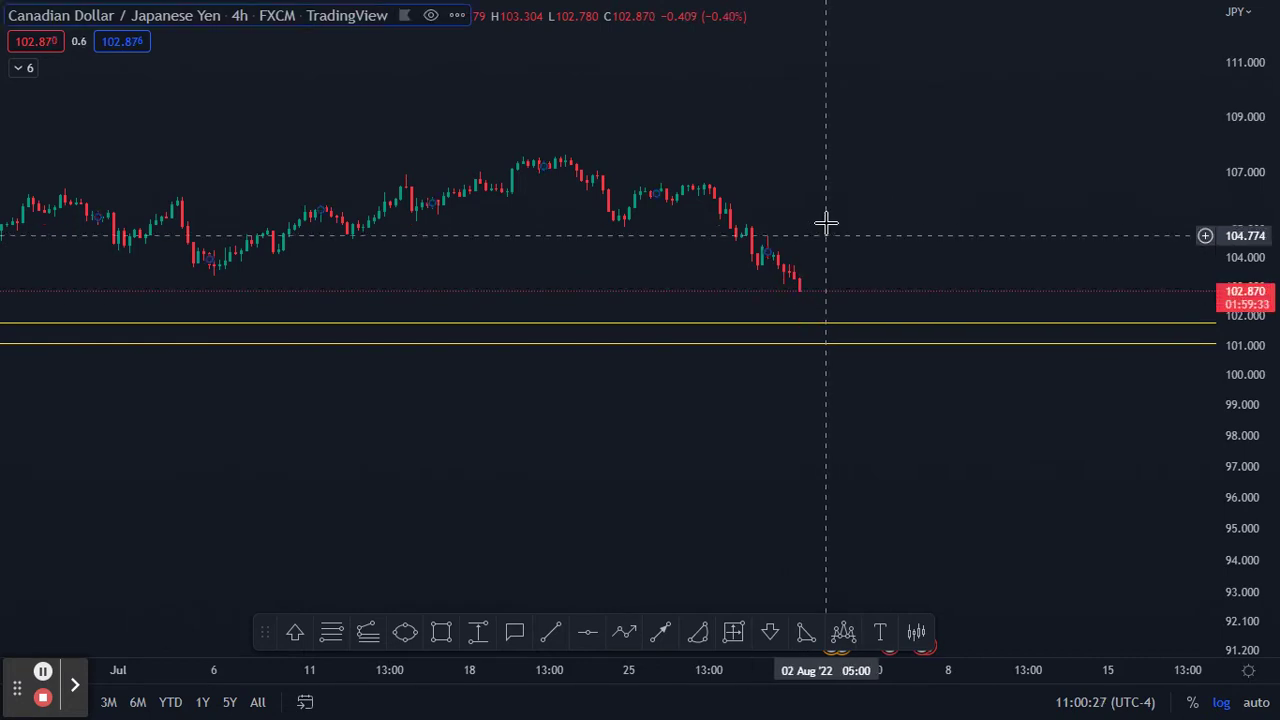
pyautogui.moveTo(385, 672); pyautogui.dragTo(843, 626)
pyautogui.moveTo(840, 418); pyautogui.dragTo(730, 426)
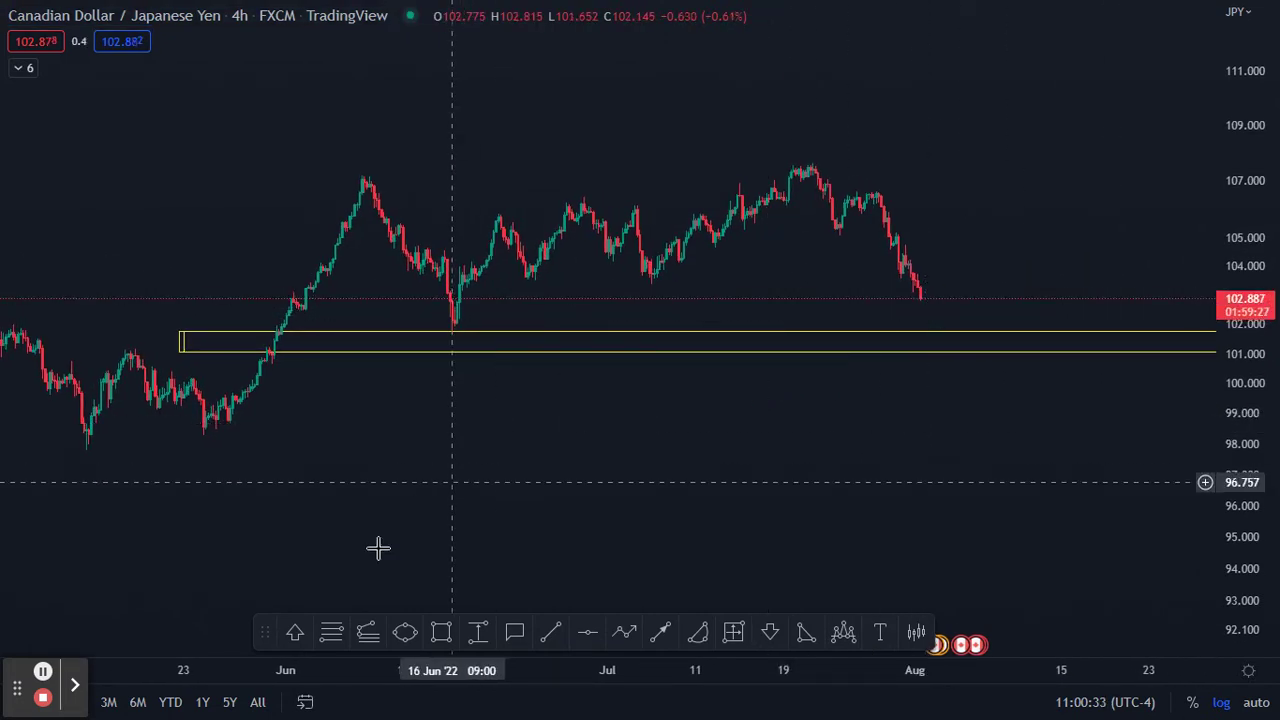
pyautogui.click(19, 68)
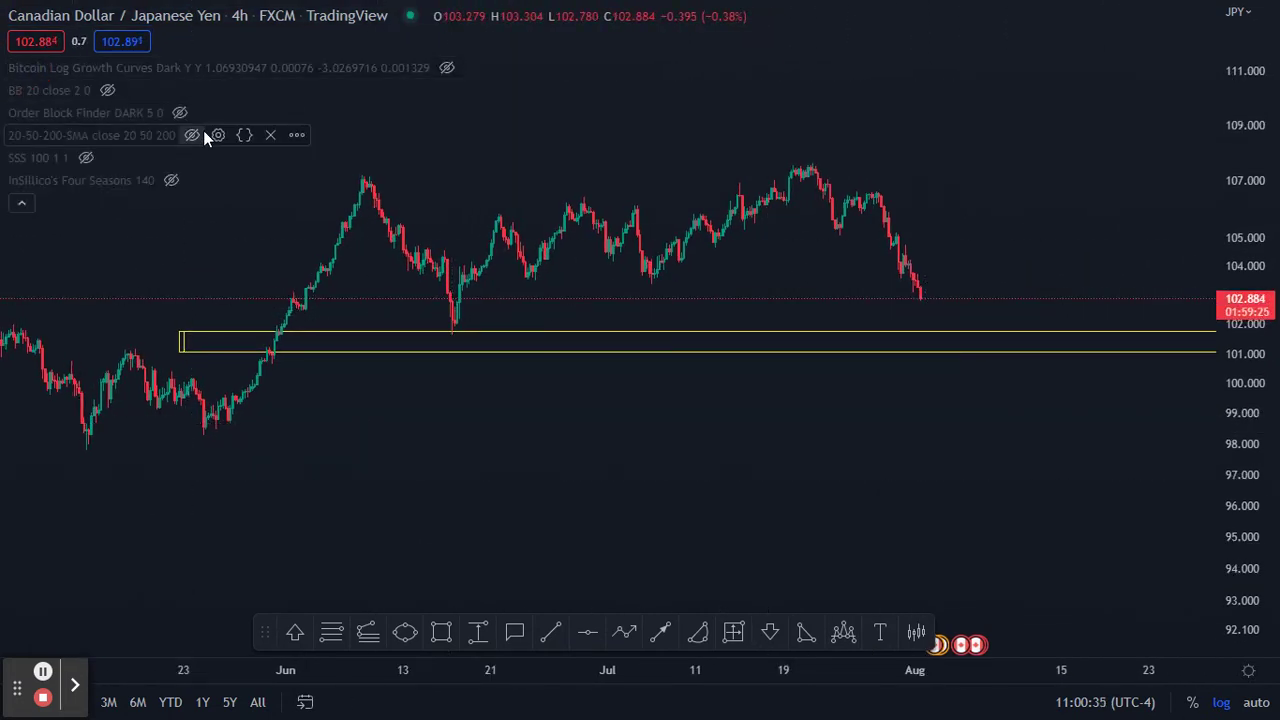
pyautogui.click(104, 93)
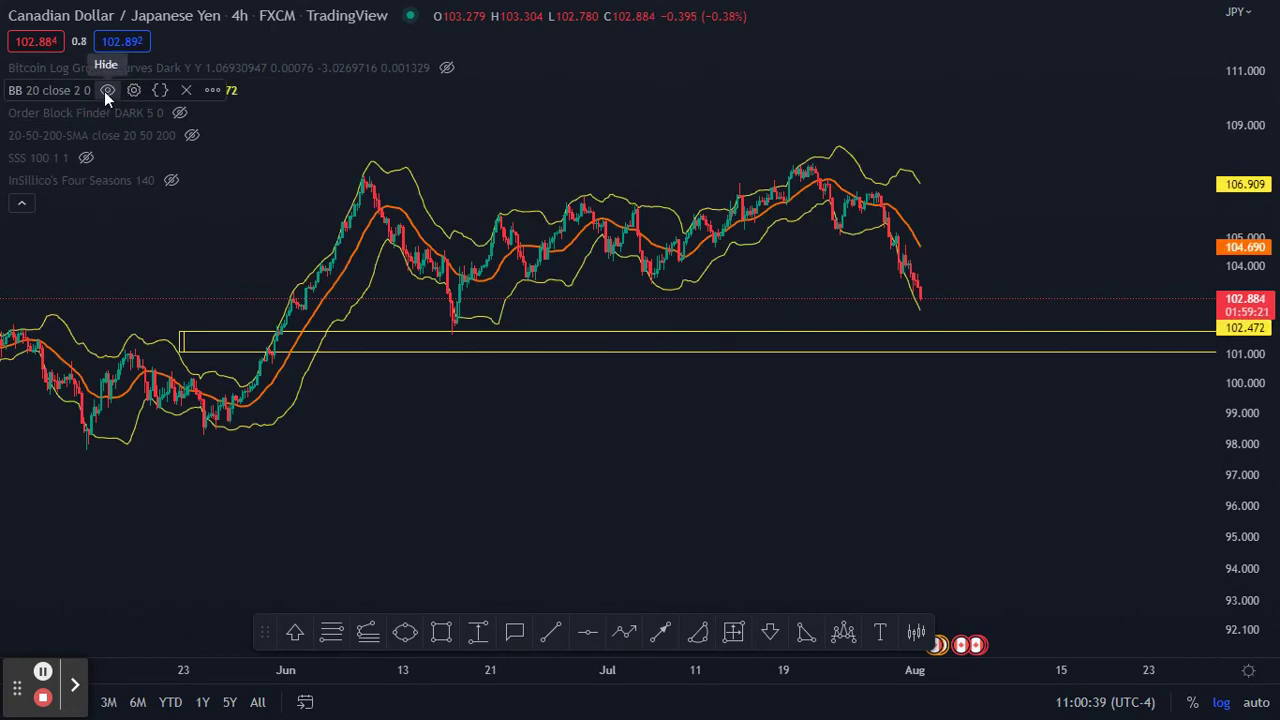
pyautogui.click(105, 91)
# Show the 20-50-200-SMA indicator on the CADJPY chart, hide it again and collapse the indicator list
pyautogui.click(198, 134)
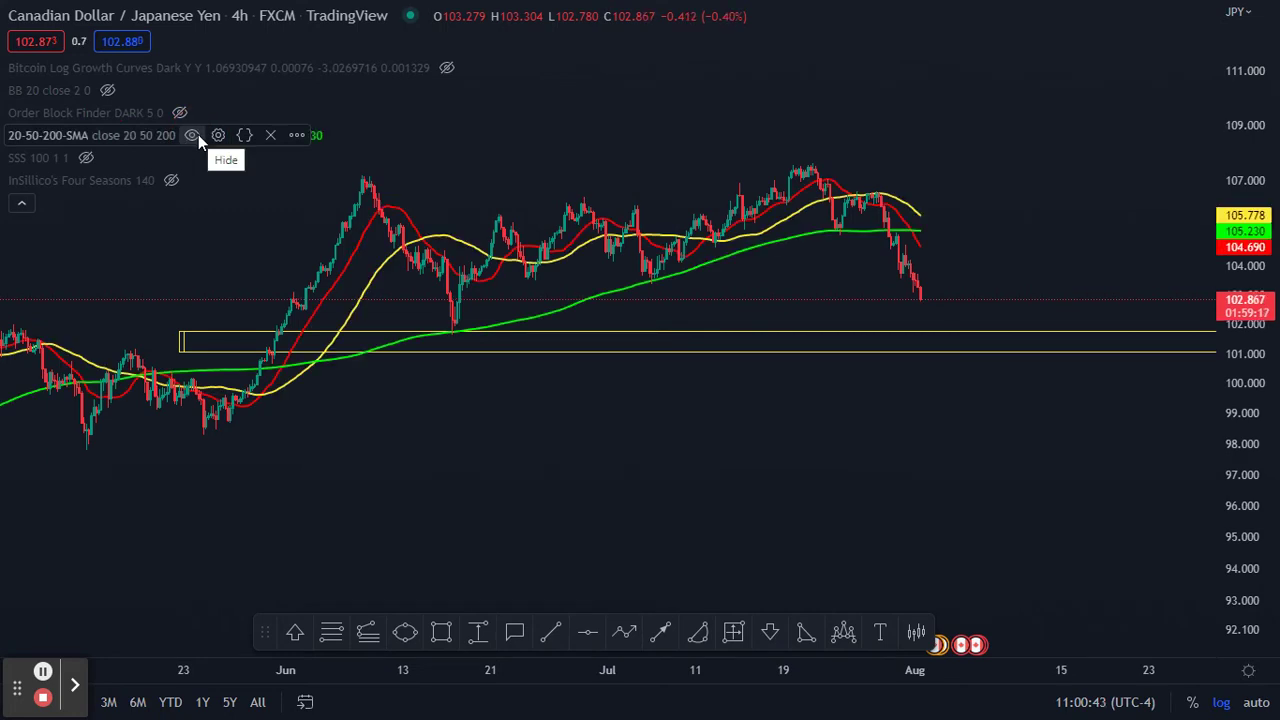
pyautogui.click(903, 229)
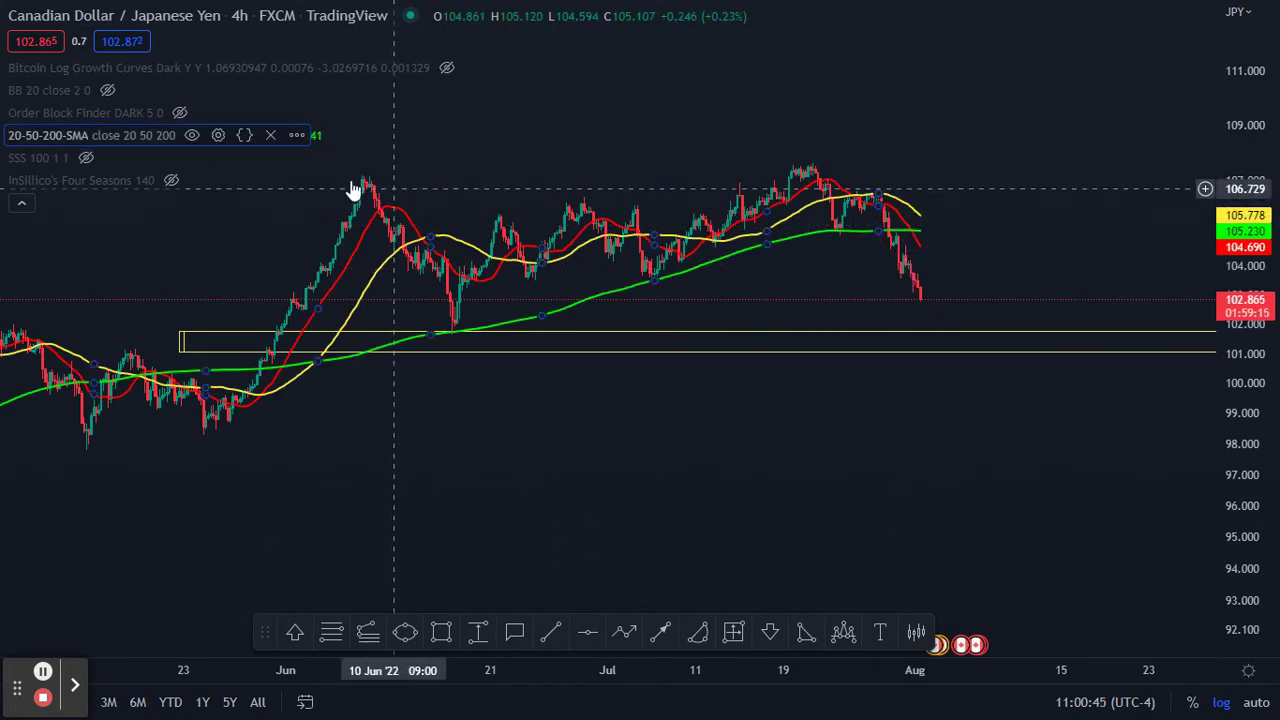
pyautogui.click(192, 135)
pyautogui.moveTo(863, 277); pyautogui.dragTo(857, 320)
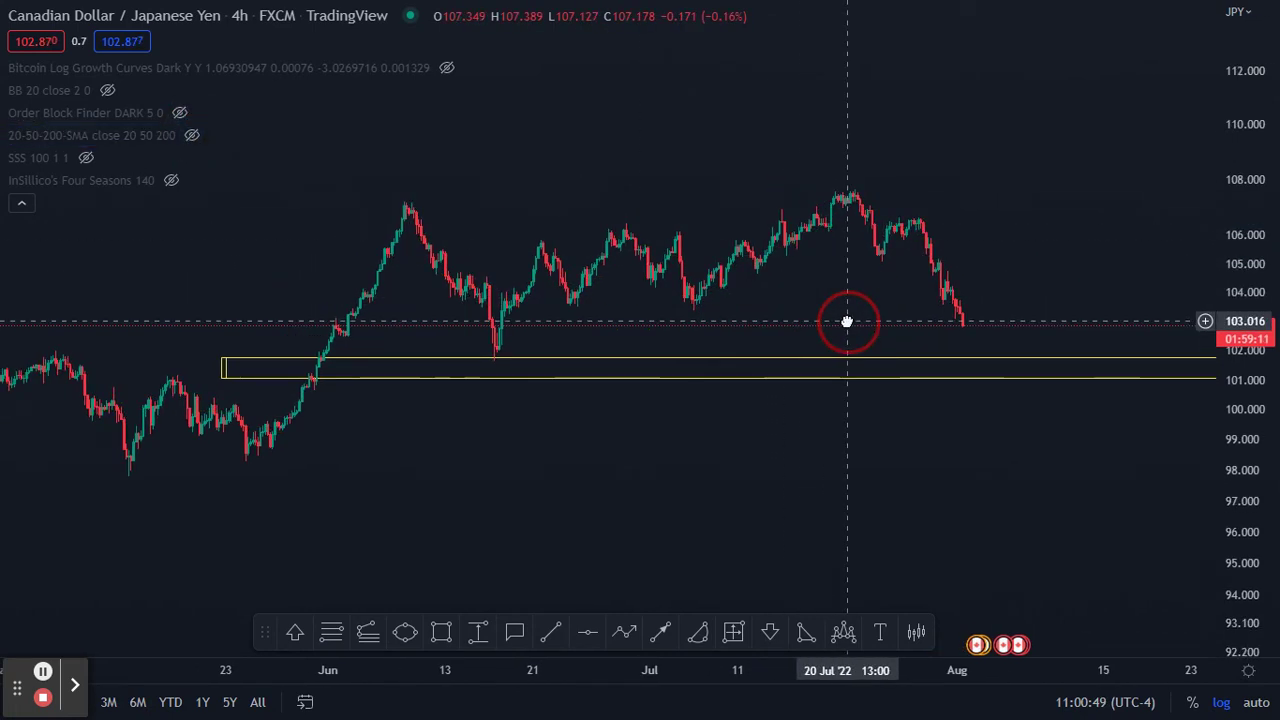
pyautogui.click(21, 203)
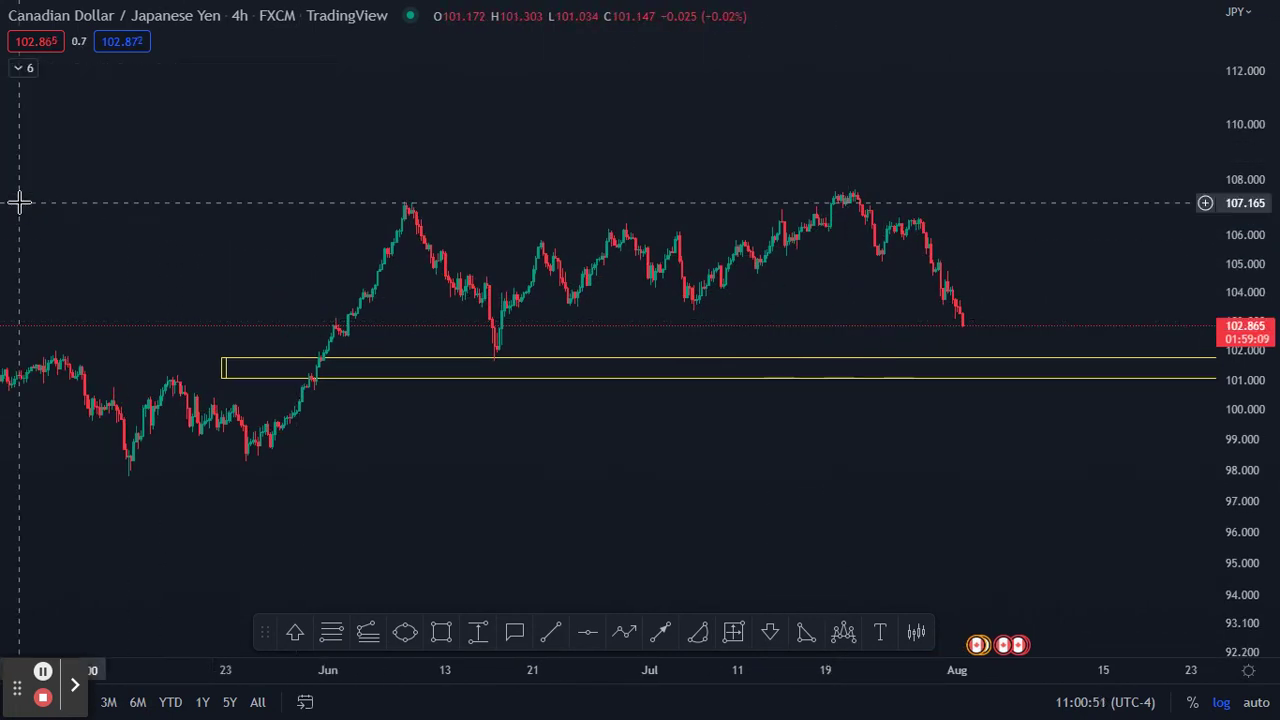
# Leave the full-screen view and switch the chart to the FXCM EURJPY symbol
pyautogui.click(640, 67)
pyautogui.moveTo(500, 520); pyautogui.dragTo(652, 528)
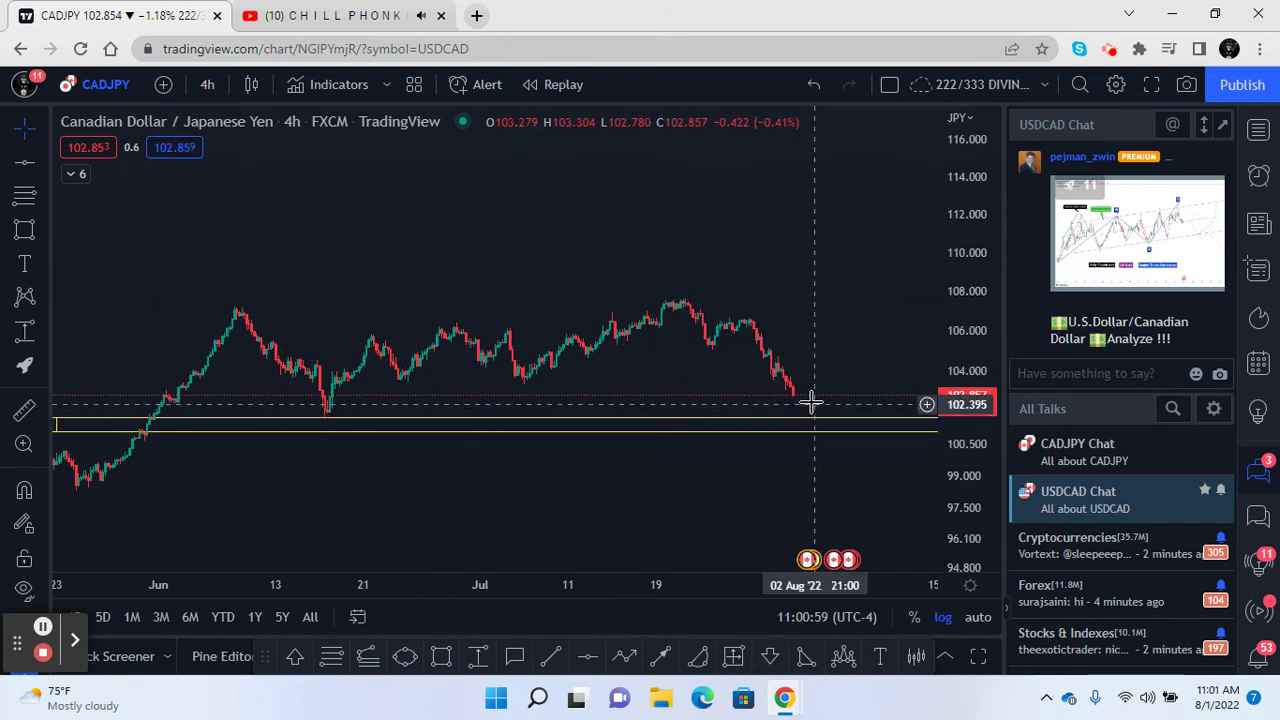
pyautogui.click(749, 337)
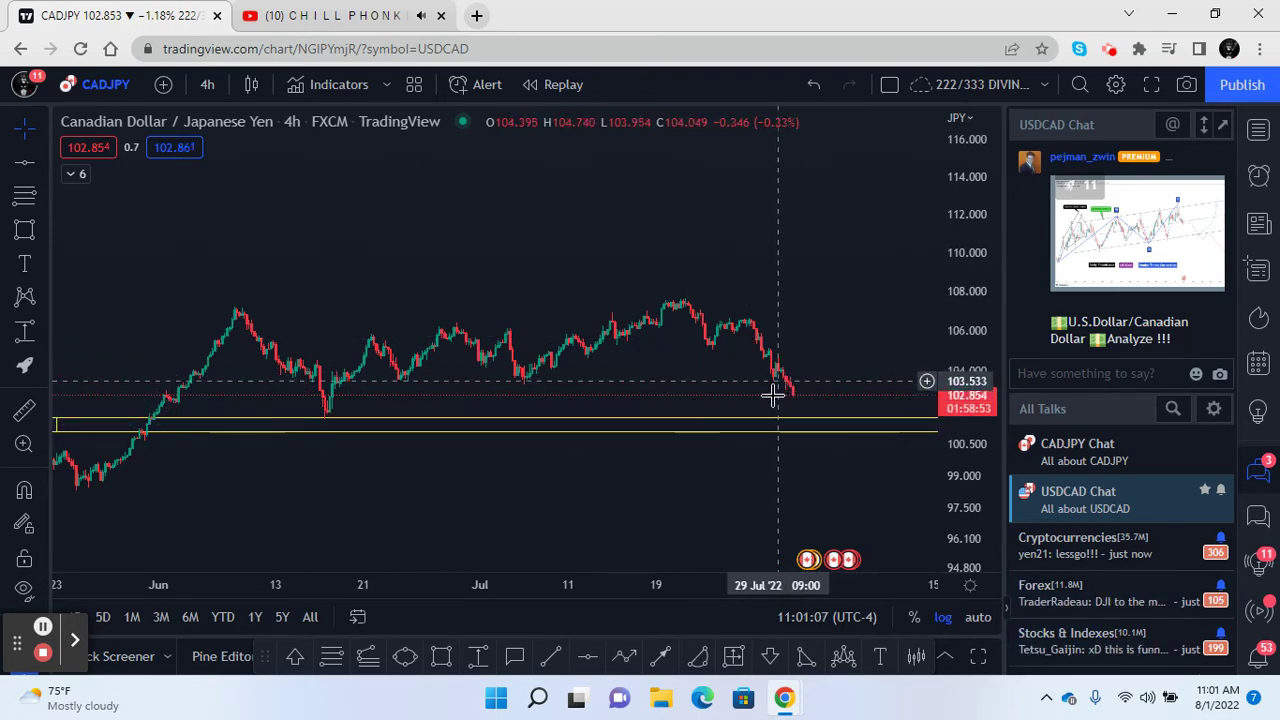
pyautogui.click(120, 87)
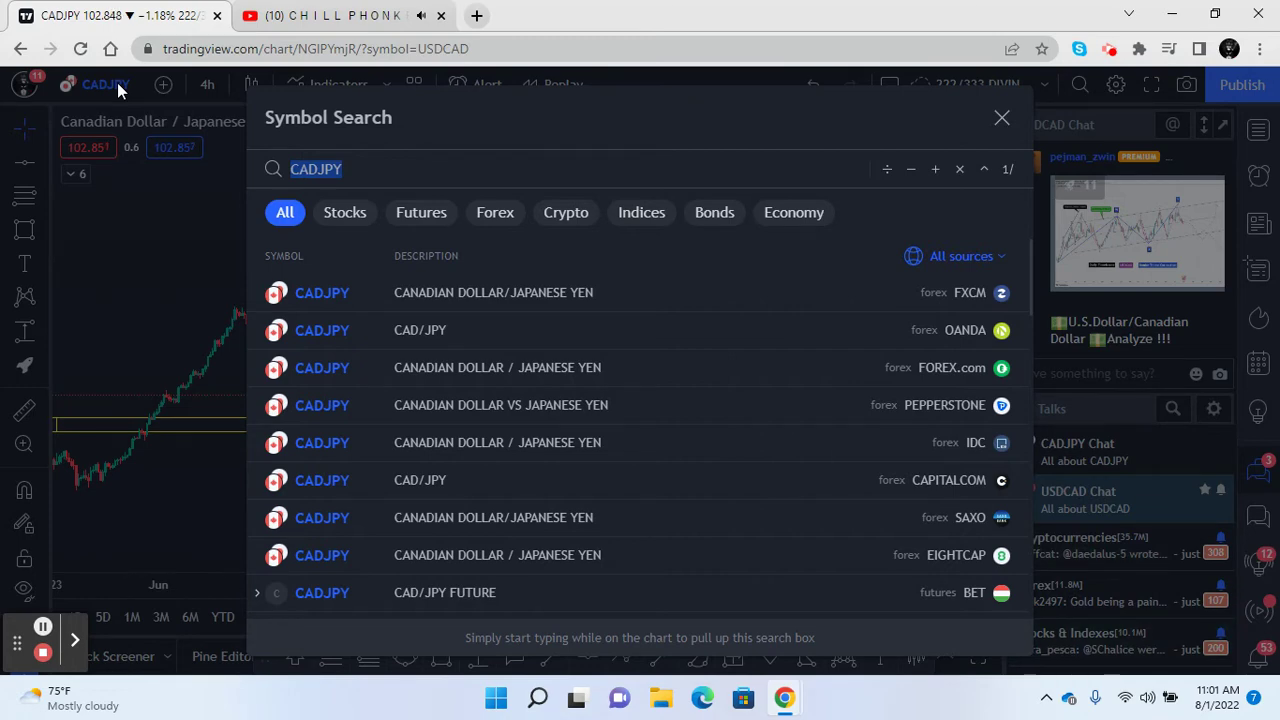
pyautogui.write('UR')
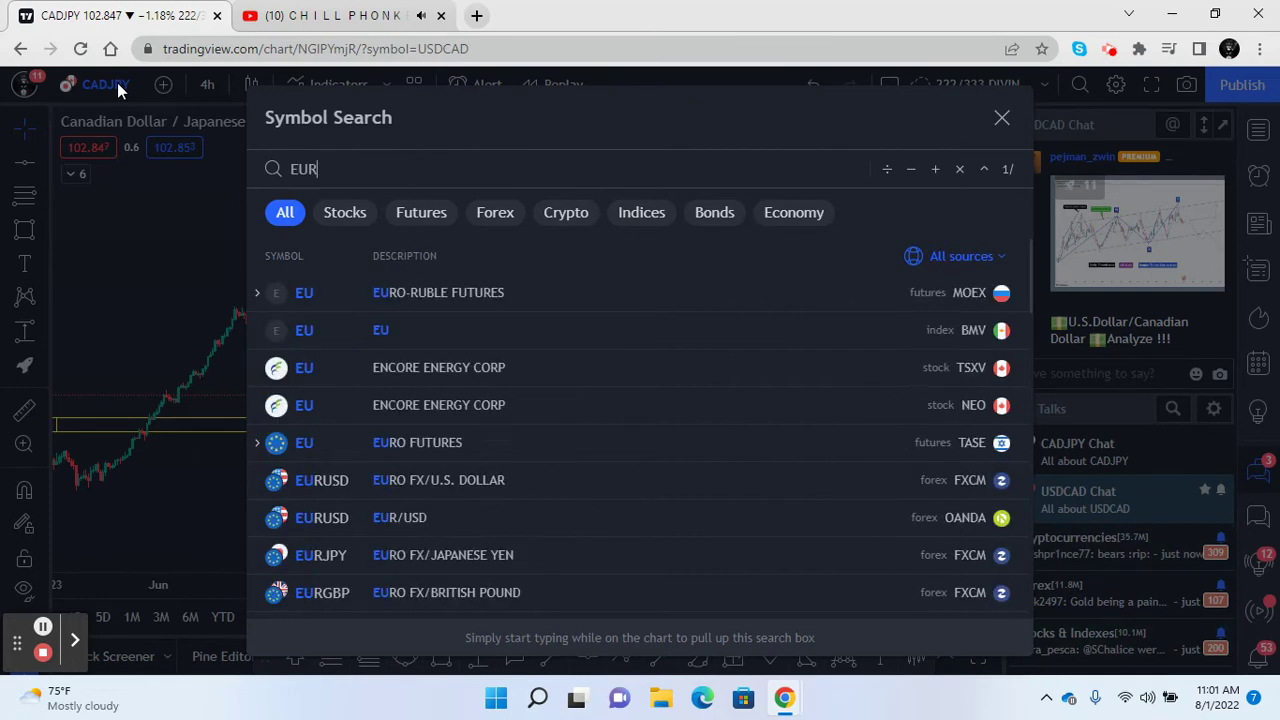
pyautogui.write('JPY')
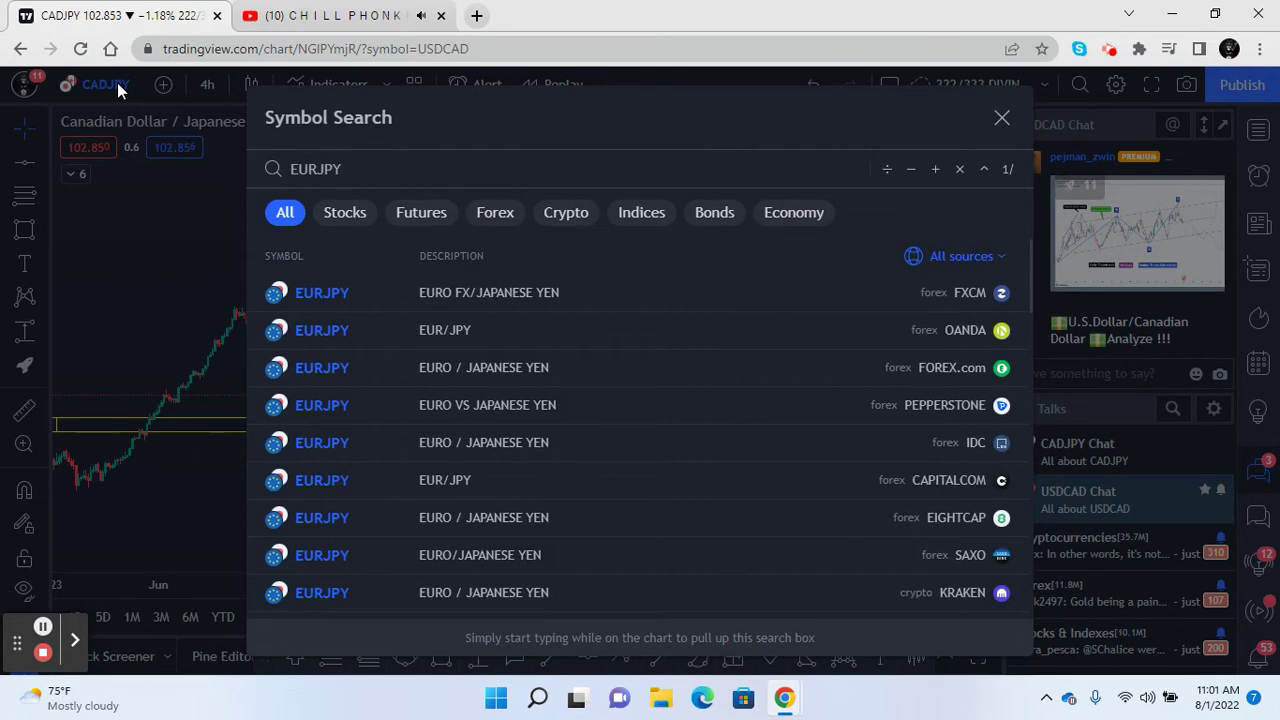
pyautogui.click(351, 293)
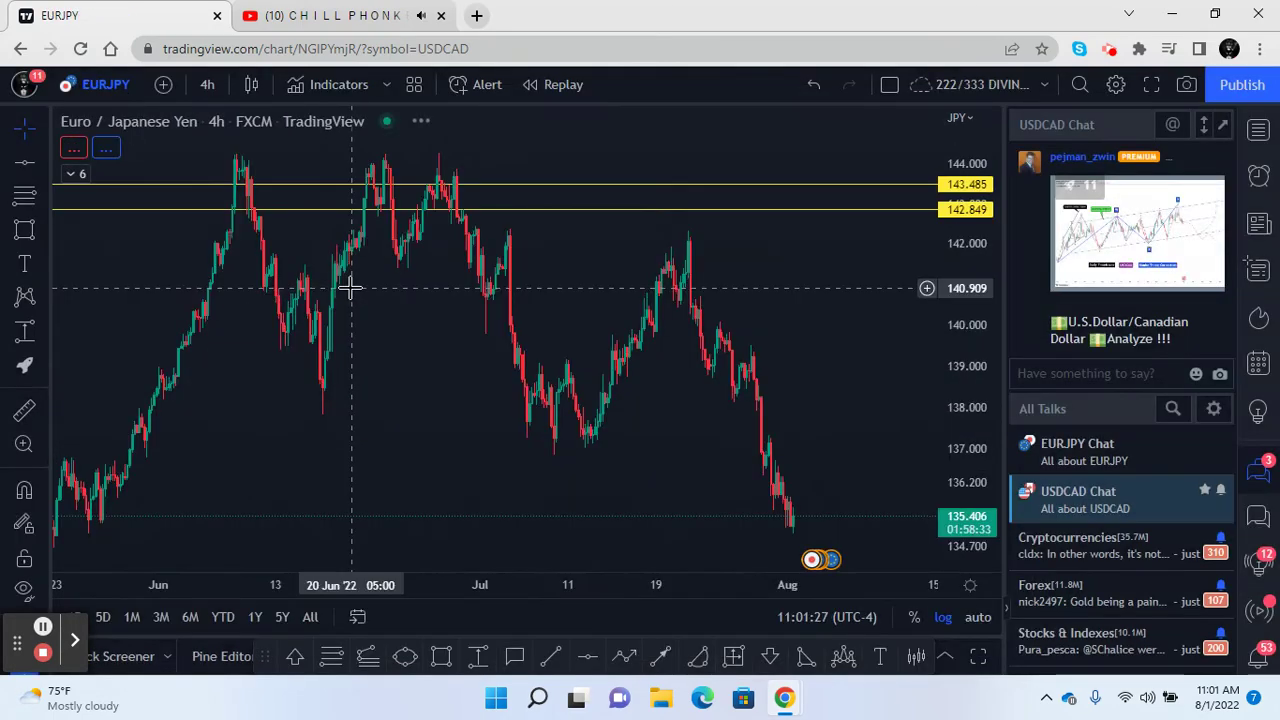
# Remove all old drawings from the EURJPY chart and show it in full screen
pyautogui.rightClick(818, 317)
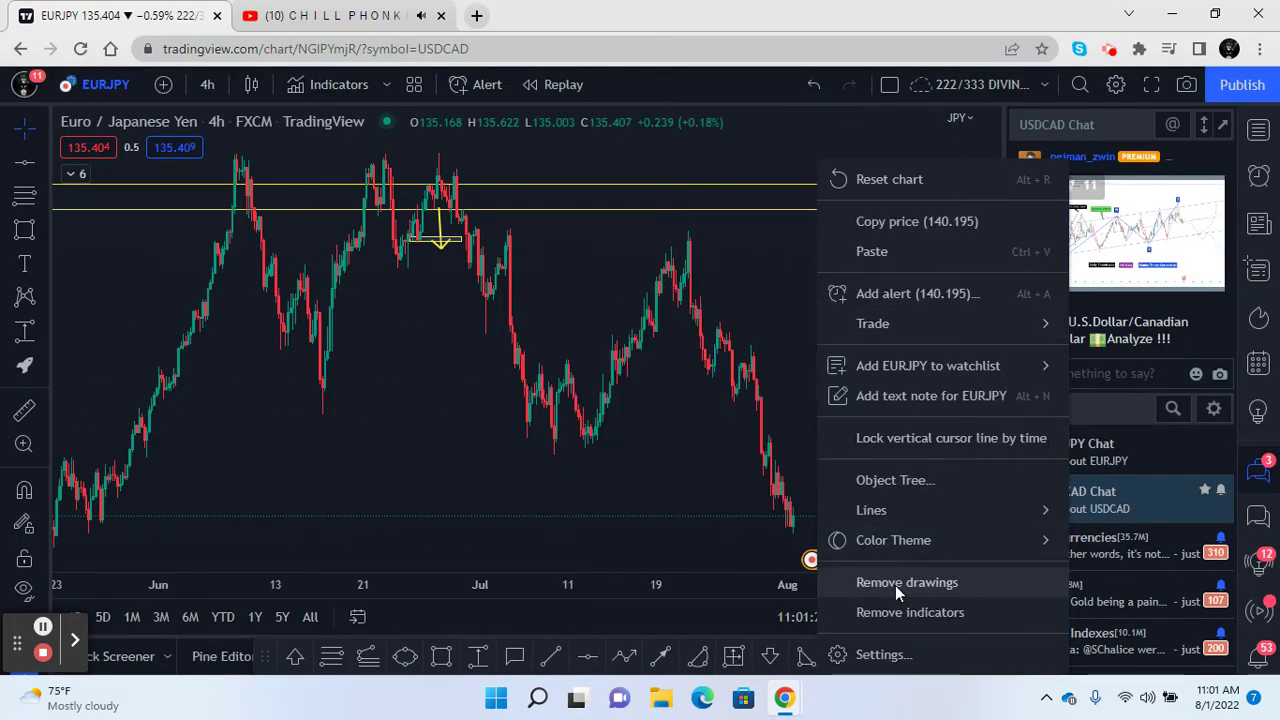
pyautogui.click(897, 586)
pyautogui.click(1151, 85)
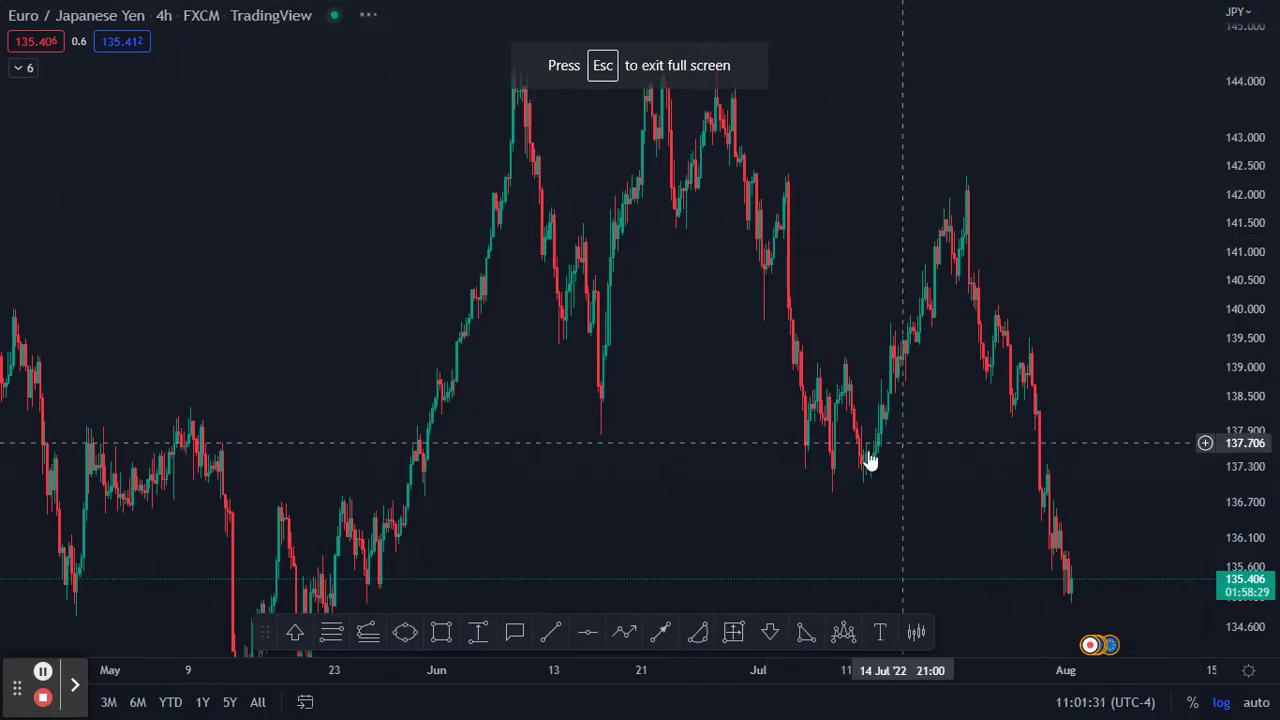
# Draw a yellow supply zone on EURJPY at the late-July swing high, from 139.453 down to about 139
pyautogui.moveTo(871, 443); pyautogui.dragTo(766, 371)
pyautogui.moveTo(1246, 68); pyautogui.dragTo(1244, 370)
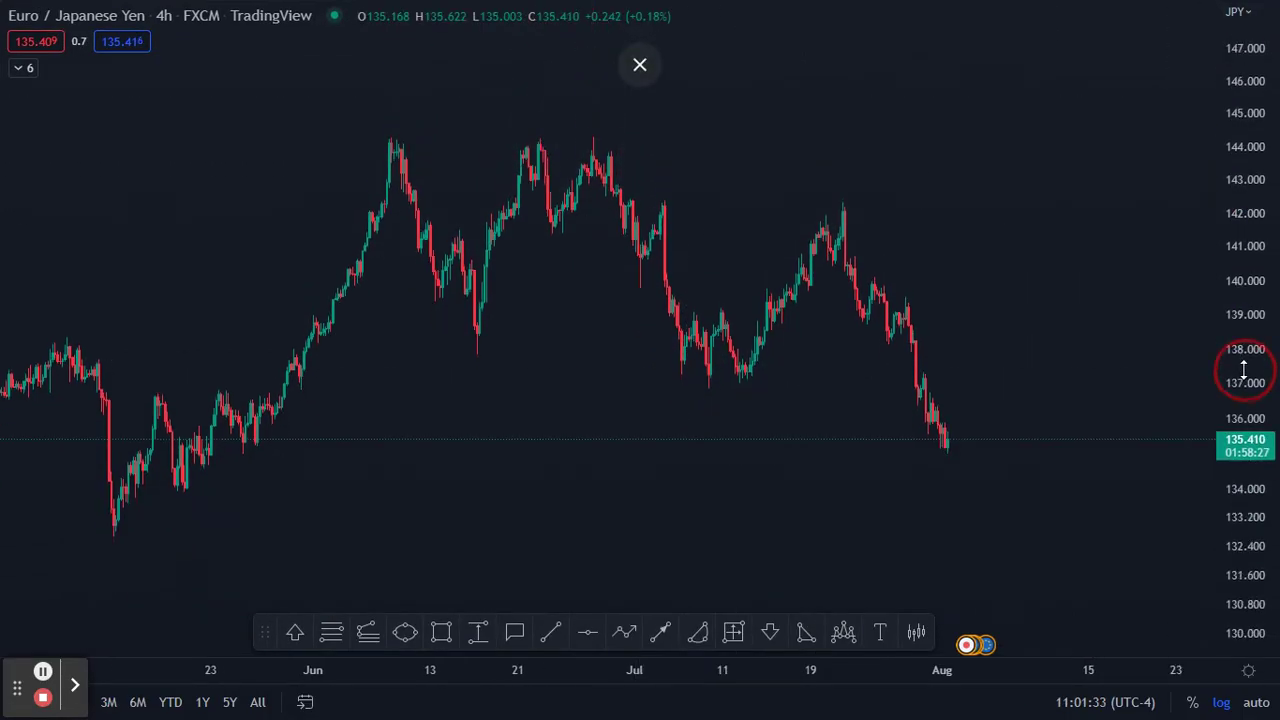
pyautogui.moveTo(989, 670); pyautogui.dragTo(877, 537)
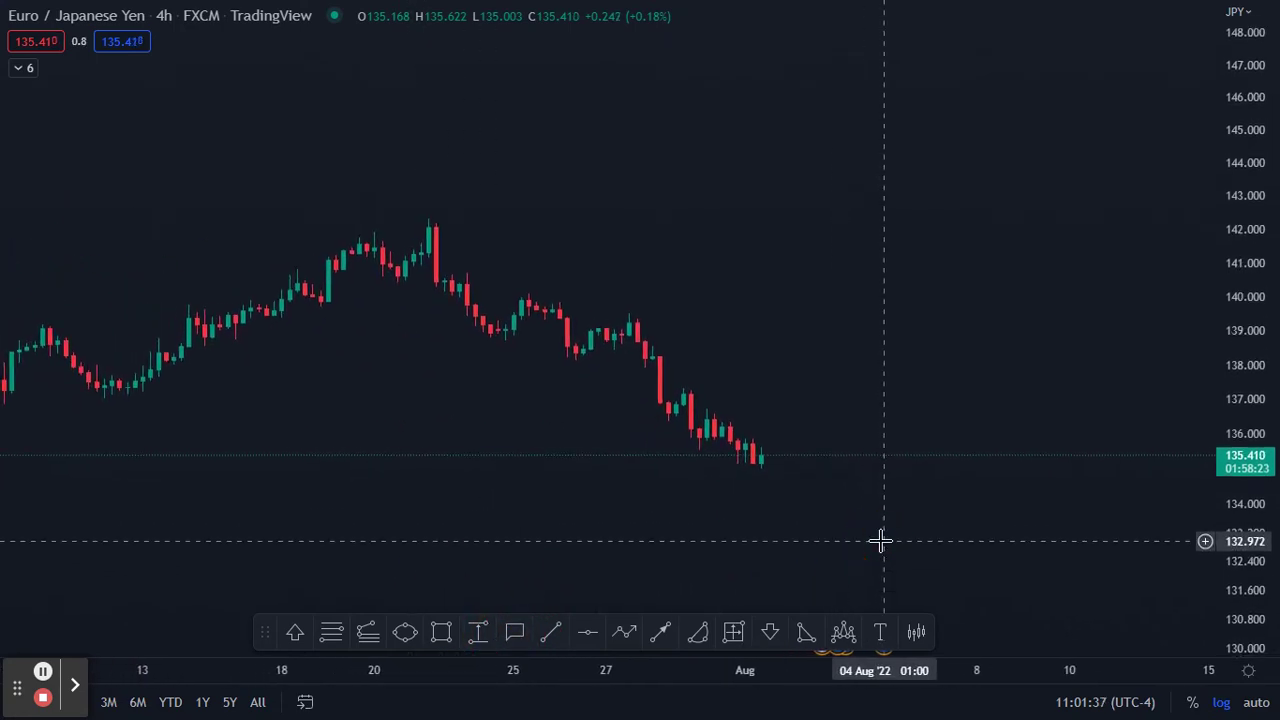
pyautogui.click(443, 645)
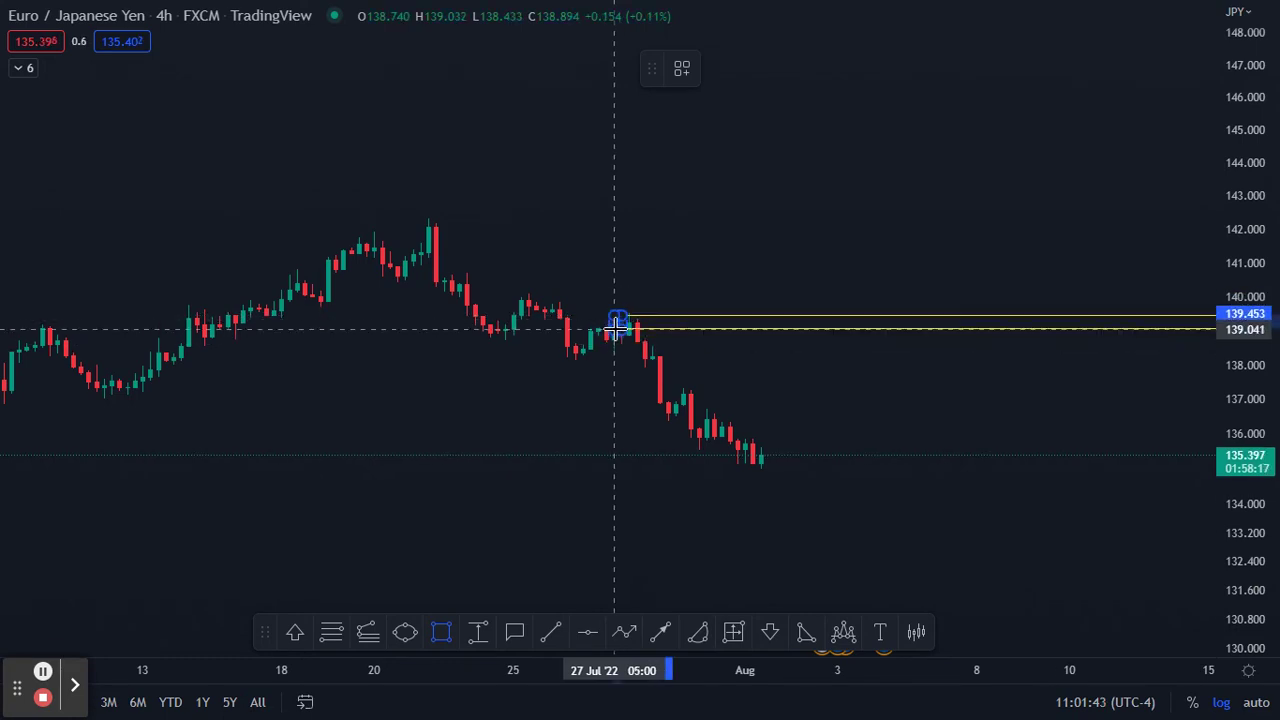
pyautogui.click(615, 333)
pyautogui.moveTo(626, 410); pyautogui.dragTo(451, 463)
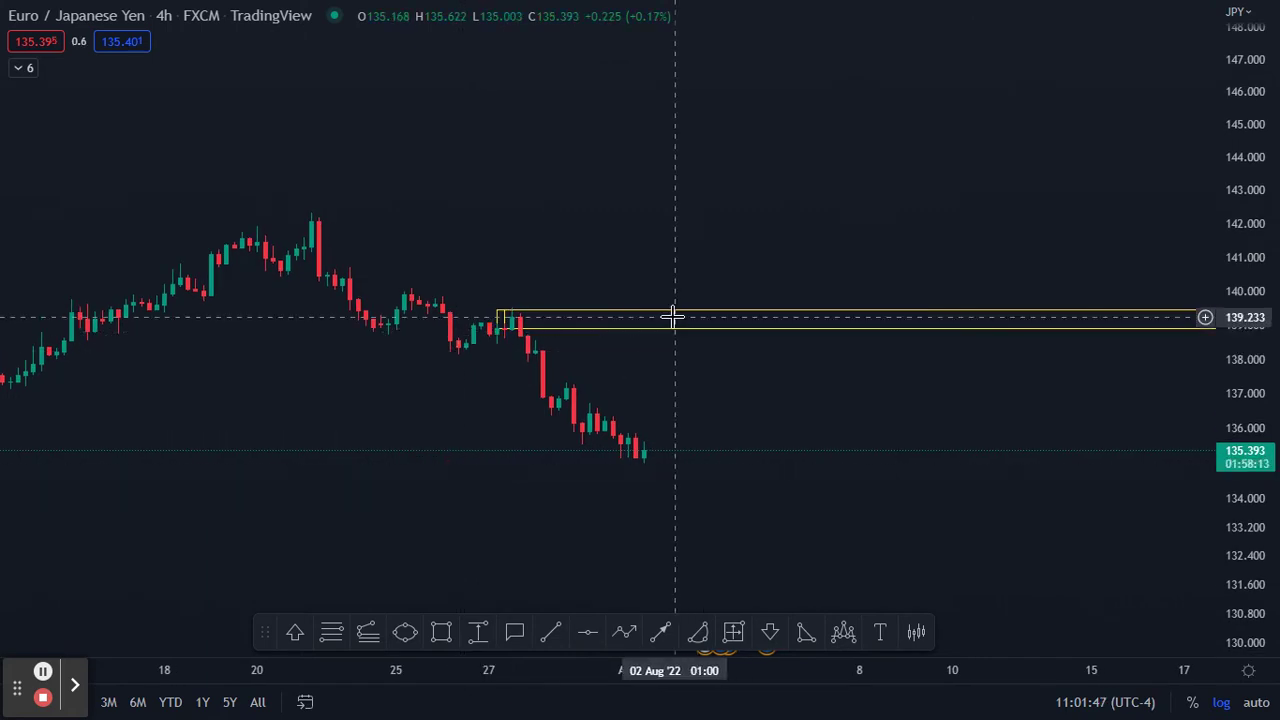
# Add a bold yellow text label reading "Supply" and place it inside the late-July supply zone
pyautogui.click(880, 635)
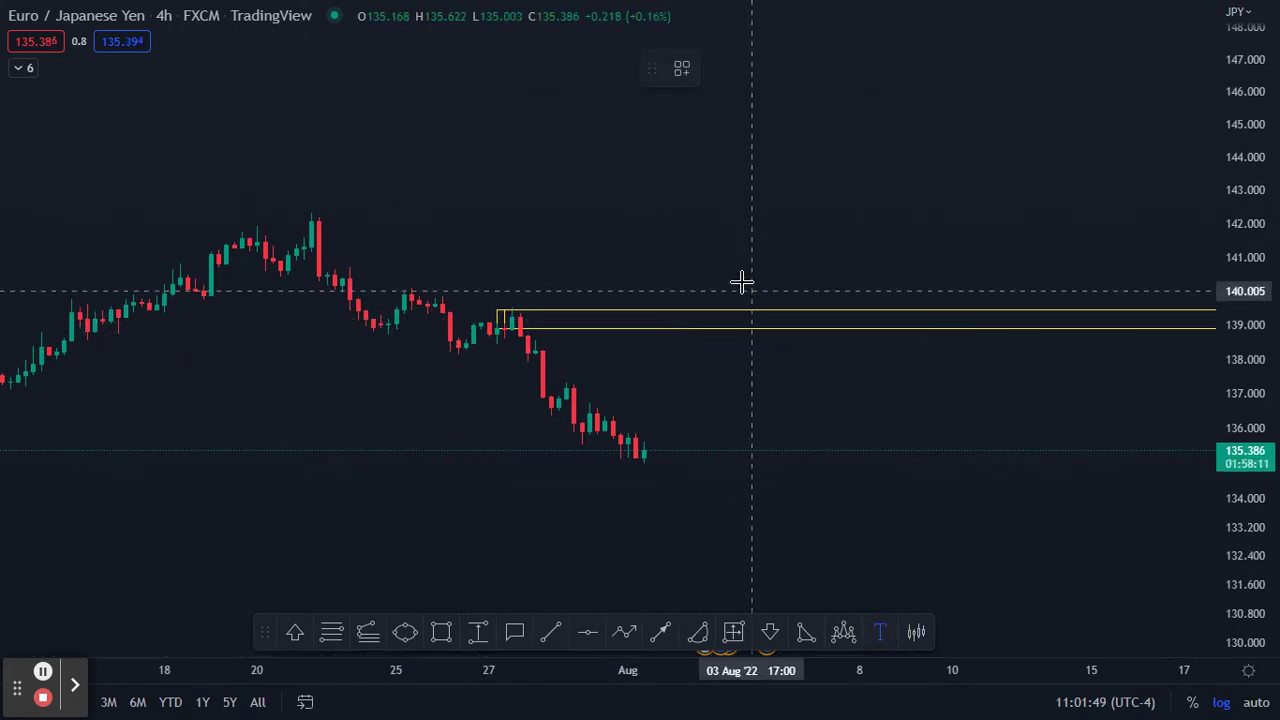
pyautogui.click(690, 325)
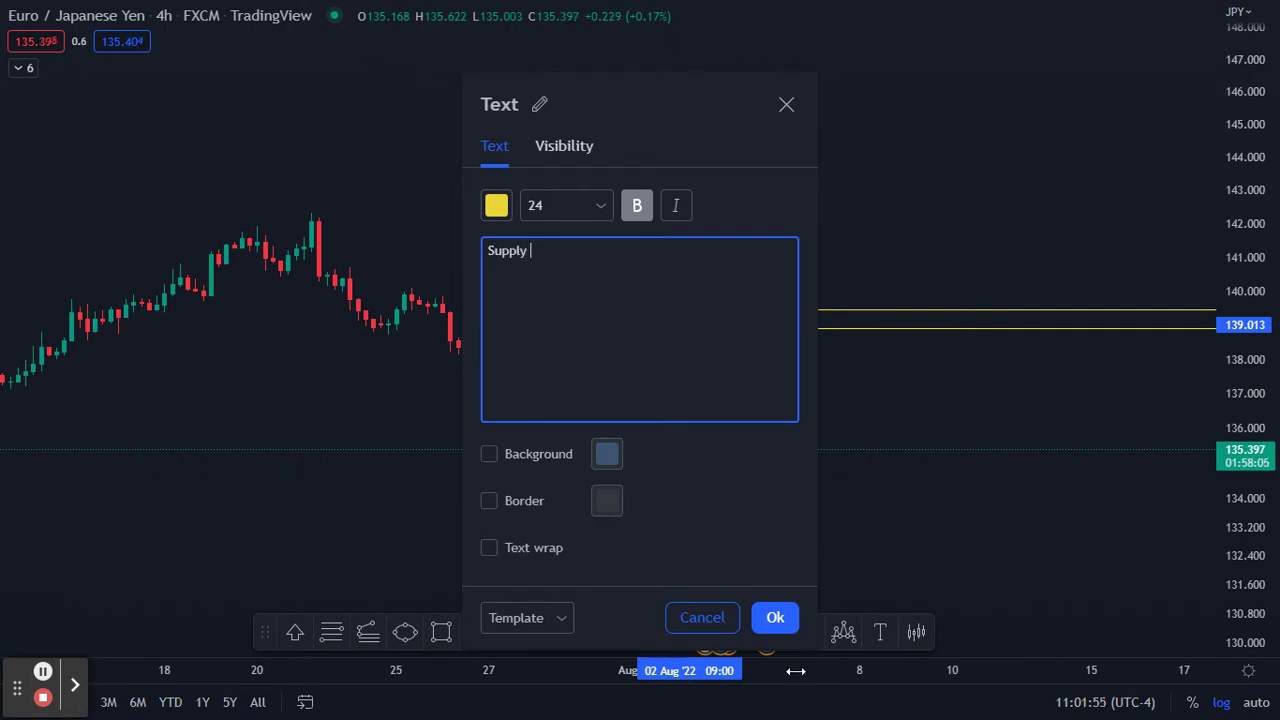
pyautogui.click(775, 620)
pyautogui.moveTo(726, 340); pyautogui.dragTo(566, 326)
pyautogui.click(686, 300)
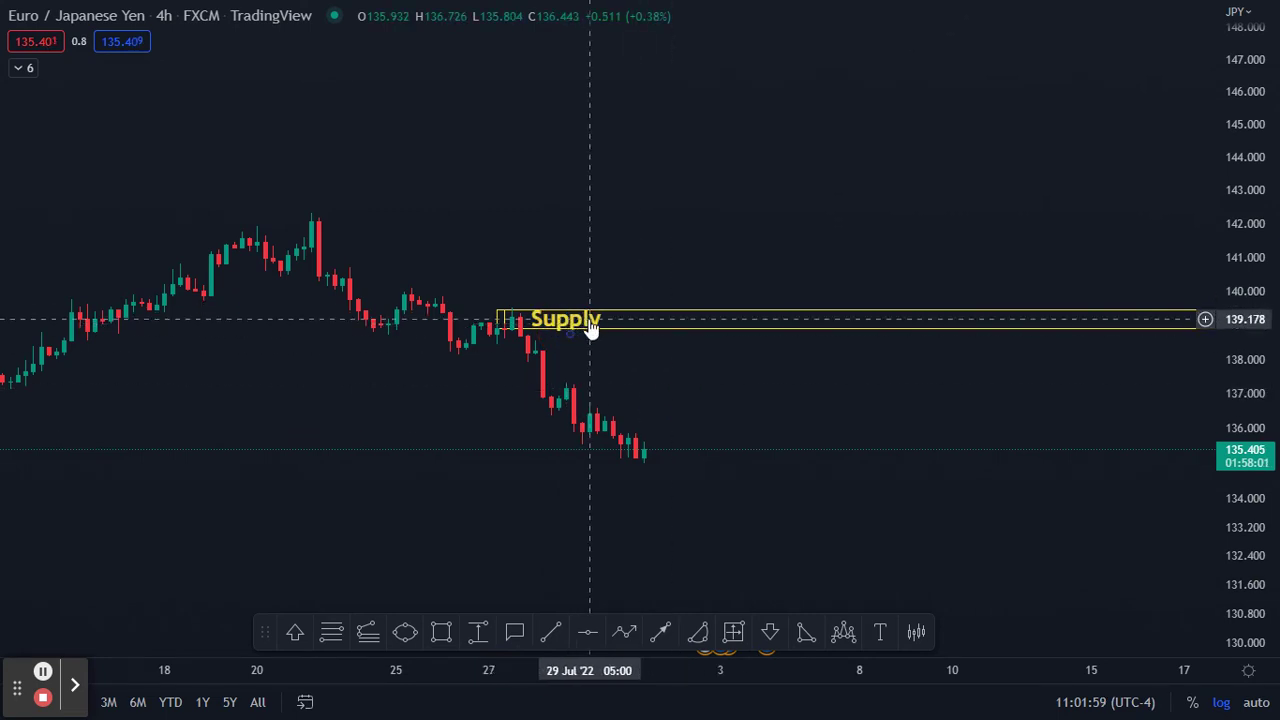
# Draw a second yellow zone over the 29 July candles, from 136.377 down to 135.890
pyautogui.moveTo(214, 672); pyautogui.dragTo(940, 709)
pyautogui.moveTo(950, 490); pyautogui.dragTo(703, 477)
pyautogui.moveTo(927, 669); pyautogui.dragTo(474, 645)
pyautogui.moveTo(345, 463); pyautogui.dragTo(1020, 483)
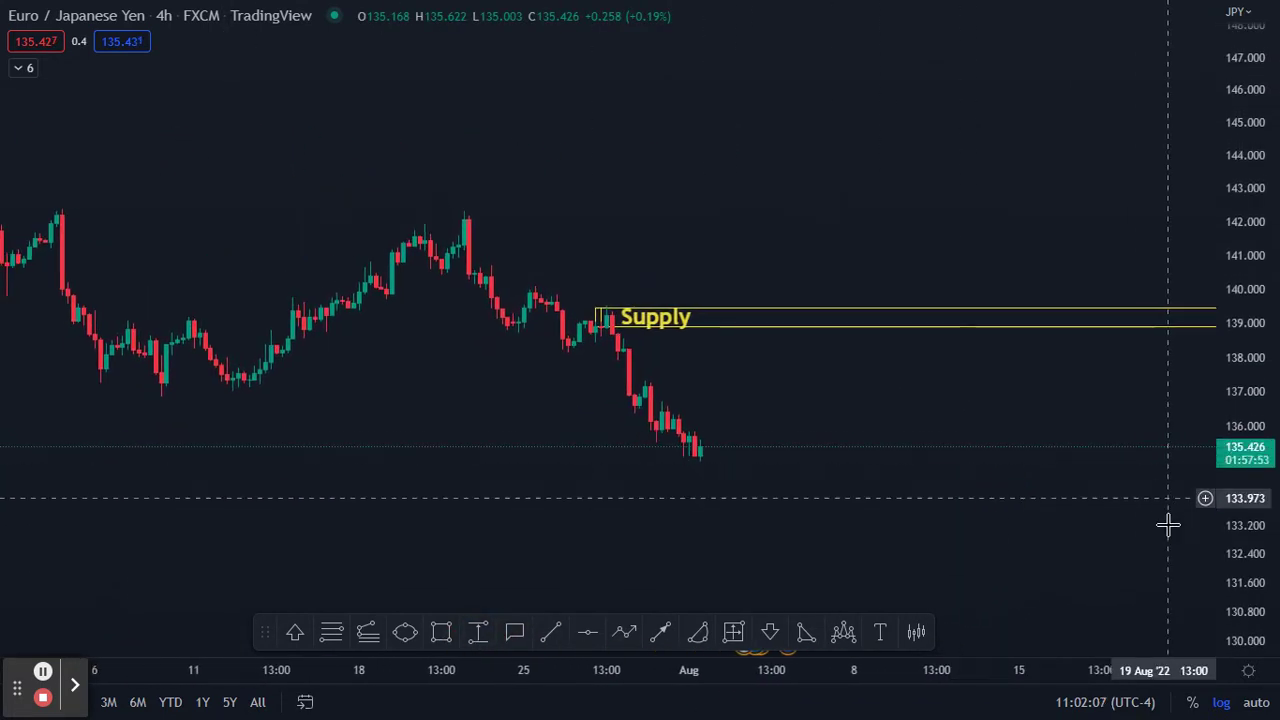
pyautogui.moveTo(1258, 569); pyautogui.dragTo(1244, 468)
pyautogui.click(764, 506)
pyautogui.moveTo(581, 546); pyautogui.dragTo(491, 532)
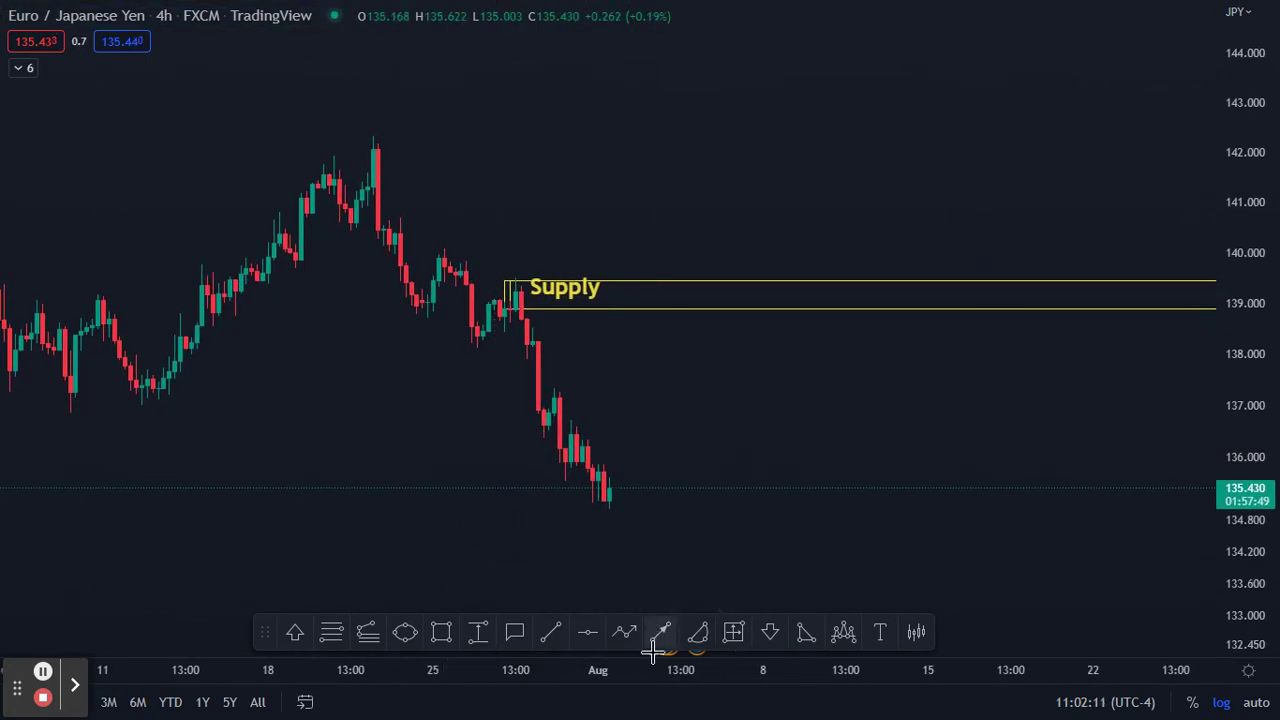
pyautogui.moveTo(635, 670); pyautogui.dragTo(194, 677)
pyautogui.moveTo(249, 534); pyautogui.dragTo(777, 516)
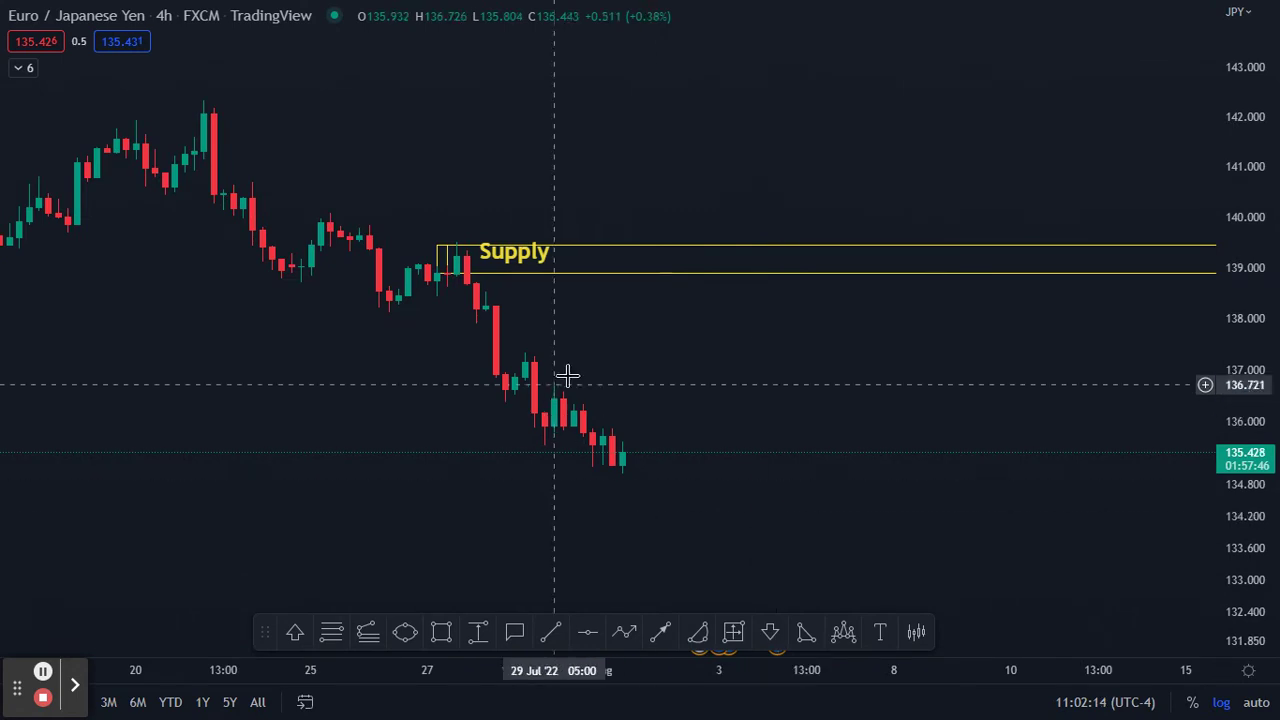
pyautogui.click(447, 630)
pyautogui.click(557, 402)
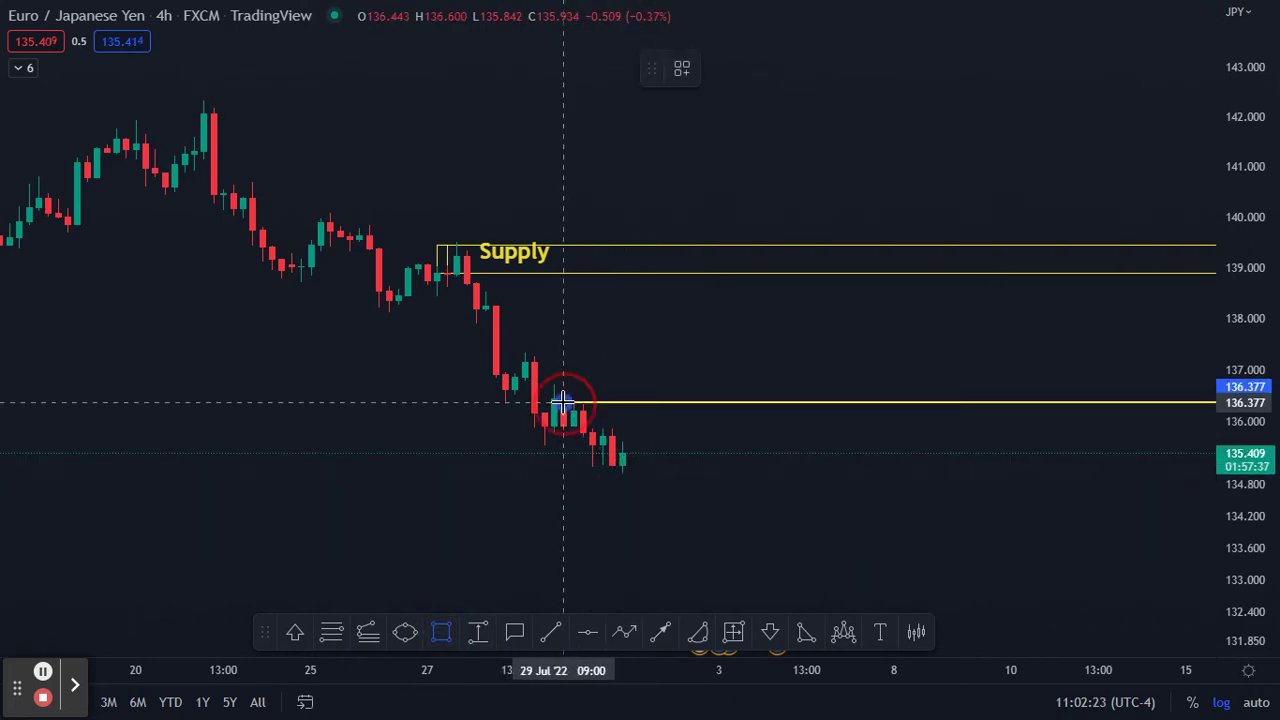
pyautogui.click(557, 428)
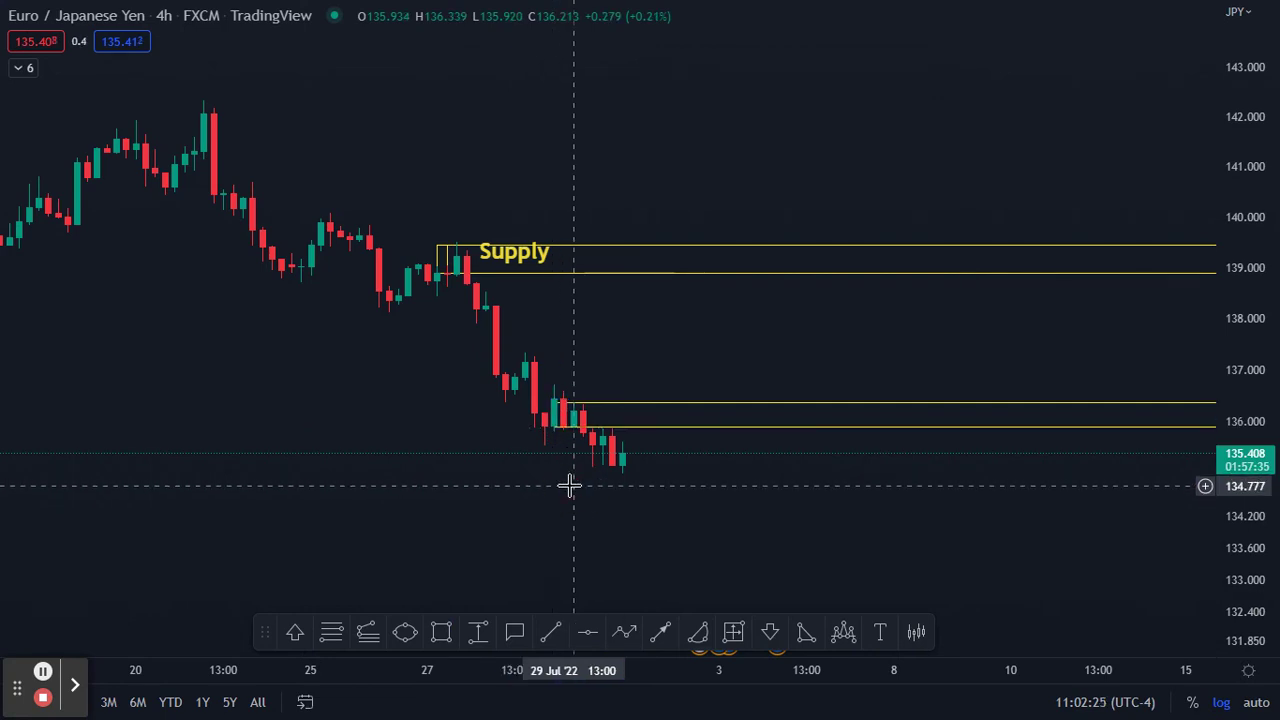
# Move the 29 July zone up to the swing high near 137.3, then back down to about 136.3–135.9 with a slightly earlier start
pyautogui.click(610, 435)
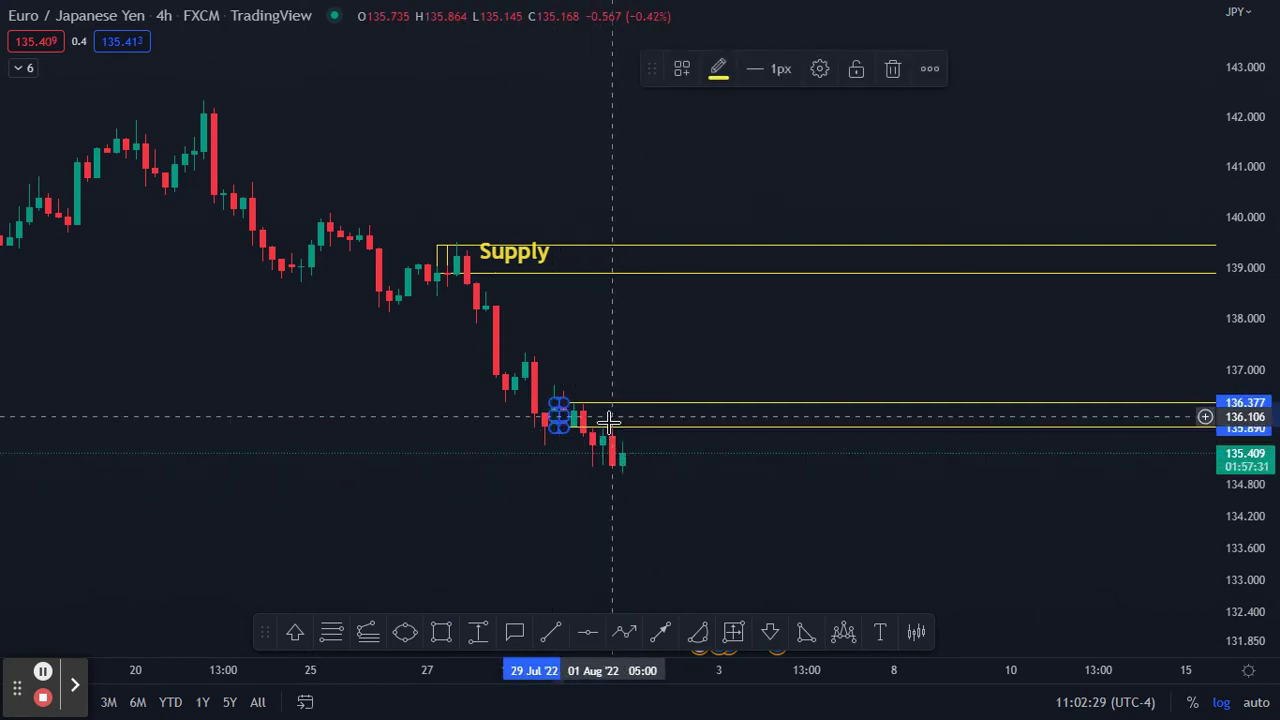
pyautogui.click(599, 416)
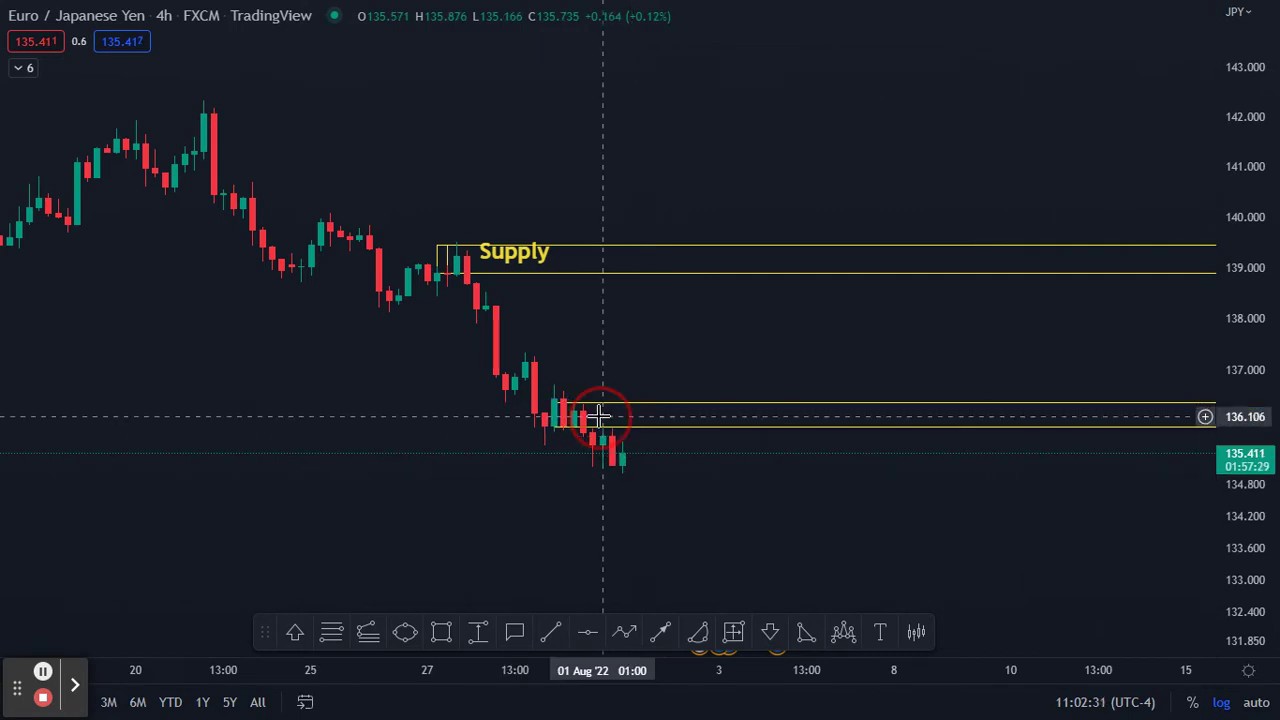
pyautogui.click(596, 414)
pyautogui.moveTo(596, 414); pyautogui.dragTo(536, 377)
pyautogui.click(505, 433)
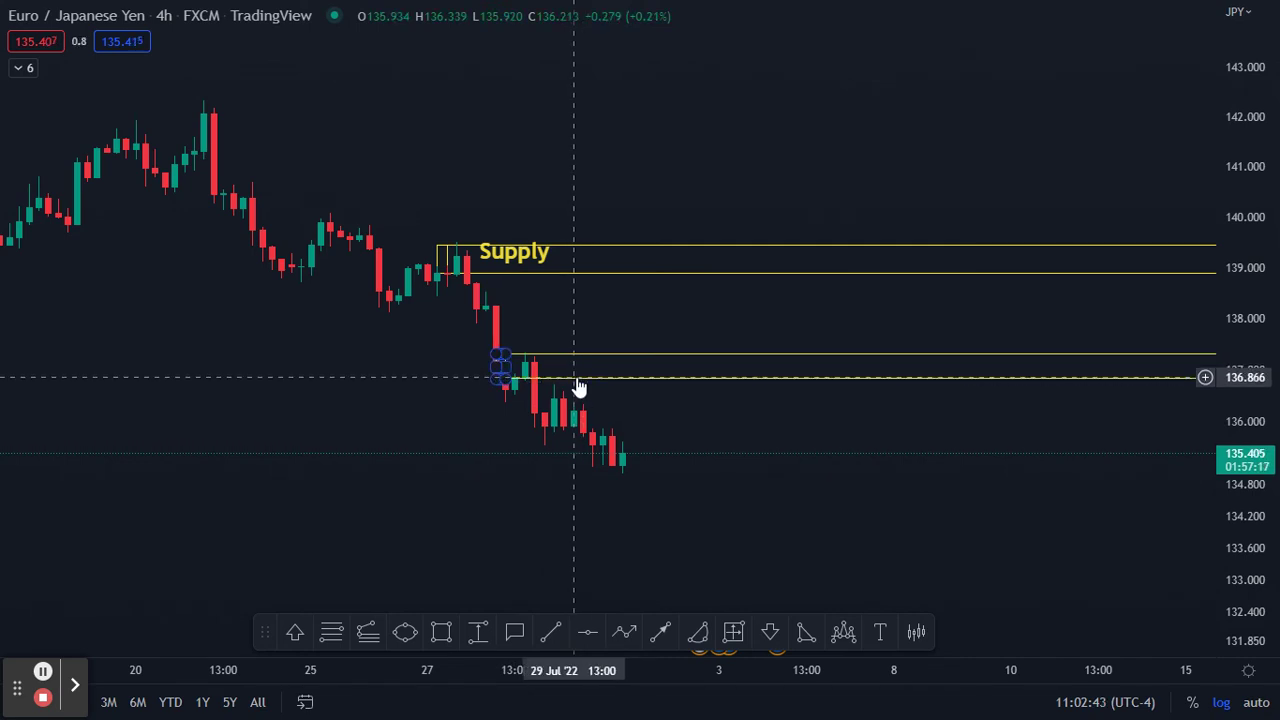
pyautogui.moveTo(586, 387); pyautogui.dragTo(614, 429)
pyautogui.click(620, 491)
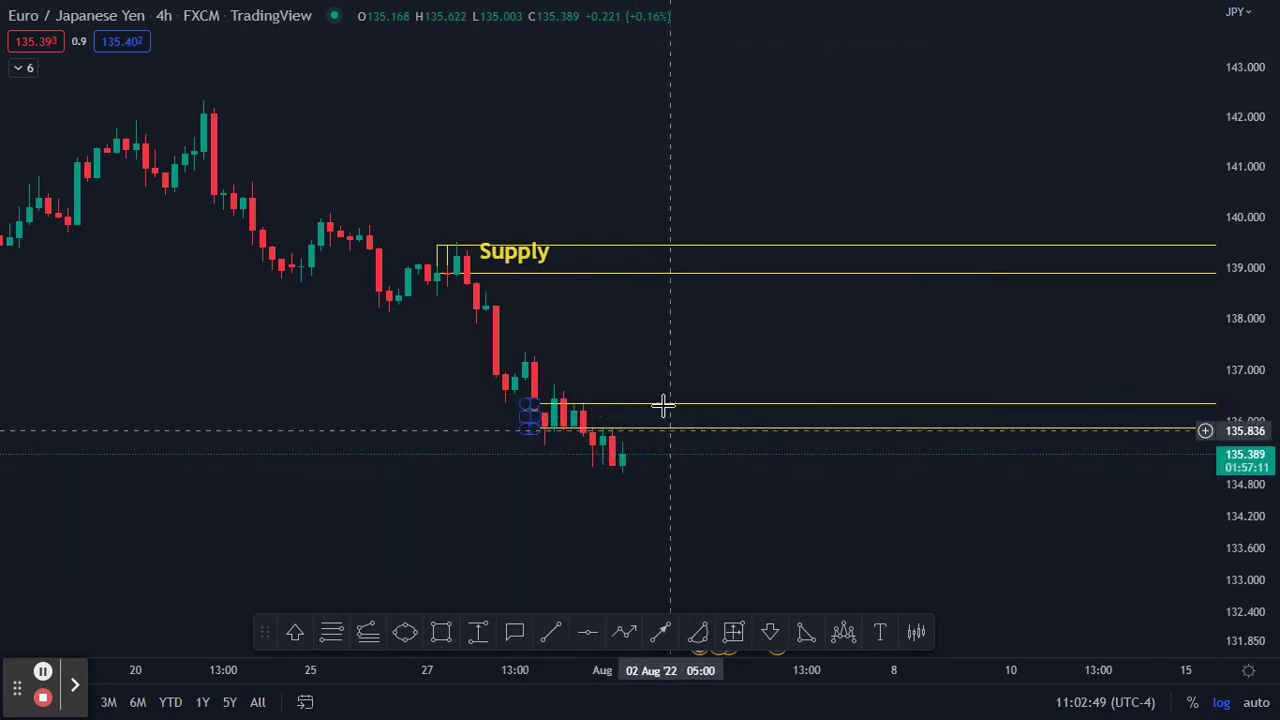
# Draw a yellow zone around the mid-July swing low, from 137.685 down to about 137.1
pyautogui.moveTo(616, 527); pyautogui.dragTo(780, 507)
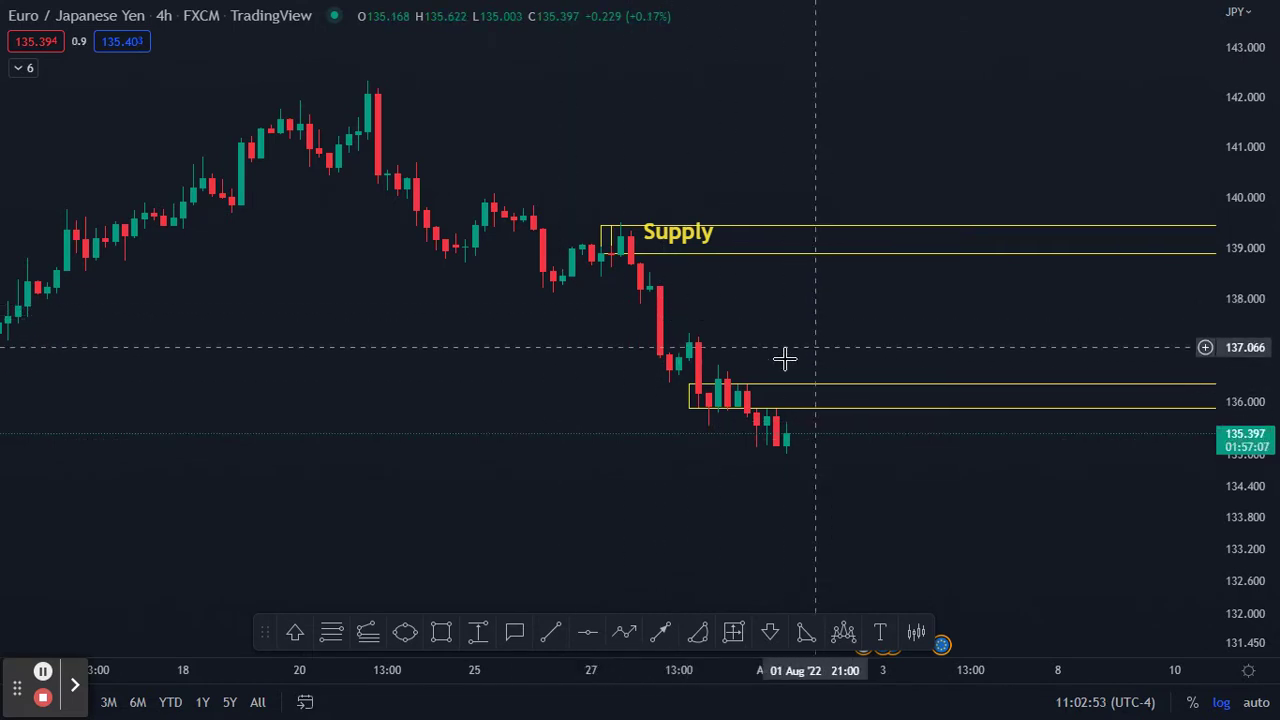
pyautogui.moveTo(475, 459); pyautogui.dragTo(516, 481)
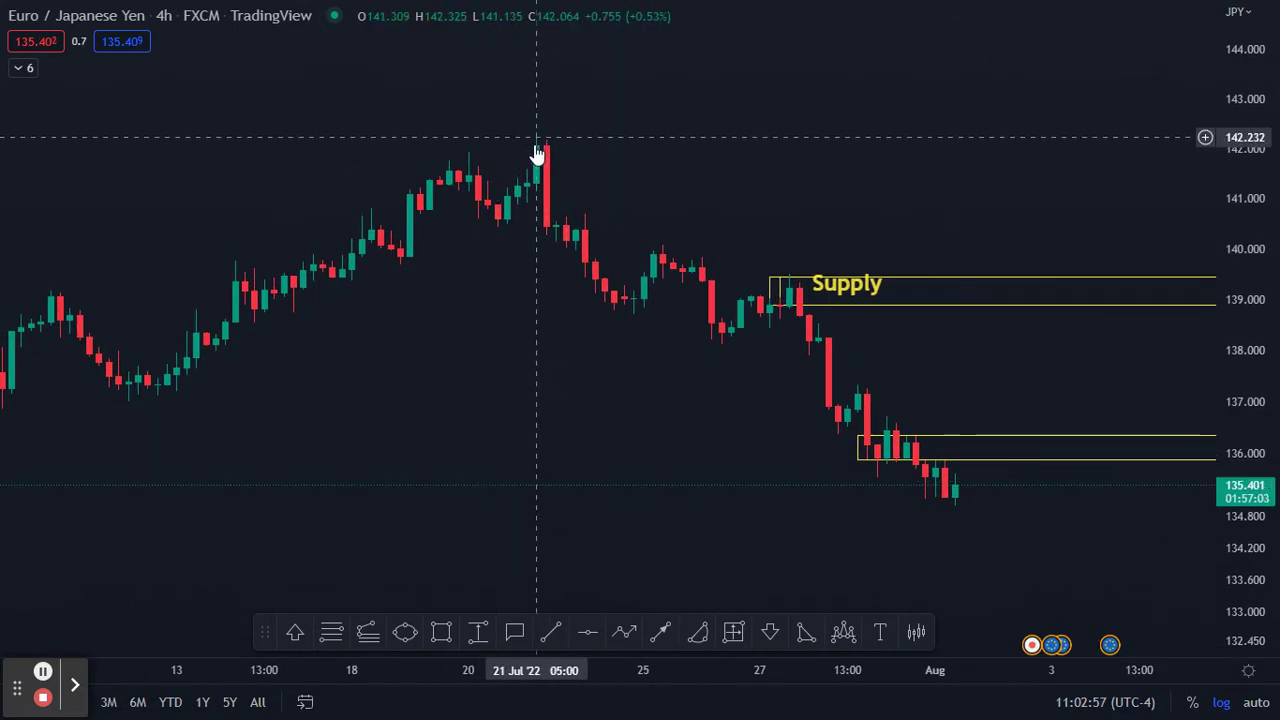
pyautogui.click(163, 380)
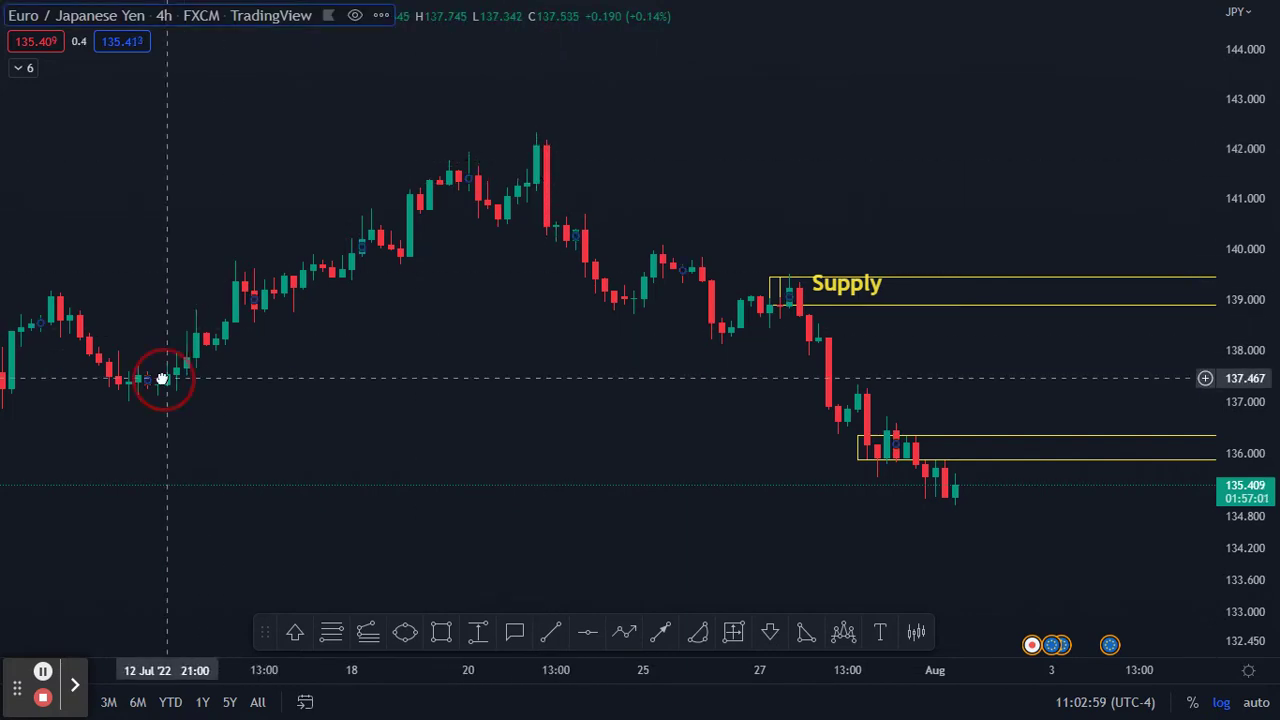
pyautogui.click(441, 632)
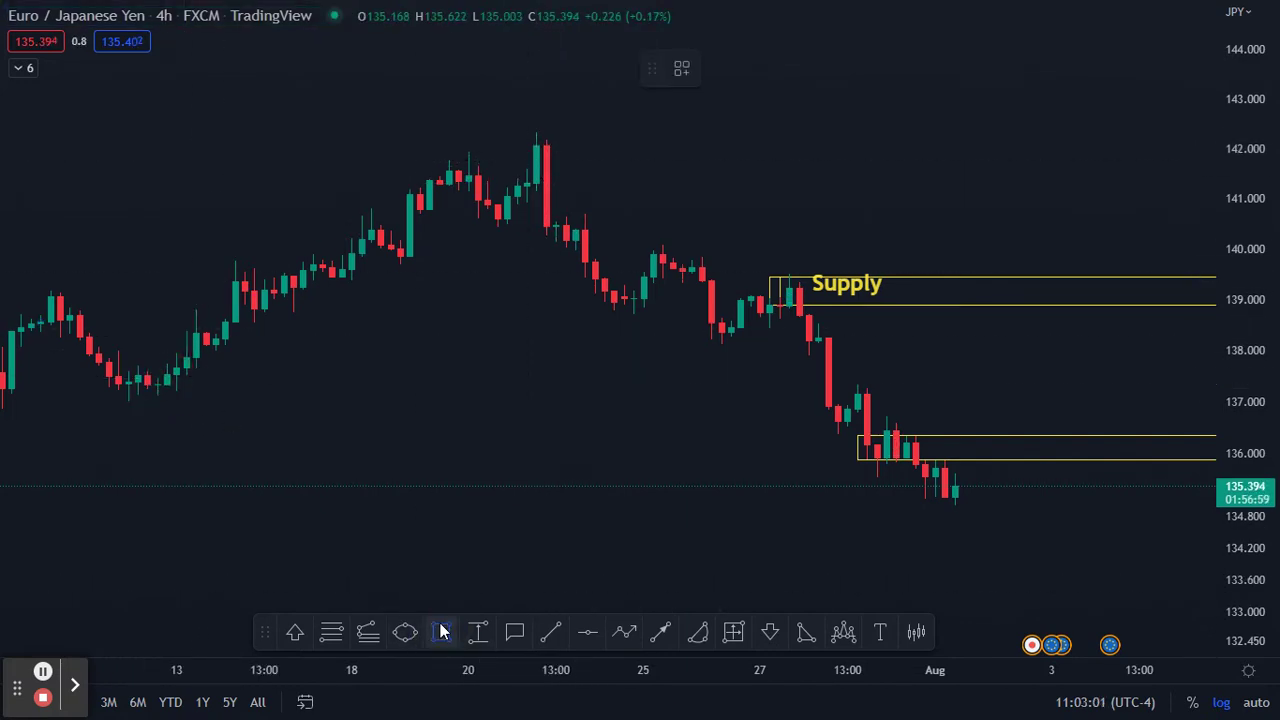
pyautogui.click(116, 367)
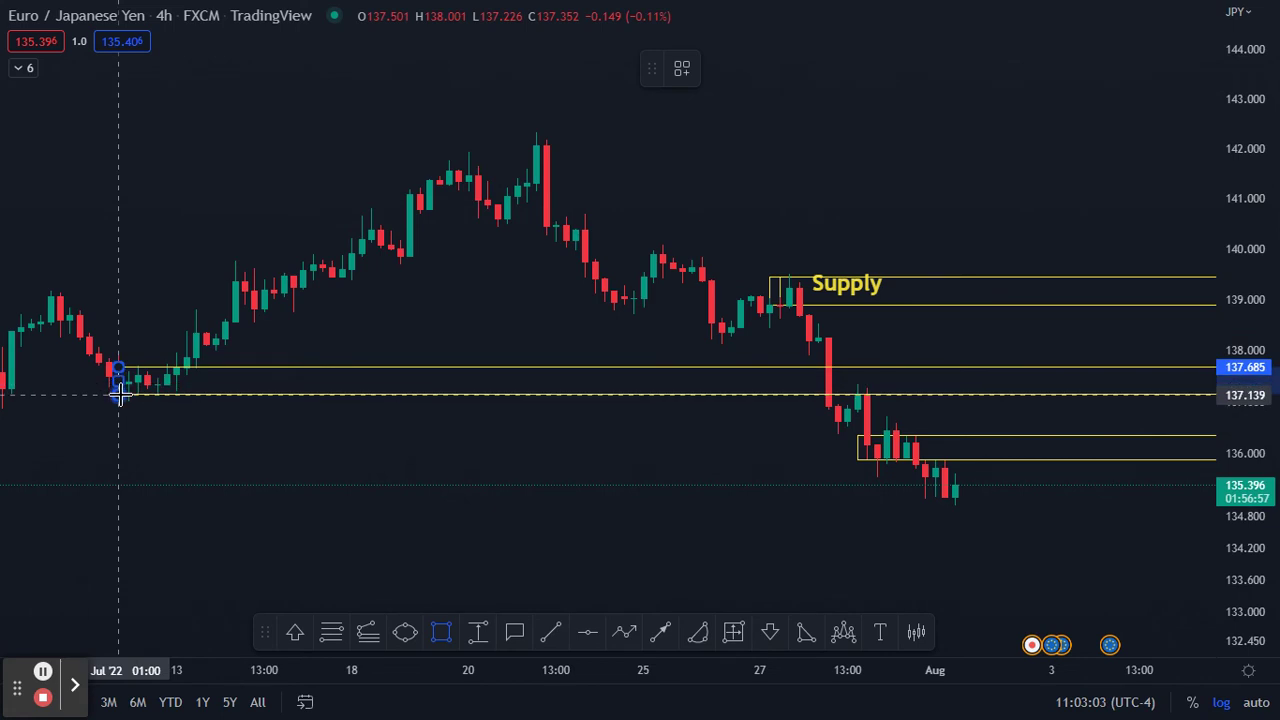
pyautogui.click(119, 395)
pyautogui.click(371, 520)
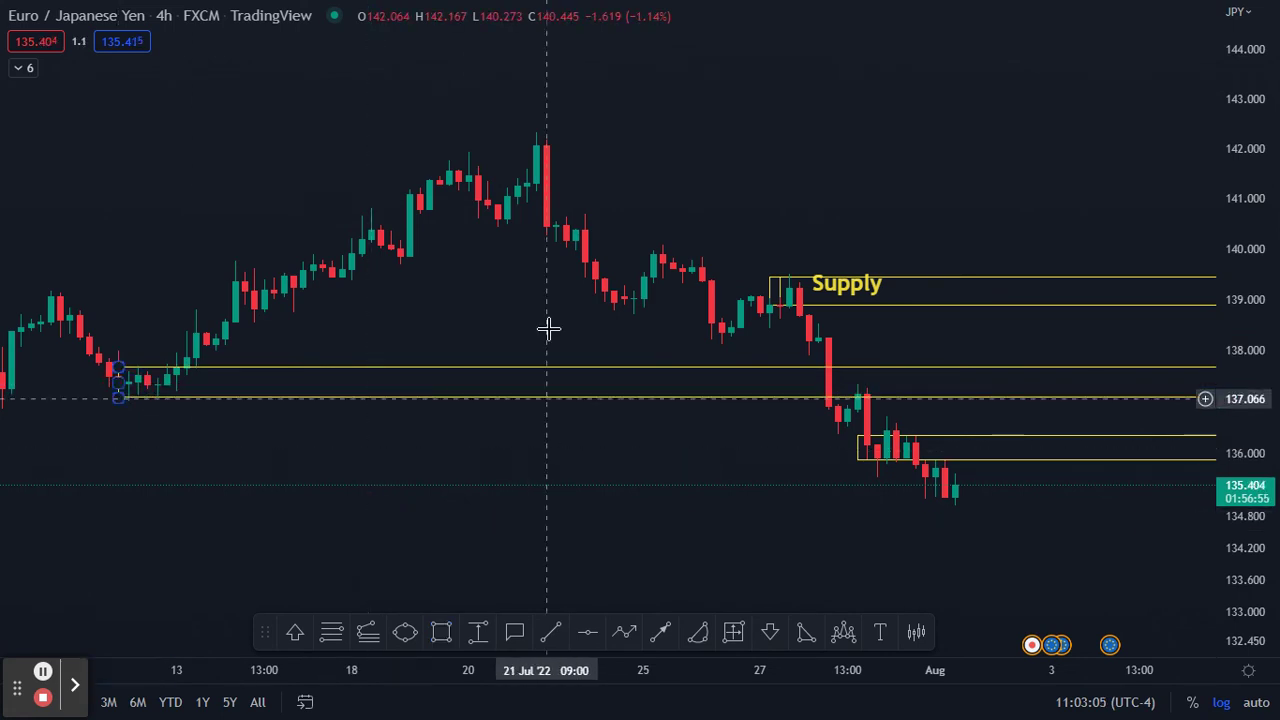
# Measure the price range beside the 21 July drop from 141.161 down to 137.248, and delete the measurement
pyautogui.moveTo(267, 500); pyautogui.dragTo(243, 500)
pyautogui.click(476, 634)
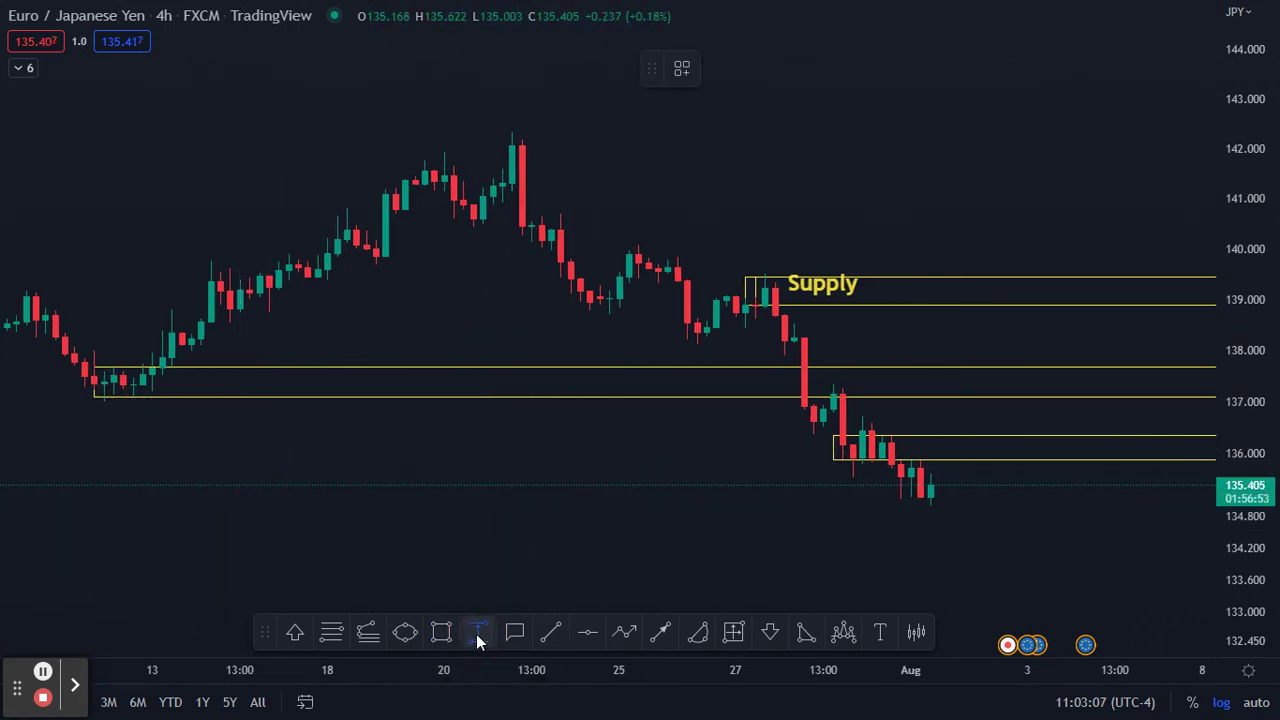
pyautogui.click(540, 190)
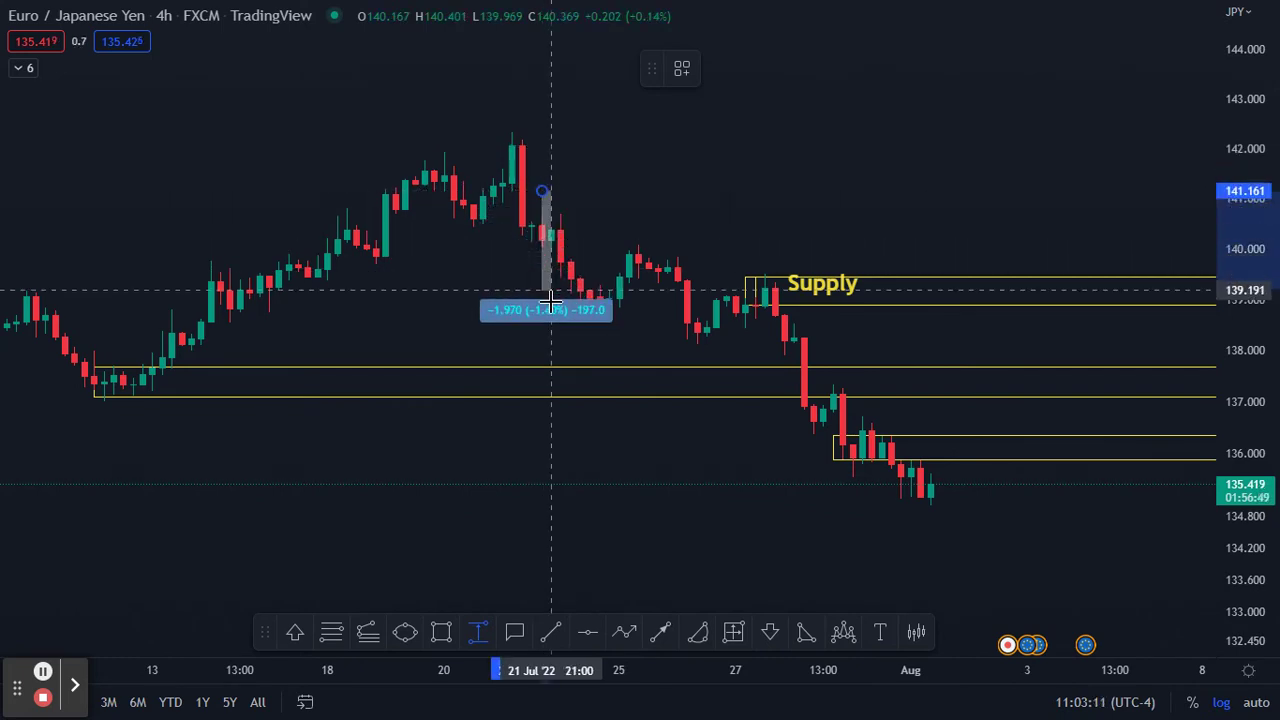
pyautogui.click(553, 390)
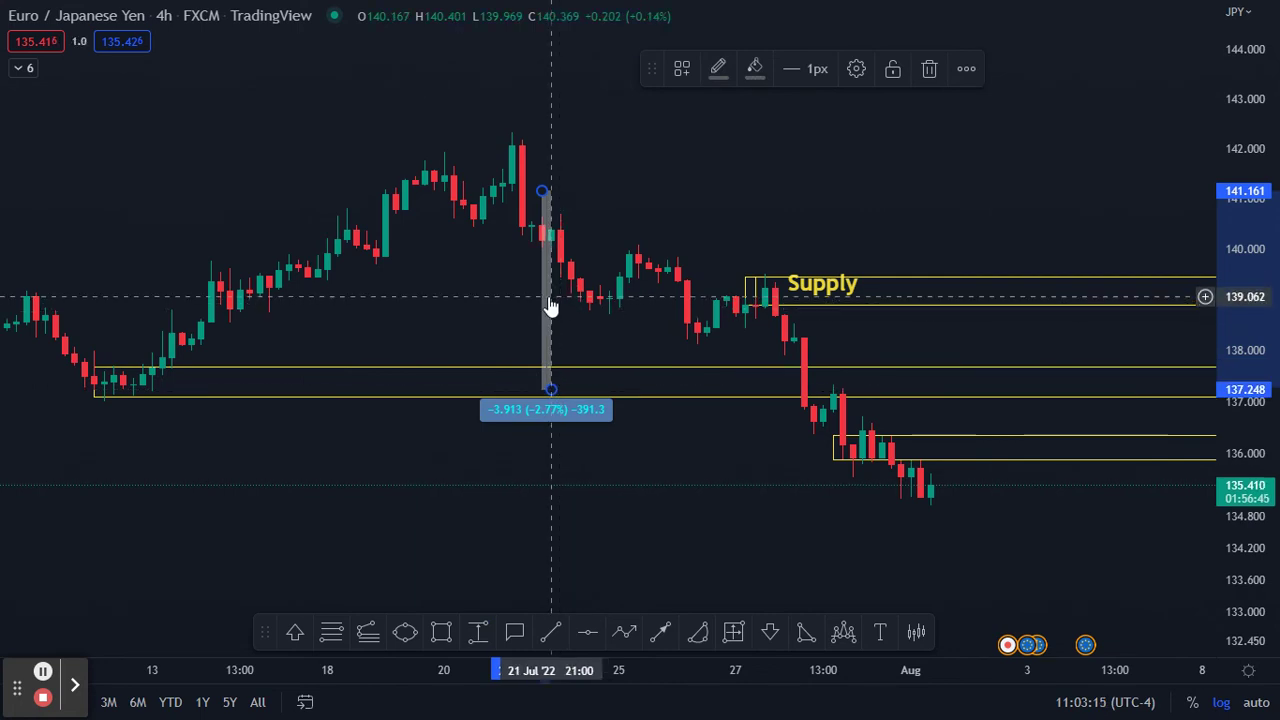
pyautogui.click(929, 68)
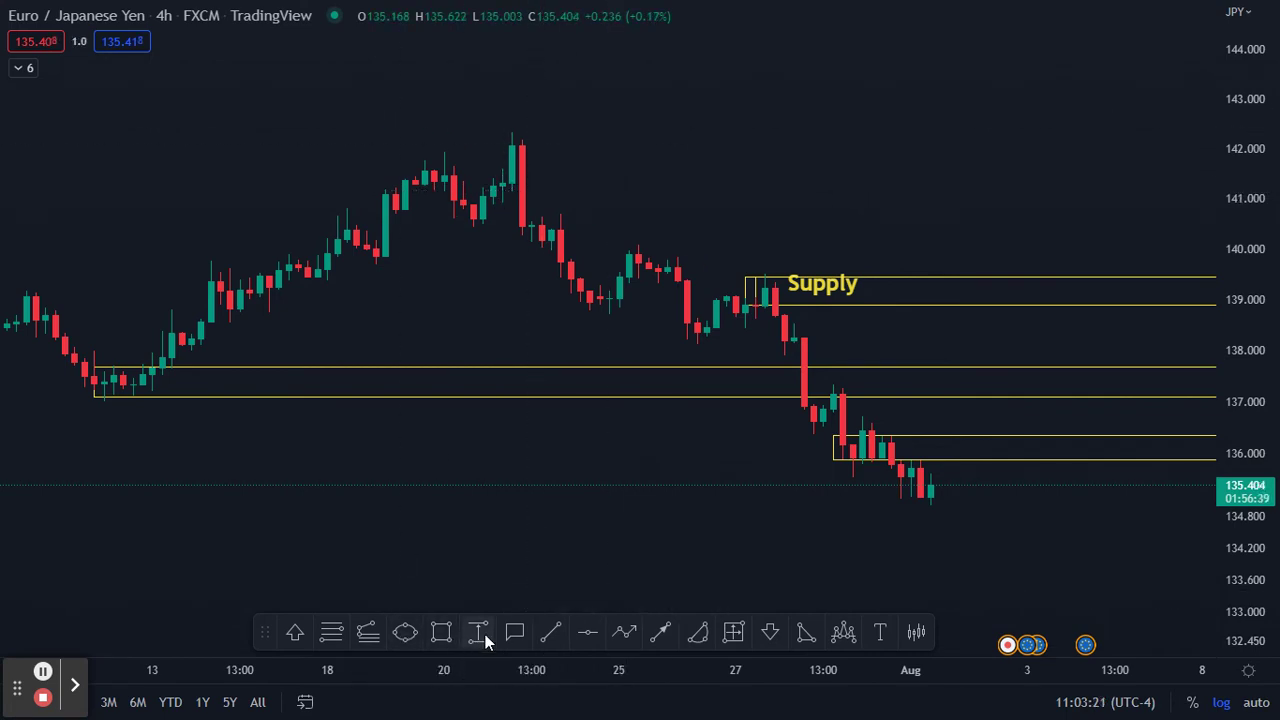
# Remove all drawings and draw a fresh yellow zone at the 21 July swing high, from 142.364 down to 141.180
pyautogui.rightClick(668, 446)
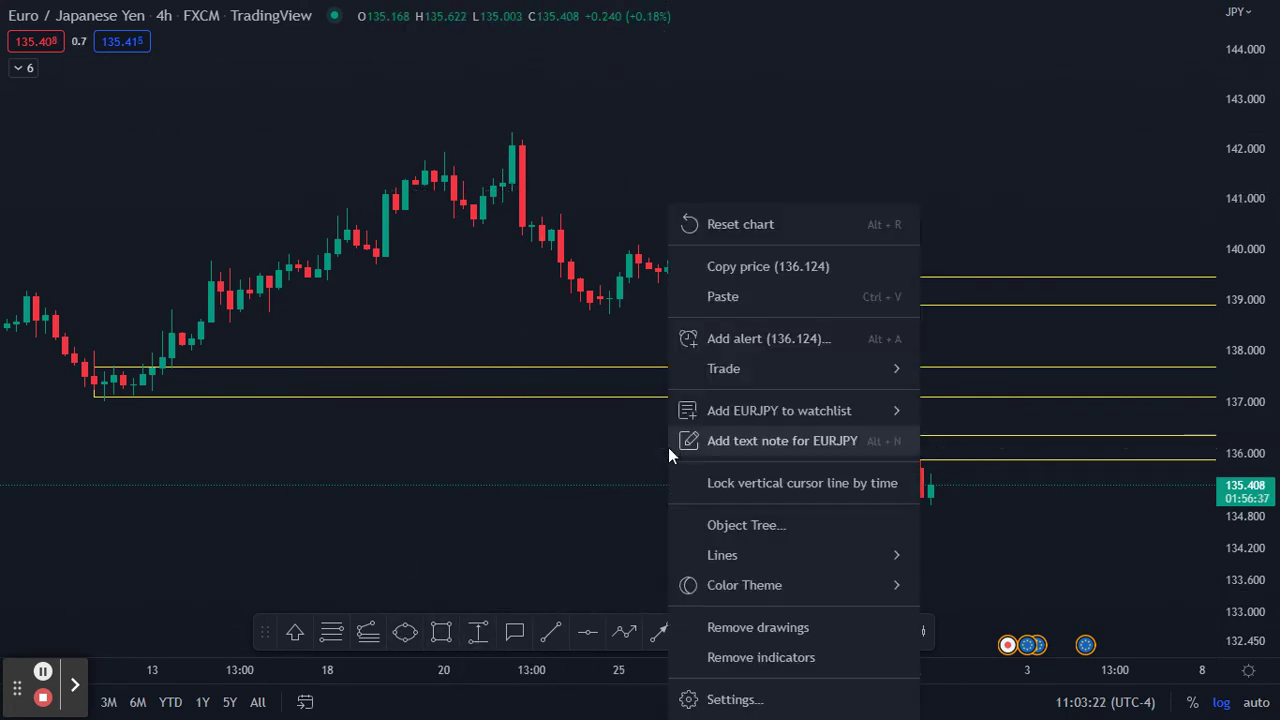
pyautogui.click(791, 627)
pyautogui.click(435, 636)
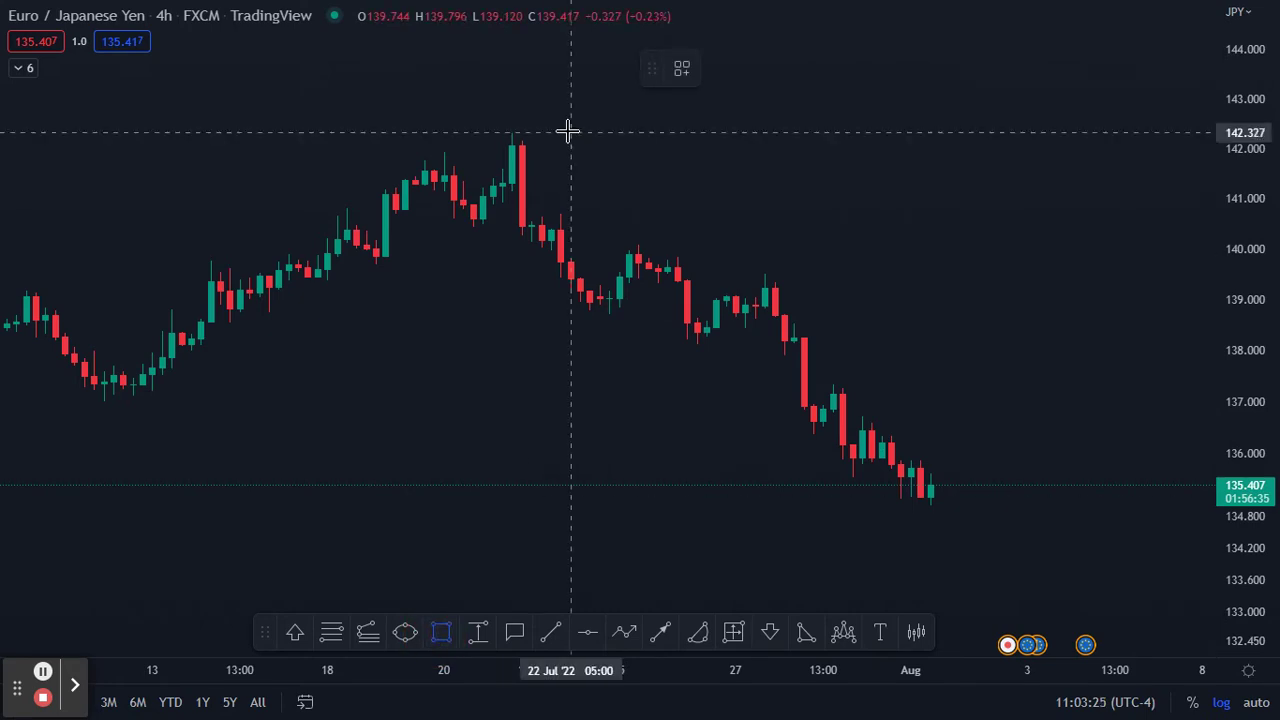
pyautogui.click(502, 130)
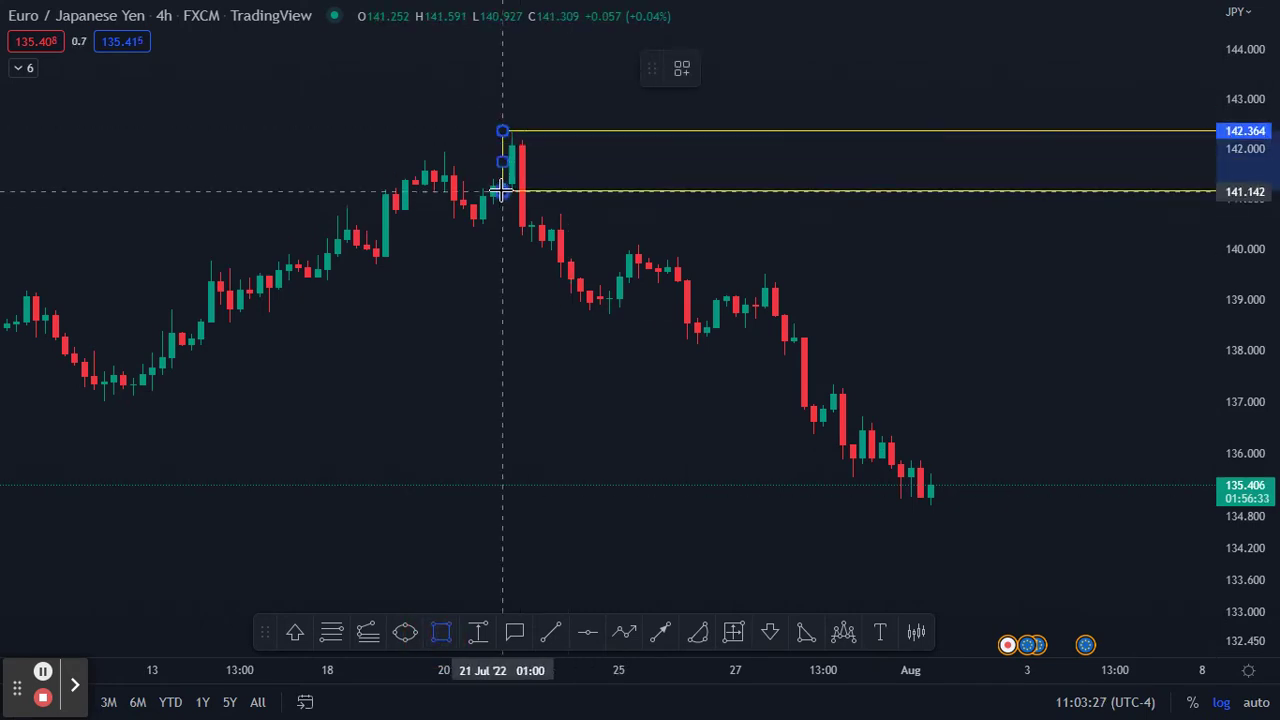
pyautogui.click(500, 188)
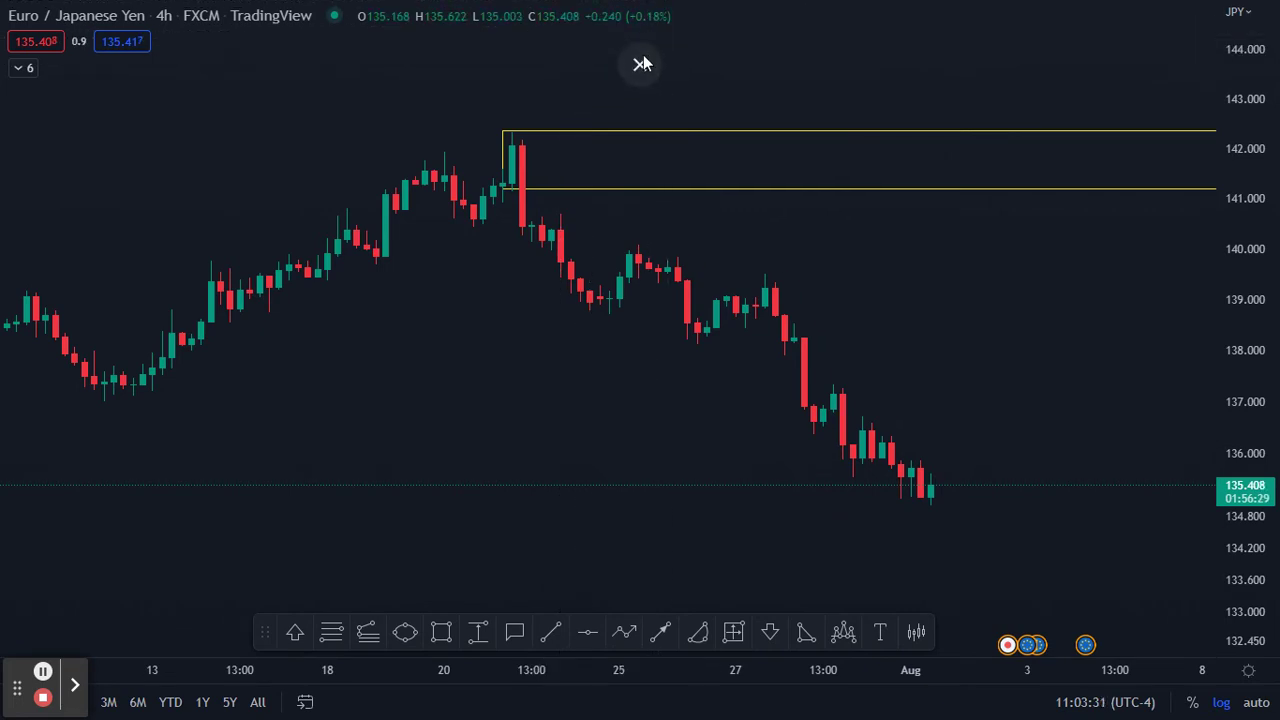
# Change the EURJPY chart interval to 15 minutes and show the chart in full screen again
pyautogui.click(641, 66)
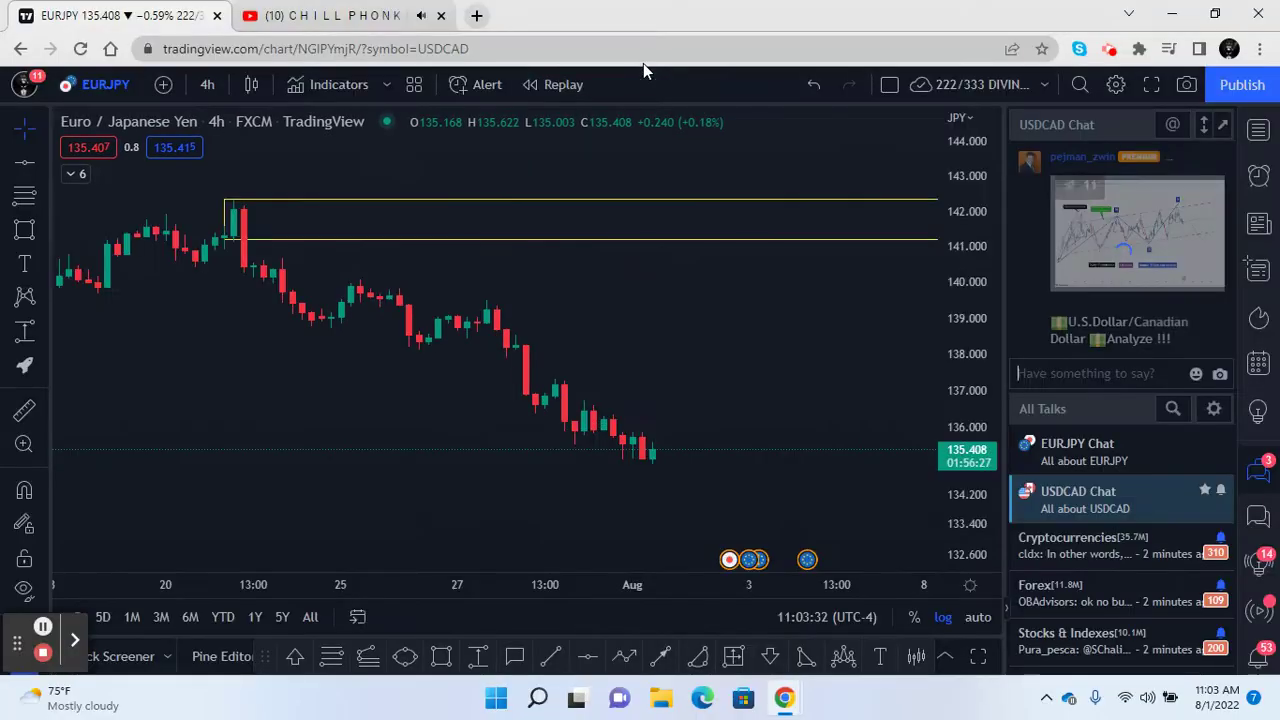
pyautogui.click(208, 86)
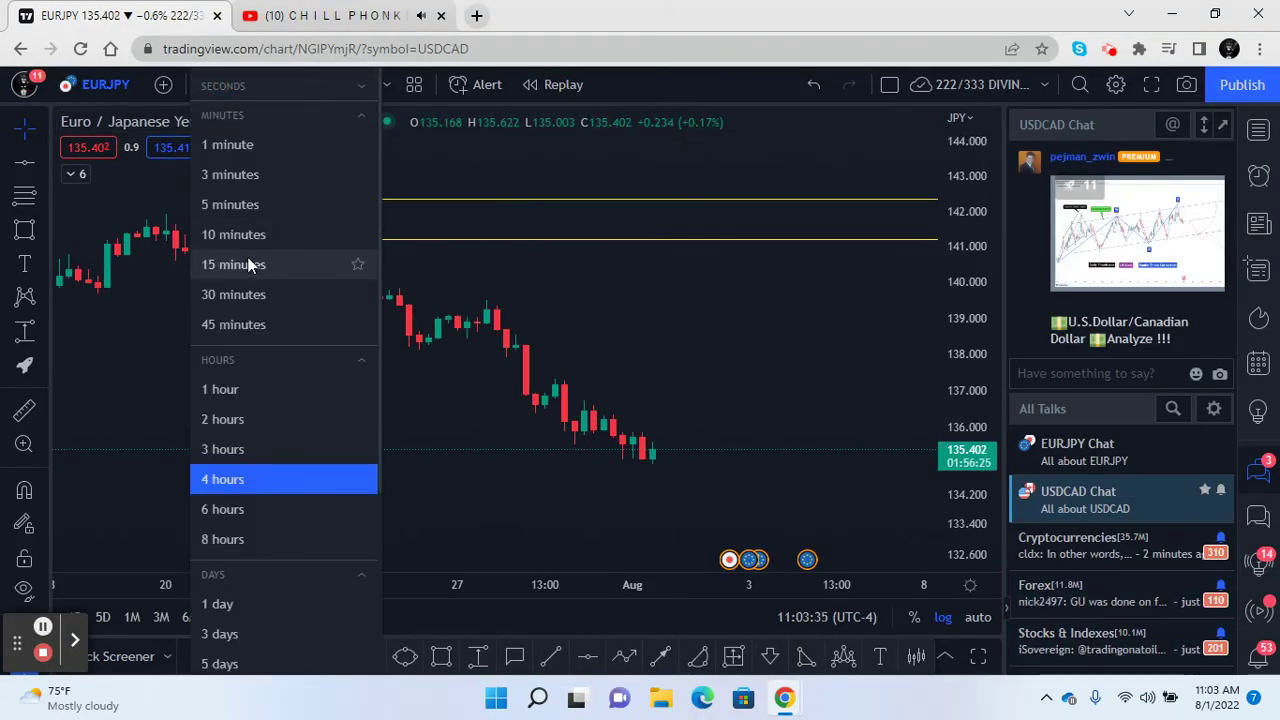
pyautogui.click(248, 255)
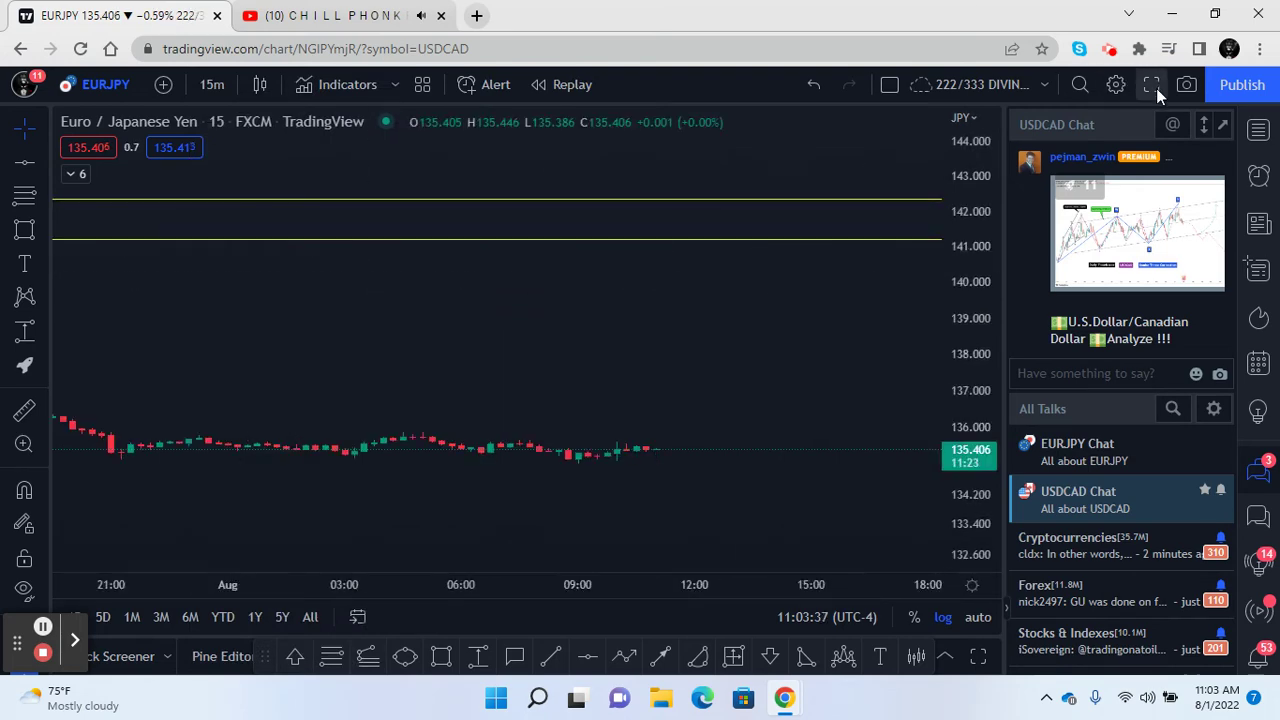
pyautogui.click(1151, 84)
# Examine the 15-minute price action around the 21 July zone, especially where the drop crosses its lower edge
pyautogui.scroll(-5, 790, 690)
pyautogui.moveTo(820, 703); pyautogui.dragTo(1160, 697)
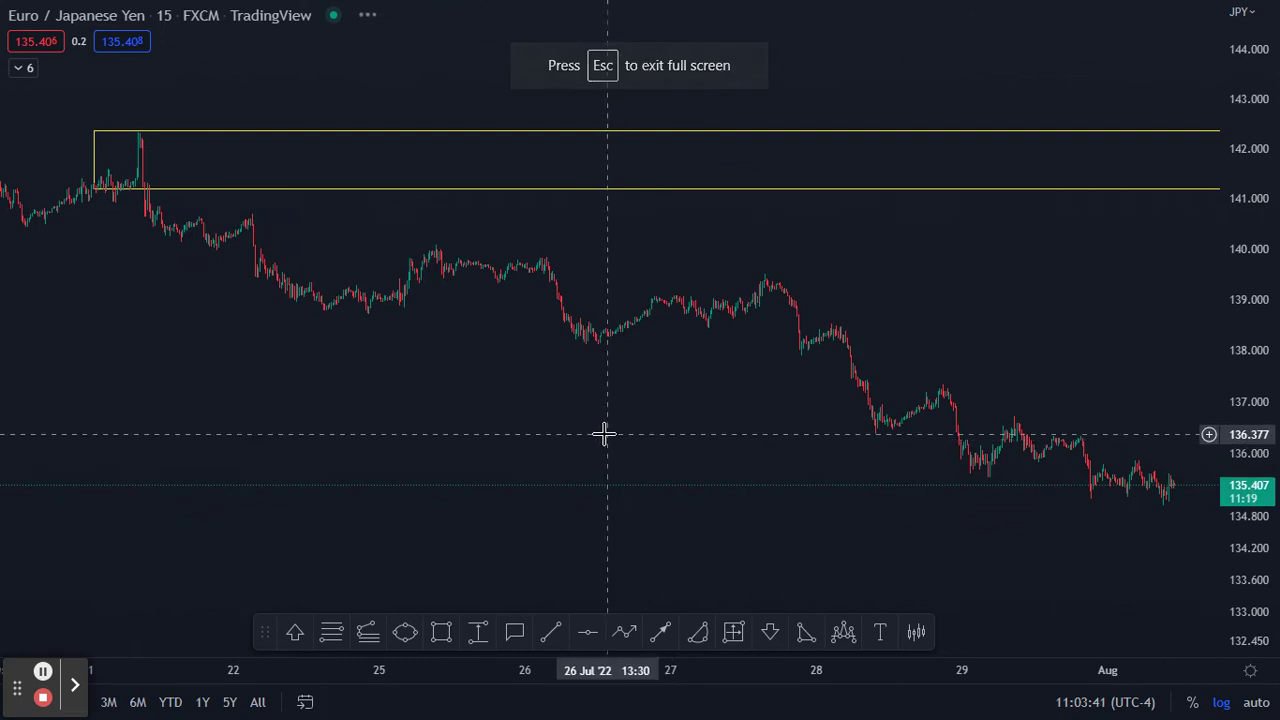
pyautogui.moveTo(640, 451); pyautogui.dragTo(849, 451)
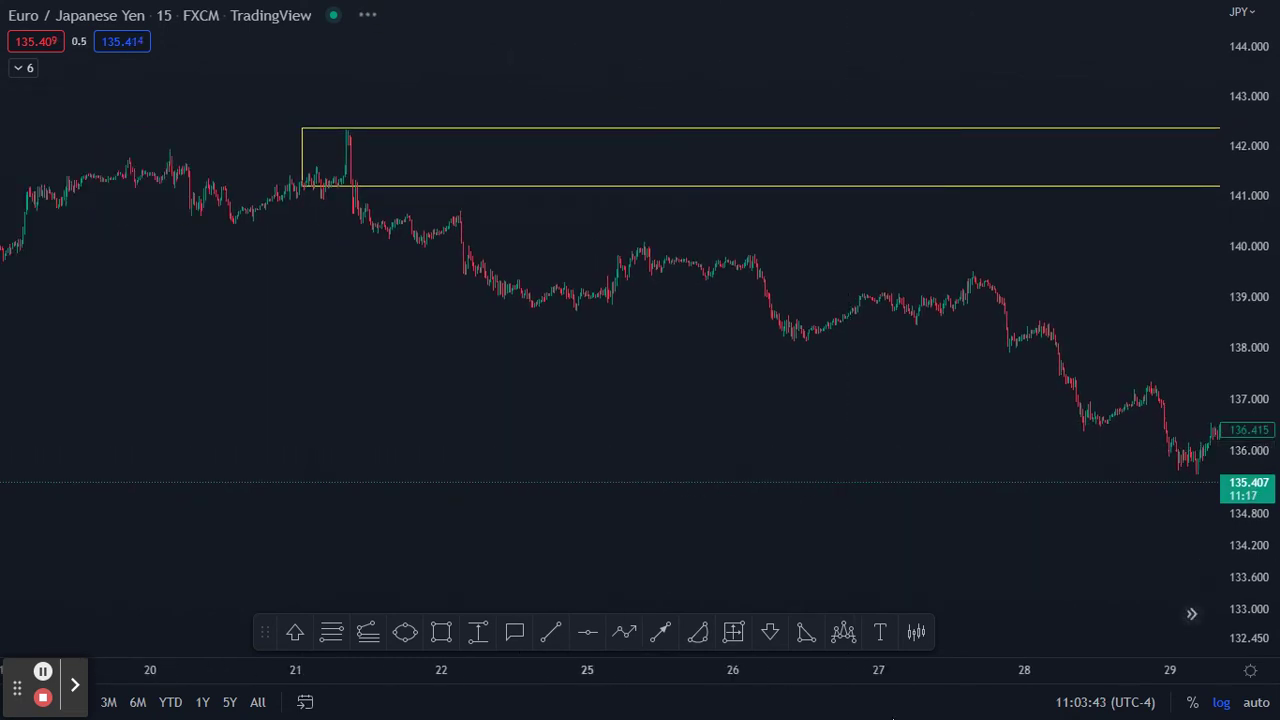
pyautogui.moveTo(816, 676); pyautogui.dragTo(351, 674)
pyautogui.moveTo(89, 360); pyautogui.dragTo(1190, 458)
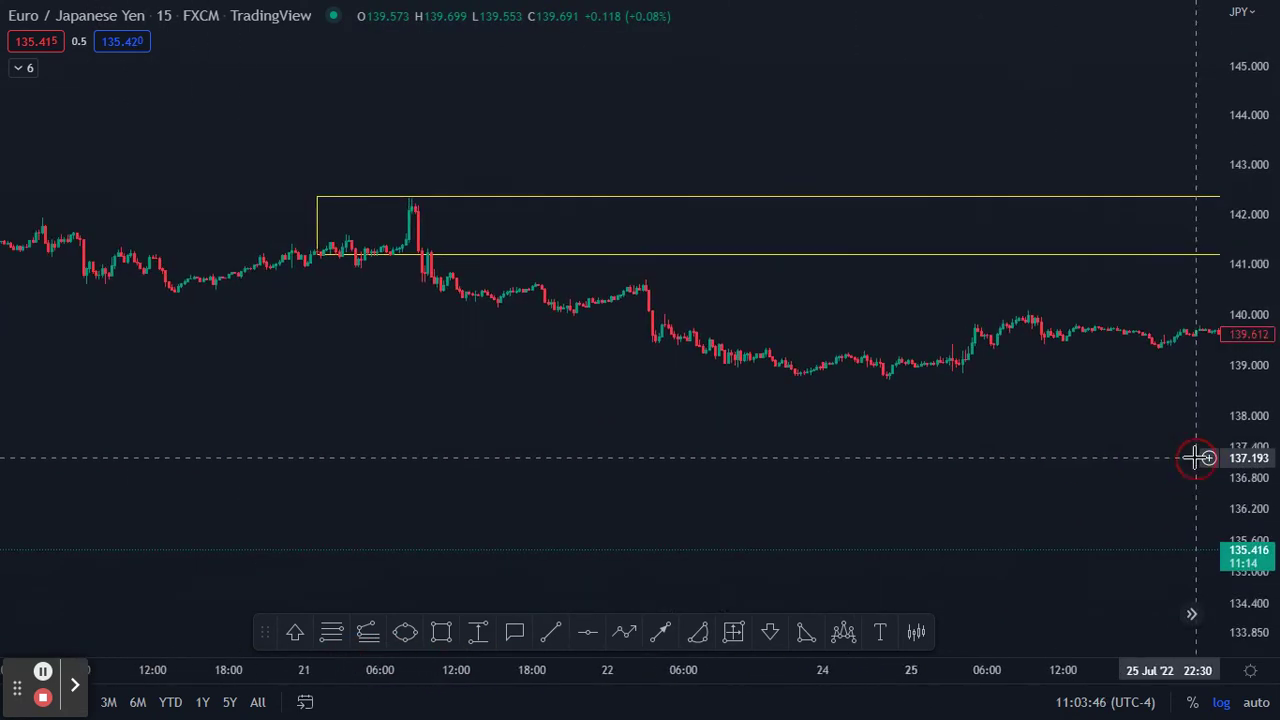
pyautogui.click(422, 262)
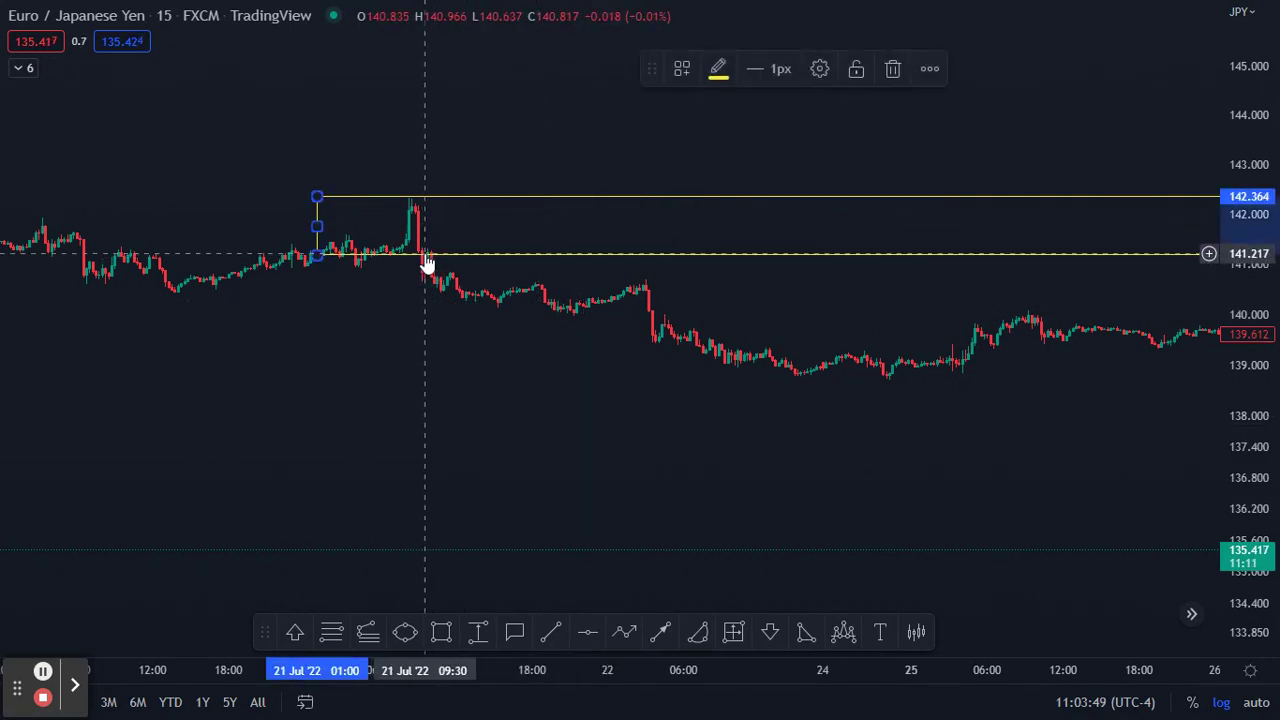
pyautogui.moveTo(426, 266); pyautogui.dragTo(421, 262)
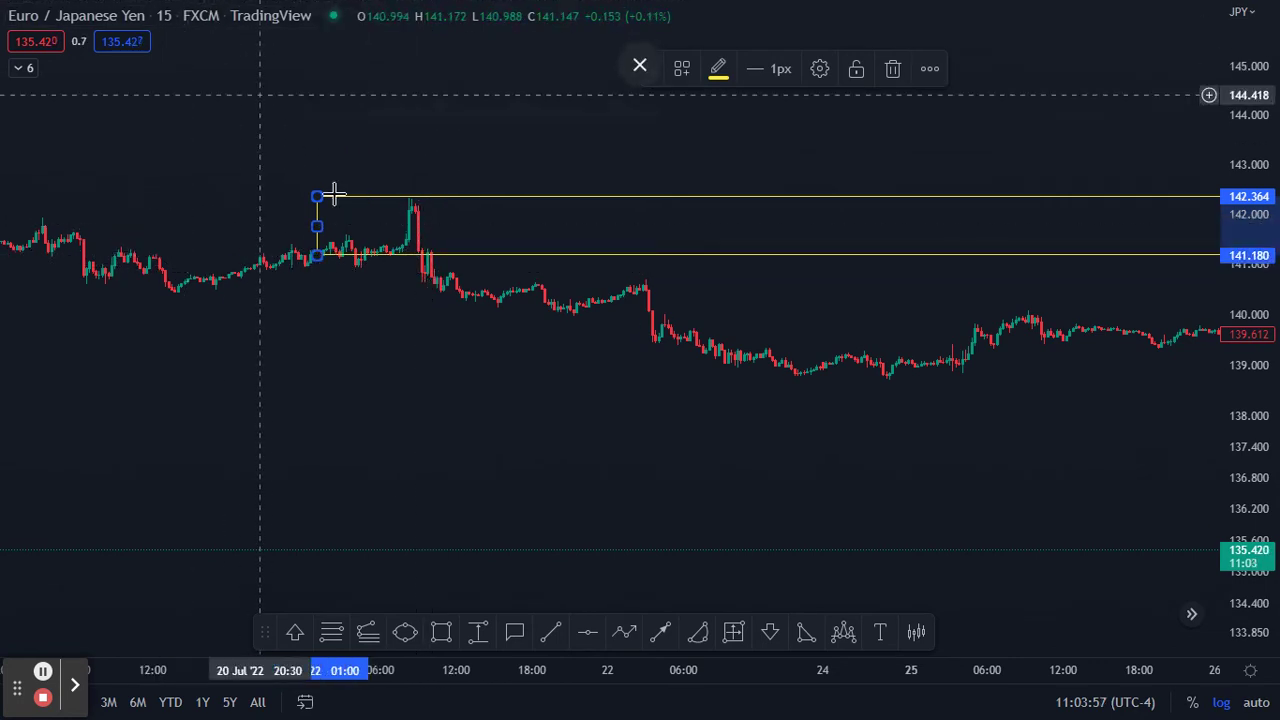
pyautogui.click(429, 249)
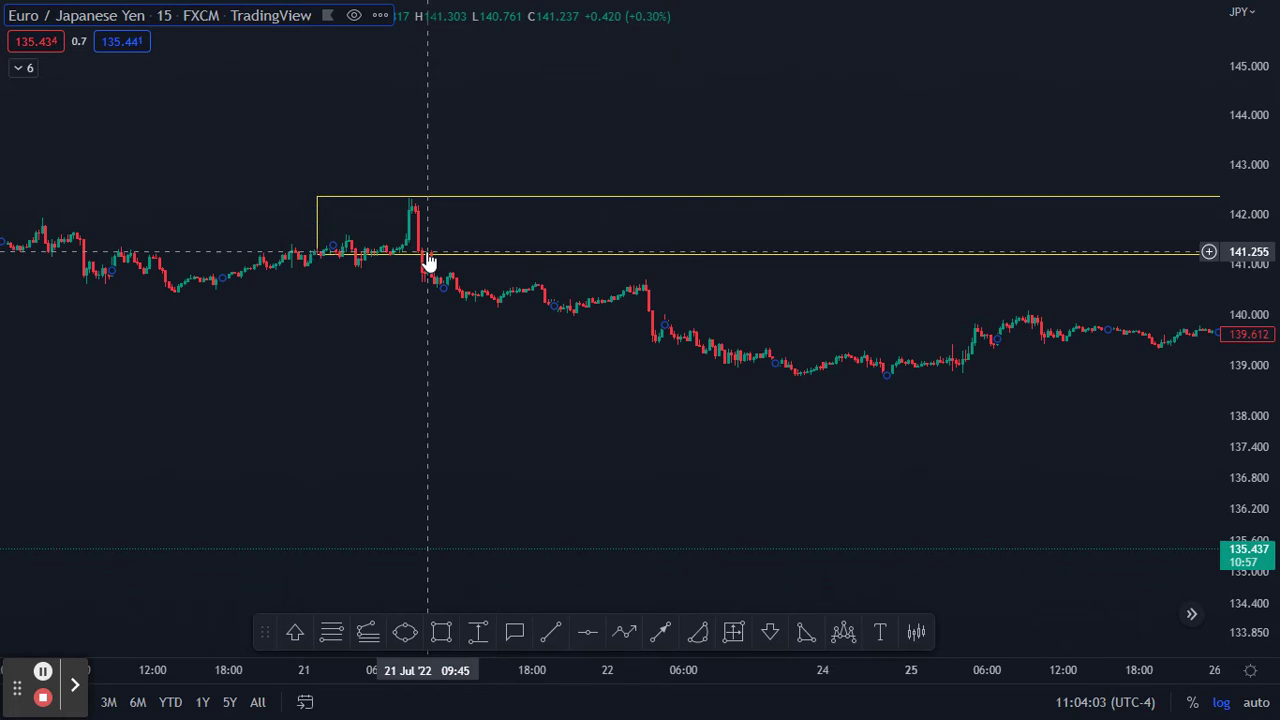
# Measure the height of the 21 July zone with a price range from 141.236 up to 142.459
pyautogui.click(476, 634)
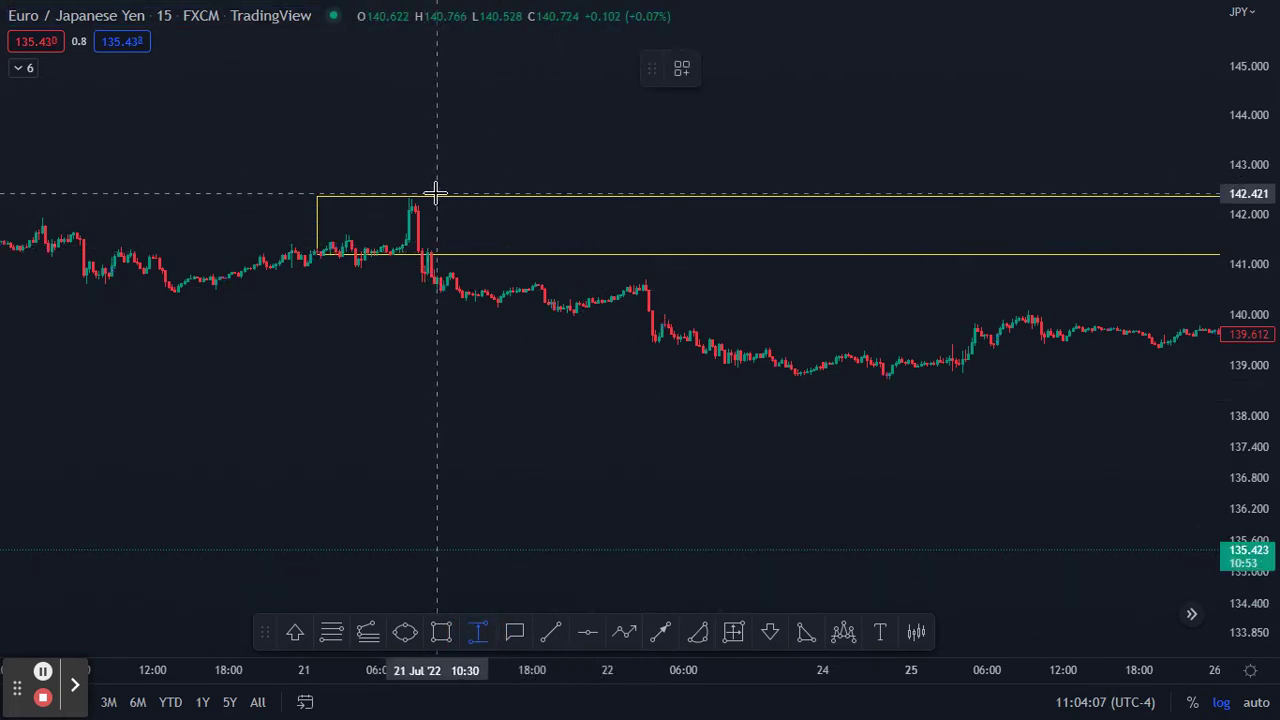
pyautogui.click(436, 252)
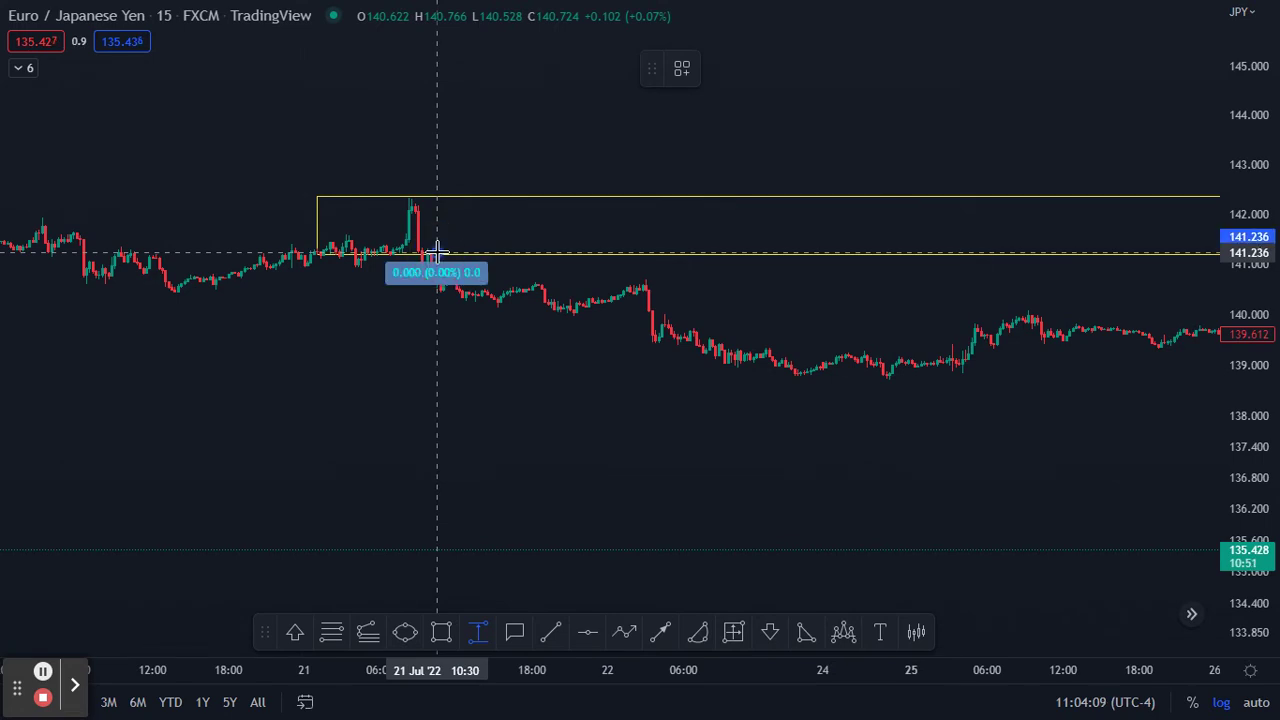
pyautogui.click(434, 191)
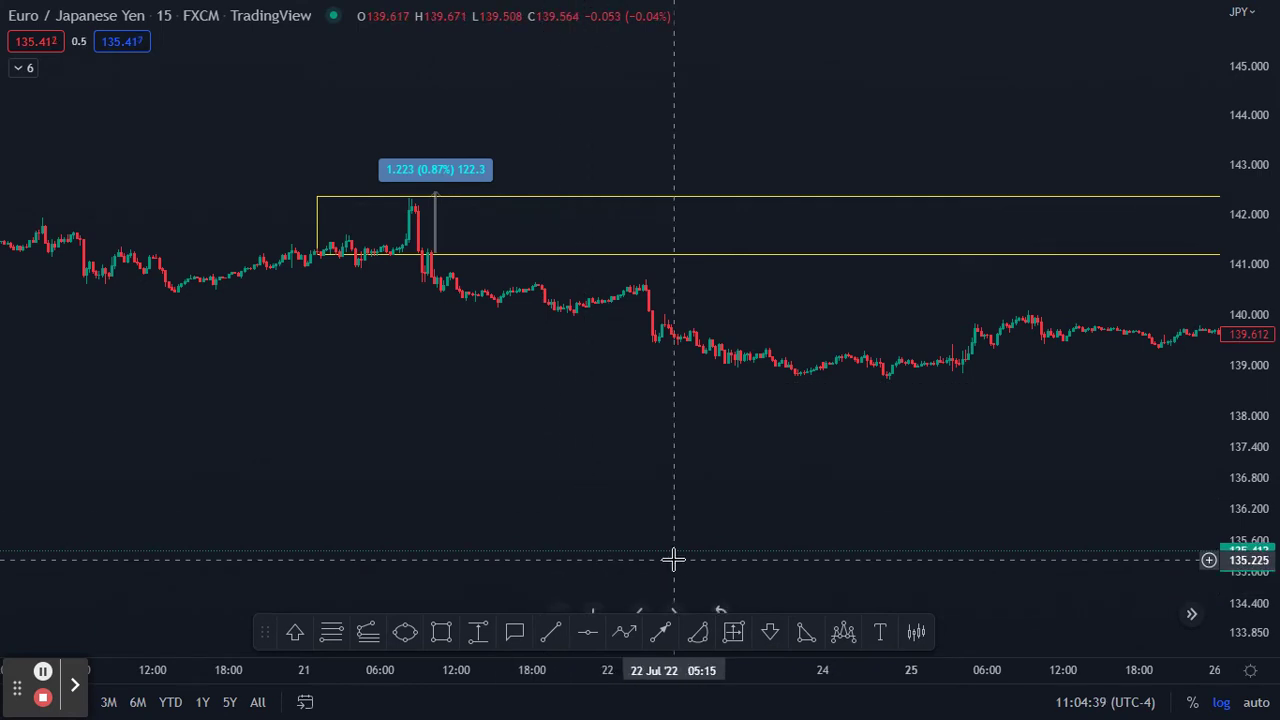
# Measure a price range below the 21 July zone from 141.274 down to 137.339, and compare it with the surrounding price action
pyautogui.click(478, 632)
pyautogui.click(462, 250)
pyautogui.click(484, 450)
pyautogui.moveTo(200, 670); pyautogui.dragTo(879, 671)
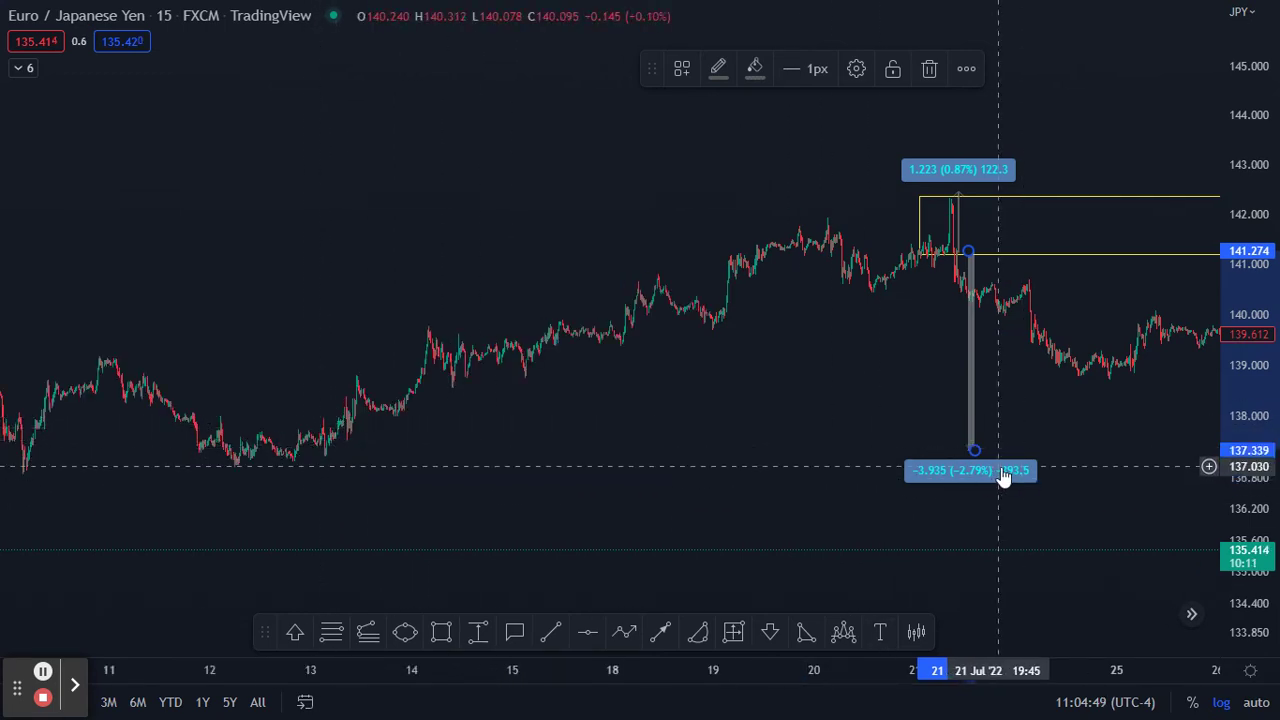
pyautogui.moveTo(877, 430); pyautogui.dragTo(391, 437)
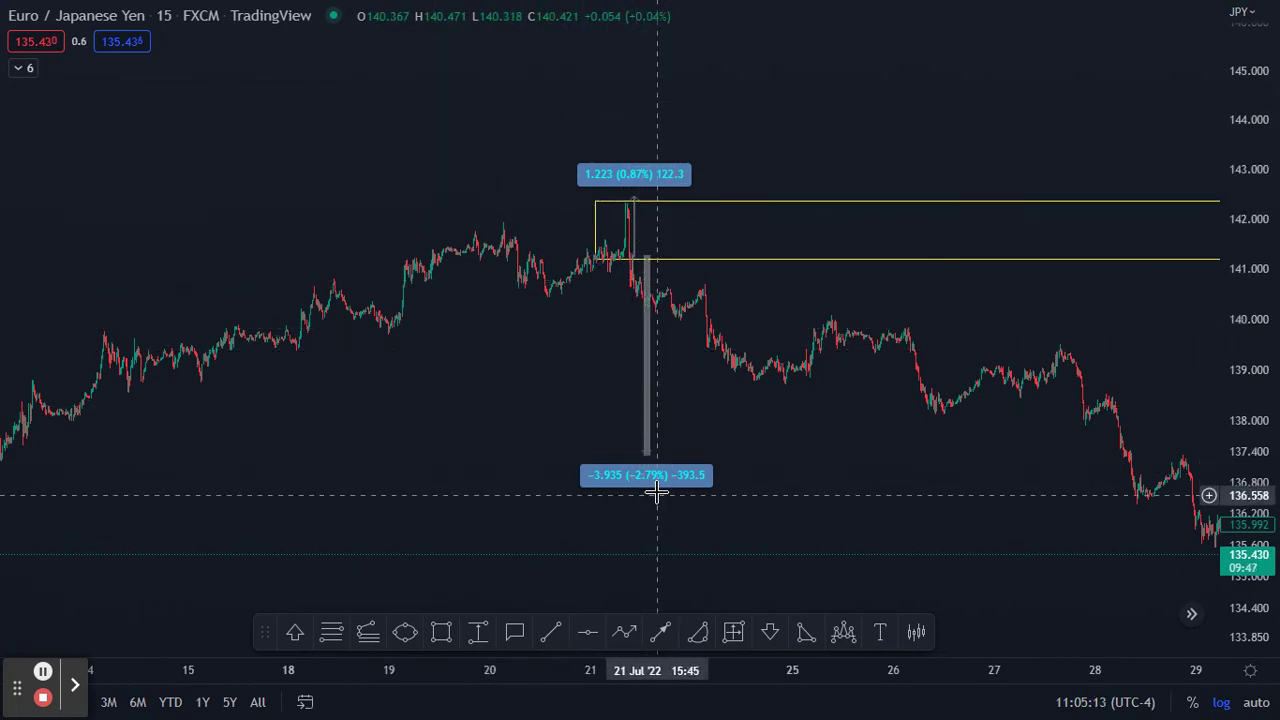
# Delete both price range measurements at the 21 July zone
pyautogui.click(661, 488)
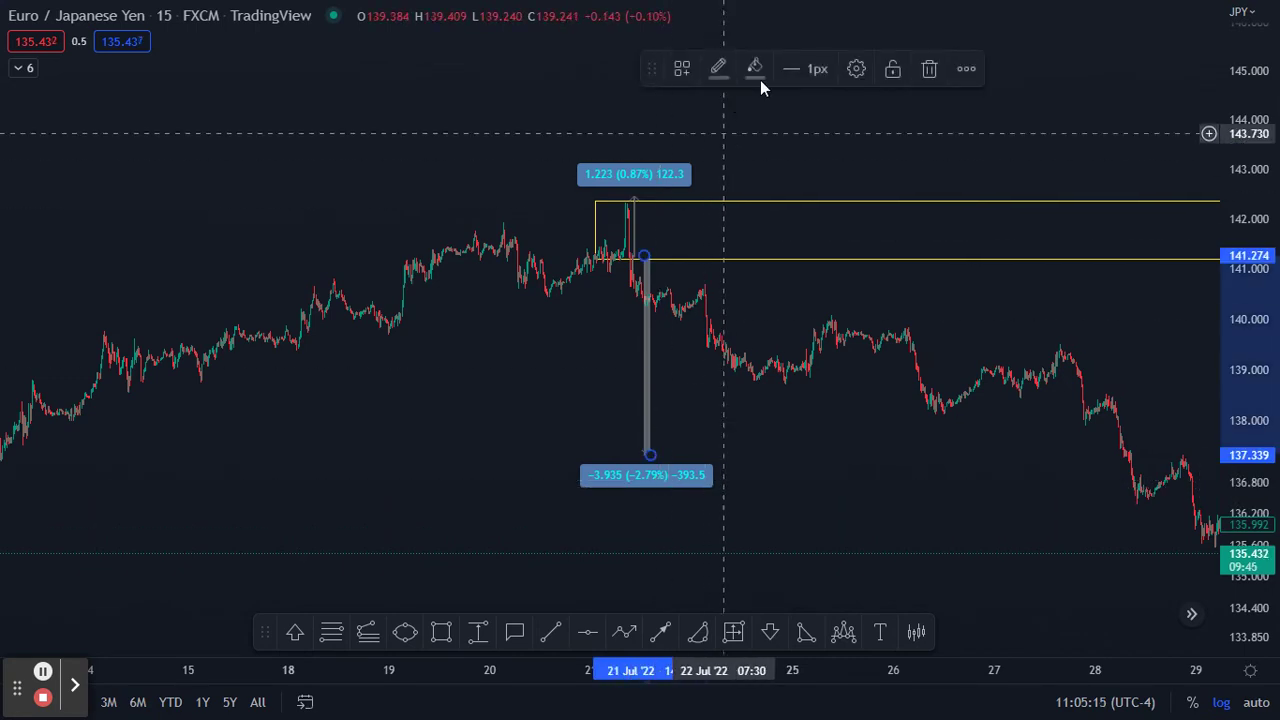
pyautogui.click(928, 82)
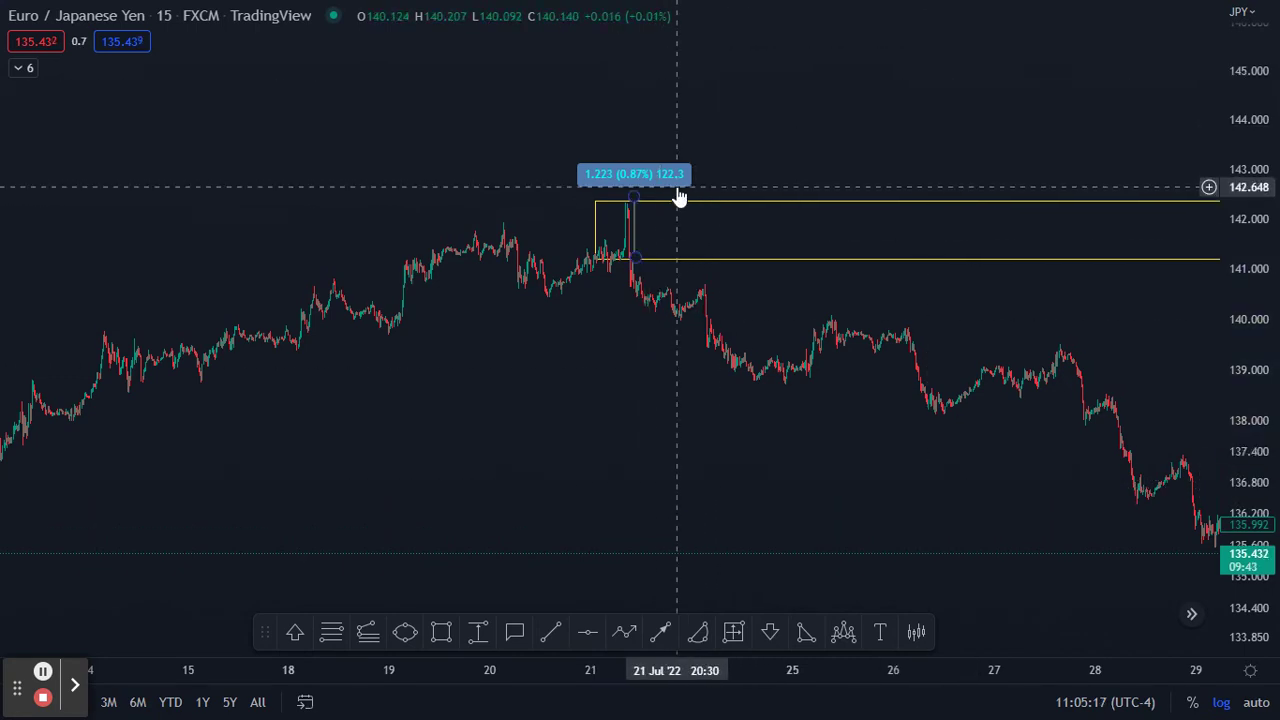
pyautogui.click(676, 189)
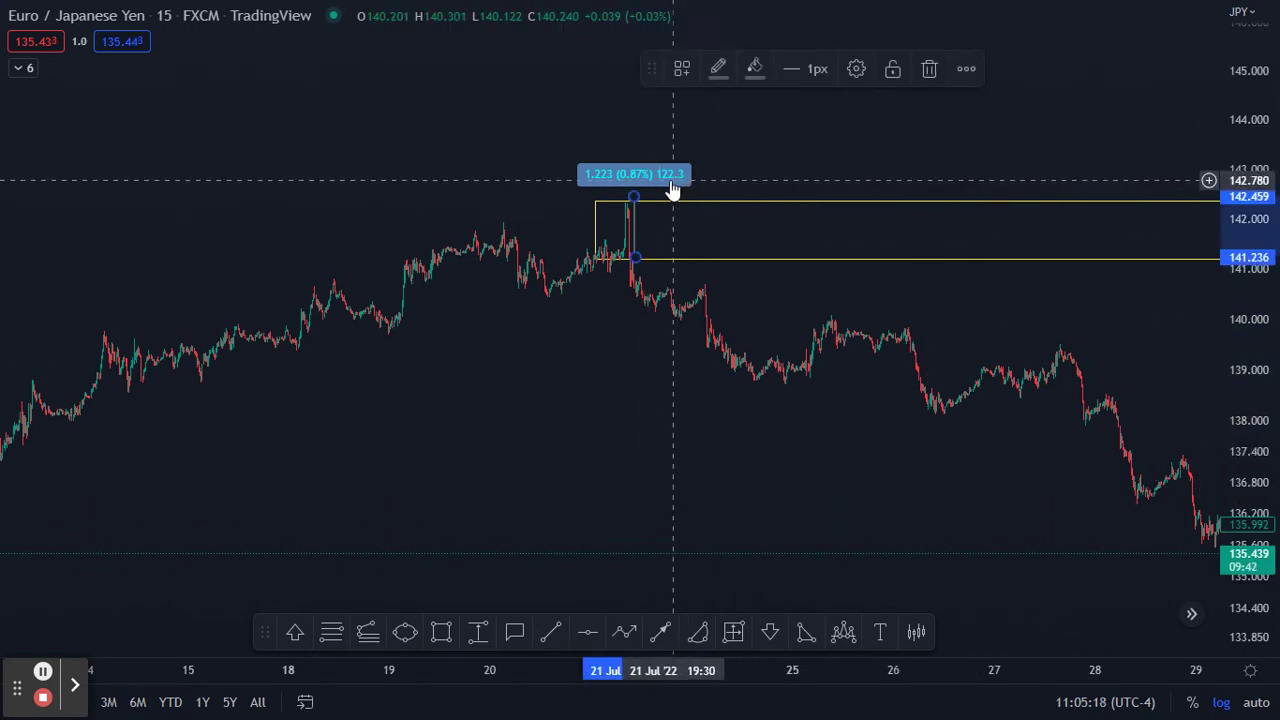
pyautogui.click(930, 72)
# Examine the latest 15-minute EURJPY candles from 29 July to 1 August at close range
pyautogui.moveTo(788, 294); pyautogui.dragTo(343, 259)
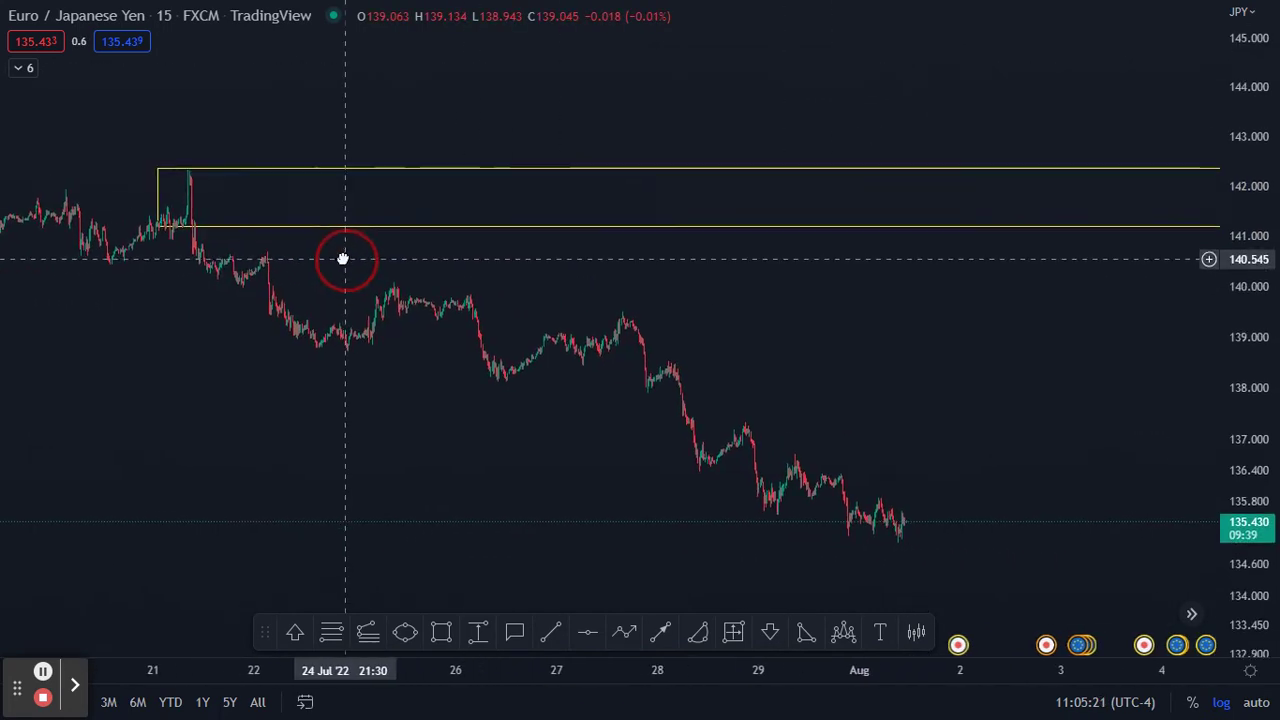
pyautogui.moveTo(846, 257); pyautogui.dragTo(746, 317)
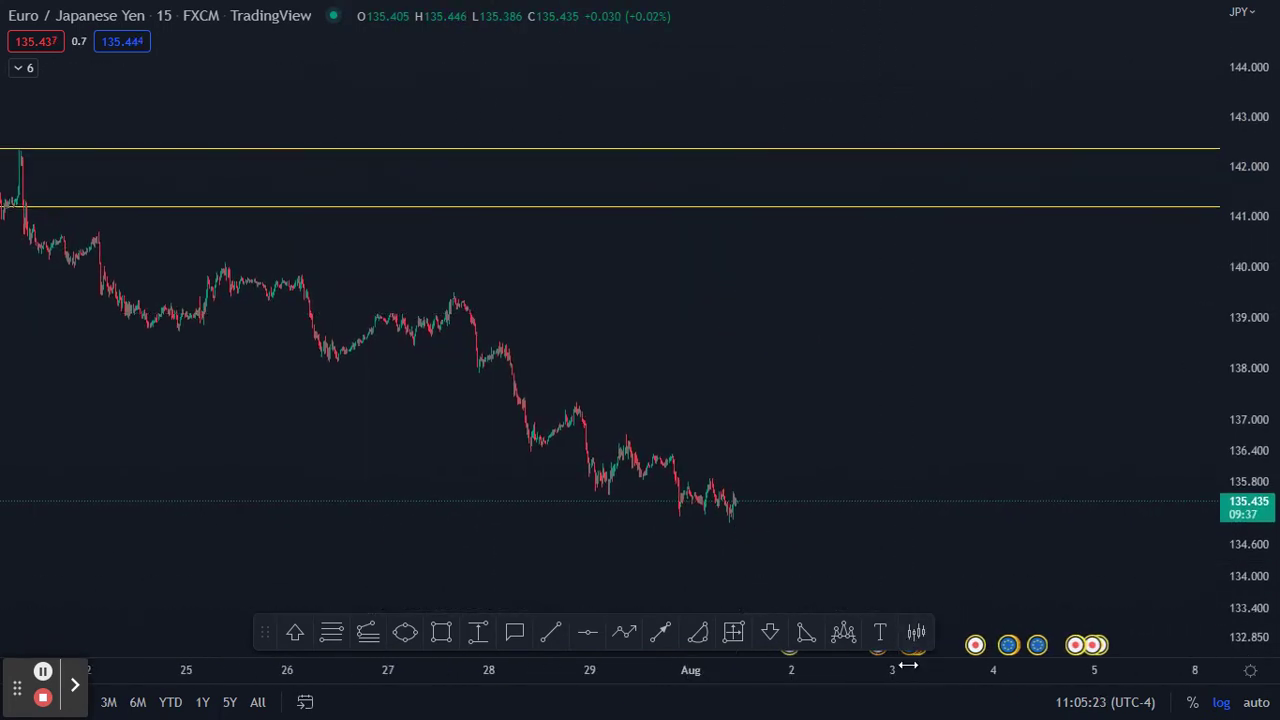
pyautogui.moveTo(907, 665); pyautogui.dragTo(620, 690)
pyautogui.moveTo(323, 449); pyautogui.dragTo(1023, 397)
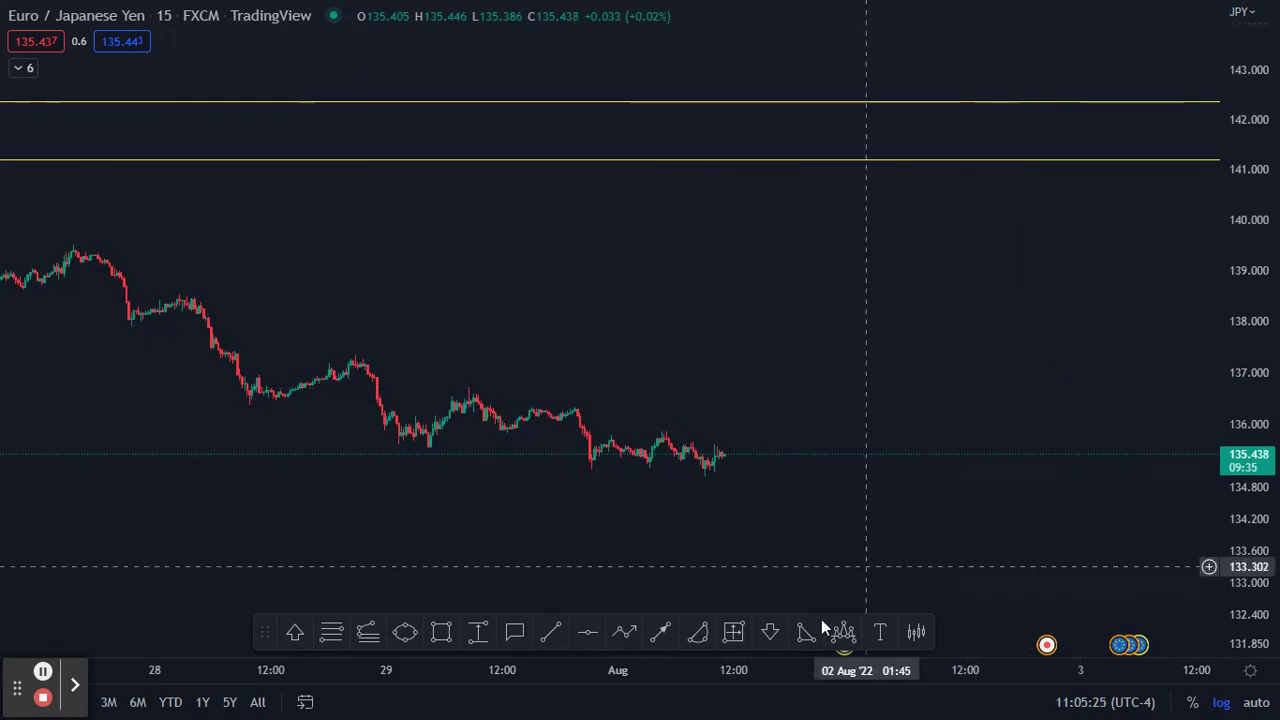
pyautogui.moveTo(774, 670); pyautogui.dragTo(461, 672)
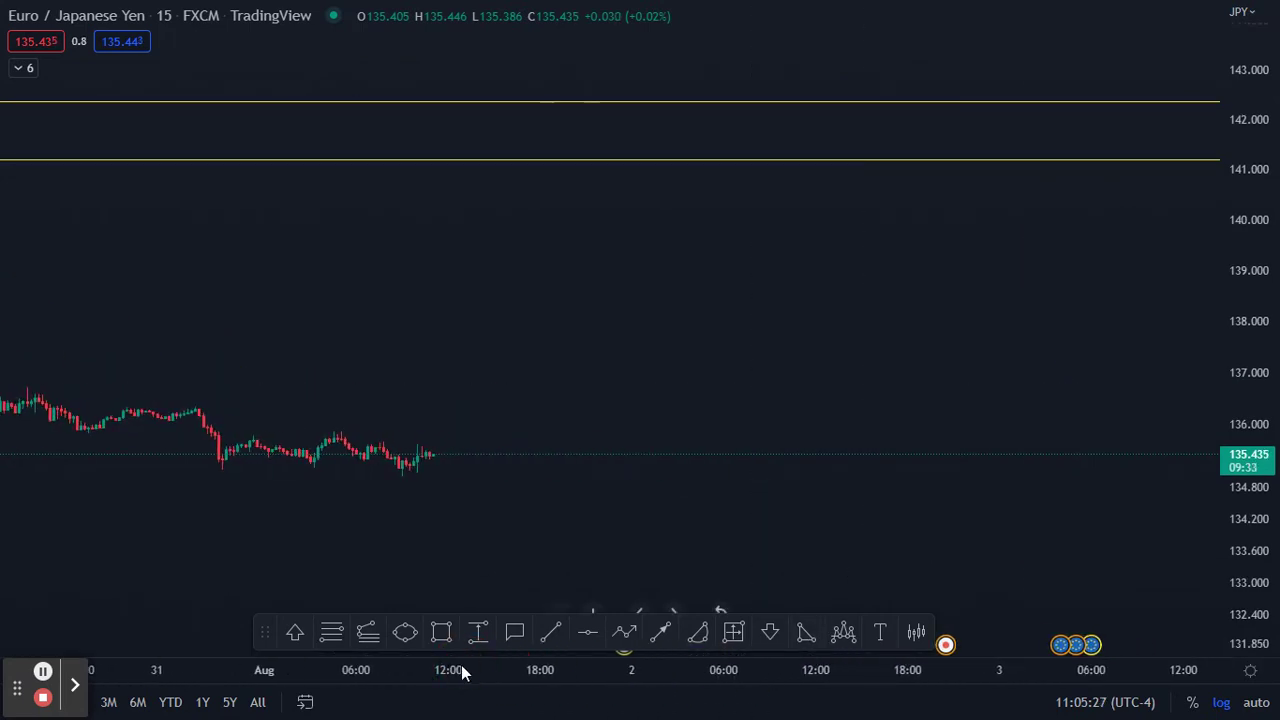
pyautogui.moveTo(443, 466); pyautogui.dragTo(1034, 426)
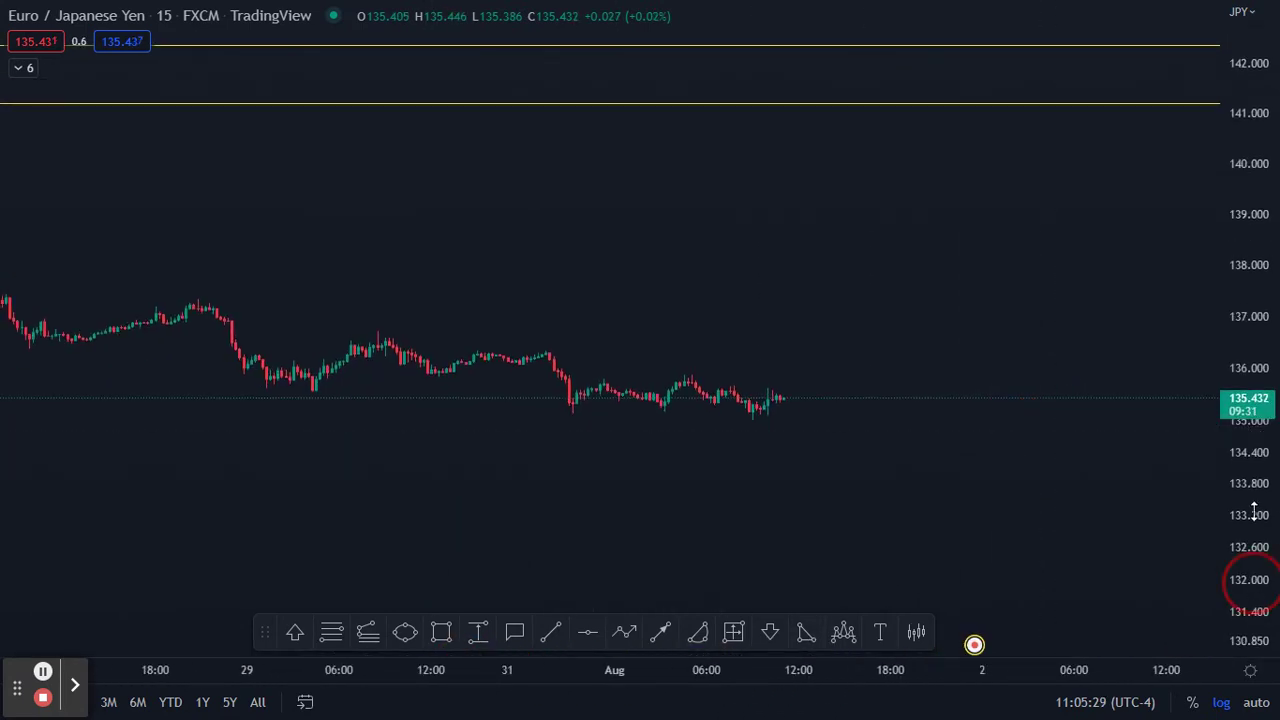
pyautogui.moveTo(1252, 580); pyautogui.dragTo(1276, 229)
pyautogui.moveTo(826, 477); pyautogui.dragTo(840, 400)
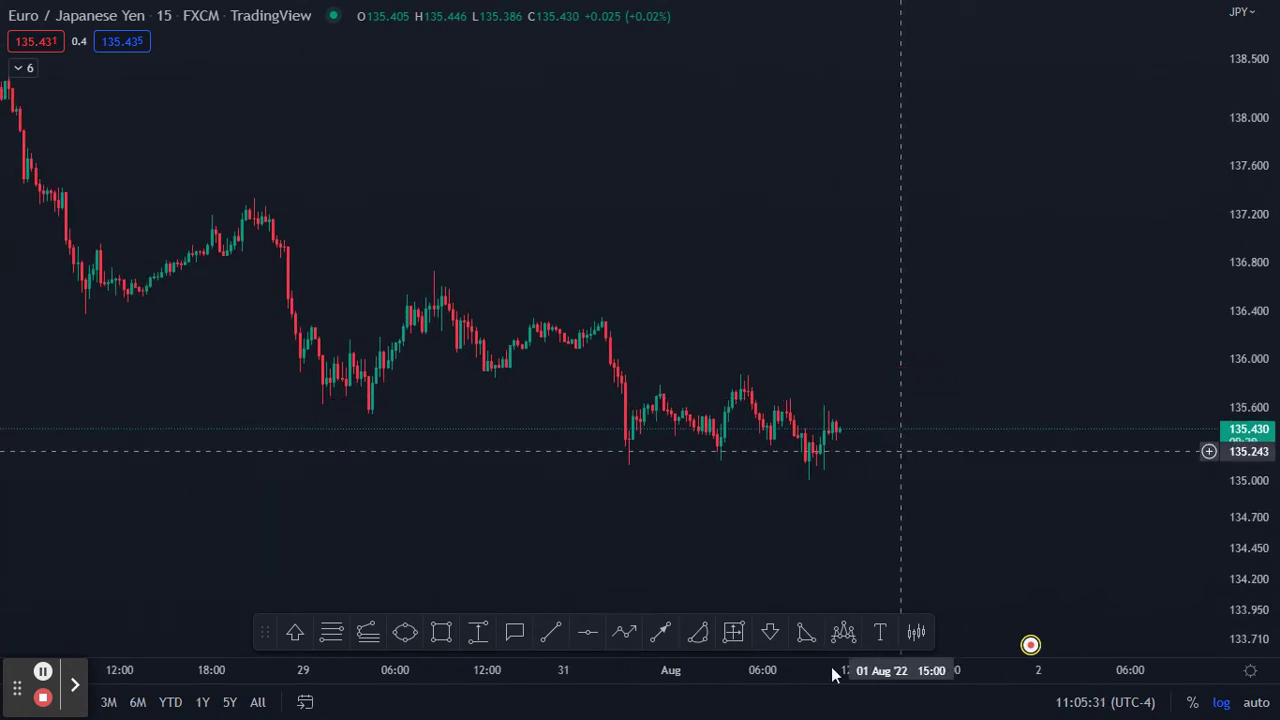
pyautogui.moveTo(829, 672); pyautogui.dragTo(406, 686)
pyautogui.moveTo(420, 467); pyautogui.dragTo(834, 506)
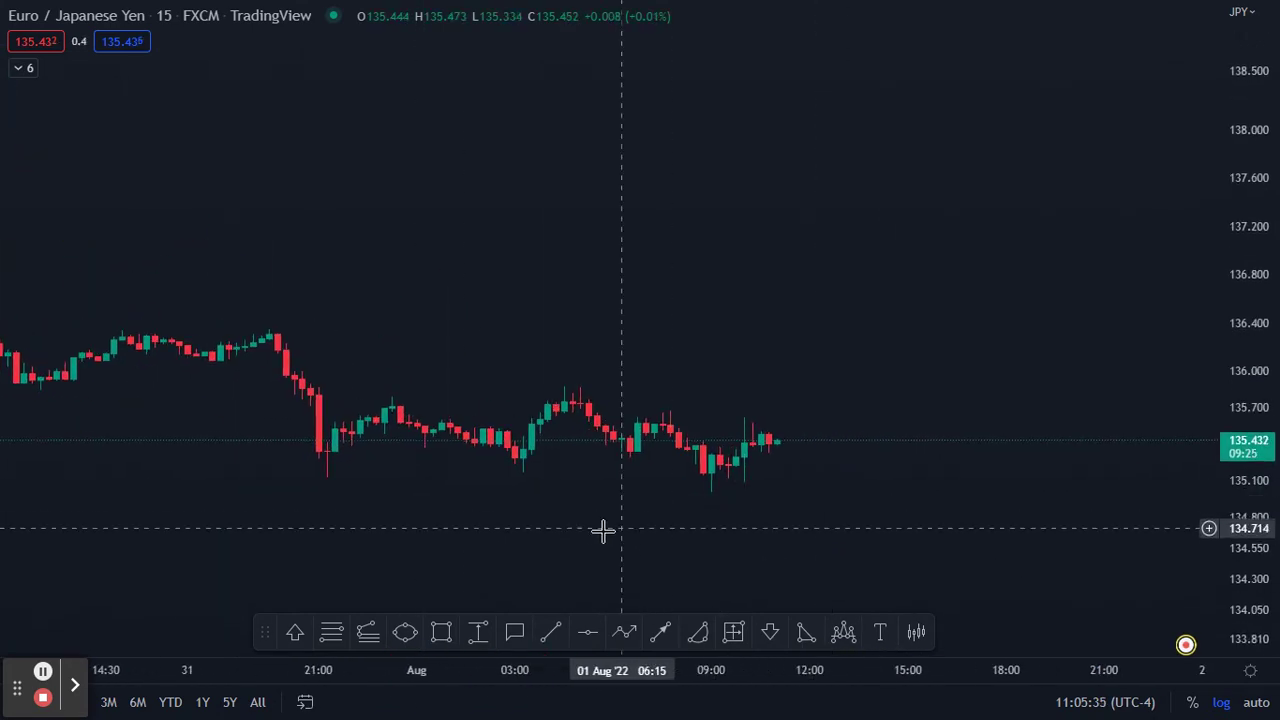
pyautogui.moveTo(382, 670); pyautogui.dragTo(752, 695)
pyautogui.moveTo(930, 523); pyautogui.dragTo(592, 511)
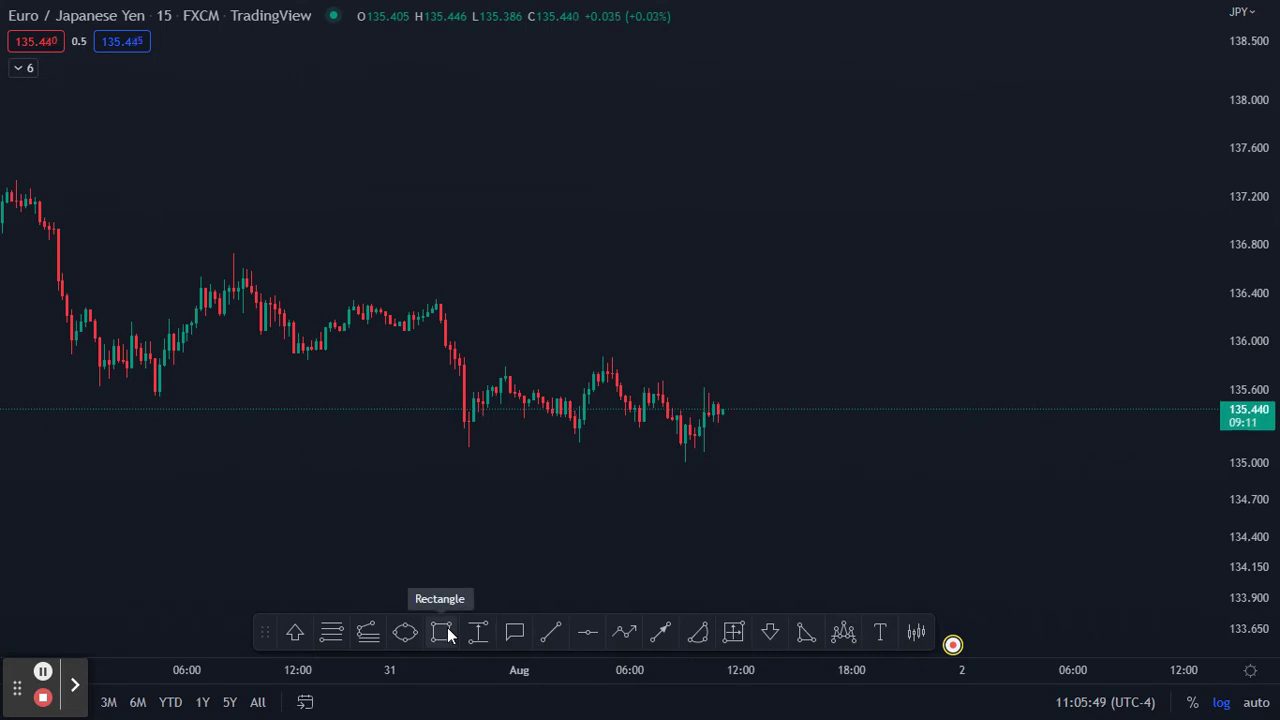
# Draw a thin yellow zone just below 136.400 at the 31 July high that precedes the sharp drop
pyautogui.click(427, 296)
pyautogui.click(430, 308)
pyautogui.click(443, 391)
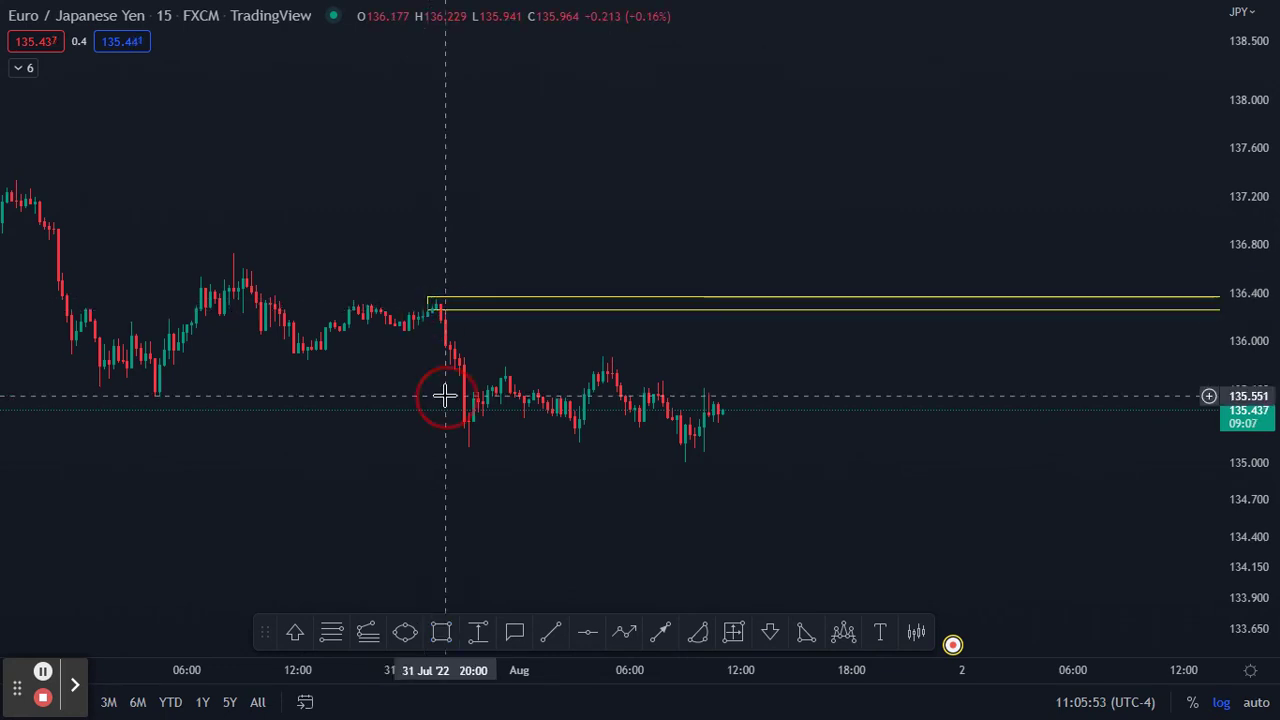
# Draw a second yellow zone at the 1 August low, from 135.289 down to 135.082
pyautogui.click(443, 631)
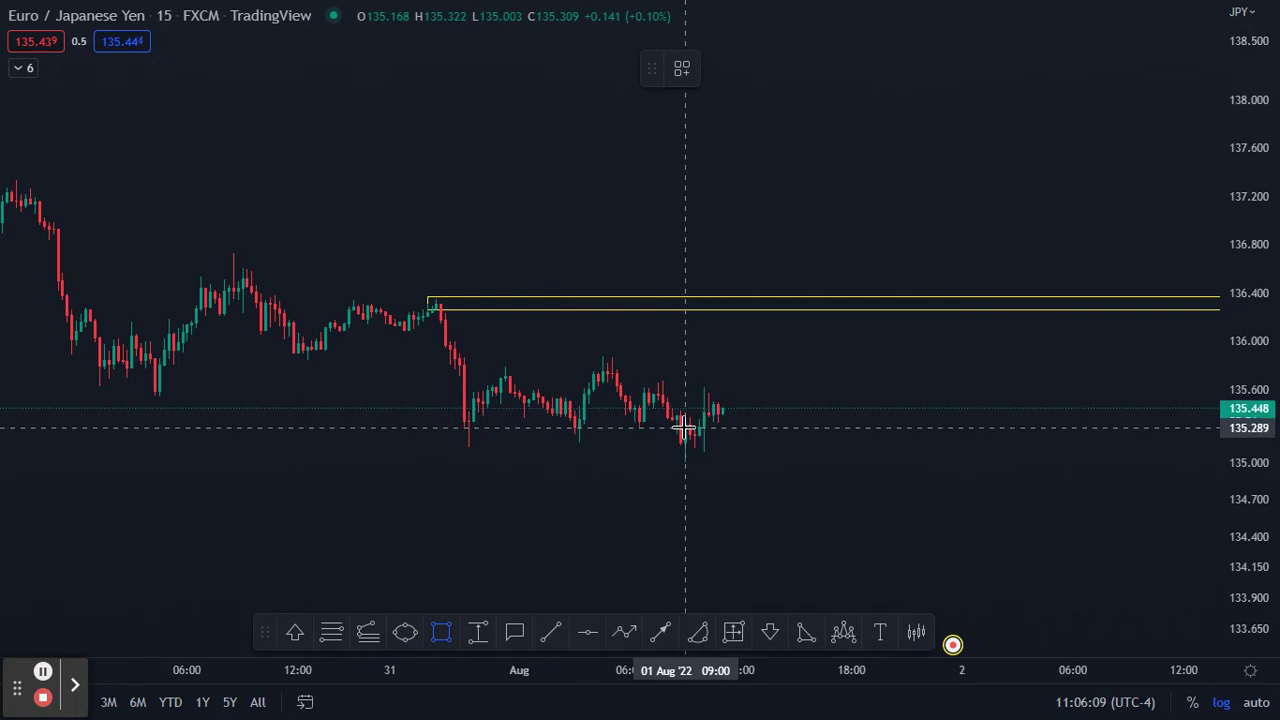
pyautogui.click(687, 427)
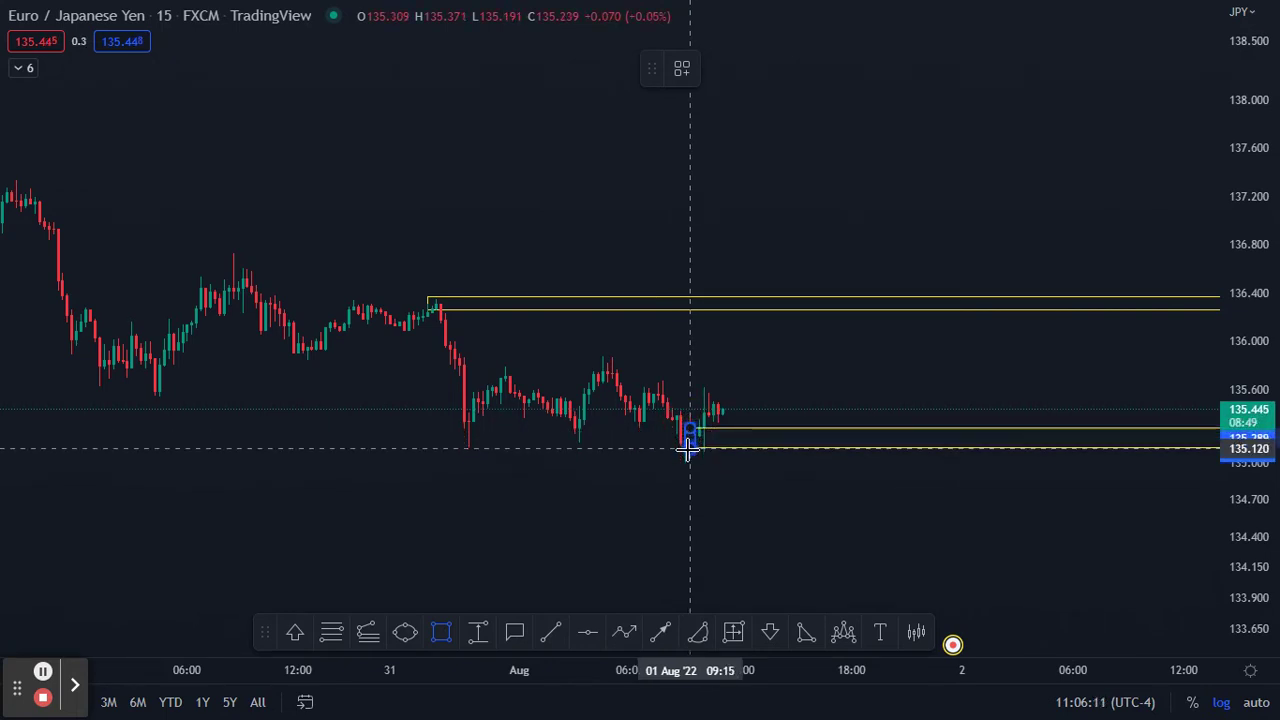
pyautogui.click(686, 453)
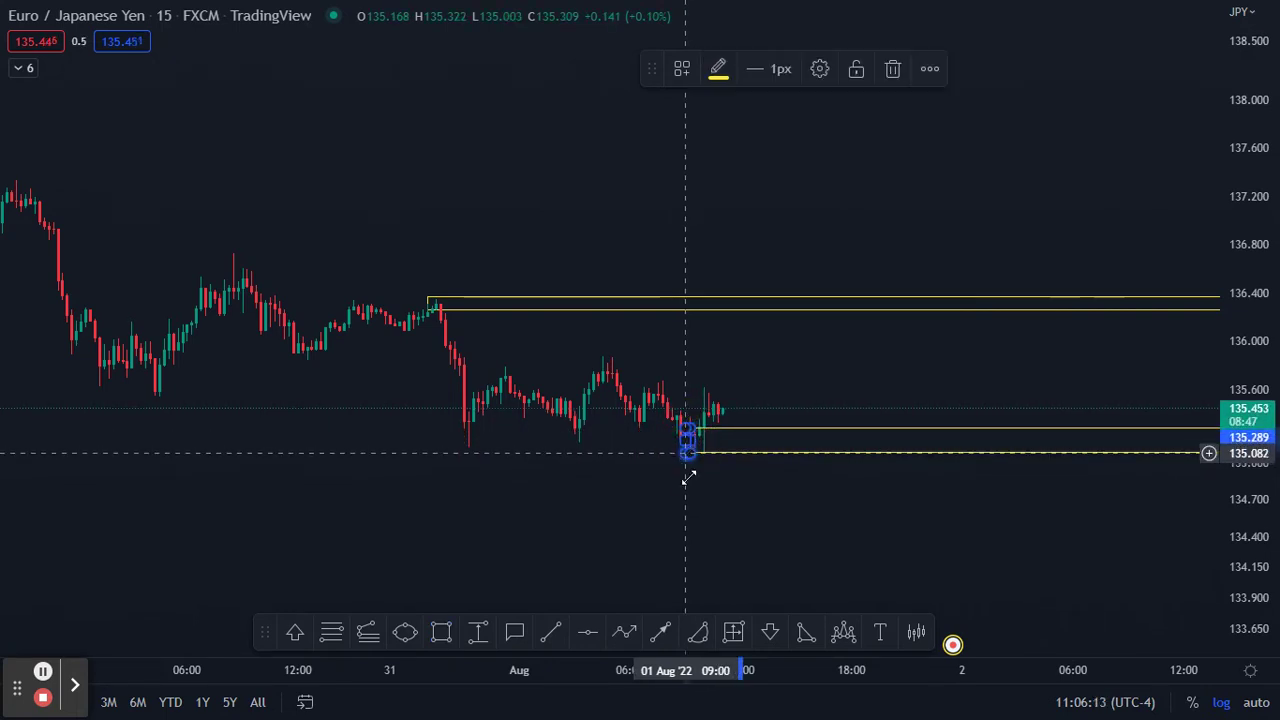
pyautogui.click(686, 491)
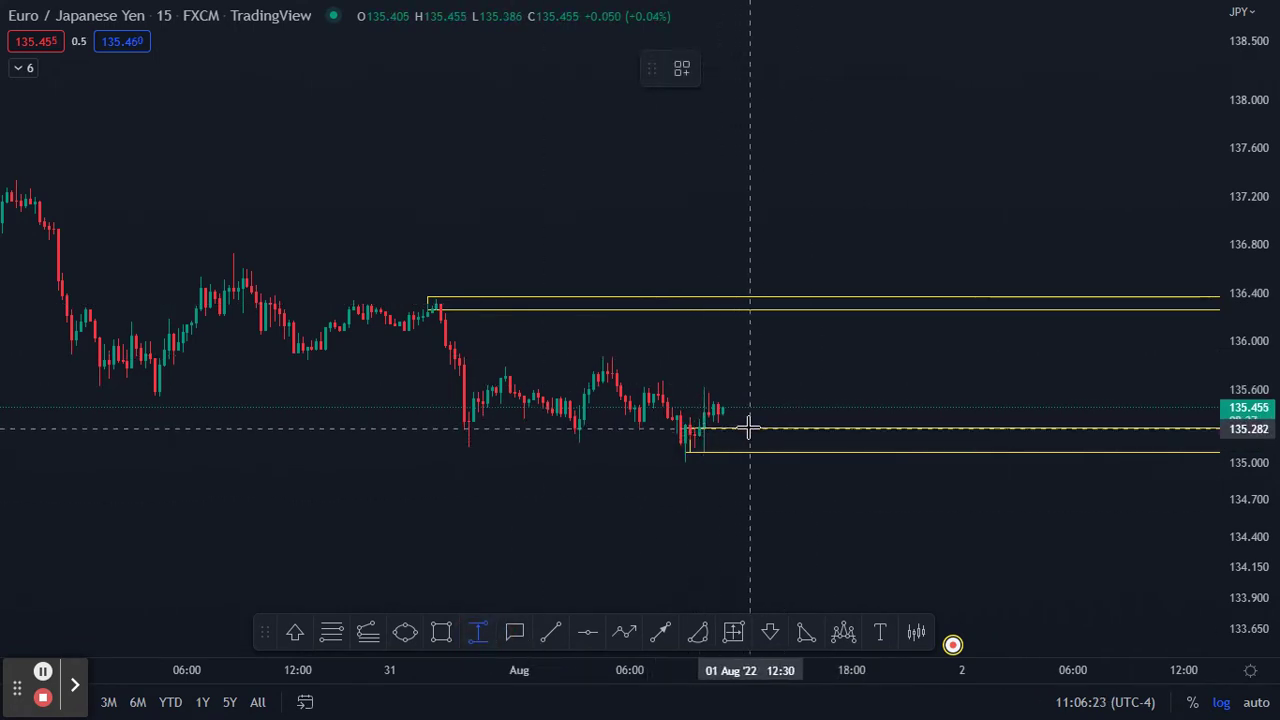
# Measure the price range from 135.451 up to 136.331 in the upper zone, and delete the measurement
pyautogui.click(748, 409)
pyautogui.click(784, 301)
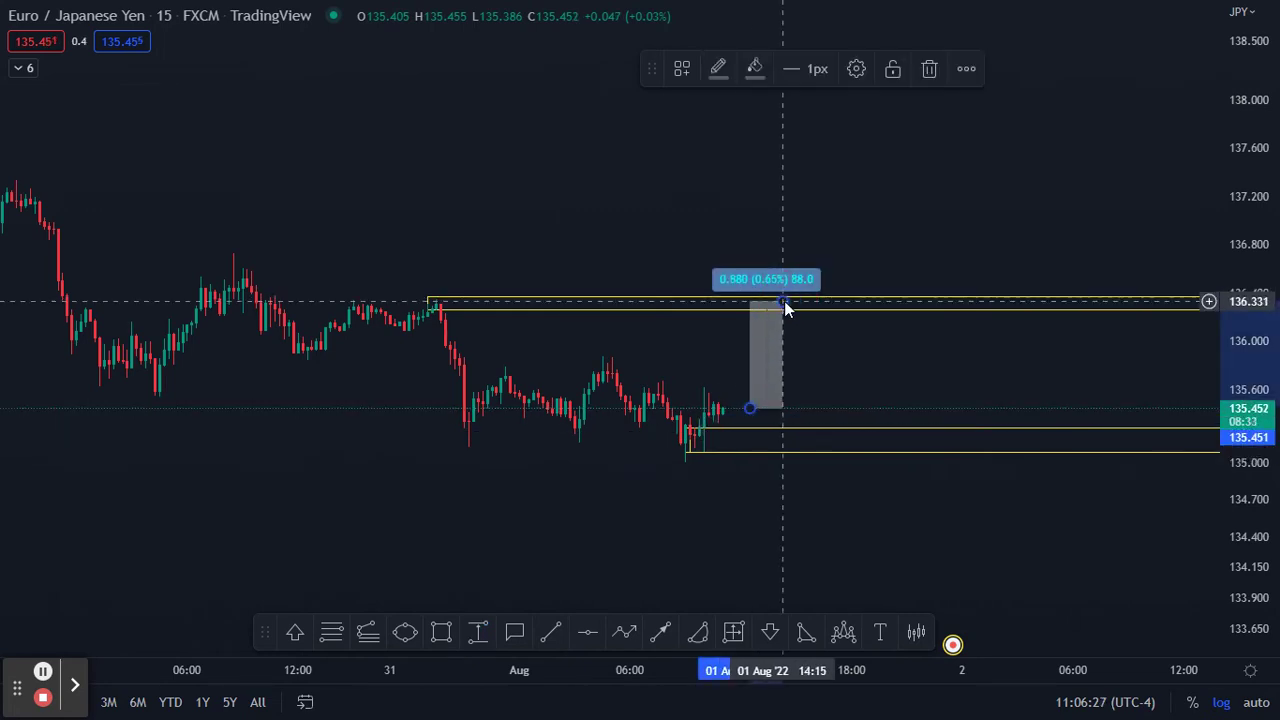
pyautogui.click(795, 328)
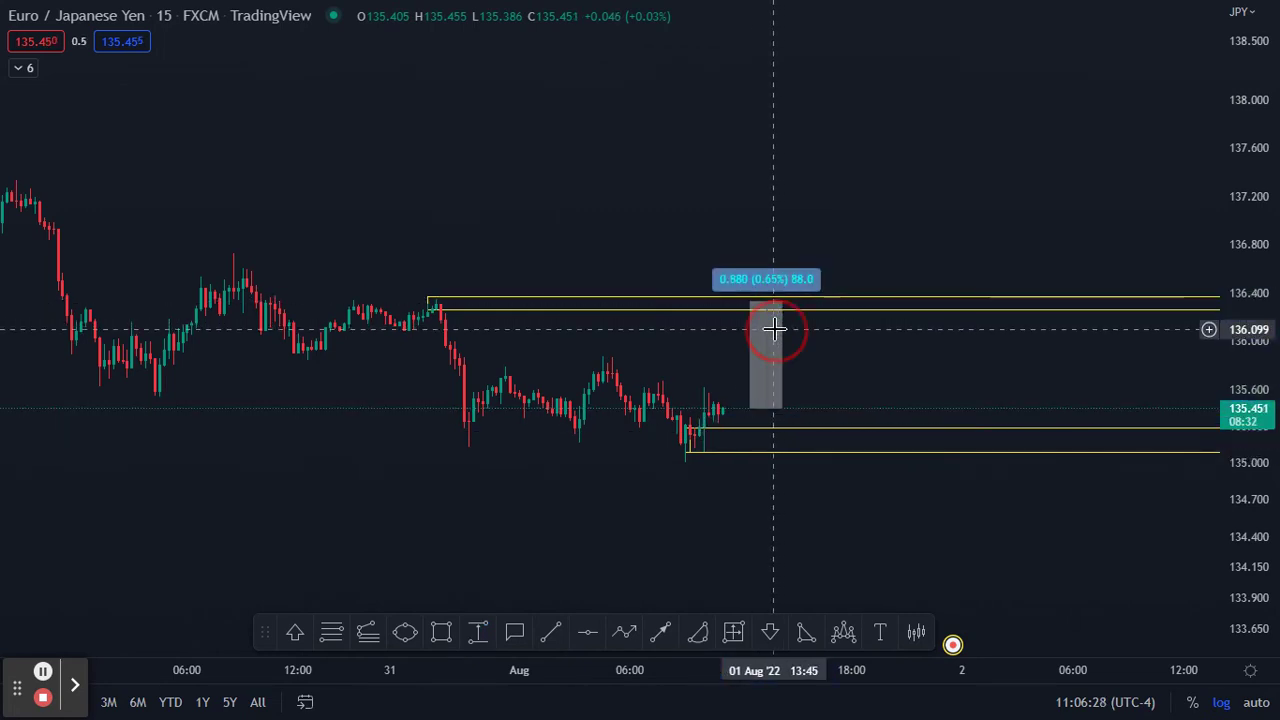
pyautogui.click(766, 400)
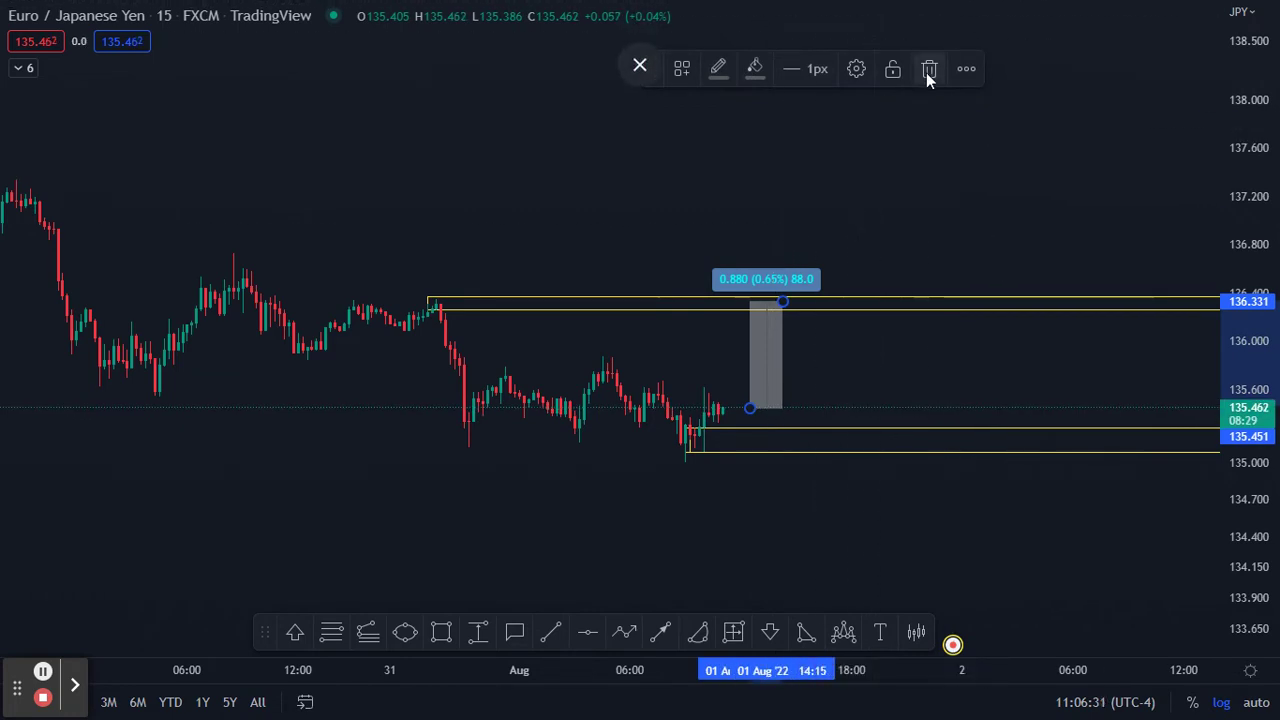
pyautogui.click(928, 72)
# Expand the indicator list, check the price against the Bollinger Bands, and hide the bands again
pyautogui.click(20, 67)
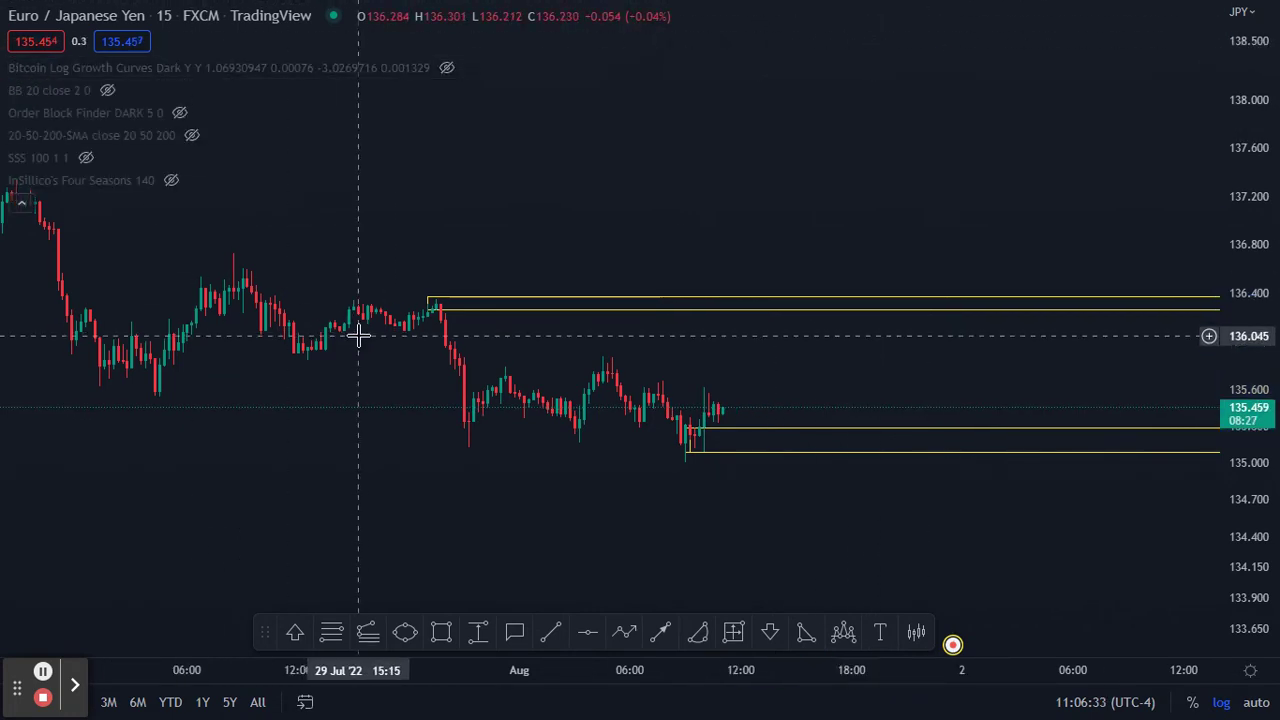
pyautogui.click(109, 89)
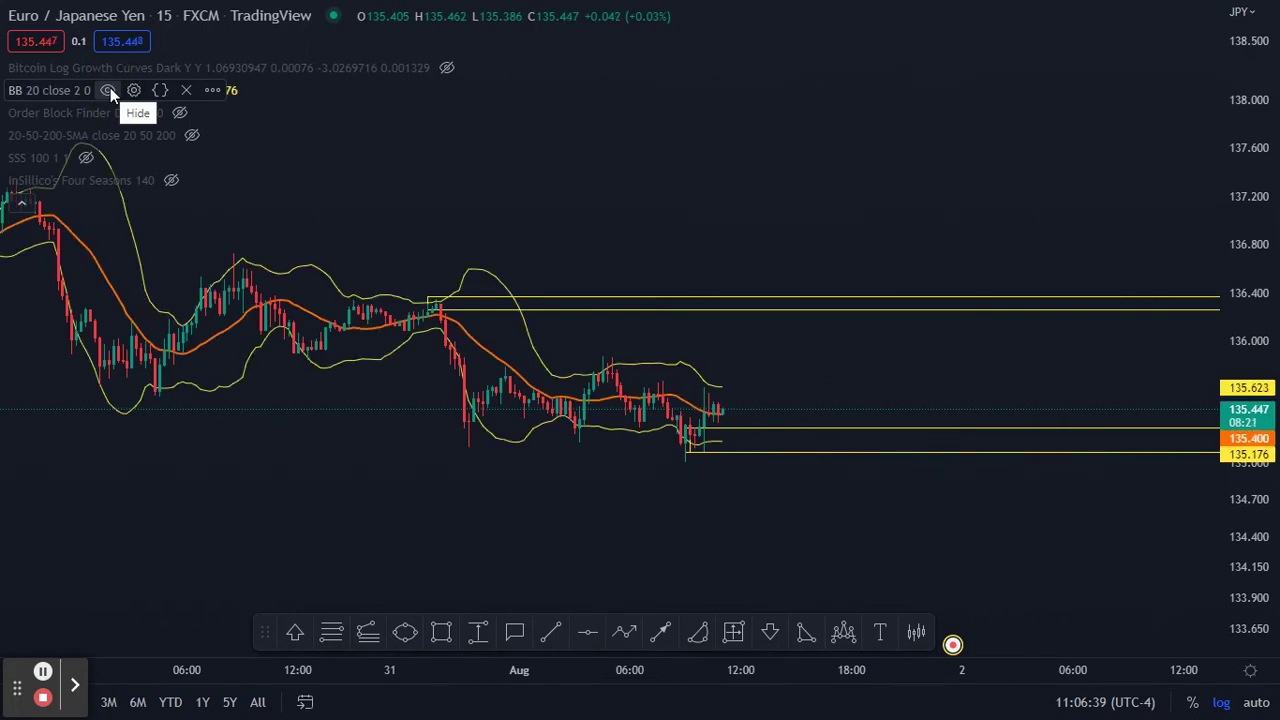
pyautogui.click(109, 90)
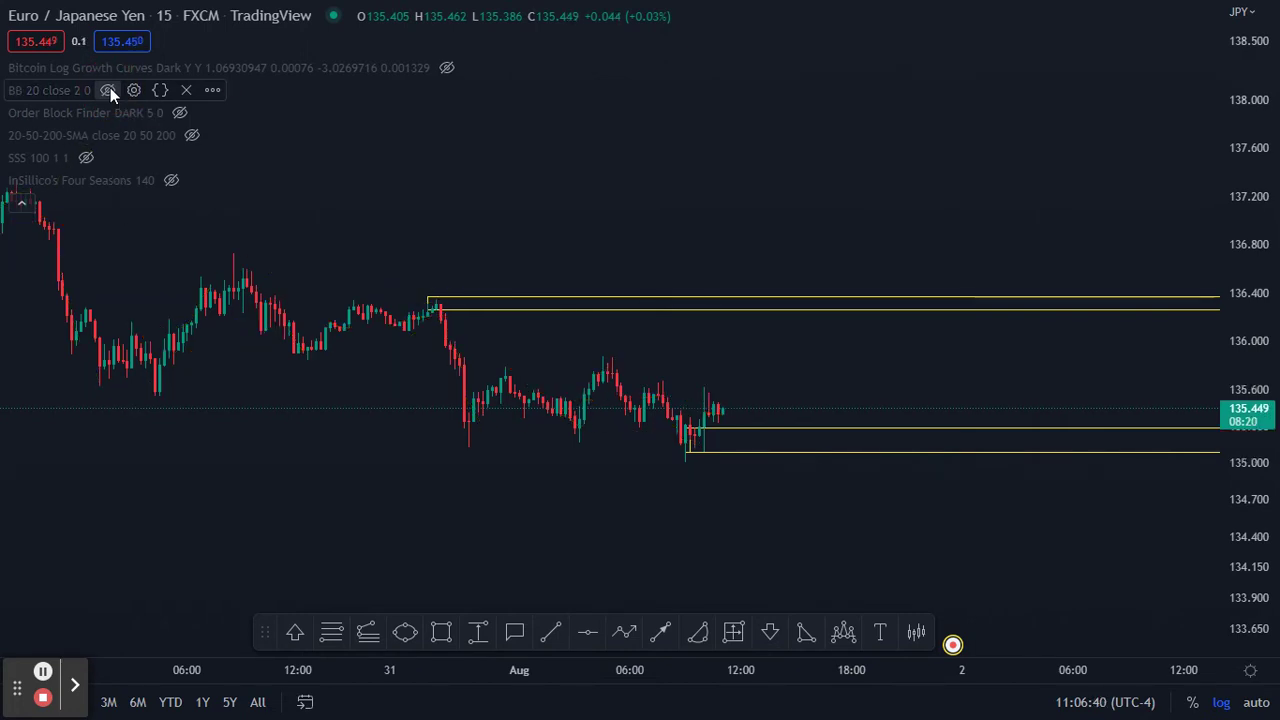
# Show the 20-50-200-SMA indicator and compare its averages with the current price and the upper zone
pyautogui.click(190, 135)
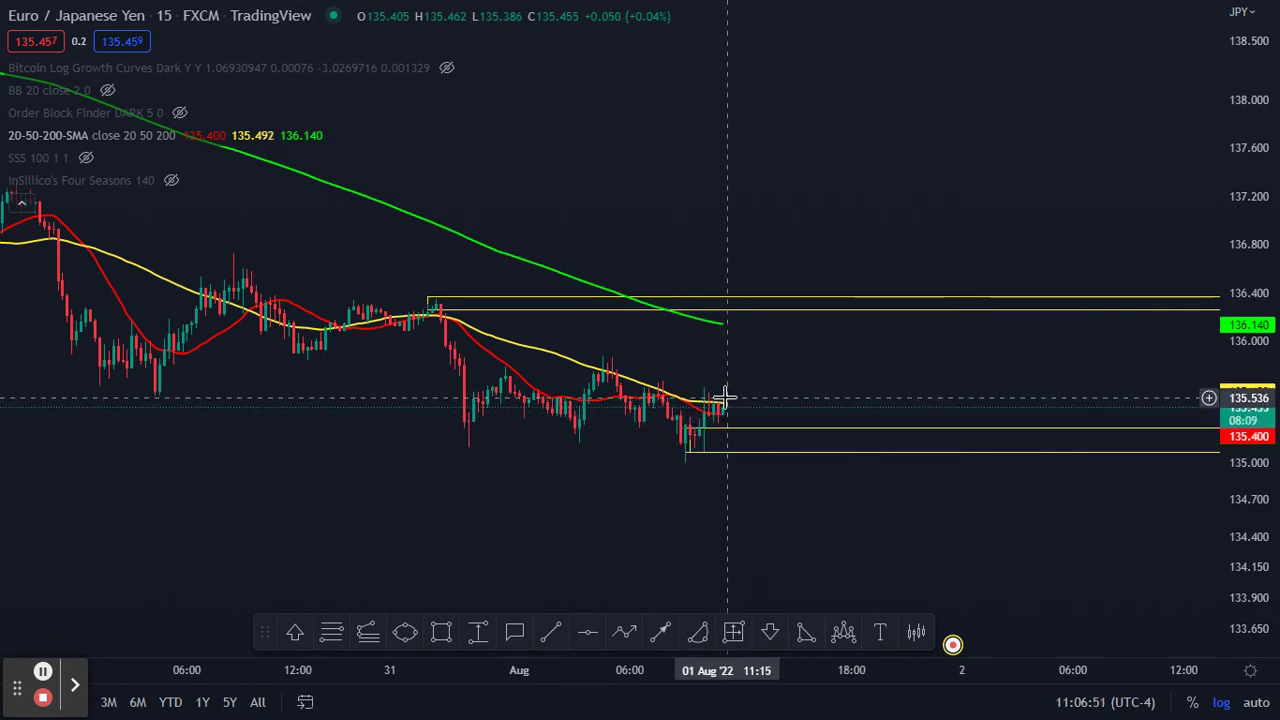
pyautogui.click(718, 325)
pyautogui.click(763, 391)
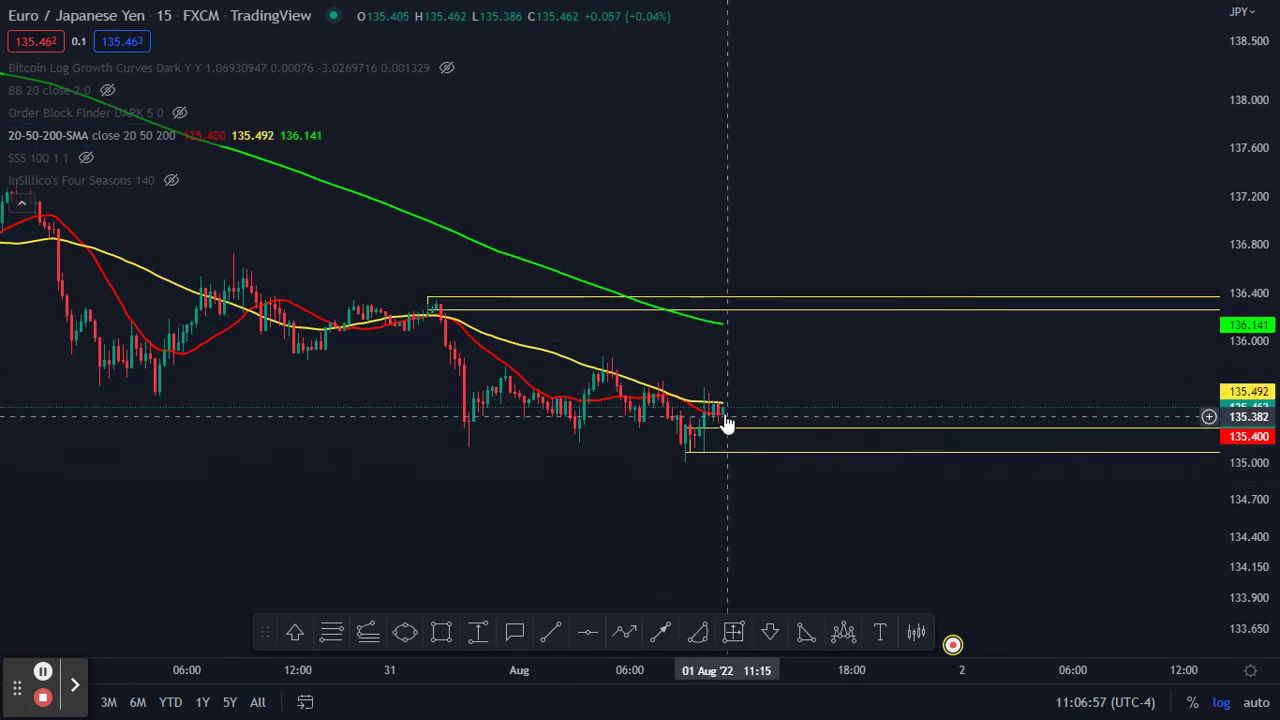
pyautogui.click(727, 302)
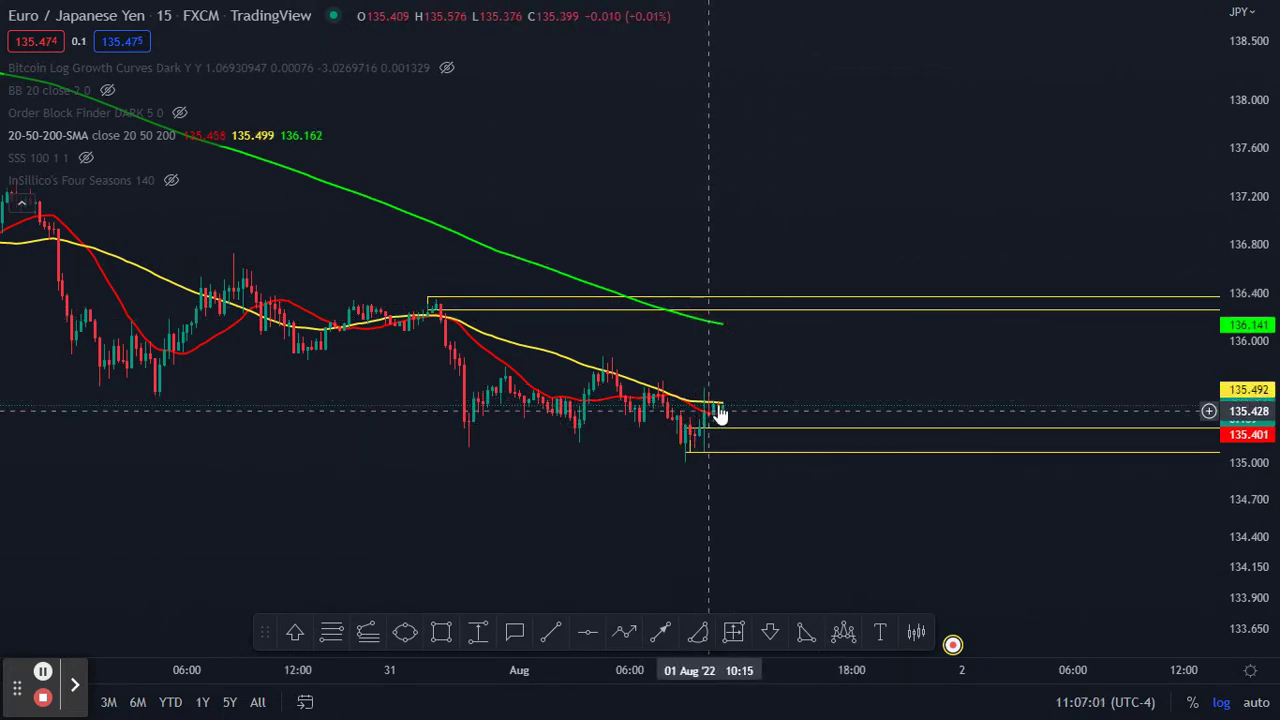
pyautogui.click(800, 421)
pyautogui.click(775, 301)
# Place a downward price range beside the latest candle, from 135.482 to 134.990 below the lower zone
pyautogui.click(479, 634)
pyautogui.click(758, 404)
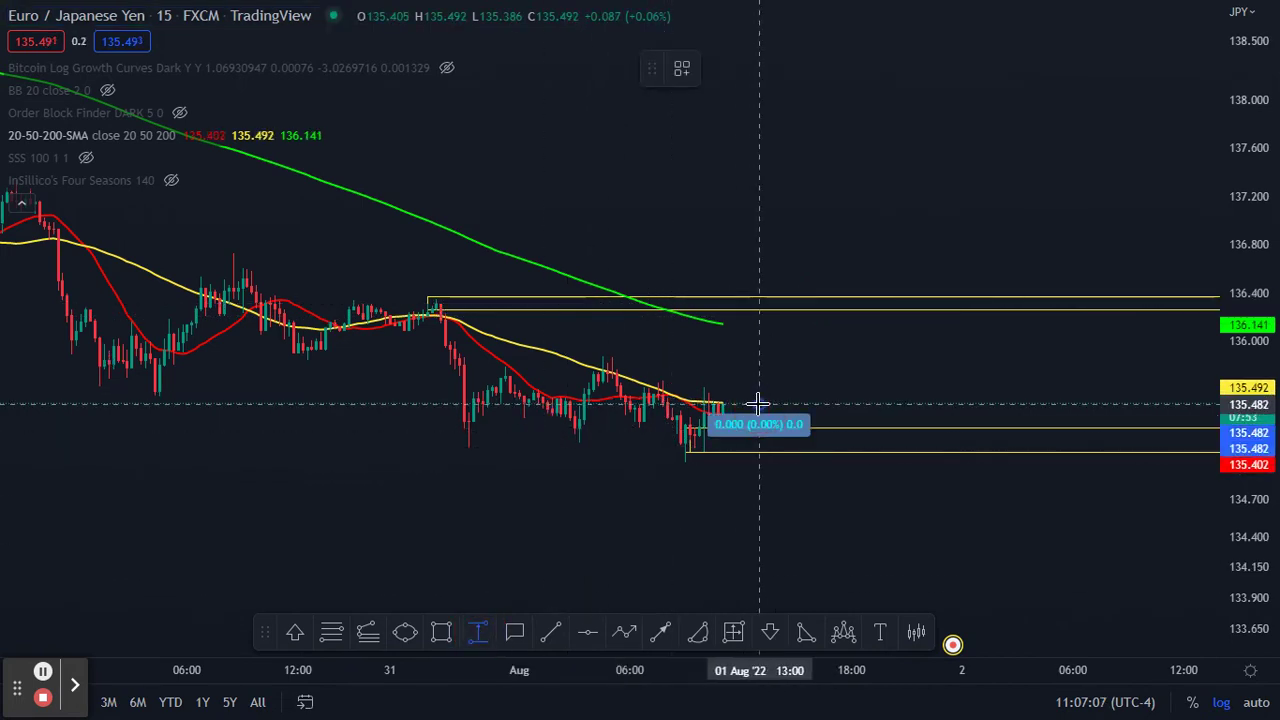
pyautogui.click(758, 463)
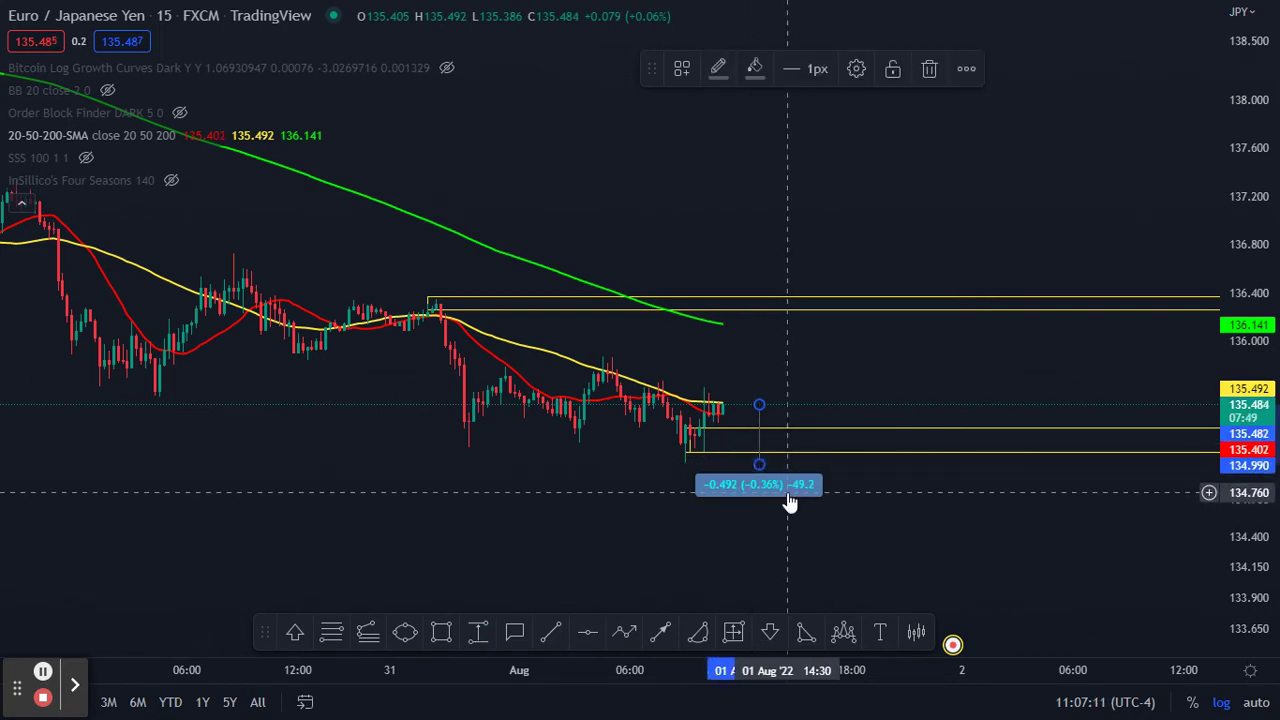
# Place an upward price range beside it, from 135.482 to 136.331 in the upper zone
pyautogui.click(478, 632)
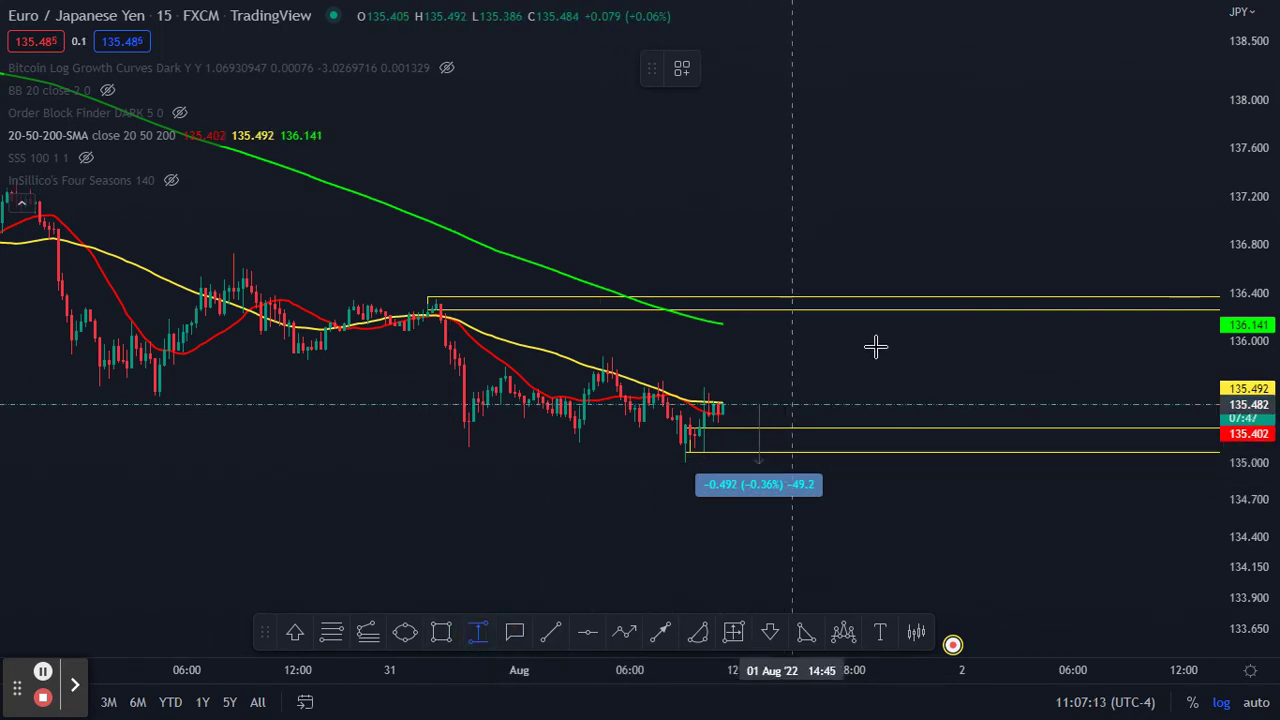
pyautogui.click(787, 404)
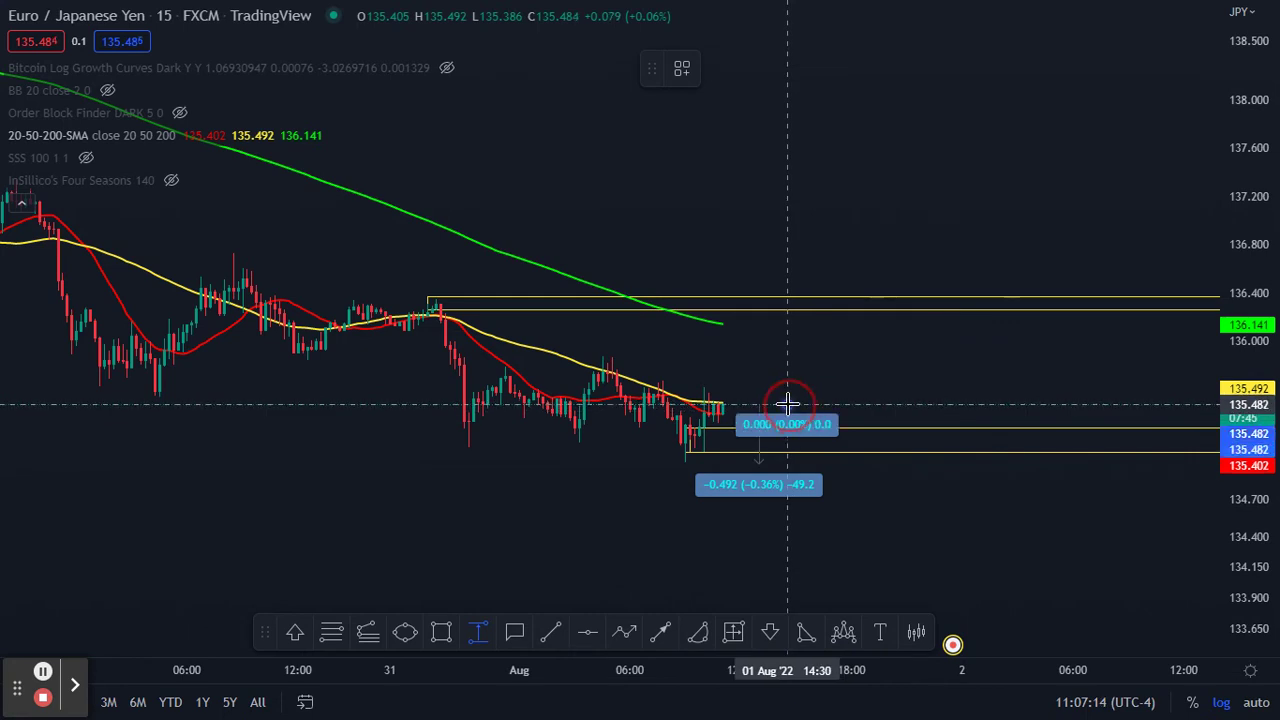
pyautogui.click(806, 301)
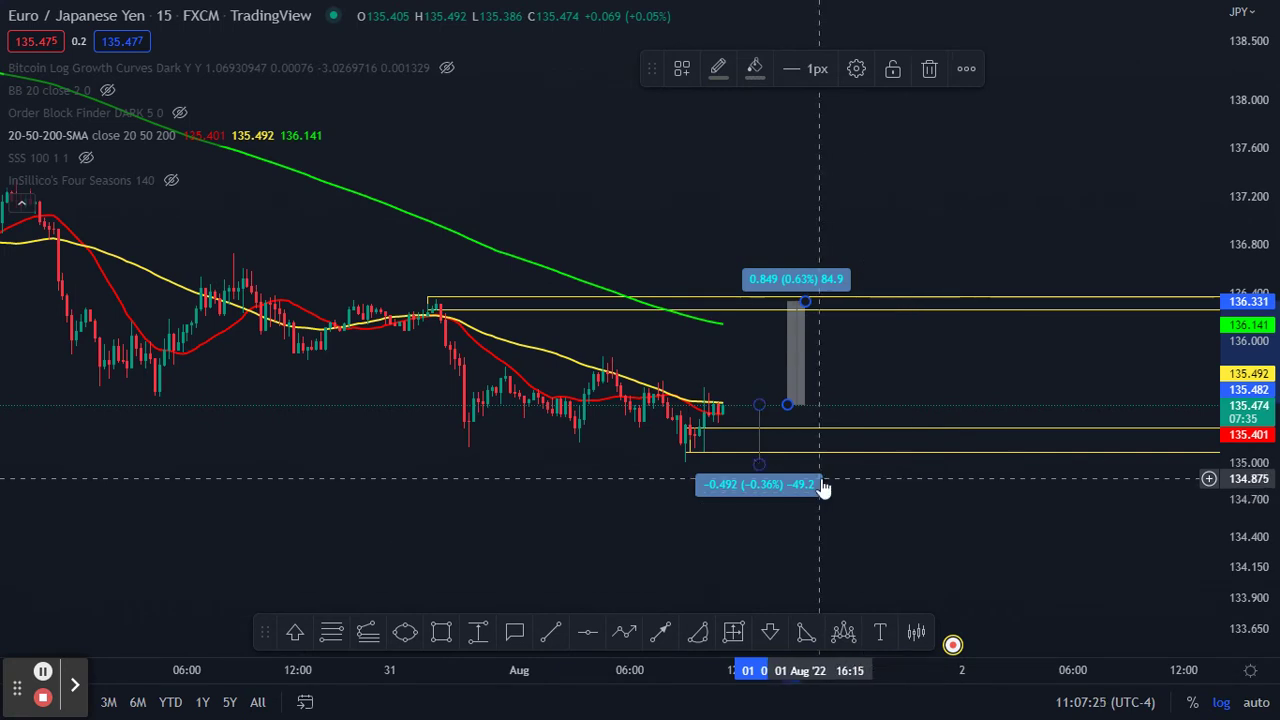
# Delete the upward and downward price ranges beside the latest candle and hide the 20-50-200-SMA indicator
pyautogui.click(929, 70)
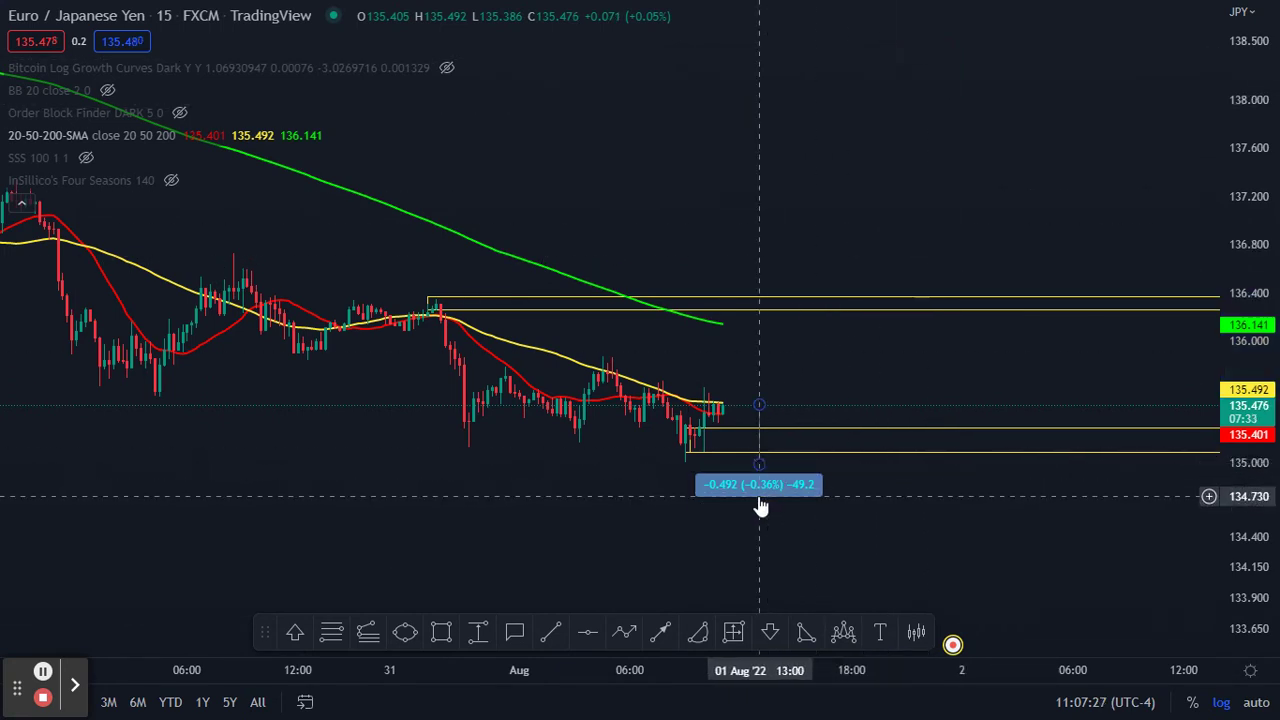
pyautogui.click(760, 505)
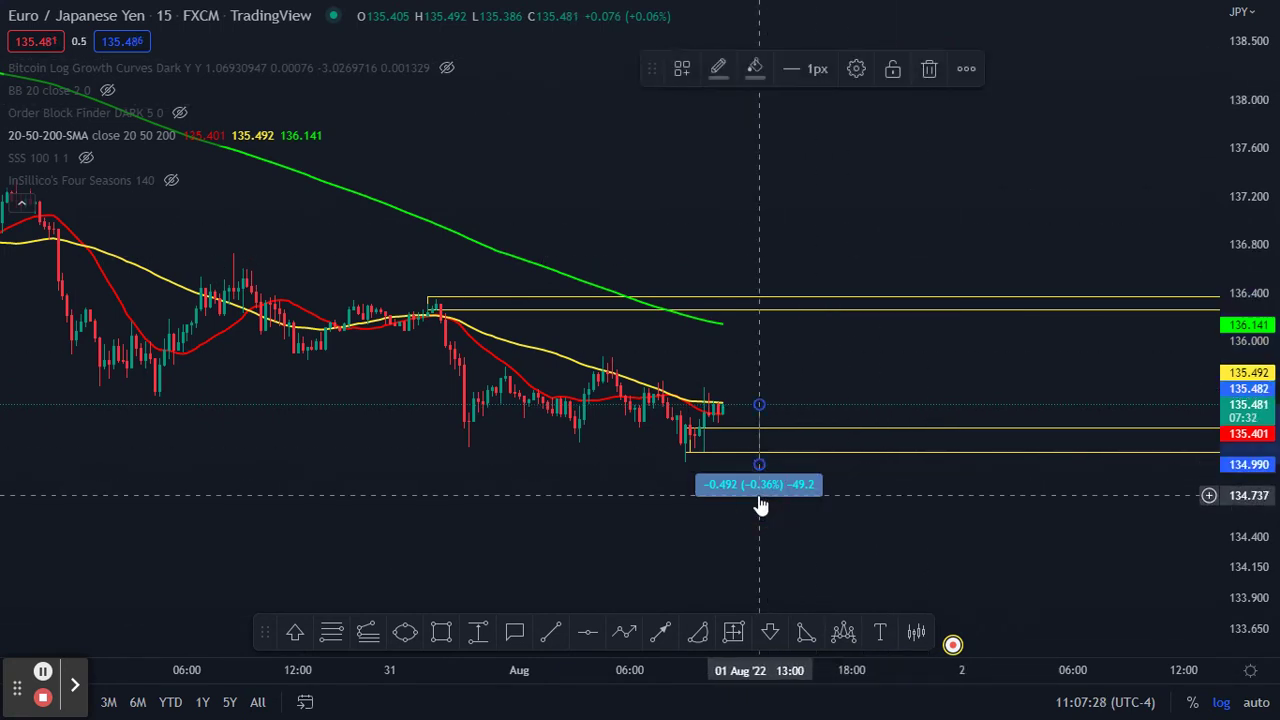
pyautogui.click(931, 70)
pyautogui.moveTo(124, 132)
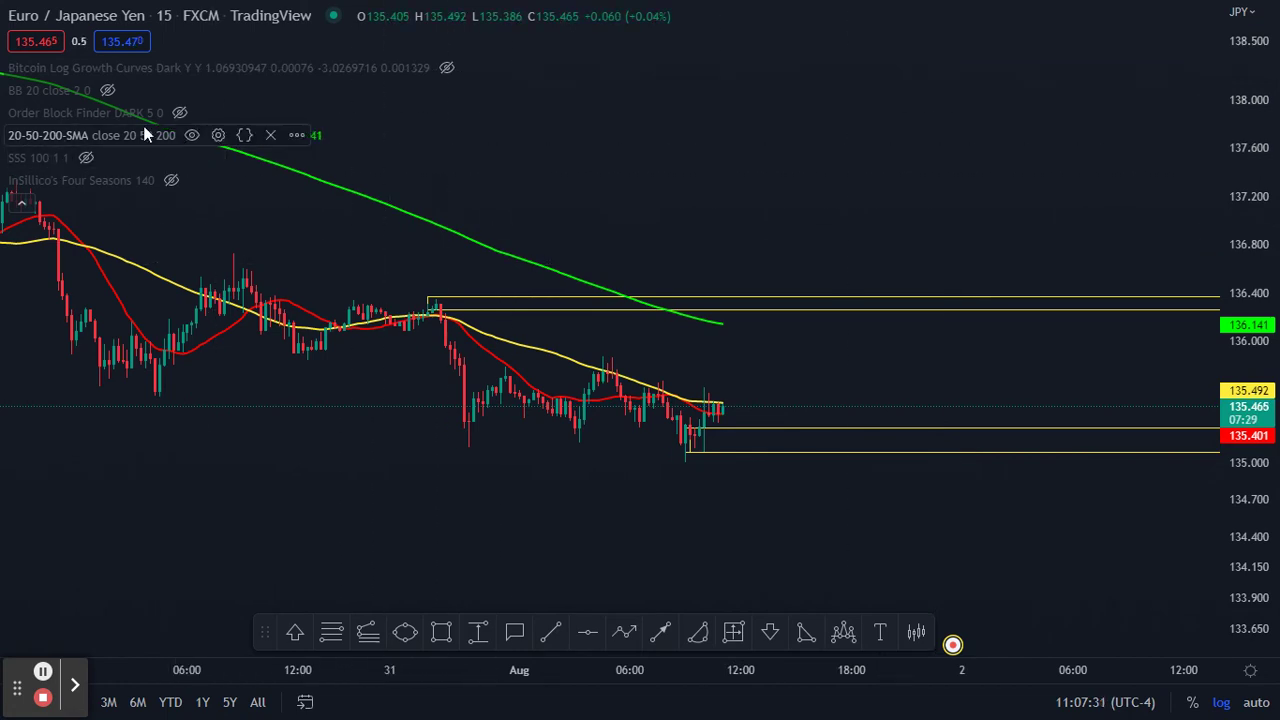
pyautogui.click(192, 136)
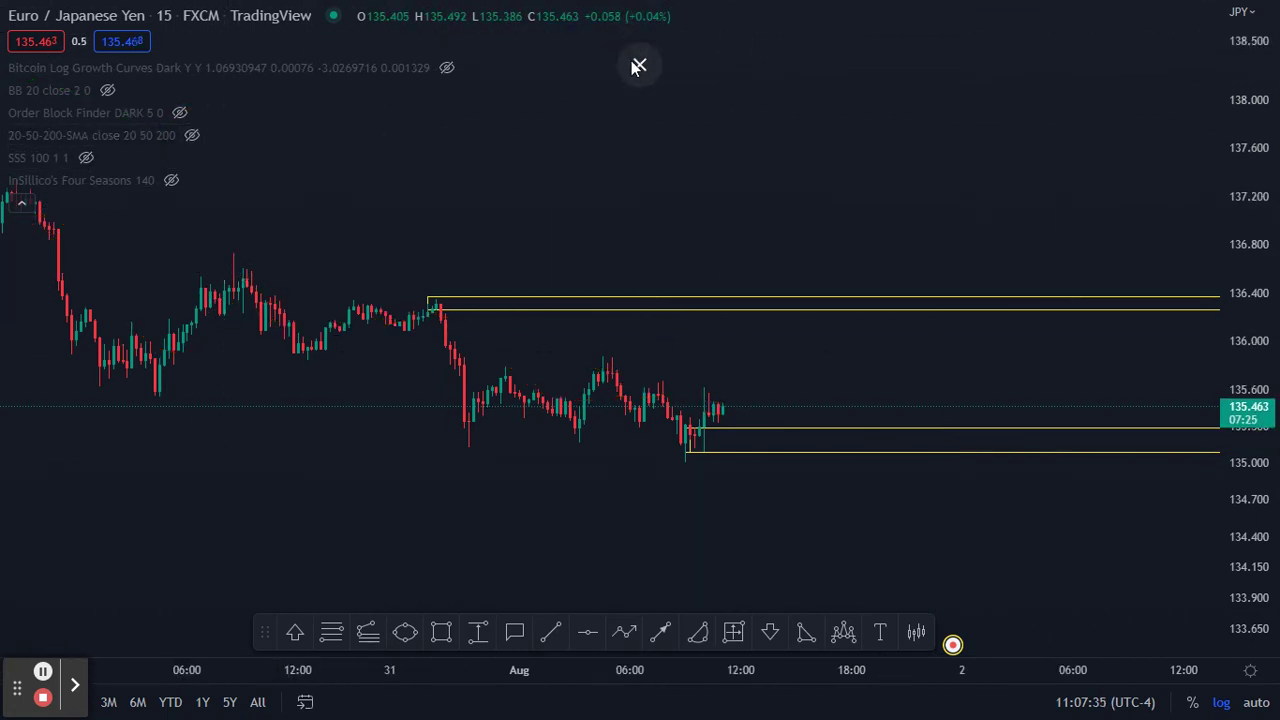
# Exit the full-screen view, search for XAU and load the OANDA XAUUSD gold chart
pyautogui.press('Escape')
pyautogui.click(115, 85)
pyautogui.write('XU')
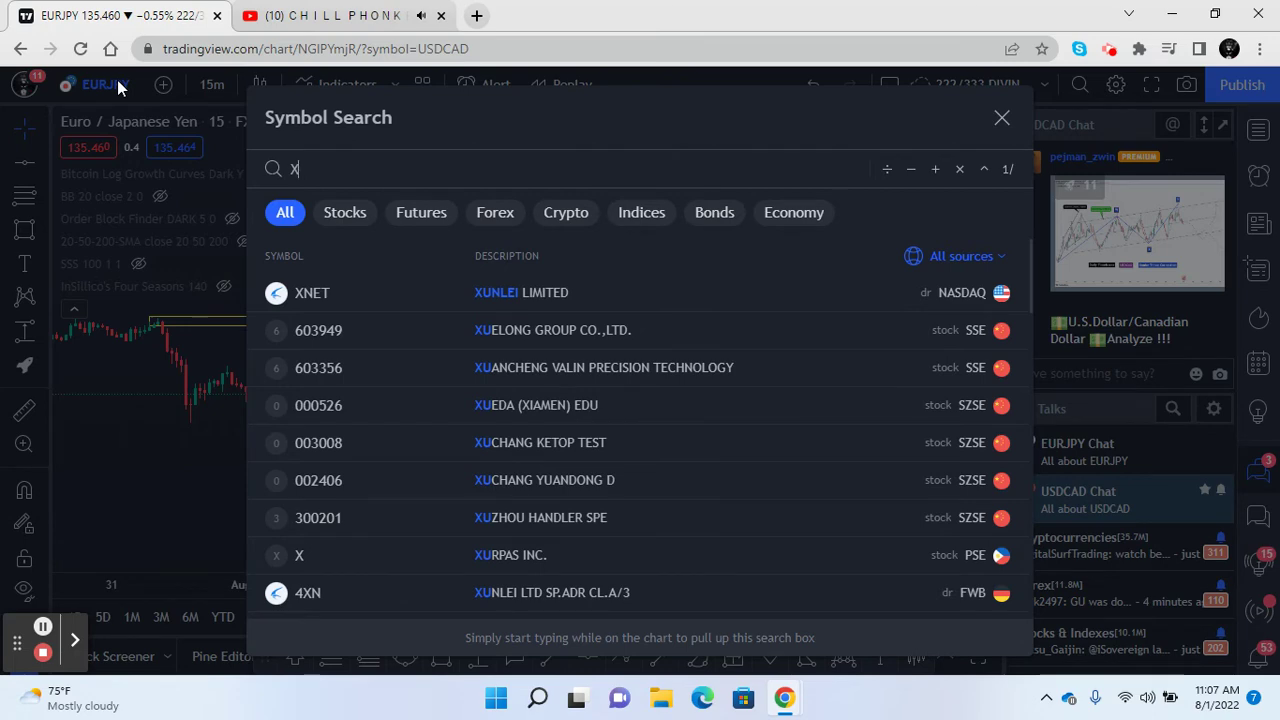
pyautogui.press('BackSpace')
pyautogui.write('AU')
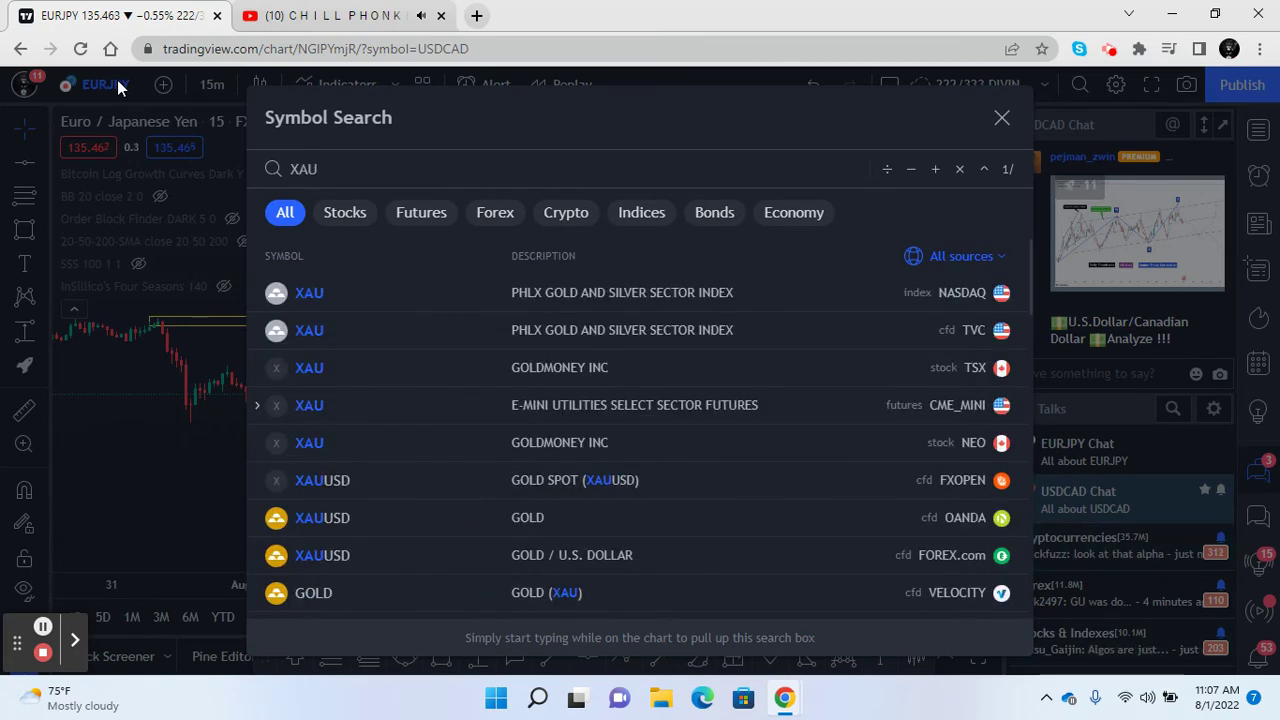
pyautogui.click(317, 519)
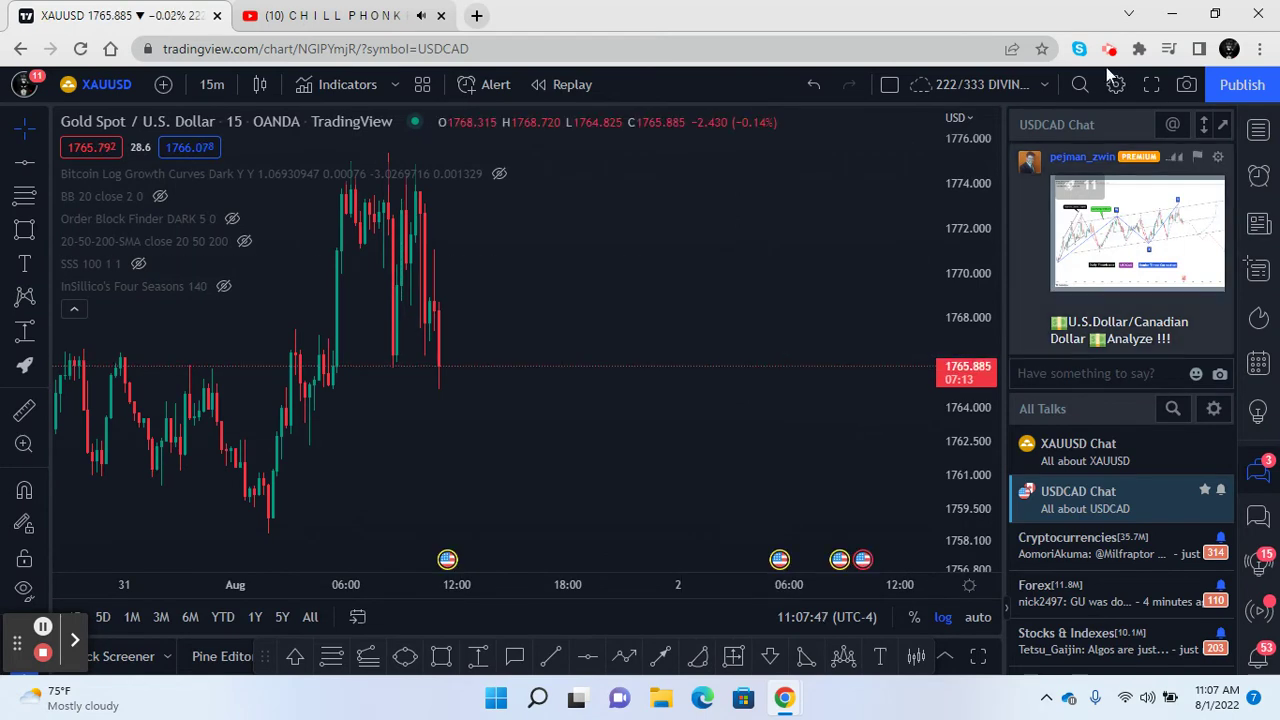
# Set the gold chart to the 4-hour timeframe and show it full-screen with a compressed price scale
pyautogui.click(218, 85)
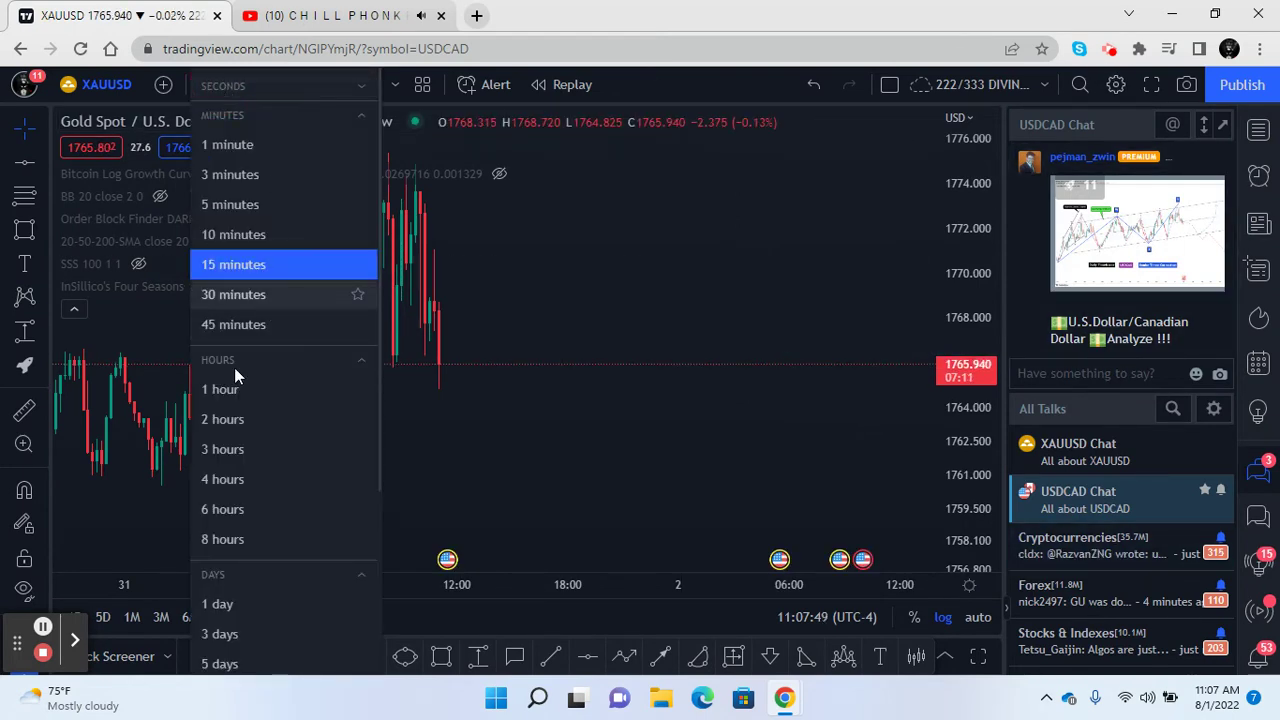
pyautogui.click(236, 485)
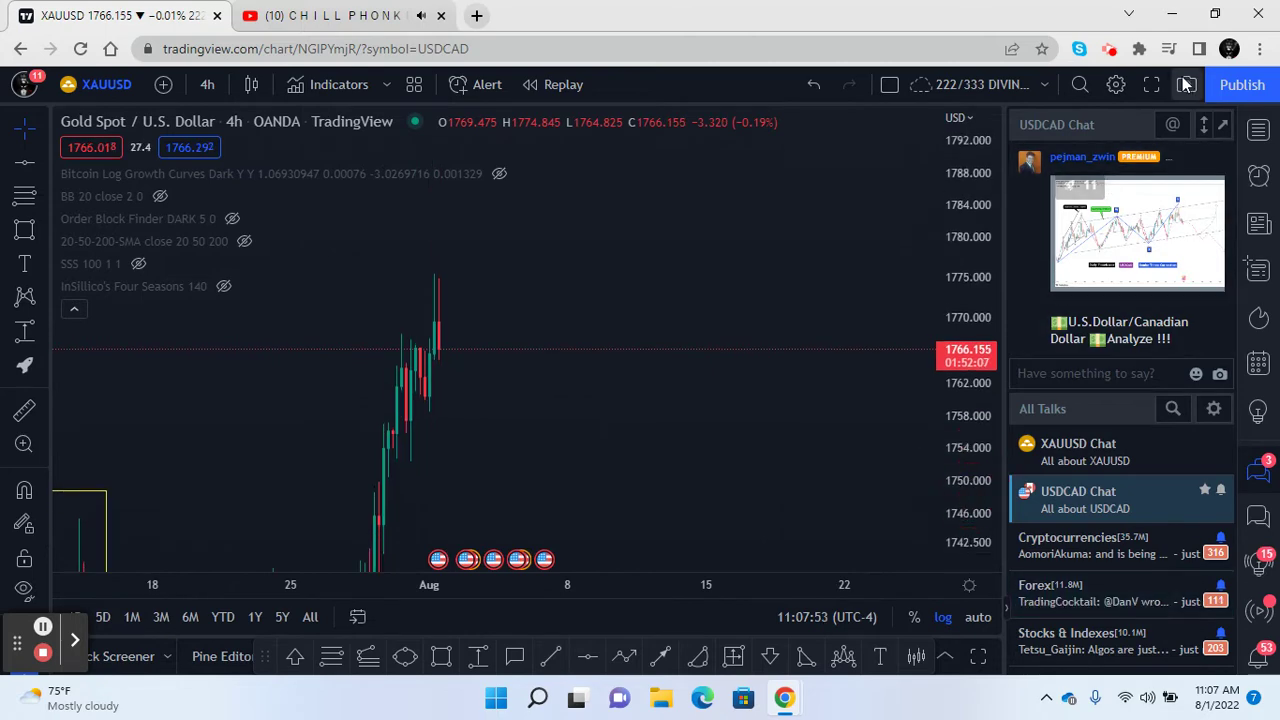
pyautogui.click(1151, 85)
pyautogui.moveTo(1262, 97); pyautogui.dragTo(1268, 490)
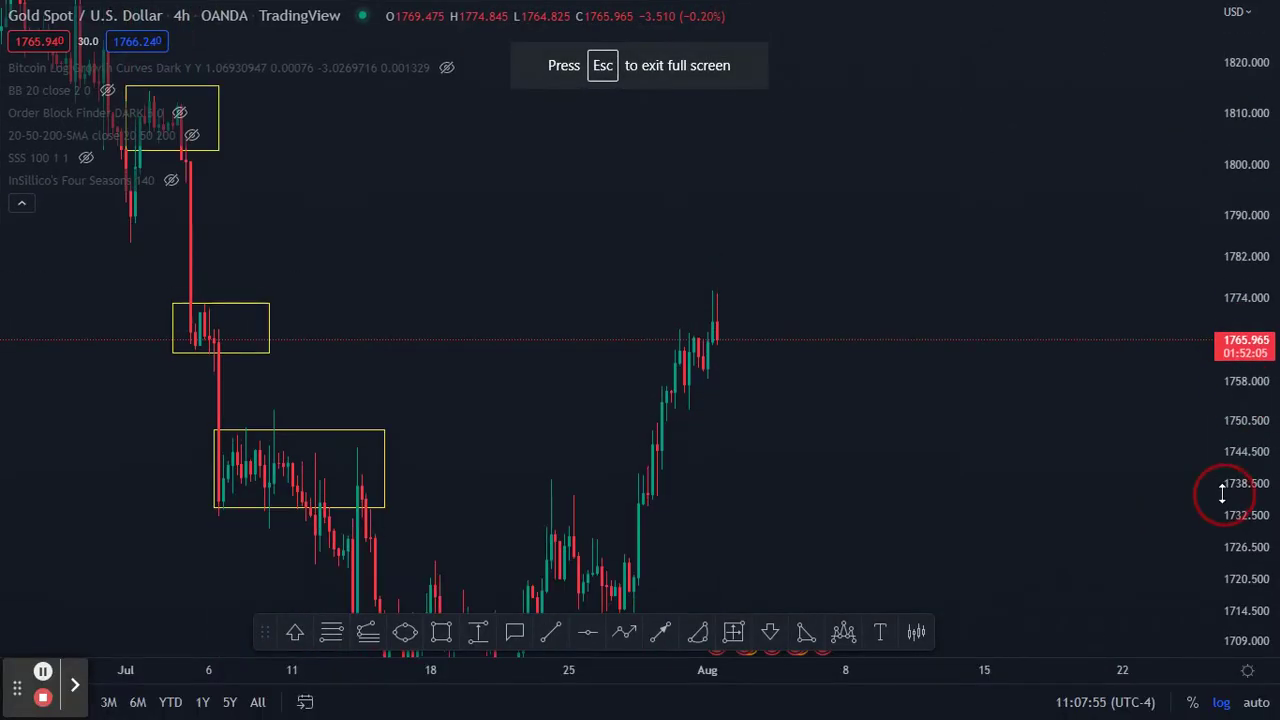
# Remove all existing drawings from the gold chart and bring the July decline and the recovery into view
pyautogui.rightClick(886, 246)
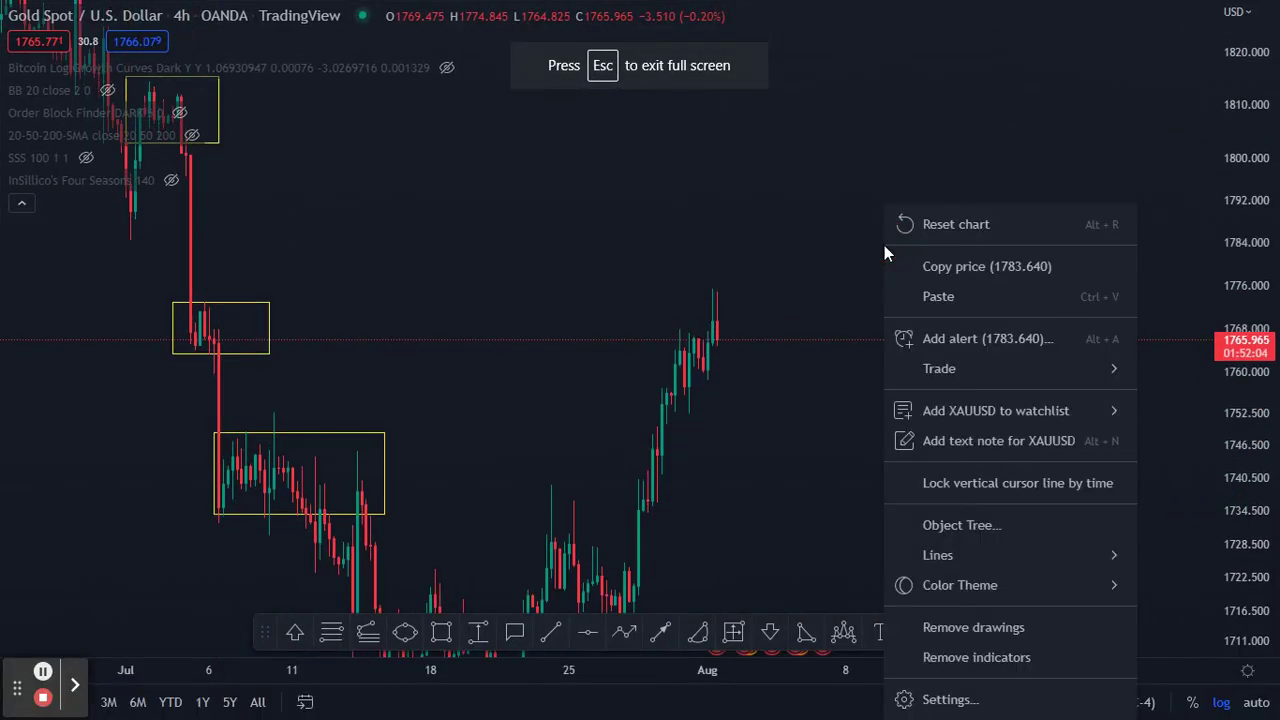
pyautogui.click(965, 627)
pyautogui.moveTo(908, 486)
pyautogui.mouseDown()
pyautogui.moveTo(966, 267)
pyautogui.moveTo(967, 191)
pyautogui.mouseUp()
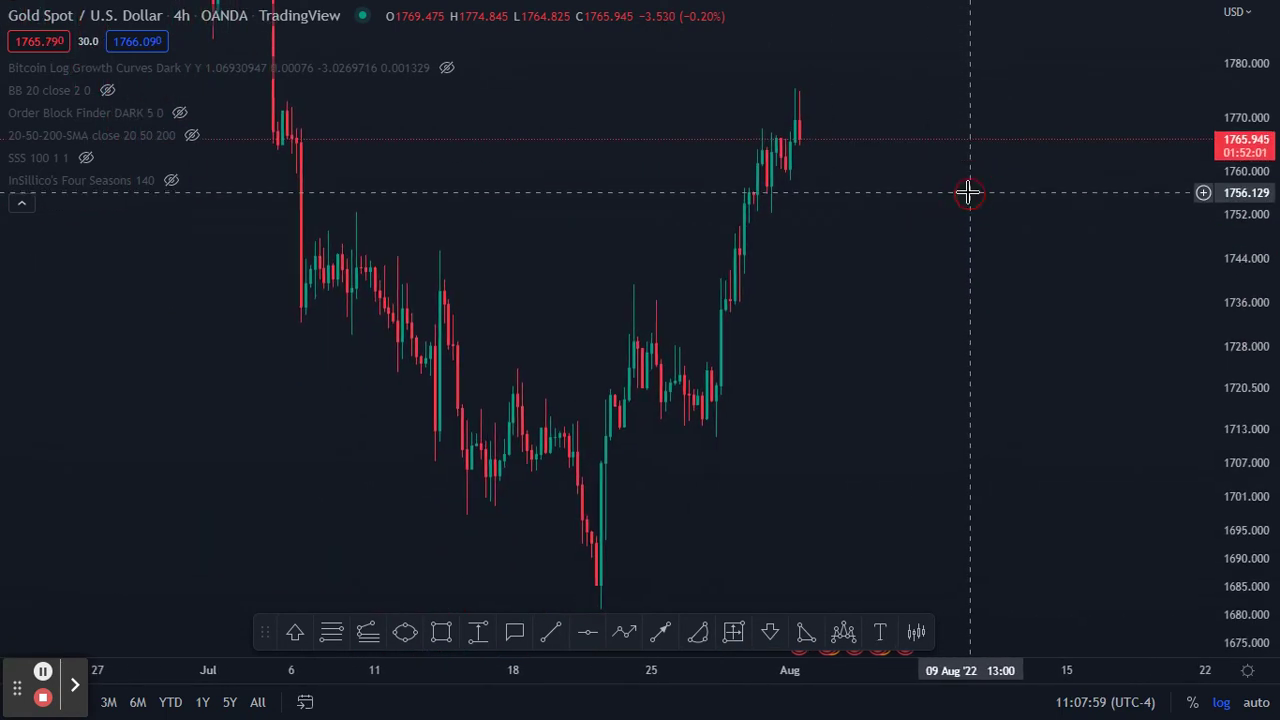
pyautogui.moveTo(1212, 200); pyautogui.dragTo(1185, 364)
pyautogui.moveTo(778, 428); pyautogui.dragTo(760, 450)
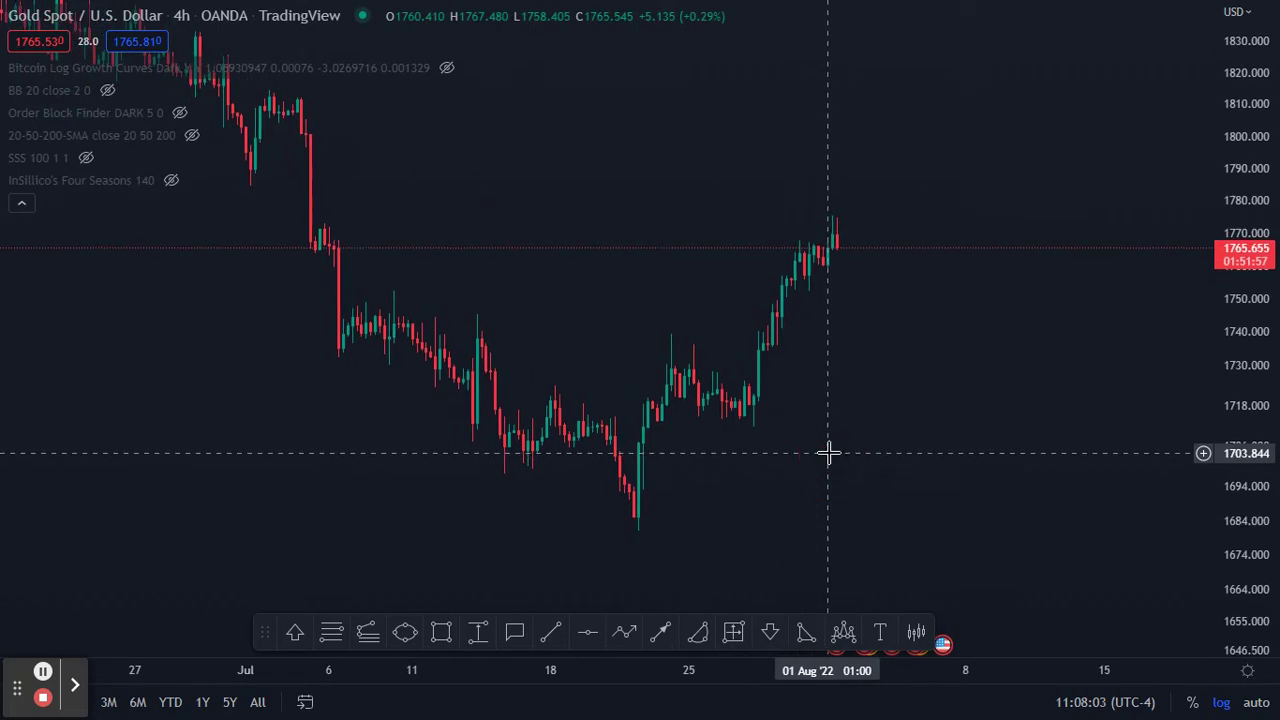
# Draw a rectangle zone from the 5 July candles, from about 1767.568 down to 1758.974, extending across the latest price
pyautogui.click(441, 636)
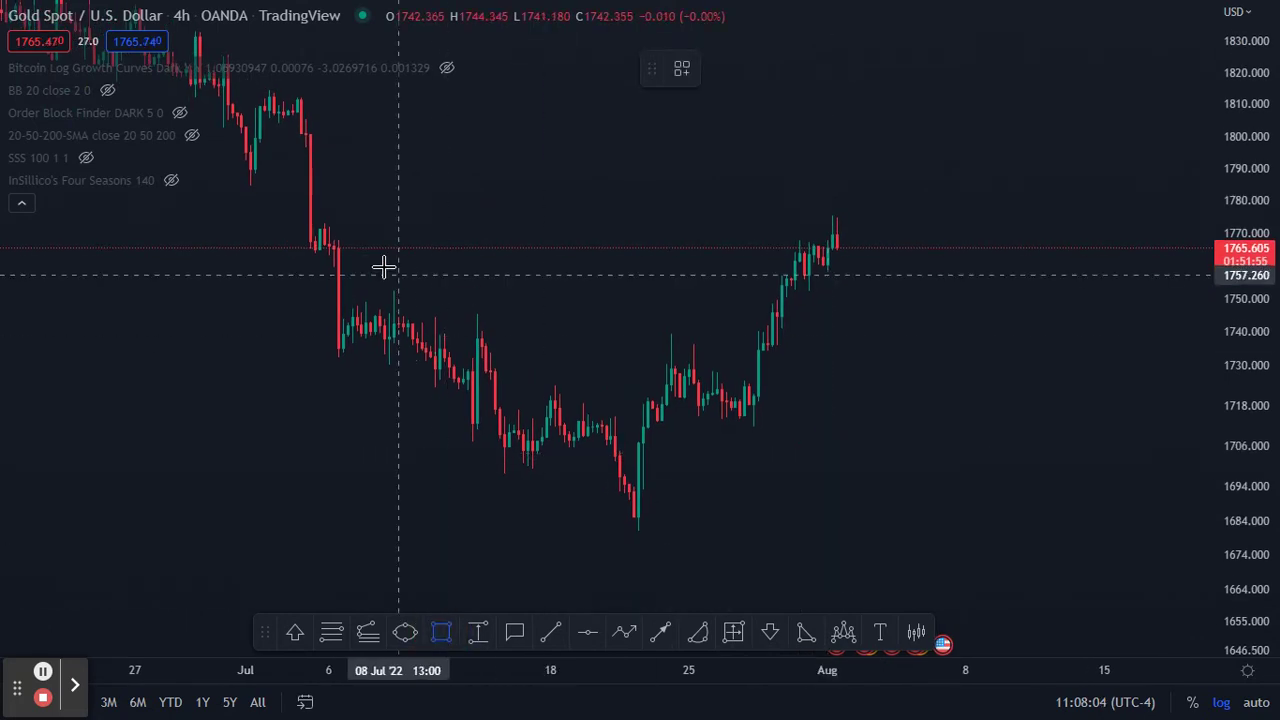
pyautogui.click(328, 241)
pyautogui.click(324, 267)
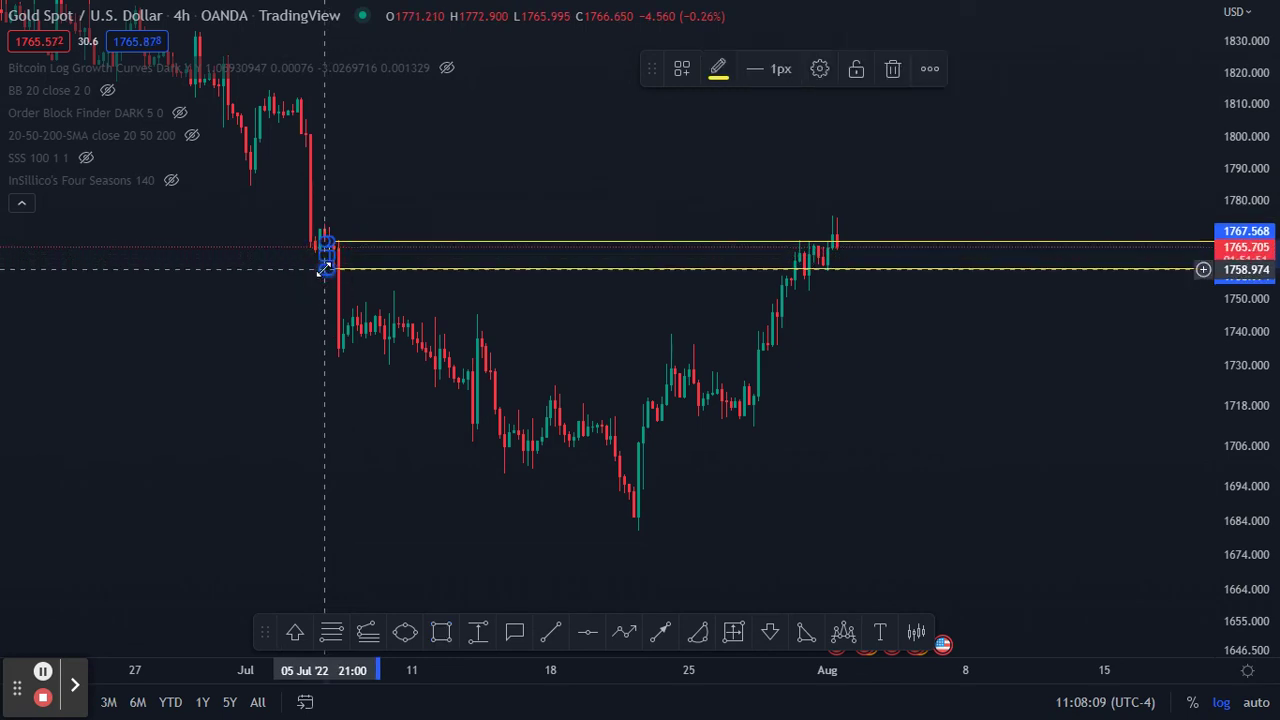
pyautogui.click(821, 258)
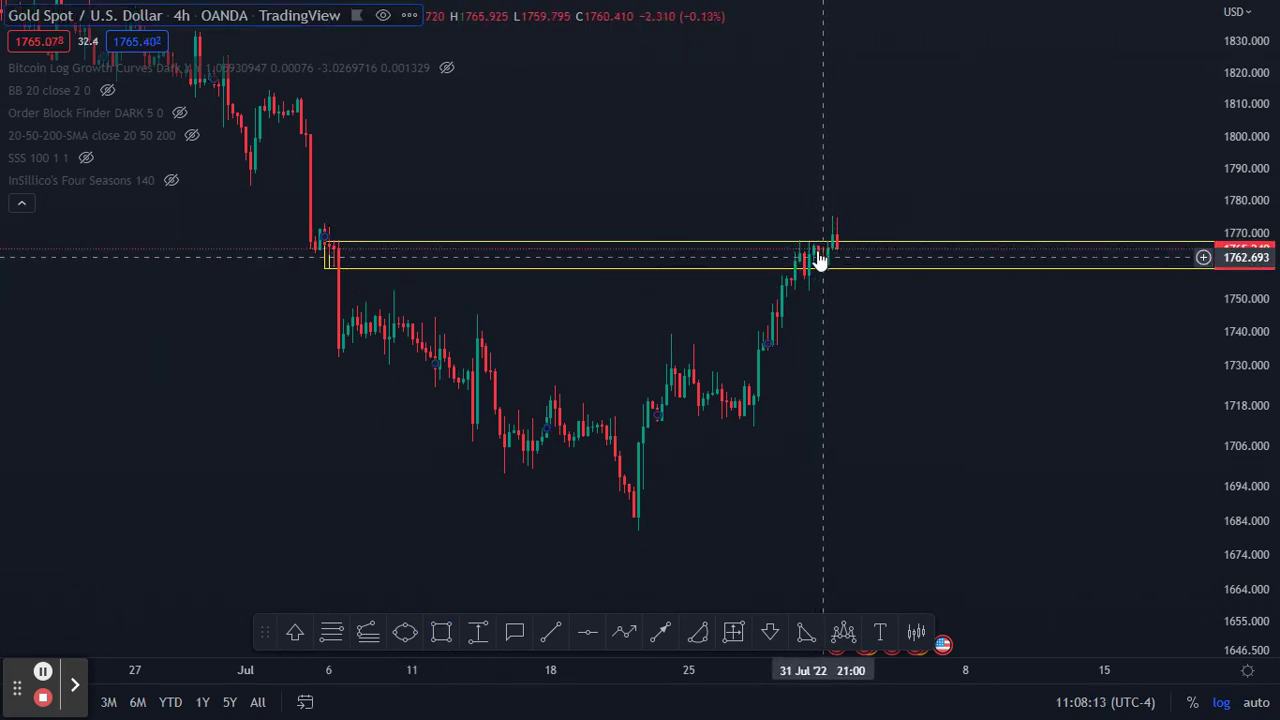
pyautogui.click(803, 263)
# Add the text label "Supply" and place it inside the zone
pyautogui.click(880, 632)
pyautogui.click(511, 258)
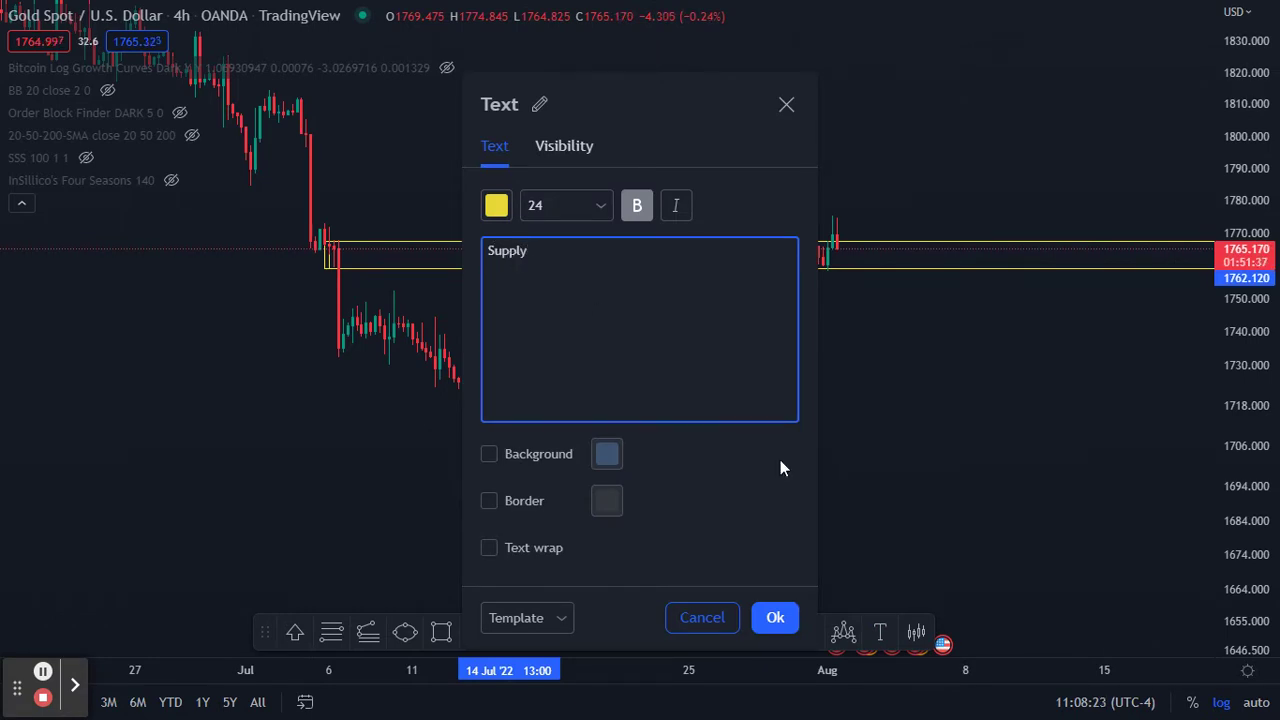
pyautogui.click(771, 617)
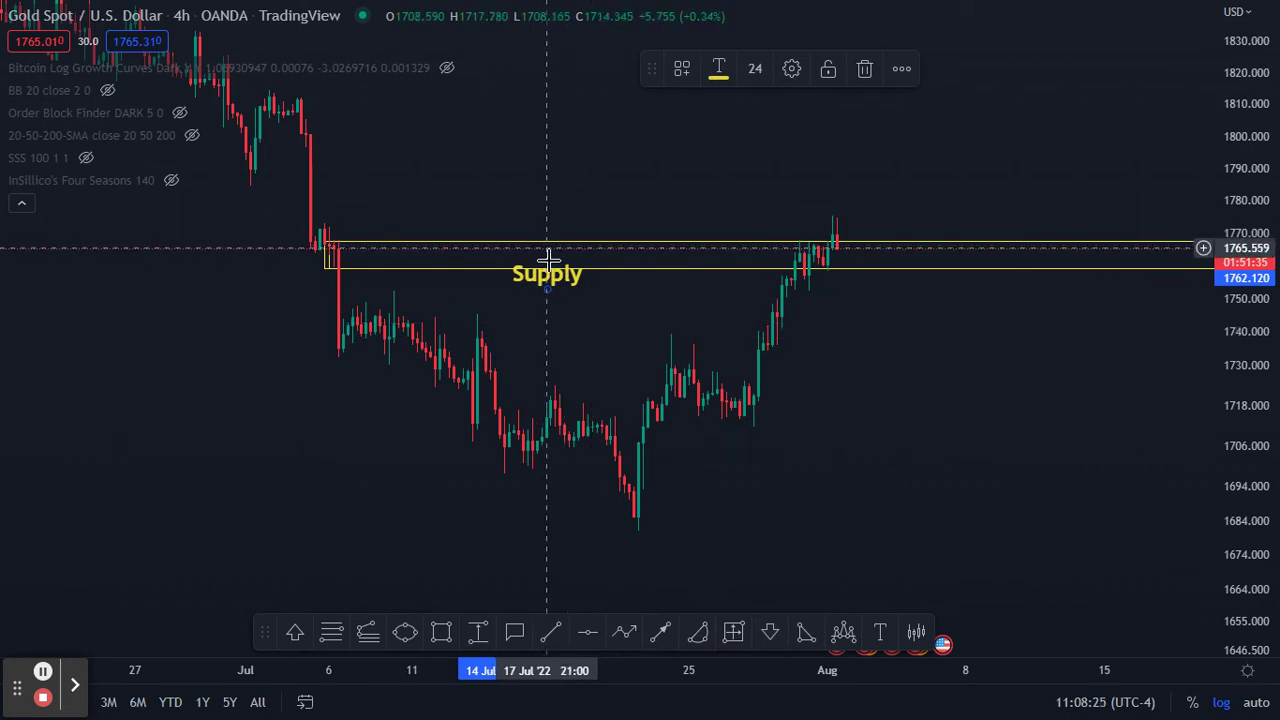
pyautogui.moveTo(553, 290); pyautogui.dragTo(480, 268)
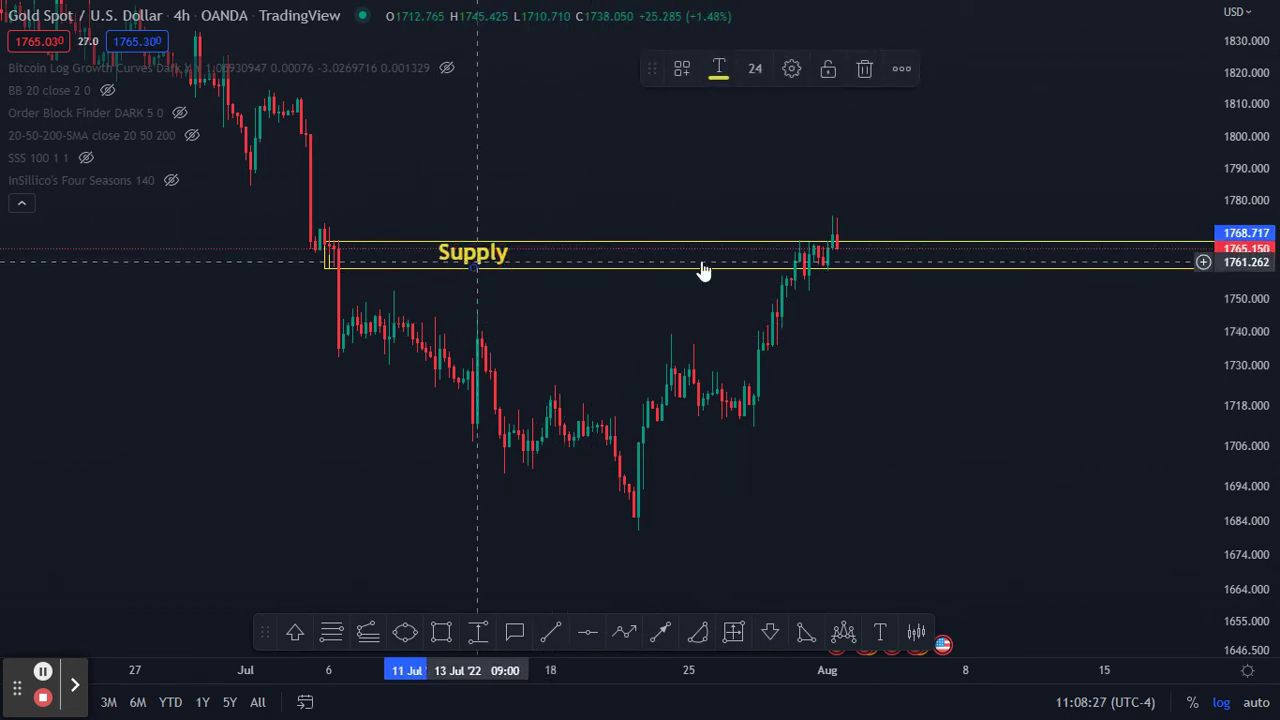
pyautogui.click(822, 259)
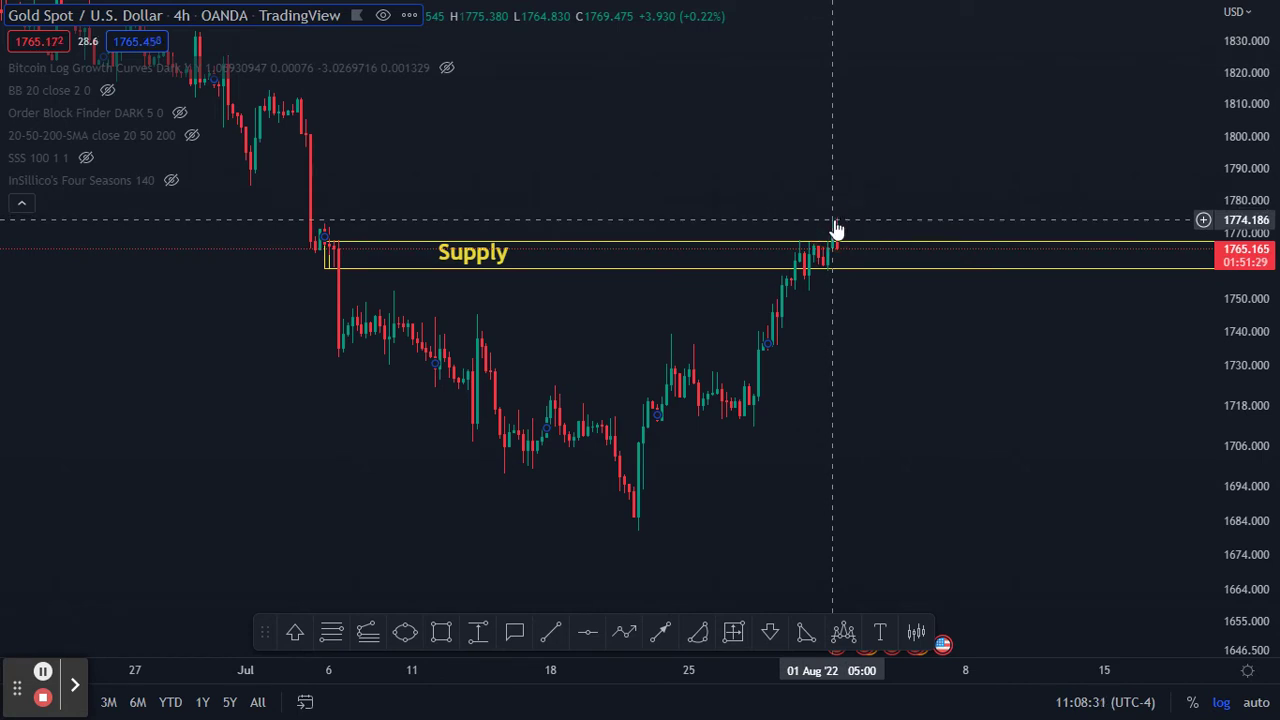
pyautogui.click(842, 256)
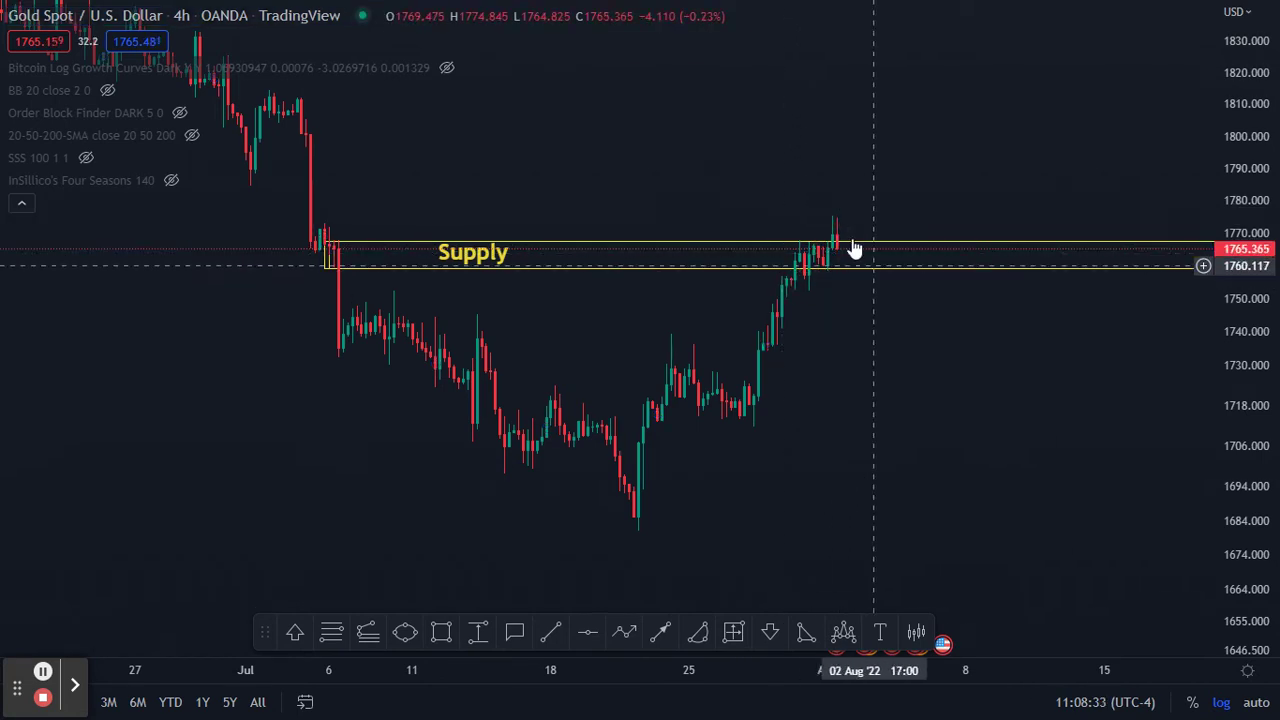
# Delete the zone that starts on 5 July together with its "Supply" label
pyautogui.moveTo(671, 320); pyautogui.dragTo(606, 329)
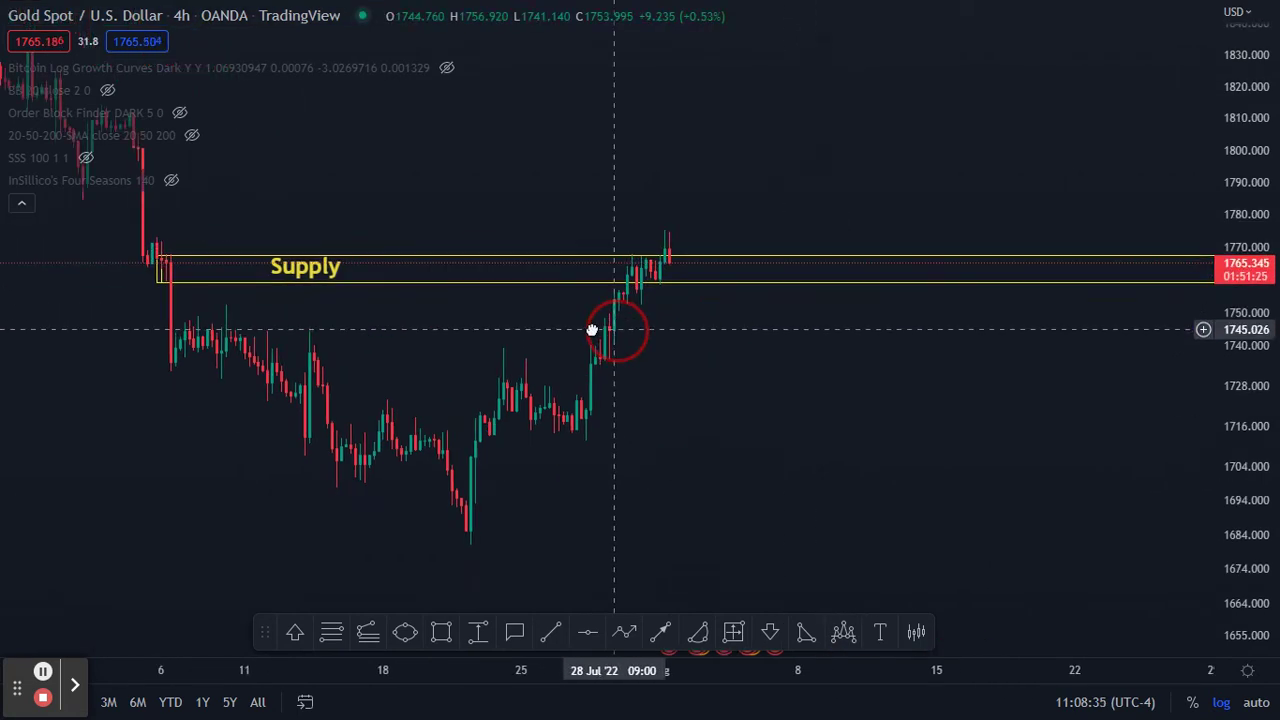
pyautogui.click(672, 263)
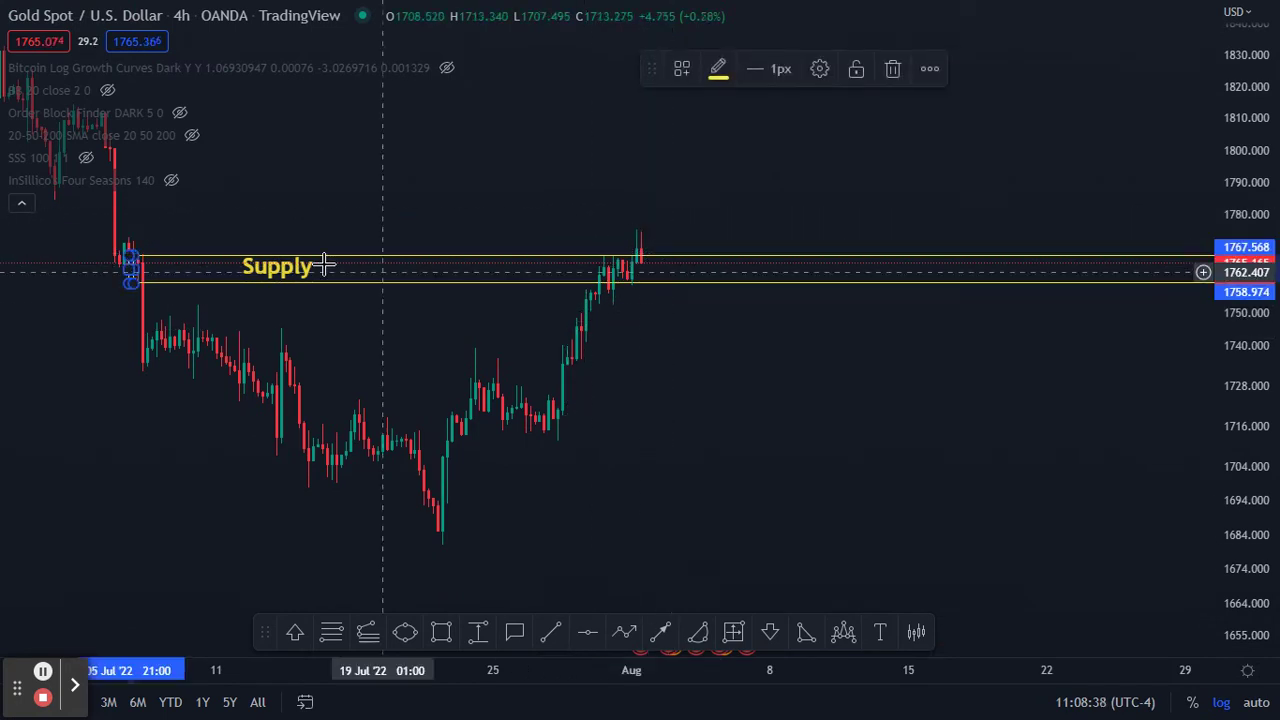
pyautogui.click(889, 72)
pyautogui.click(277, 277)
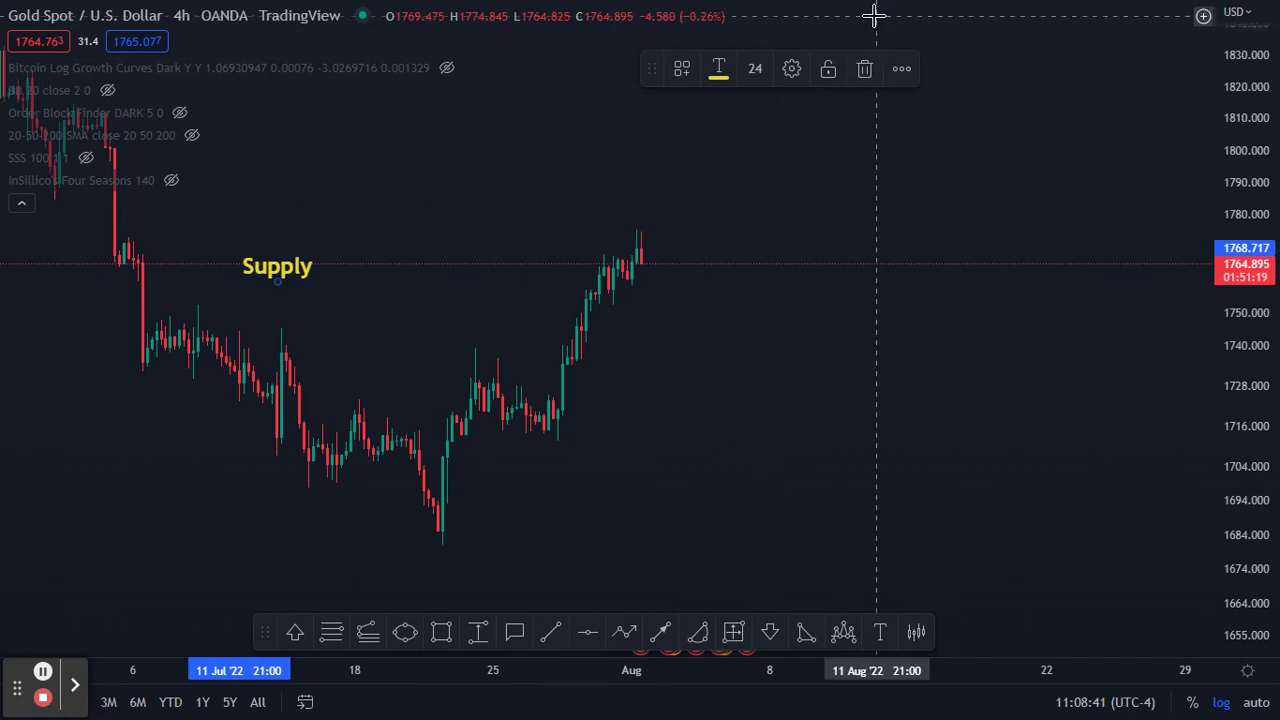
pyautogui.click(865, 68)
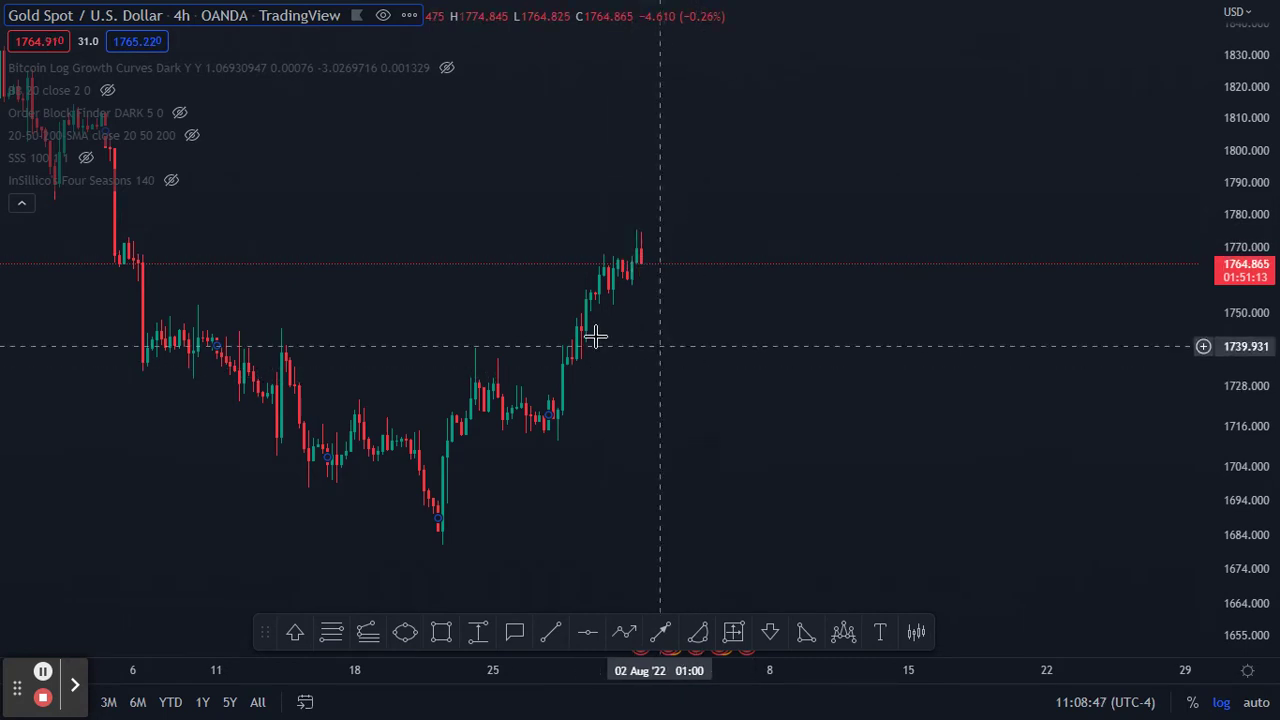
# Draw a rectangle zone starting at the consolidation just before the latest candles, from about 1767.281 down to 1759
pyautogui.click(433, 637)
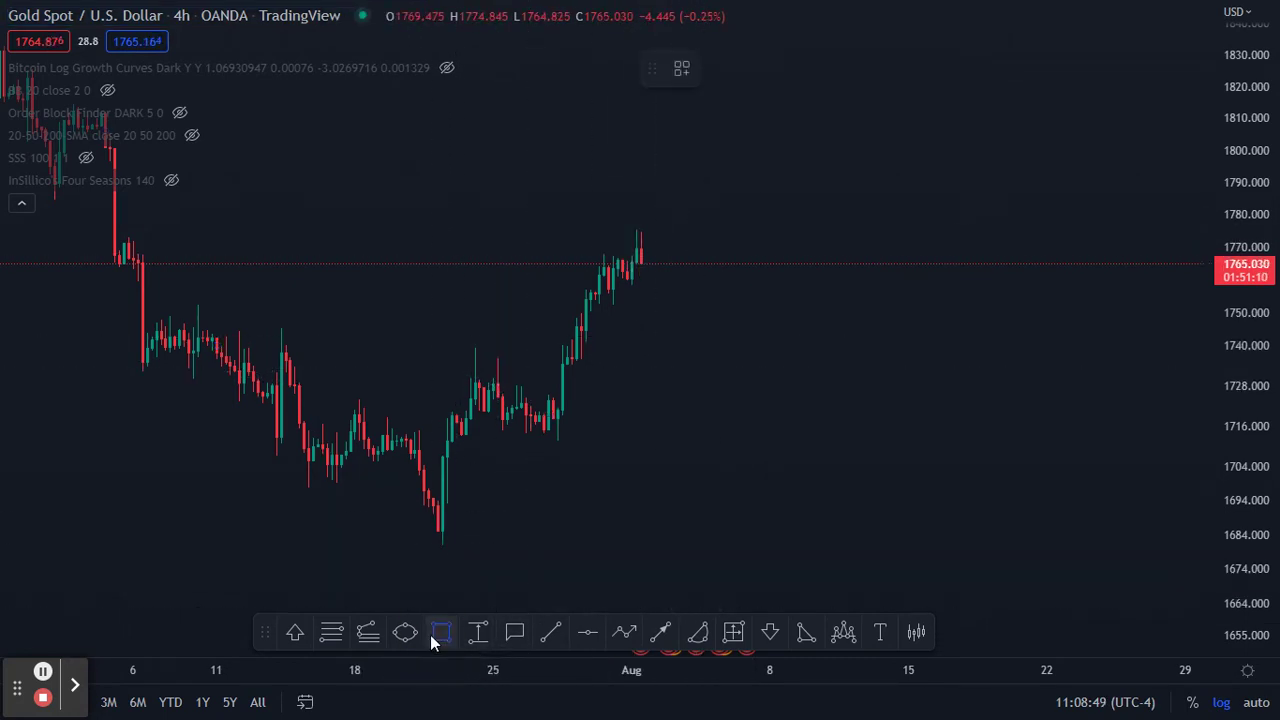
pyautogui.click(628, 256)
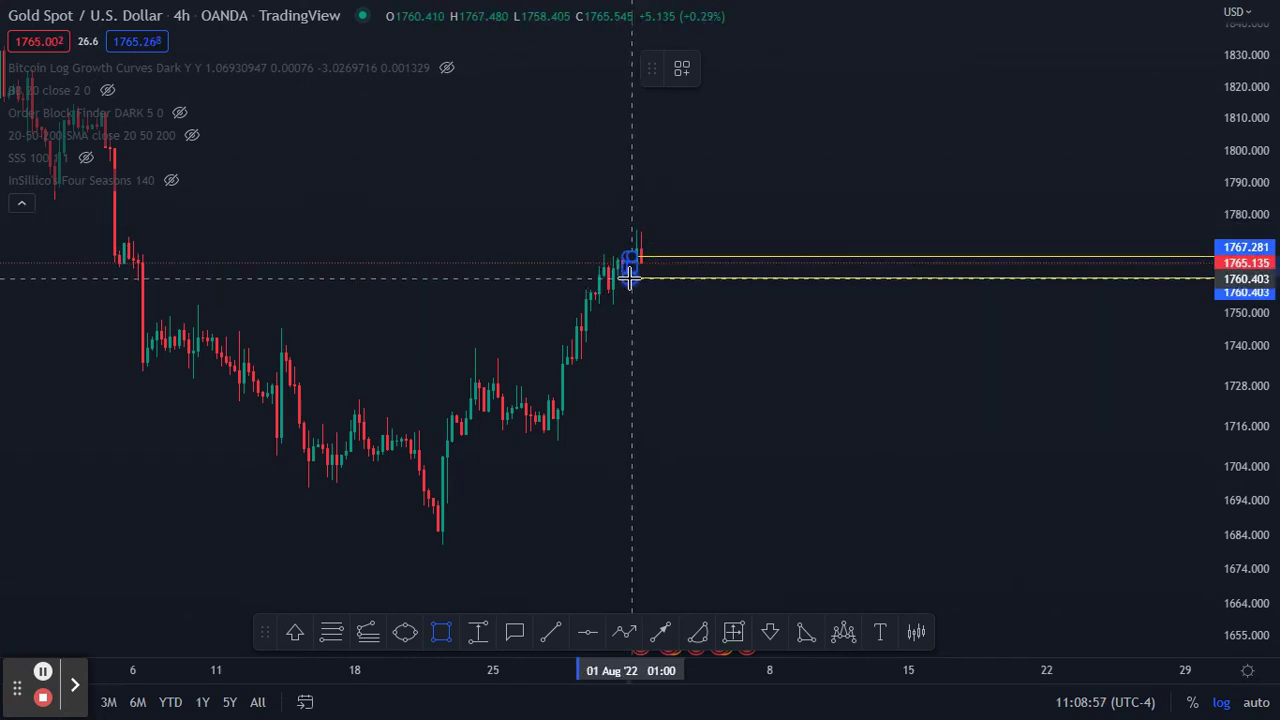
pyautogui.click(628, 283)
pyautogui.click(645, 320)
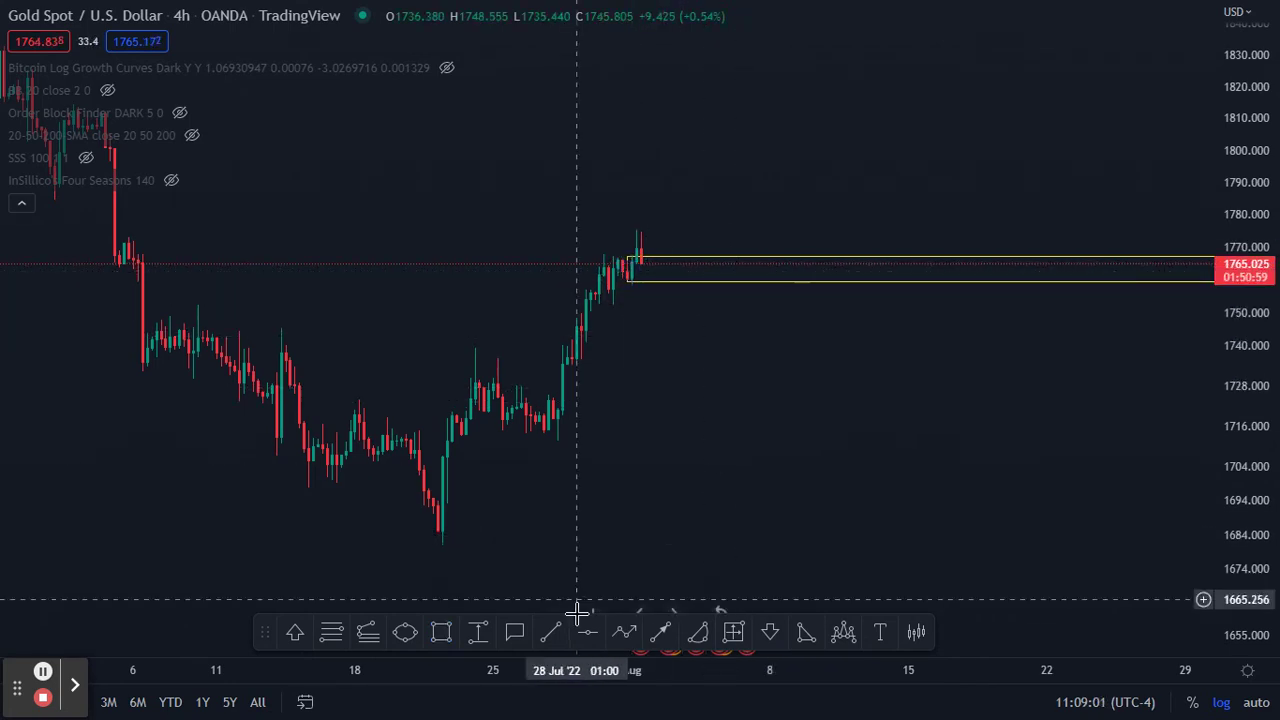
pyautogui.click(843, 448)
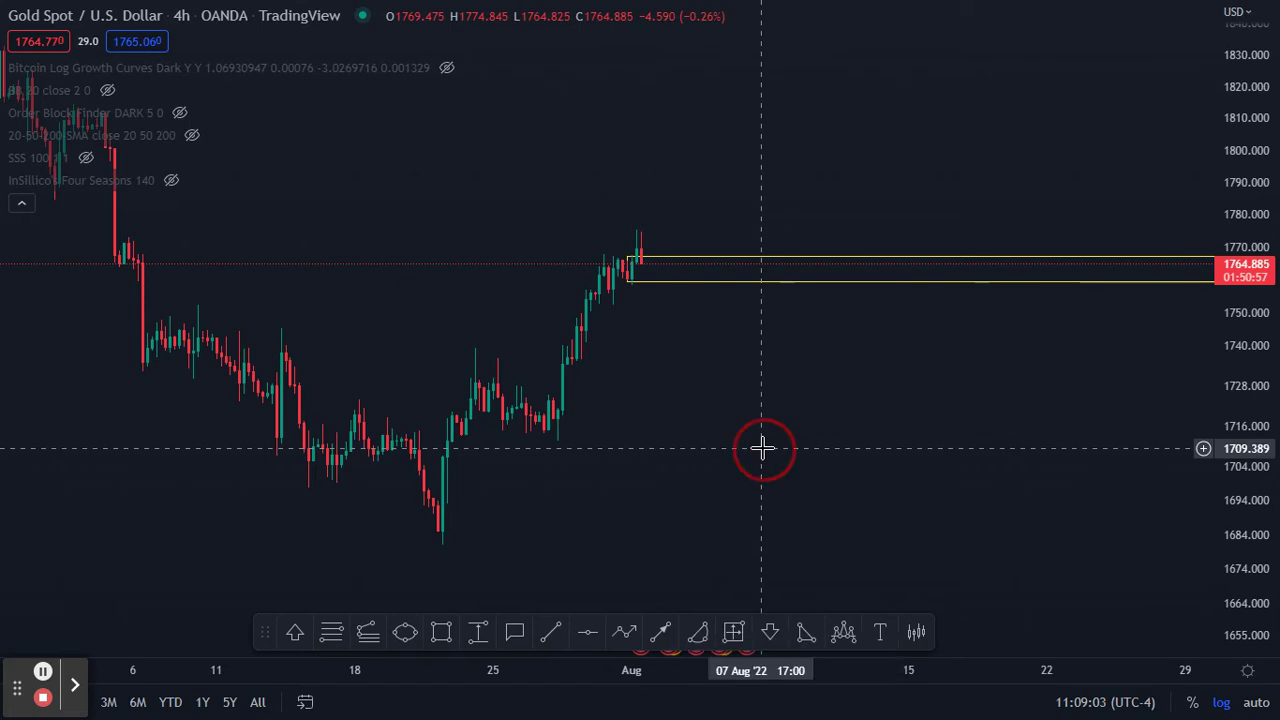
# Draw a slightly rising arrow in the empty area below the upper zone, starting at about 1745.026
pyautogui.click(661, 632)
pyautogui.click(780, 329)
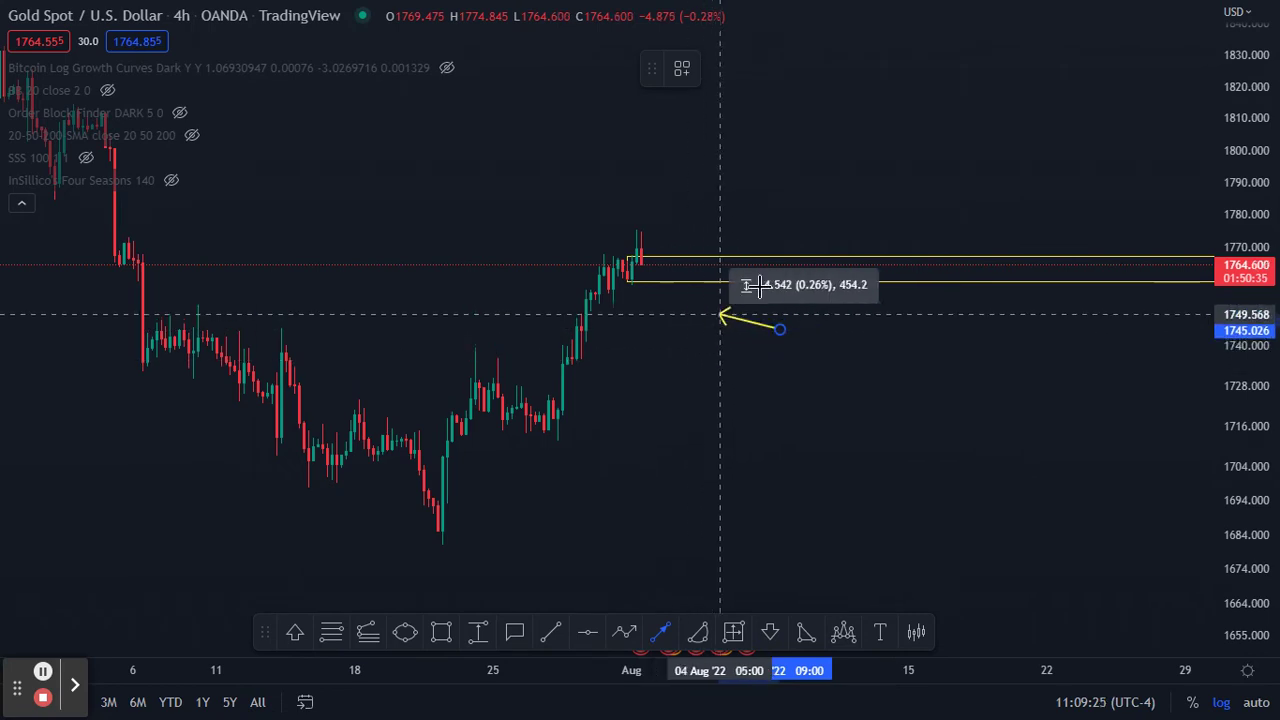
pyautogui.click(909, 316)
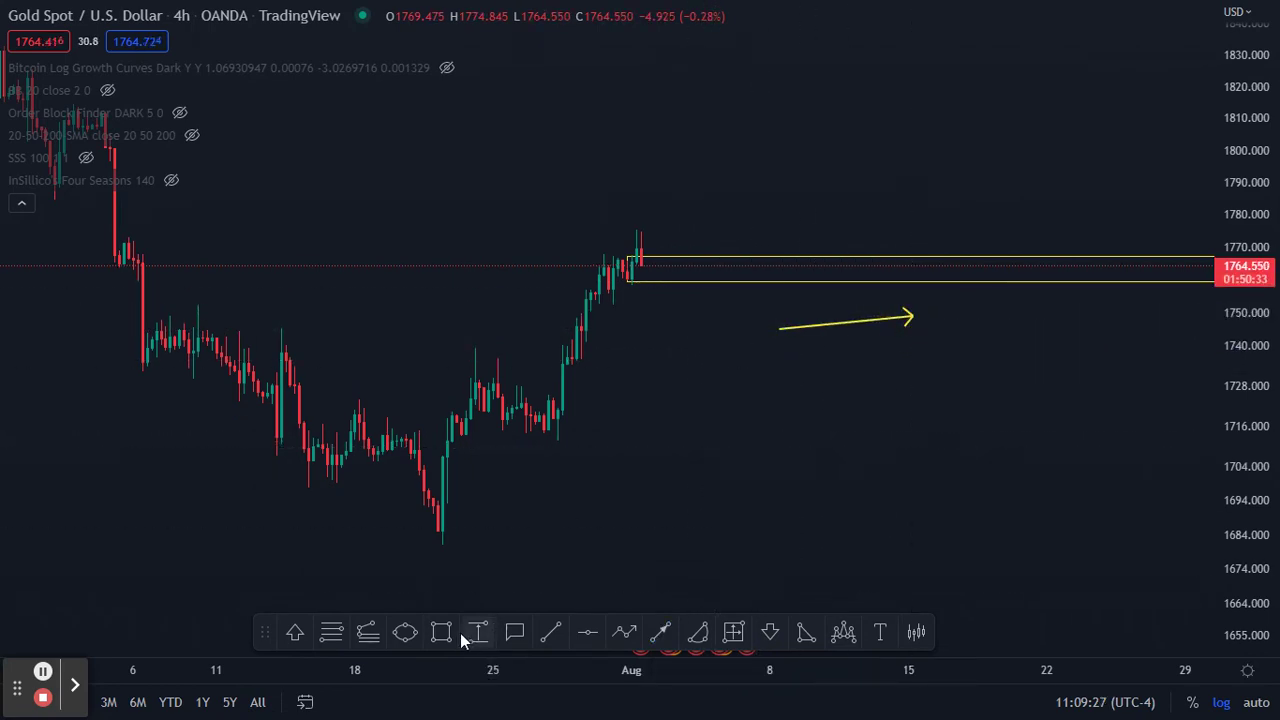
# Draw a lower rectangle zone from the late-July consolidation around 26 July, from about 1722.212 down to 1711
pyautogui.click(543, 406)
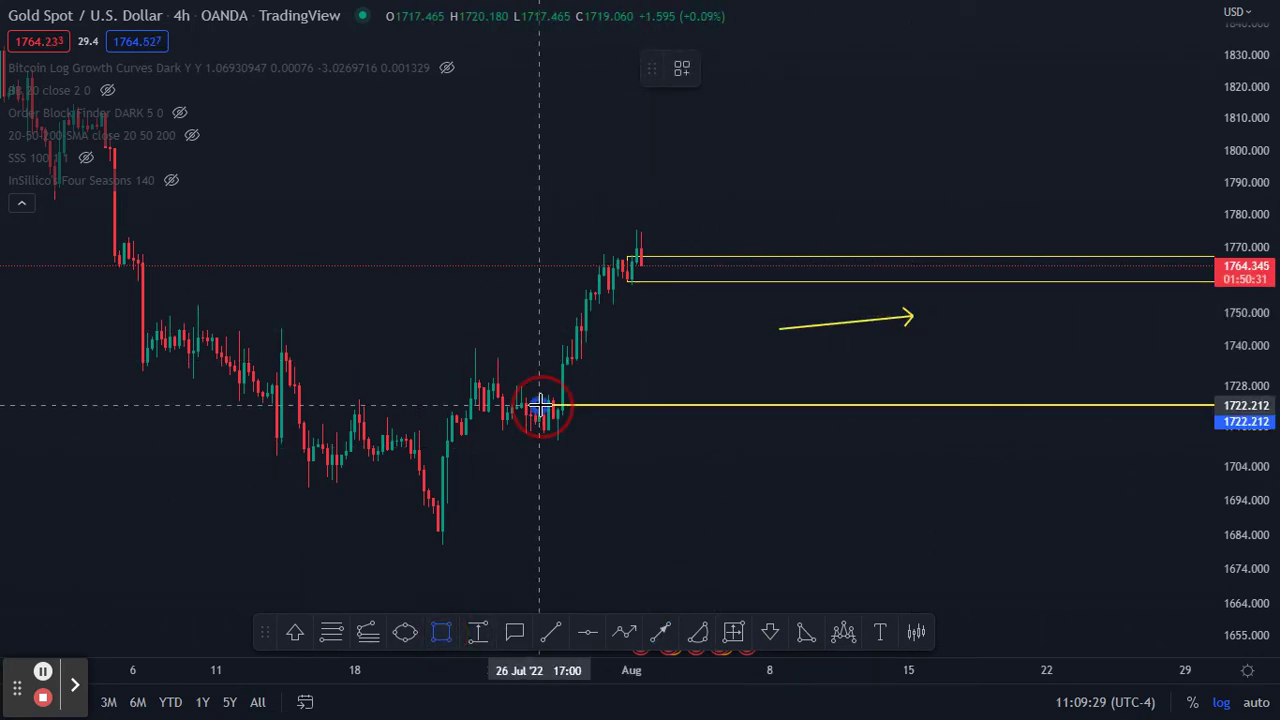
pyautogui.click(543, 443)
pyautogui.click(571, 500)
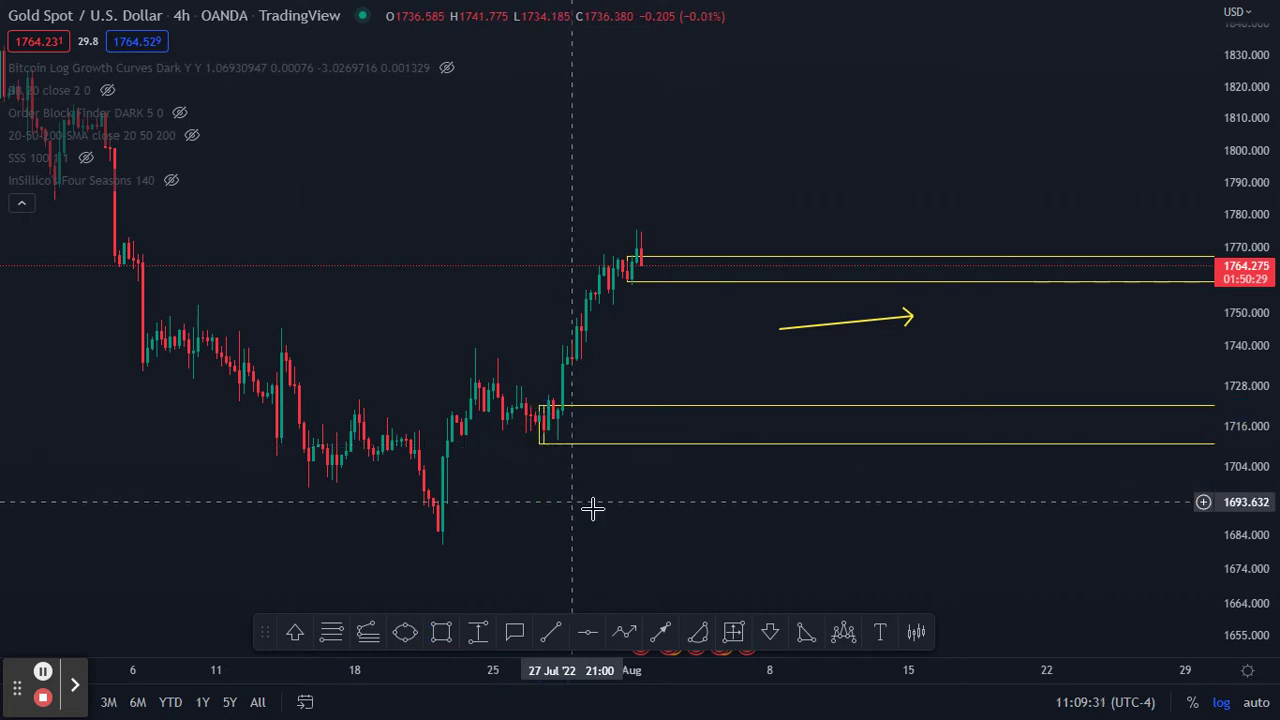
# Measure the price range from about 1764.125 down to 1713.003 inside the lower zone, and delete the measurement
pyautogui.click(482, 631)
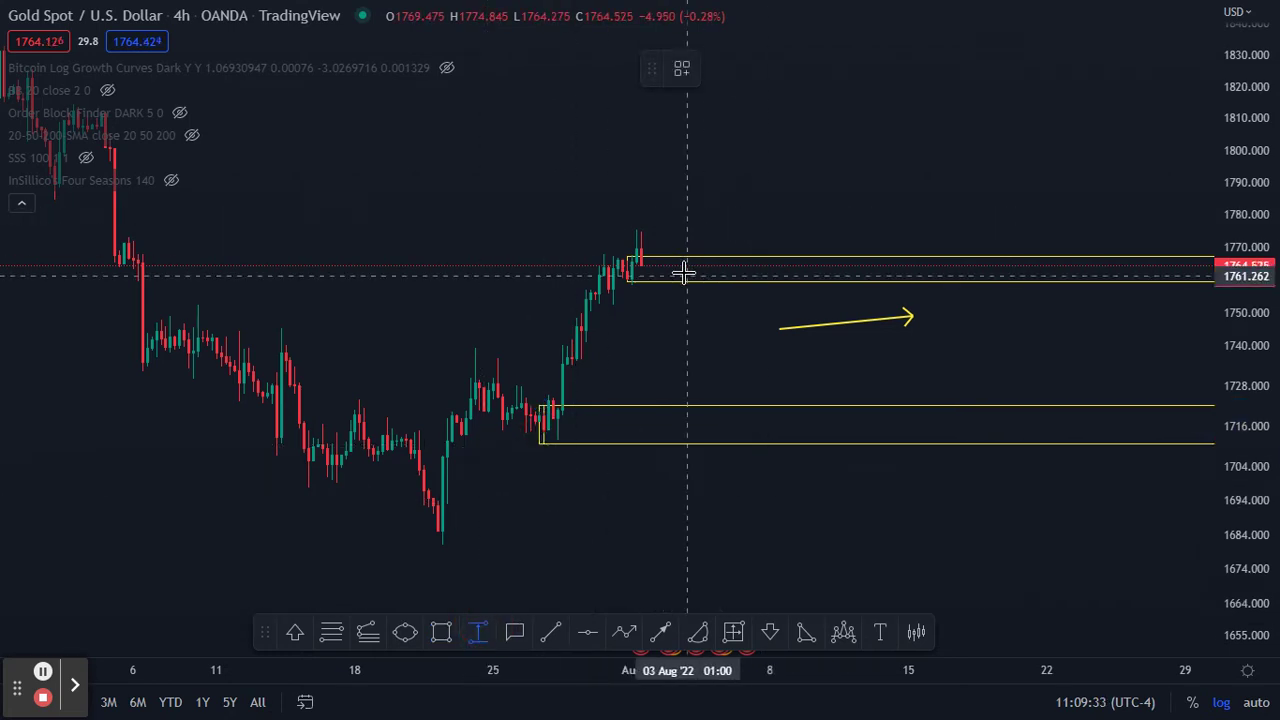
pyautogui.click(681, 266)
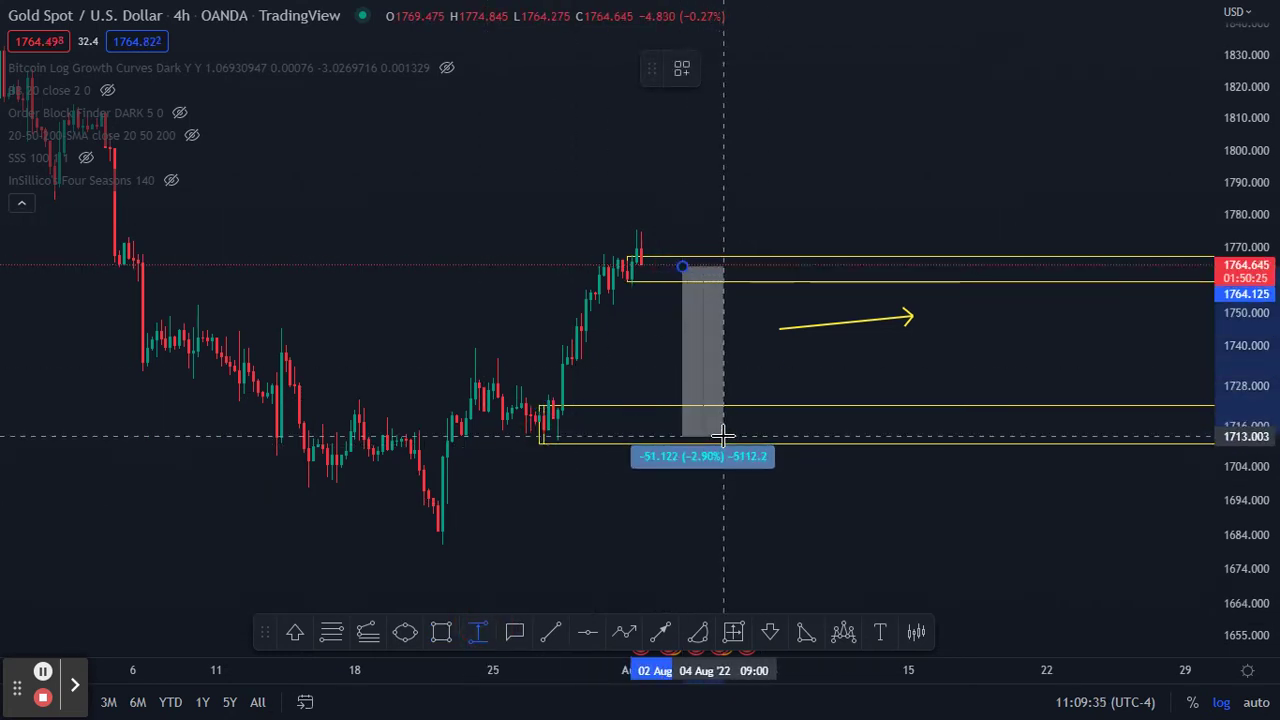
pyautogui.click(723, 437)
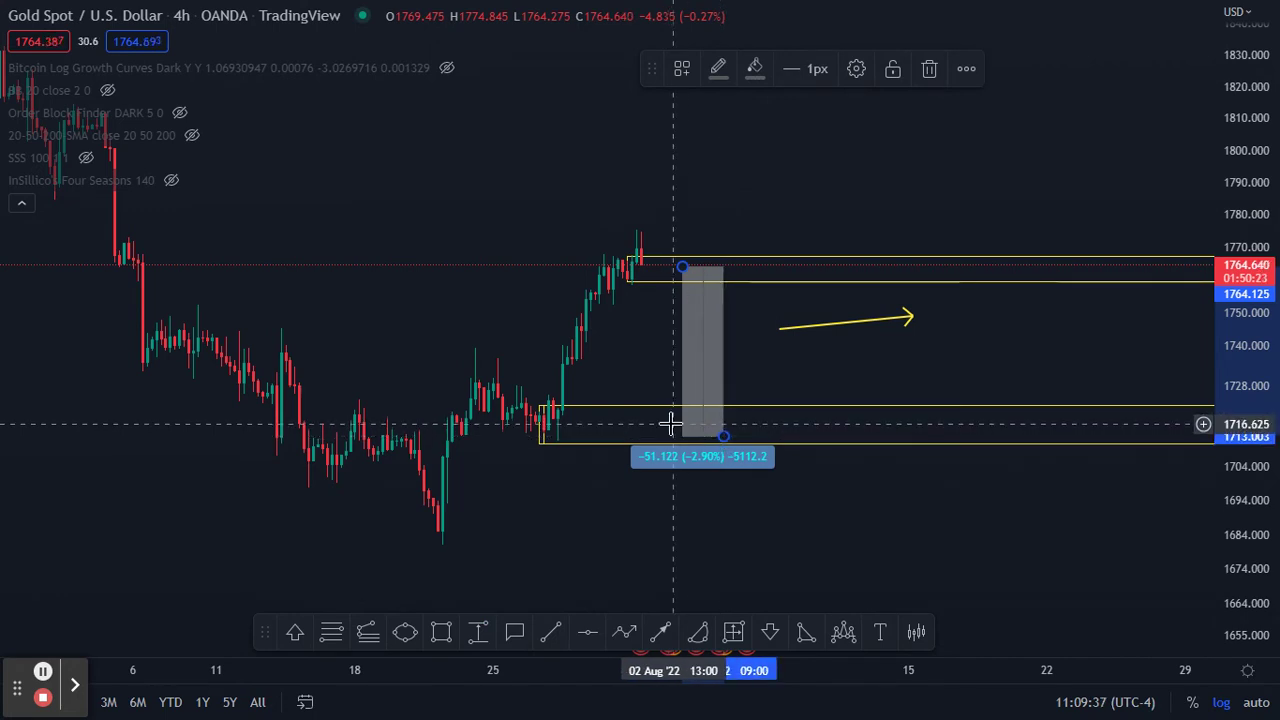
pyautogui.click(748, 476)
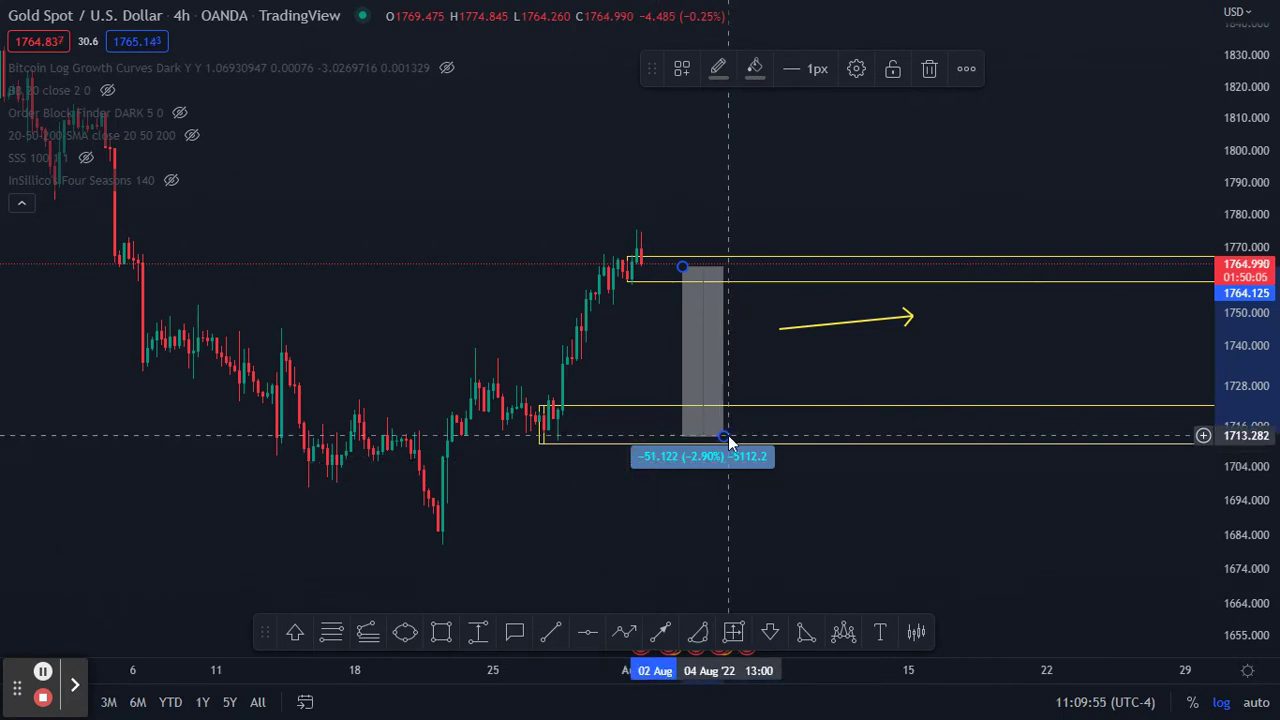
pyautogui.click(928, 72)
# Reposition the arrow above the latest candles so it slopes down from about 1815.593 to 1784.883
pyautogui.click(908, 318)
pyautogui.moveTo(908, 318); pyautogui.dragTo(720, 199)
pyautogui.moveTo(784, 330); pyautogui.dragTo(895, 101)
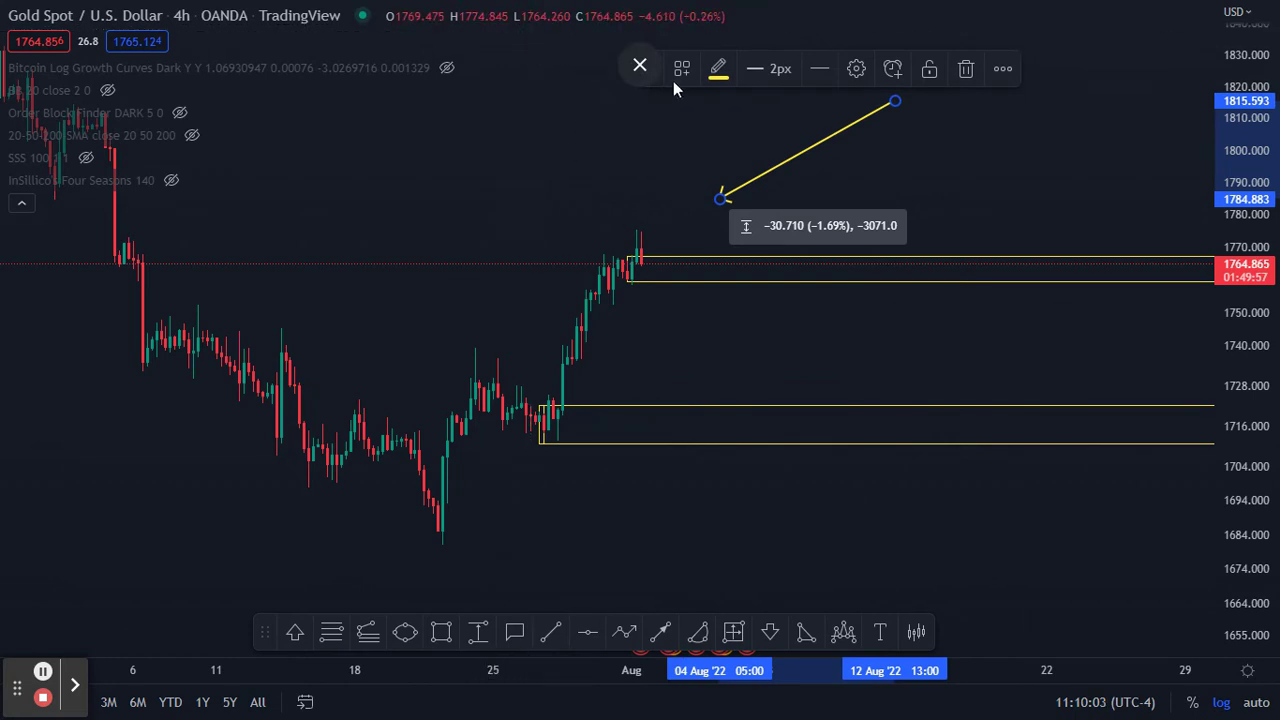
# Show the BB 20 close 2 indicator, examine its lower band against the lower zone and earlier candles, and hide it
pyautogui.click(100, 89)
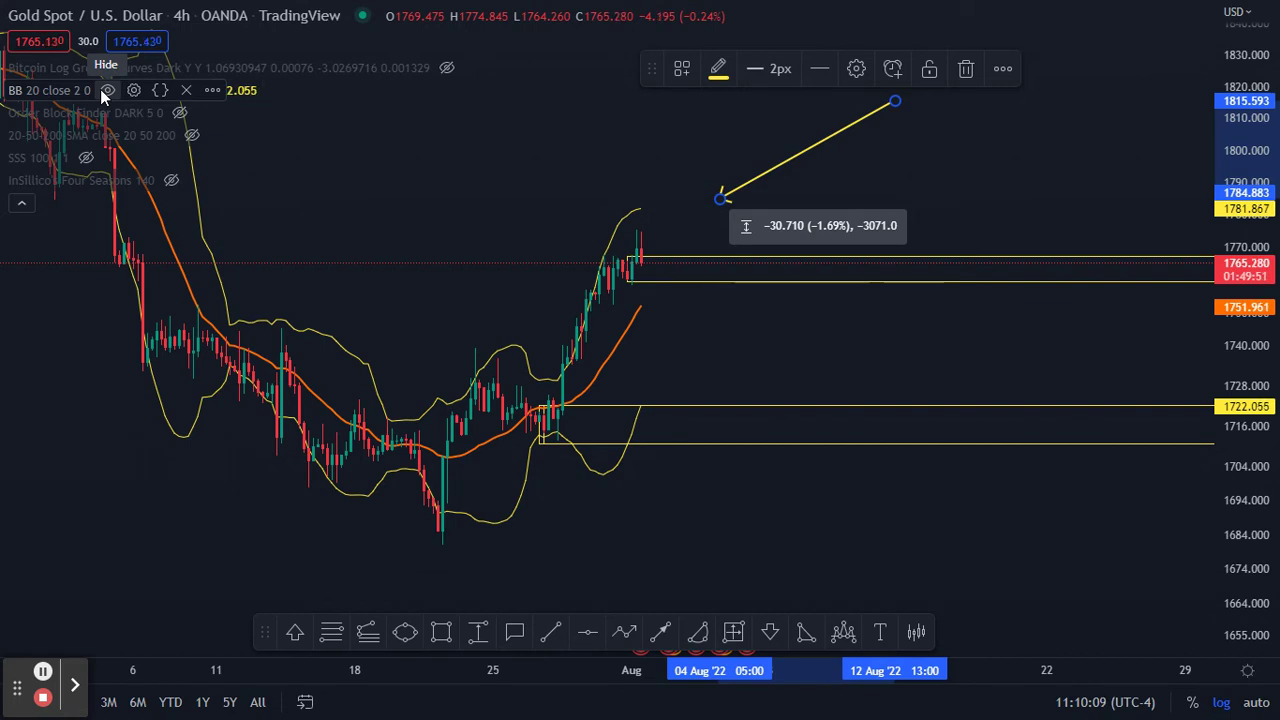
pyautogui.click(631, 444)
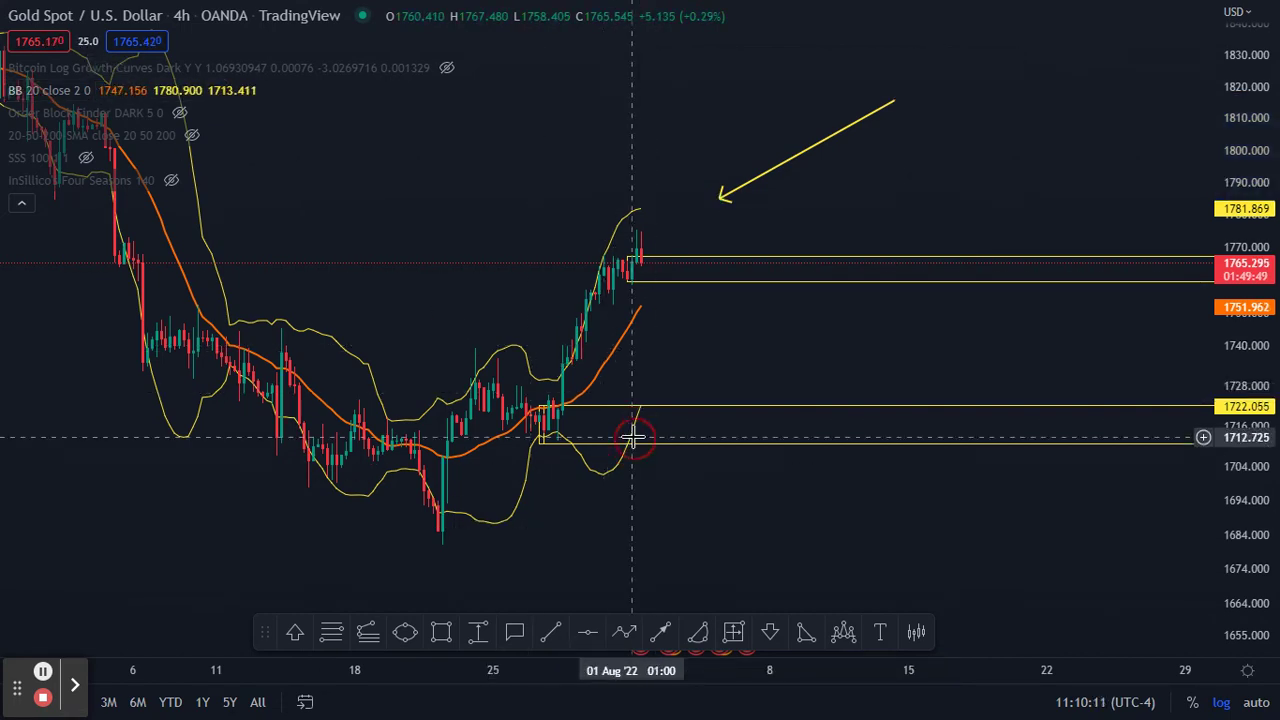
pyautogui.click(634, 419)
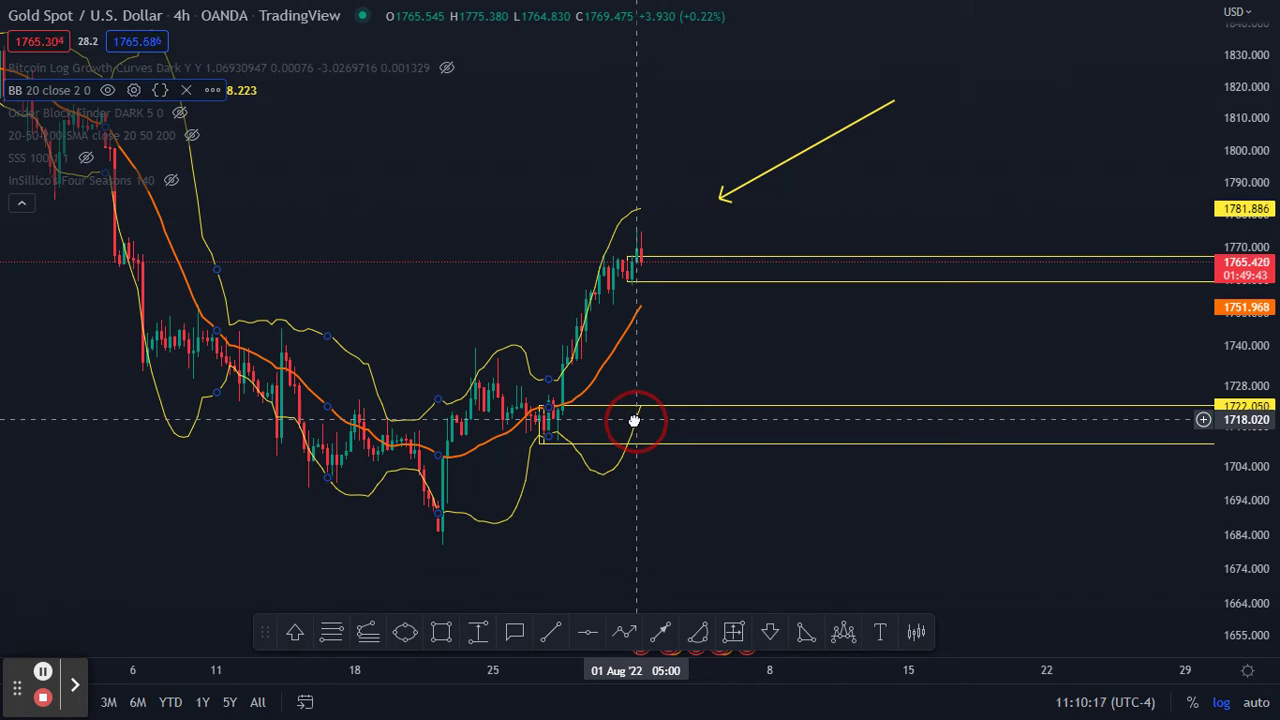
pyautogui.moveTo(374, 273); pyautogui.dragTo(551, 386)
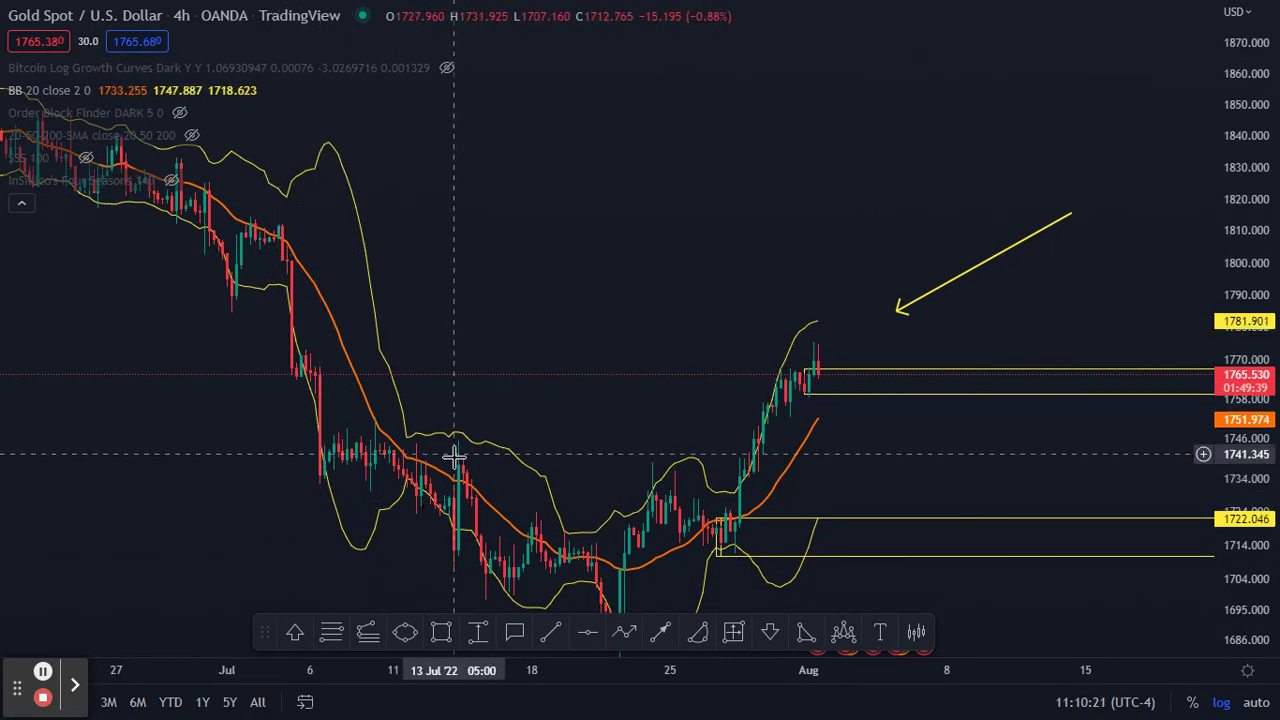
pyautogui.moveTo(835, 494); pyautogui.dragTo(617, 494)
pyautogui.click(603, 488)
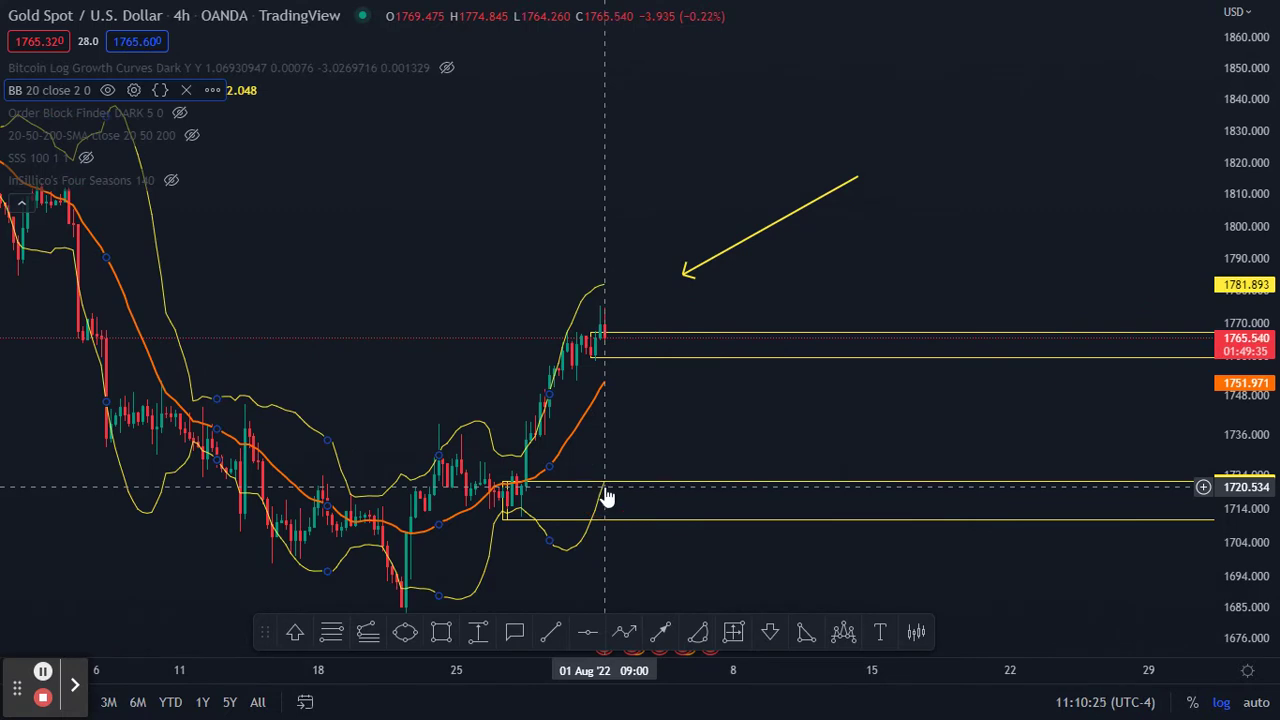
pyautogui.click(109, 91)
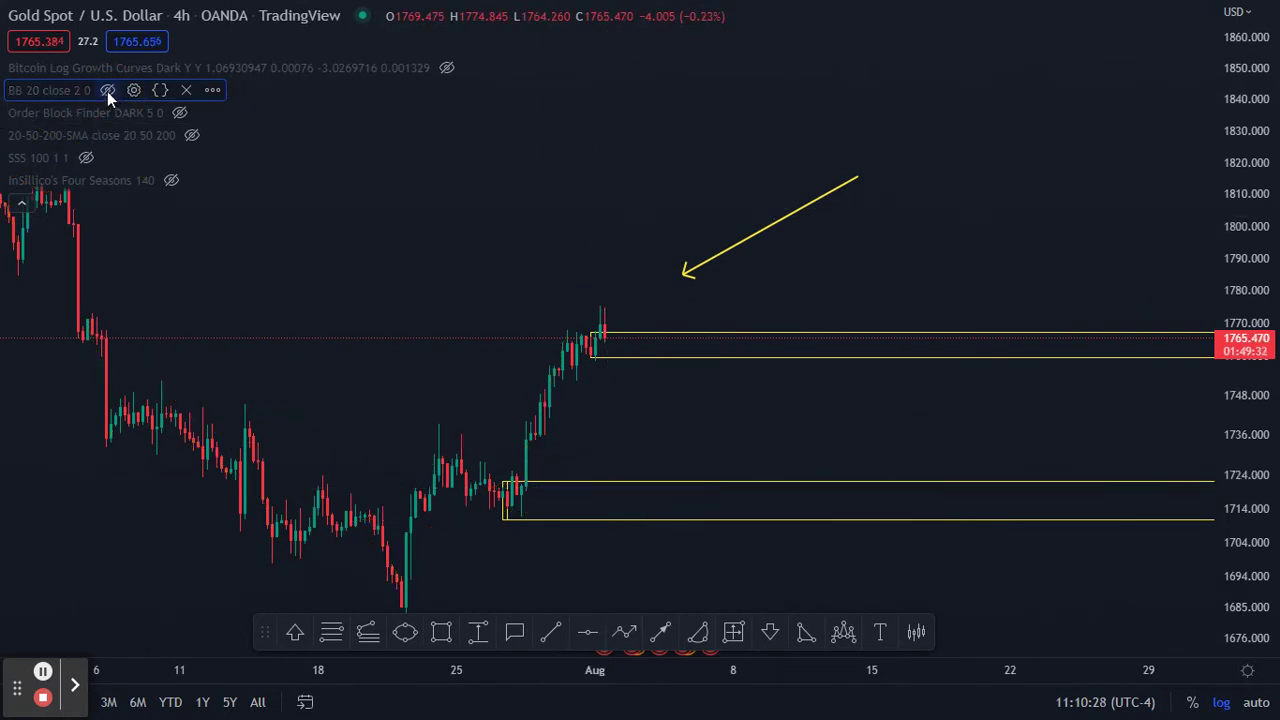
# Show the 20-50-200-SMA indicator, examine the 200 SMA against the latest gold candles, and hide it
pyautogui.click(193, 136)
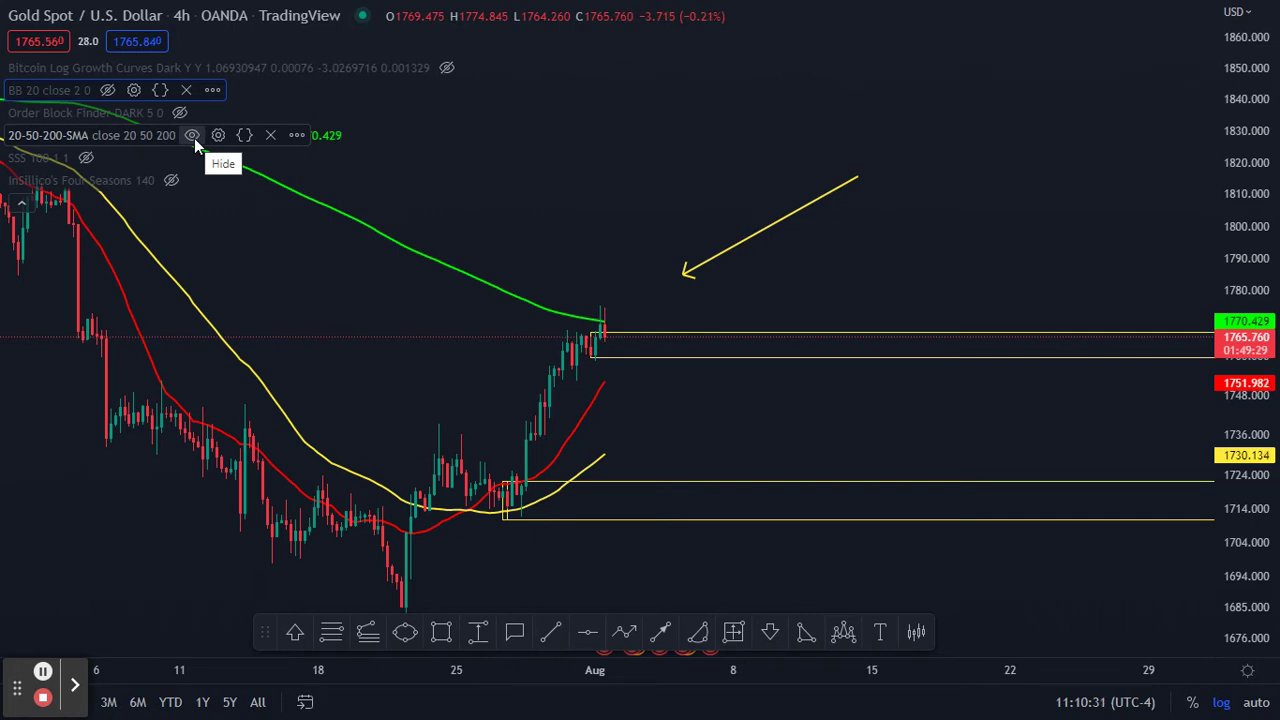
pyautogui.click(608, 325)
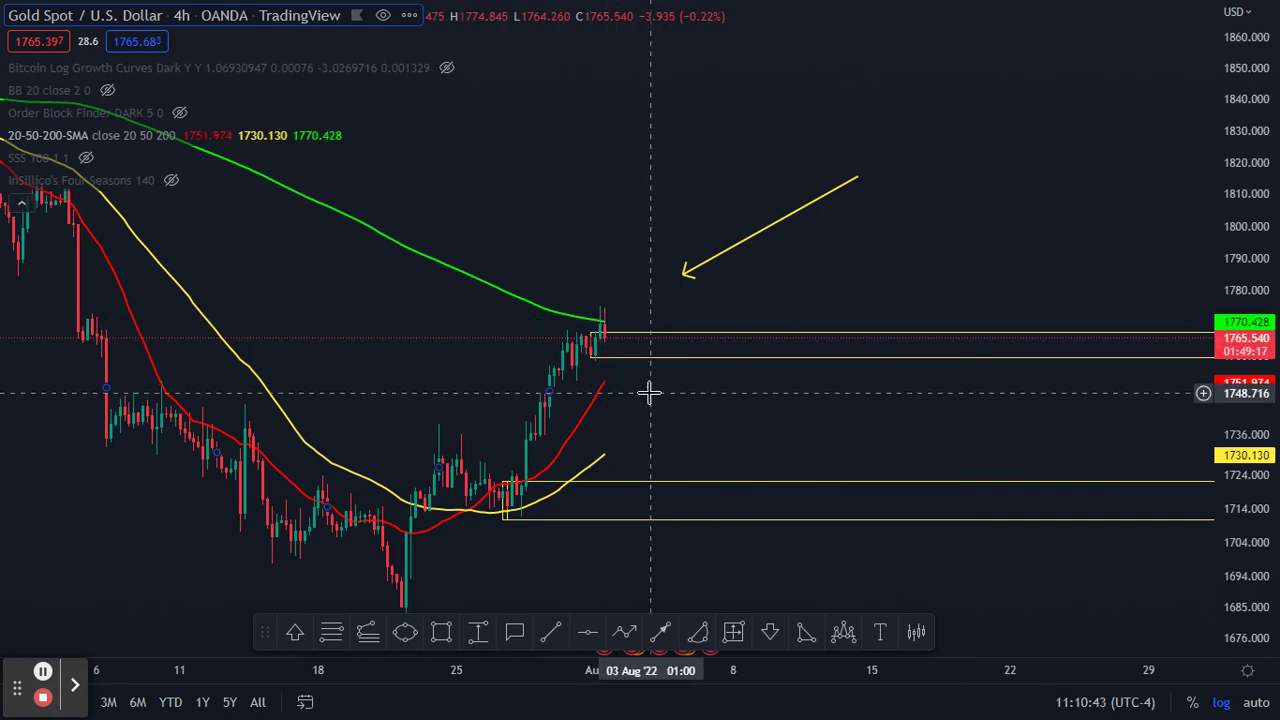
pyautogui.moveTo(131, 140)
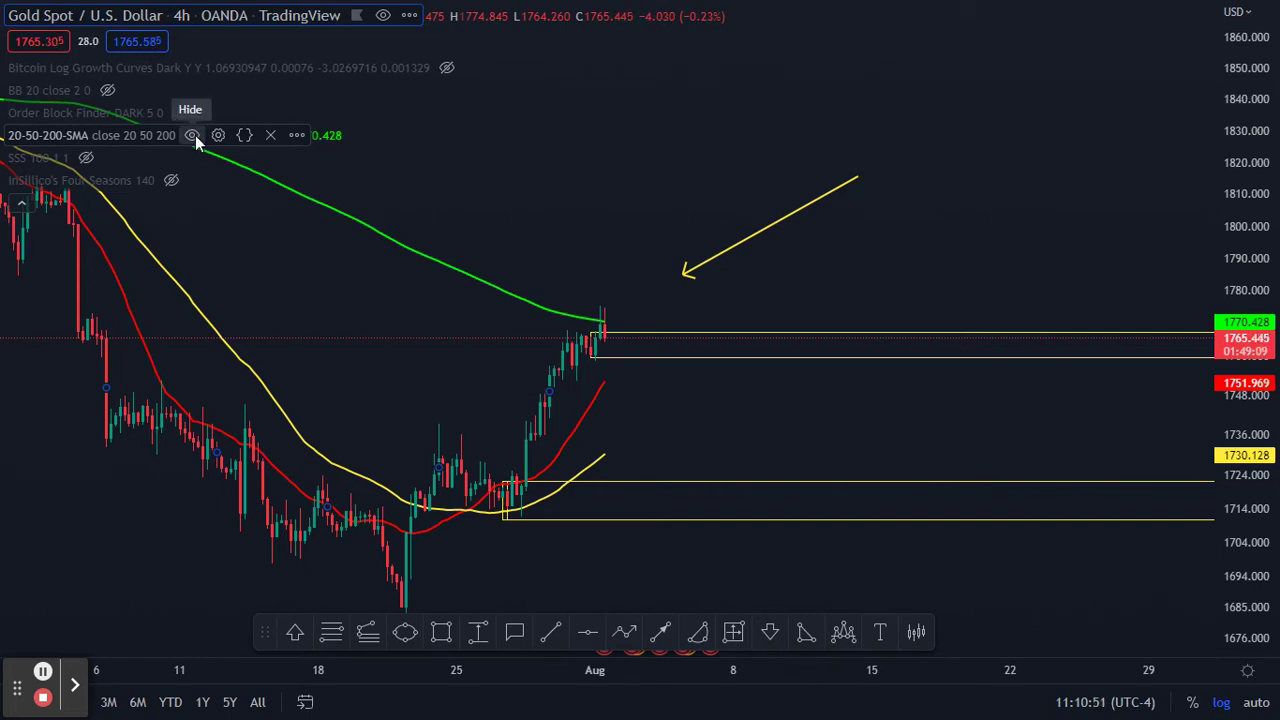
pyautogui.click(589, 316)
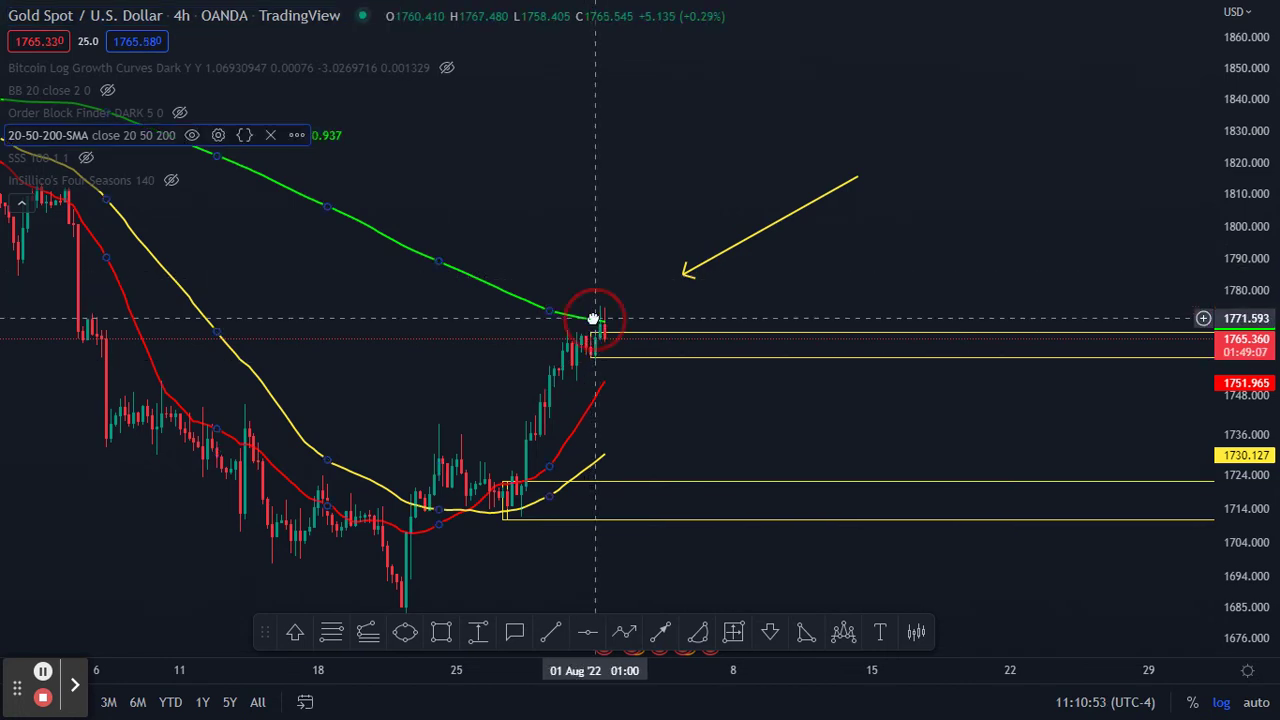
pyautogui.click(623, 374)
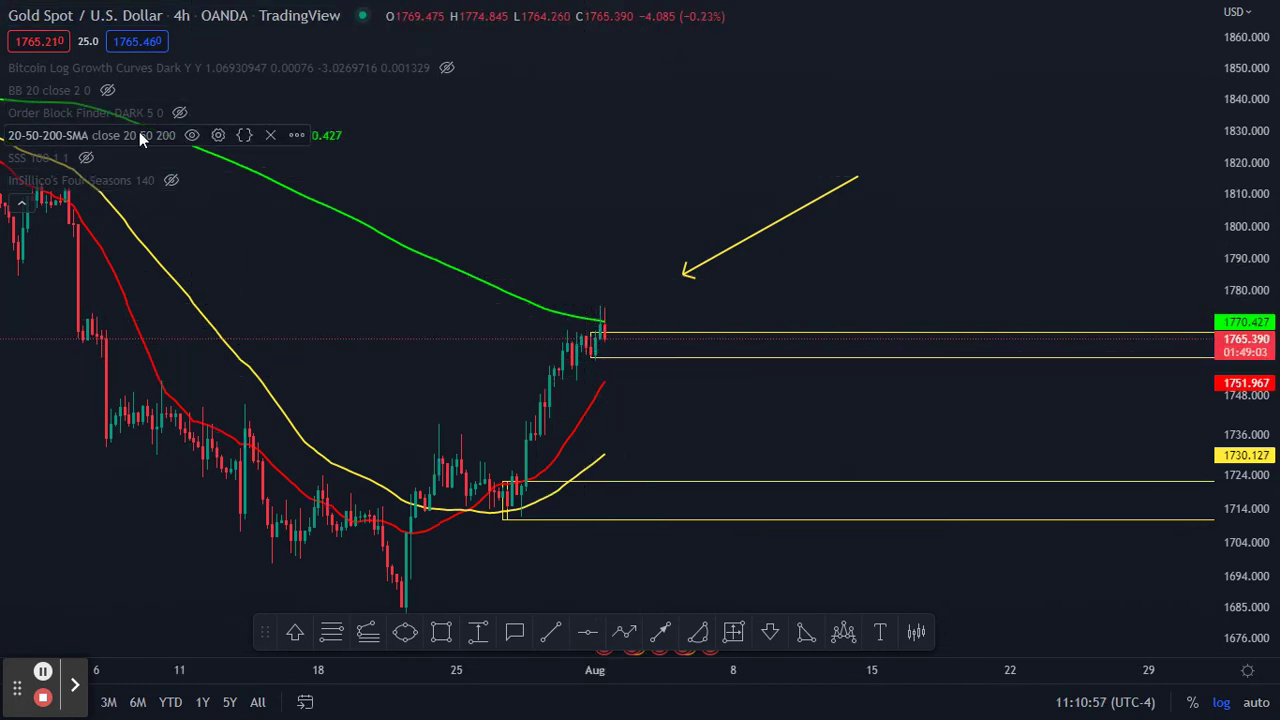
pyautogui.click(192, 137)
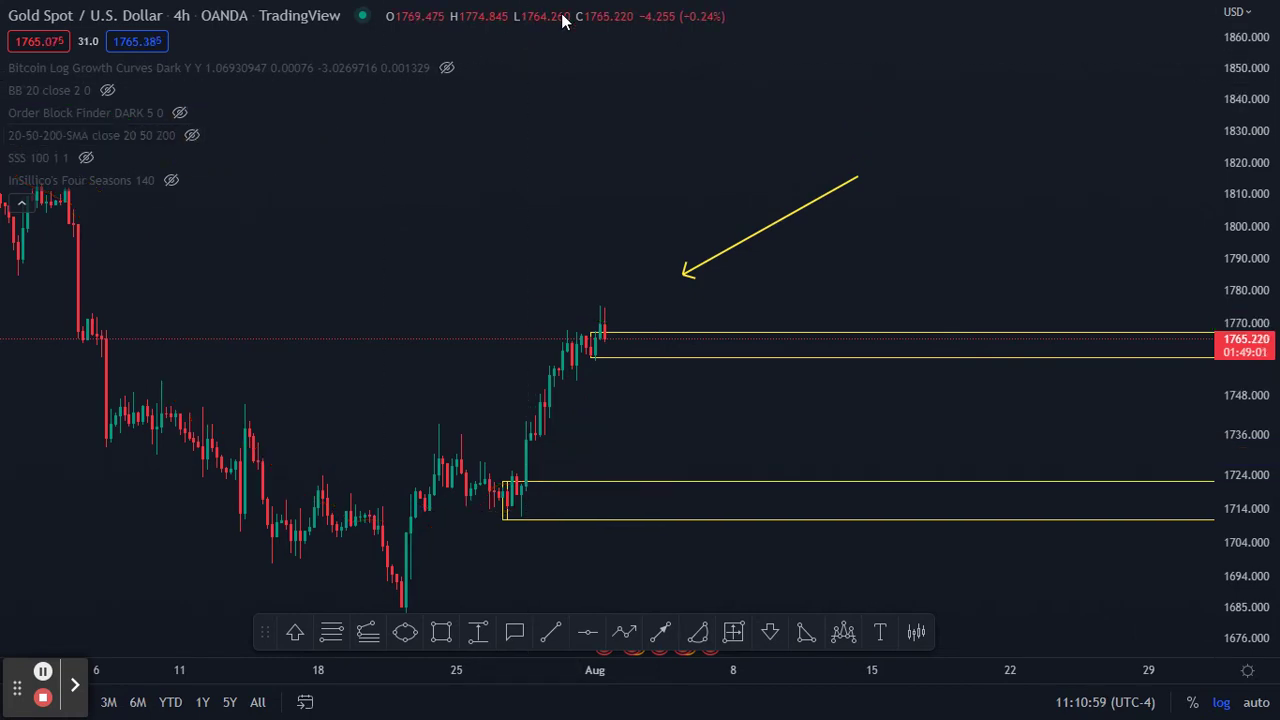
# Leave fullscreen mode and switch the chart to BTCUSD from BITSTAMP
pyautogui.click(640, 66)
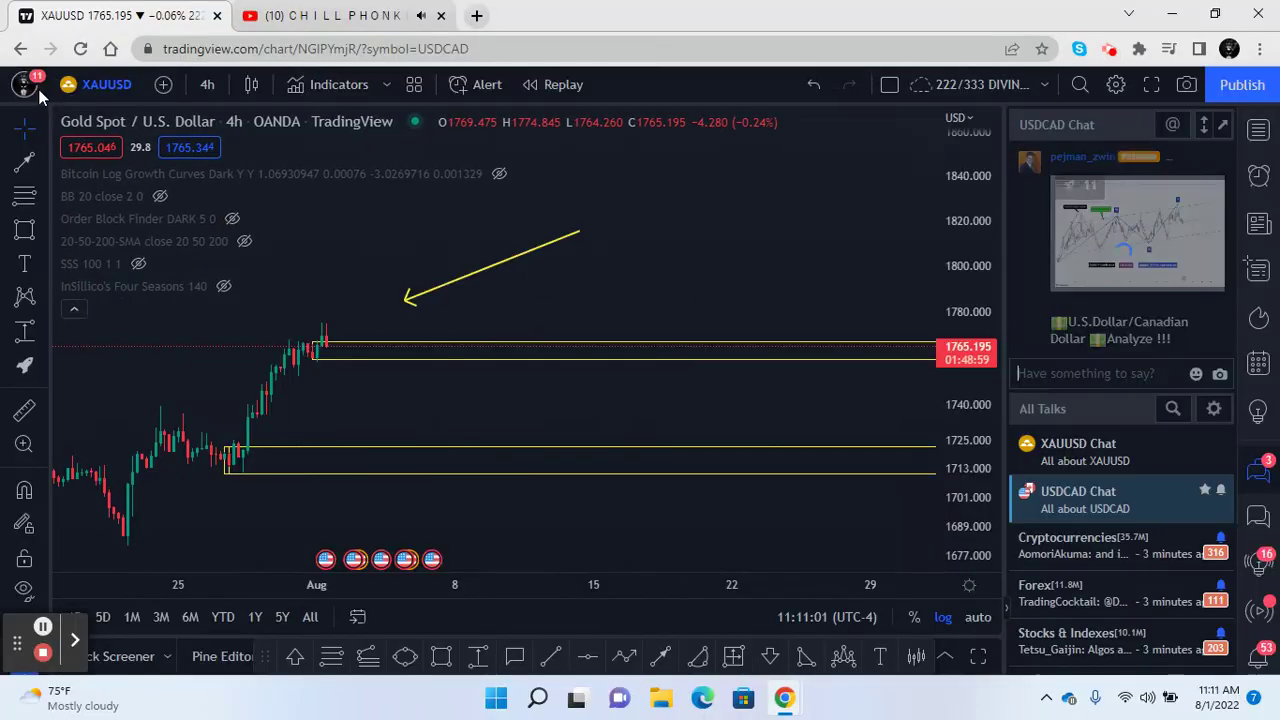
pyautogui.click(115, 90)
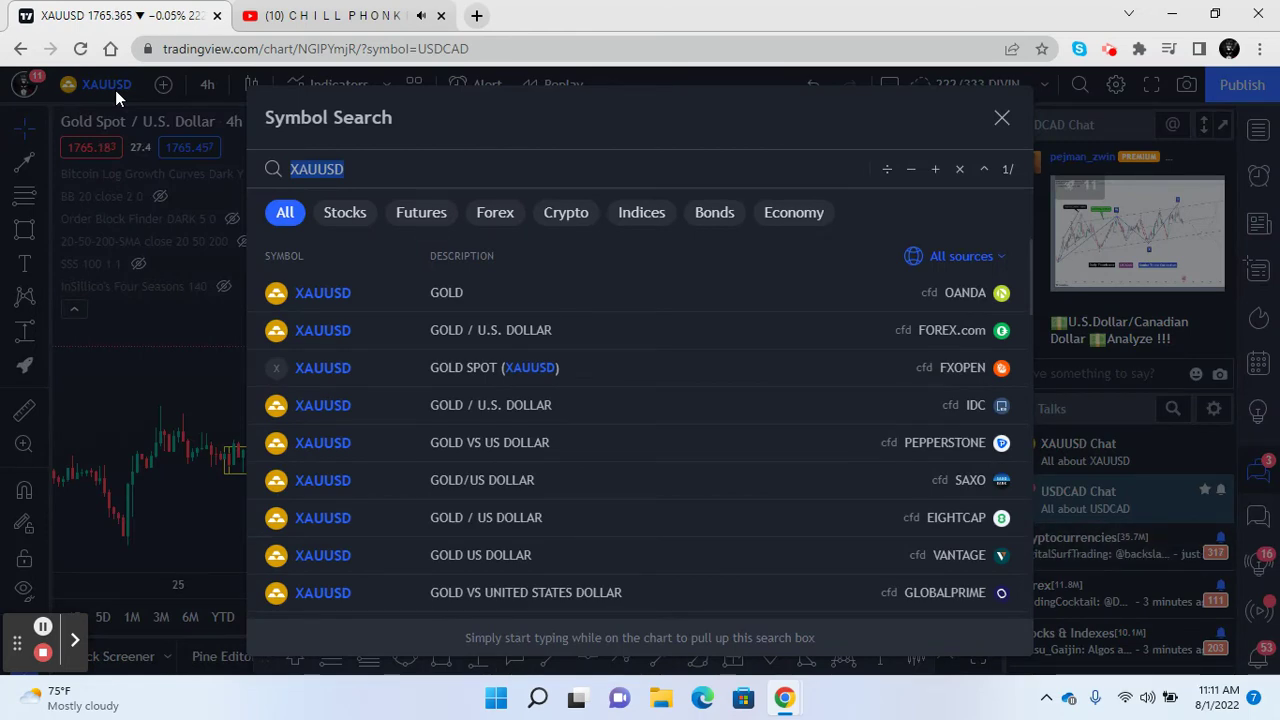
pyautogui.write('BTCUSD')
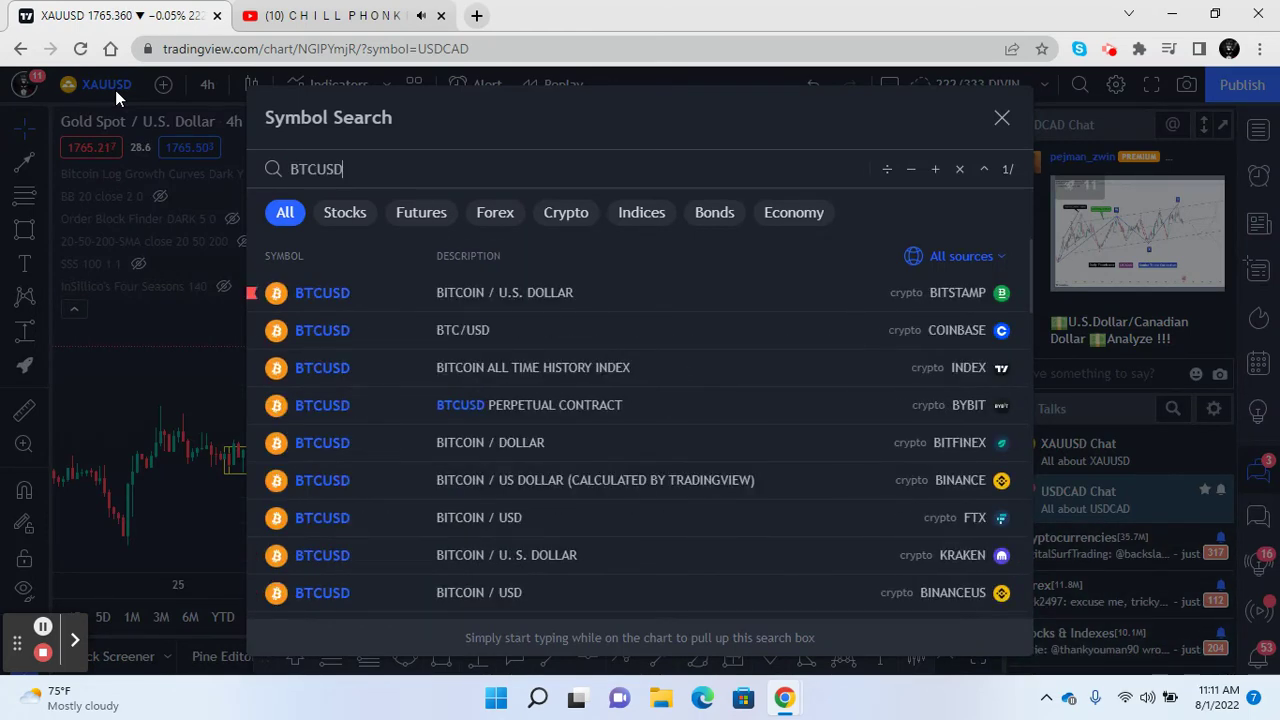
pyautogui.click(369, 304)
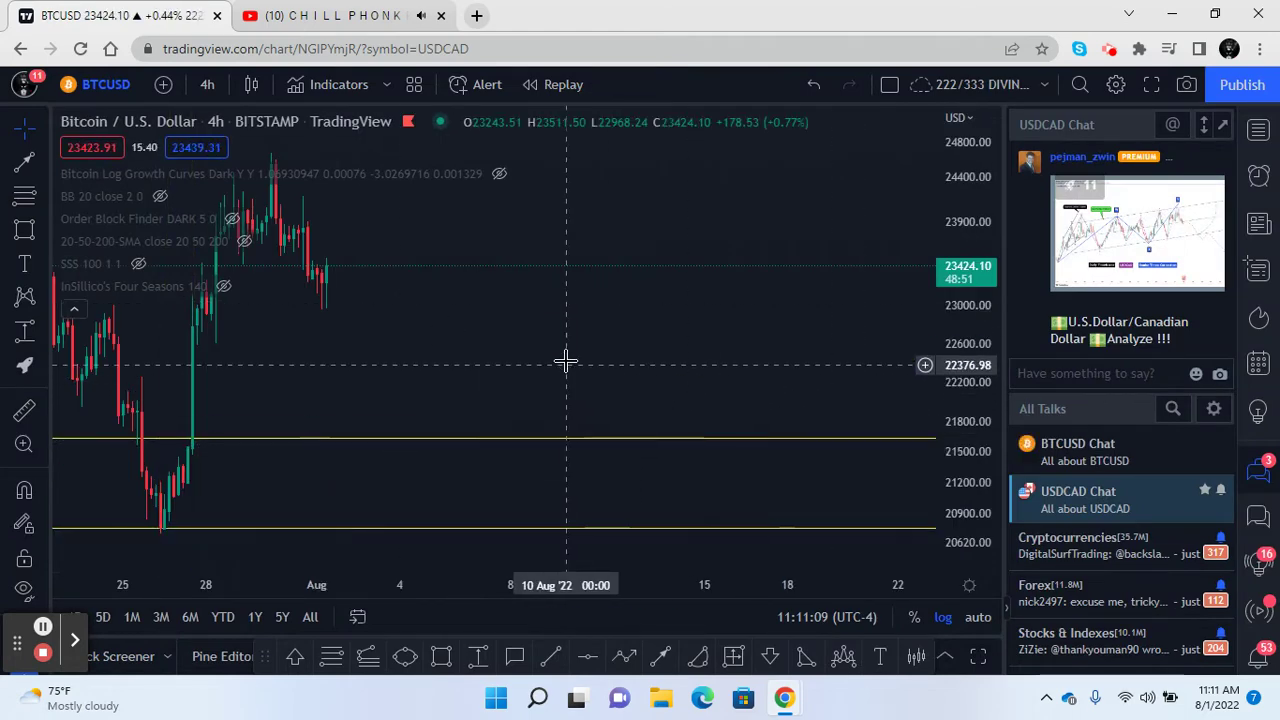
# Remove the existing drawings from the Bitcoin chart and collapse the indicator legend
pyautogui.rightClick(593, 347)
pyautogui.click(686, 582)
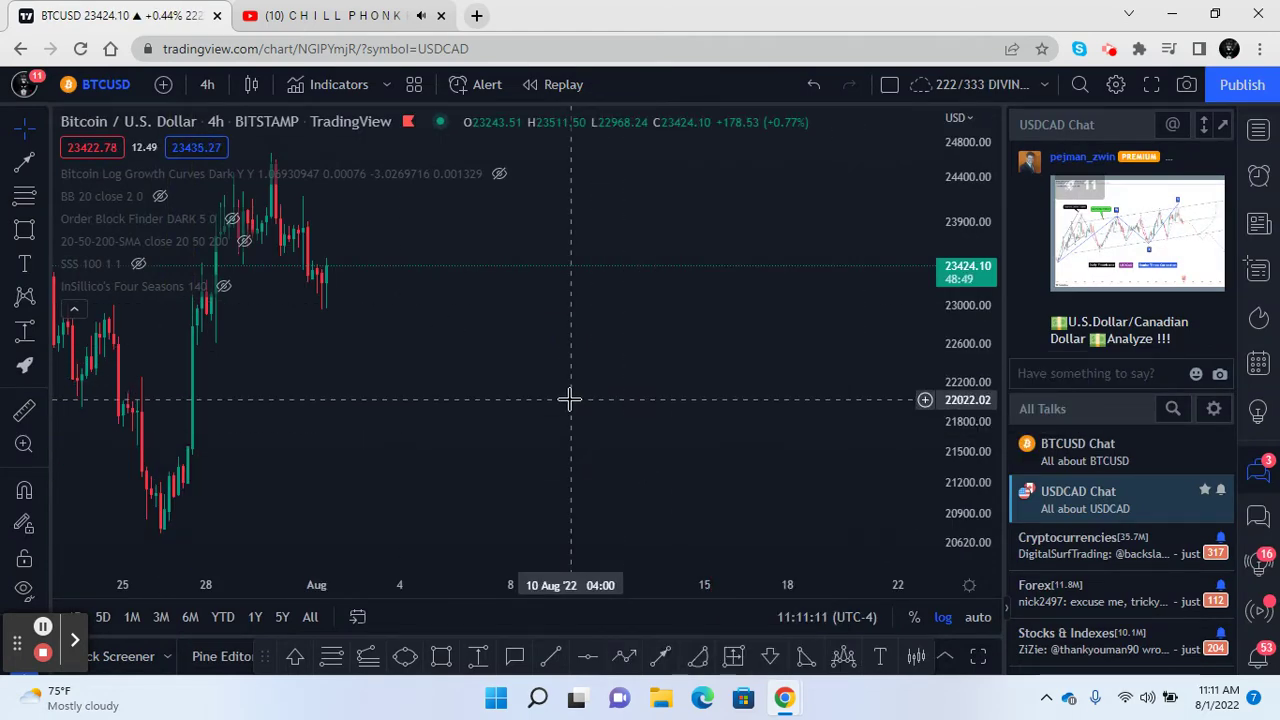
pyautogui.moveTo(569, 397); pyautogui.dragTo(860, 486)
pyautogui.click(74, 308)
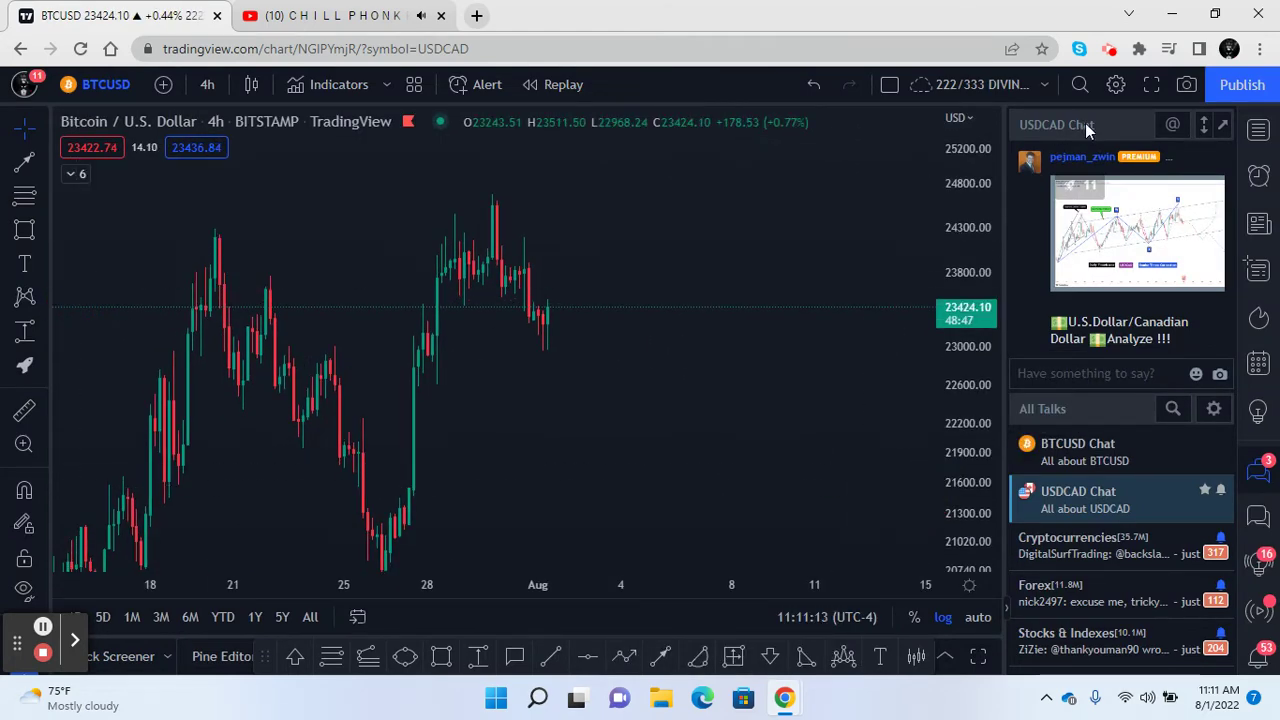
# Examine the Bitcoin 4h candles around the 30 July high in fullscreen mode
pyautogui.click(1151, 85)
pyautogui.moveTo(1140, 405); pyautogui.dragTo(1210, 447)
pyautogui.moveTo(954, 480); pyautogui.dragTo(740, 456)
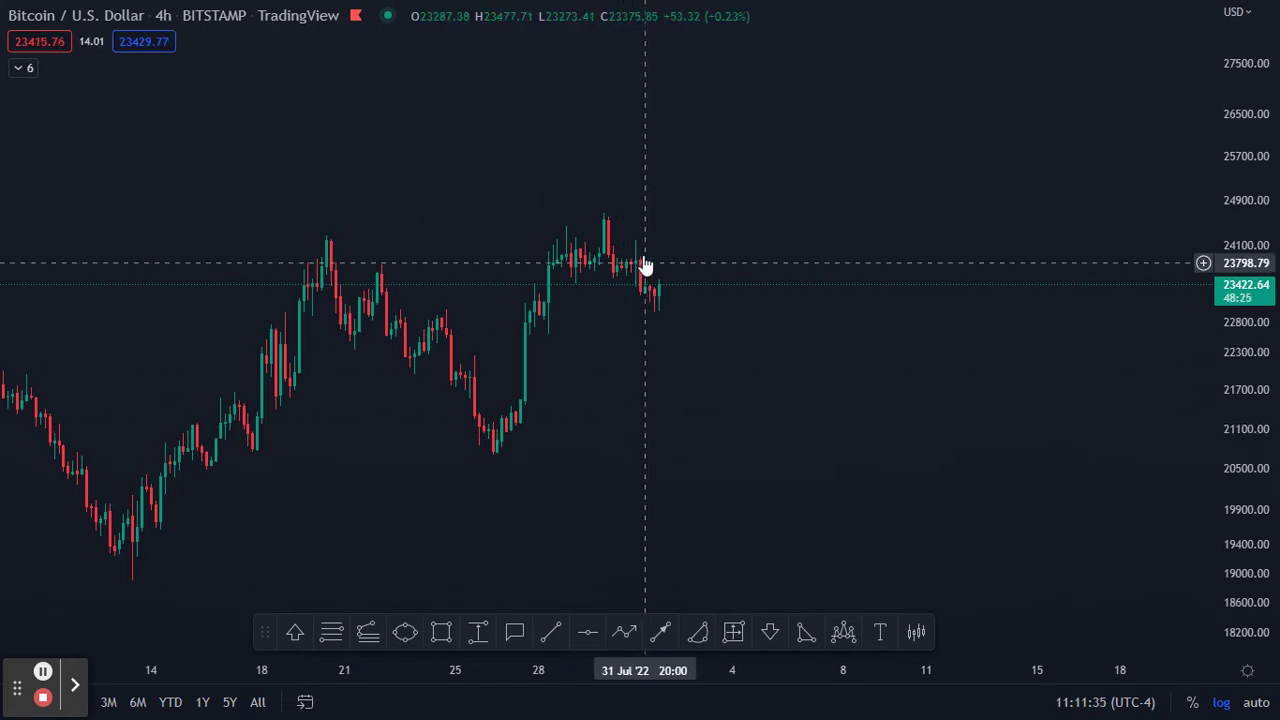
pyautogui.click(607, 228)
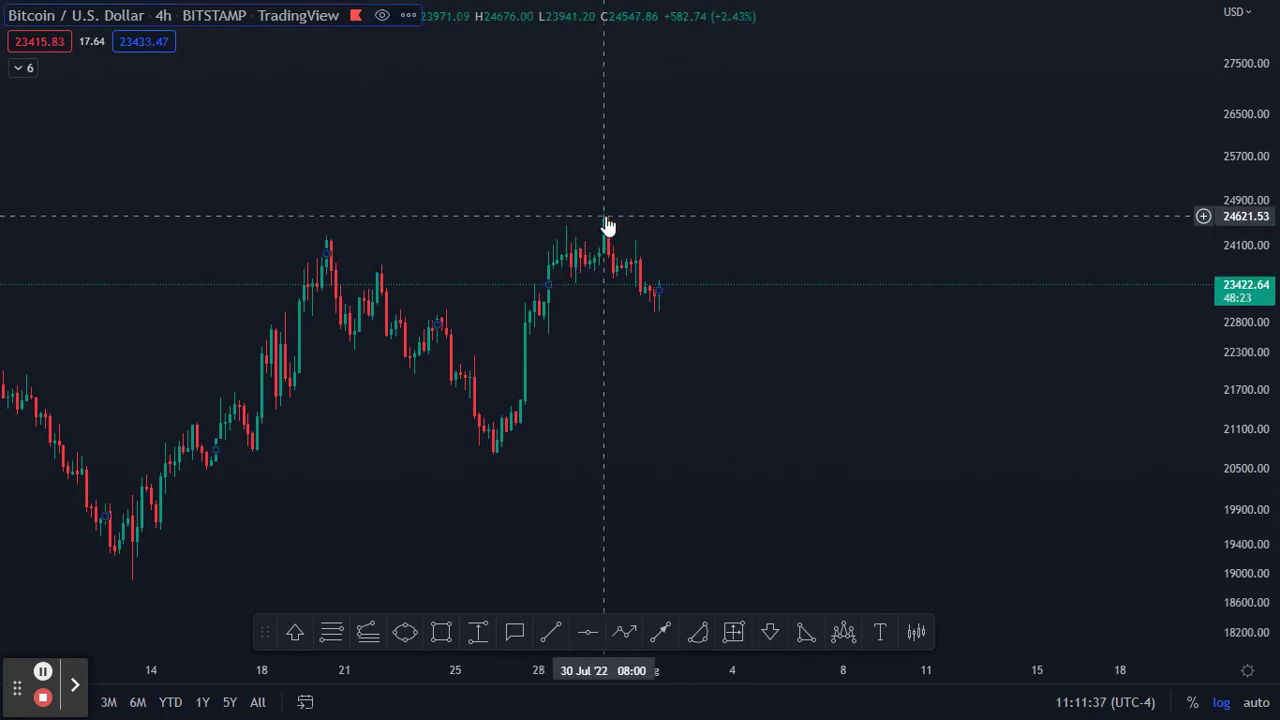
# Leave fullscreen mode and split the layout into two charts stacked one above the other
pyautogui.click(650, 66)
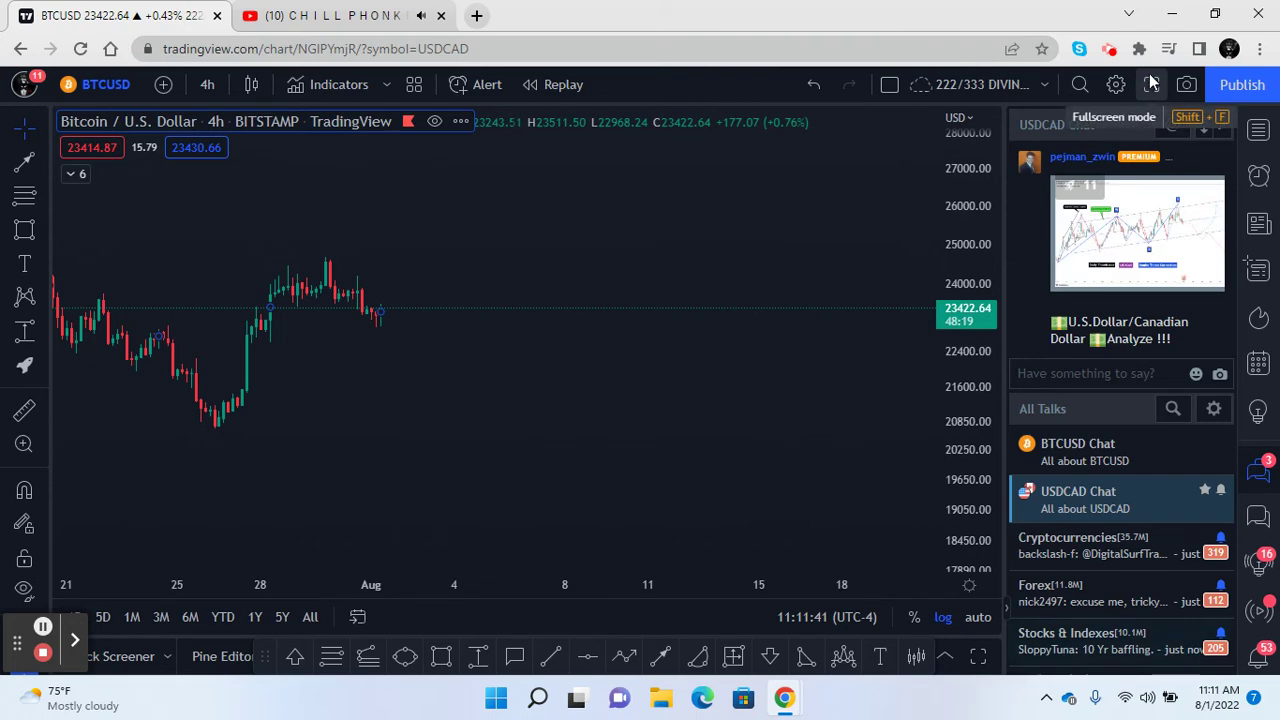
pyautogui.click(888, 85)
pyautogui.click(949, 170)
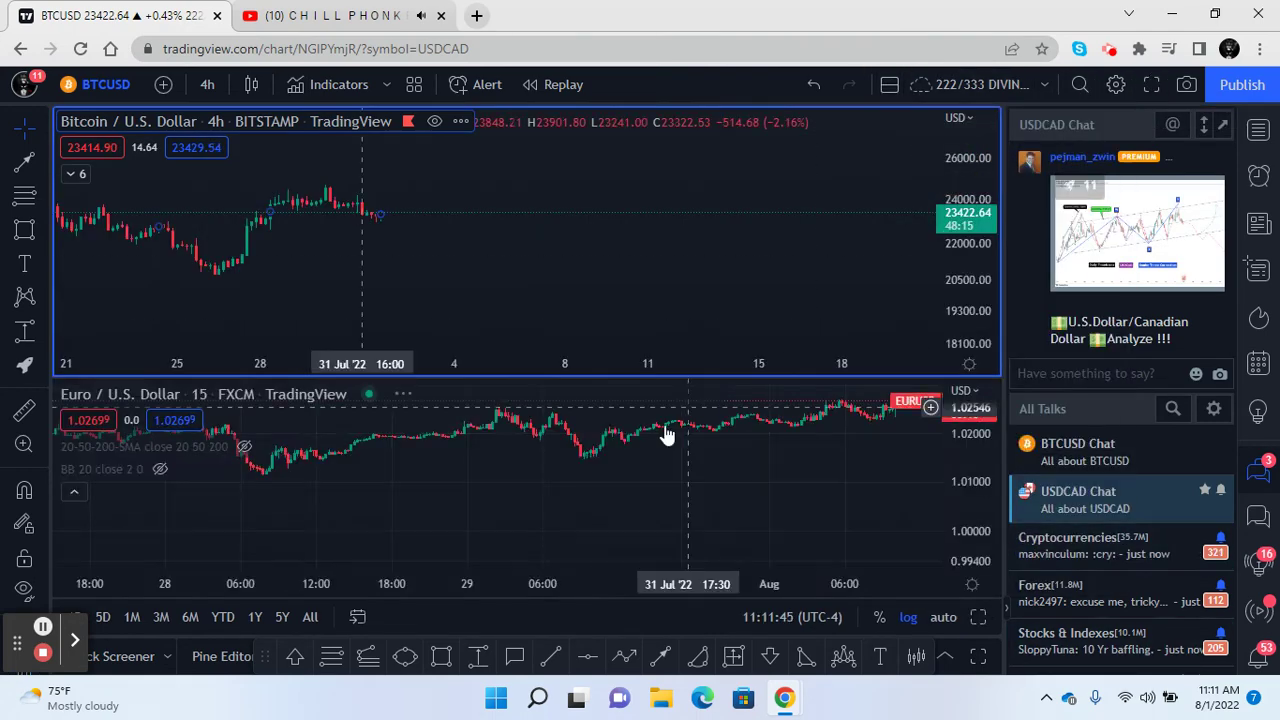
# Load the OANDA XAUUSD symbol into the lower chart in place of EURUSD
pyautogui.click(586, 457)
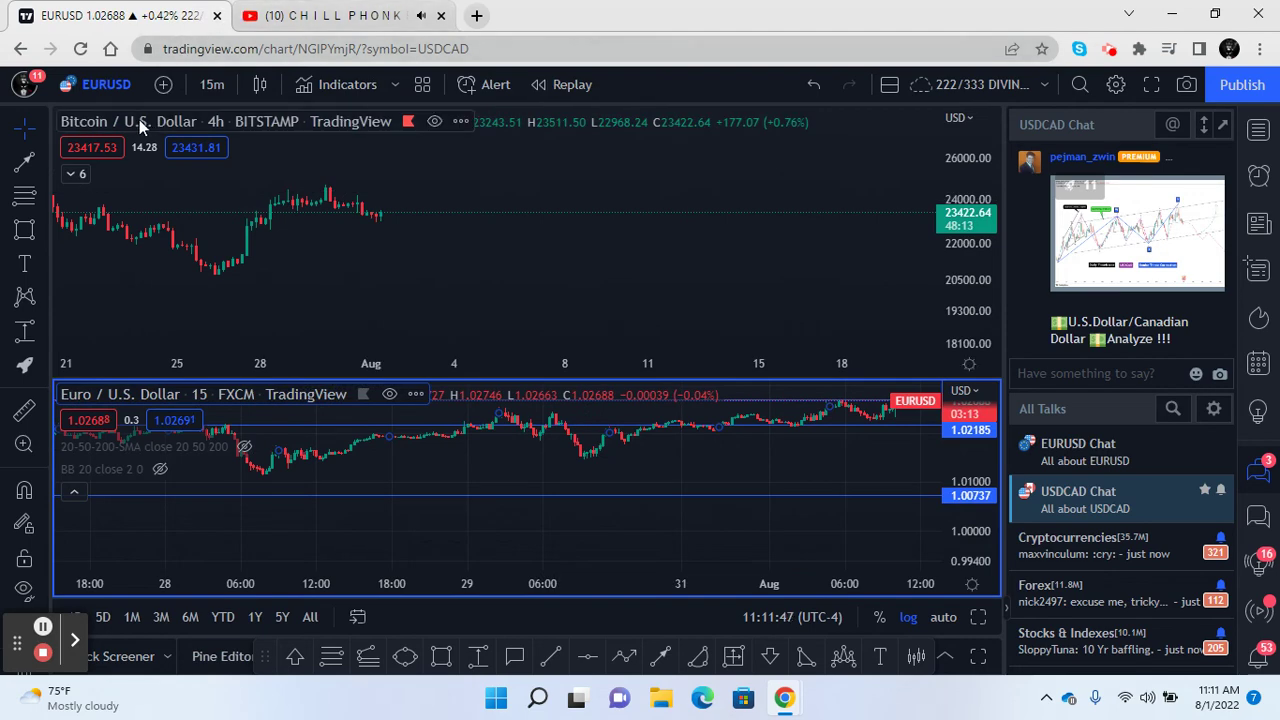
pyautogui.click(106, 85)
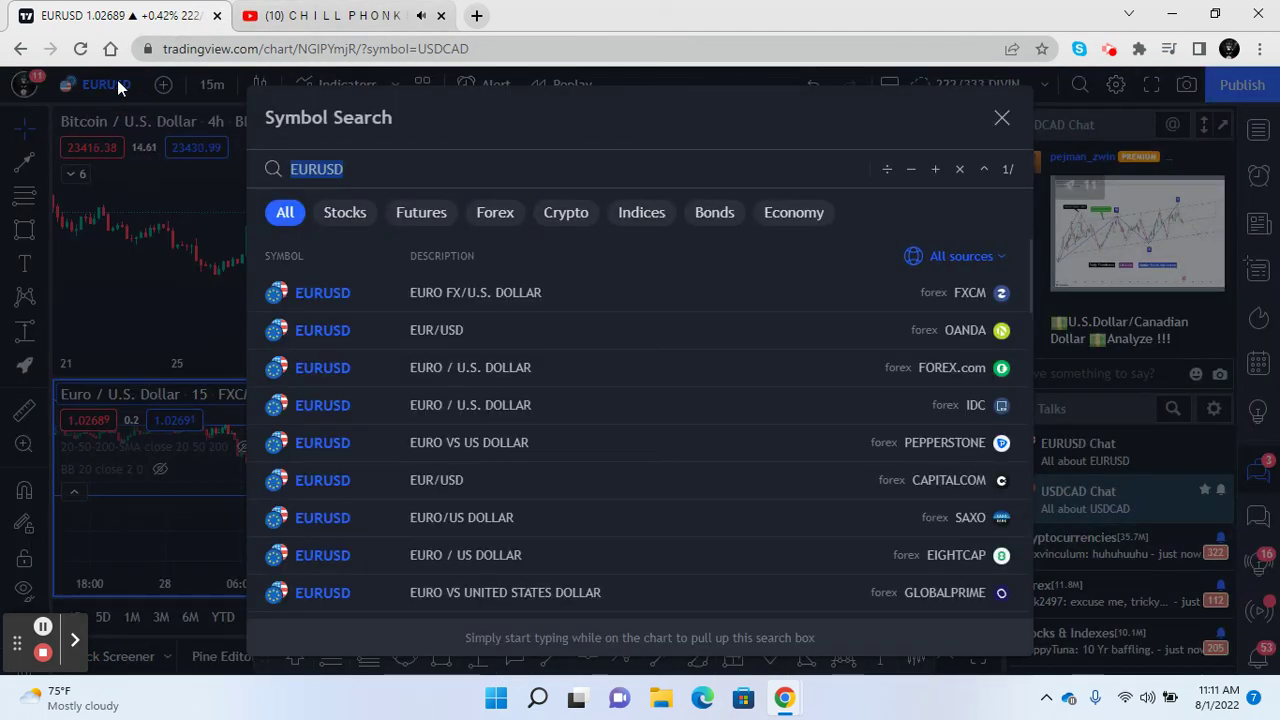
pyautogui.write('XAU')
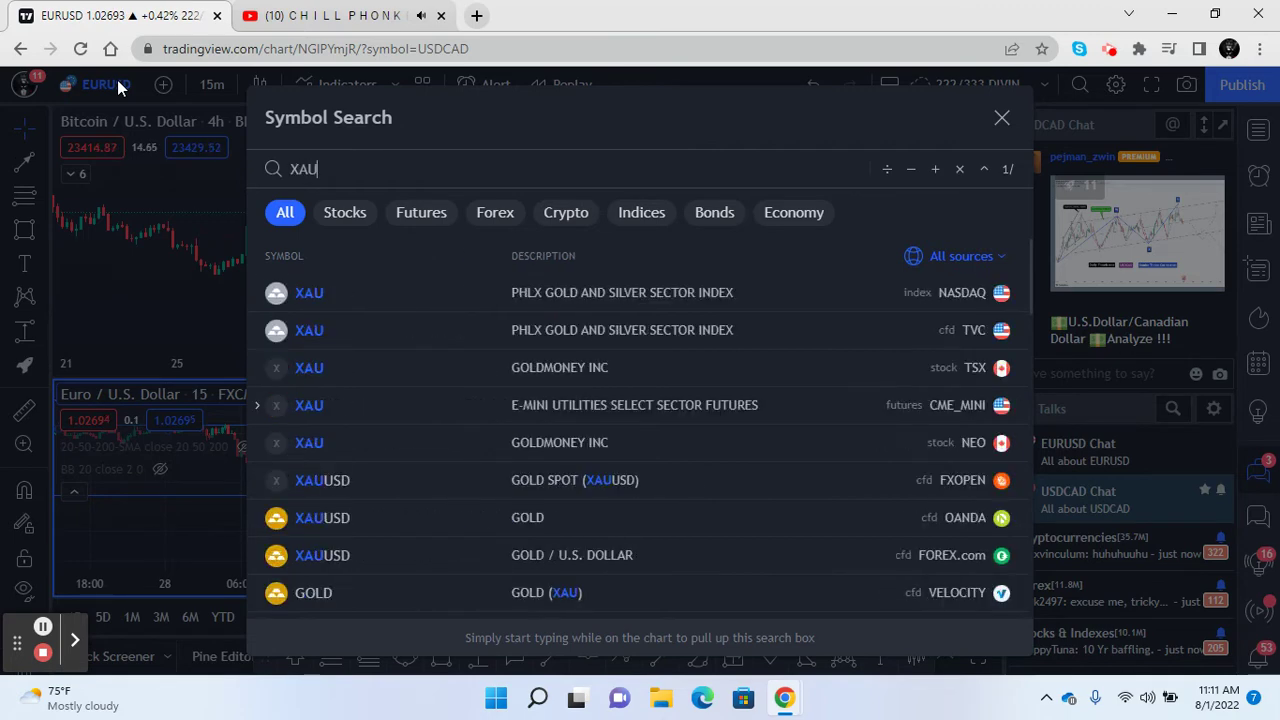
pyautogui.click(336, 529)
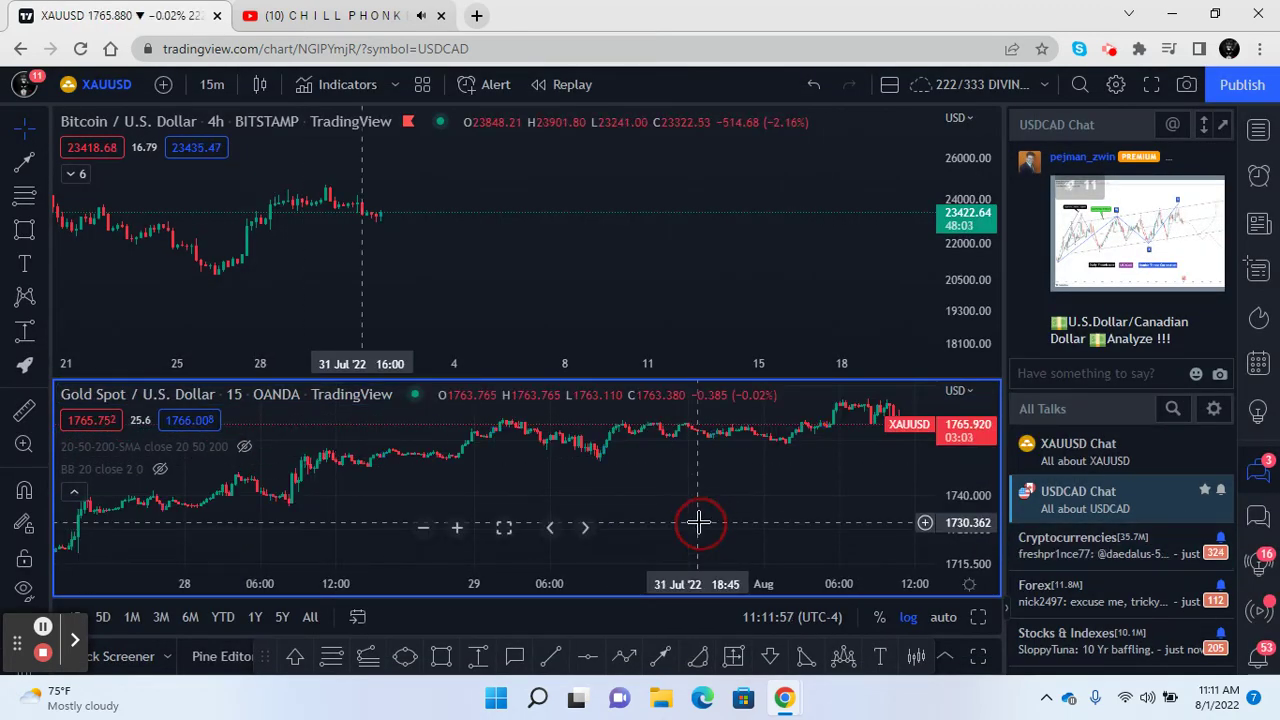
# Compare the recent Bitcoin and gold candles in fullscreen mode, aligning the visible range of both charts
pyautogui.click(1152, 85)
pyautogui.moveTo(818, 280)
pyautogui.mouseDown()
pyautogui.moveTo(823, 266)
pyautogui.moveTo(802, 272)
pyautogui.mouseUp()
pyautogui.moveTo(880, 507); pyautogui.dragTo(616, 517)
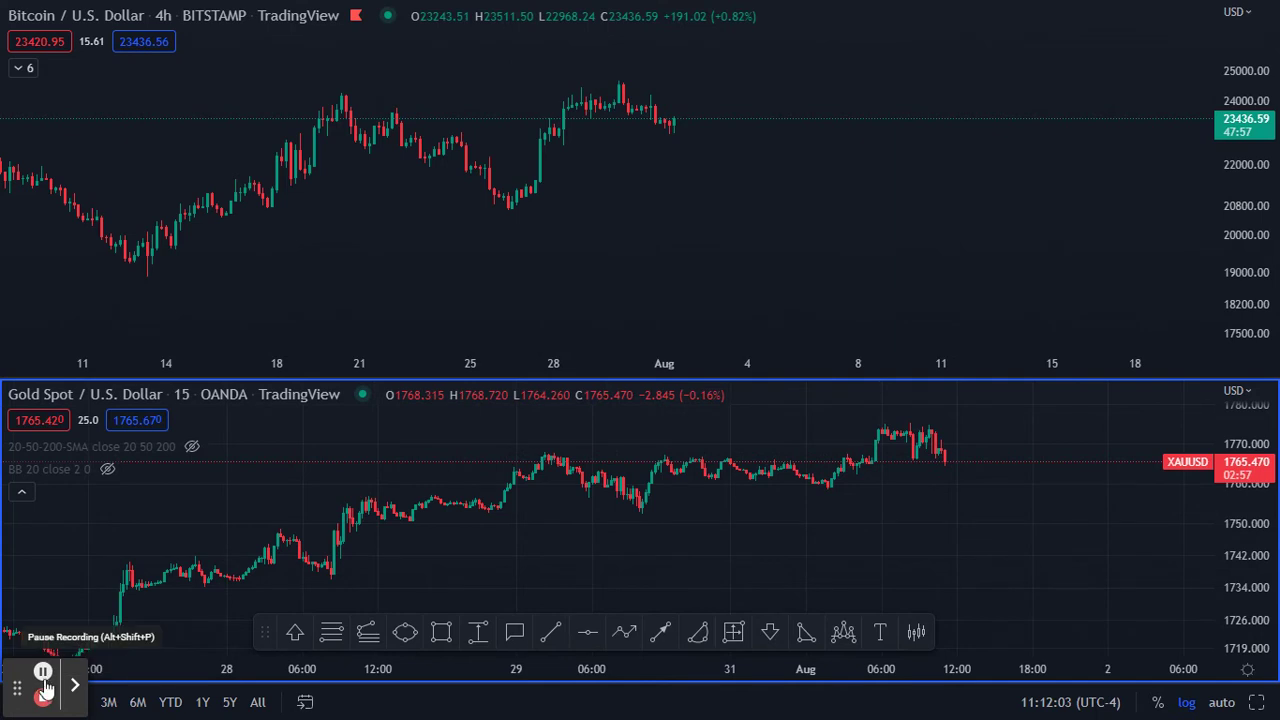
pyautogui.moveTo(838, 517); pyautogui.dragTo(825, 548)
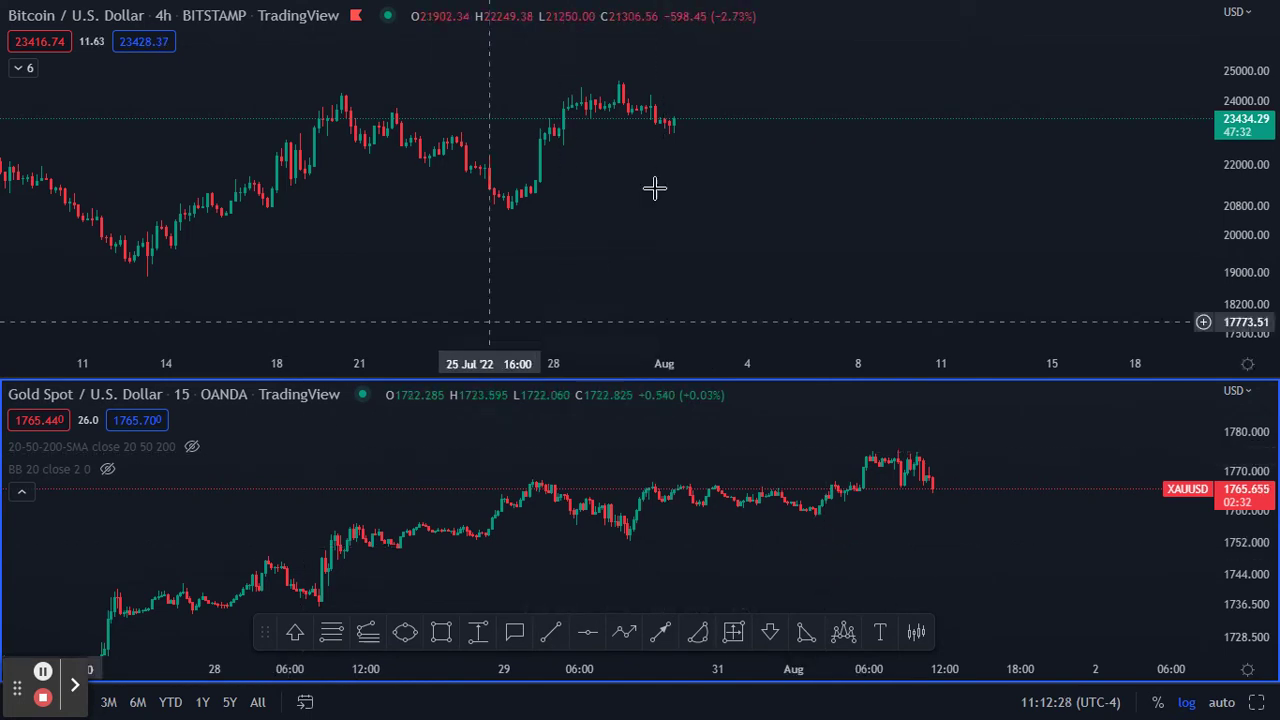
# Leave fullscreen mode and set the gold chart's interval to 4 hours
pyautogui.click(641, 66)
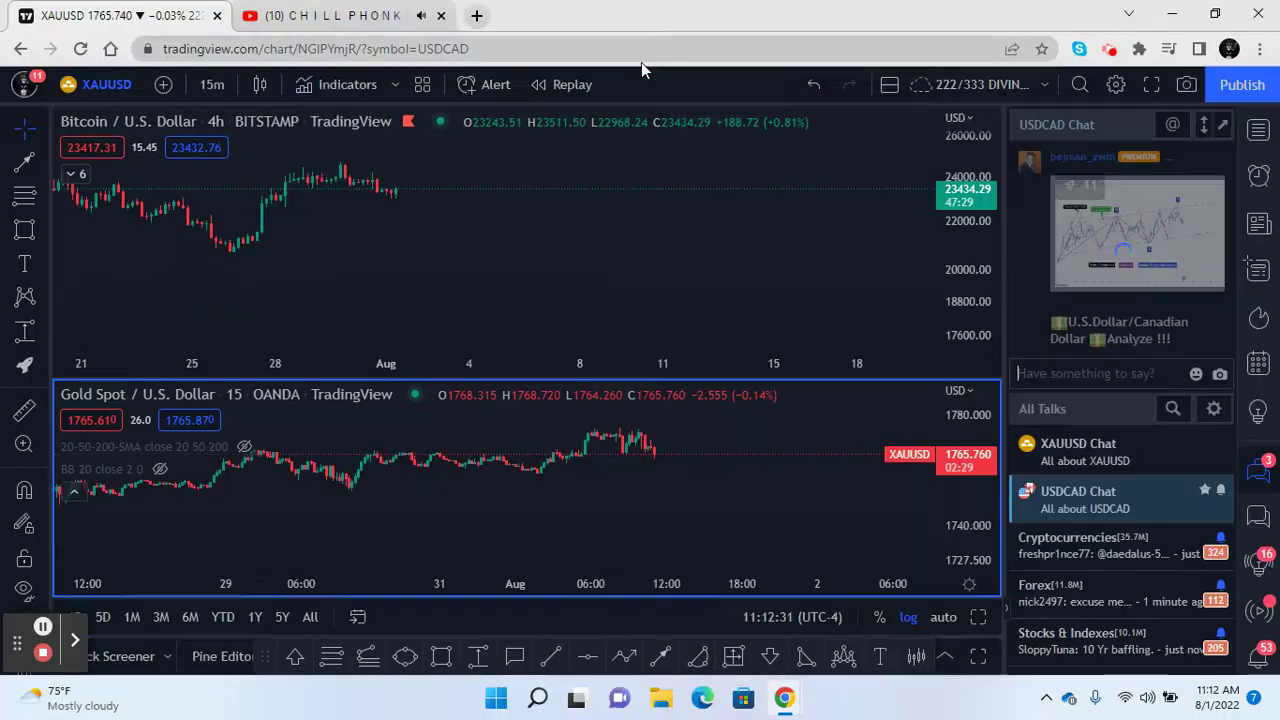
pyautogui.click(215, 84)
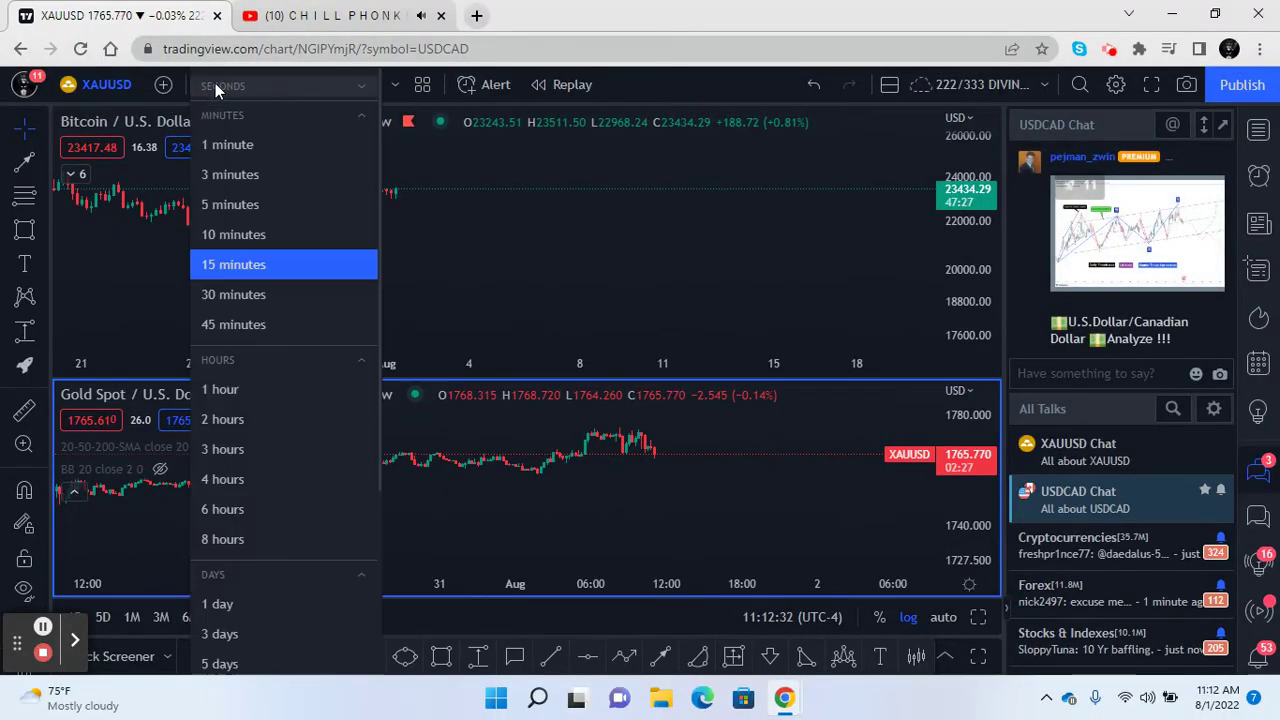
pyautogui.click(244, 482)
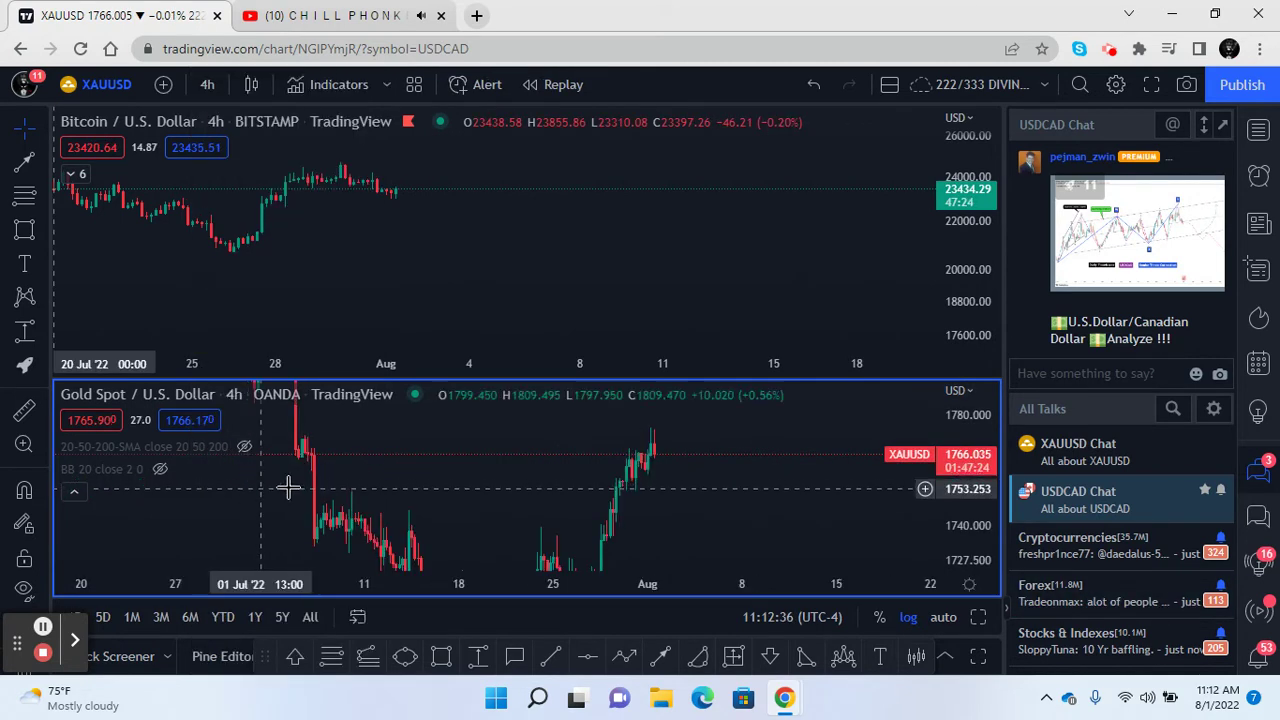
# Compare the Bitcoin and gold 4h candles around 1 August in fullscreen mode, rescaling gold's price axis
pyautogui.doubleClick(500, 302)
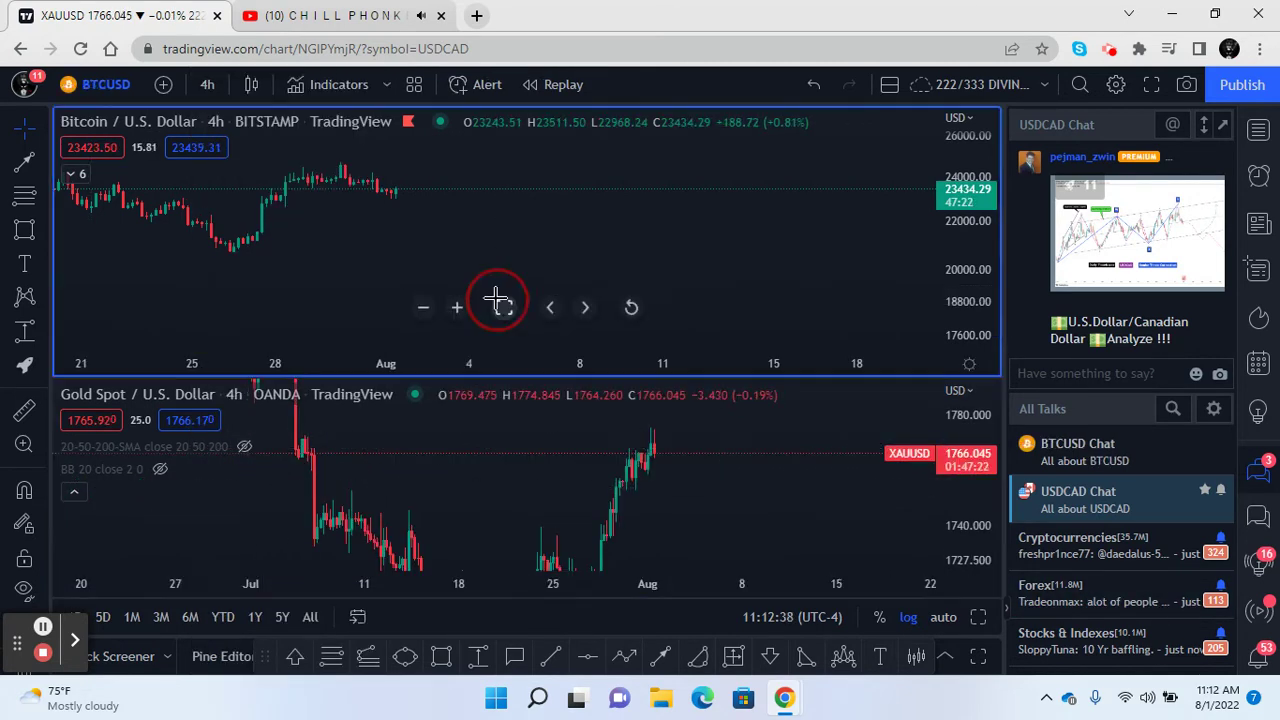
pyautogui.click(888, 85)
pyautogui.click(949, 170)
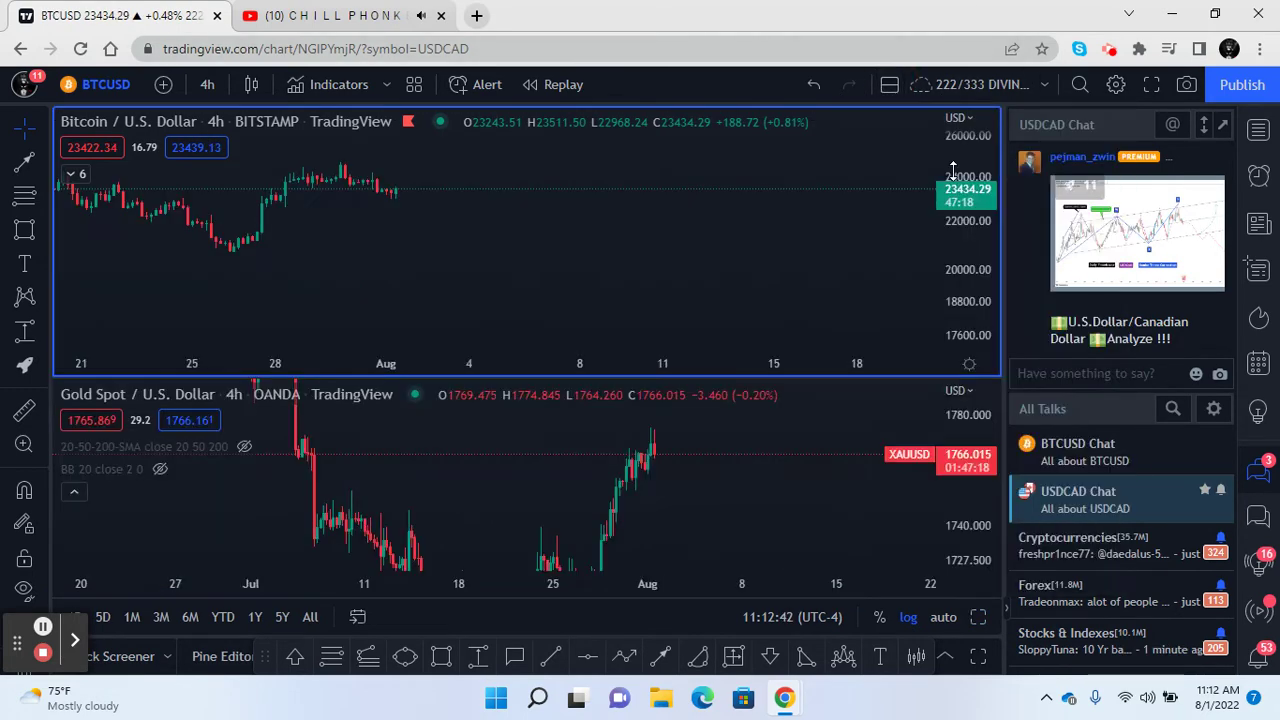
pyautogui.click(1152, 85)
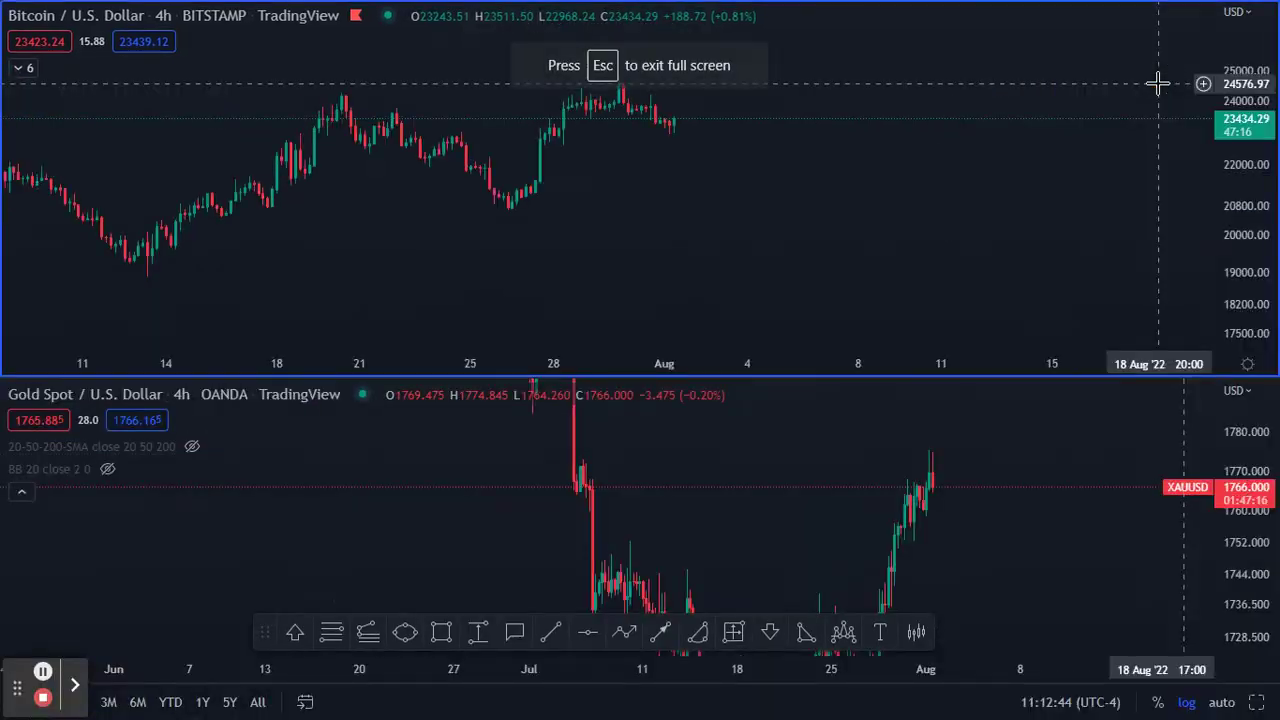
pyautogui.click(826, 494)
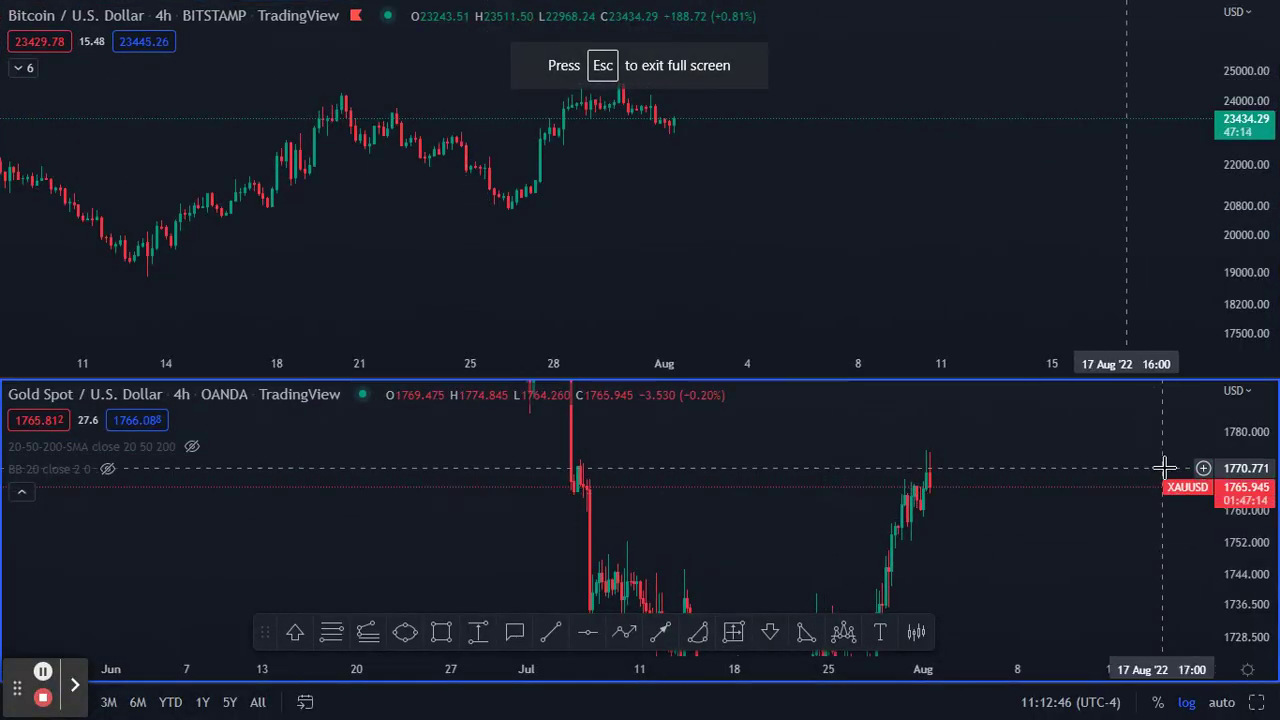
pyautogui.moveTo(1251, 418); pyautogui.dragTo(1126, 520)
pyautogui.moveTo(900, 289); pyautogui.dragTo(913, 302)
pyautogui.click(937, 502)
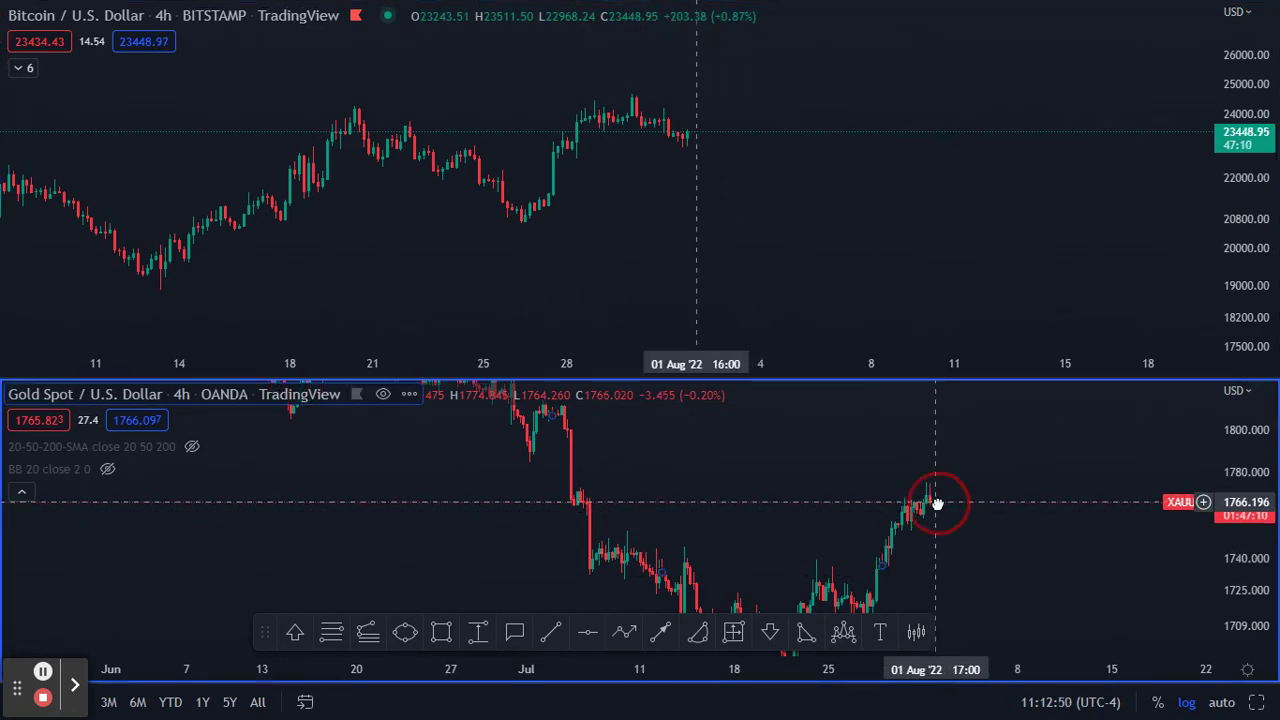
pyautogui.moveTo(937, 504); pyautogui.dragTo(939, 504)
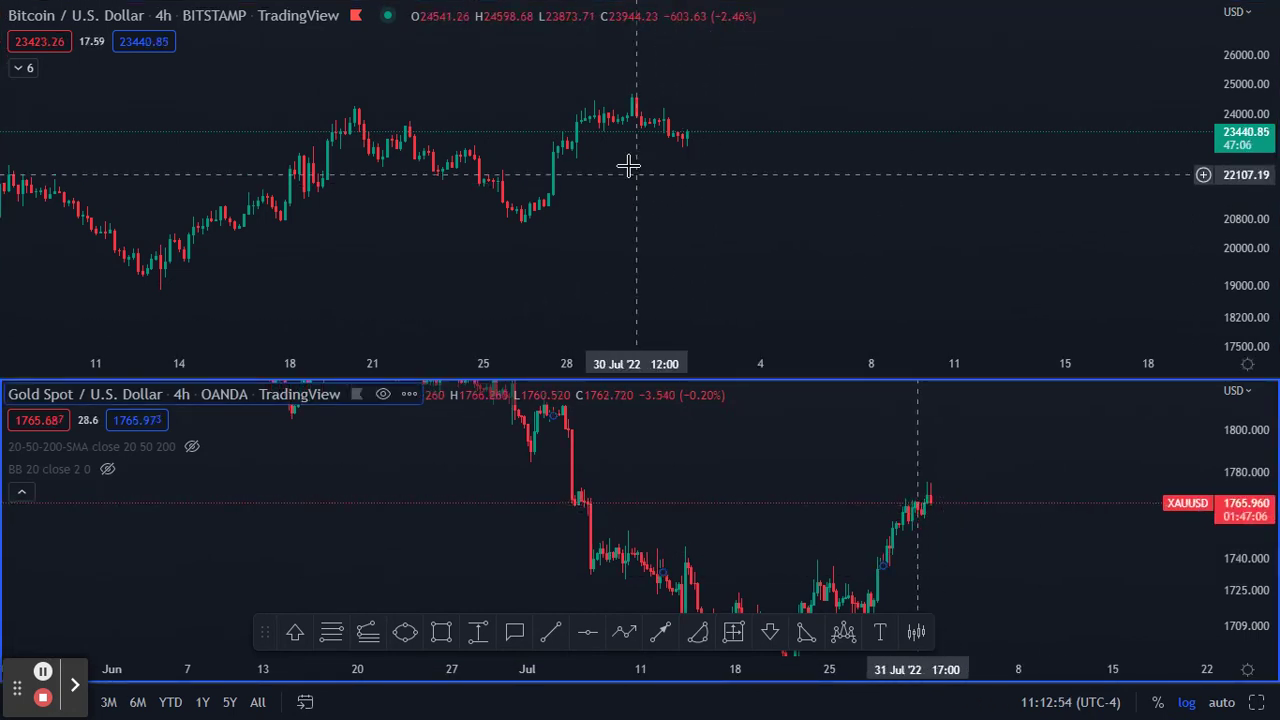
pyautogui.click(630, 104)
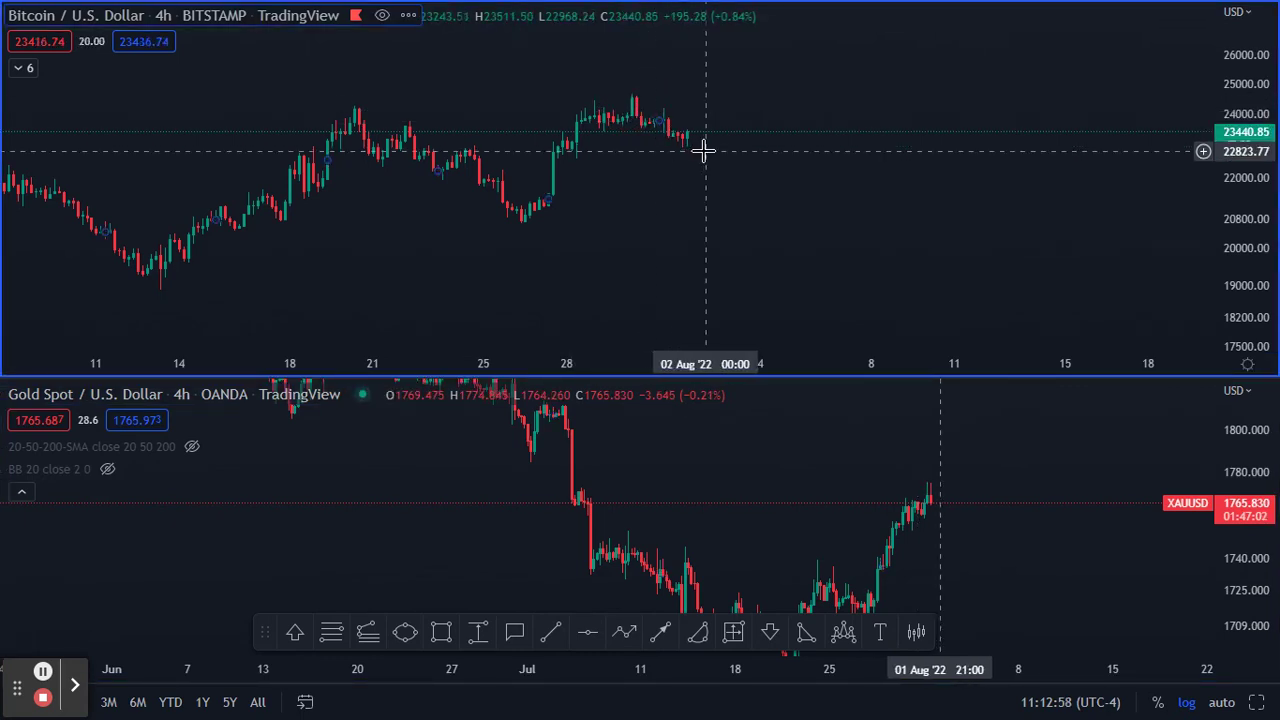
pyautogui.moveTo(1013, 468); pyautogui.dragTo(980, 429)
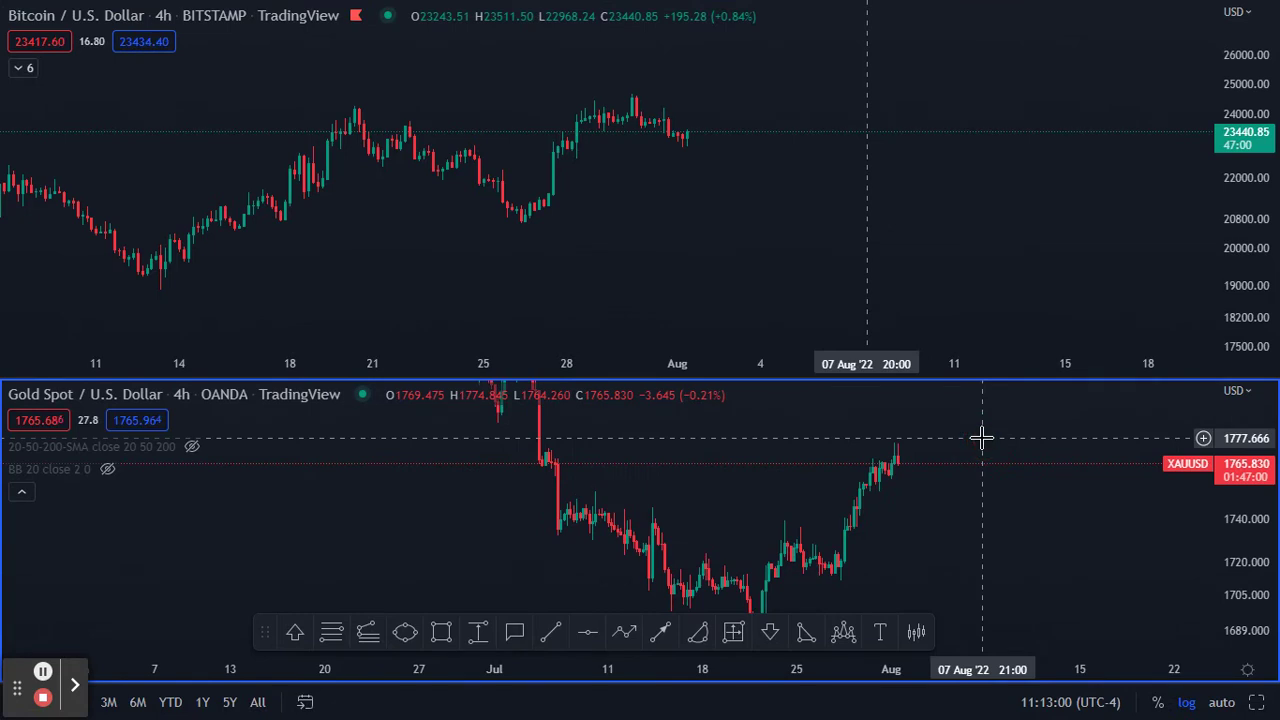
# Compare the June to August swings of Bitcoin and gold, matching the time and price scales of both charts
pyautogui.moveTo(897, 671); pyautogui.dragTo(640, 678)
pyautogui.moveTo(651, 506); pyautogui.dragTo(948, 500)
pyautogui.moveTo(870, 245); pyautogui.dragTo(1106, 206)
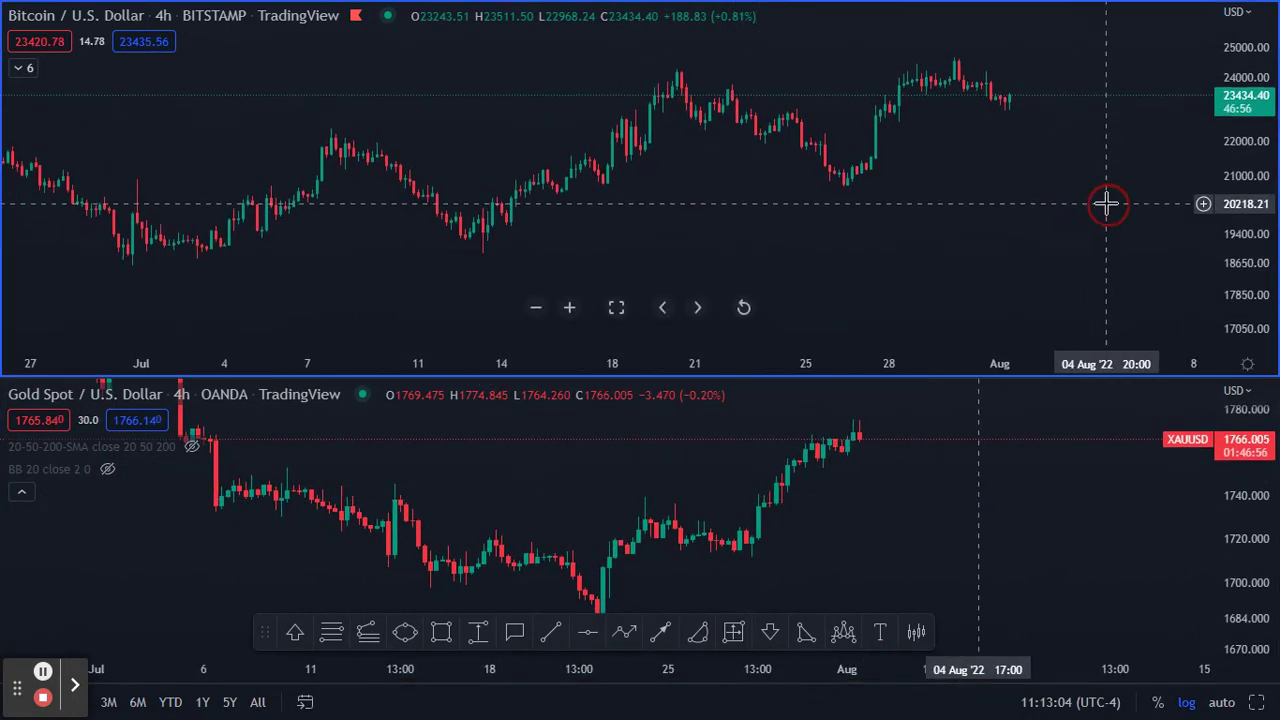
pyautogui.moveTo(1262, 100); pyautogui.dragTo(1258, 195)
pyautogui.moveTo(806, 362); pyautogui.dragTo(1053, 367)
pyautogui.moveTo(1149, 226); pyautogui.dragTo(971, 209)
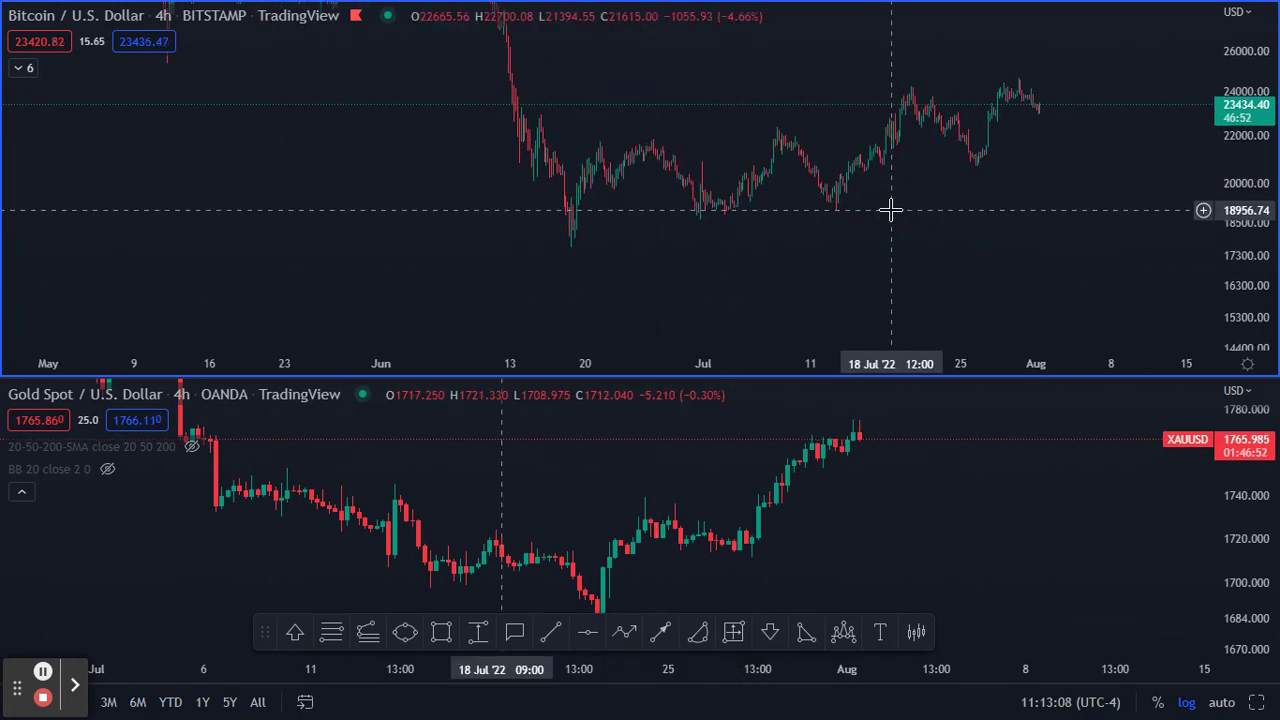
pyautogui.moveTo(690, 272); pyautogui.dragTo(537, 300)
pyautogui.moveTo(405, 680); pyautogui.dragTo(698, 680)
pyautogui.moveTo(1268, 438); pyautogui.dragTo(1246, 534)
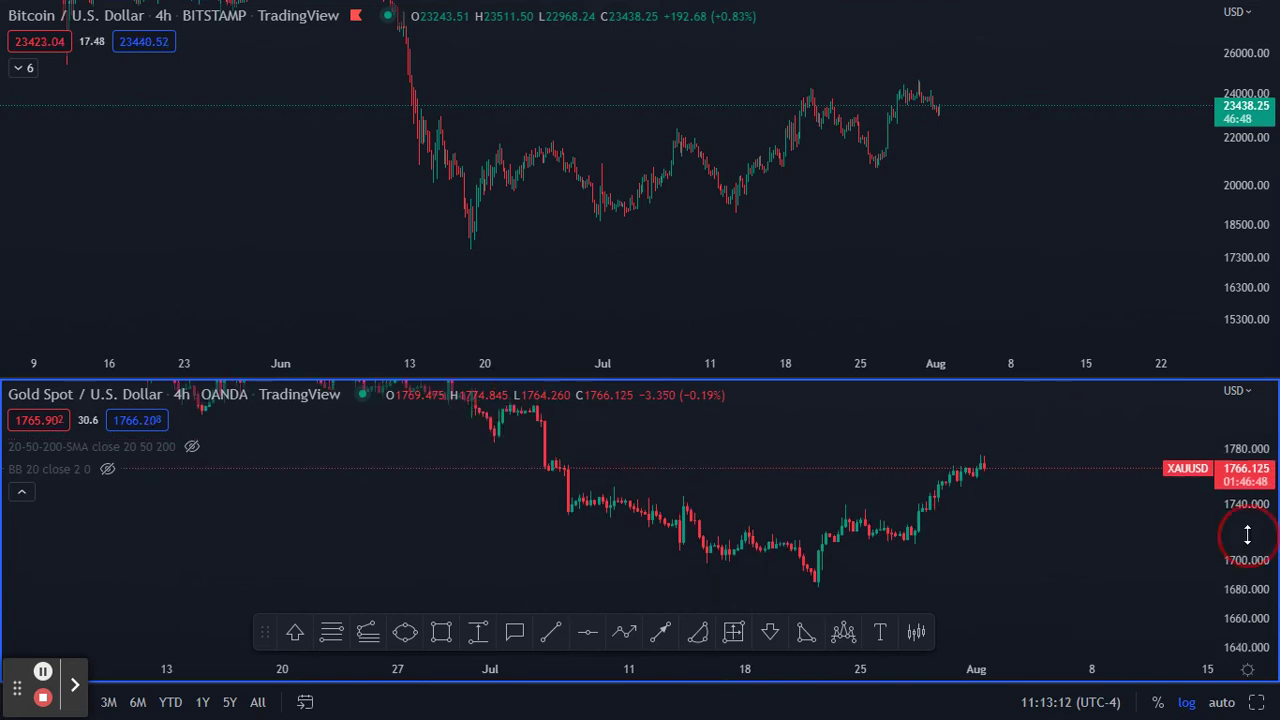
pyautogui.moveTo(571, 679); pyautogui.dragTo(751, 694)
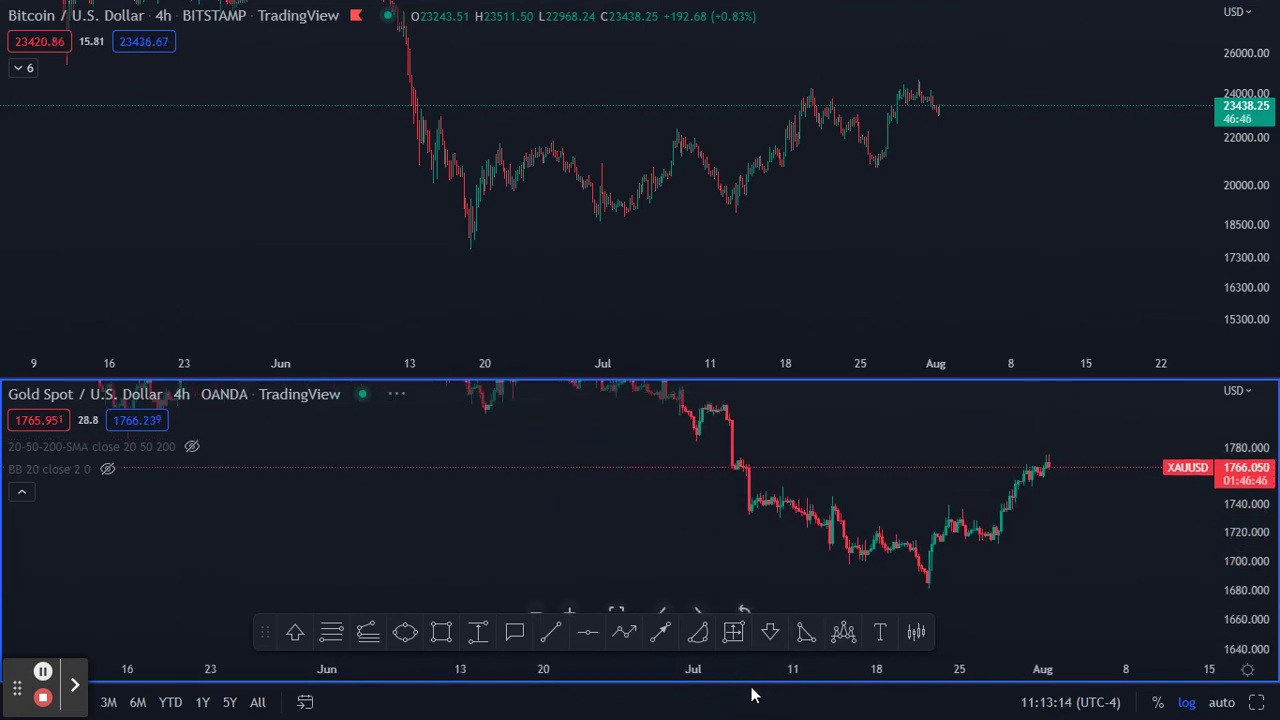
pyautogui.moveTo(1083, 557); pyautogui.dragTo(943, 583)
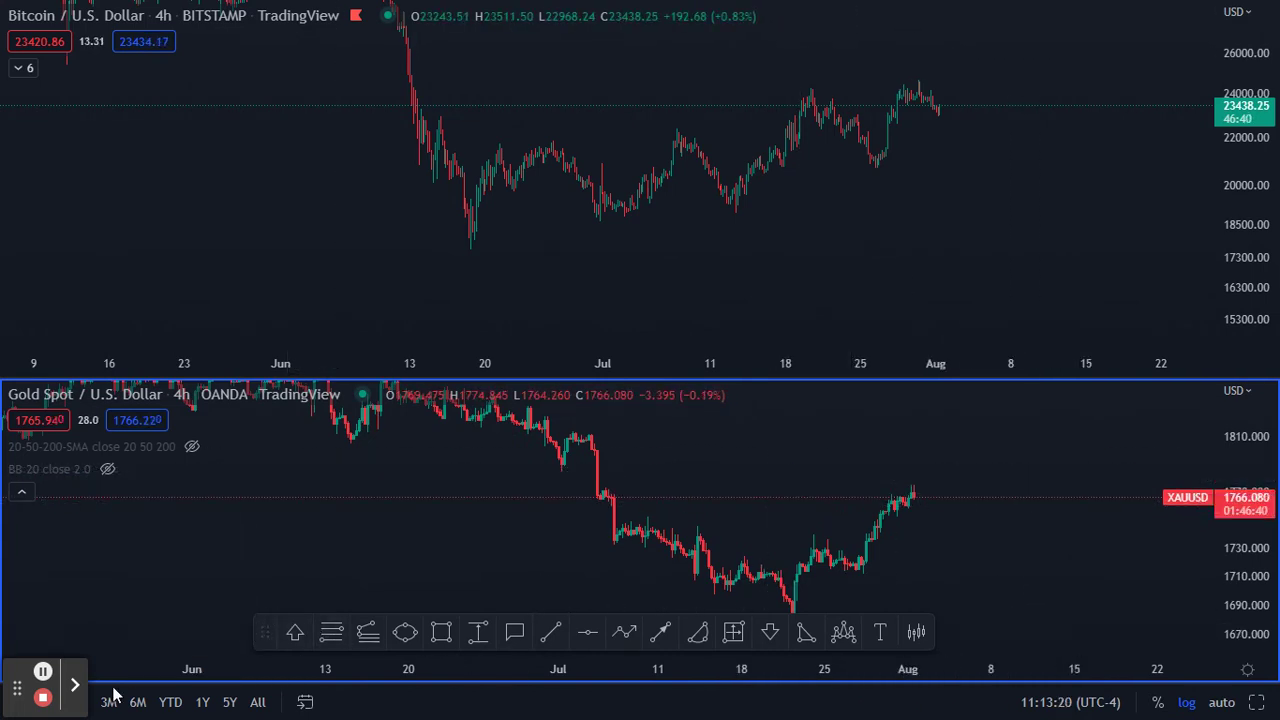
# View the Dark Horse Coins home page and return to the TradingView charts
pyautogui.click(43, 672)
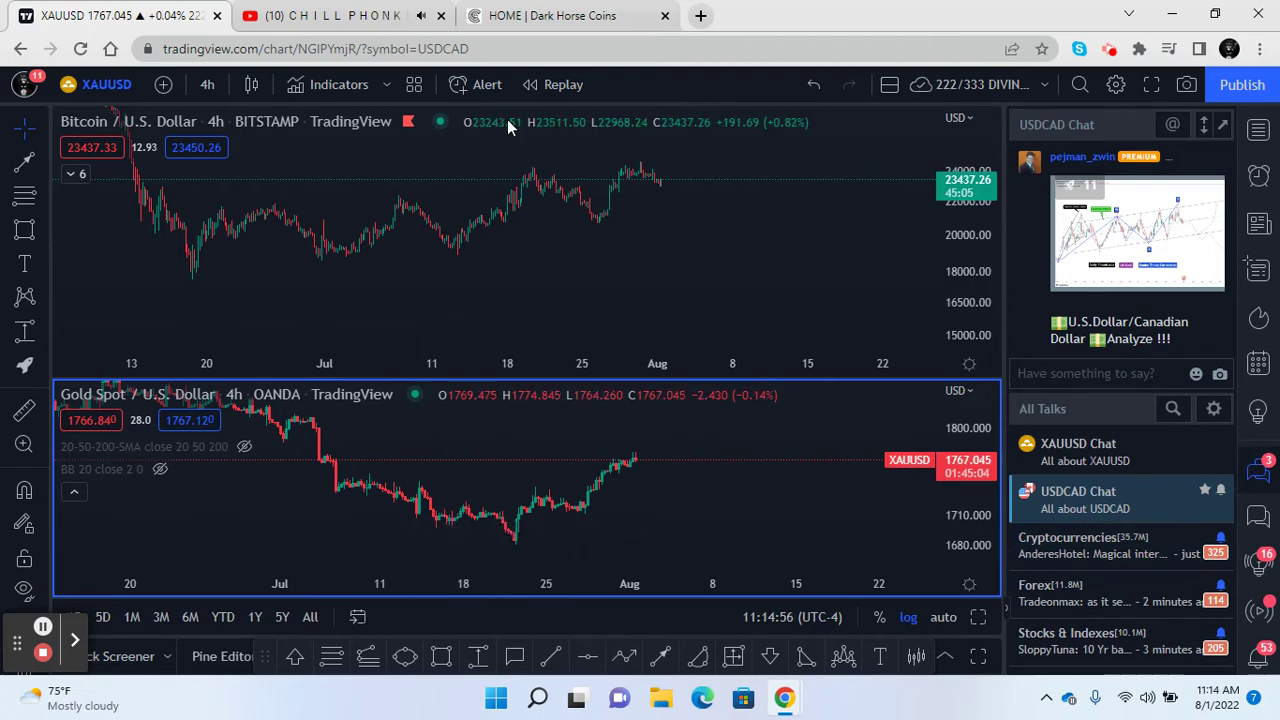
pyautogui.click(530, 15)
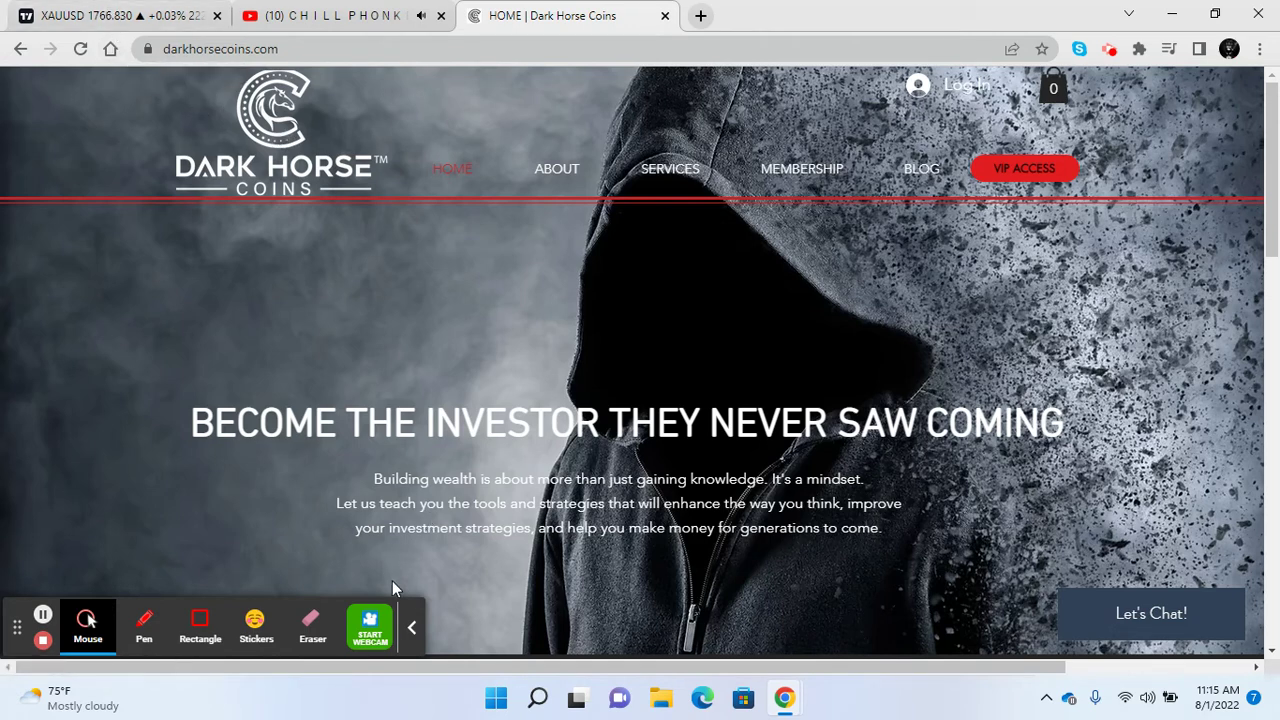
pyautogui.click(415, 628)
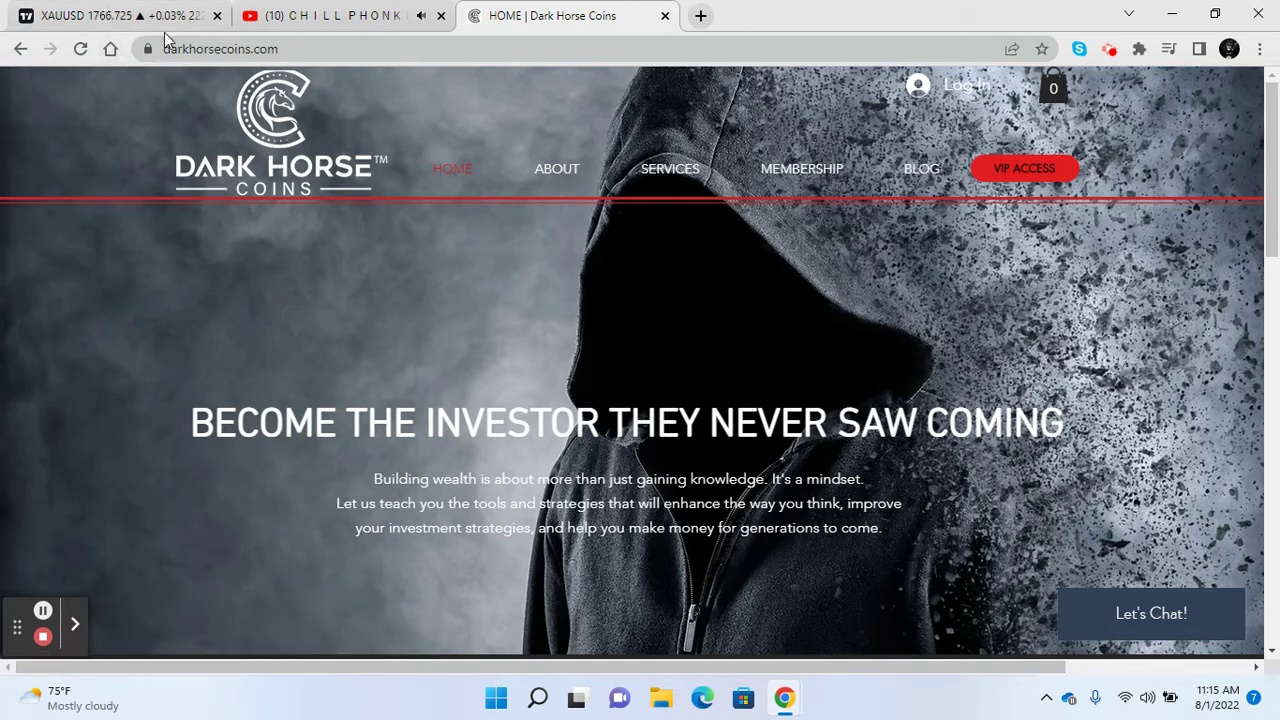
pyautogui.click(115, 12)
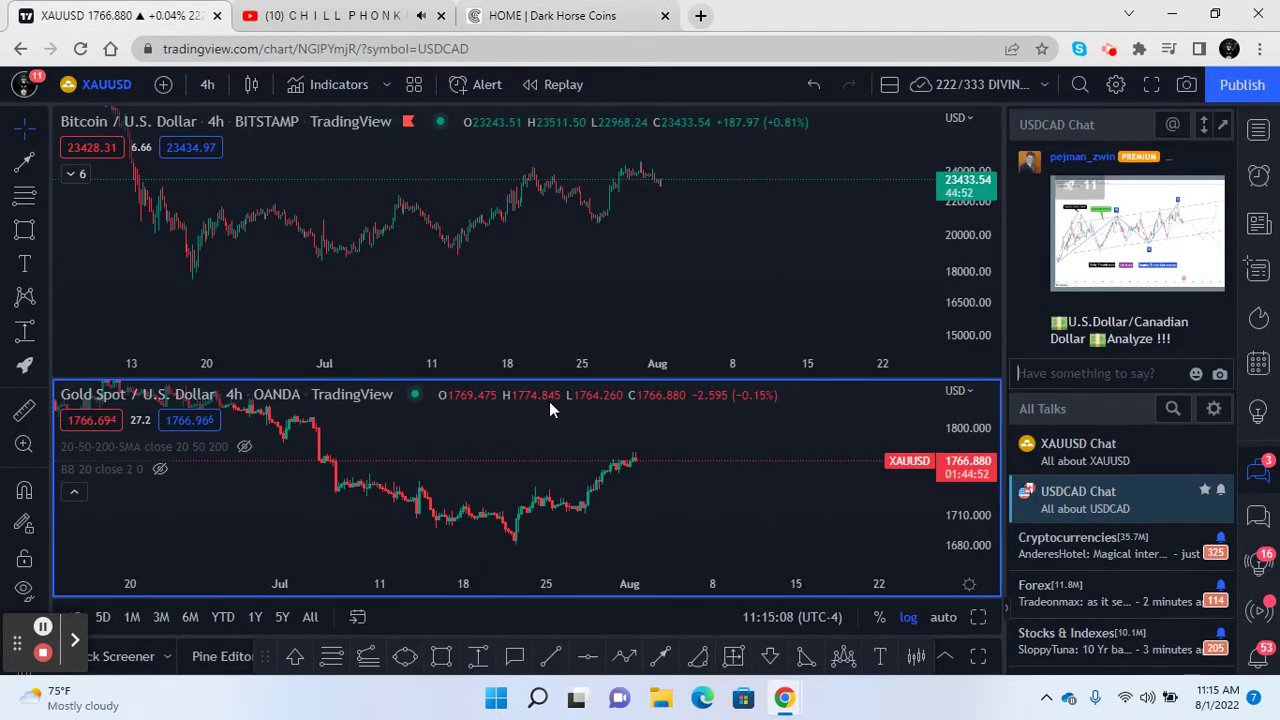
# Examine the late July Bitcoin 4h candles and the yellow zone beneath the current price
pyautogui.moveTo(749, 304); pyautogui.dragTo(803, 331)
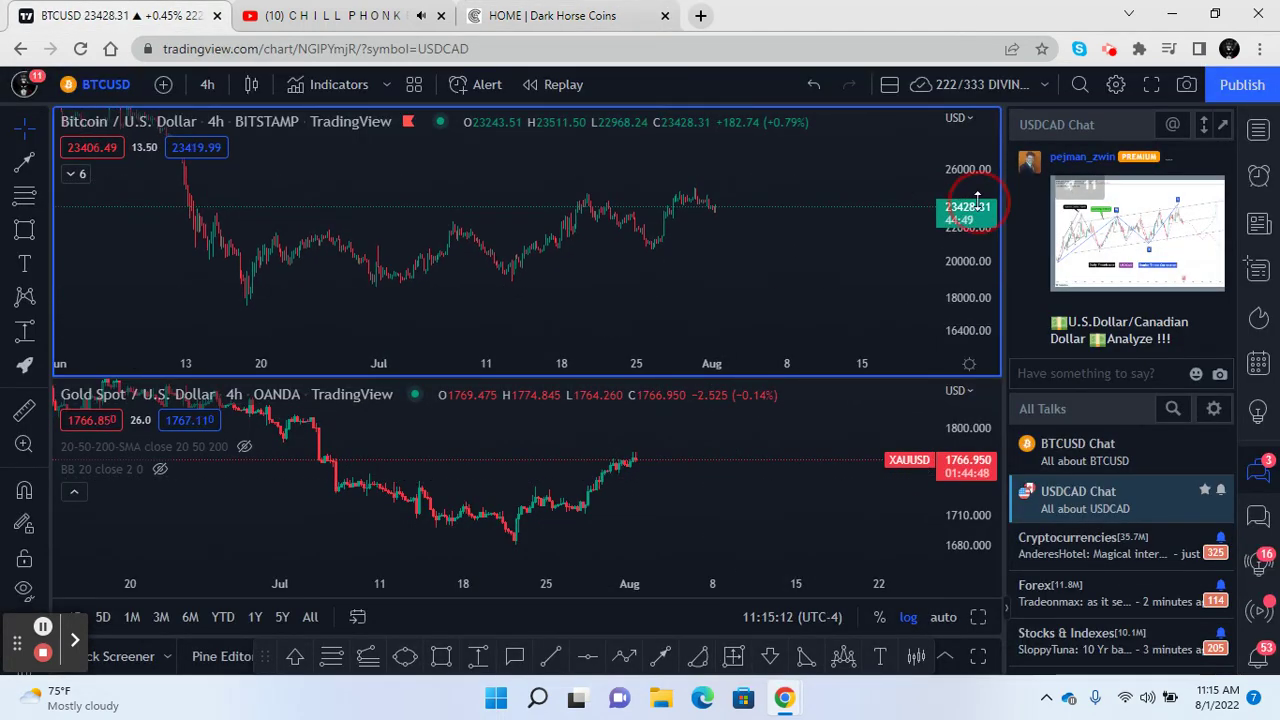
pyautogui.moveTo(978, 197); pyautogui.dragTo(962, 157)
pyautogui.moveTo(957, 267); pyautogui.dragTo(943, 110)
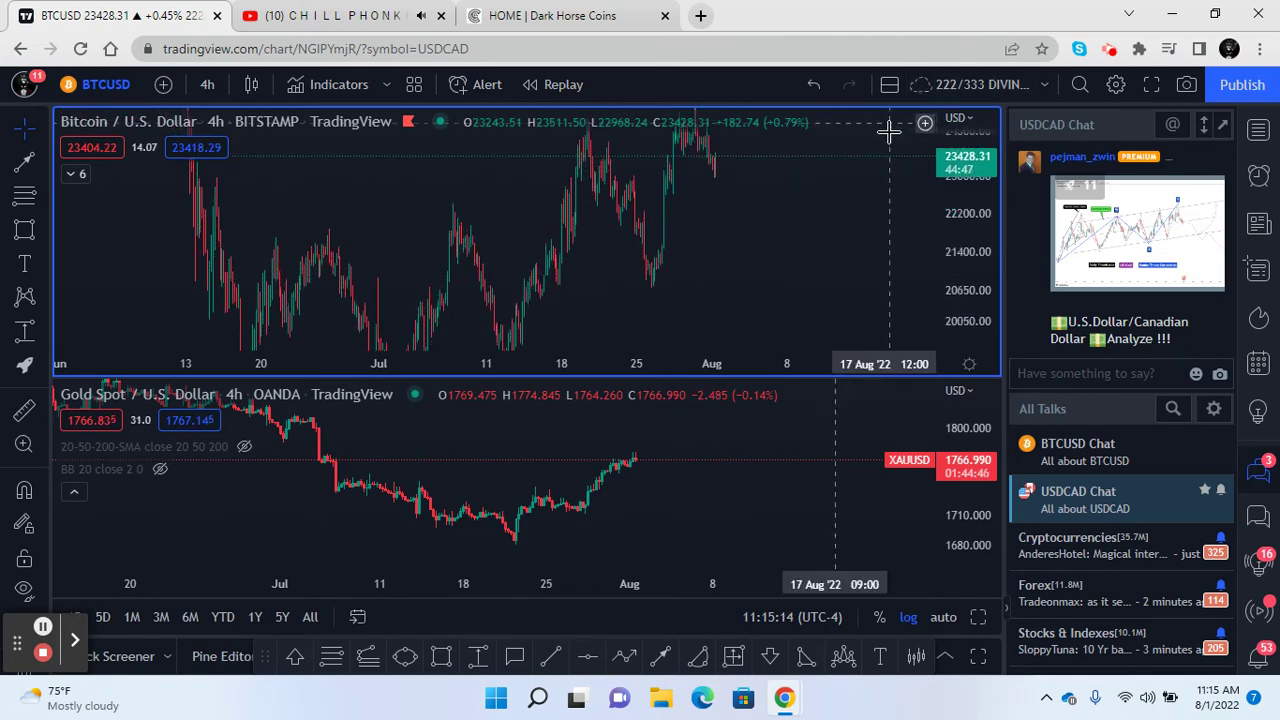
pyautogui.moveTo(886, 183); pyautogui.dragTo(808, 343)
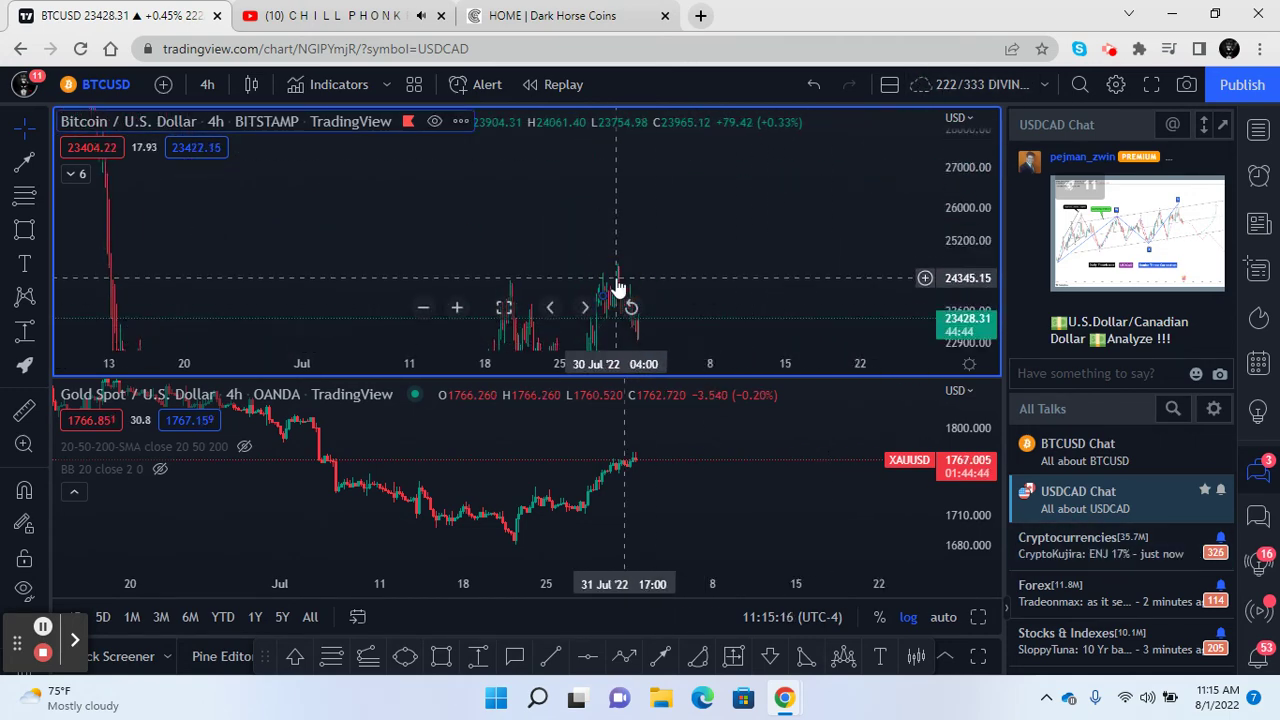
pyautogui.moveTo(797, 229); pyautogui.dragTo(960, 110)
pyautogui.click(751, 243)
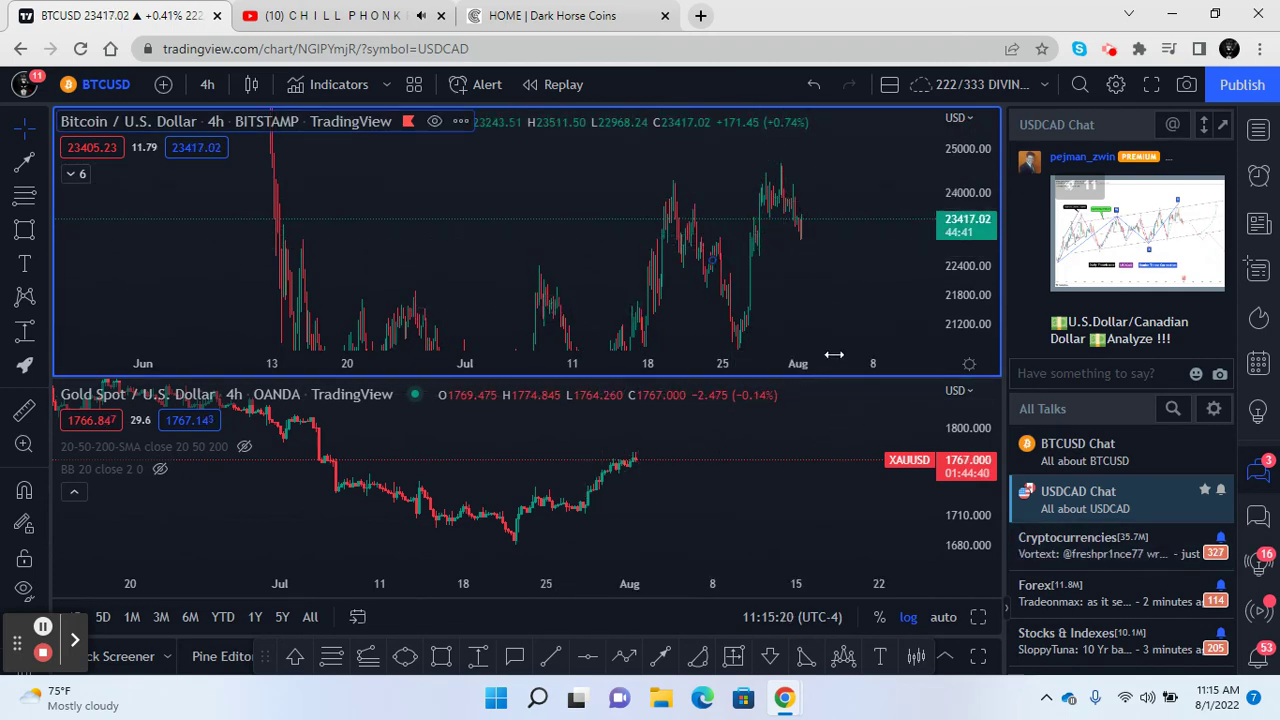
pyautogui.moveTo(735, 370); pyautogui.dragTo(706, 226)
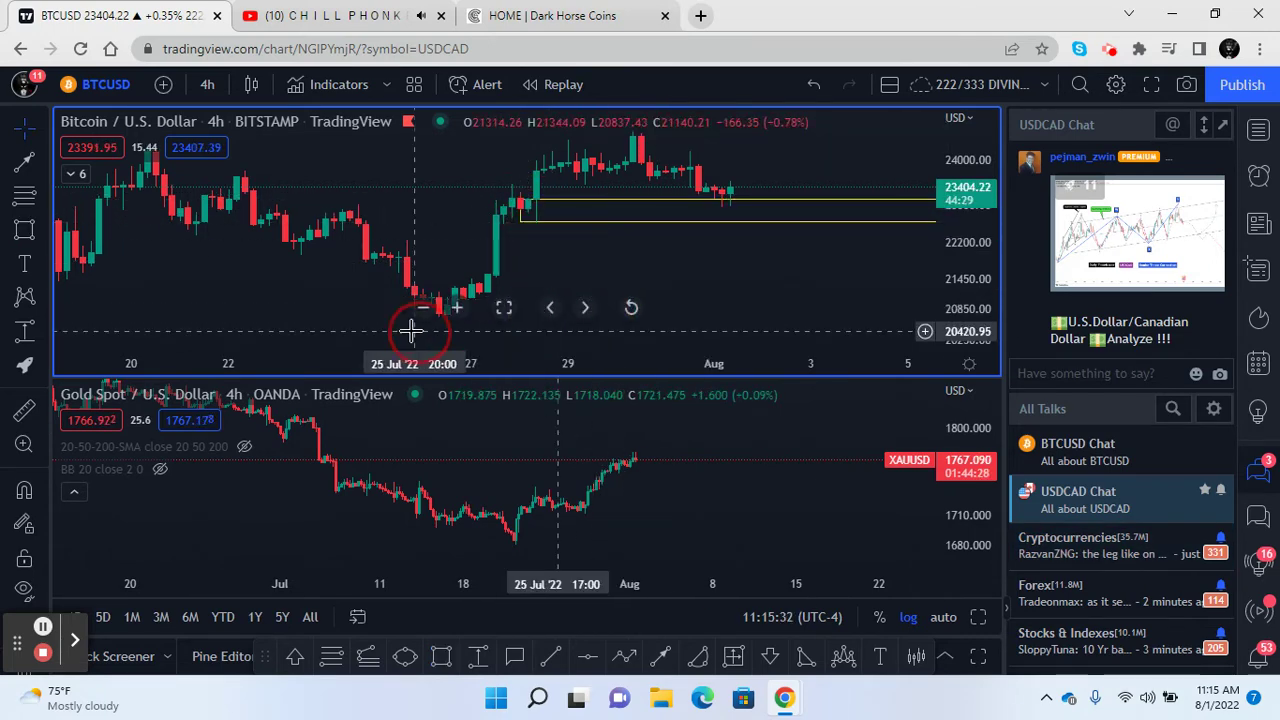
pyautogui.rightClick(332, 298)
pyautogui.moveTo(480, 239)
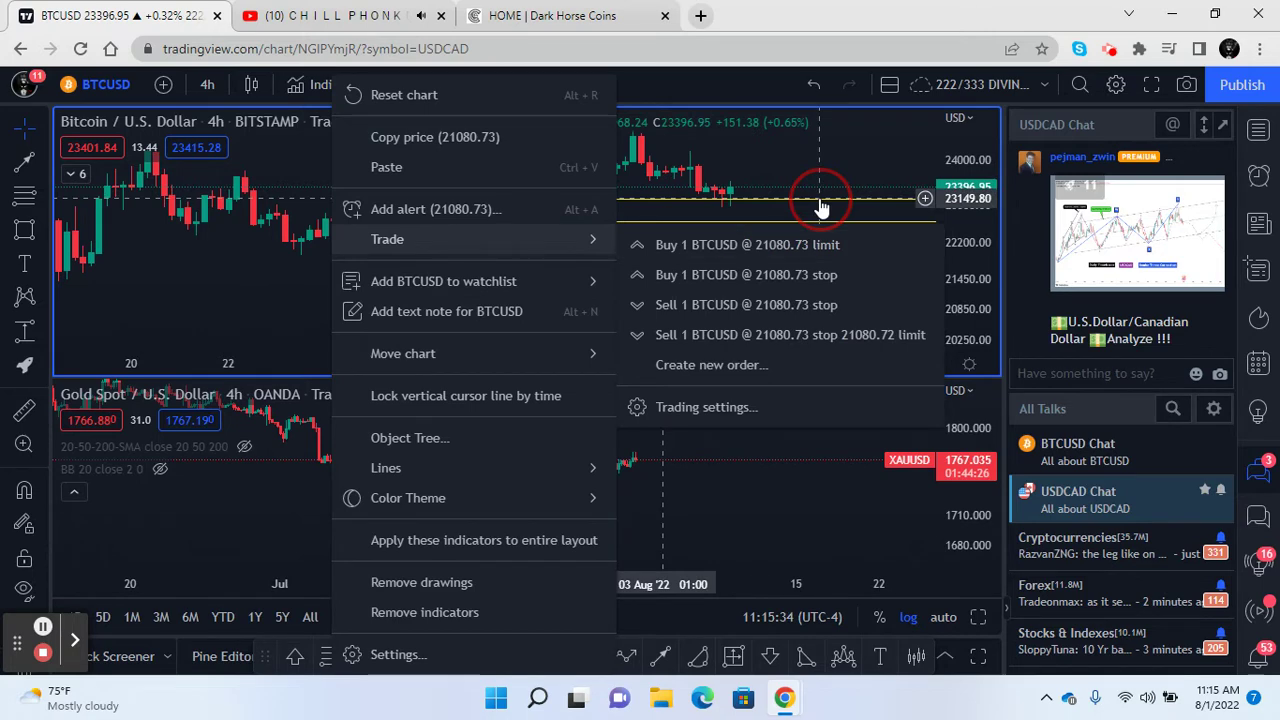
pyautogui.click(820, 195)
# View Bitcoin's yellow zone alongside gold in fullscreen mode and enlarge the Bitcoin pane
pyautogui.moveTo(766, 229); pyautogui.dragTo(571, 337)
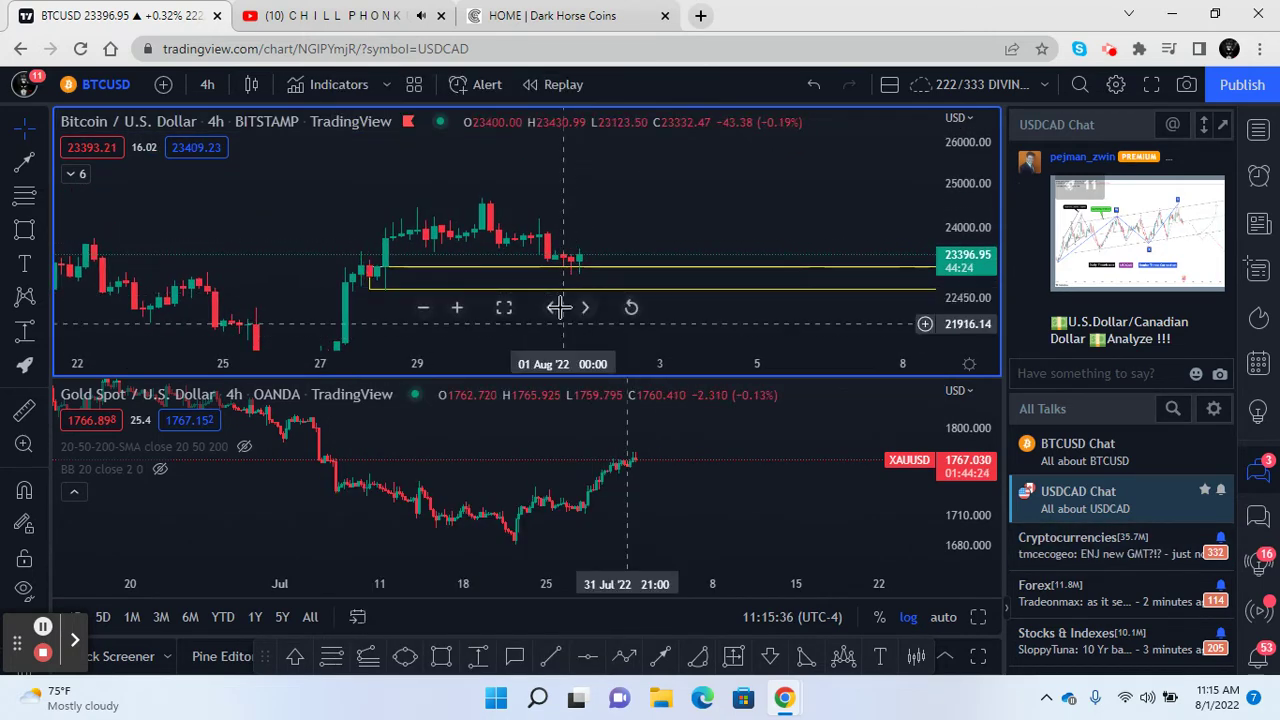
pyautogui.moveTo(654, 186); pyautogui.dragTo(826, 191)
pyautogui.moveTo(750, 290); pyautogui.dragTo(786, 266)
pyautogui.click(1151, 85)
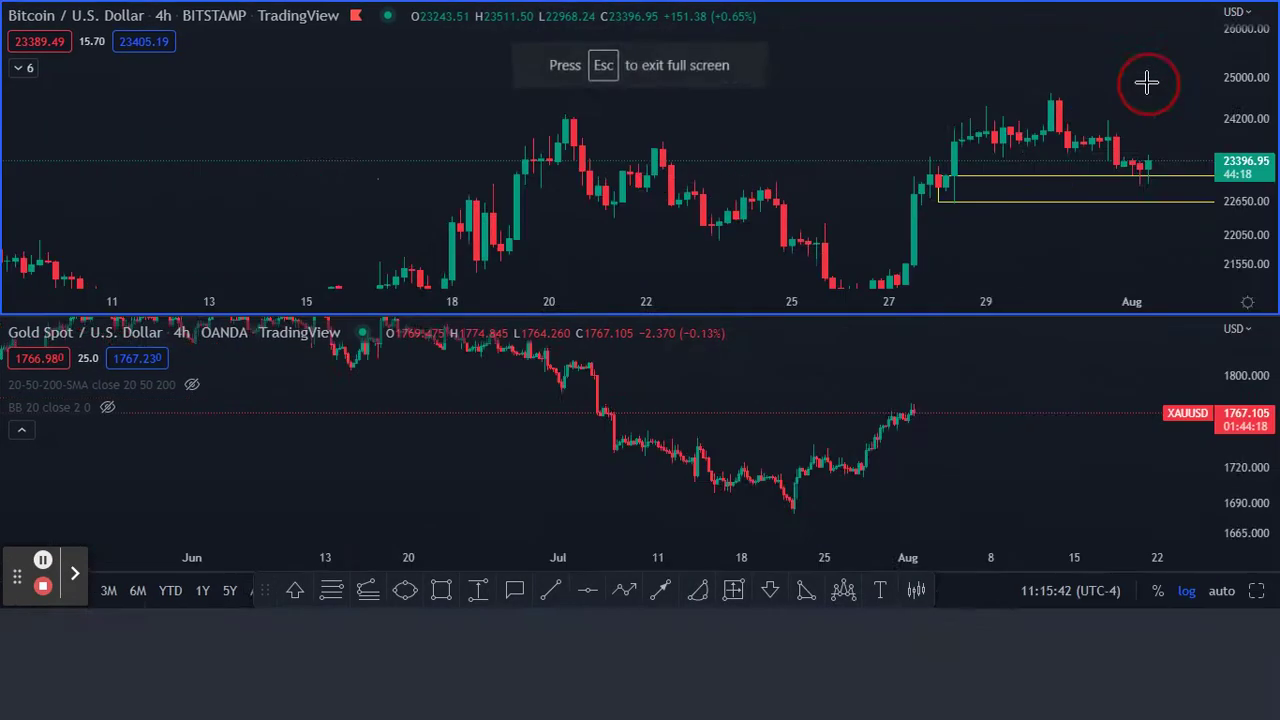
pyautogui.moveTo(780, 515); pyautogui.dragTo(697, 493)
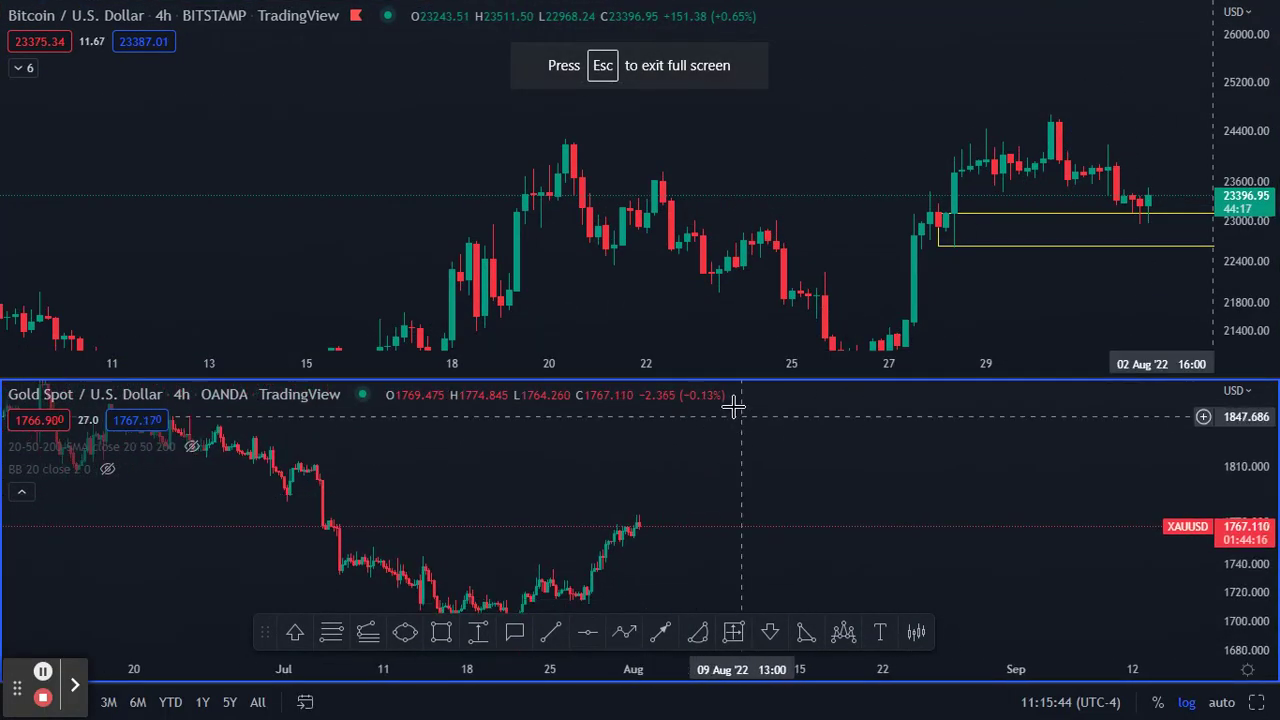
pyautogui.moveTo(713, 380); pyautogui.dragTo(629, 567)
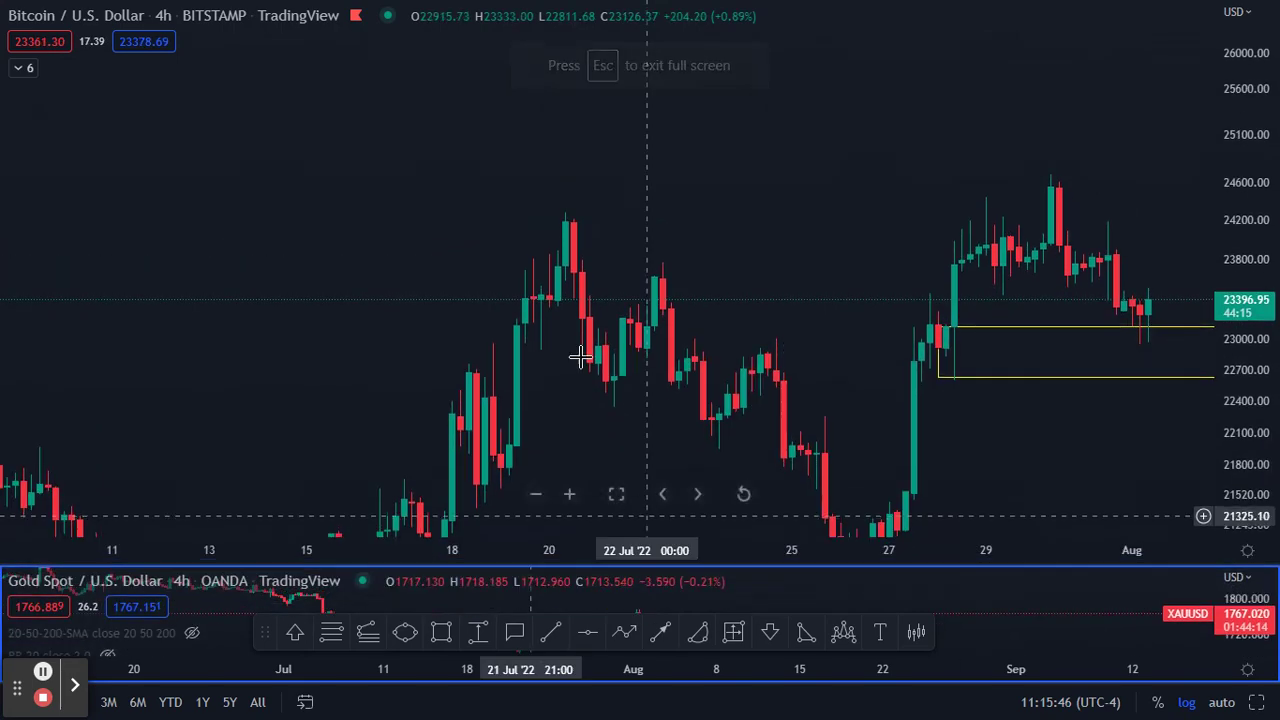
# Leave fullscreen mode and switch the layout to a single Bitcoin chart
pyautogui.press('Escape')
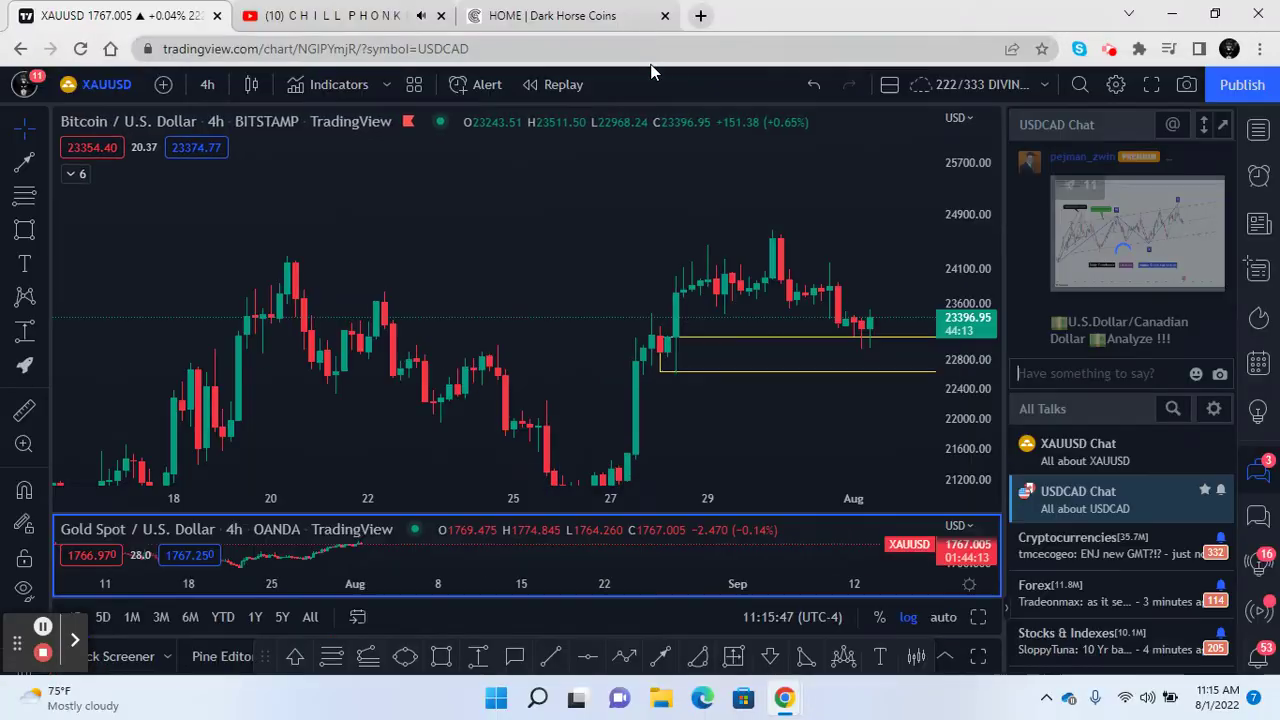
pyautogui.click(889, 86)
pyautogui.click(915, 131)
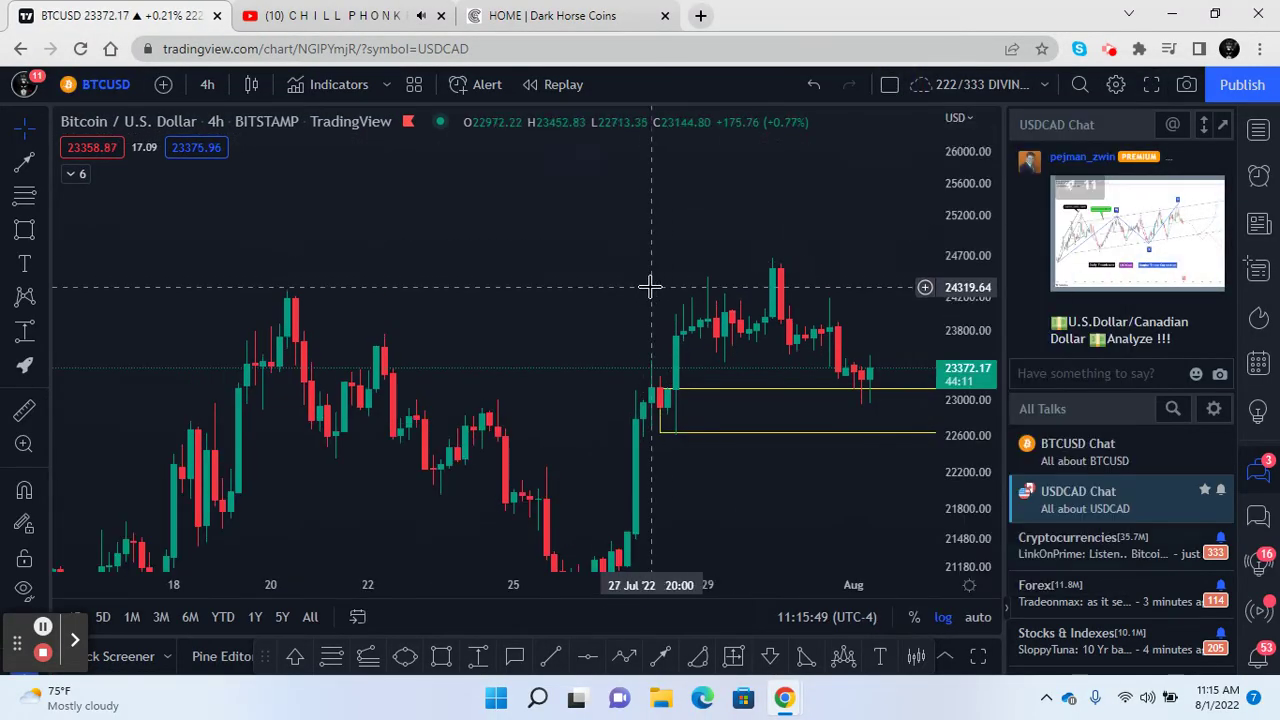
# Examine the Bitcoin 4h price history from May to August in fullscreen mode
pyautogui.moveTo(651, 286); pyautogui.dragTo(289, 237)
pyautogui.click(1151, 85)
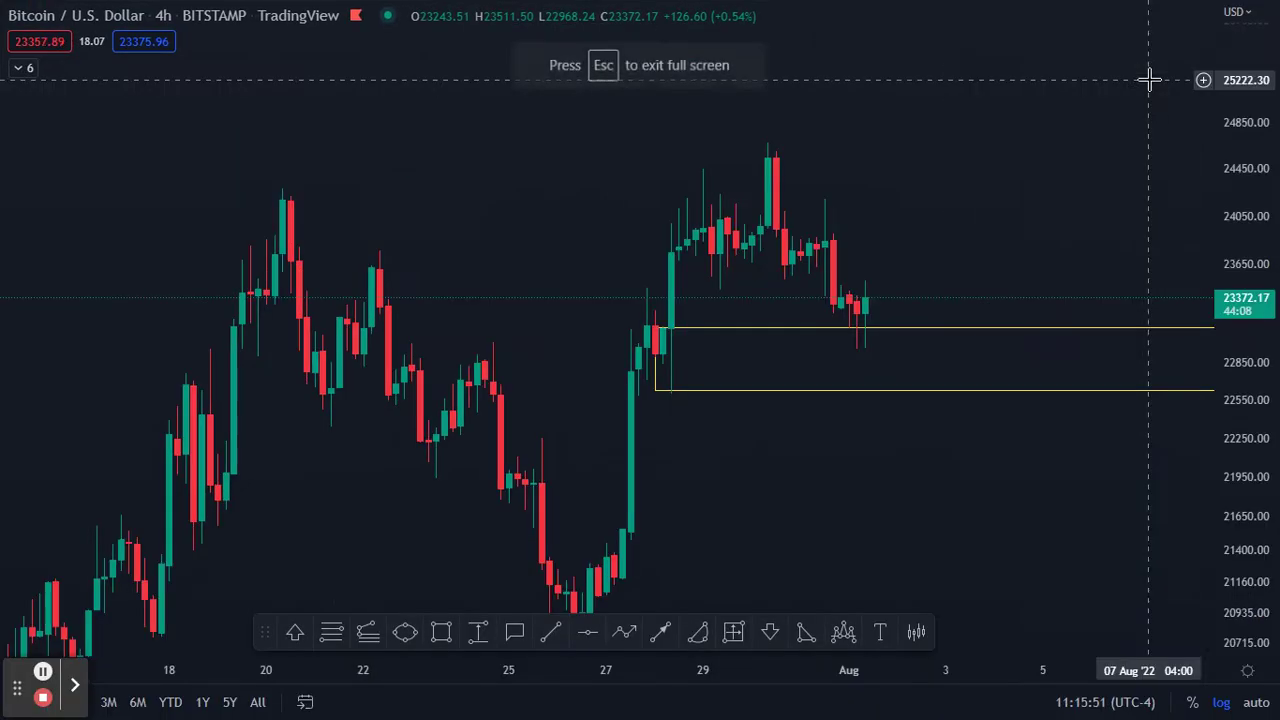
pyautogui.moveTo(1258, 70); pyautogui.dragTo(1100, 414)
pyautogui.moveTo(286, 657); pyautogui.dragTo(614, 708)
pyautogui.scroll(-3, 897, 609)
pyautogui.moveTo(897, 609); pyautogui.dragTo(577, 349)
pyautogui.moveTo(1211, 94); pyautogui.dragTo(1199, 454)
pyautogui.moveTo(593, 497); pyautogui.dragTo(880, 574)
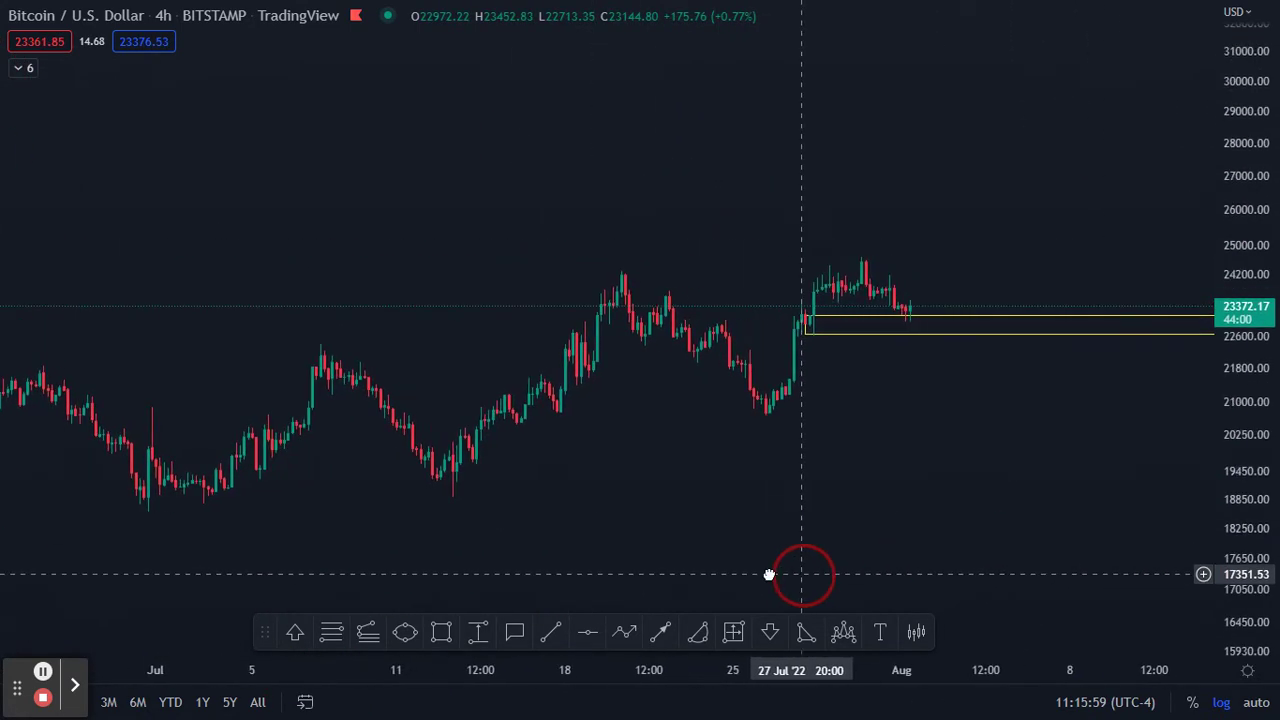
pyautogui.moveTo(334, 680); pyautogui.dragTo(884, 700)
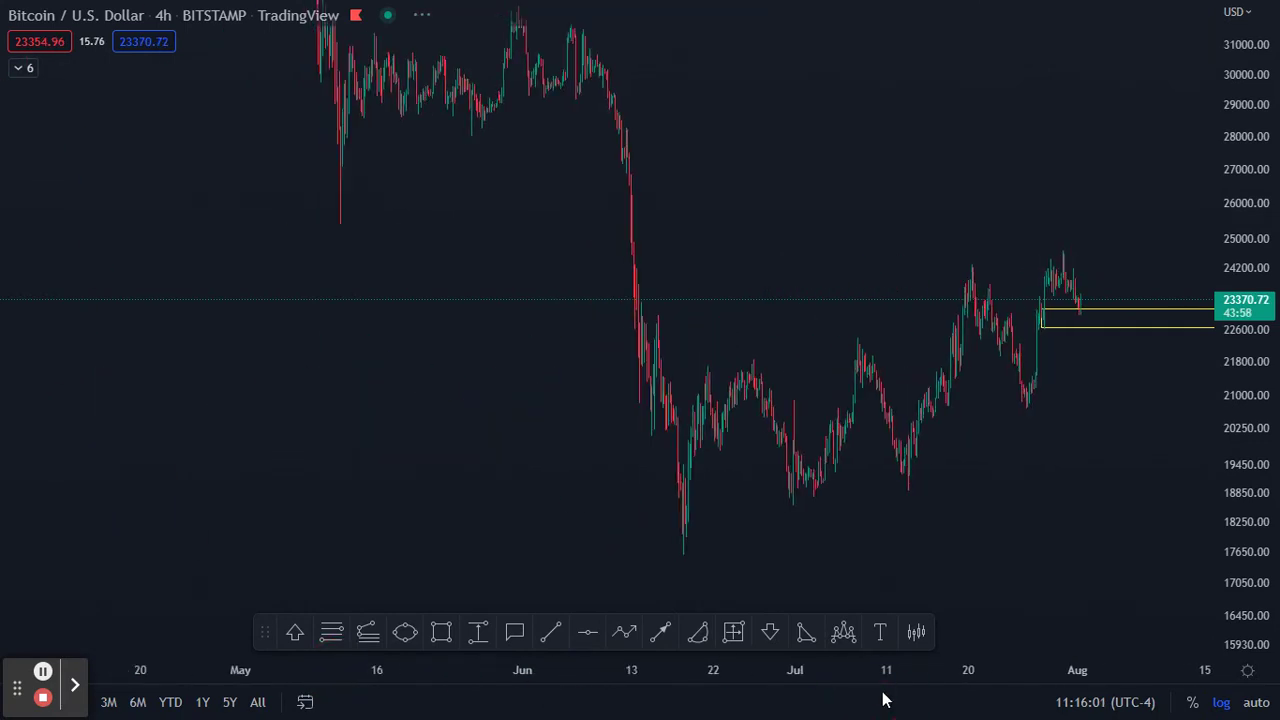
# Draw a rising trend line under the Bitcoin lows, starting from the 18 June low at about 17564
pyautogui.moveTo(1267, 143); pyautogui.dragTo(1265, 210)
pyautogui.moveTo(1094, 434); pyautogui.dragTo(446, 694)
pyautogui.click(548, 635)
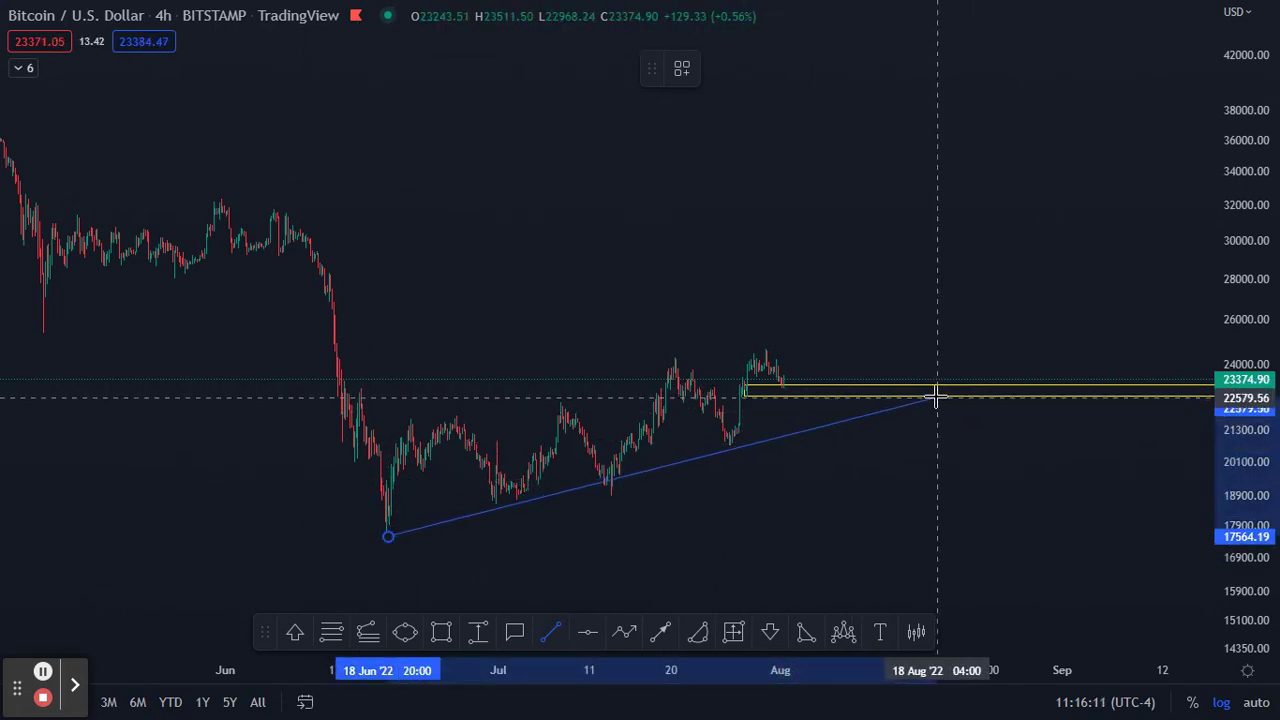
# Draw an upper trend line over the June–August rise, parallel to the lower one, from about 21,678 on 20 June to about 26,938
pyautogui.moveTo(900, 503); pyautogui.dragTo(910, 462)
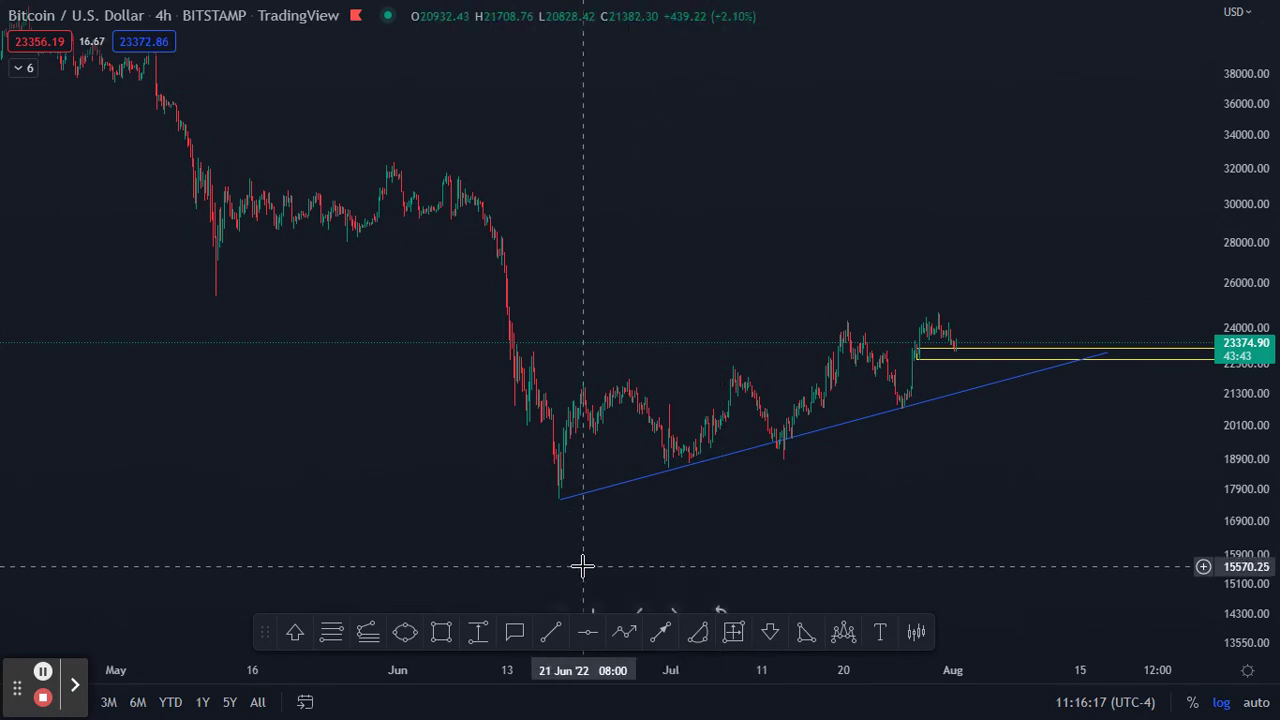
pyautogui.click(577, 383)
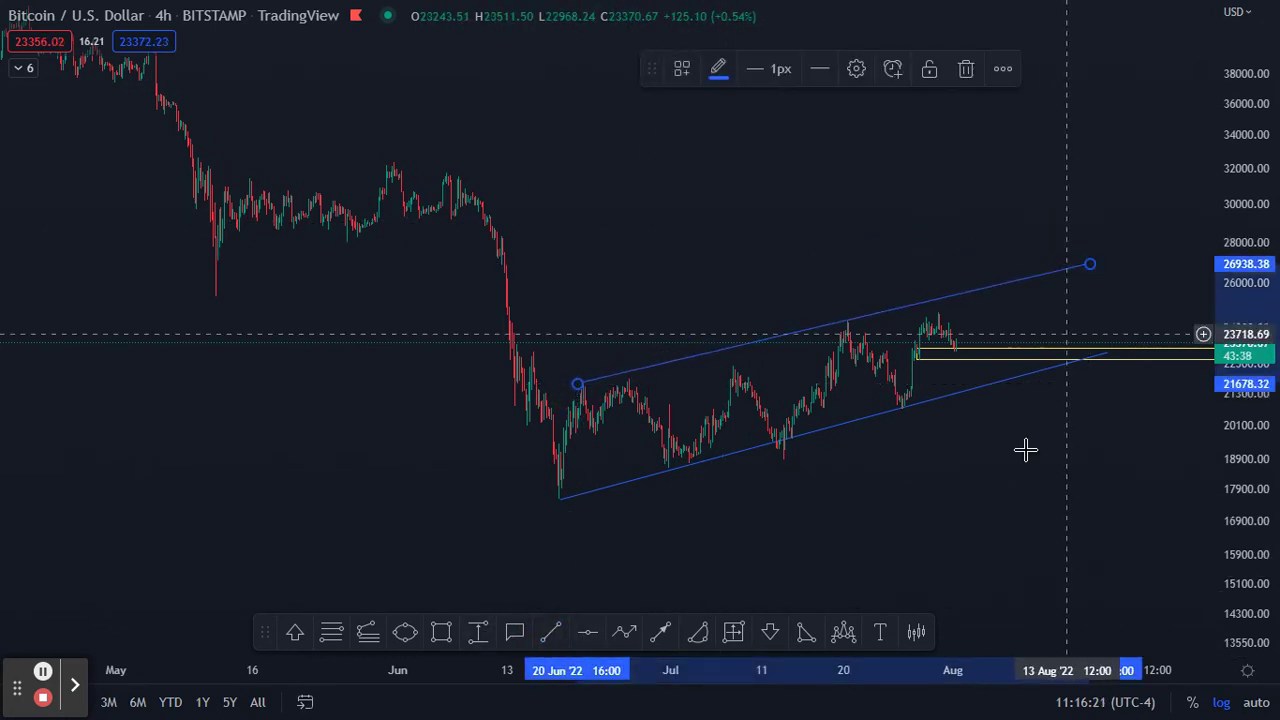
pyautogui.click(1089, 263)
pyautogui.moveTo(877, 491); pyautogui.dragTo(732, 512)
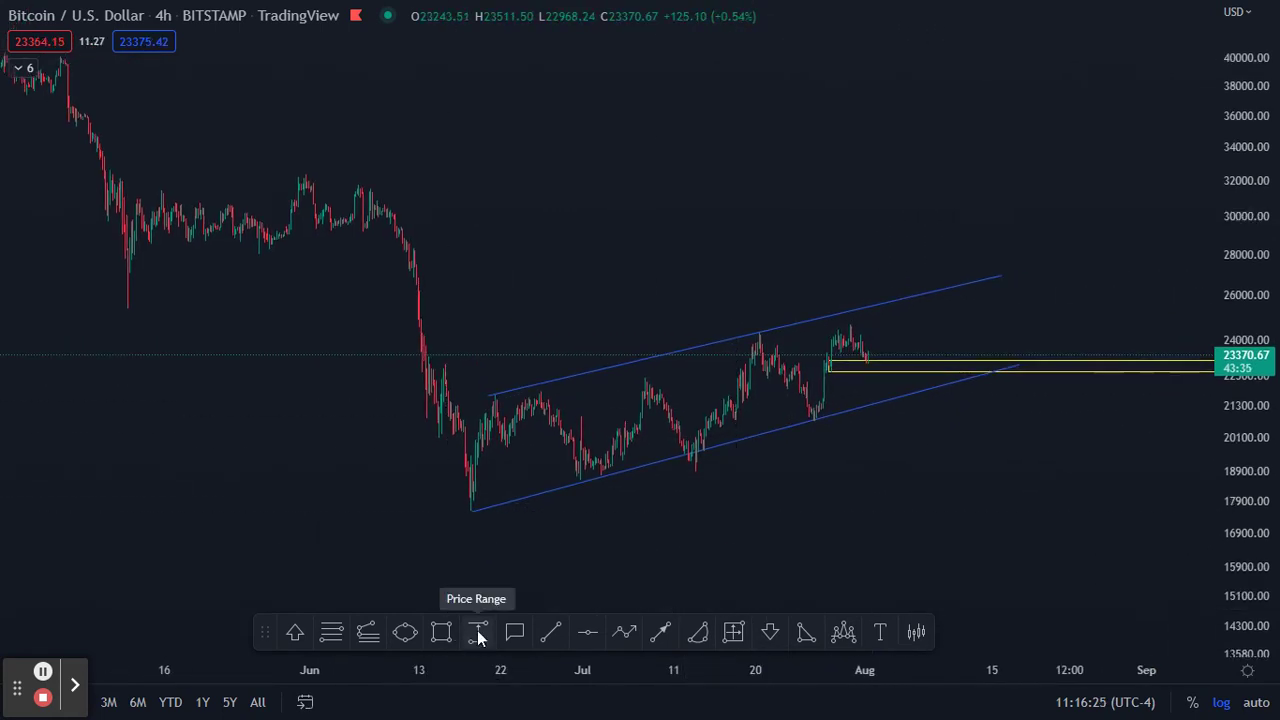
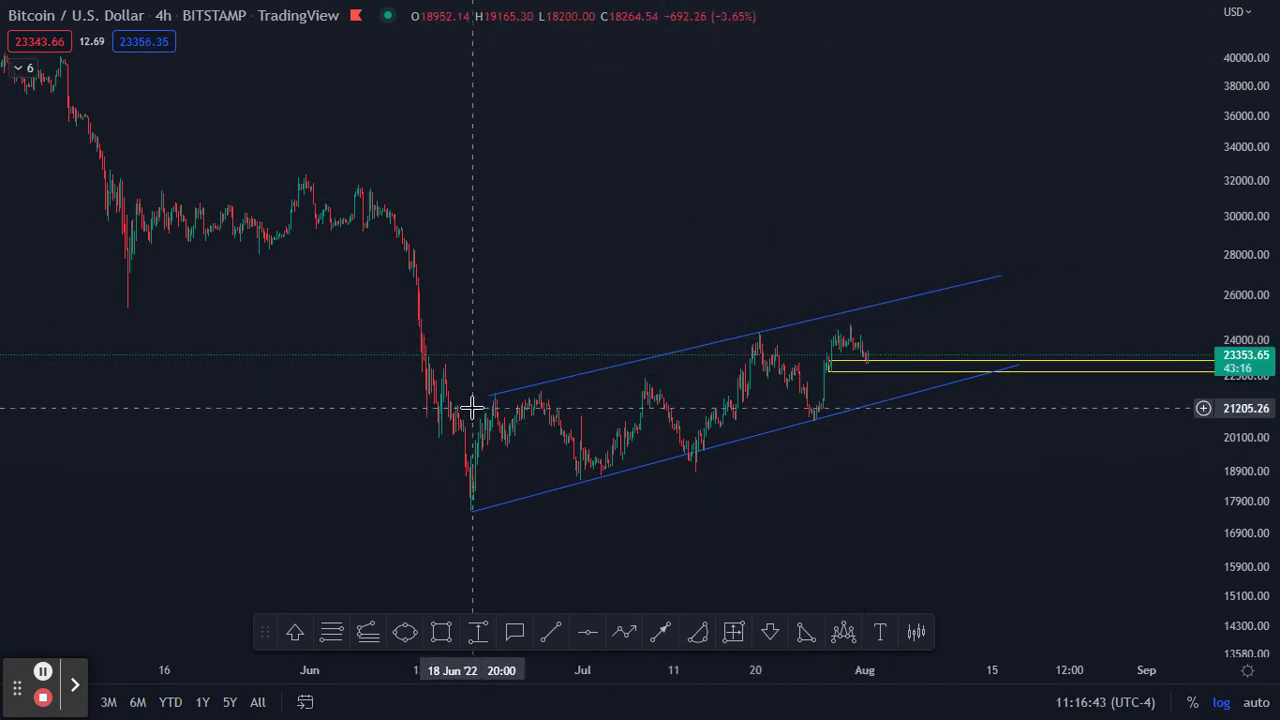
# Draw a trend line along the June drop from about 32,139 to 17,594 and move it to start at the rising channel's upper line
pyautogui.click(555, 636)
pyautogui.click(357, 179)
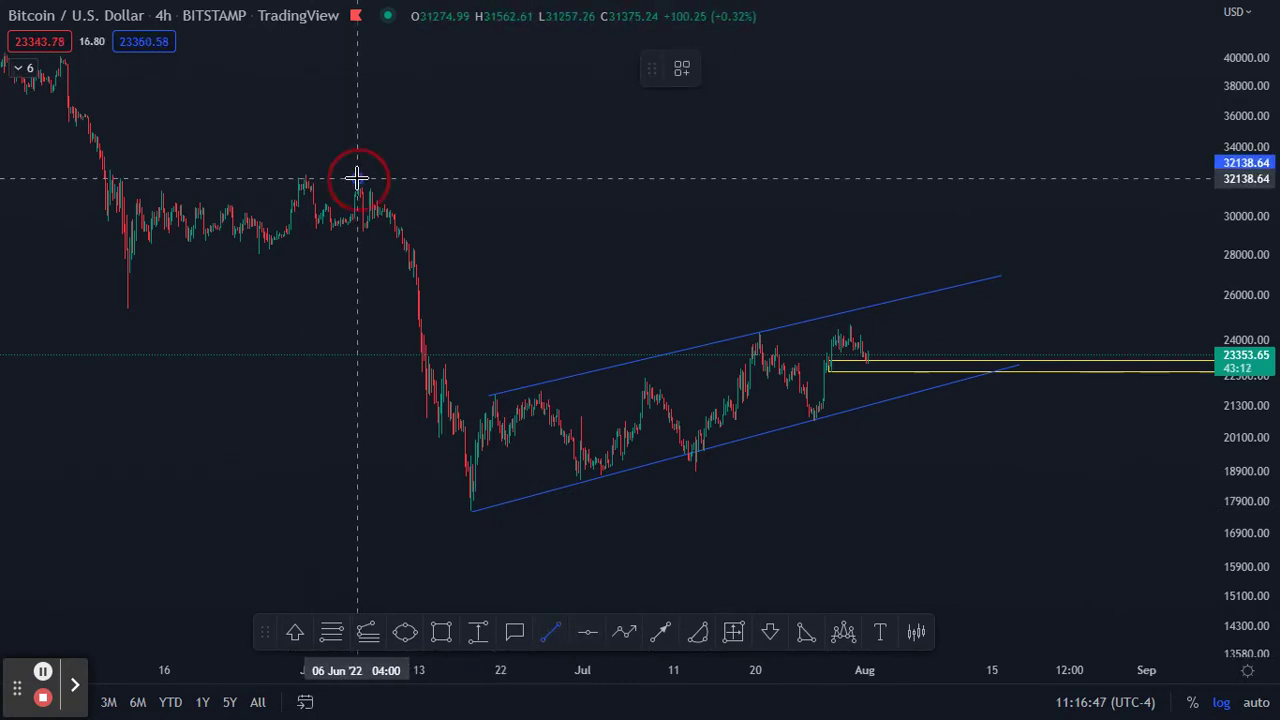
pyautogui.click(480, 511)
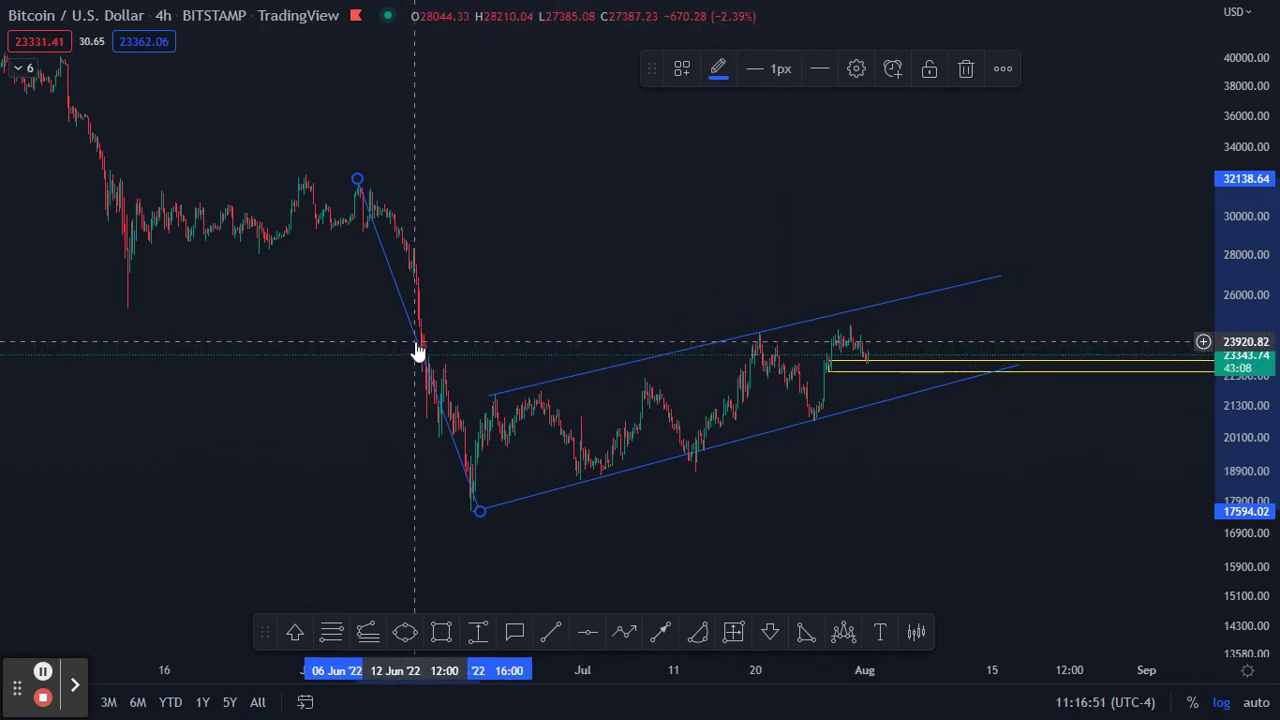
pyautogui.moveTo(418, 350); pyautogui.dragTo(664, 300)
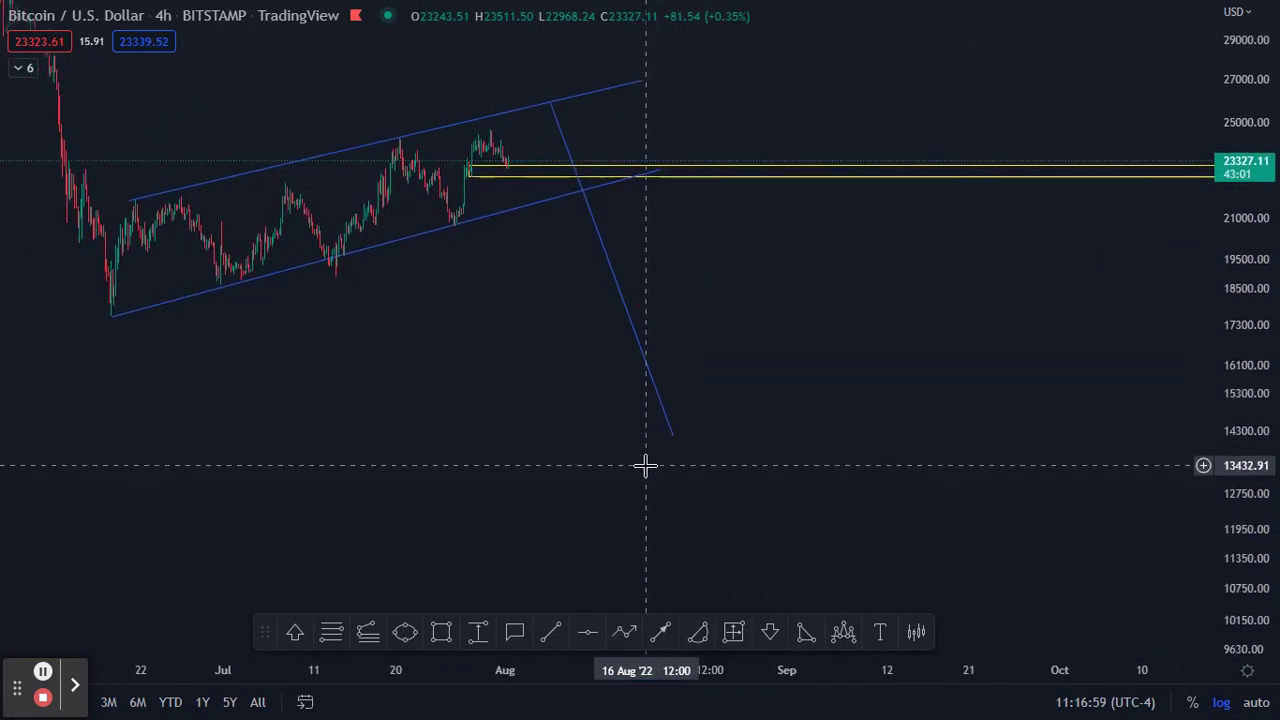
# Draw two parallel rising trend lines around the late January 2022 consolidation, starting at about 34,214 below and 37,493 above
pyautogui.moveTo(318, 665); pyautogui.dragTo(812, 670)
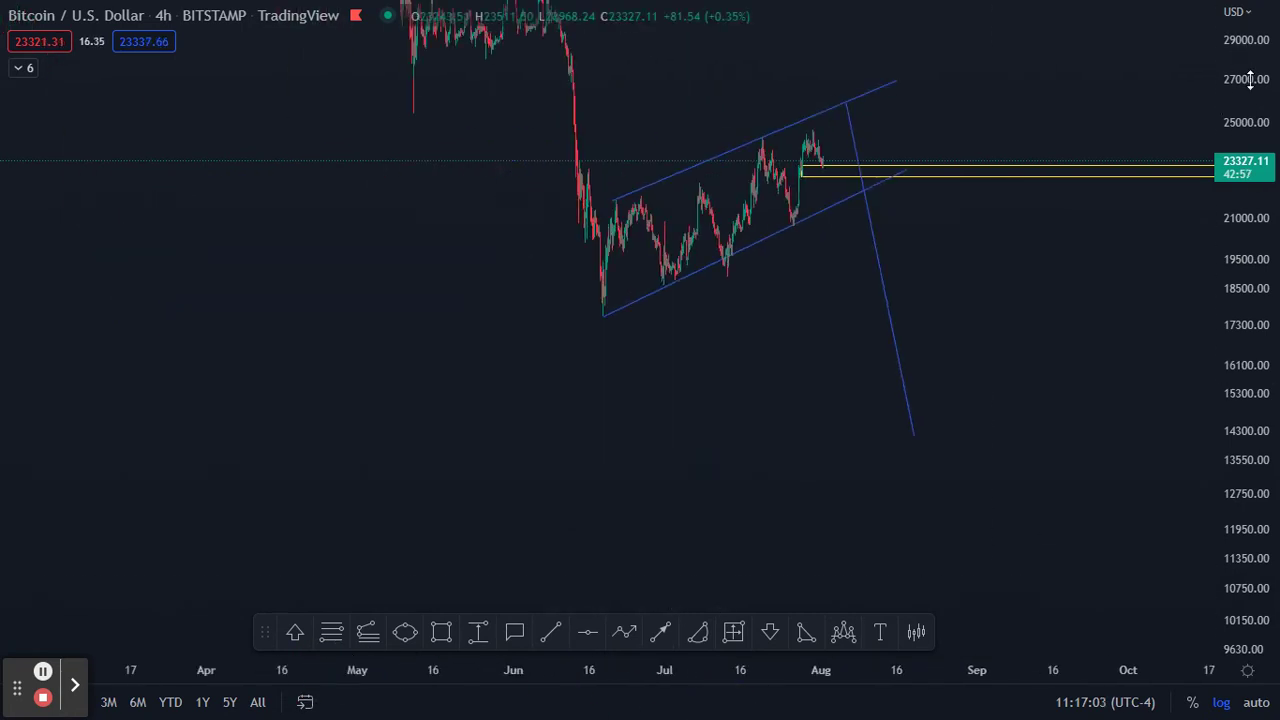
pyautogui.moveTo(1247, 60); pyautogui.dragTo(1218, 434)
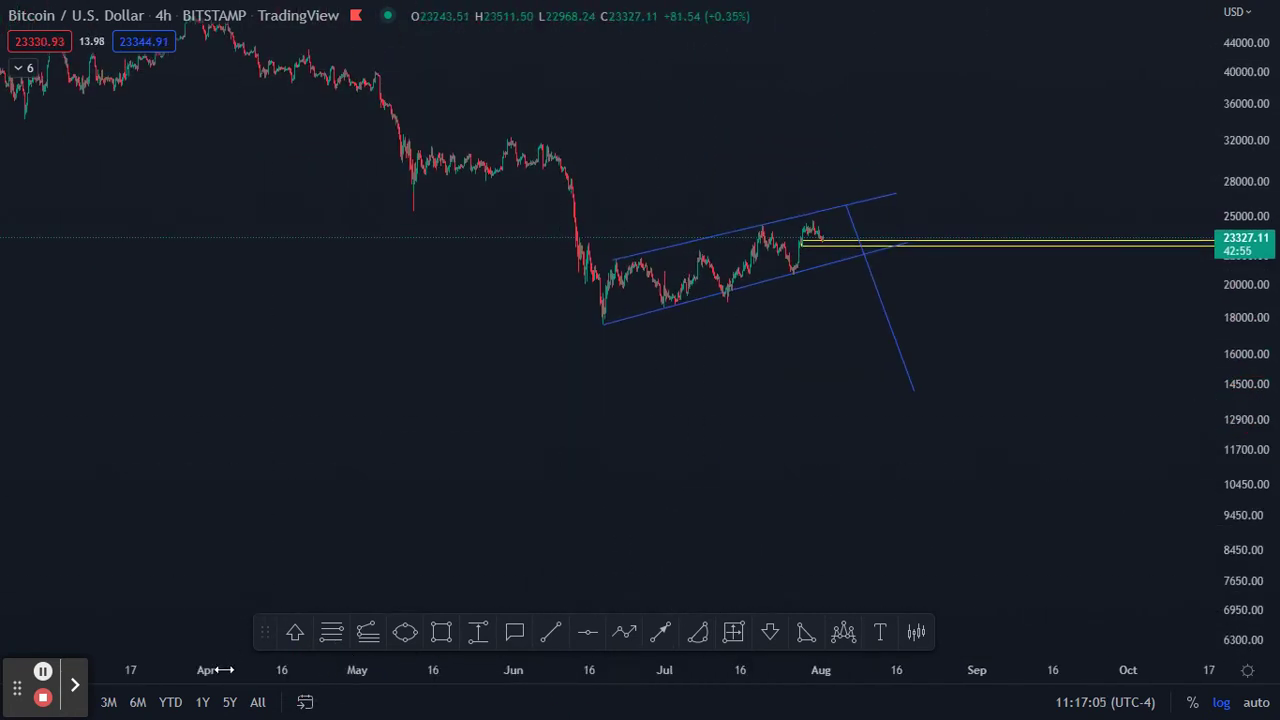
pyautogui.moveTo(190, 665); pyautogui.dragTo(1187, 338)
pyautogui.moveTo(1257, 207); pyautogui.dragTo(1257, 232)
pyautogui.moveTo(1070, 465); pyautogui.dragTo(778, 380)
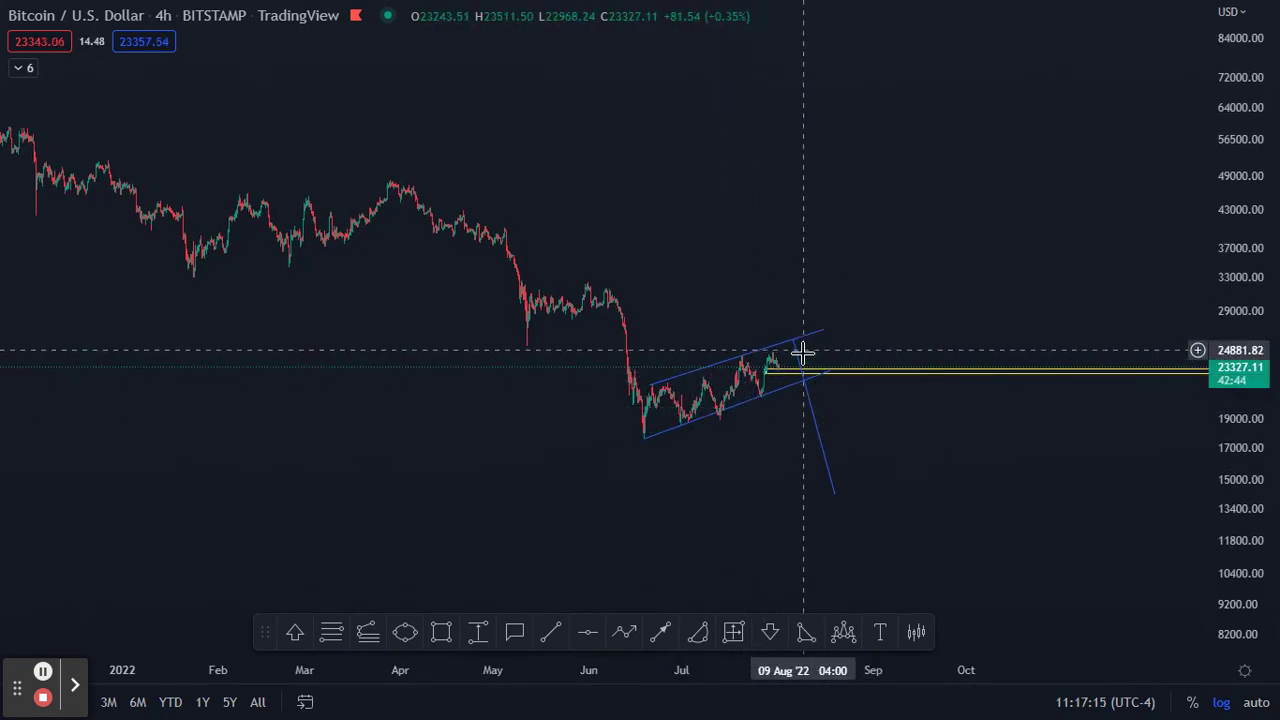
pyautogui.moveTo(505, 558); pyautogui.dragTo(677, 556)
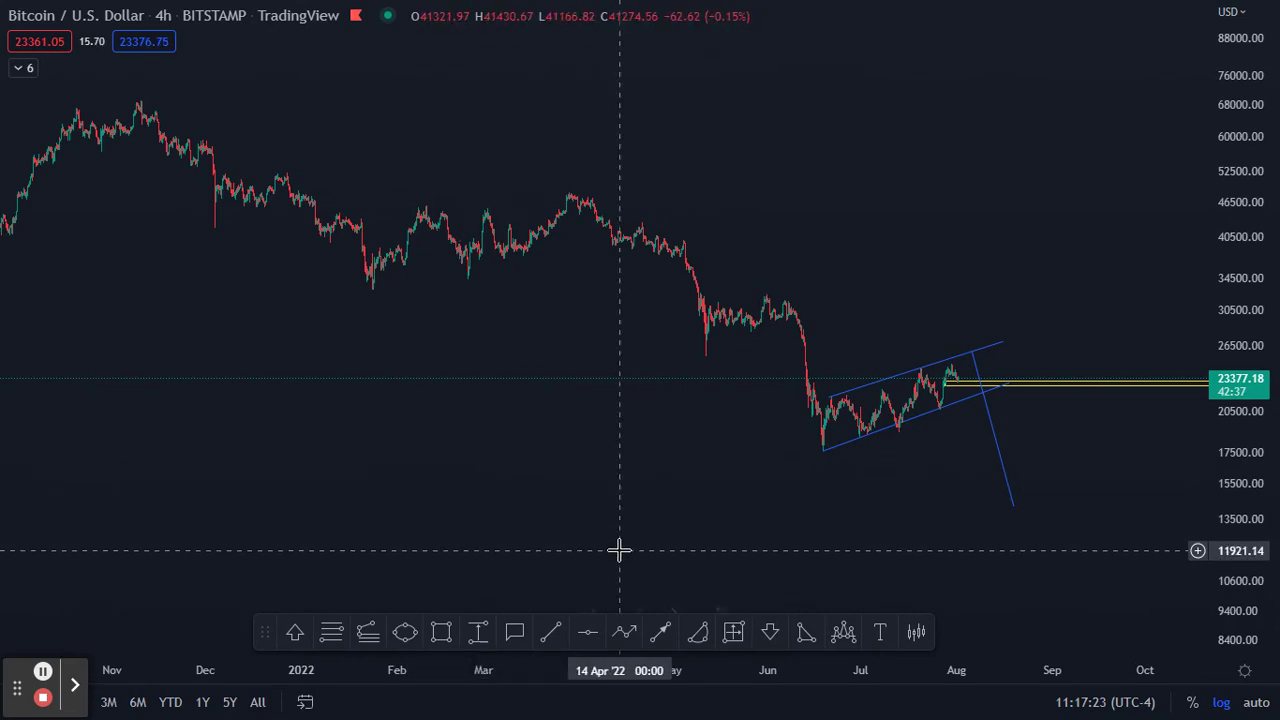
pyautogui.moveTo(543, 674); pyautogui.dragTo(320, 676)
pyautogui.moveTo(260, 500); pyautogui.dragTo(663, 460)
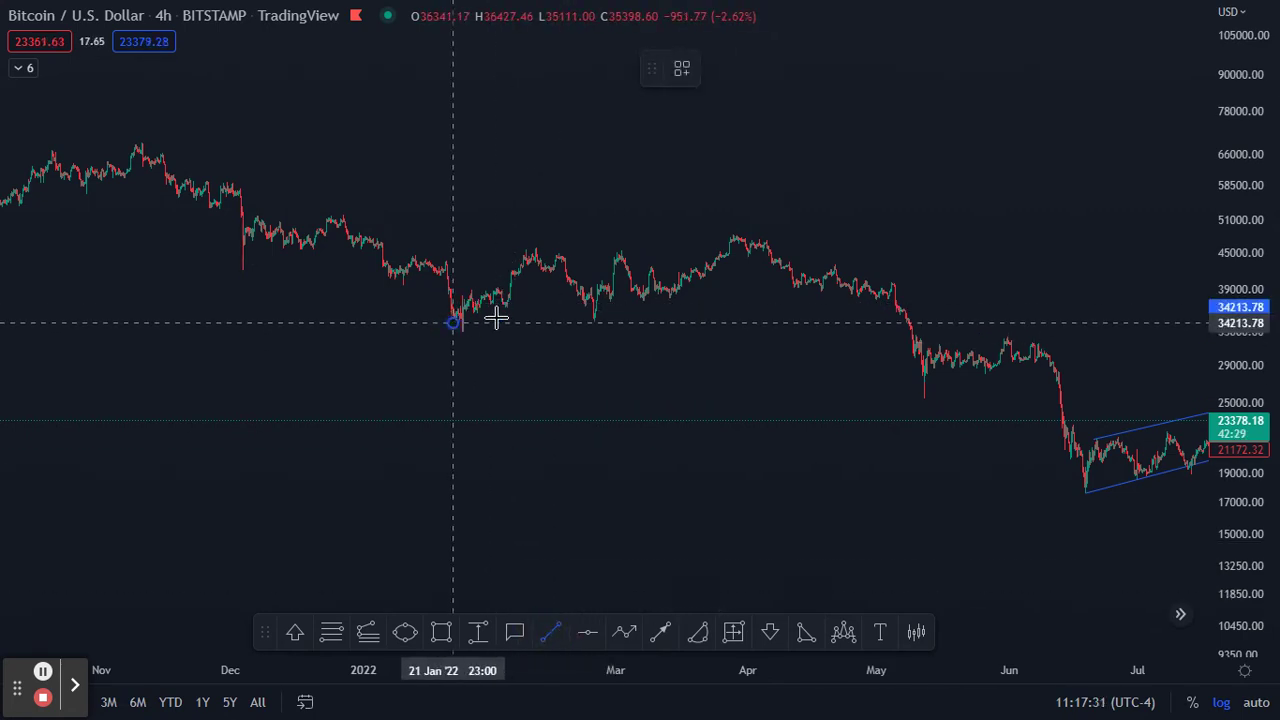
pyautogui.click(531, 300)
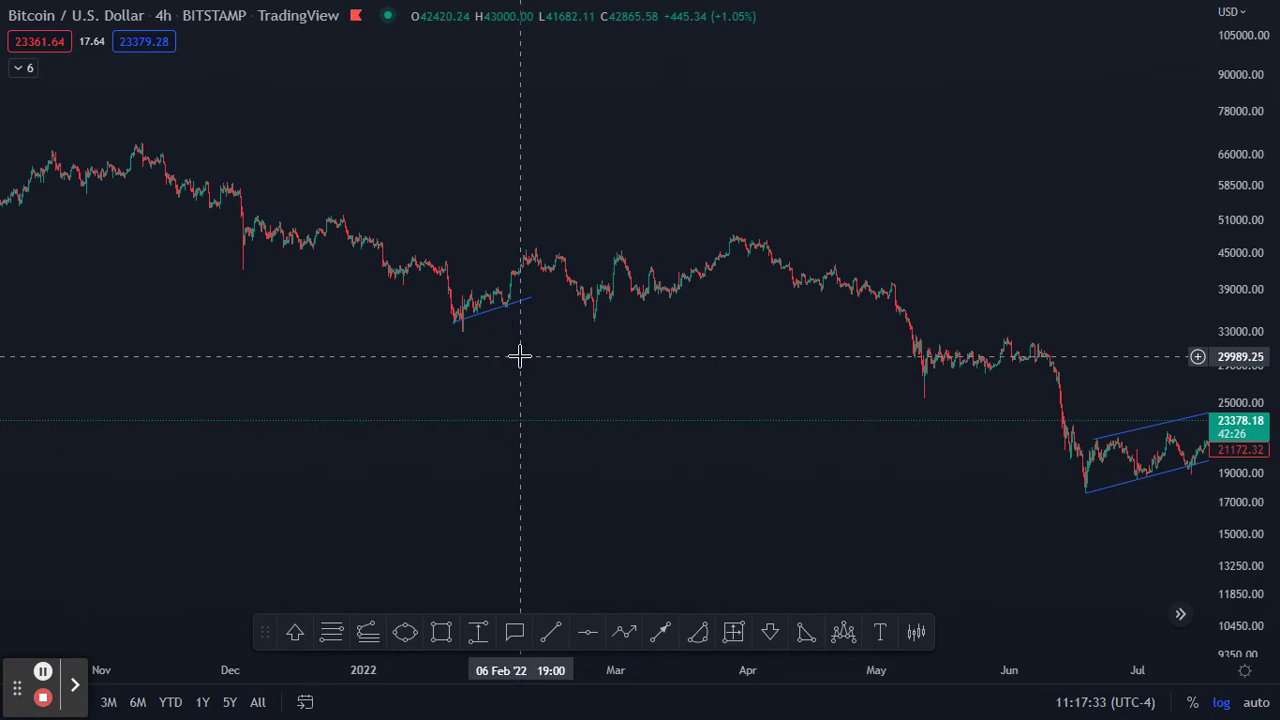
pyautogui.click(451, 298)
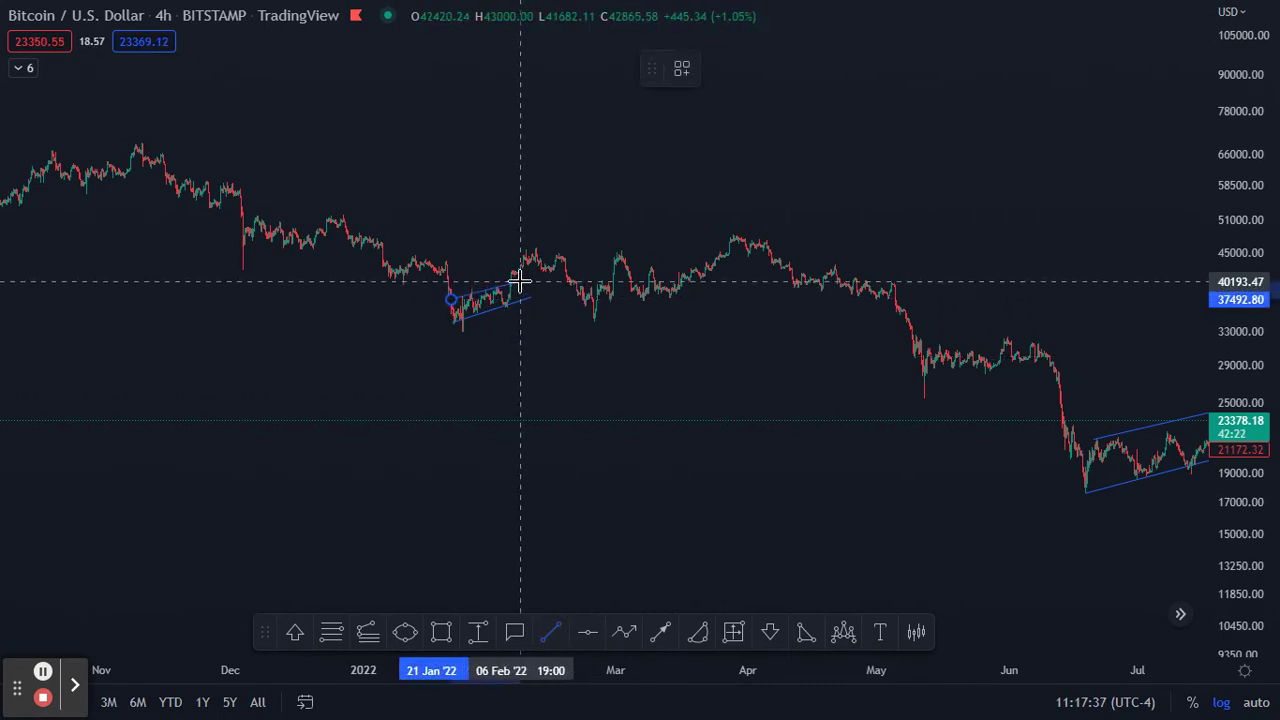
pyautogui.click(521, 362)
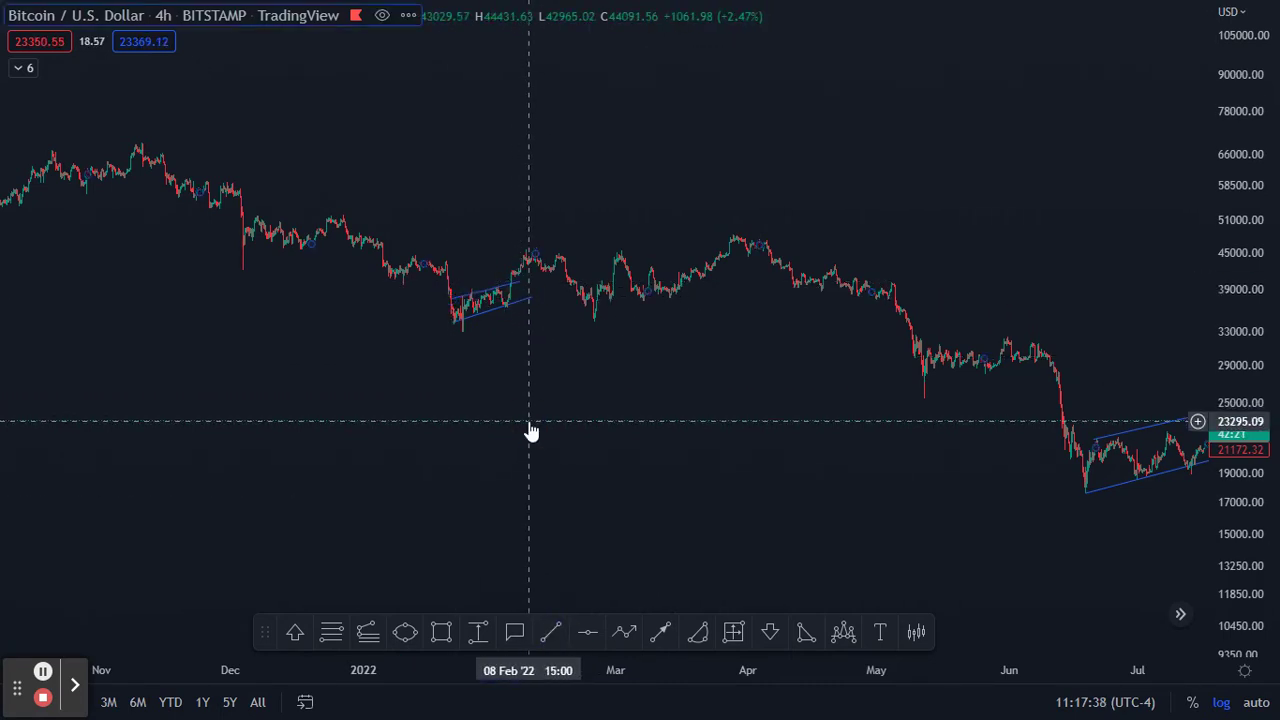
# Draw a trend line along the January 2022 drop from about 43,405 to 33,964 and move it to start at the small channel's upper end
pyautogui.click(543, 638)
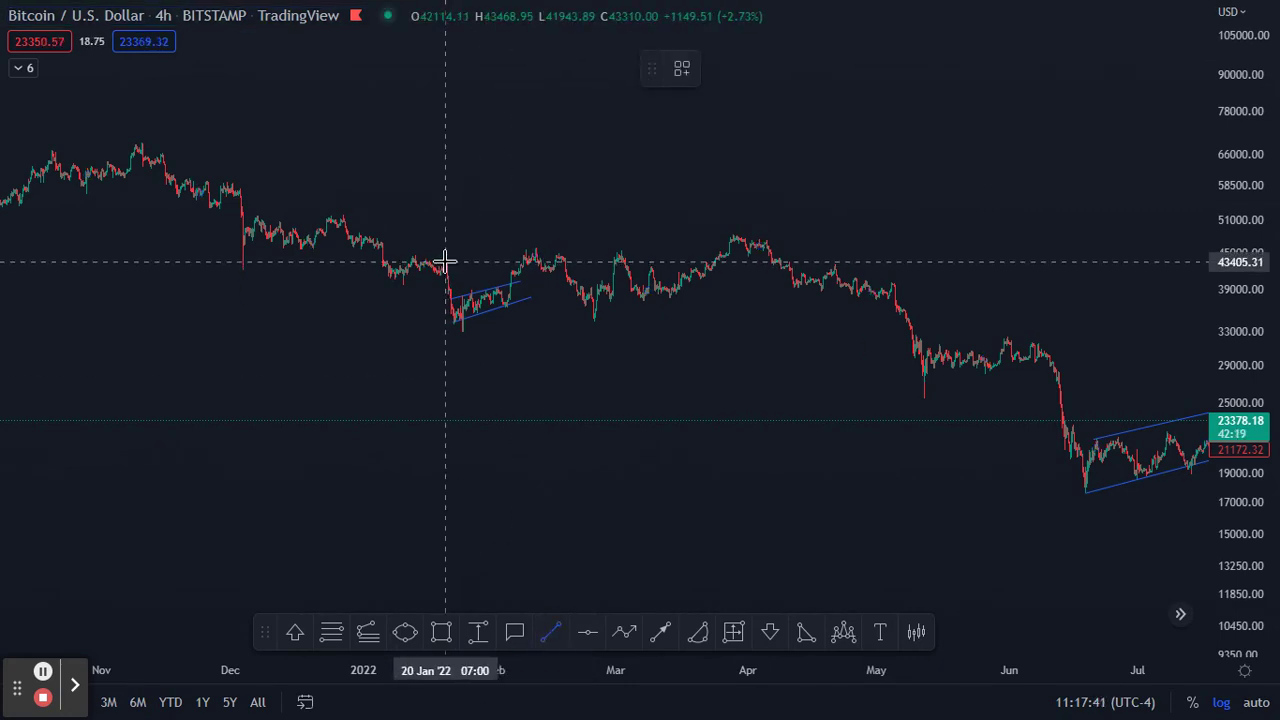
pyautogui.click(456, 325)
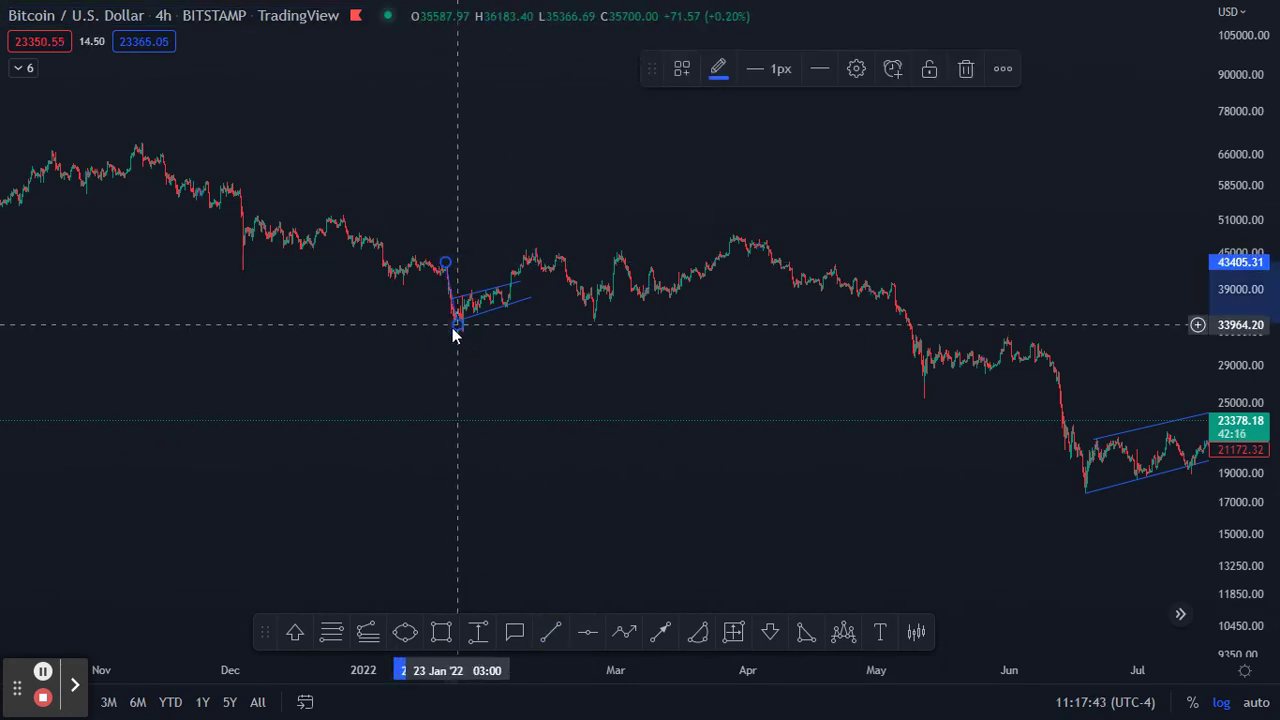
pyautogui.click(505, 323)
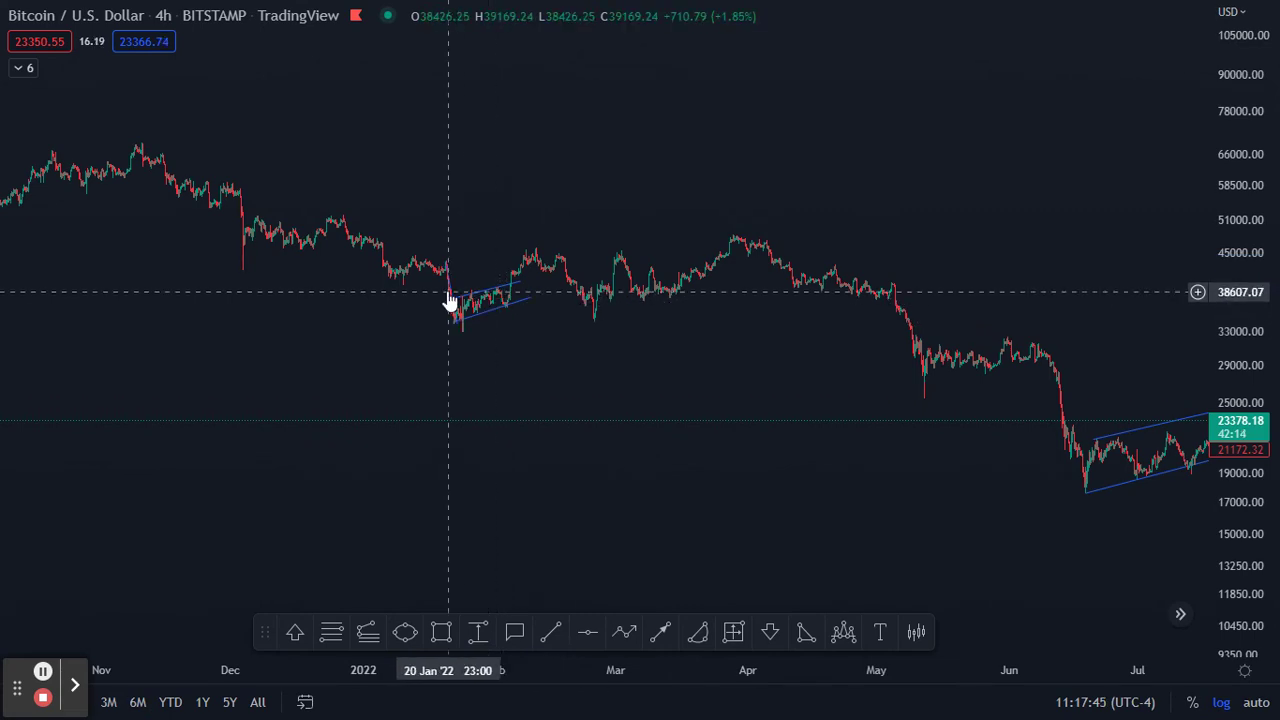
pyautogui.moveTo(447, 291)
pyautogui.mouseDown()
pyautogui.moveTo(488, 298)
pyautogui.moveTo(466, 290)
pyautogui.moveTo(468, 312)
pyautogui.moveTo(466, 290)
pyautogui.moveTo(523, 322)
pyautogui.moveTo(606, 480)
pyautogui.moveTo(524, 351)
pyautogui.mouseUp()
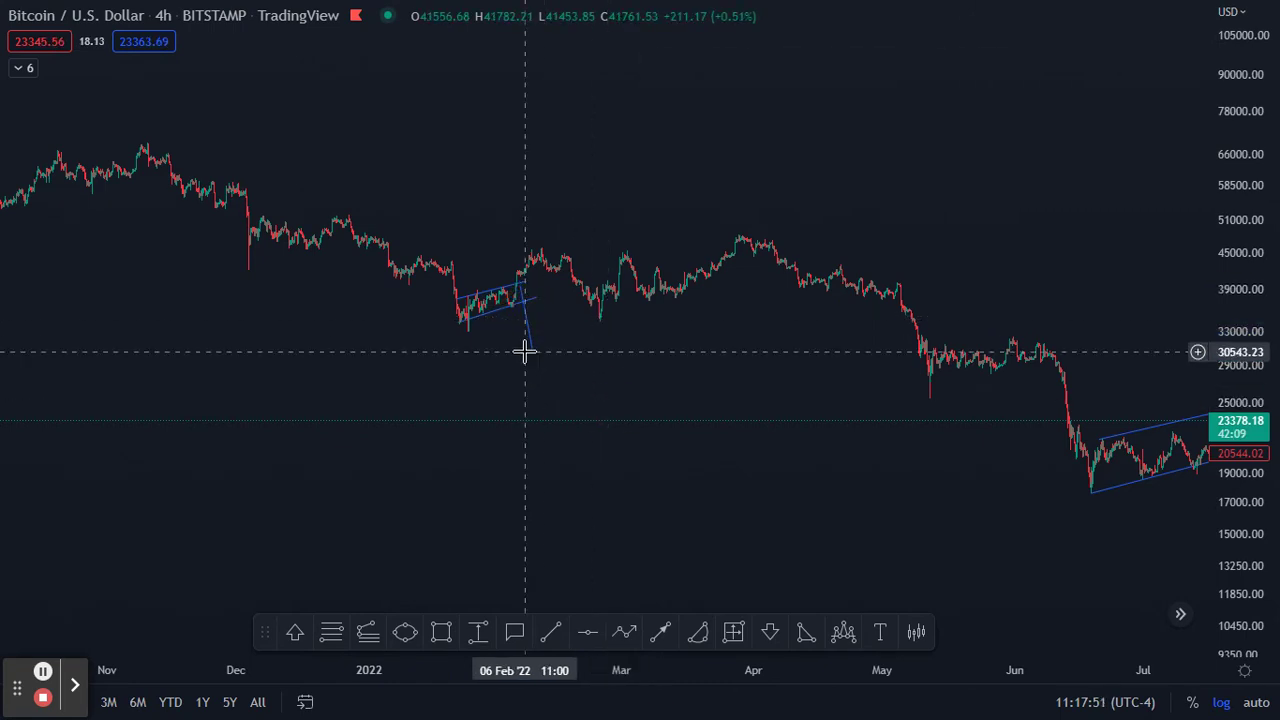
# Draw a thin rectangle zone at the projected January target, from about 31,566 to 30,768, starting on 2 February 2022
pyautogui.click(438, 633)
pyautogui.click(509, 341)
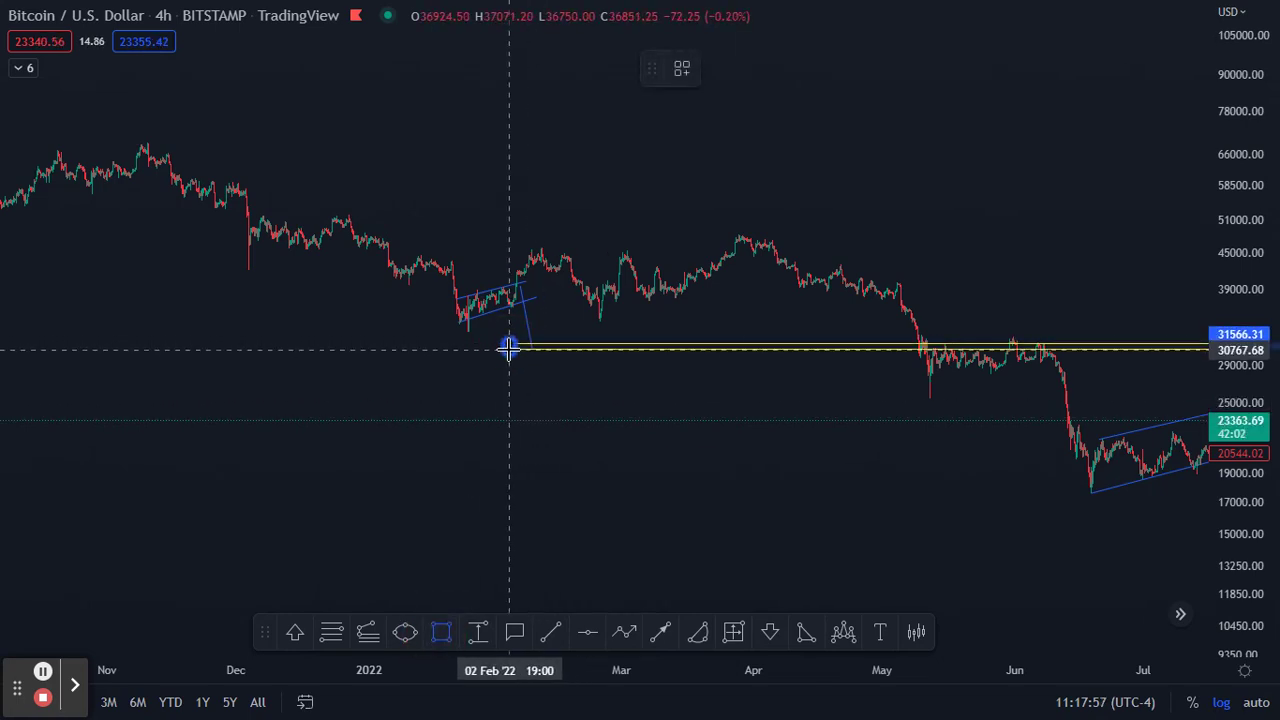
pyautogui.click(932, 350)
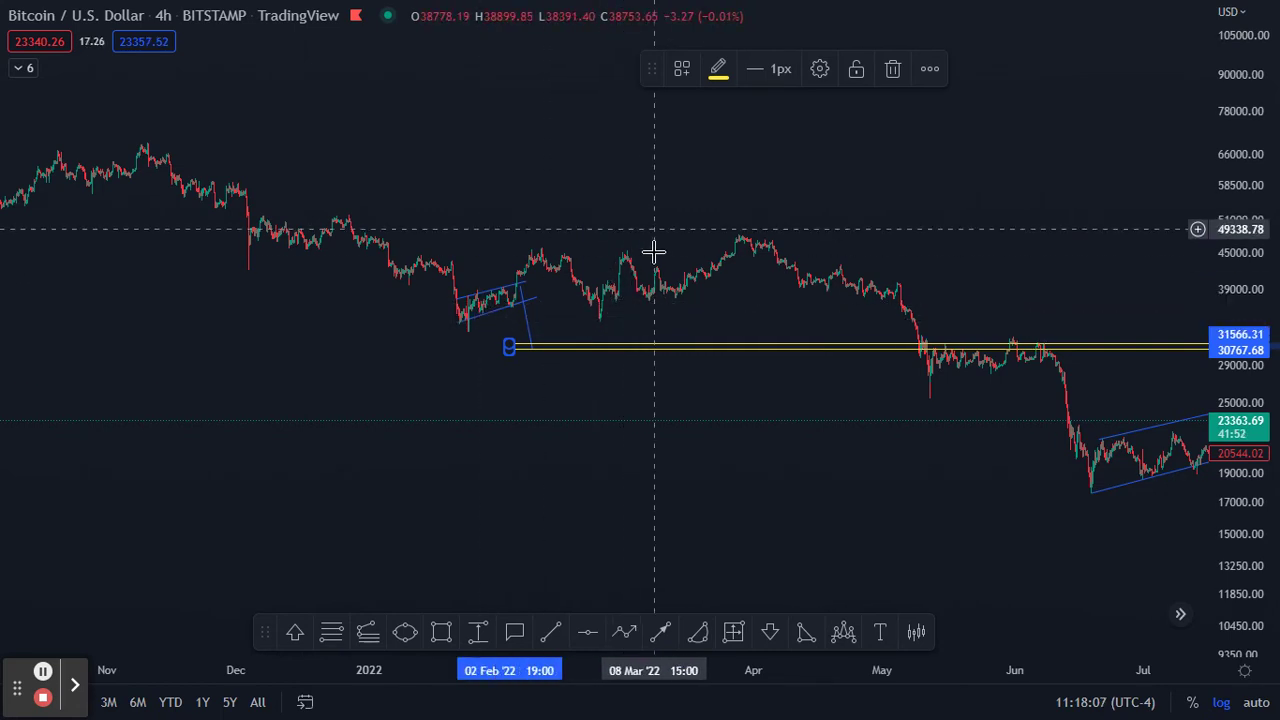
# Delete the two small channel lines and the projection line from the January–February 2022 area
pyautogui.click(519, 315)
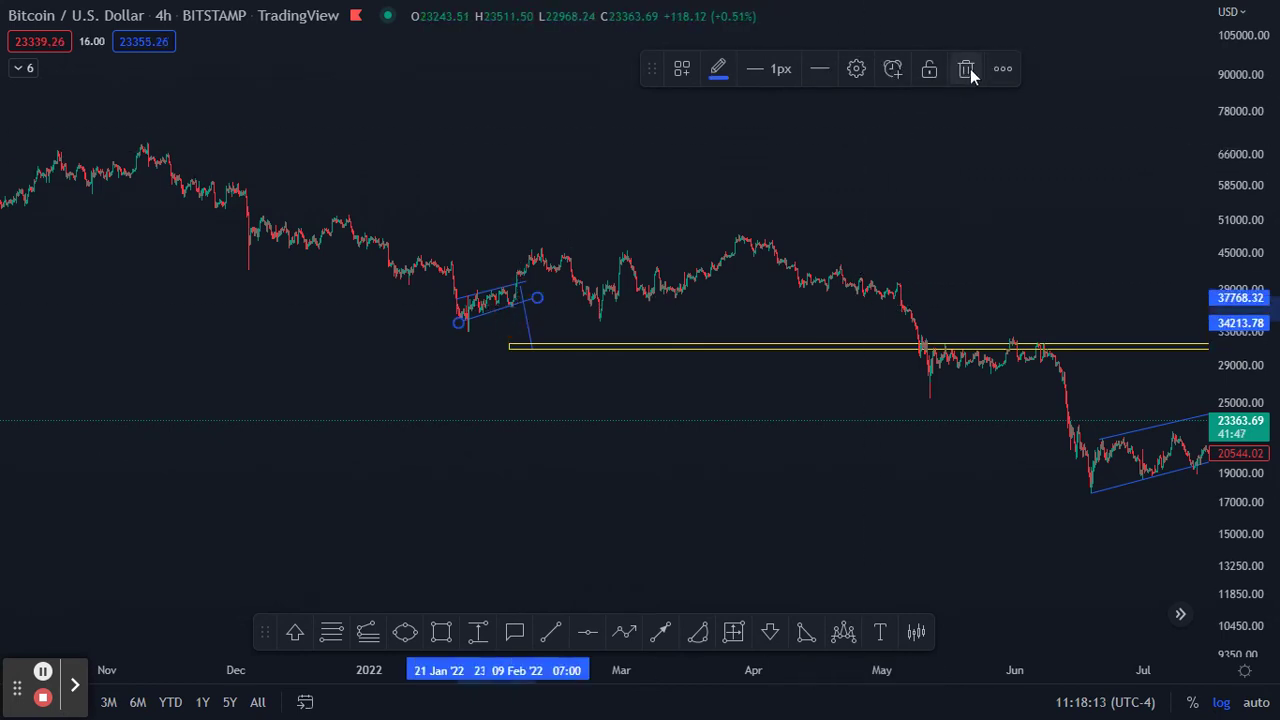
pyautogui.click(966, 69)
pyautogui.click(477, 300)
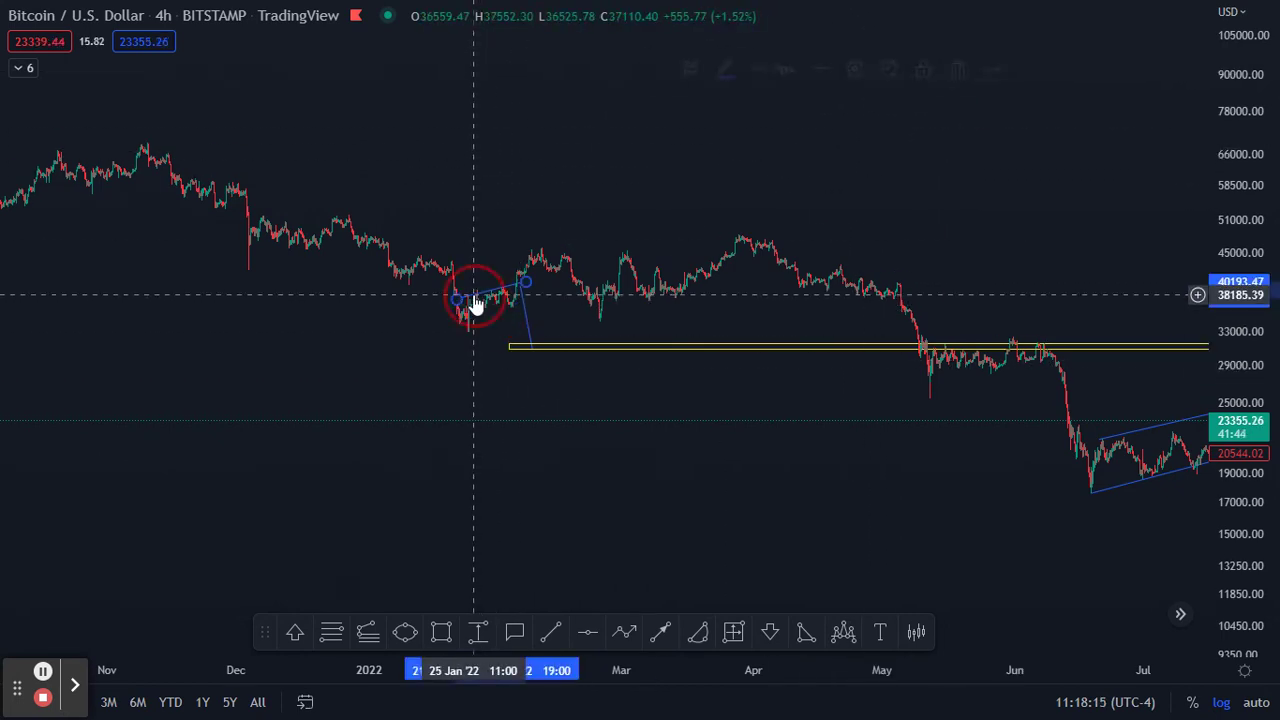
pyautogui.click(966, 69)
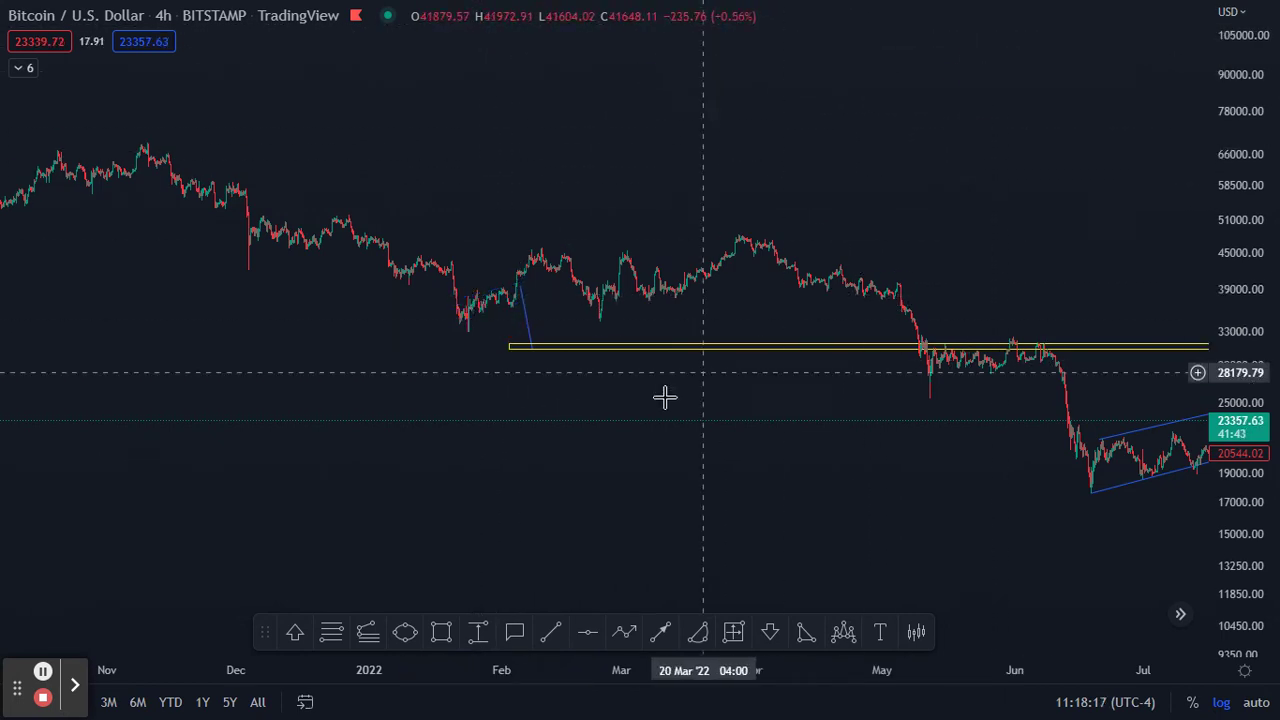
pyautogui.click(531, 336)
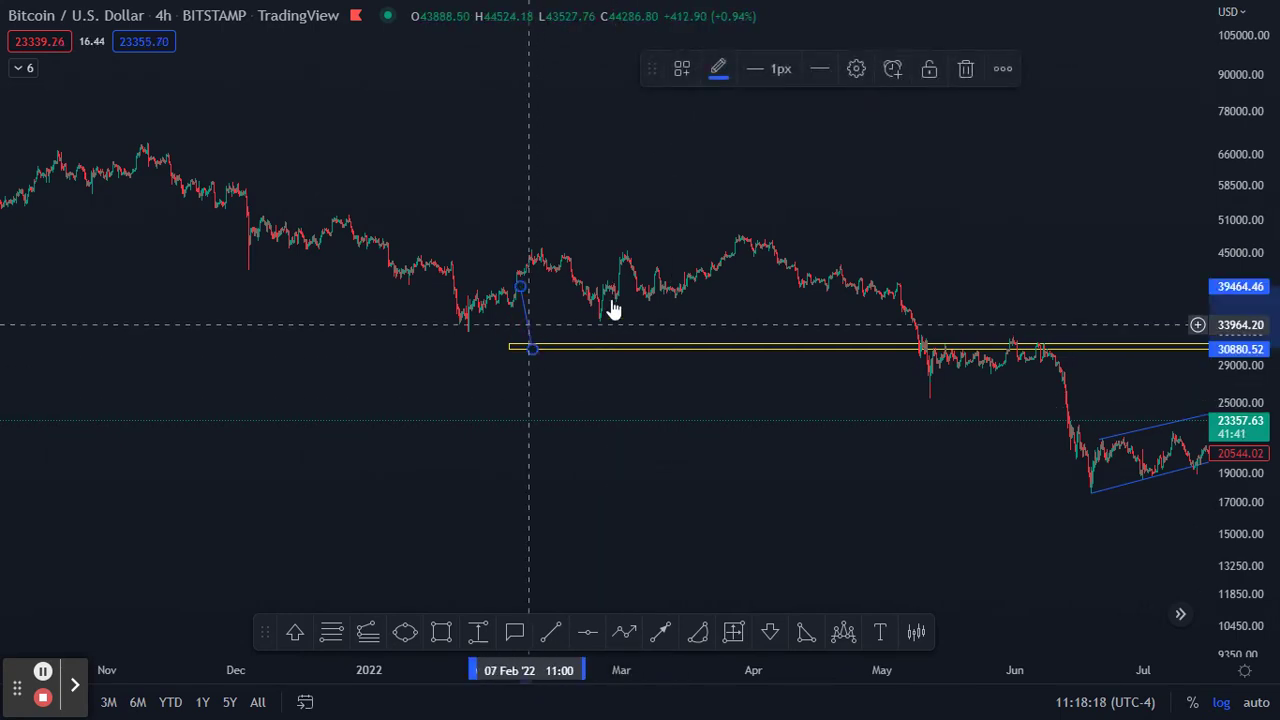
pyautogui.click(963, 64)
# Delete the yellow rectangle zone between about 31,566 and 30,768
pyautogui.moveTo(960, 66); pyautogui.dragTo(440, 240)
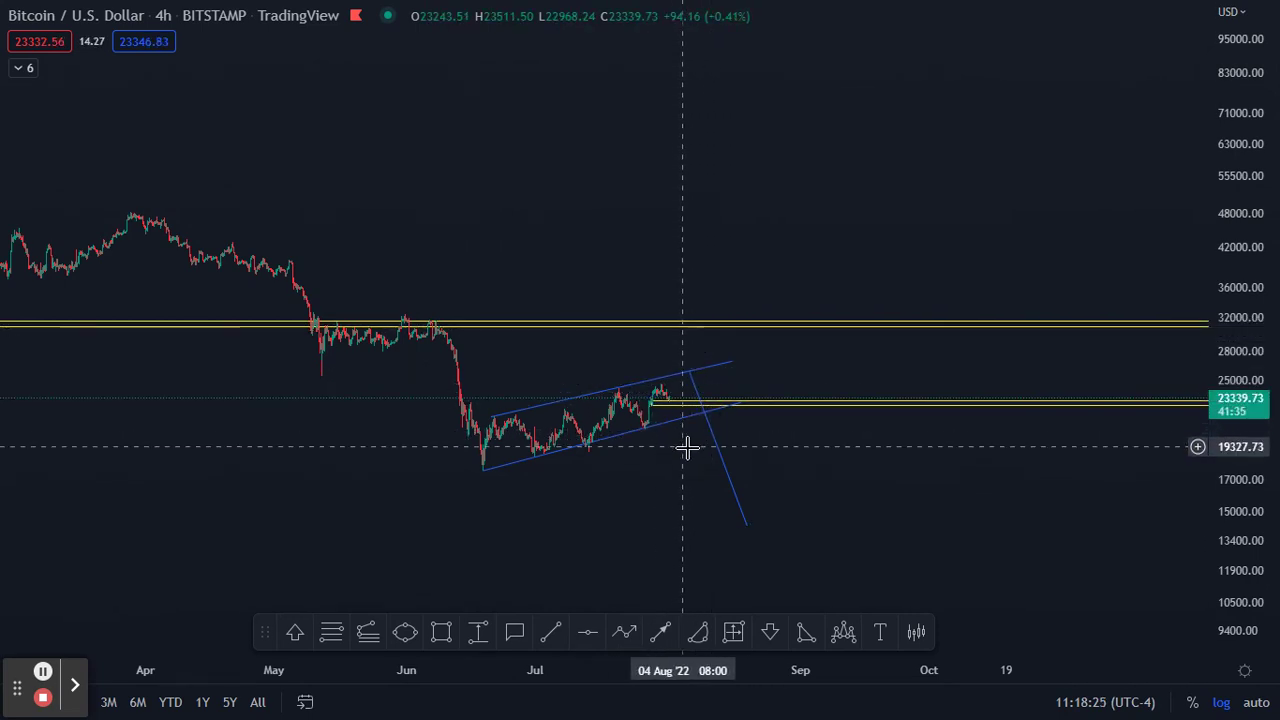
pyautogui.click(586, 326)
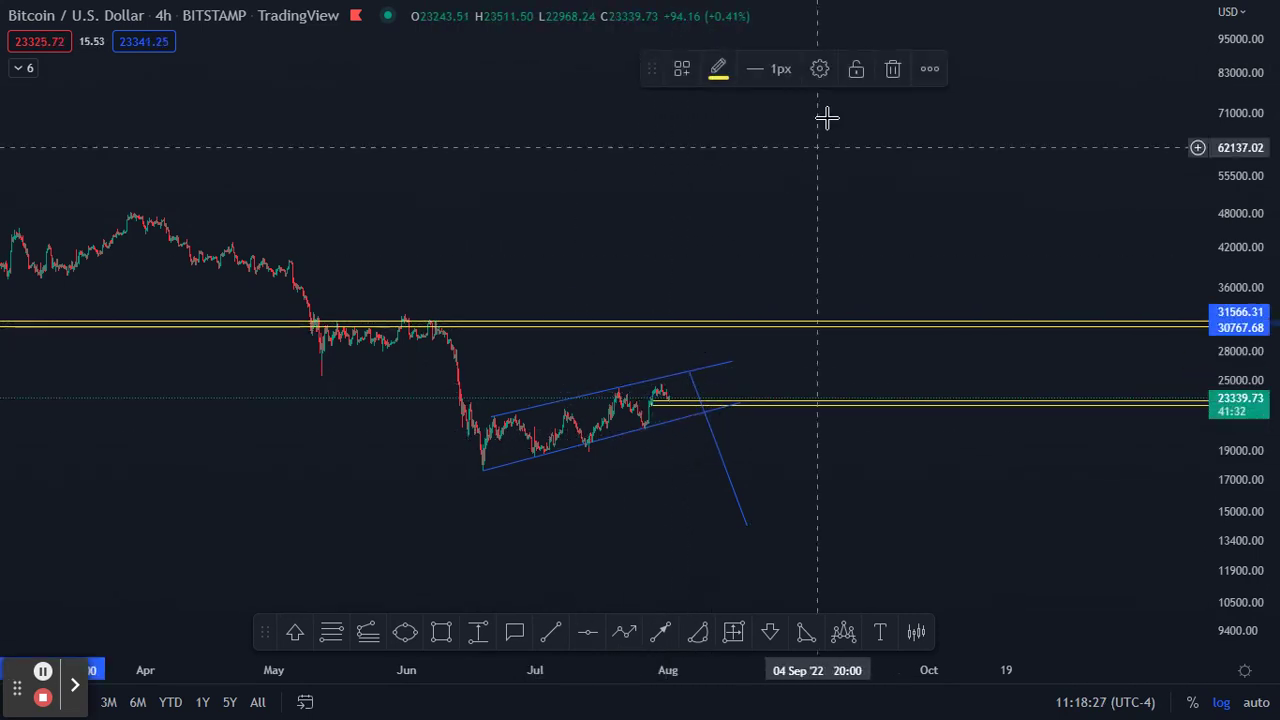
pyautogui.click(893, 70)
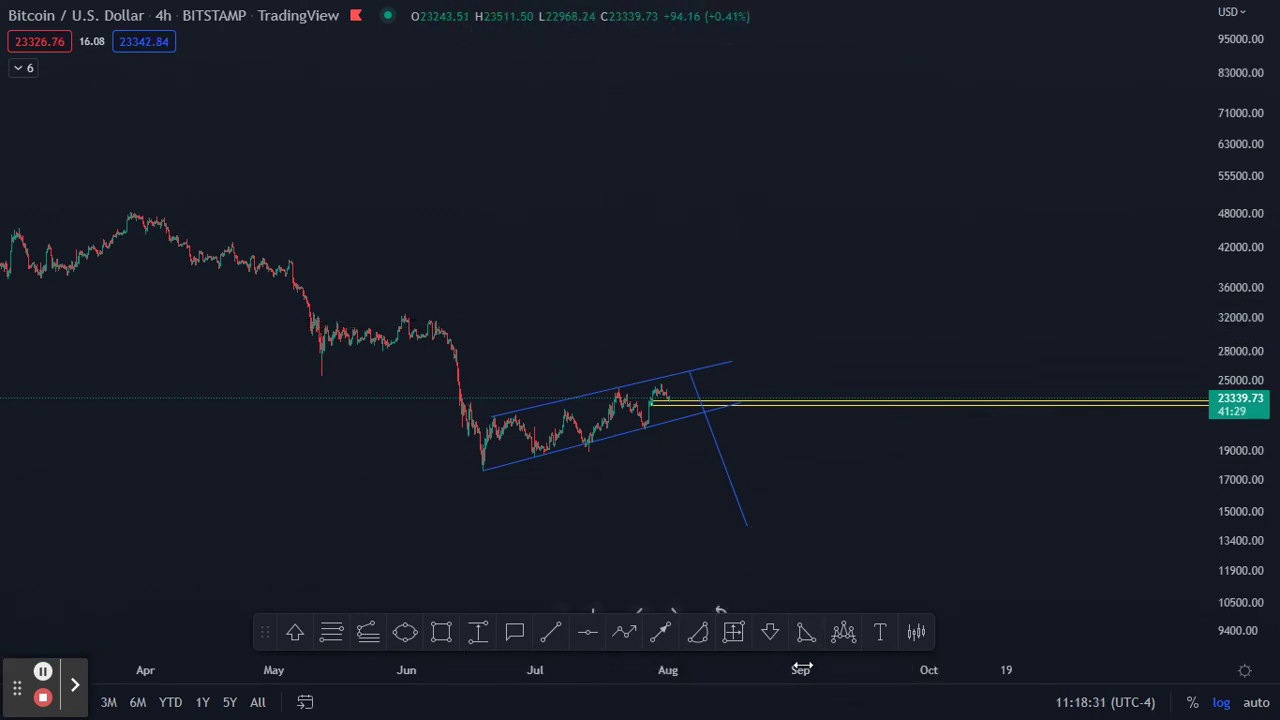
# Draw a right-extended rectangle zone on the 11 June 2022 candles, from about 28,240 down to 27,436
pyautogui.moveTo(801, 669); pyautogui.dragTo(414, 695)
pyautogui.moveTo(311, 420); pyautogui.dragTo(1160, 163)
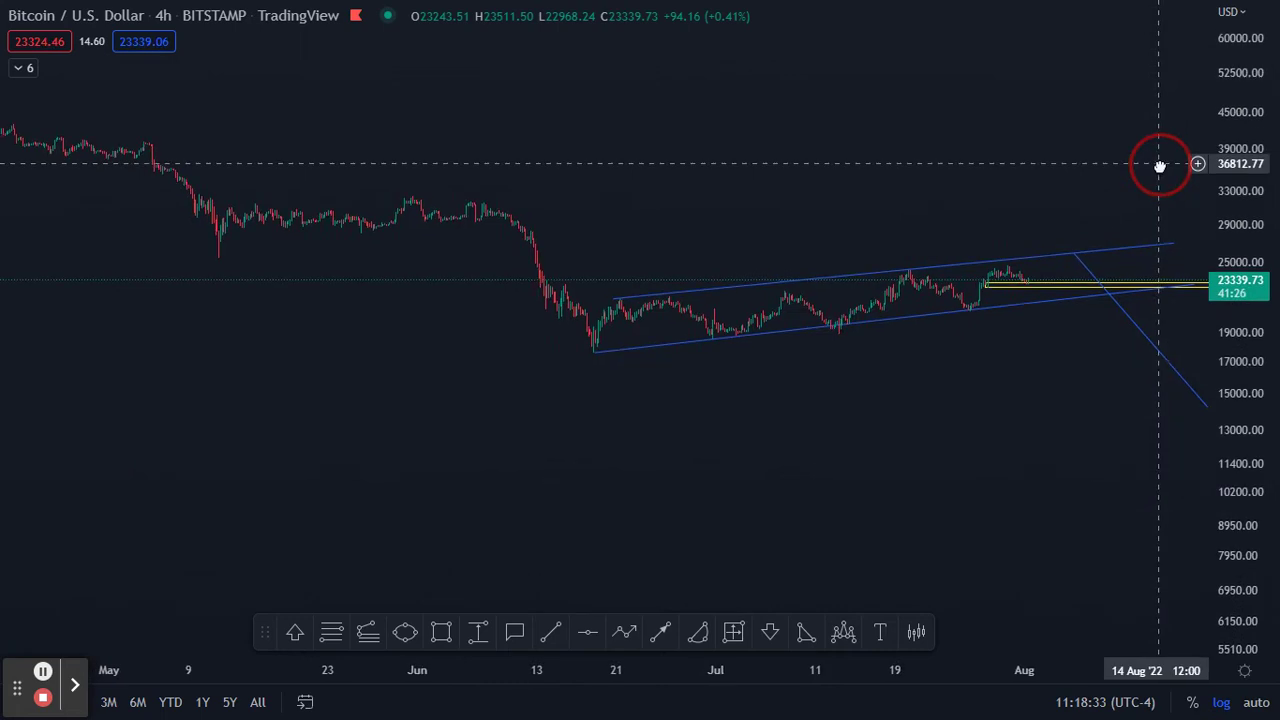
pyautogui.moveTo(871, 674); pyautogui.dragTo(980, 465)
pyautogui.moveTo(838, 66); pyautogui.dragTo(804, 390)
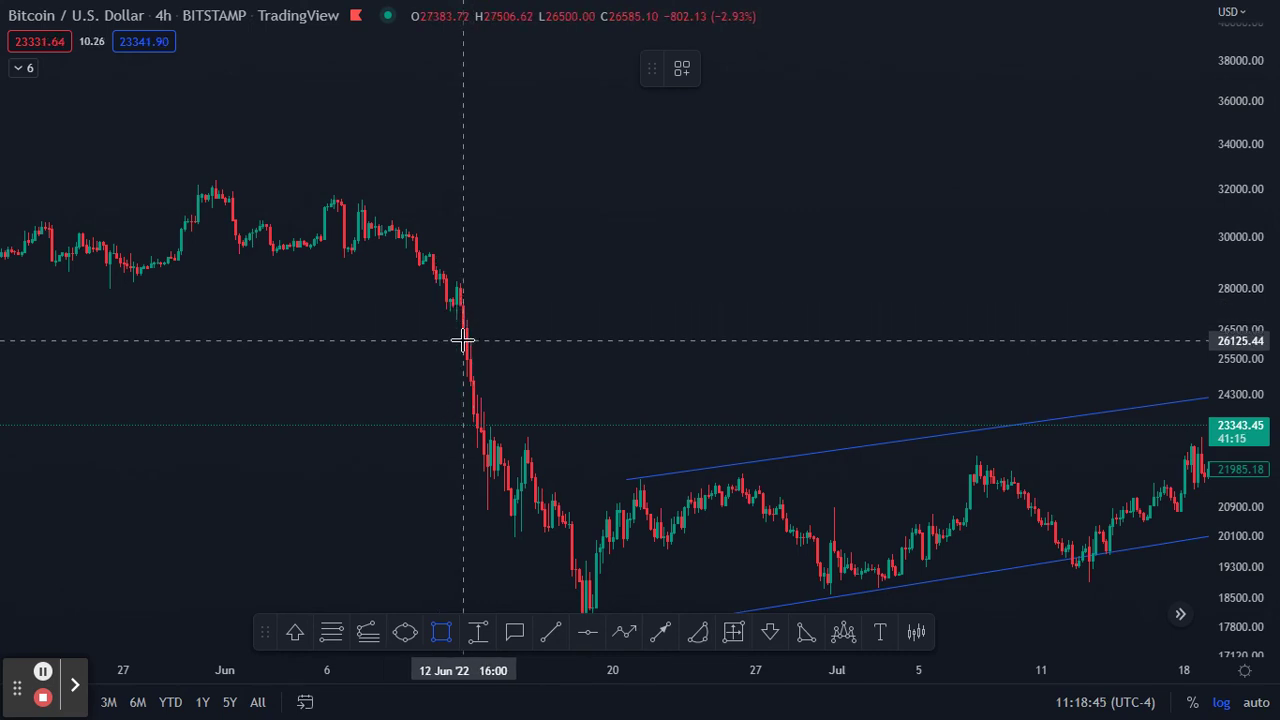
pyautogui.click(451, 282)
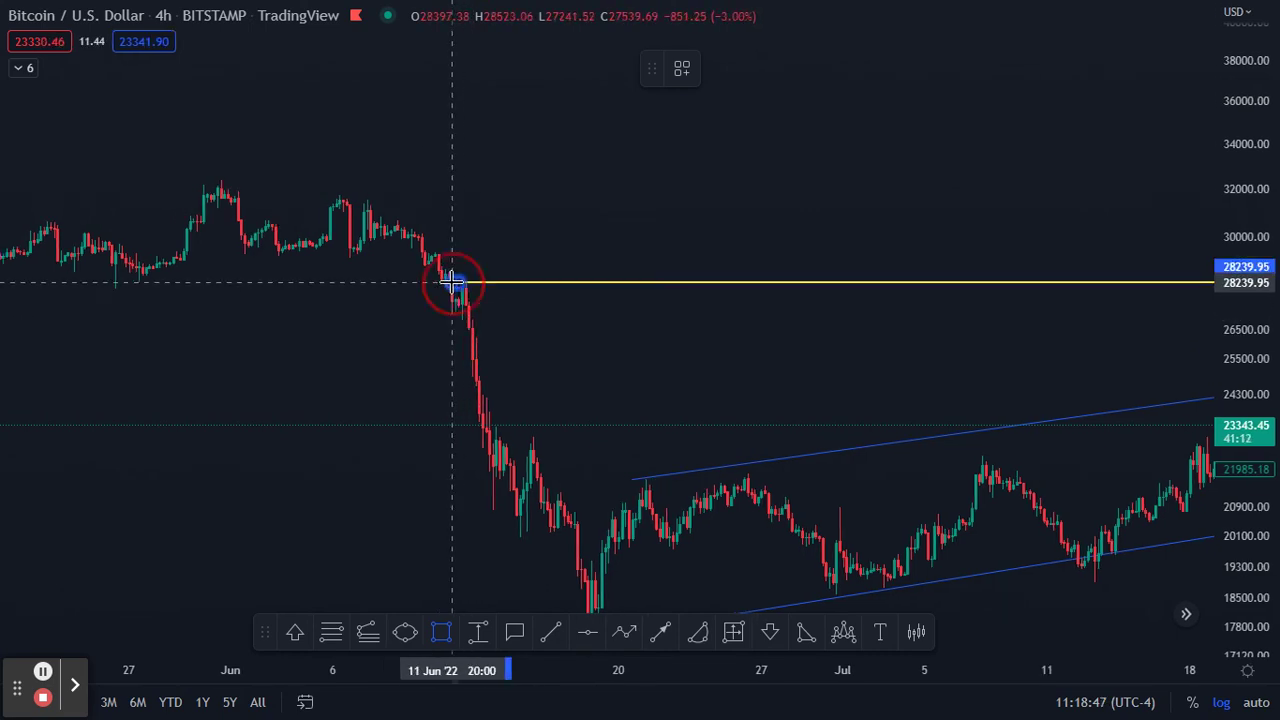
pyautogui.click(453, 303)
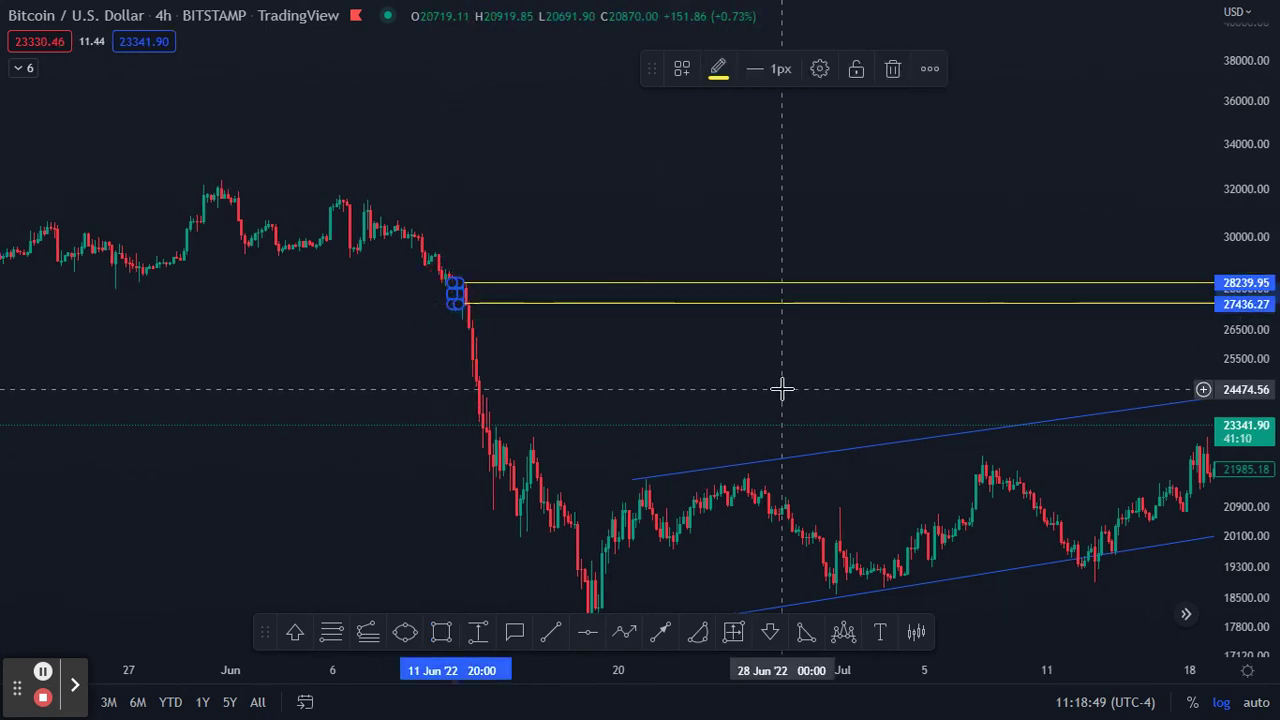
pyautogui.moveTo(611, 370); pyautogui.dragTo(471, 357)
pyautogui.moveTo(780, 277); pyautogui.dragTo(705, 254)
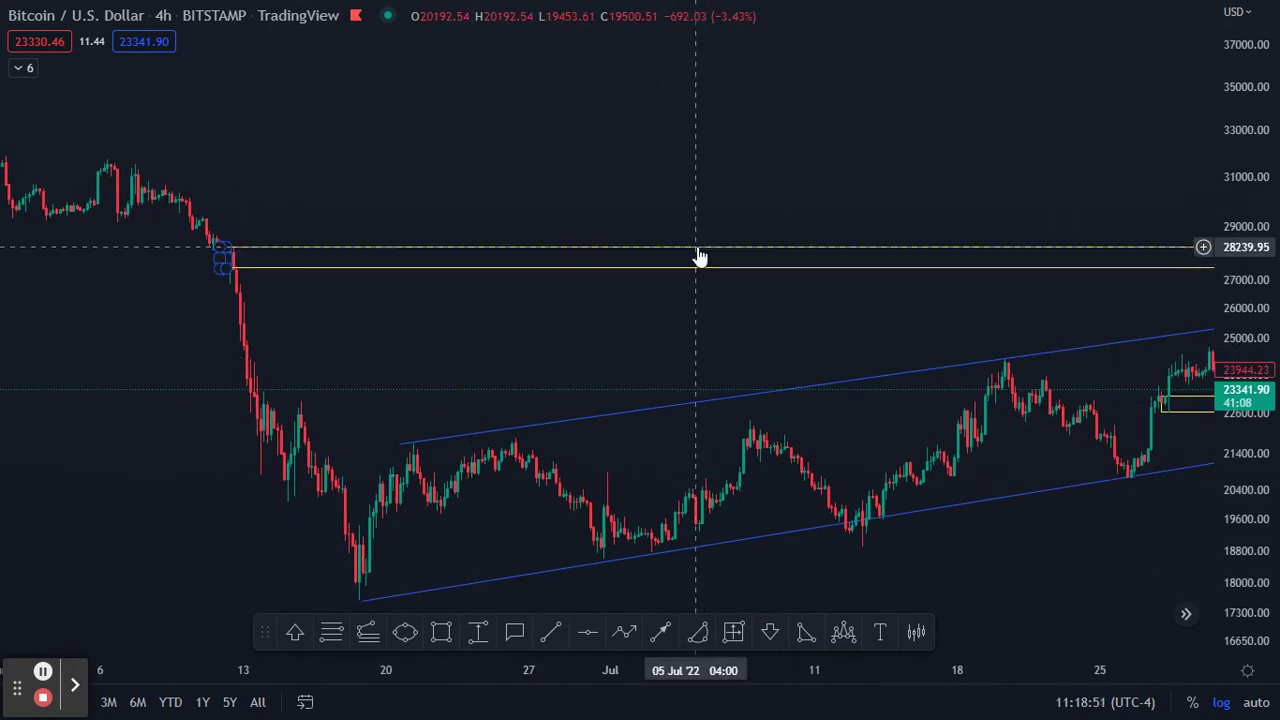
pyautogui.moveTo(731, 343); pyautogui.dragTo(817, 364)
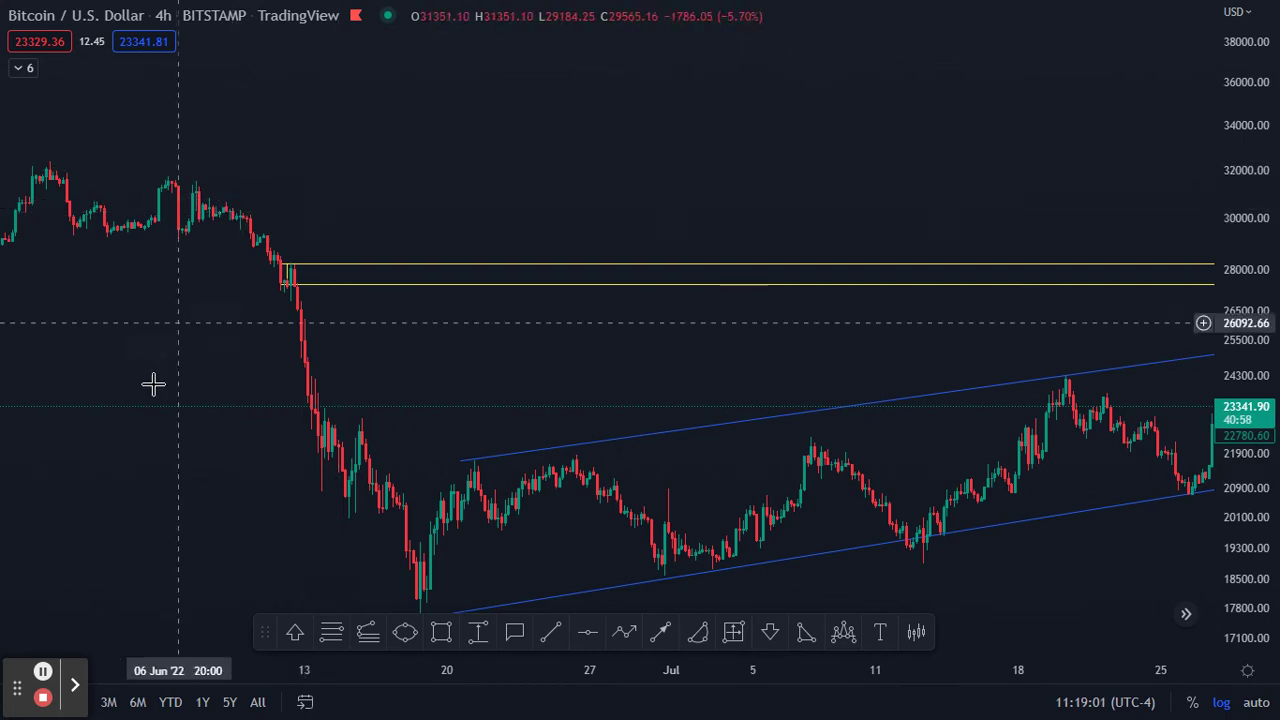
pyautogui.moveTo(224, 670); pyautogui.dragTo(648, 670)
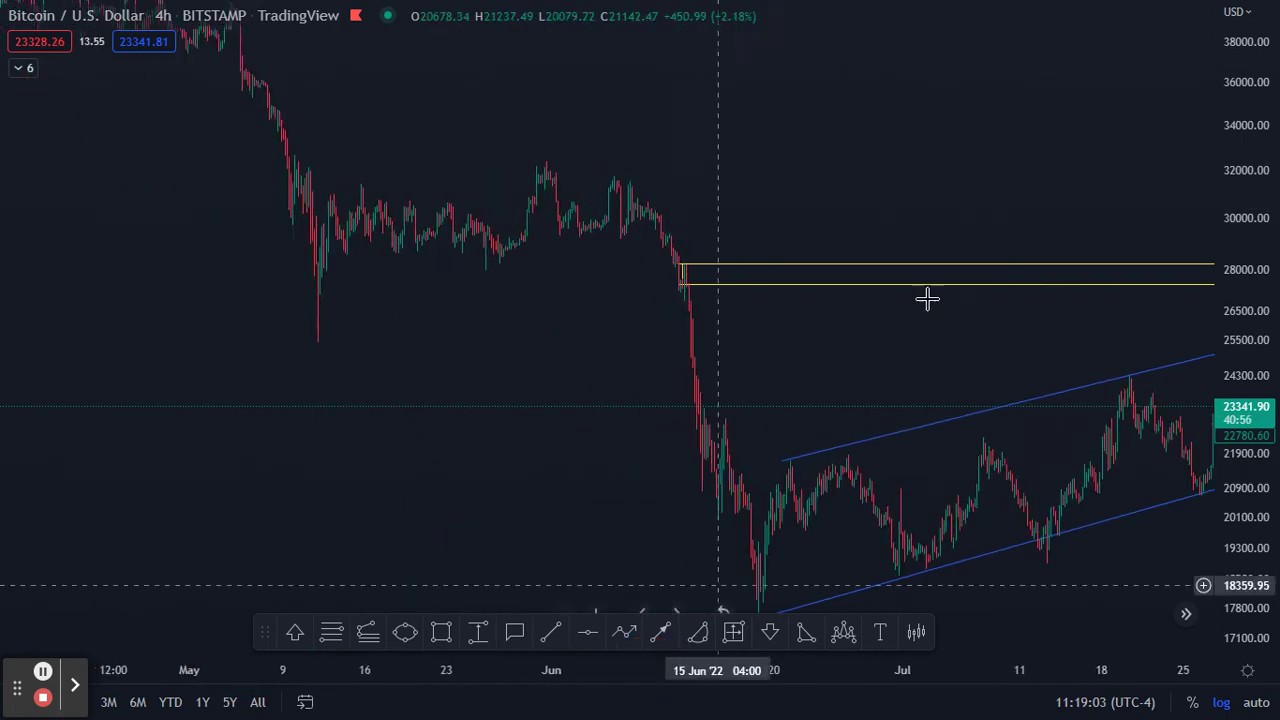
# Examine the June–July bear flag channel against the preceding June sell-off and the yellow zone near 28,000
pyautogui.moveTo(871, 351); pyautogui.dragTo(331, 334)
pyautogui.moveTo(669, 318); pyautogui.dragTo(771, 344)
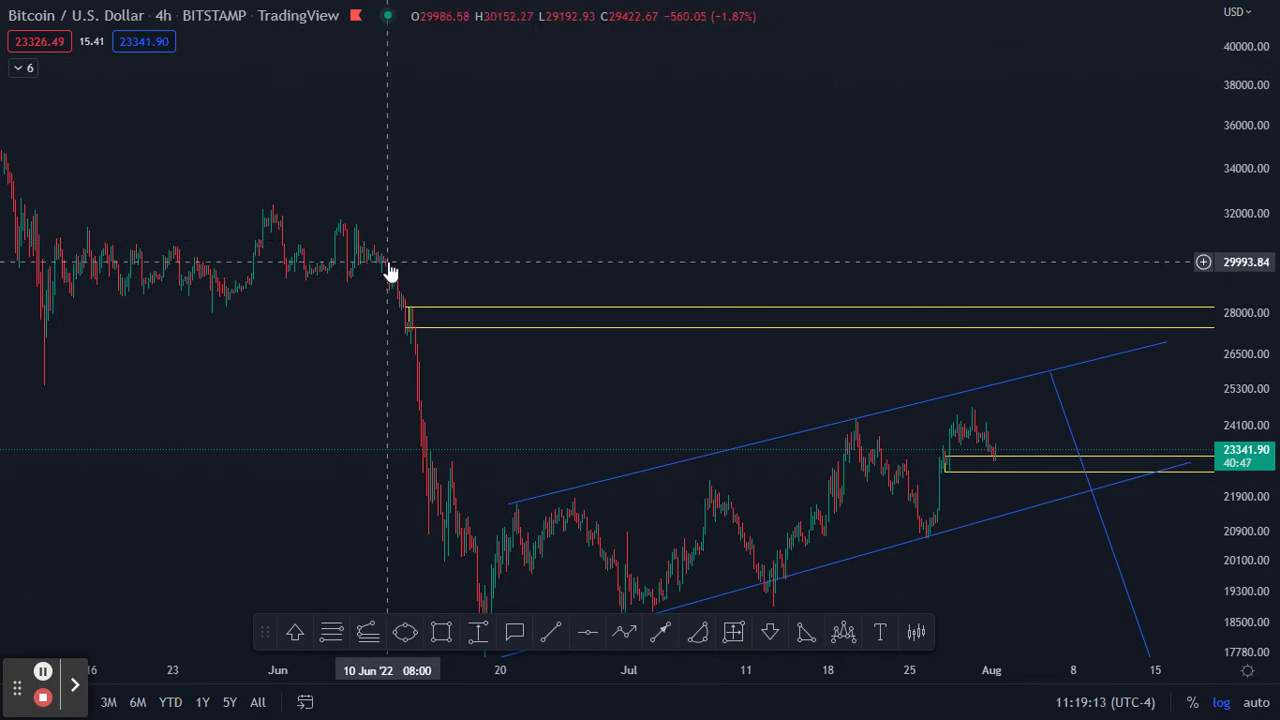
pyautogui.click(345, 264)
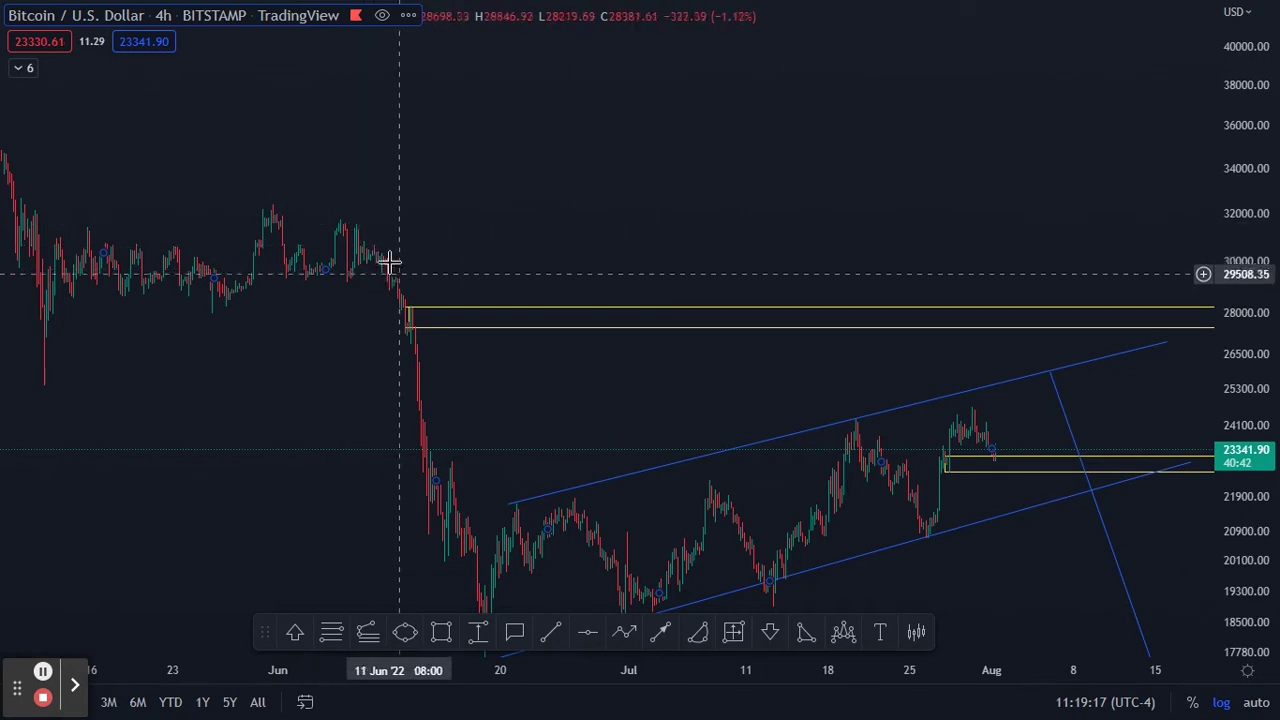
pyautogui.moveTo(833, 377); pyautogui.dragTo(775, 365)
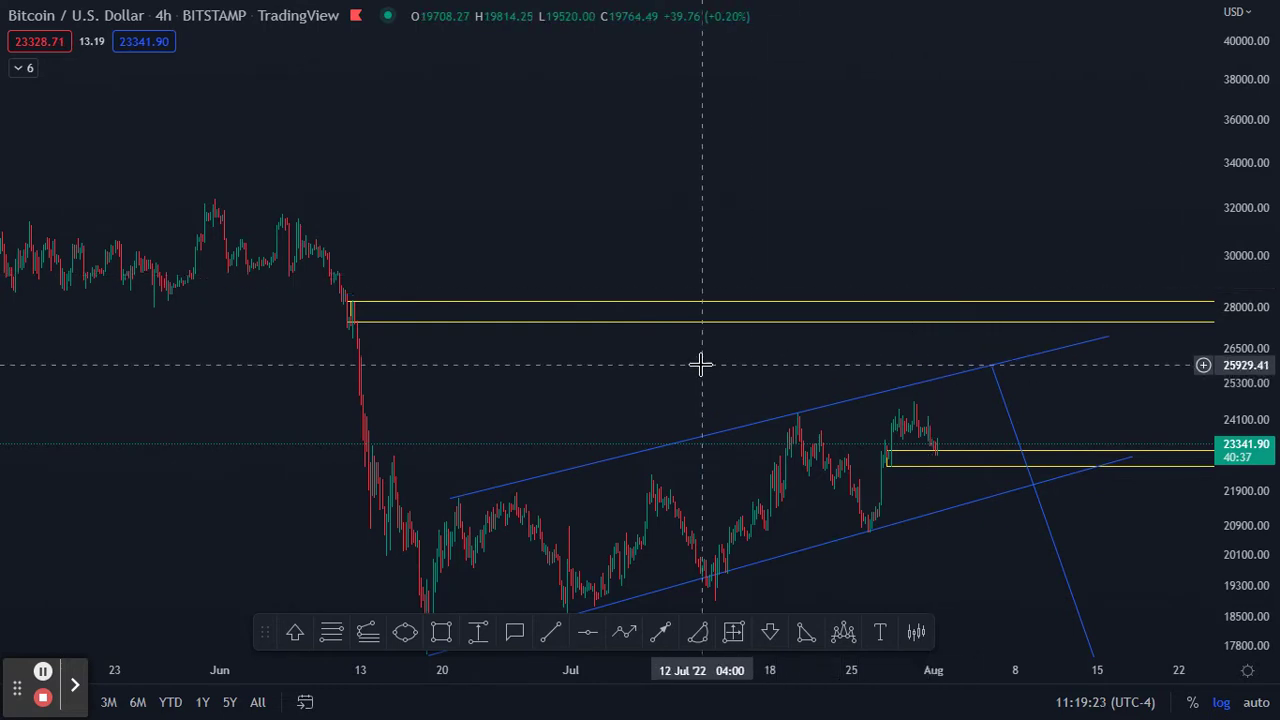
pyautogui.moveTo(600, 413); pyautogui.dragTo(820, 334)
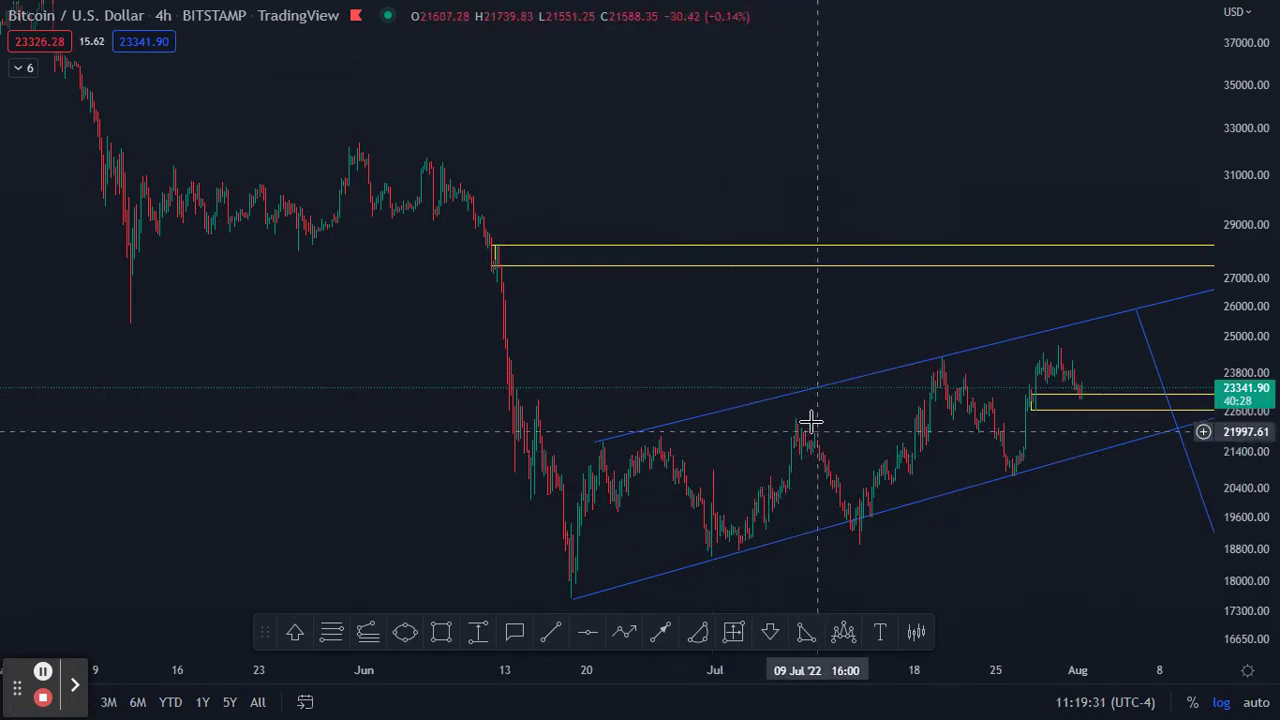
pyautogui.click(408, 194)
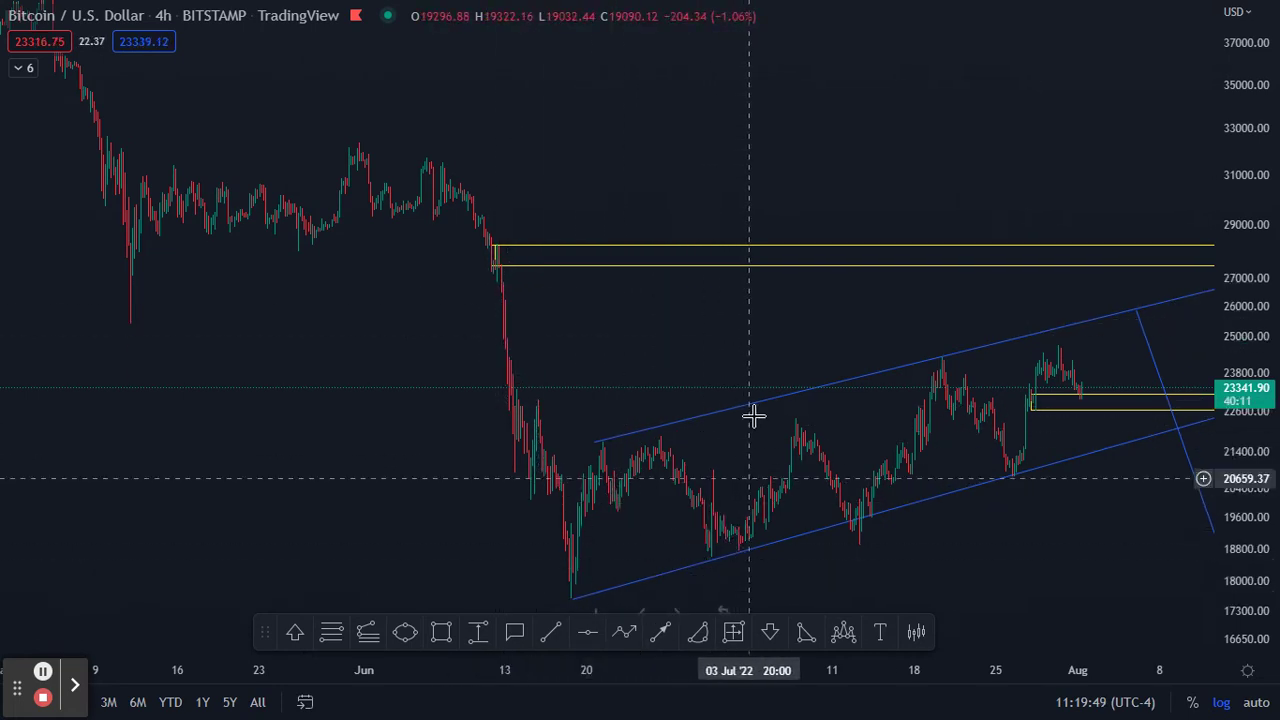
pyautogui.moveTo(897, 540); pyautogui.dragTo(546, 480)
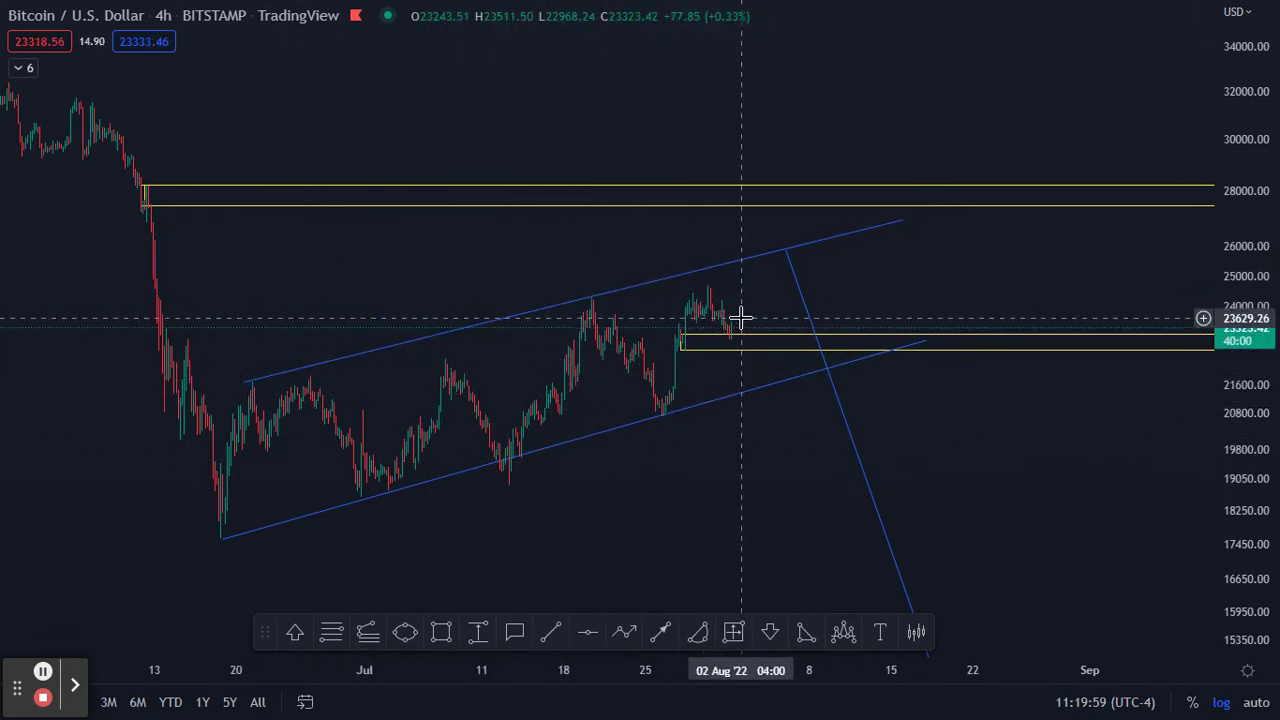
# Examine the late-July candles around the yellow zone near 23,000 and the projected drop from the upper channel line
pyautogui.moveTo(1069, 679); pyautogui.dragTo(591, 700)
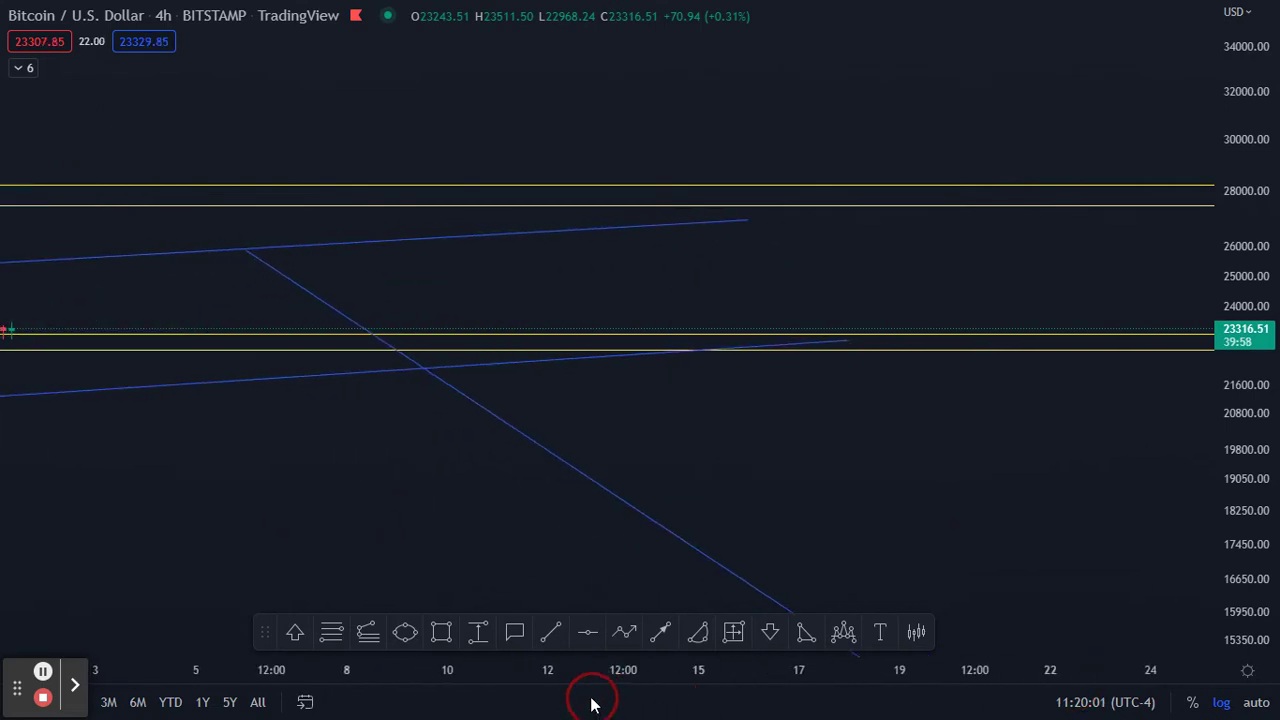
pyautogui.moveTo(229, 449); pyautogui.dragTo(895, 432)
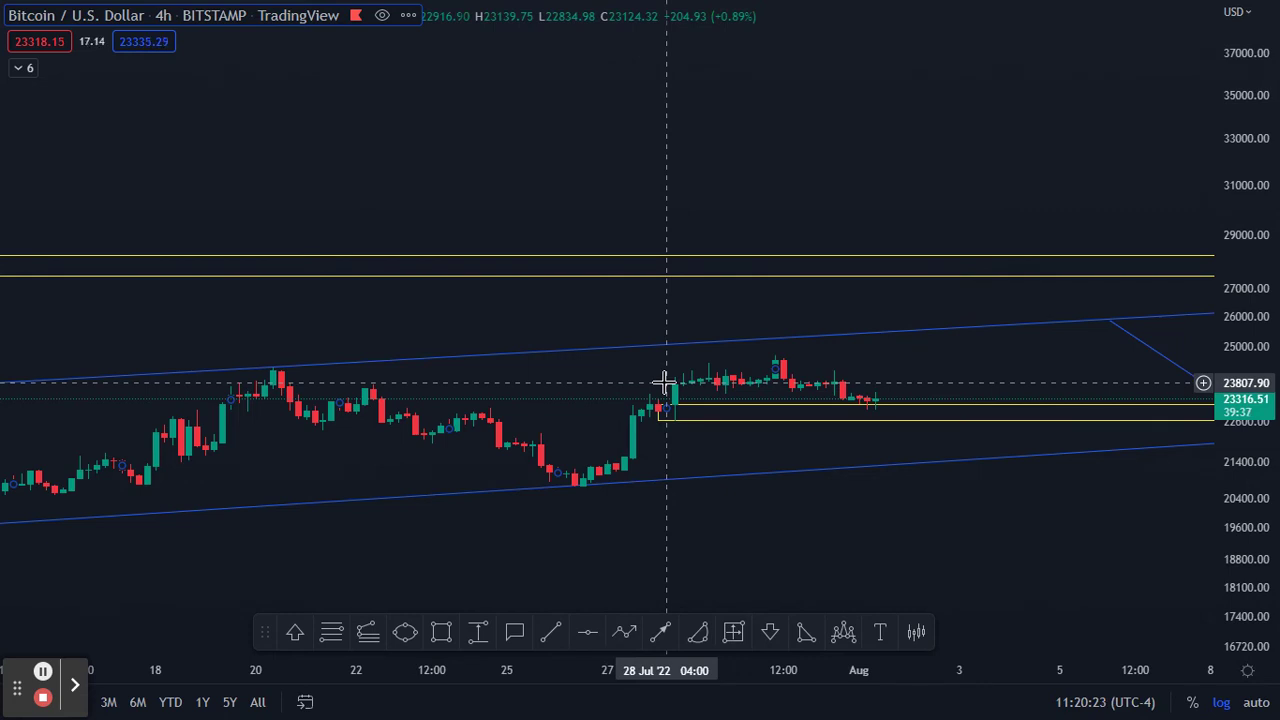
pyautogui.click(616, 477)
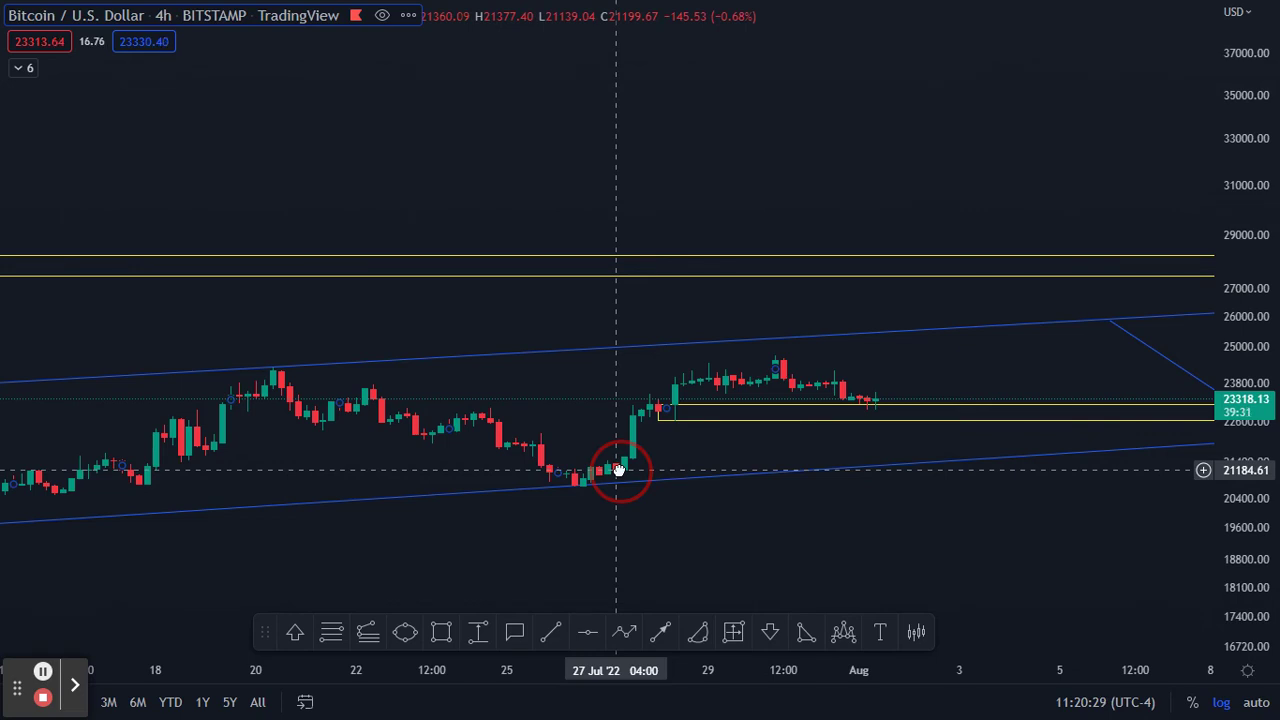
pyautogui.moveTo(300, 668); pyautogui.dragTo(900, 708)
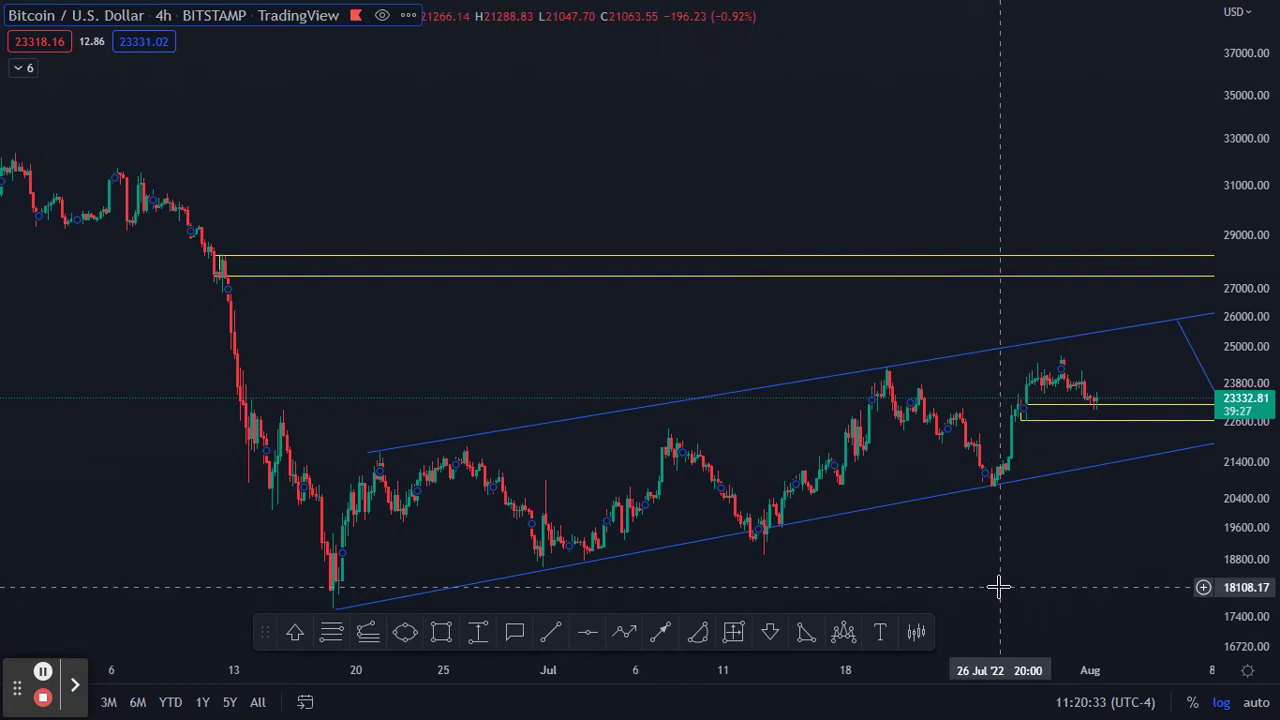
pyautogui.moveTo(998, 588); pyautogui.dragTo(860, 546)
pyautogui.moveTo(1236, 200); pyautogui.dragTo(1236, 330)
pyautogui.moveTo(823, 474); pyautogui.dragTo(631, 497)
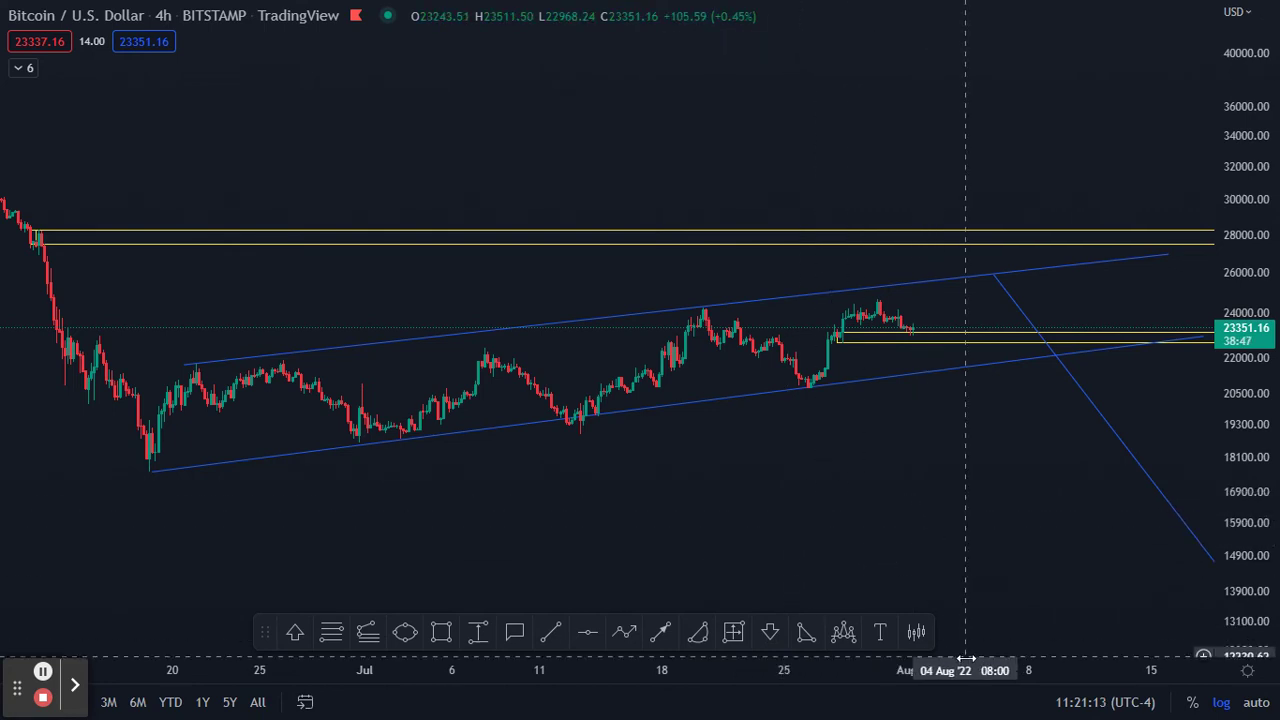
pyautogui.moveTo(940, 675); pyautogui.dragTo(604, 712)
pyautogui.moveTo(616, 270); pyautogui.dragTo(834, 351)
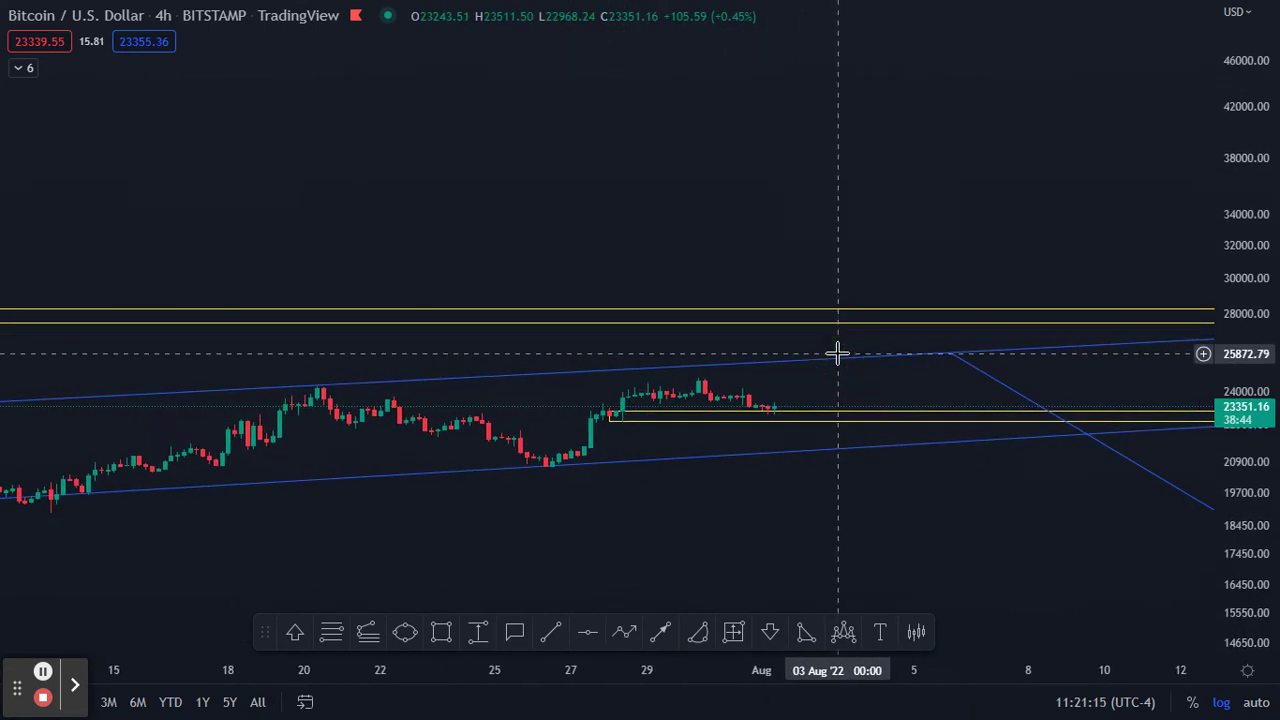
# Remove all drawings from the Bitcoin chart
pyautogui.click(641, 65)
pyautogui.moveTo(480, 249); pyautogui.dragTo(706, 257)
pyautogui.moveTo(315, 580); pyautogui.dragTo(803, 560)
pyautogui.moveTo(838, 466); pyautogui.dragTo(463, 466)
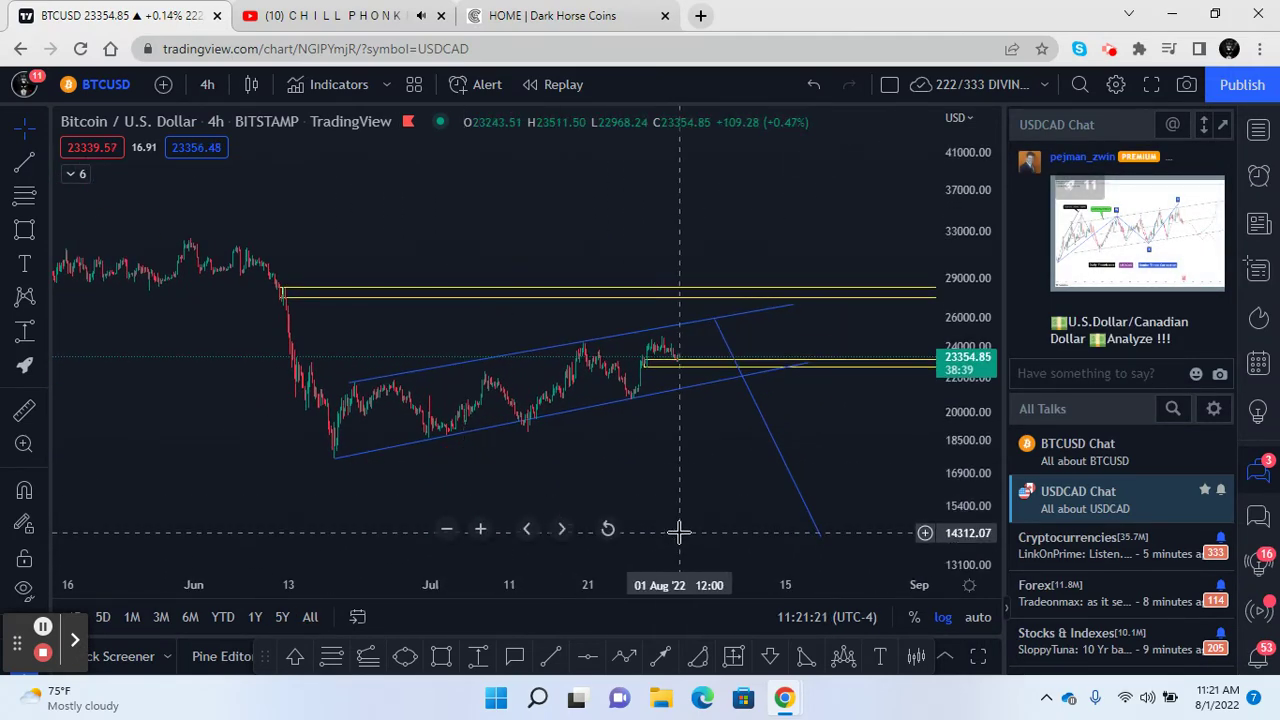
pyautogui.rightClick(666, 241)
pyautogui.click(751, 582)
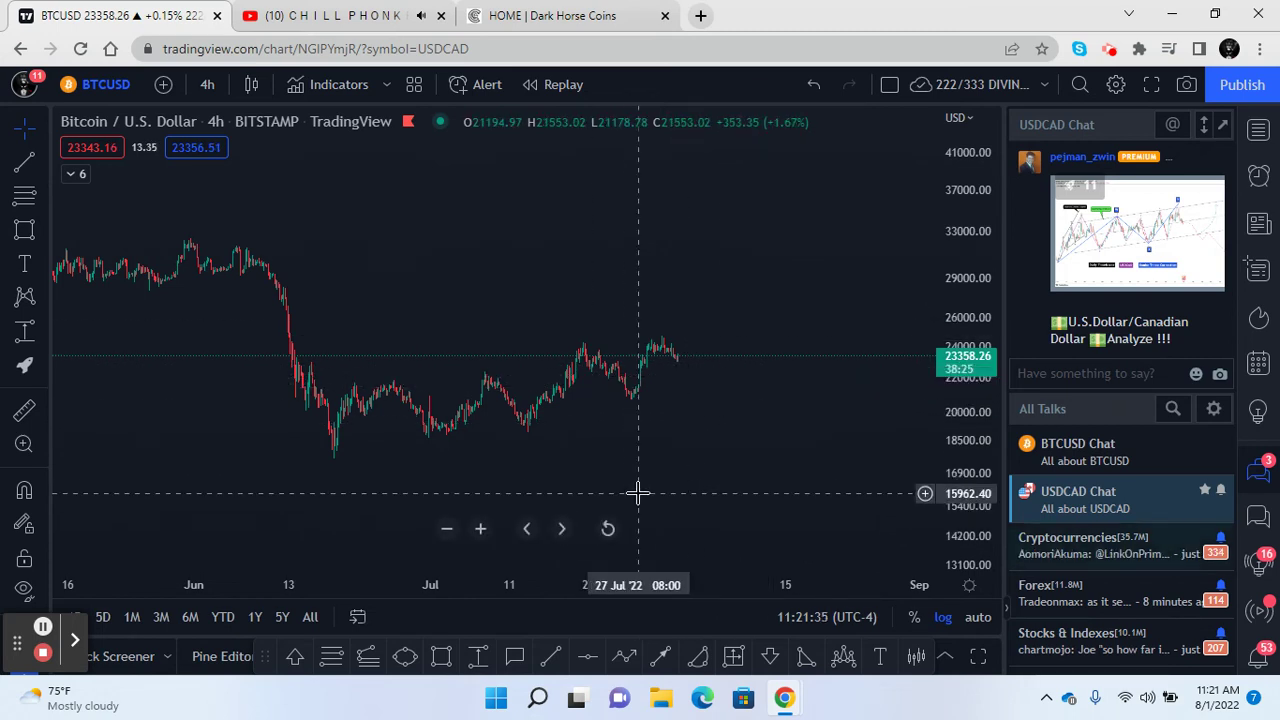
# Draw a Fibonacci retracement from the late-July low at about 20,699 to the high at about 24,763
pyautogui.click(334, 660)
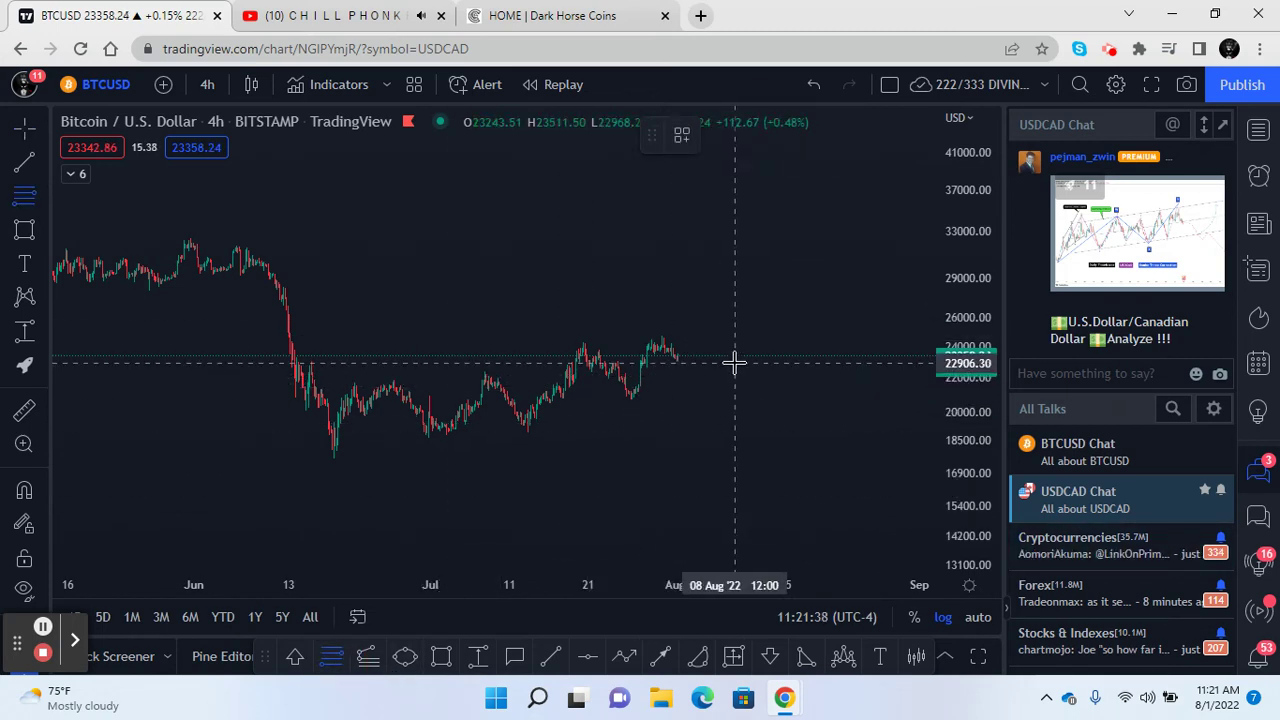
pyautogui.click(617, 398)
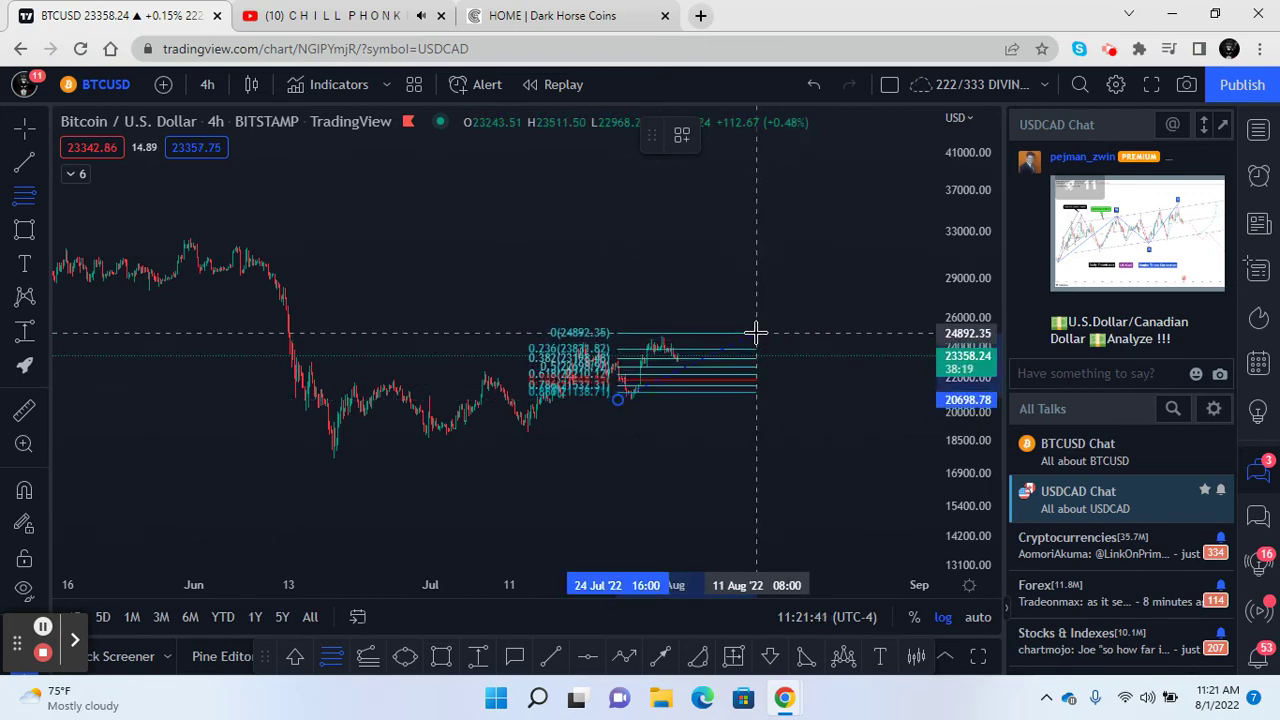
pyautogui.click(755, 332)
# Draw a right-extended rectangle between the 0.618 and 0.786 levels, about 22,181 to 21,508, and delete the Fibonacci retracement
pyautogui.moveTo(958, 295); pyautogui.dragTo(962, 248)
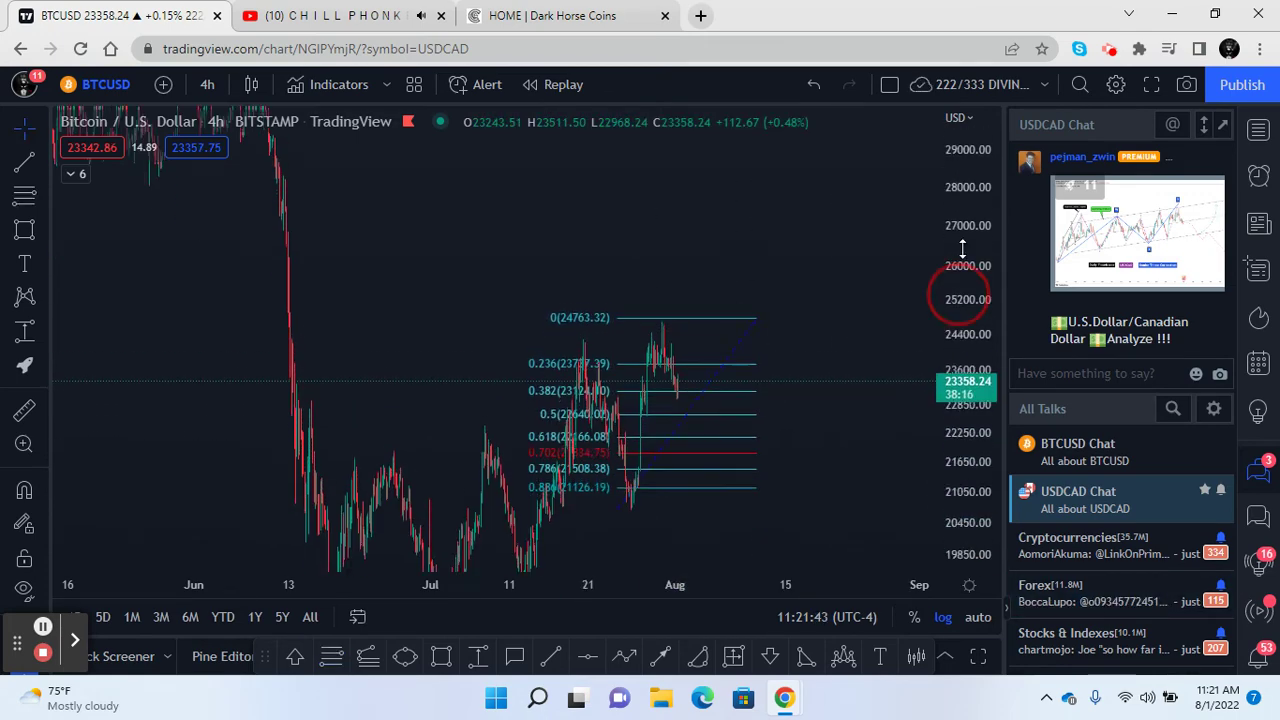
pyautogui.moveTo(333, 588); pyautogui.dragTo(283, 589)
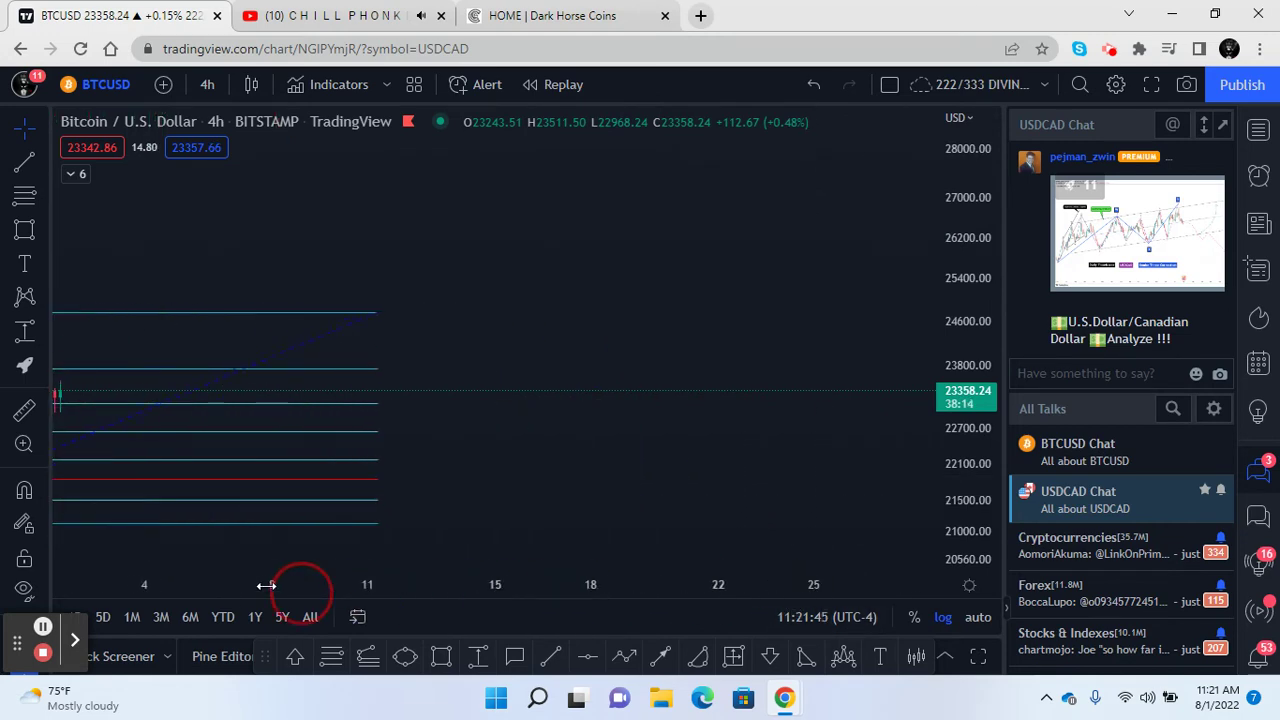
pyautogui.moveTo(511, 383); pyautogui.dragTo(917, 329)
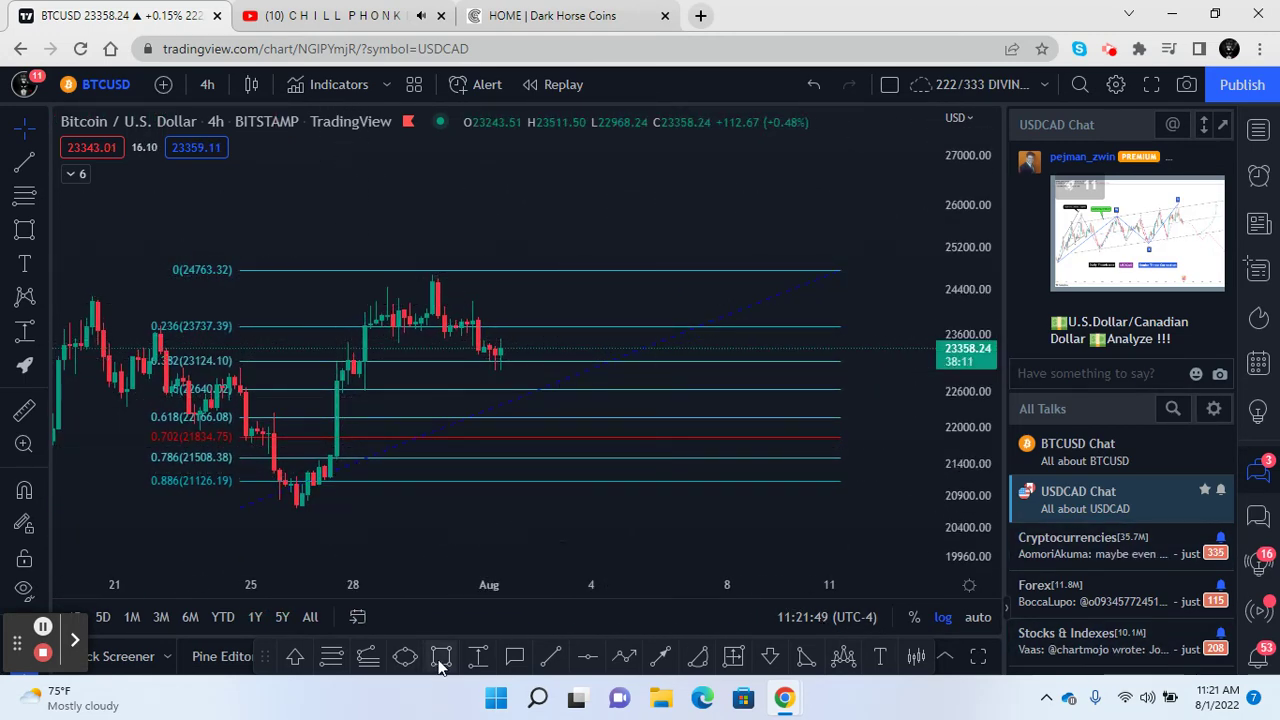
pyautogui.click(236, 416)
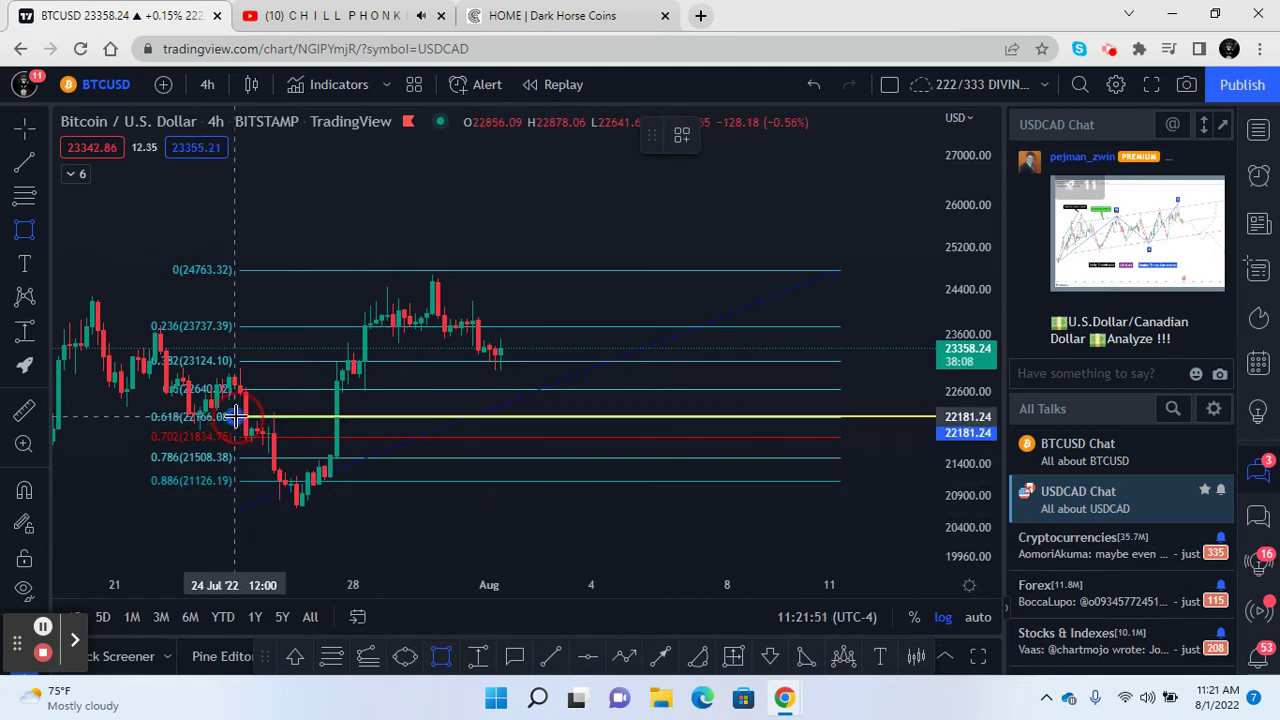
pyautogui.click(914, 458)
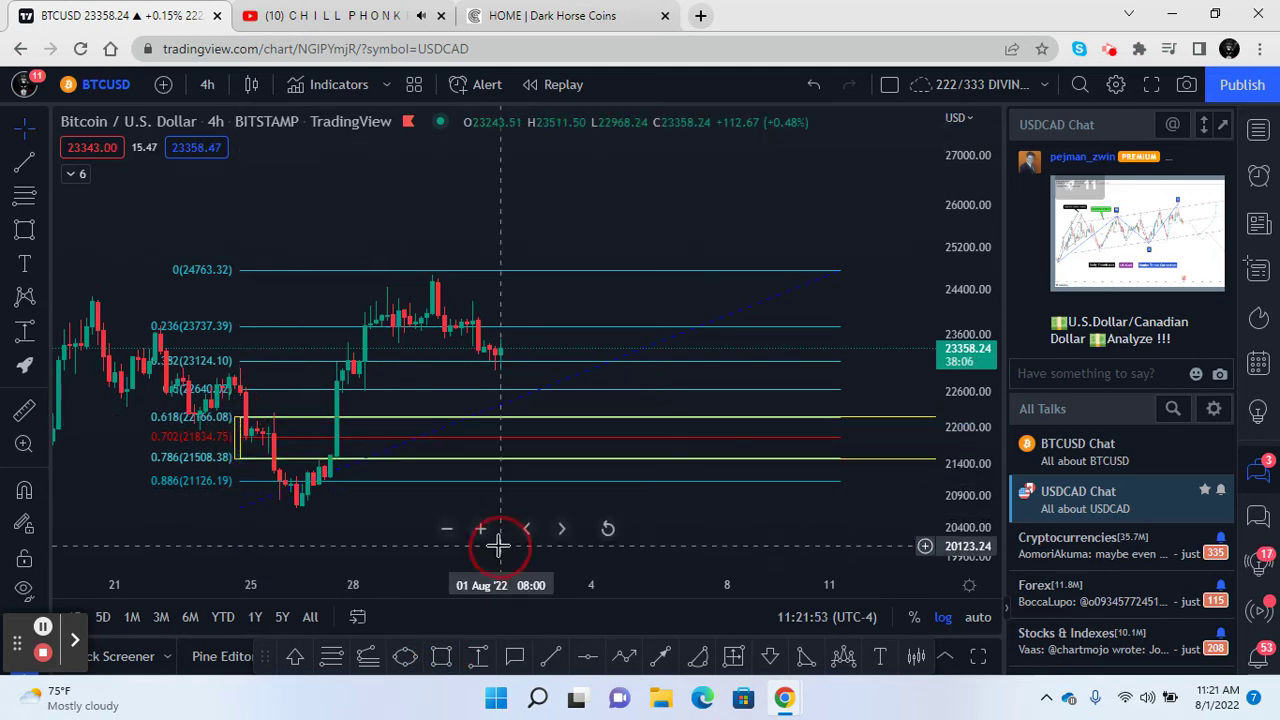
pyautogui.click(838, 482)
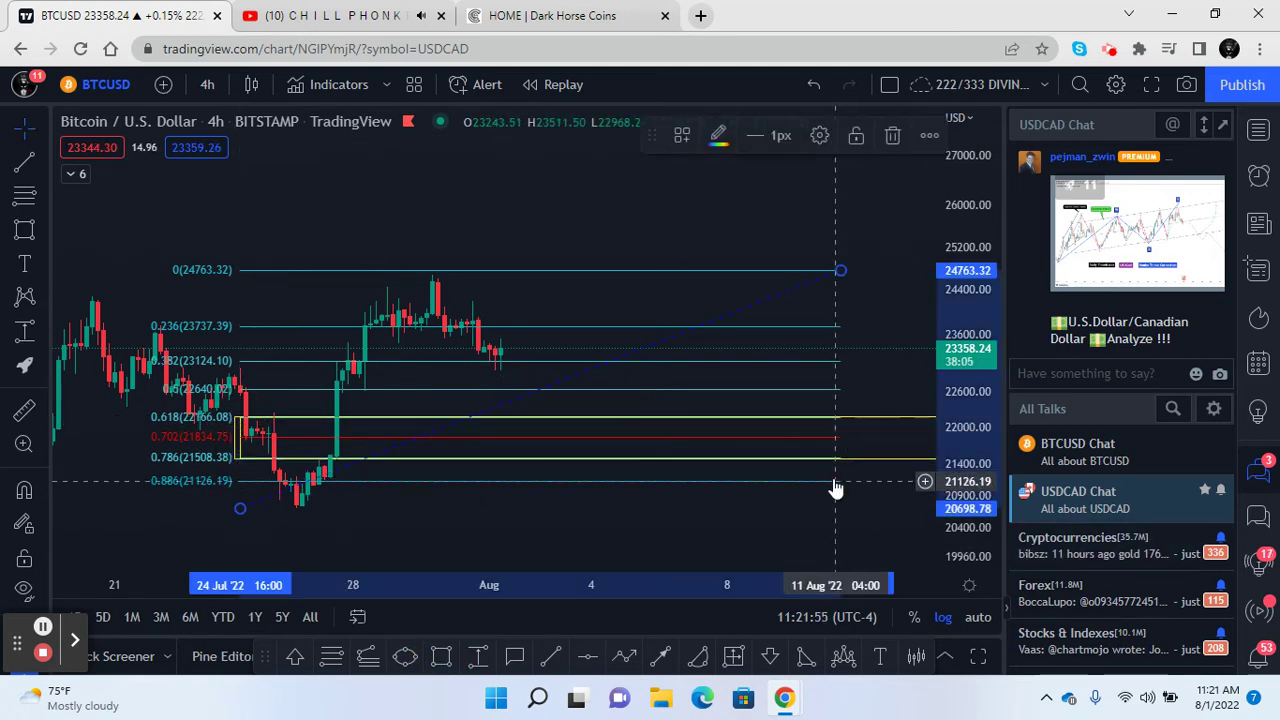
pyautogui.click(897, 140)
# Draw a nearly horizontal trend line under the latest lows at about 22,960, from 30 July to 8 August 2022
pyautogui.moveTo(873, 352); pyautogui.dragTo(921, 353)
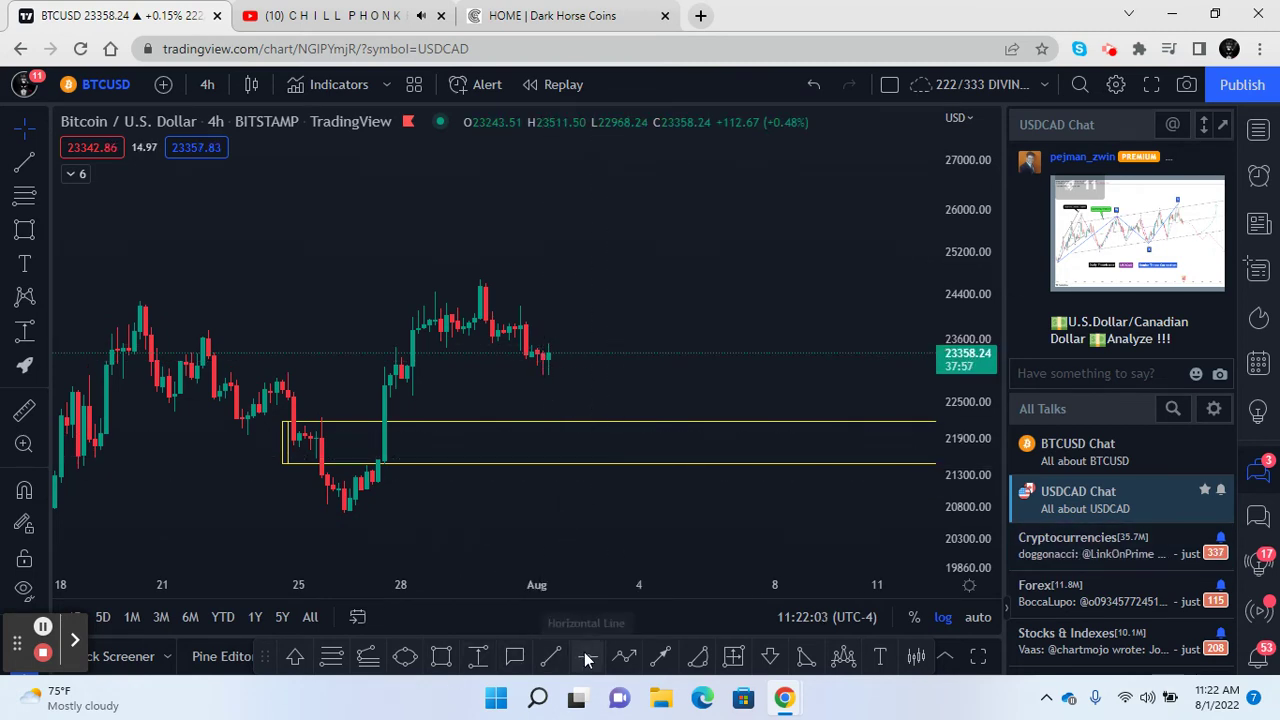
pyautogui.click(549, 662)
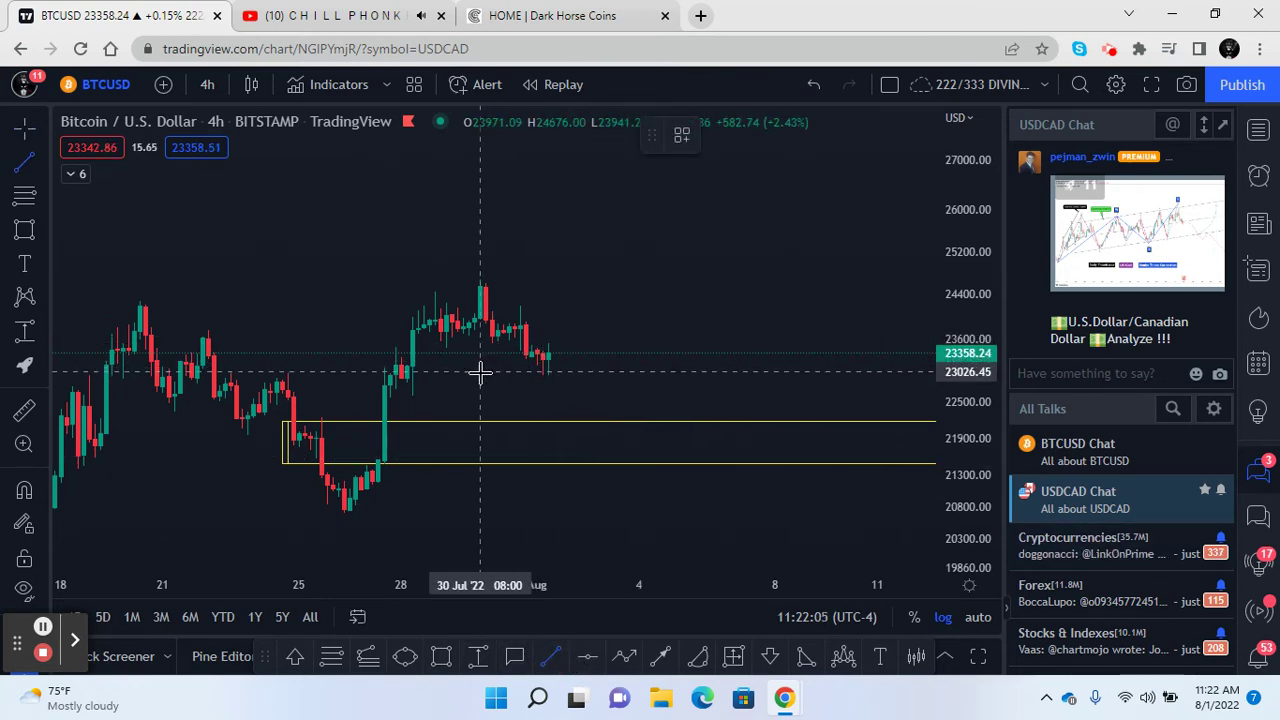
pyautogui.click(479, 375)
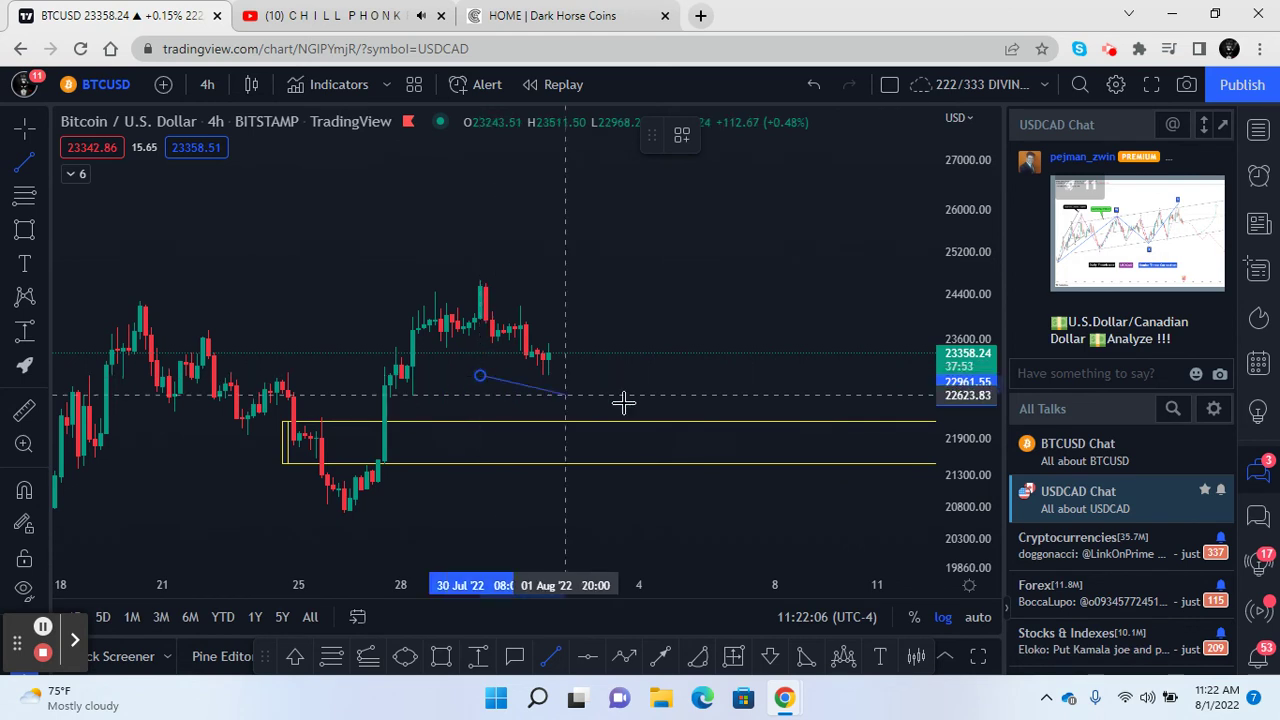
pyautogui.click(791, 376)
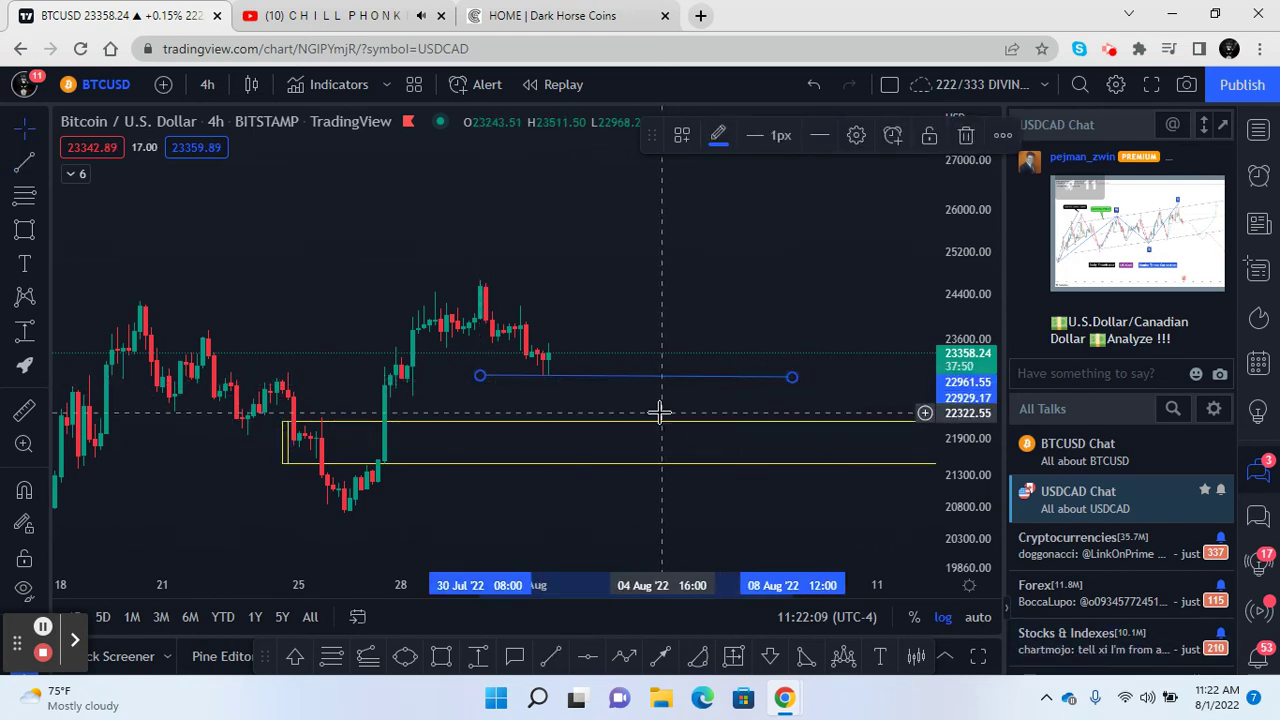
pyautogui.click(595, 443)
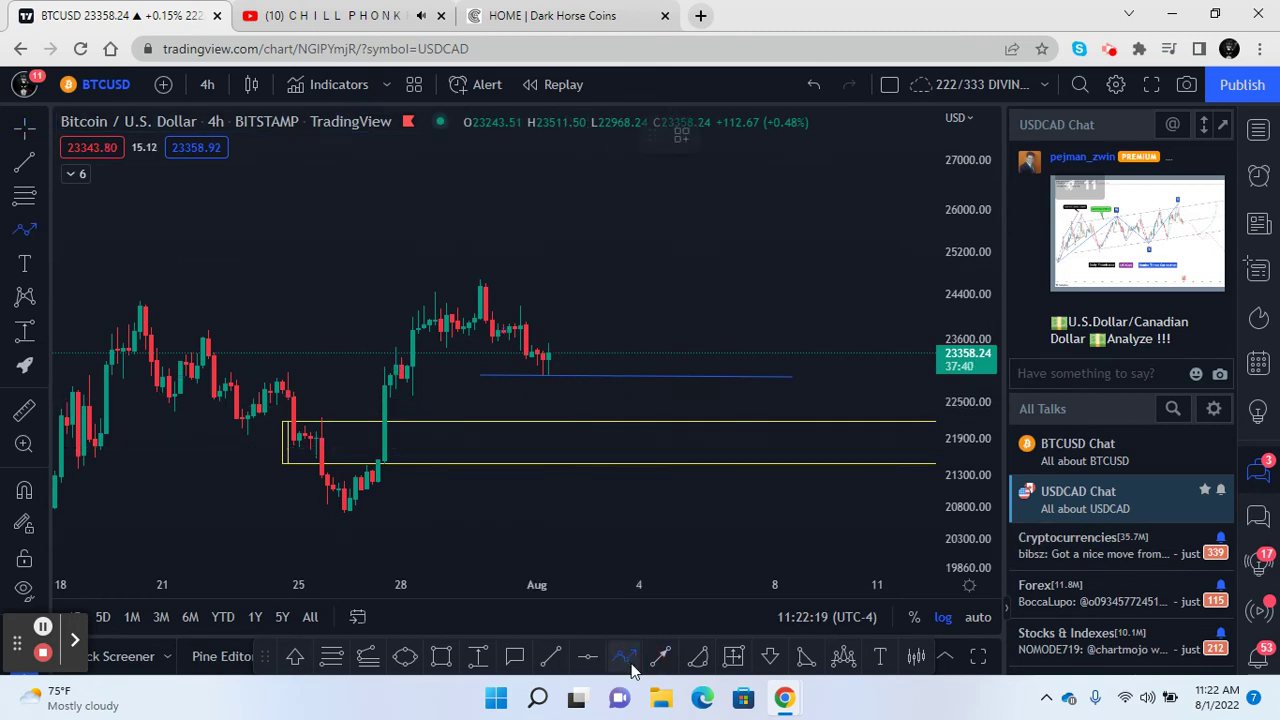
# Draw a path arrow that dips from the current price into the yellow zone and rises to about 25,000
pyautogui.click(577, 357)
pyautogui.click(593, 443)
pyautogui.doubleClick(708, 262)
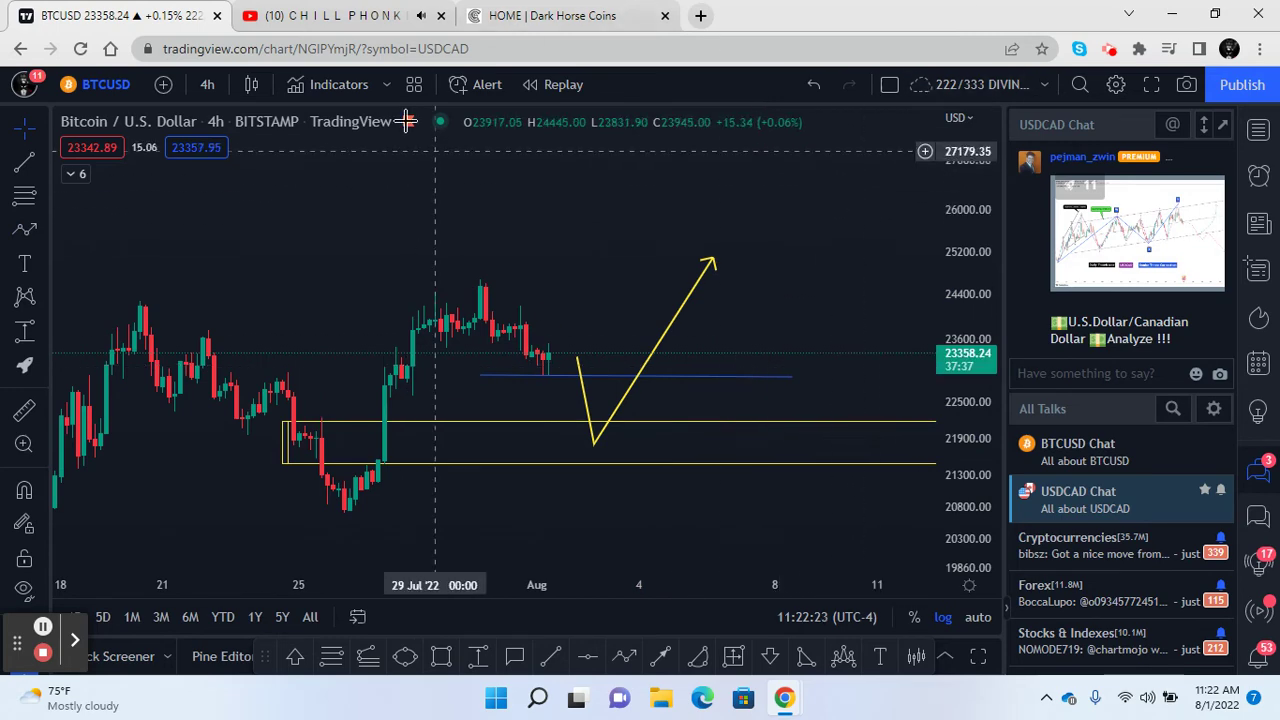
# Switch the chart to the Coinbase ADAUSD symbol and fit its July–August candles in view
pyautogui.click(120, 85)
pyautogui.write('ADAUSD')
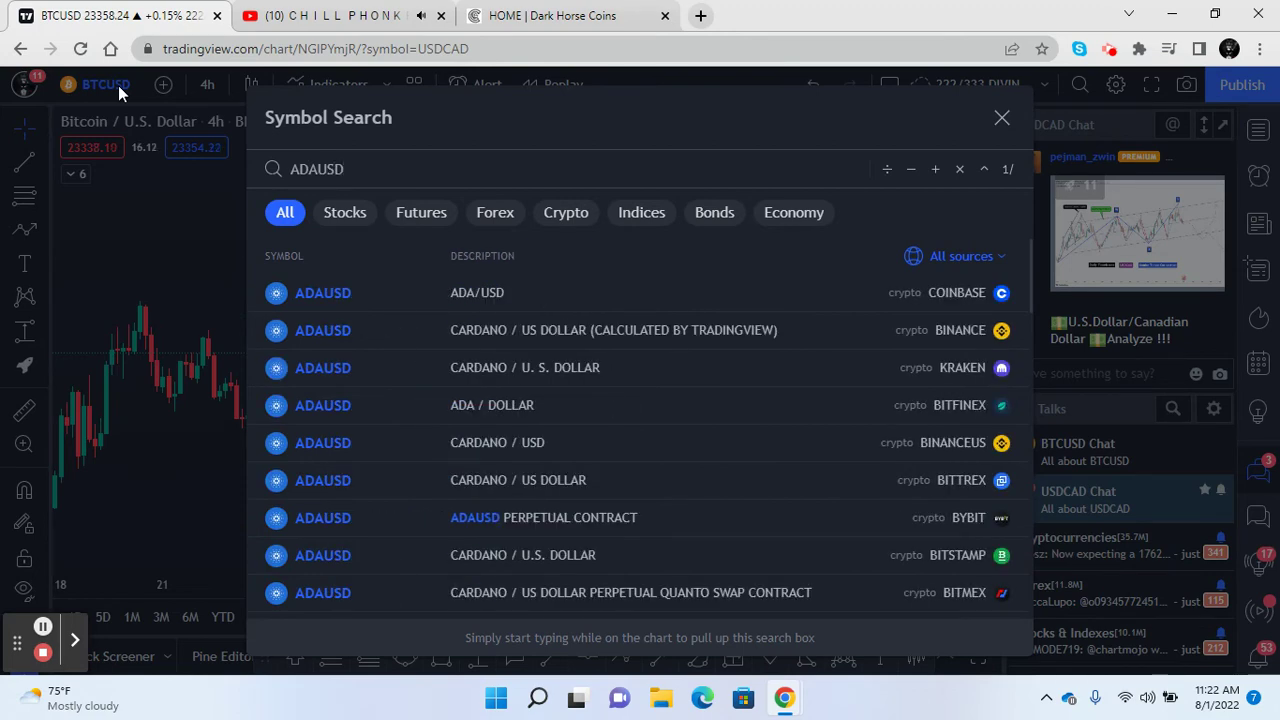
pyautogui.press('Return')
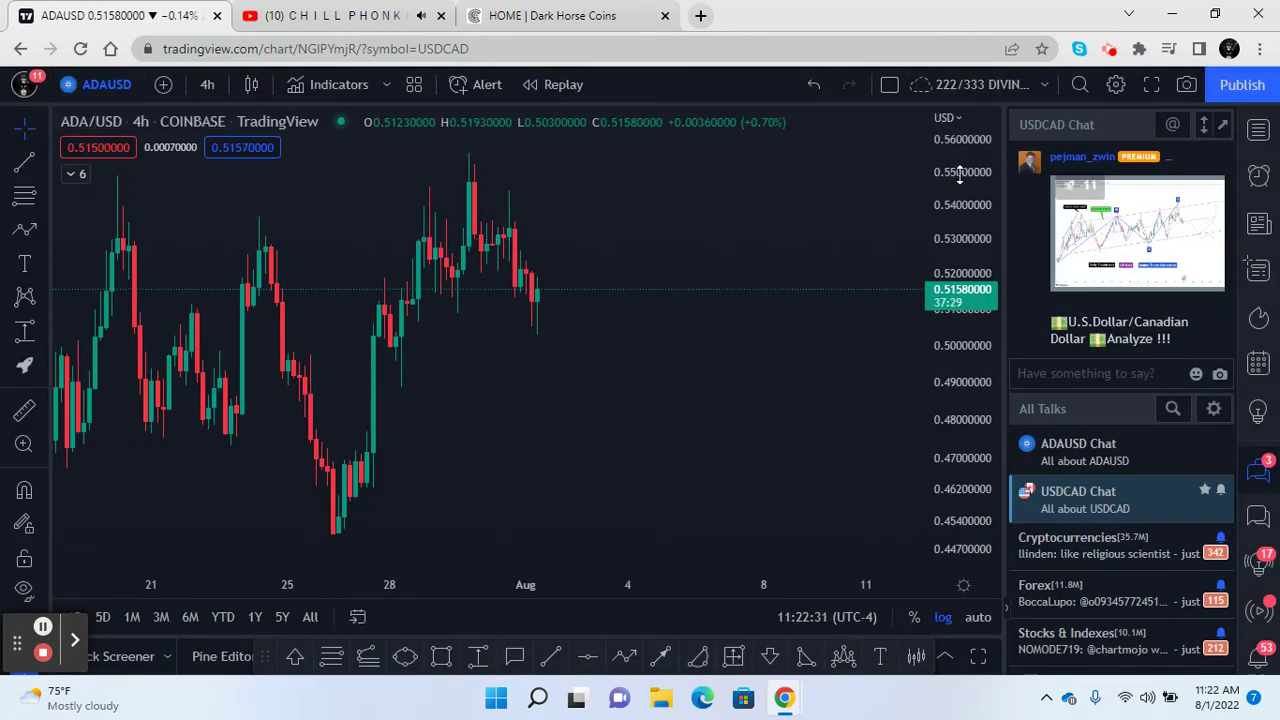
pyautogui.moveTo(930, 224); pyautogui.dragTo(909, 477)
pyautogui.moveTo(731, 471); pyautogui.dragTo(597, 395)
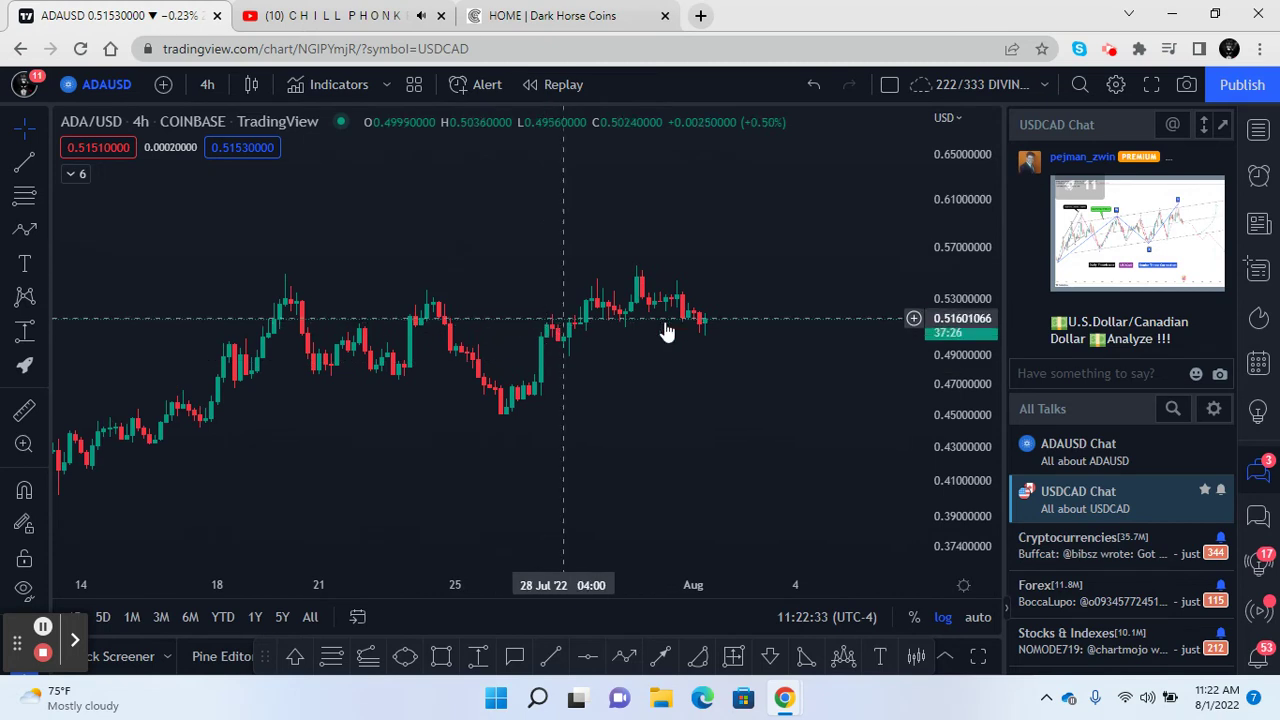
# Draw a rising trend line under the ADAUSD lows from about 27 July to early August 2022
pyautogui.click(549, 656)
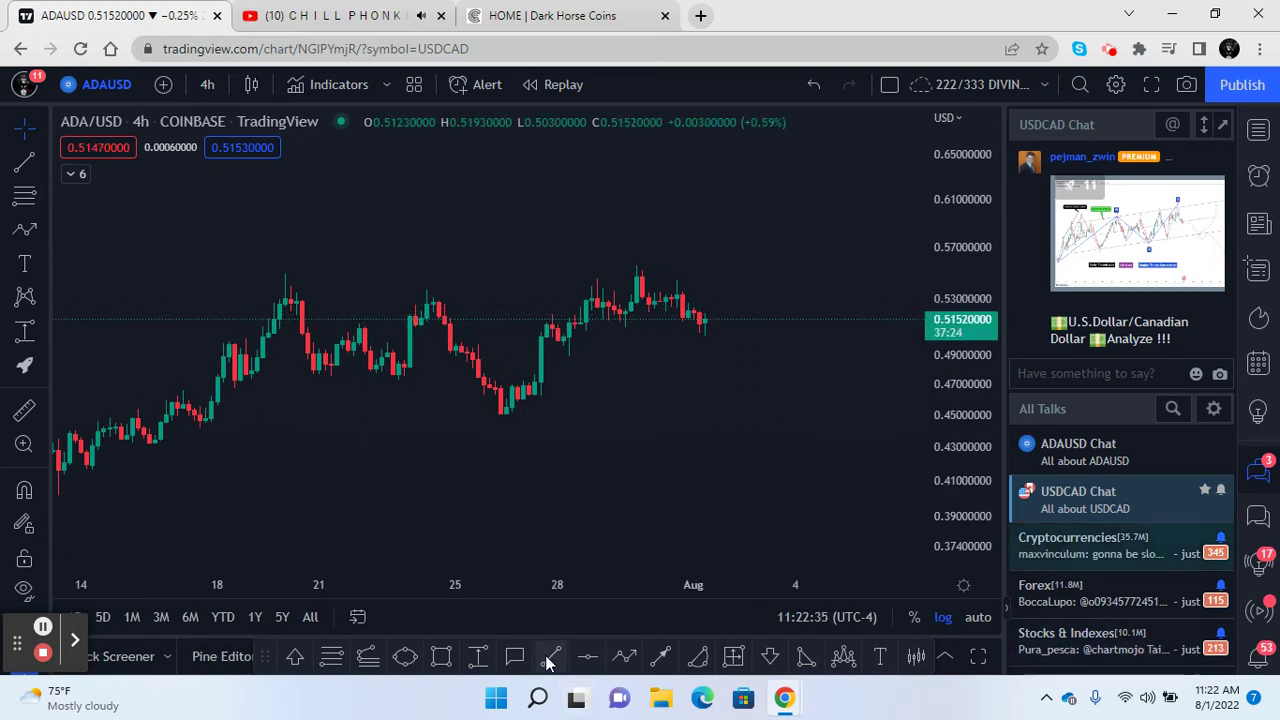
pyautogui.click(533, 360)
pyautogui.click(803, 318)
pyautogui.click(776, 352)
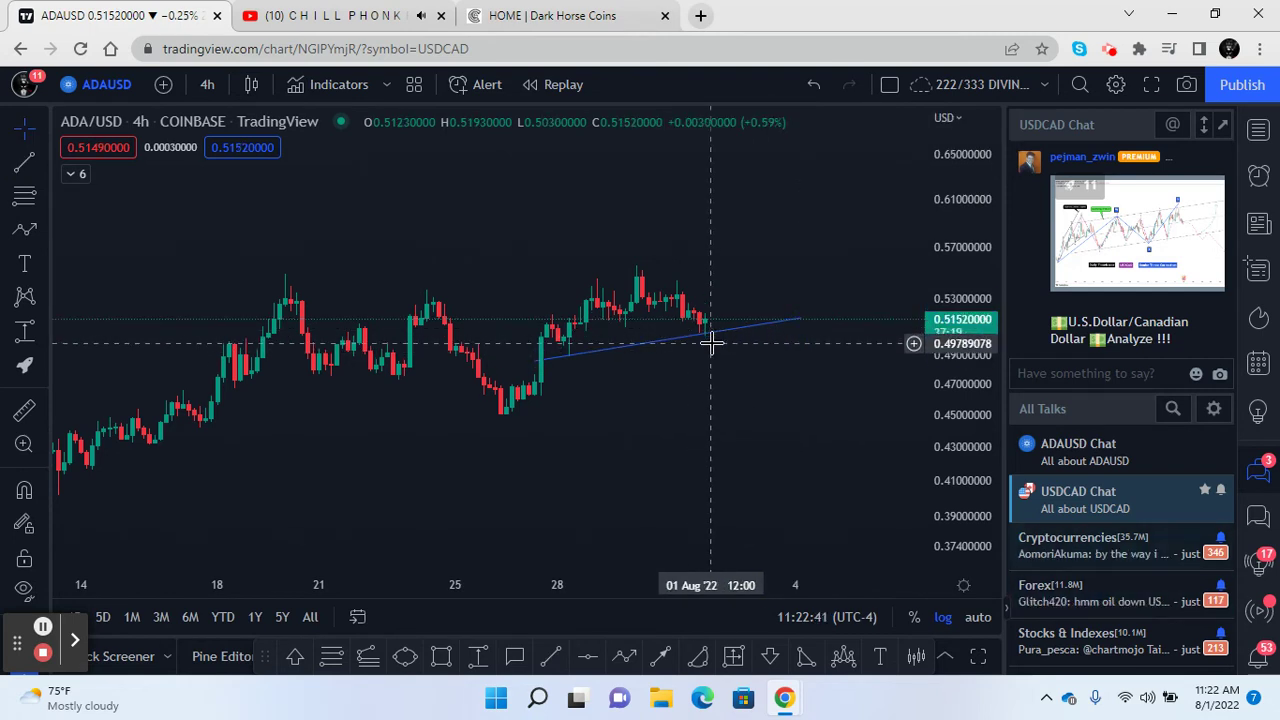
# Draw a second rising trend line from the 26 July low at about 0.451 to about 0.497 on 5 August 2022
pyautogui.moveTo(428, 533)
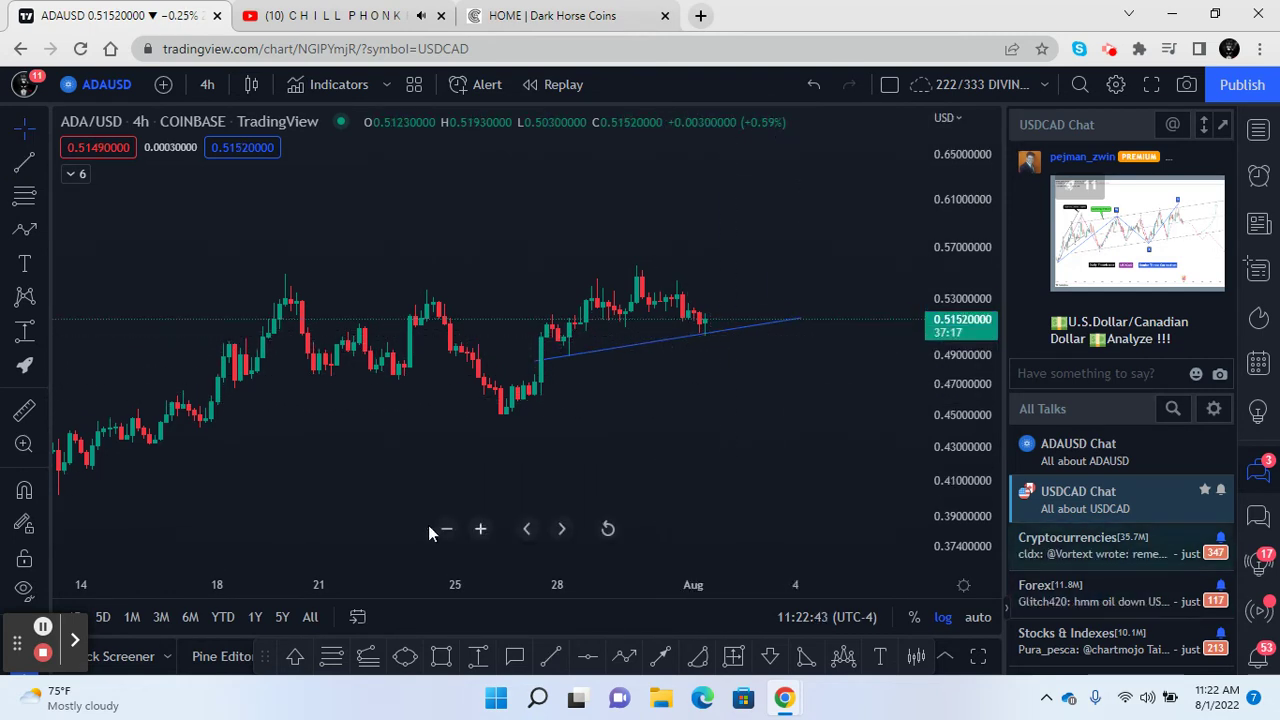
pyautogui.click(540, 660)
pyautogui.moveTo(495, 412)
pyautogui.mouseDown()
pyautogui.moveTo(871, 340)
pyautogui.moveTo(857, 345)
pyautogui.mouseUp()
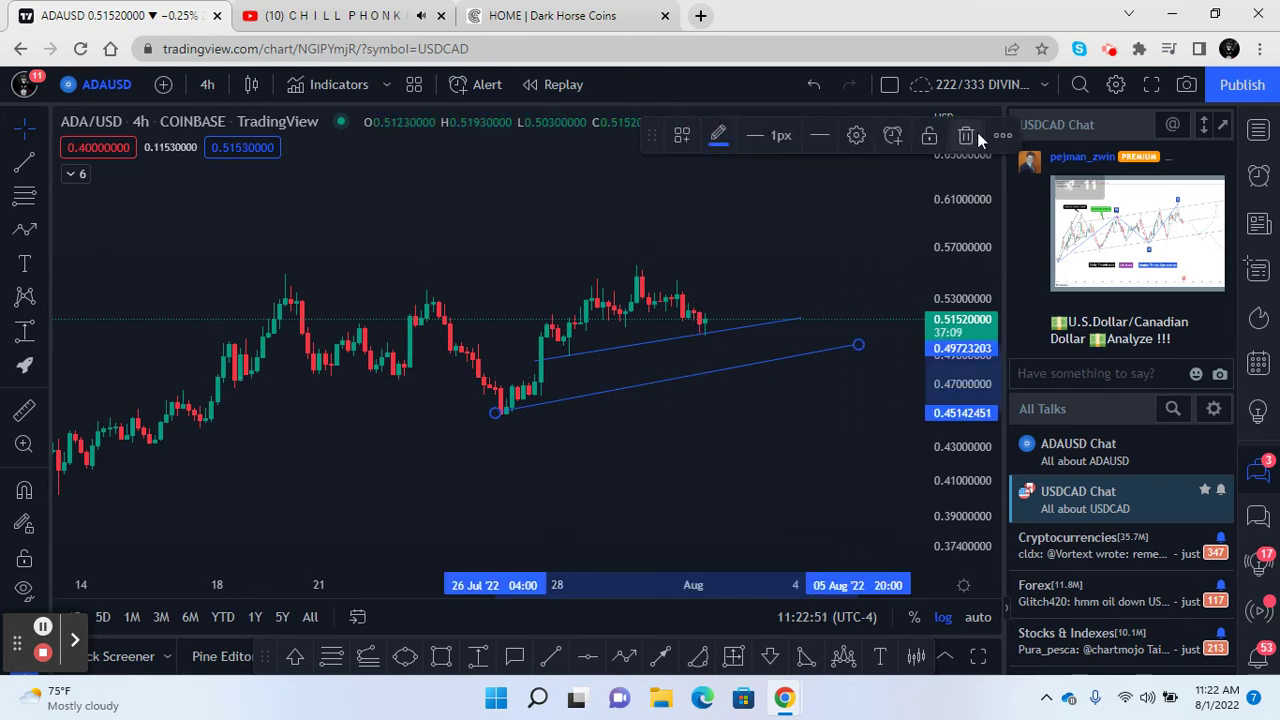
# Delete the lower ADAUSD trend line and draw a horizontal line across the July highs at about 0.548
pyautogui.click(977, 132)
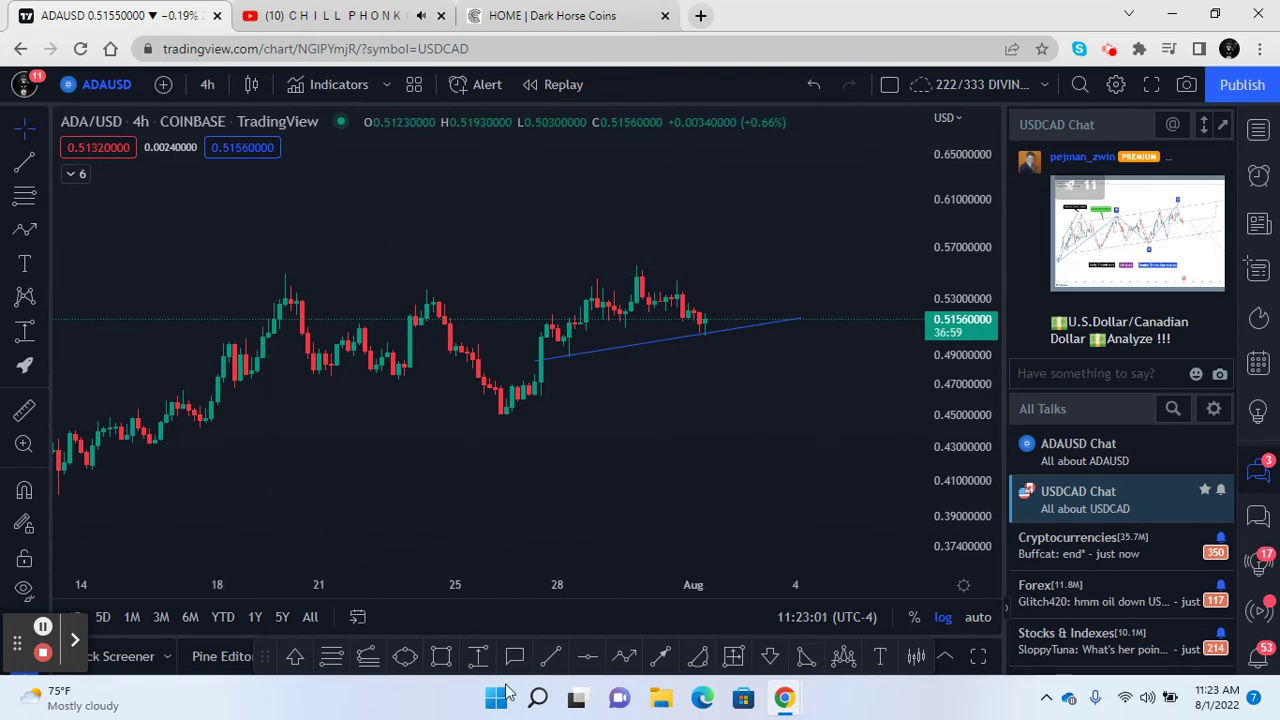
pyautogui.click(587, 656)
pyautogui.click(289, 275)
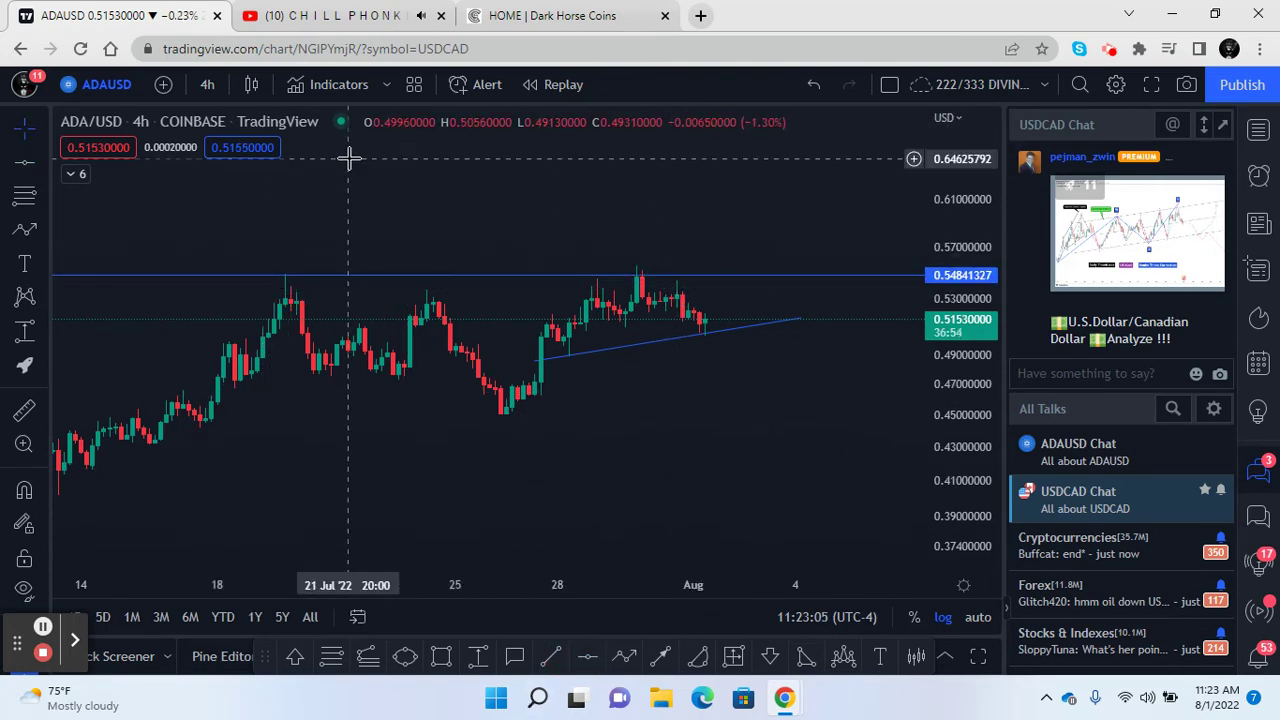
# Switch the chart to the KuCoin HAIUSDT symbol (Hacken Token / Tether)
pyautogui.click(89, 84)
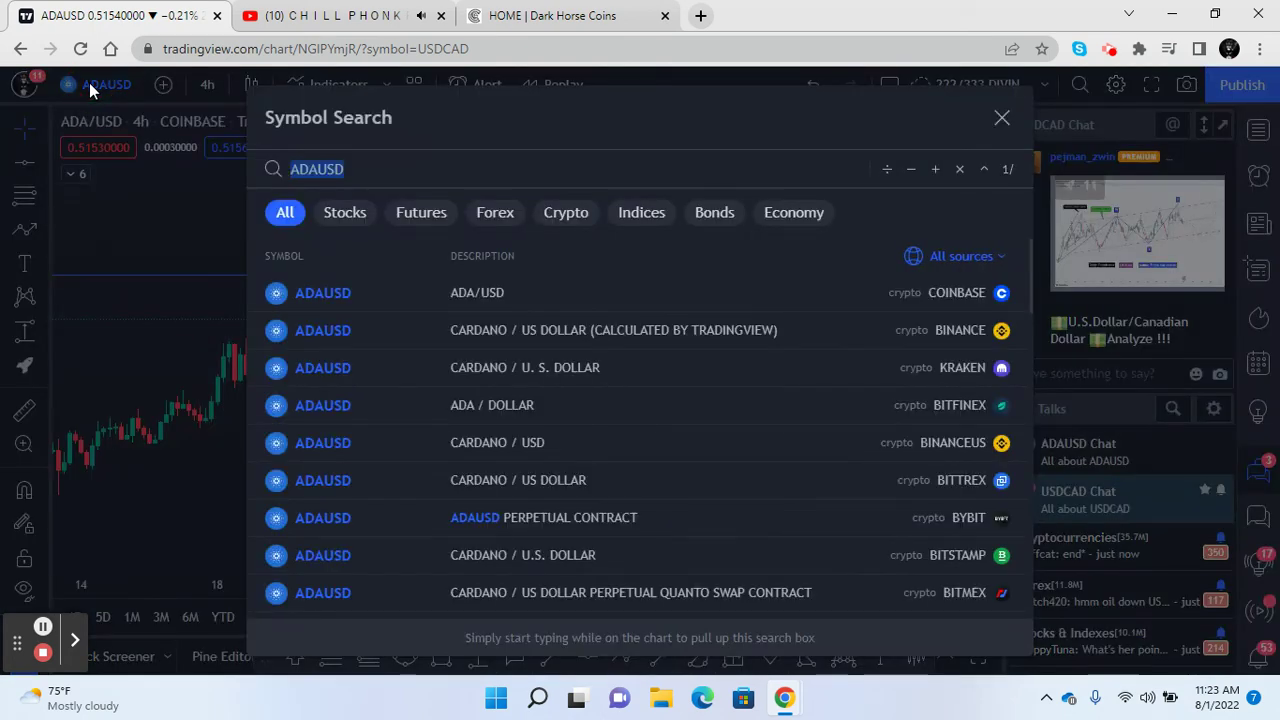
pyautogui.write('HAC')
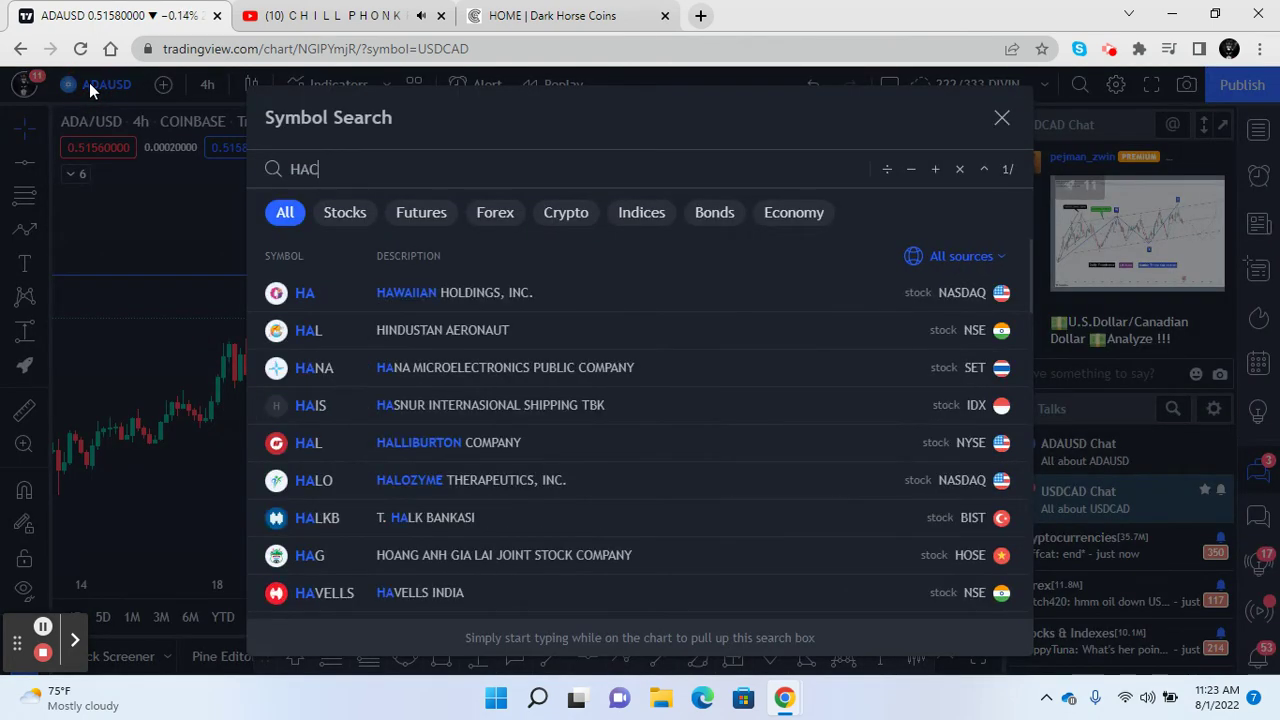
pyautogui.press('BackSpace')
pyautogui.write('I')
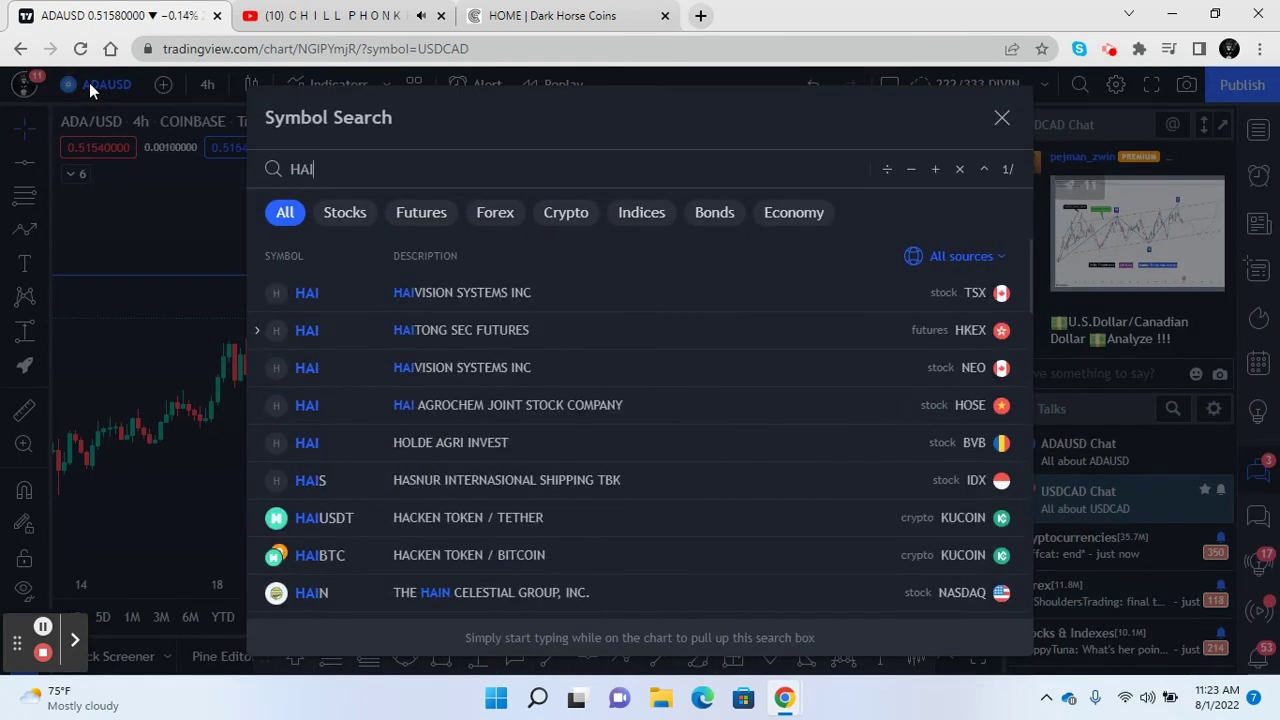
pyautogui.write('USD')
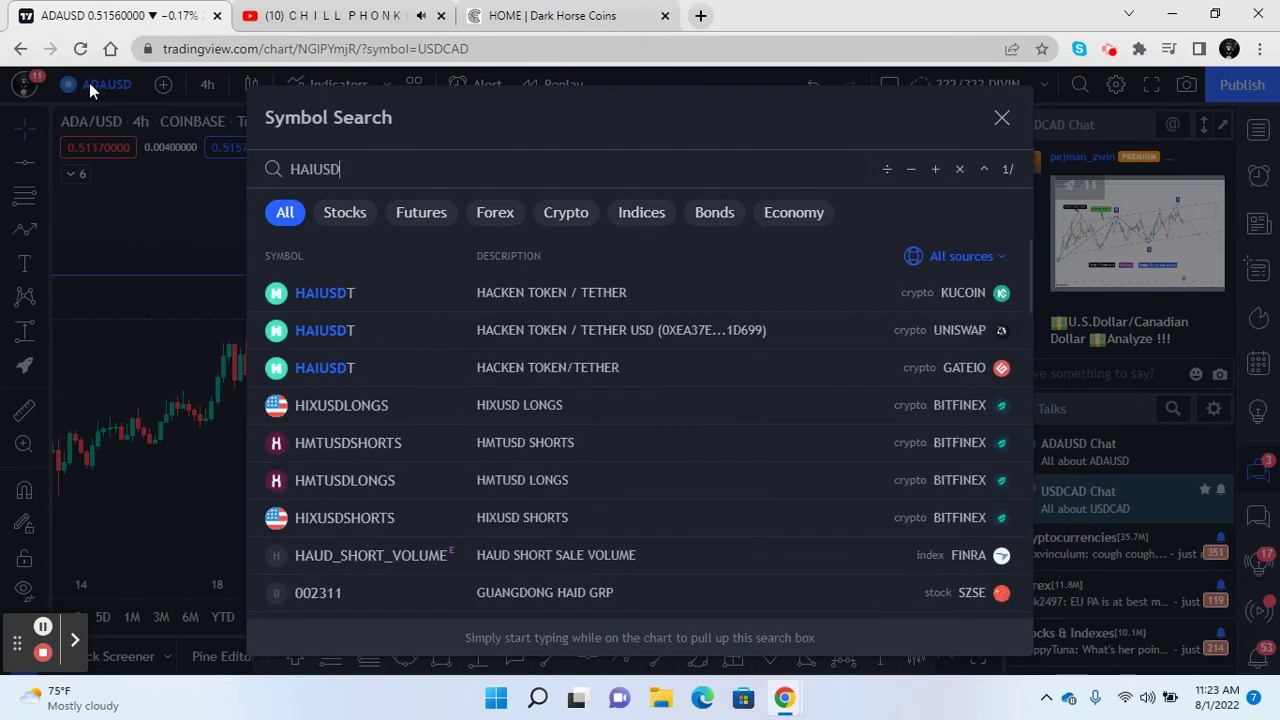
pyautogui.click(324, 286)
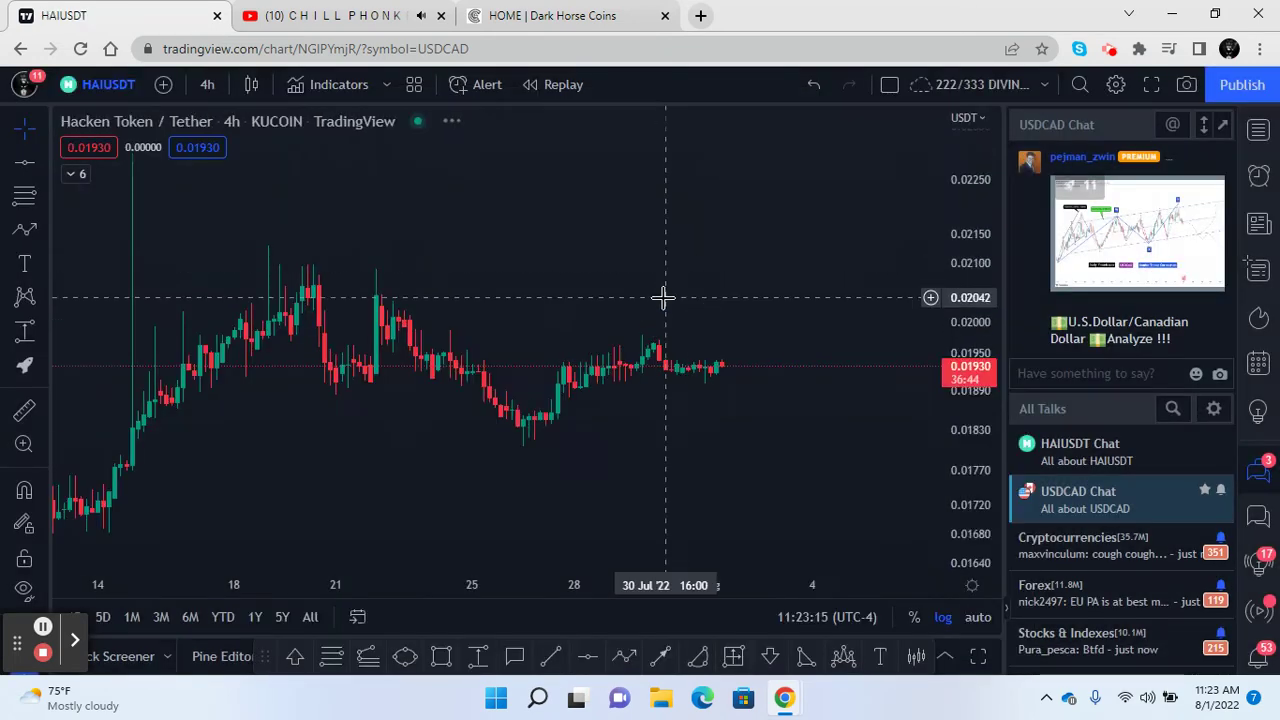
# Examine HAIUSDT's July price swings and recent sideways movement on the 4-hour chart
pyautogui.moveTo(357, 590); pyautogui.dragTo(737, 585)
pyautogui.moveTo(669, 510); pyautogui.dragTo(509, 500)
pyautogui.moveTo(934, 251); pyautogui.dragTo(828, 505)
pyautogui.moveTo(617, 586); pyautogui.dragTo(323, 586)
pyautogui.moveTo(271, 380); pyautogui.dragTo(707, 427)
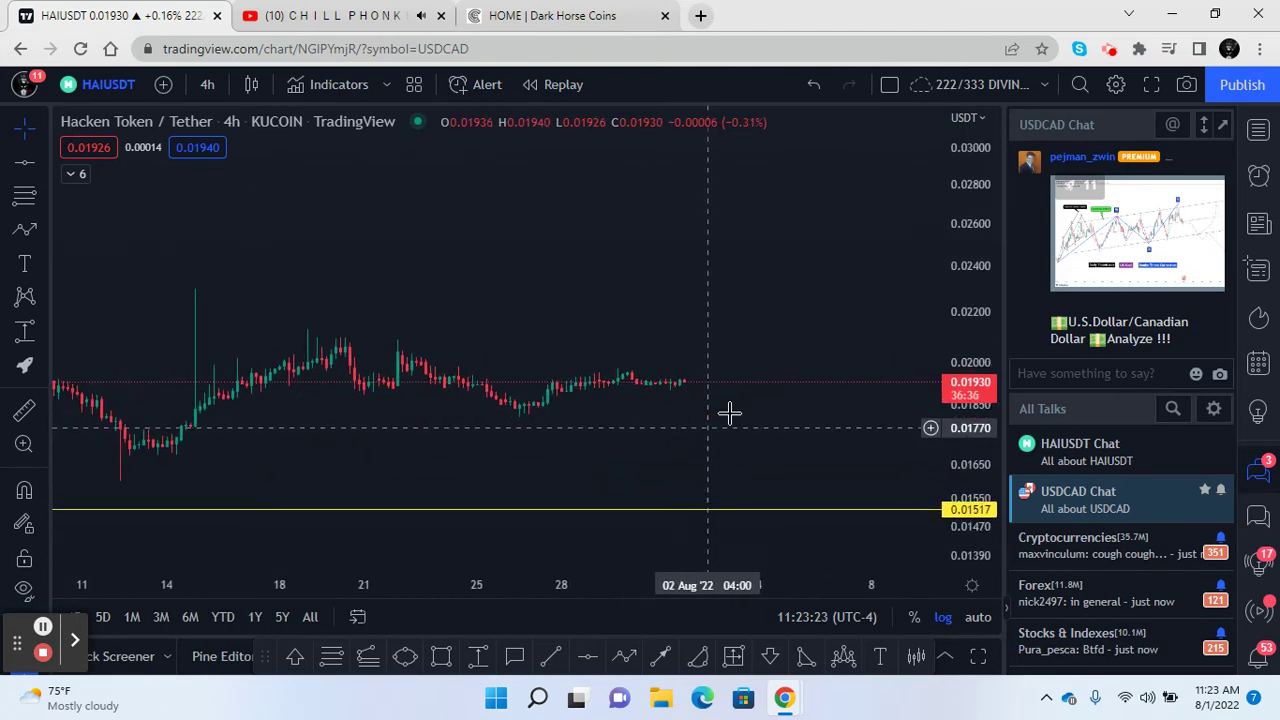
pyautogui.moveTo(960, 457); pyautogui.dragTo(882, 38)
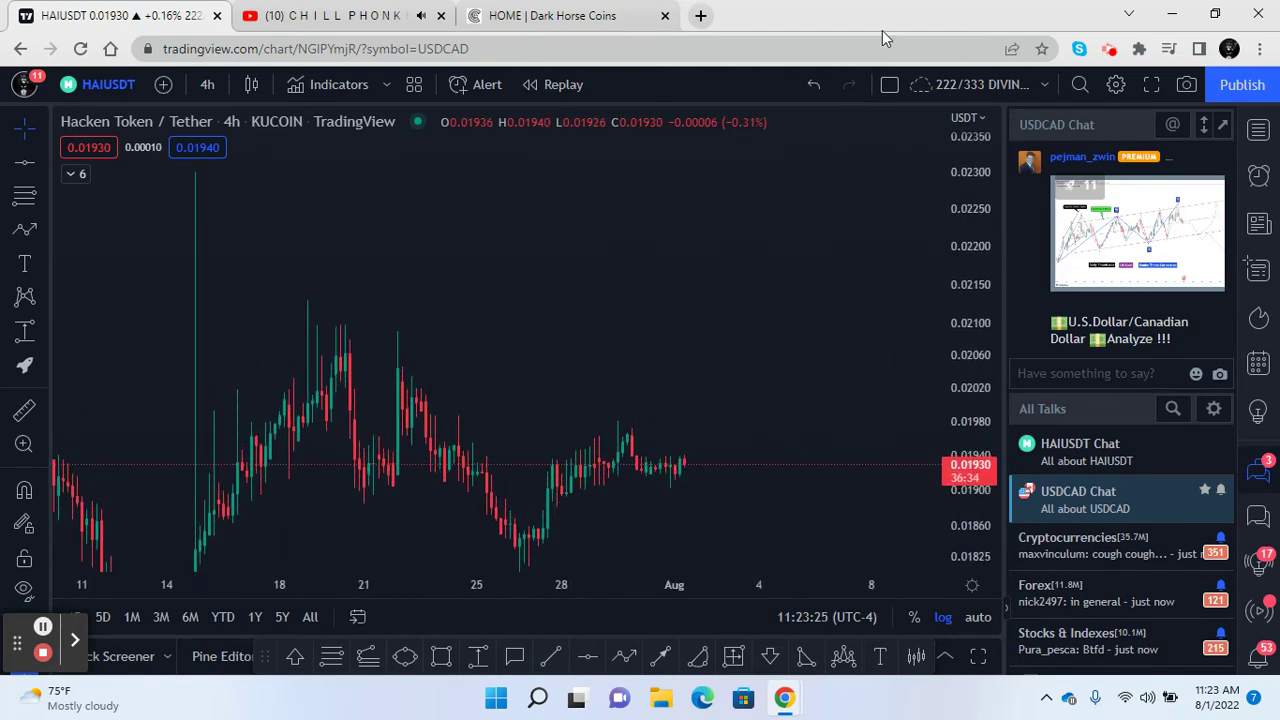
pyautogui.moveTo(740, 406); pyautogui.dragTo(711, 189)
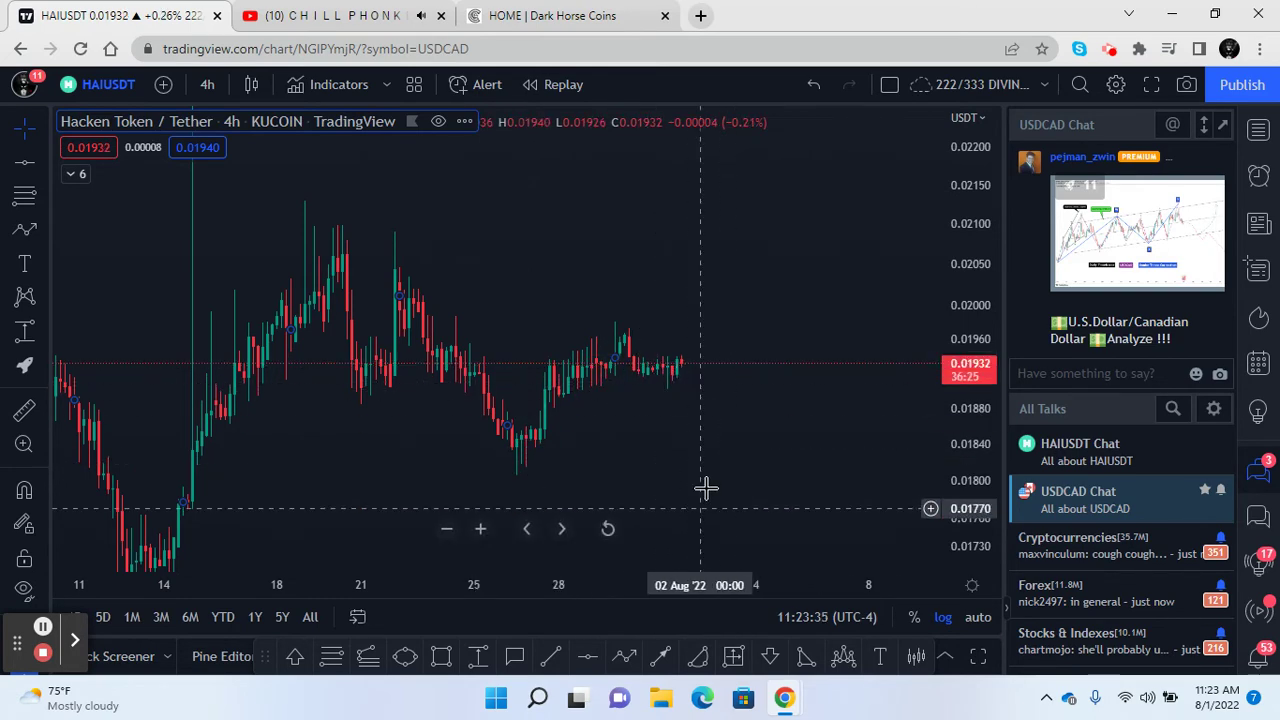
pyautogui.moveTo(758, 583); pyautogui.dragTo(722, 604)
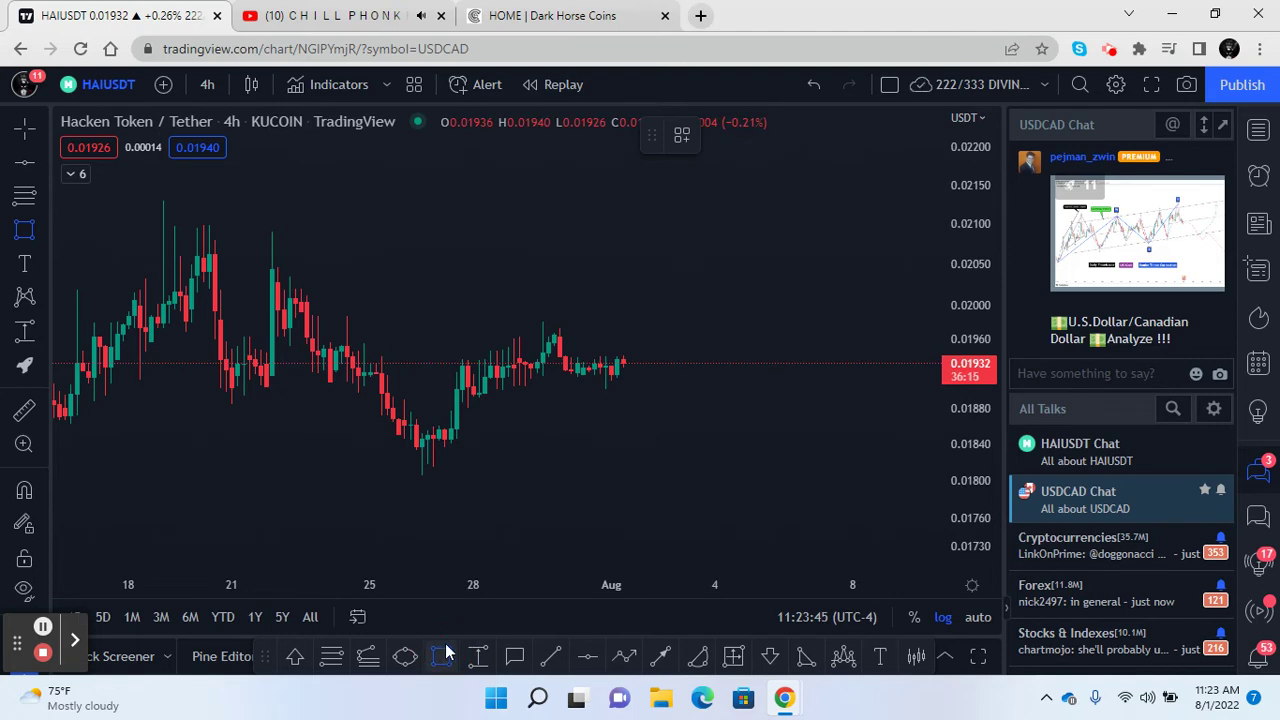
pyautogui.click(737, 479)
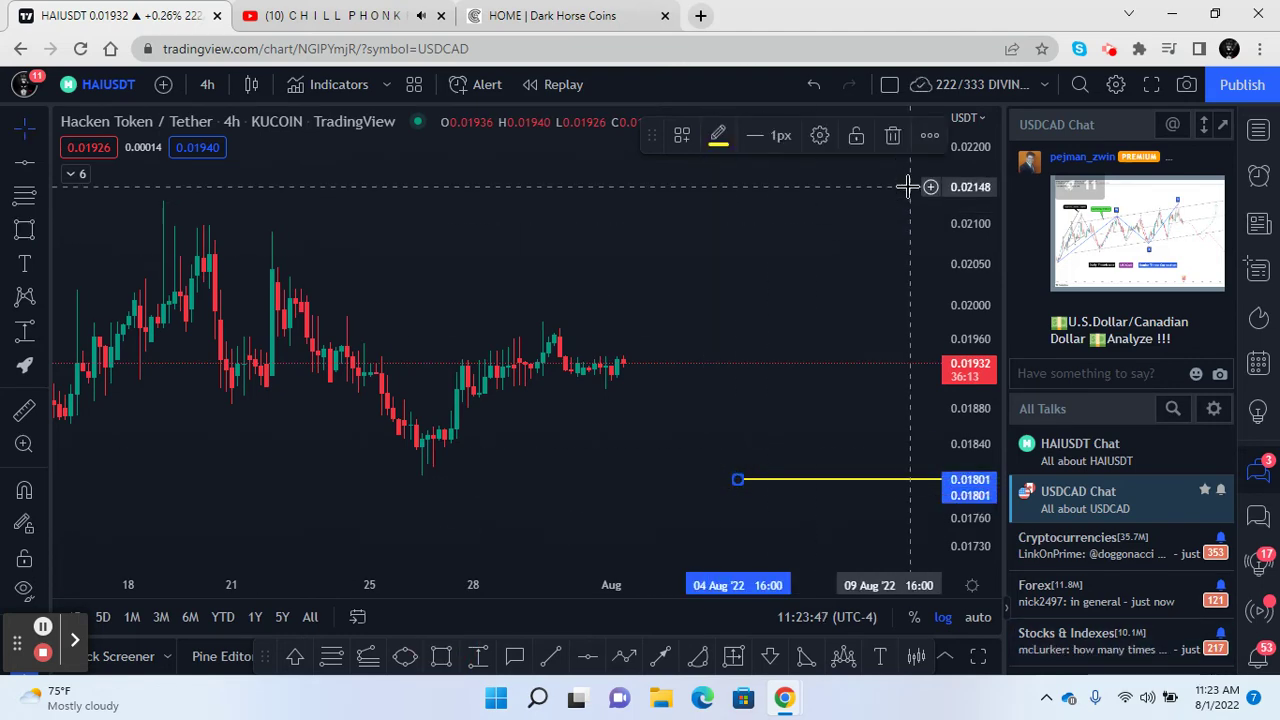
pyautogui.click(893, 135)
# Change the HAIUSDT chart to the 1-day interval and fit the May–August candles in view
pyautogui.scroll(-3, 724, 549)
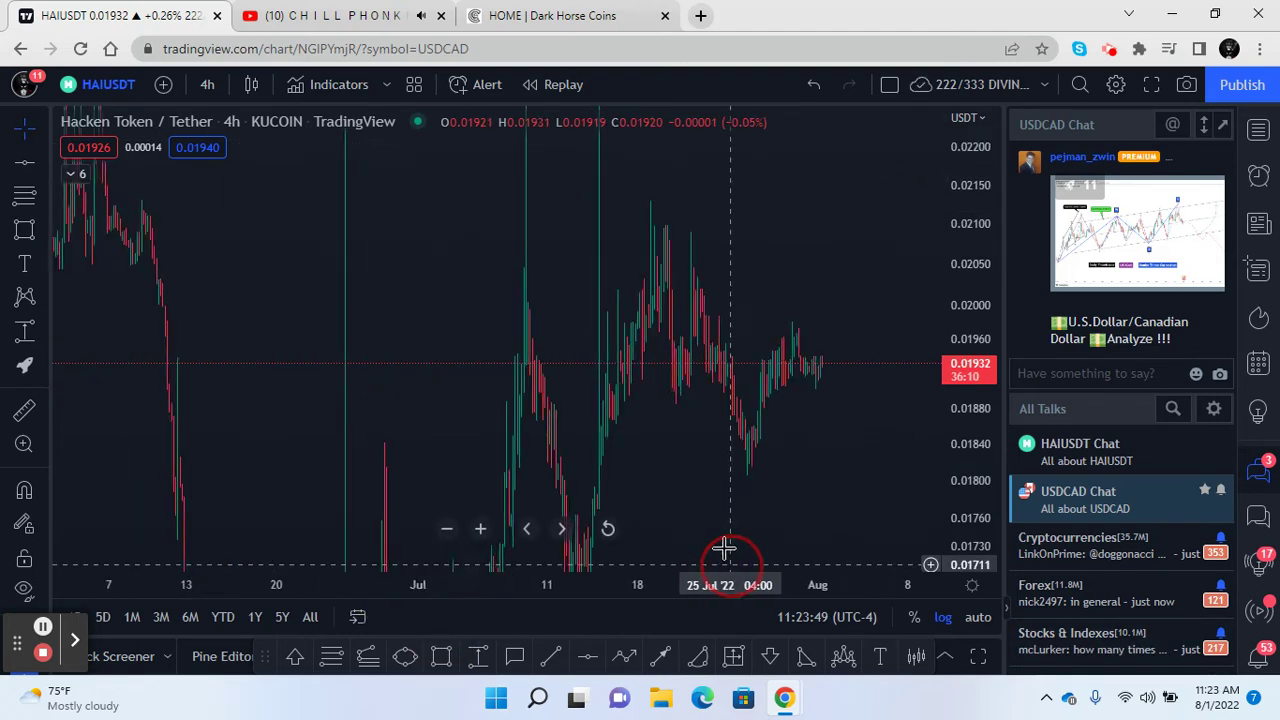
pyautogui.doubleClick(963, 543)
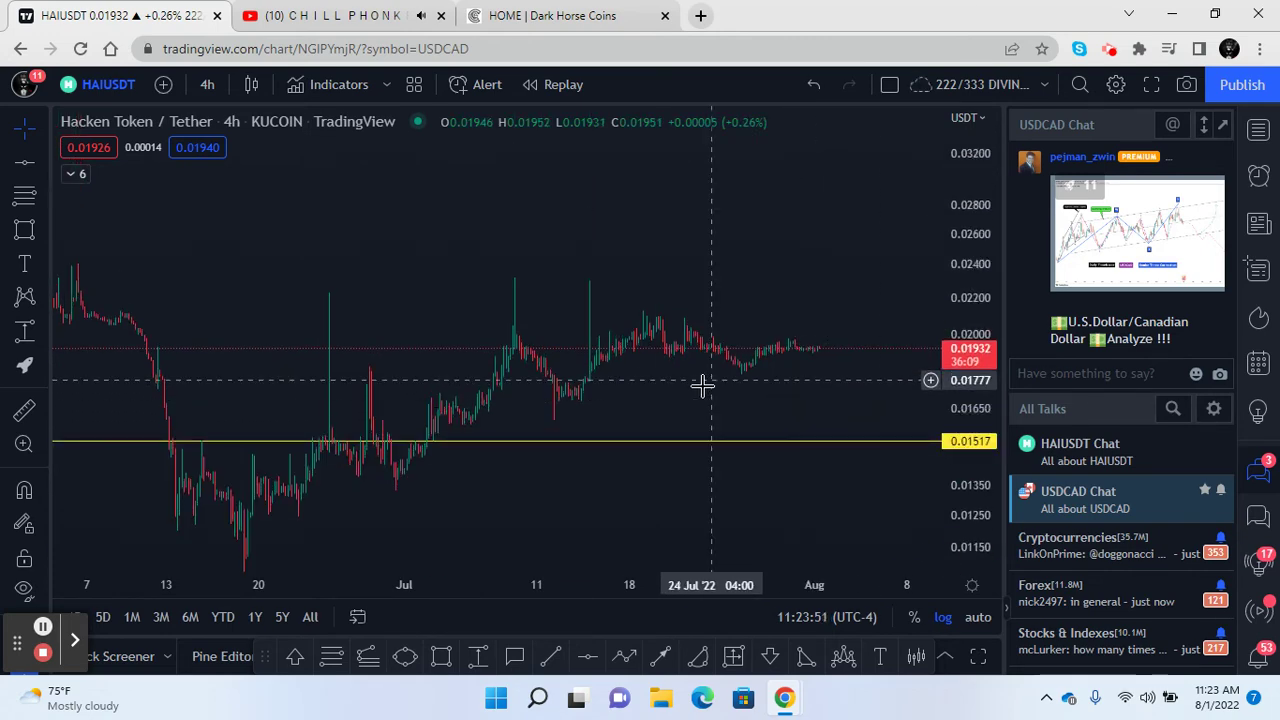
pyautogui.click(207, 84)
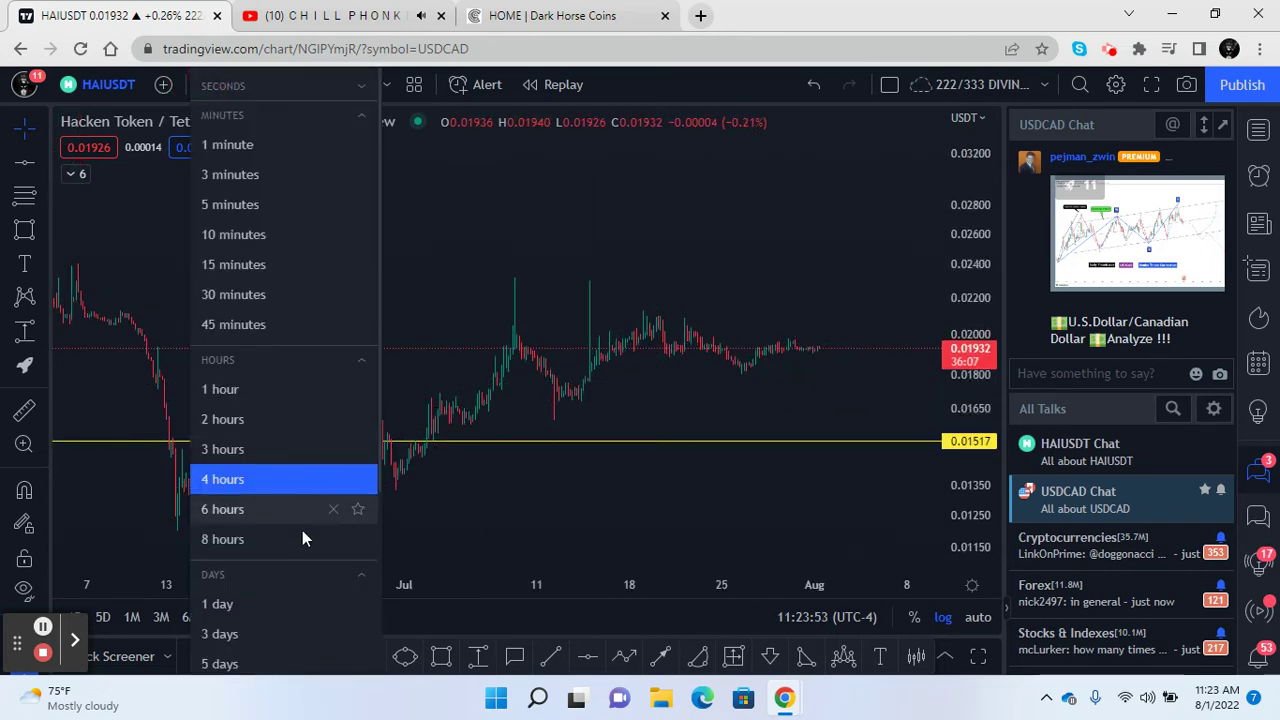
pyautogui.click(220, 603)
pyautogui.moveTo(980, 202); pyautogui.dragTo(969, 488)
pyautogui.moveTo(815, 590); pyautogui.dragTo(656, 606)
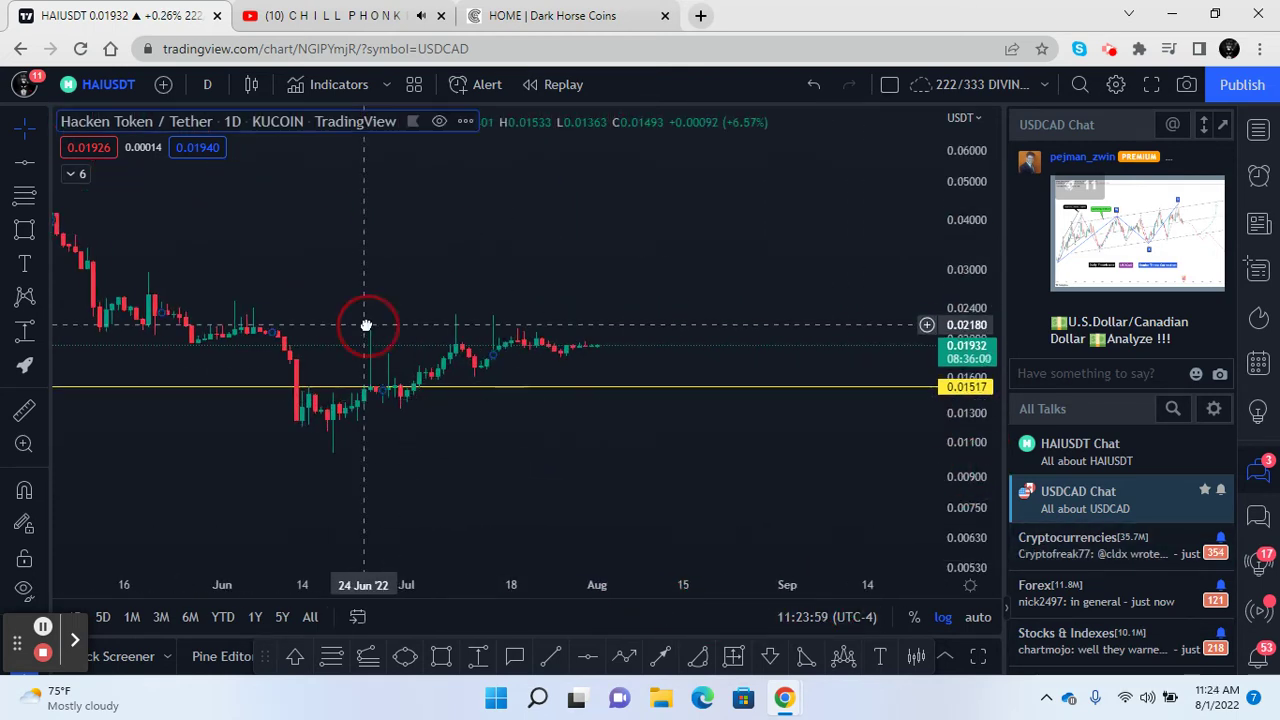
# Draw a yellow rectangle zone at HAIUSDT's mid-July pullback low, from about 0.0170 to 0.0176 and extending forward in time
pyautogui.click(455, 328)
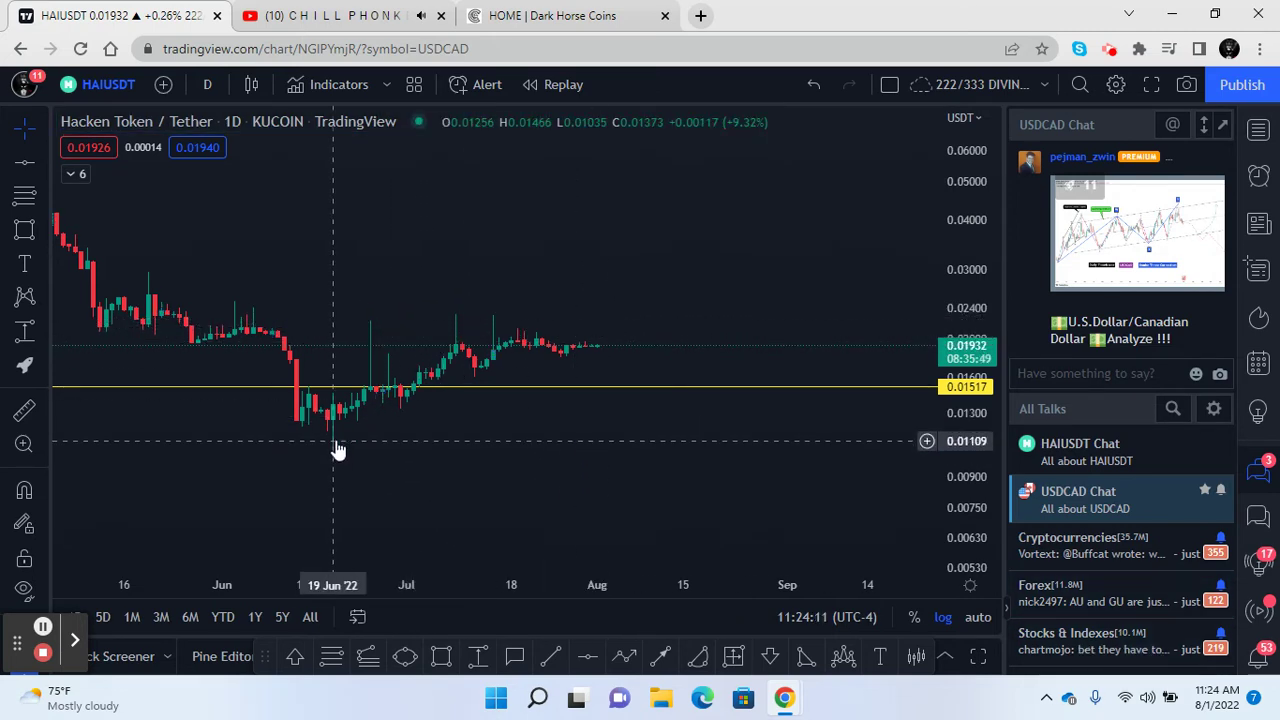
pyautogui.moveTo(540, 436); pyautogui.dragTo(640, 445)
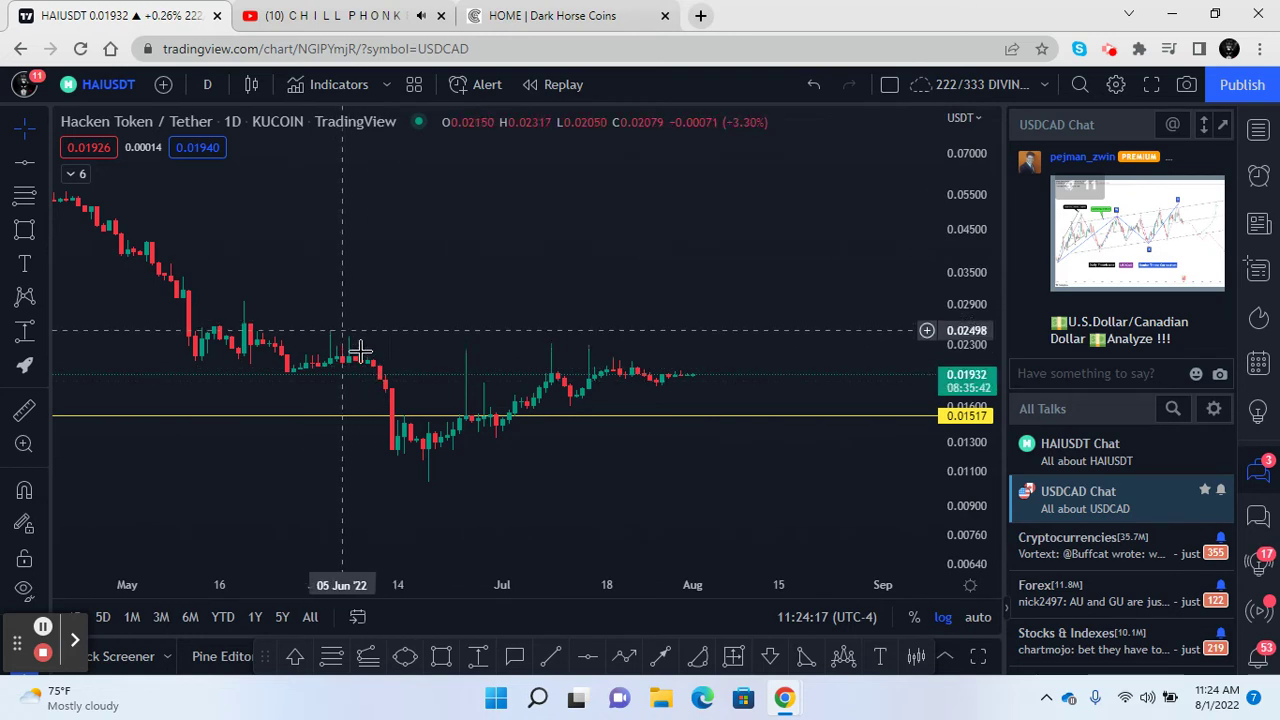
pyautogui.moveTo(520, 368); pyautogui.dragTo(412, 372)
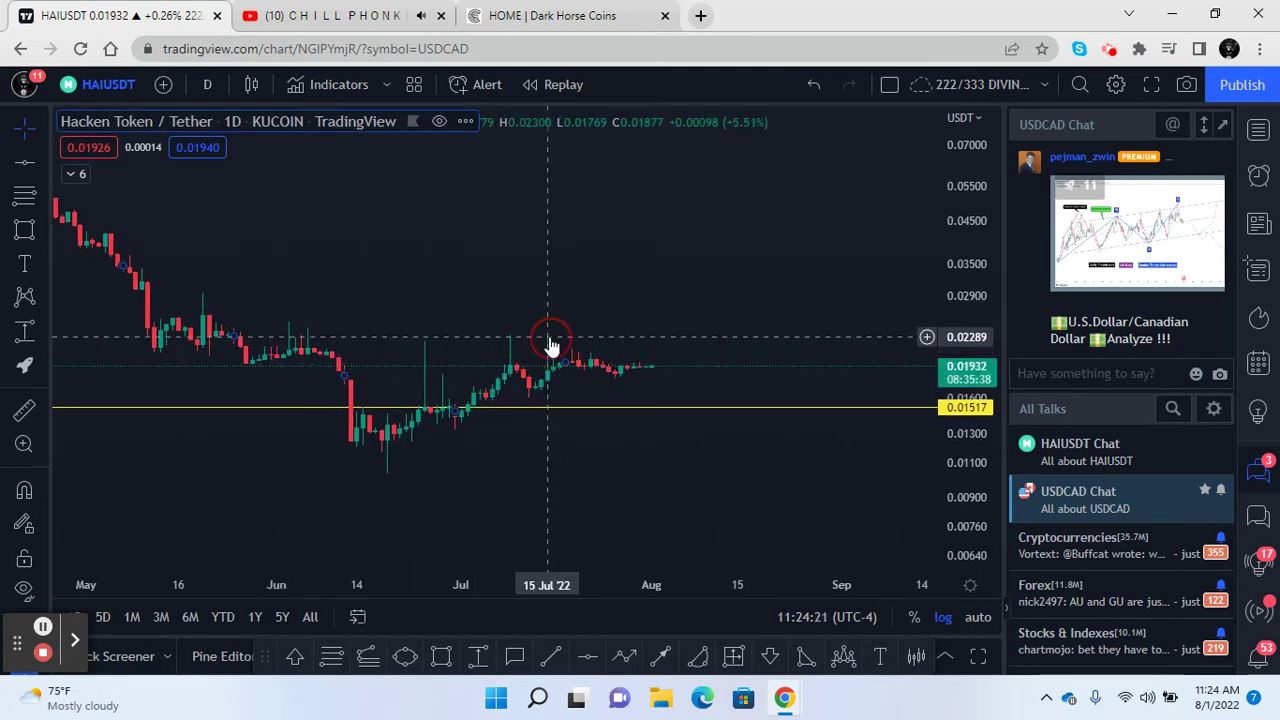
pyautogui.moveTo(648, 466); pyautogui.dragTo(594, 466)
pyautogui.moveTo(957, 543)
pyautogui.mouseDown()
pyautogui.moveTo(954, 323)
pyautogui.moveTo(954, 334)
pyautogui.mouseUp()
pyautogui.moveTo(742, 418)
pyautogui.mouseDown()
pyautogui.moveTo(826, 391)
pyautogui.moveTo(840, 306)
pyautogui.mouseUp()
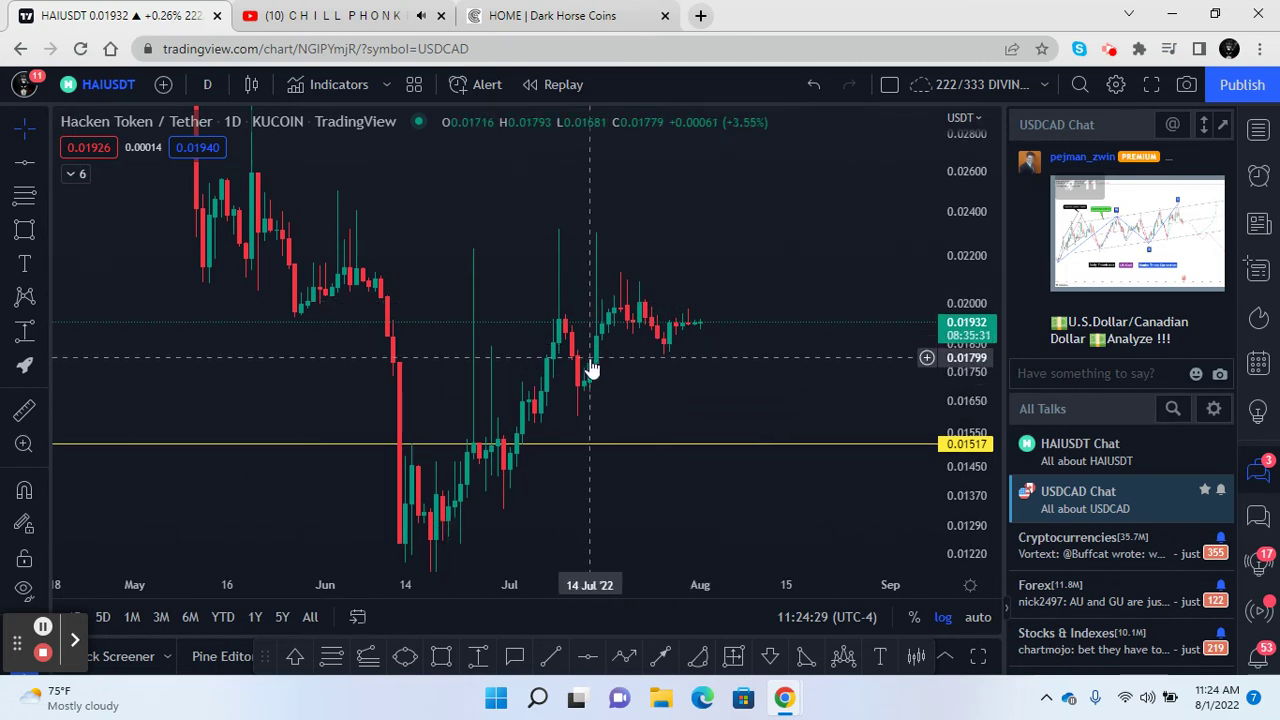
pyautogui.click(441, 656)
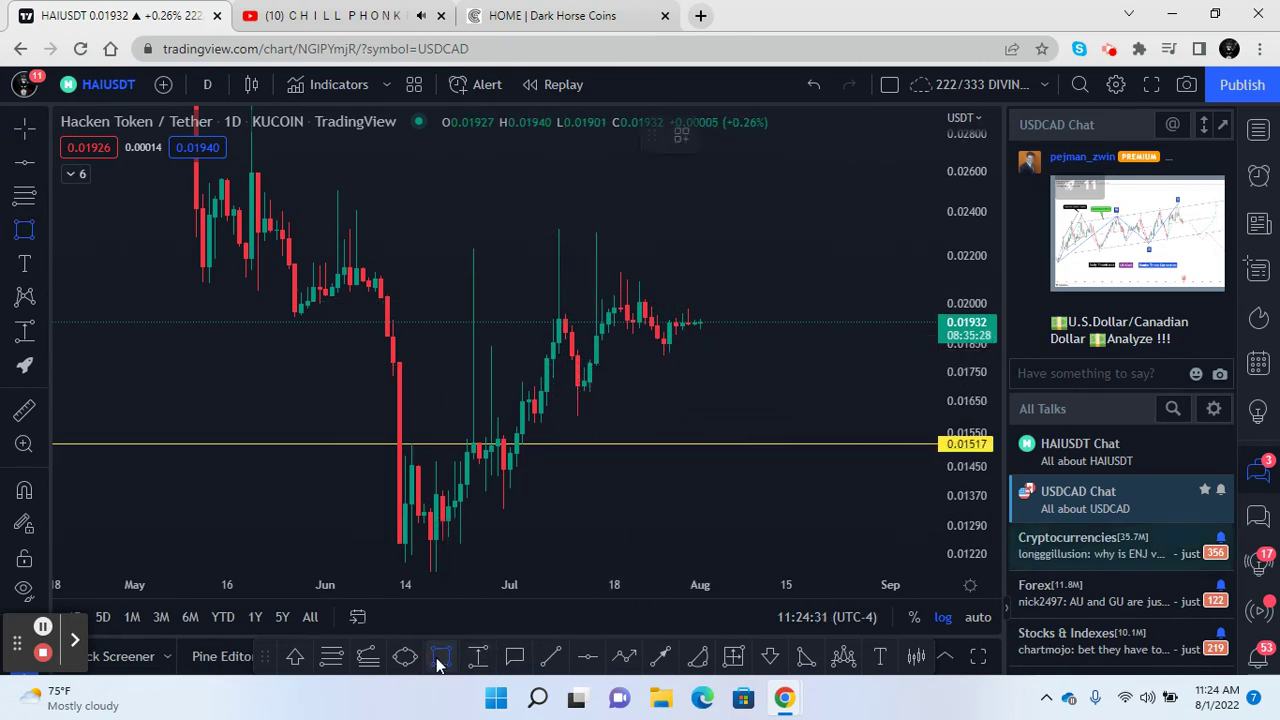
pyautogui.click(558, 388)
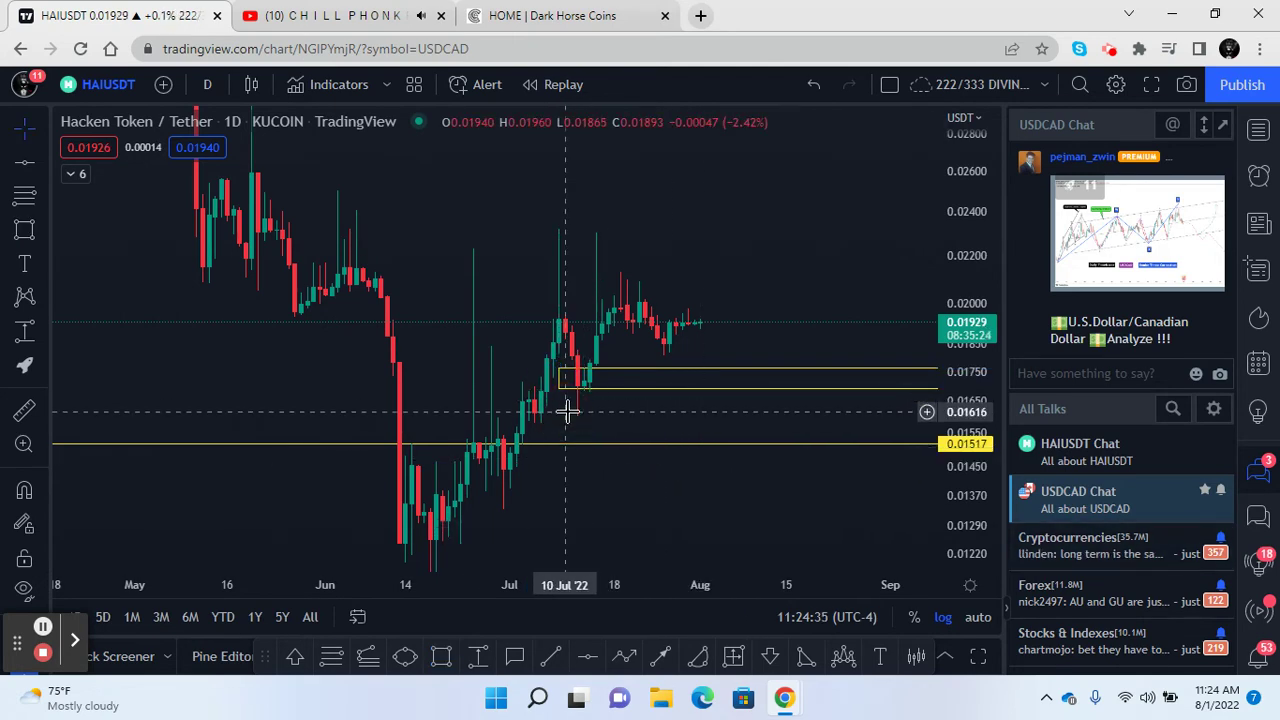
# Draw a second yellow rectangle zone around HAIUSDT's mid-June lows, from about 0.0105 to 0.0135
pyautogui.moveTo(586, 523); pyautogui.dragTo(703, 294)
pyautogui.moveTo(986, 333); pyautogui.dragTo(941, 546)
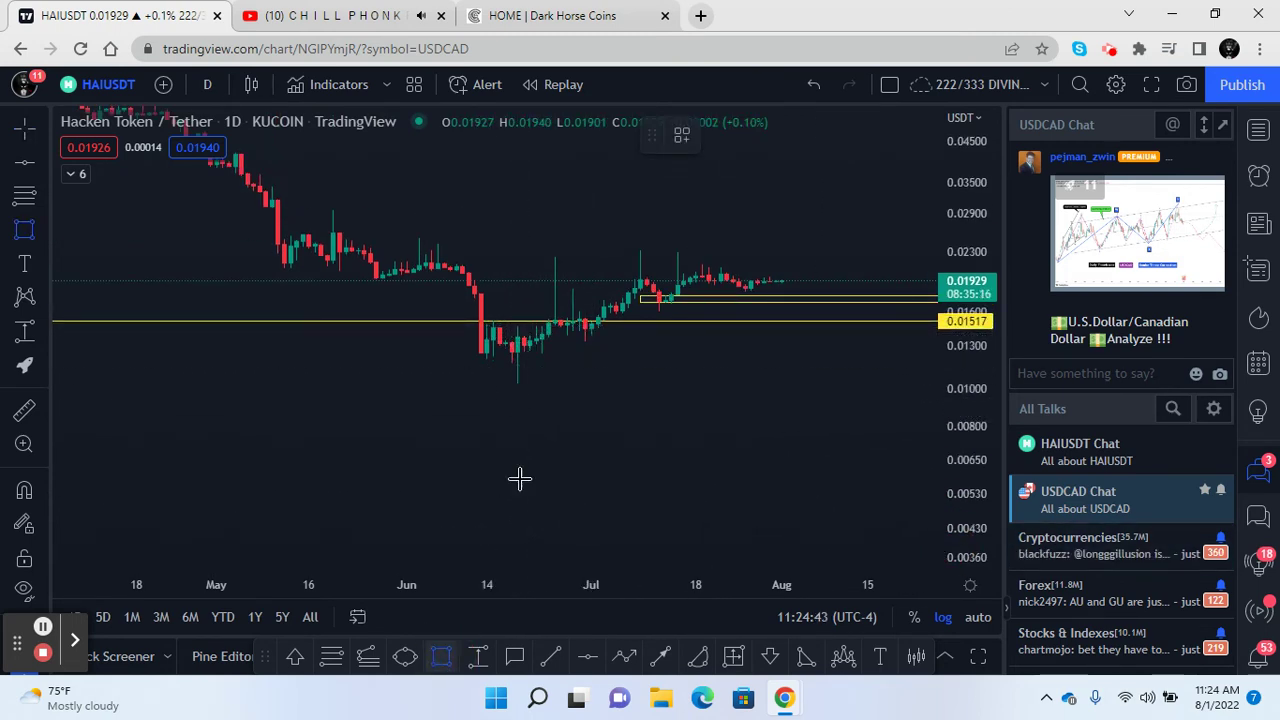
pyautogui.click(497, 377)
pyautogui.moveTo(653, 364)
pyautogui.mouseDown()
pyautogui.moveTo(701, 251)
pyautogui.moveTo(554, 403)
pyautogui.mouseUp()
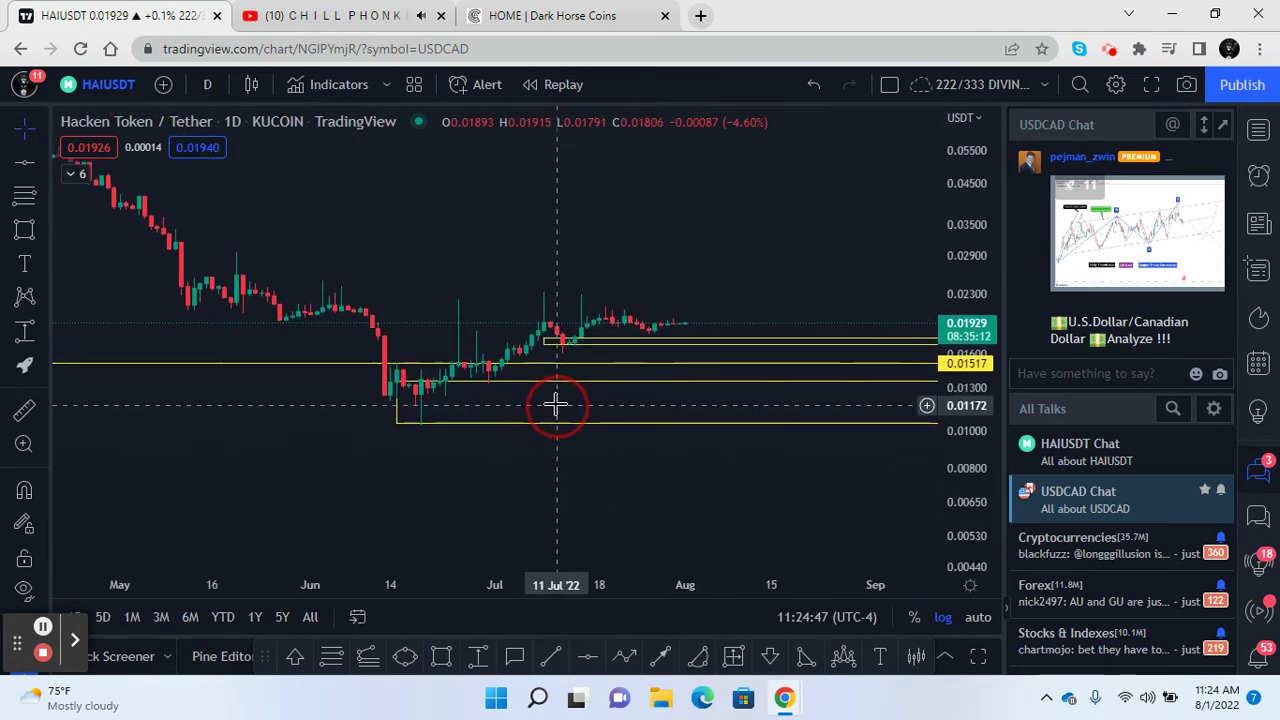
# Delete the yellow horizontal line at 0.01517 from the HAIUSDT chart
pyautogui.click(548, 372)
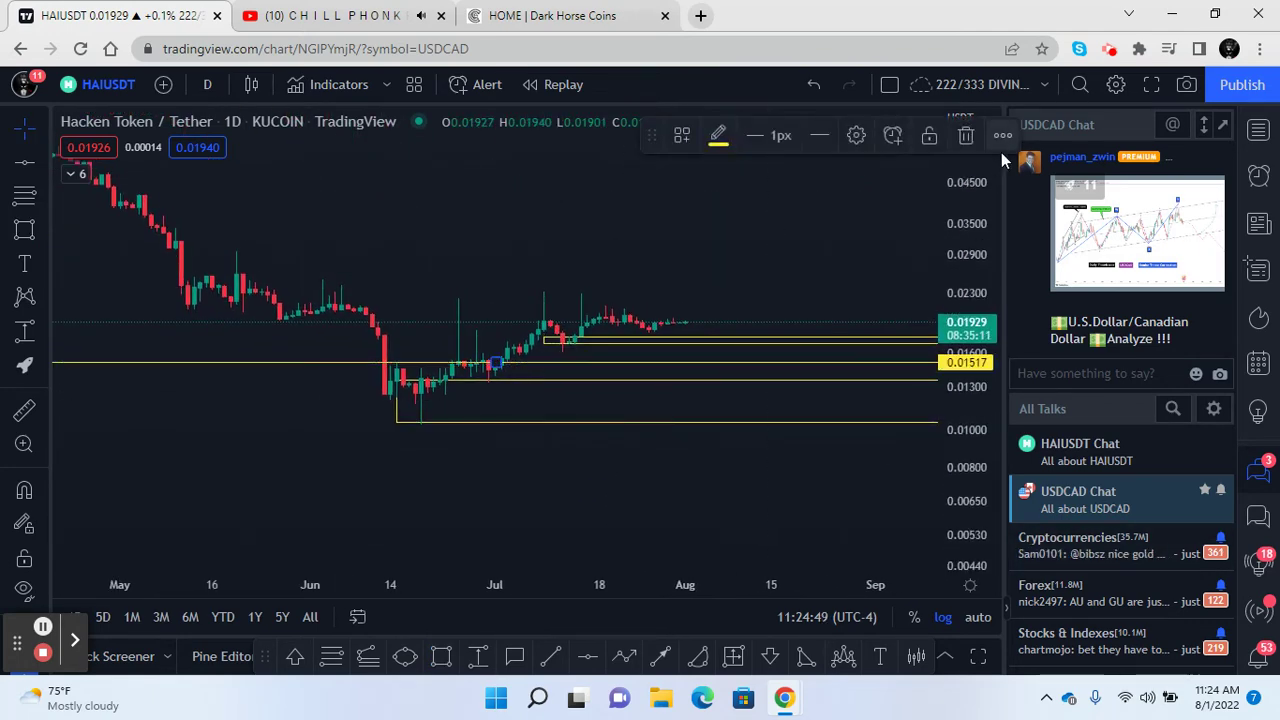
pyautogui.click(966, 137)
pyautogui.hscroll(-5, 849, 549)
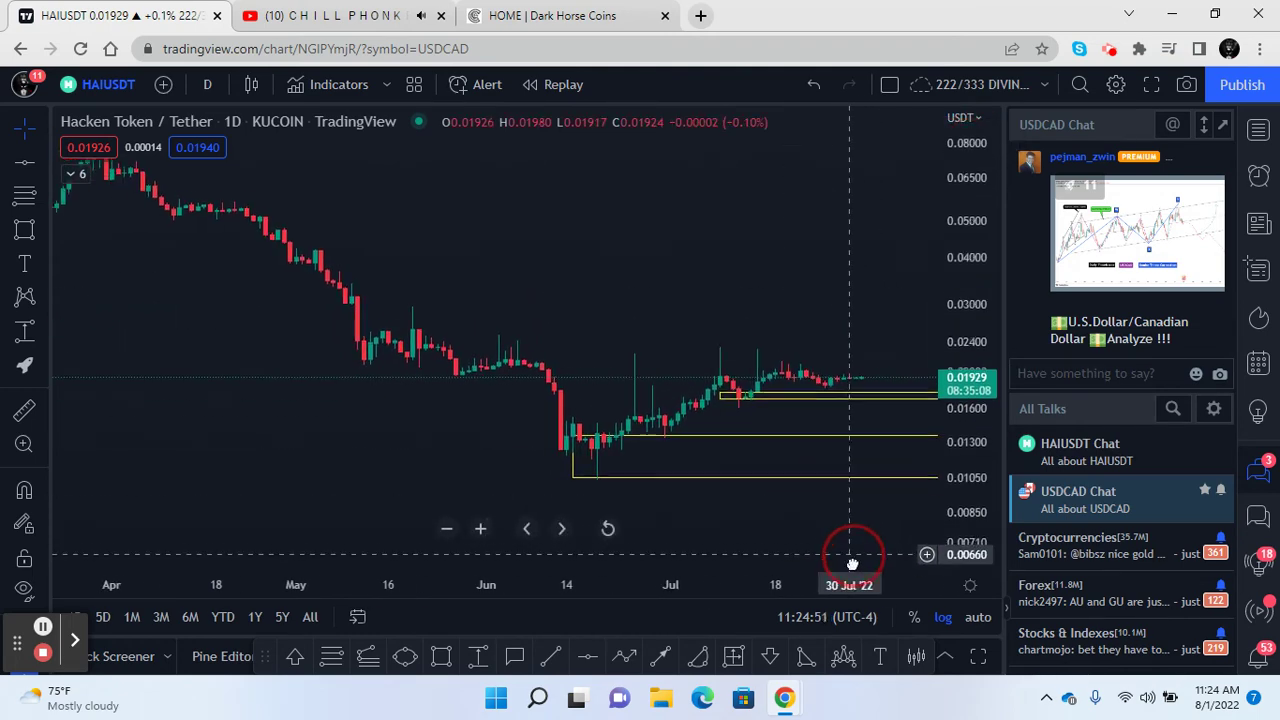
# Switch the chart to the BlackBull NAS100 symbol and draw a rectangle zone over the late-July pullback from about 12,050 to 12,308
pyautogui.click(108, 85)
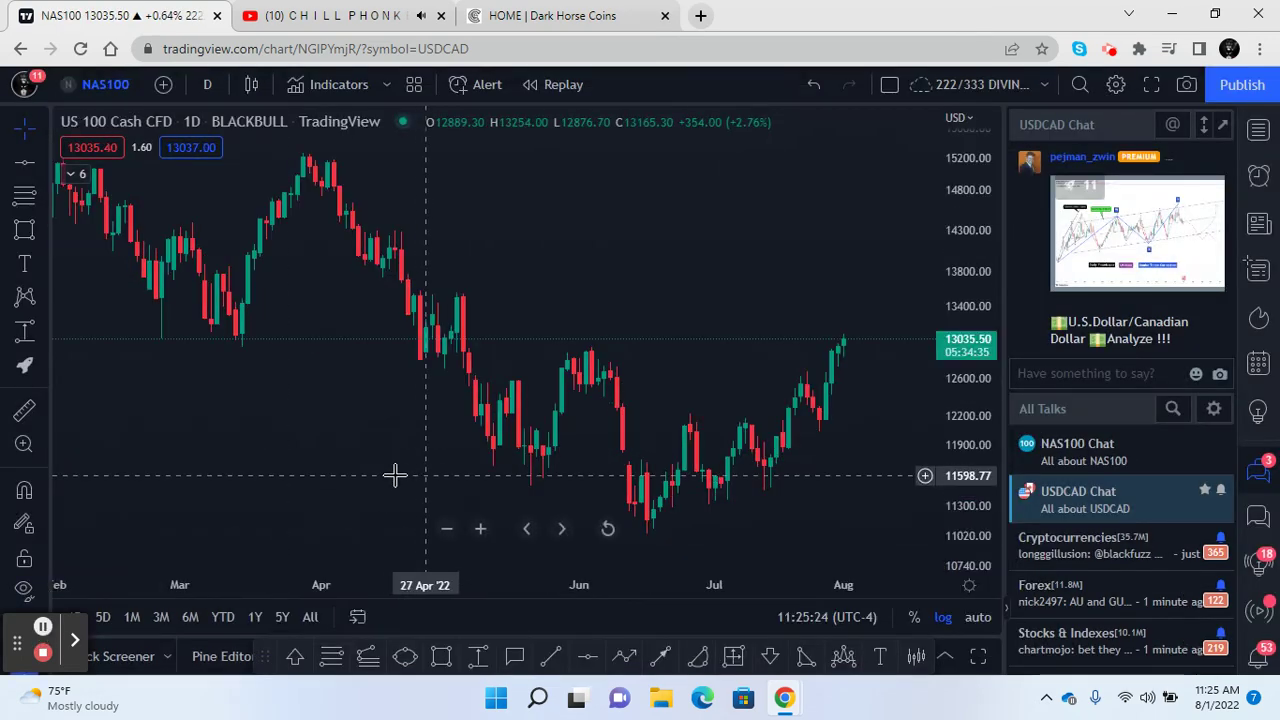
pyautogui.moveTo(394, 471); pyautogui.dragTo(97, 474)
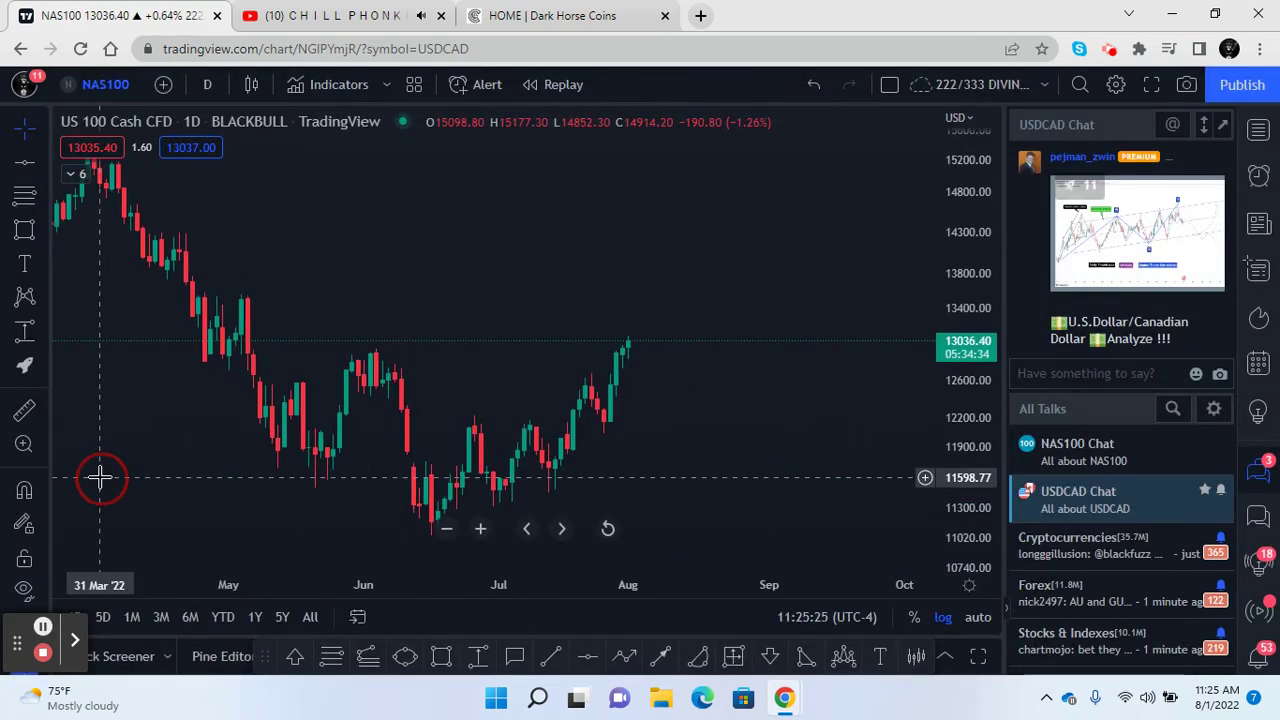
pyautogui.moveTo(966, 250); pyautogui.dragTo(967, 323)
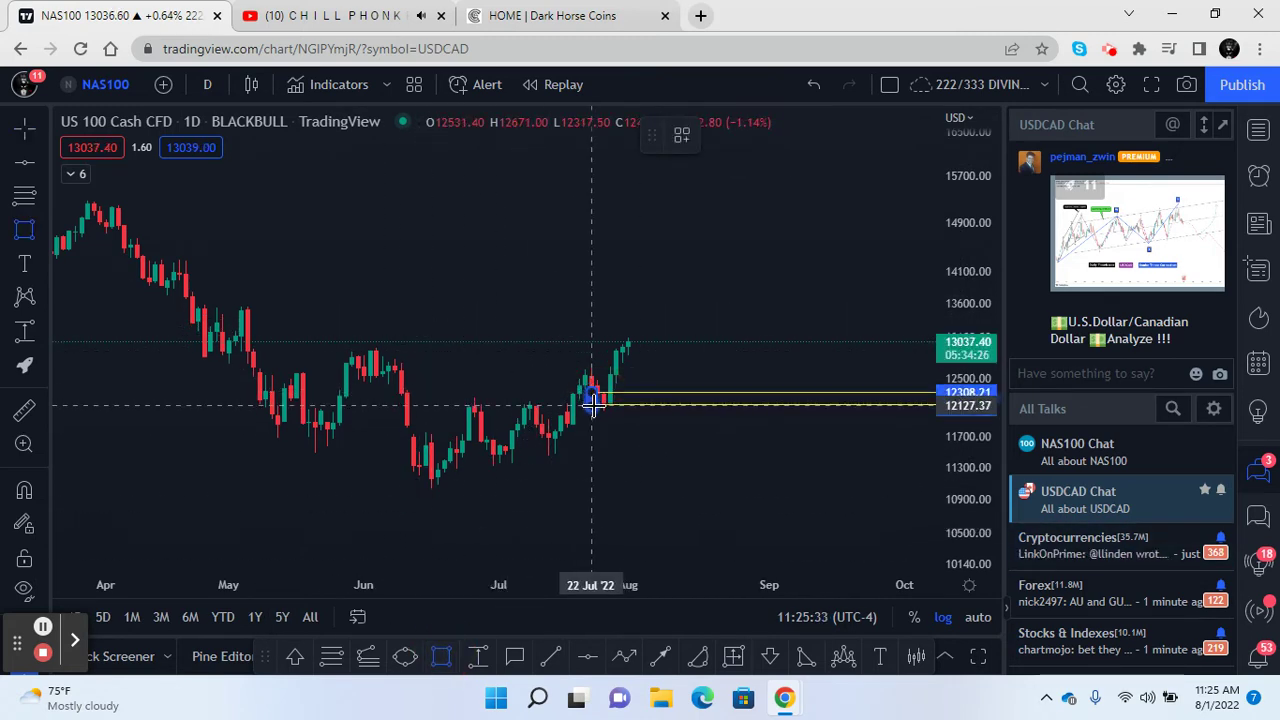
pyautogui.moveTo(623, 466); pyautogui.dragTo(562, 469)
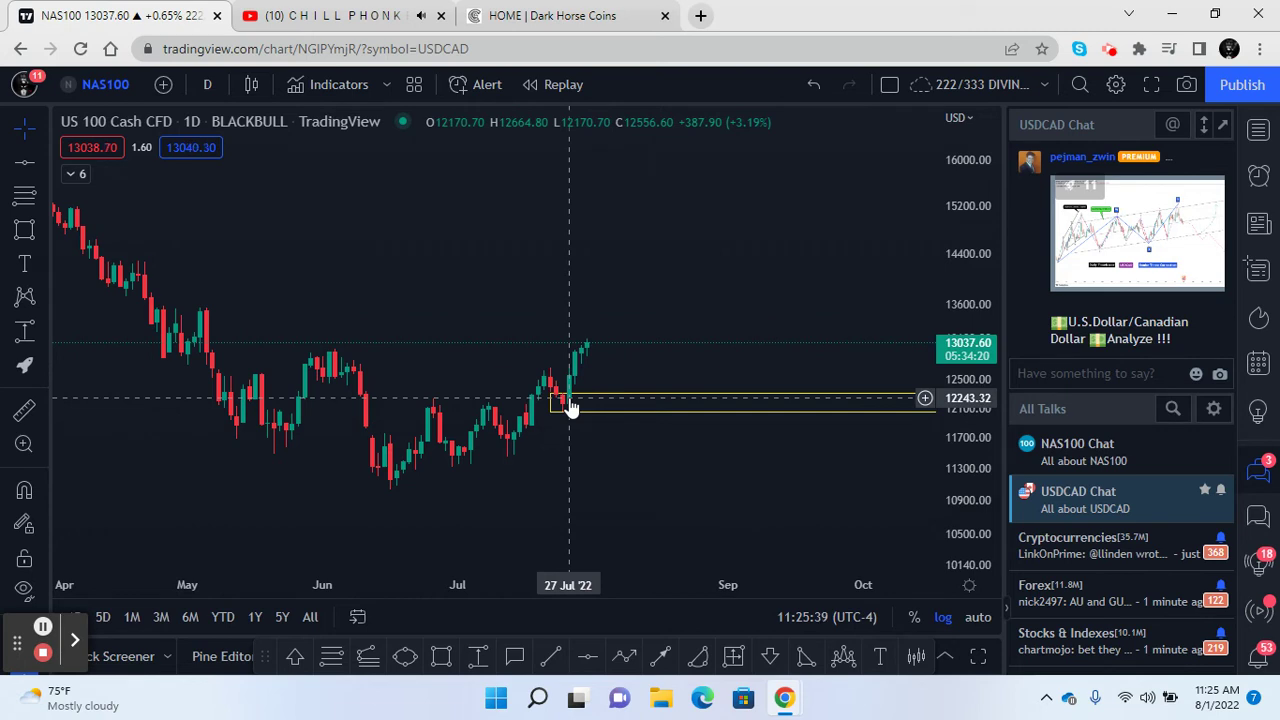
pyautogui.moveTo(572, 430)
pyautogui.mouseDown()
pyautogui.moveTo(443, 471)
pyautogui.moveTo(580, 489)
pyautogui.moveTo(590, 425)
pyautogui.mouseUp()
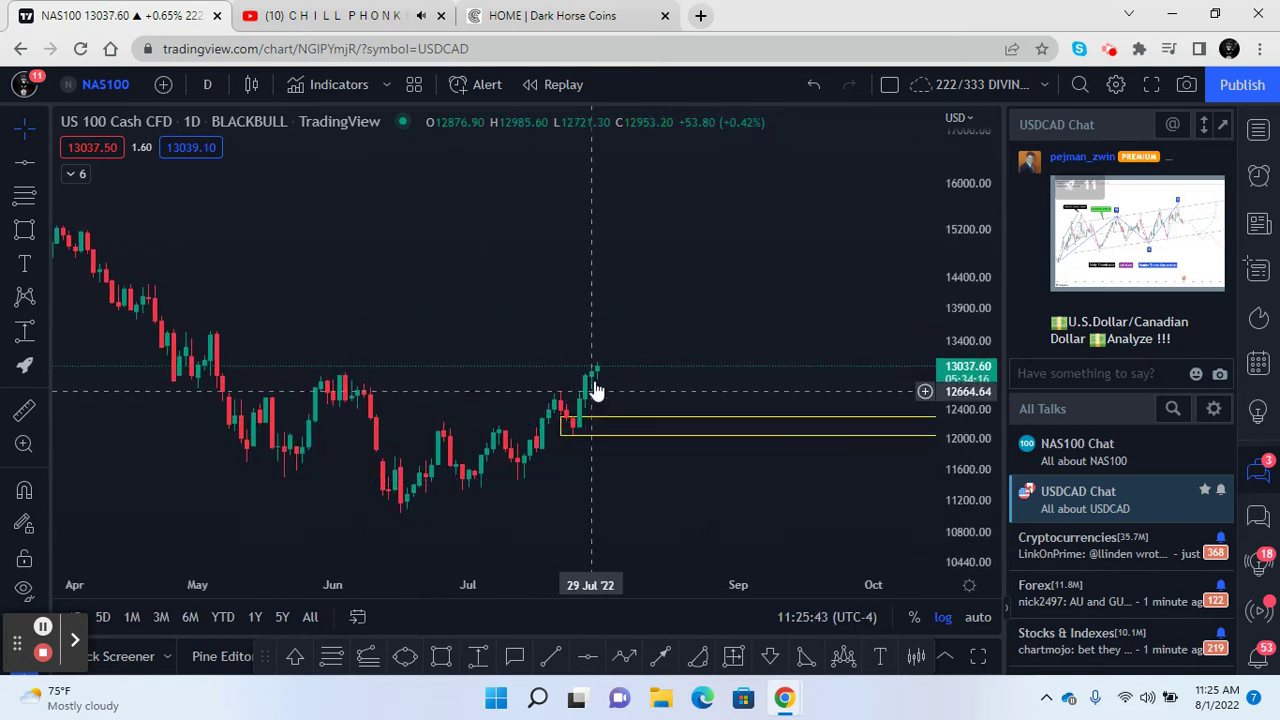
# Draw a rectangle zone over the early-May 2022 NAS100 range, from about 13,566 down to about 12,850
pyautogui.moveTo(723, 366); pyautogui.dragTo(828, 327)
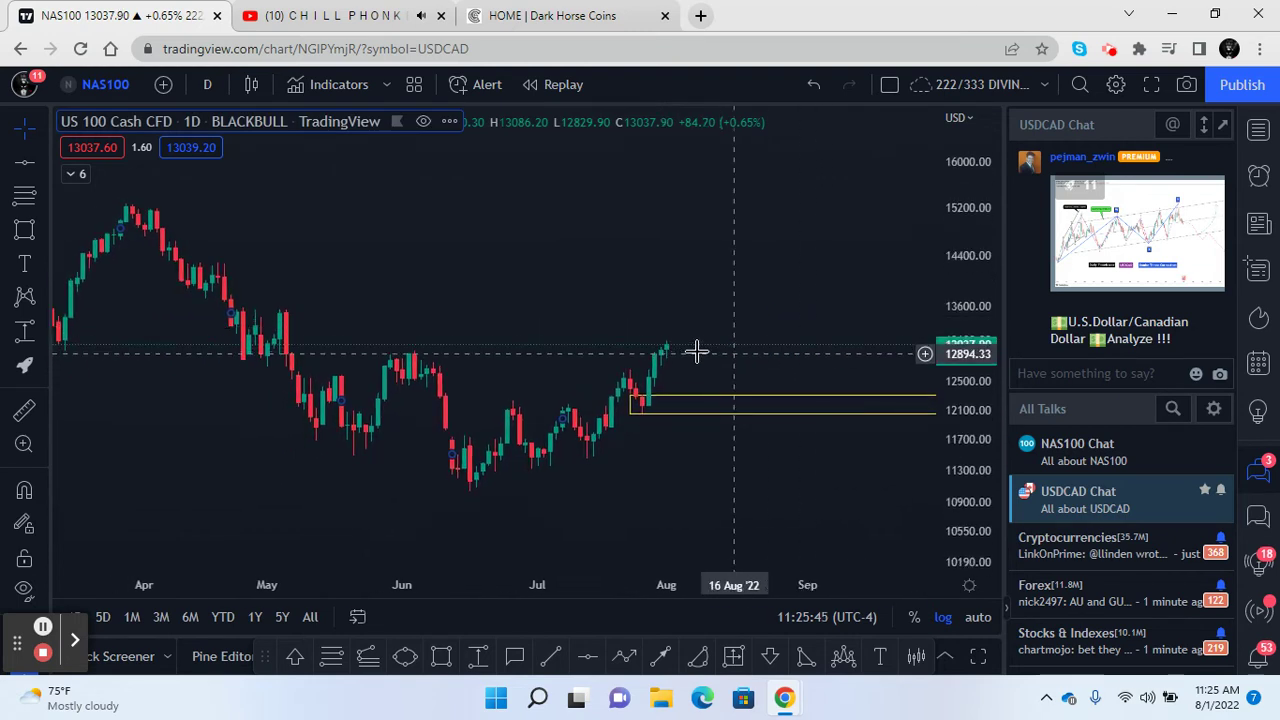
pyautogui.click(441, 656)
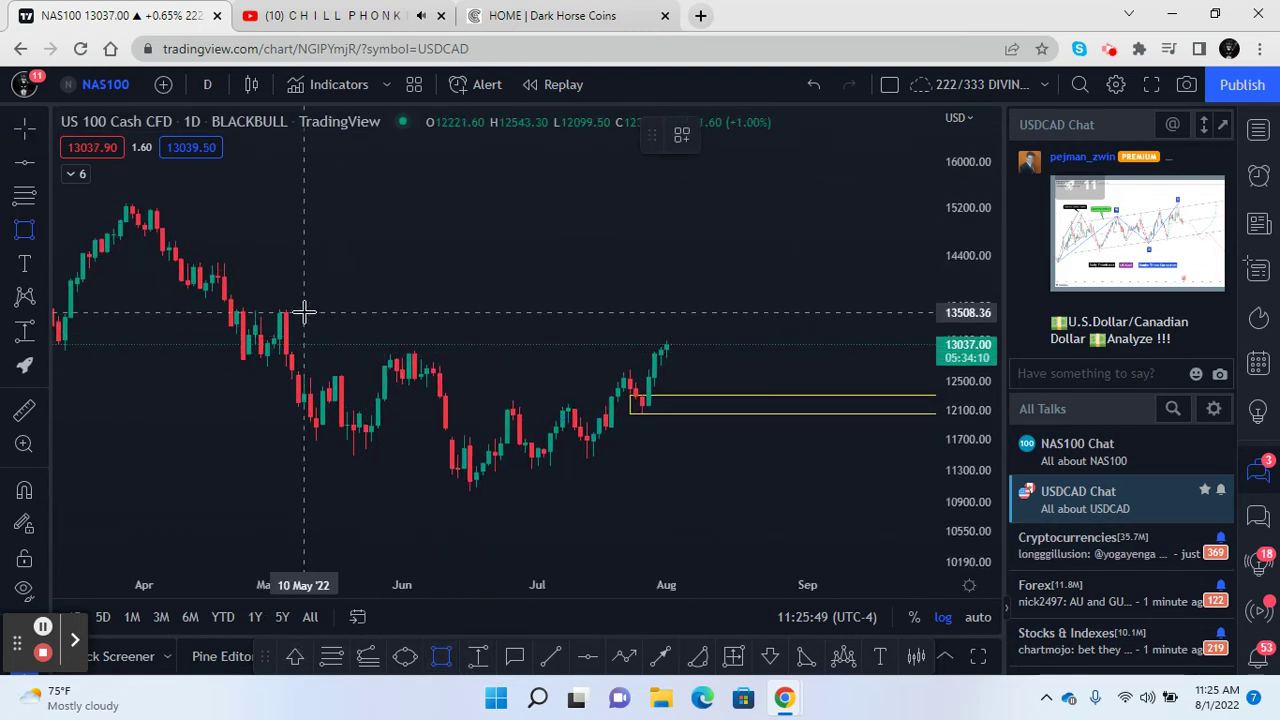
pyautogui.click(262, 308)
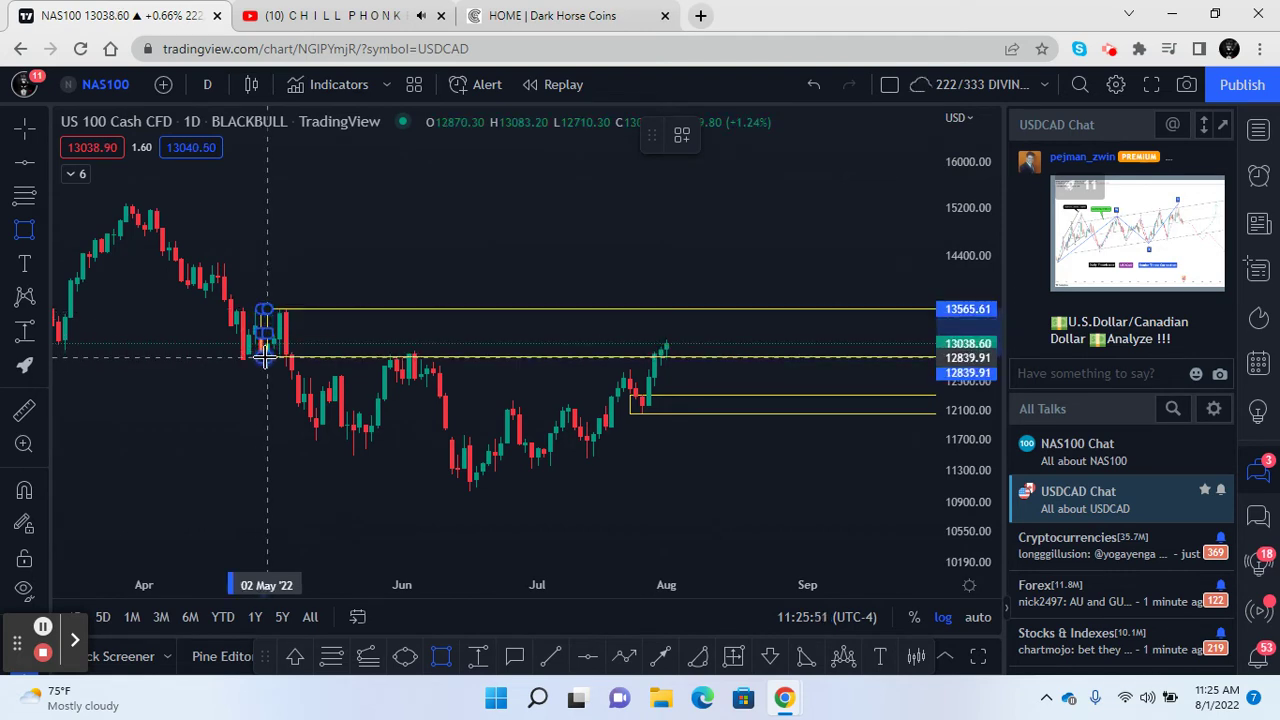
pyautogui.click(265, 357)
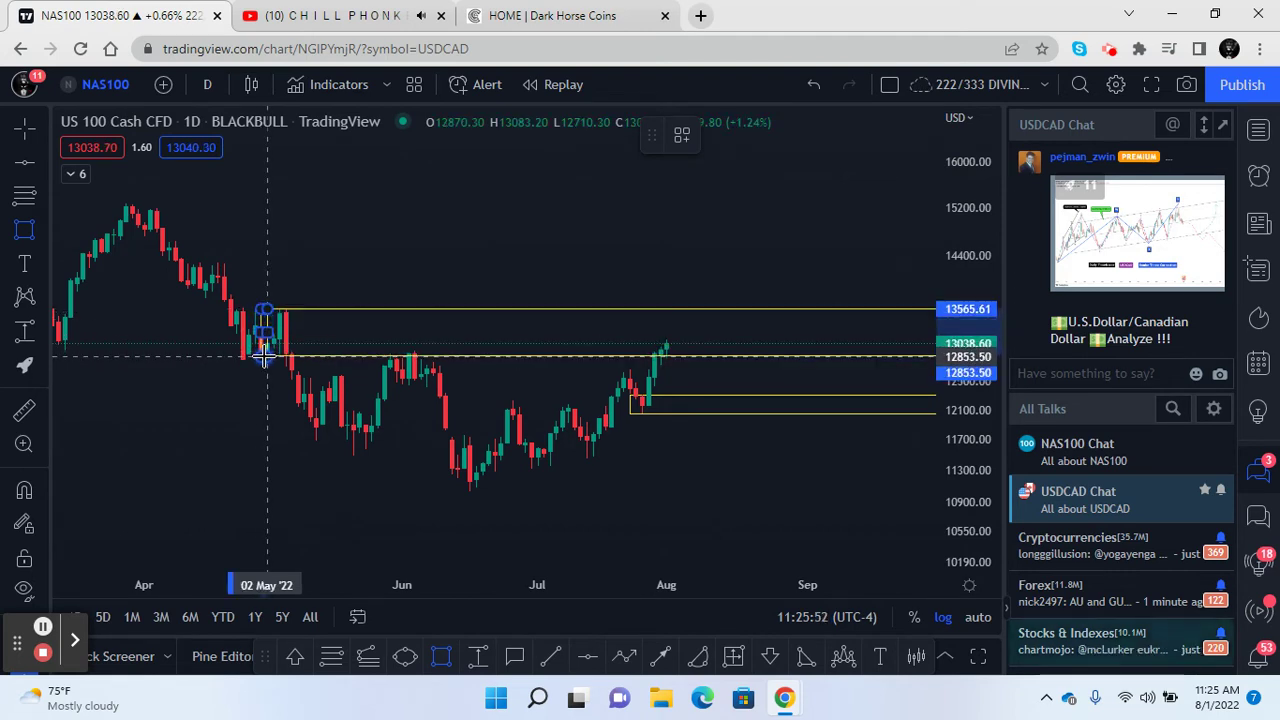
pyautogui.click(406, 512)
pyautogui.click(667, 356)
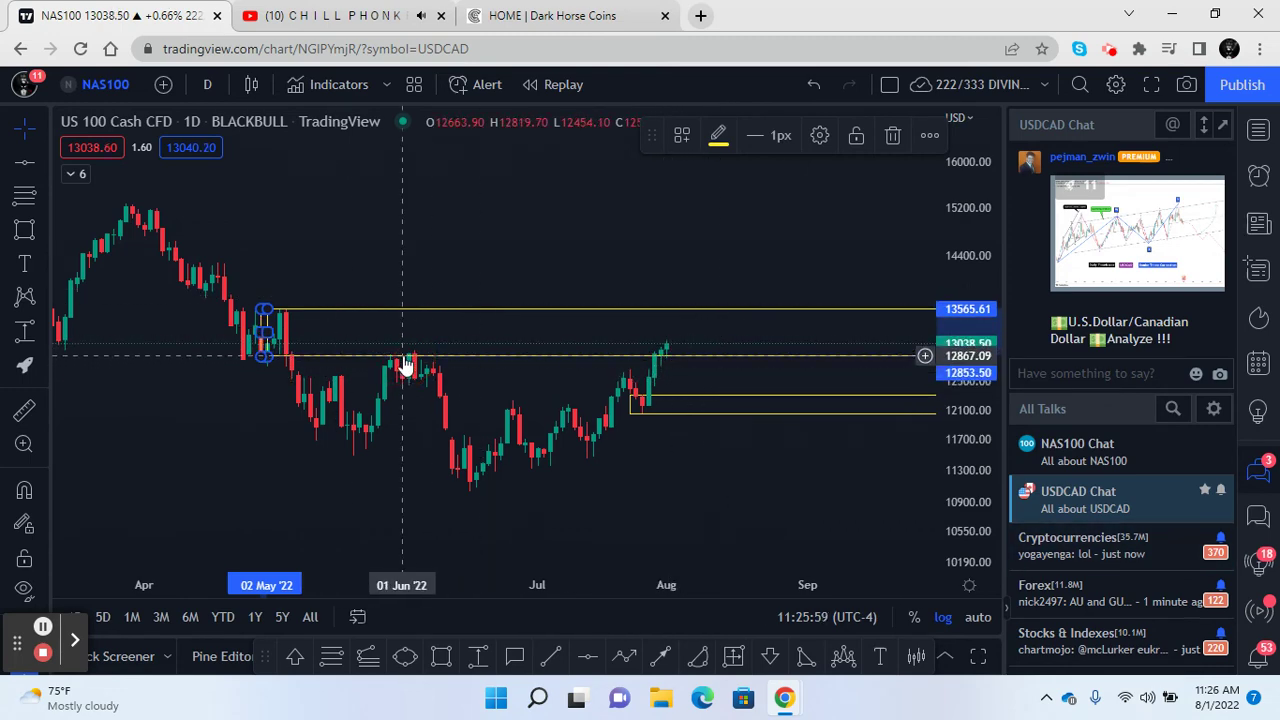
pyautogui.click(286, 341)
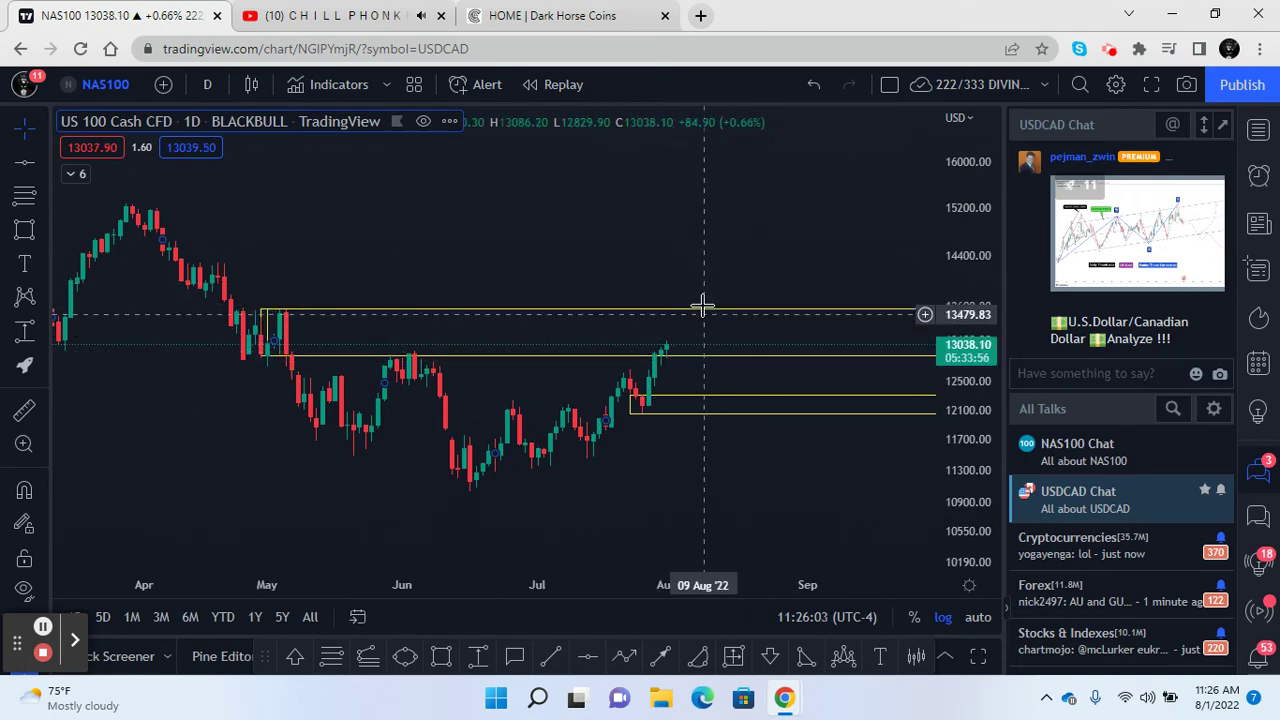
pyautogui.moveTo(617, 462); pyautogui.dragTo(492, 415)
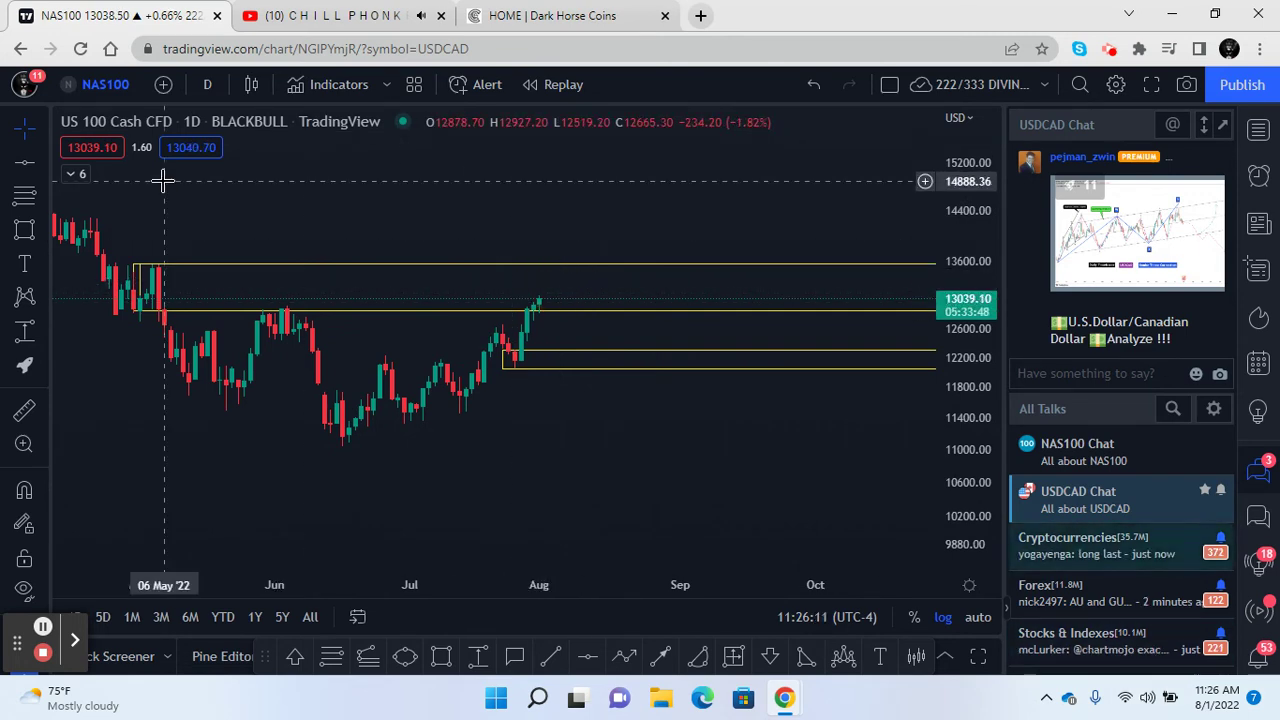
# Switch the chart to the S&P 500 index (SPX from SP) and remove all existing drawings from it
pyautogui.click(128, 82)
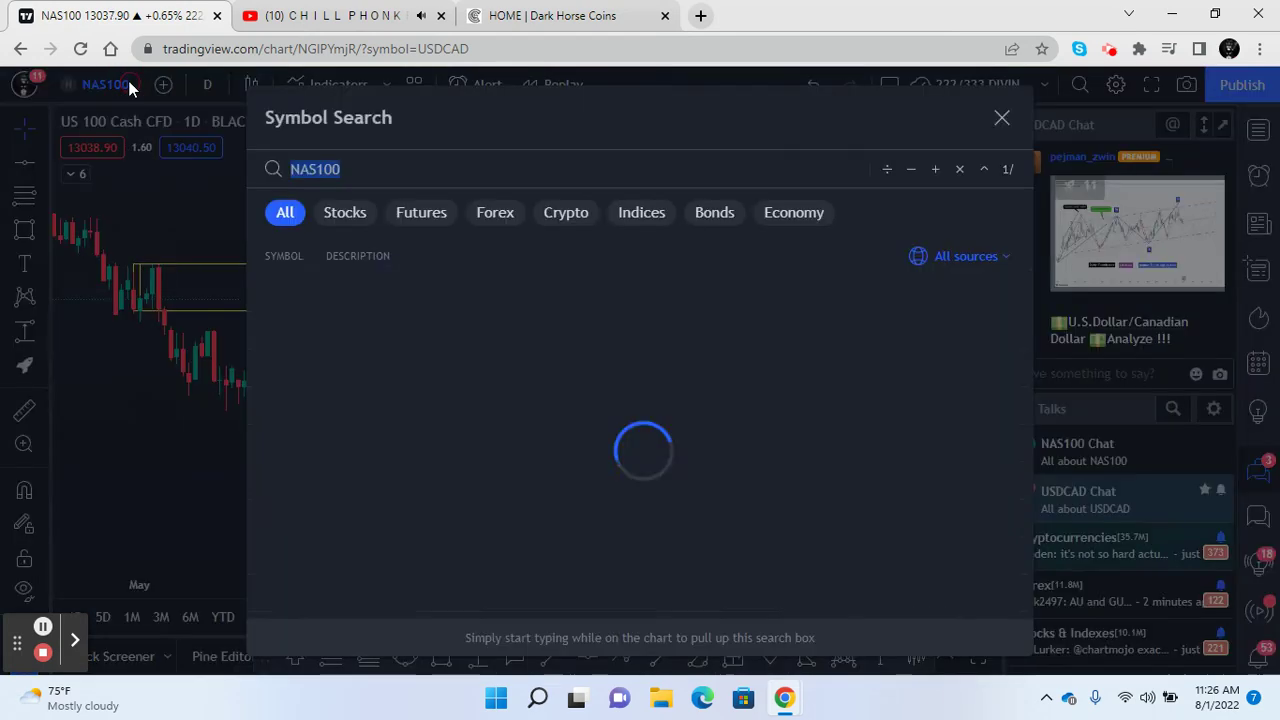
pyautogui.write('SPY')
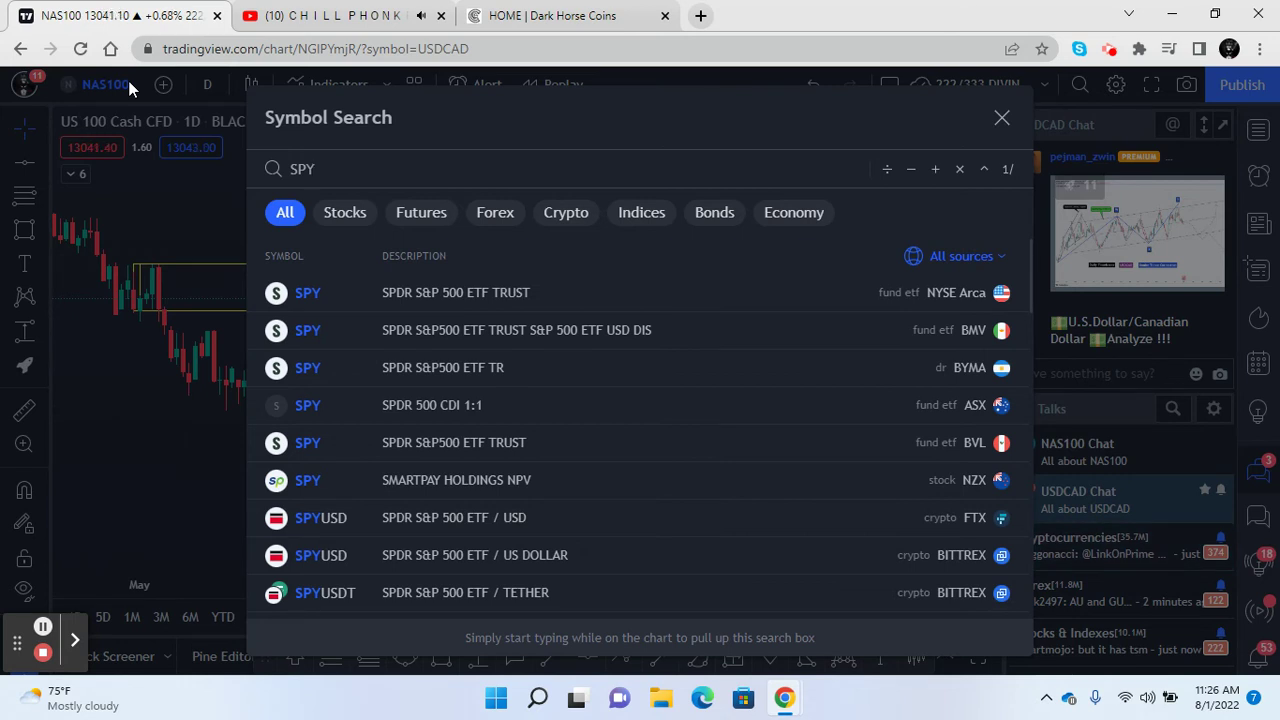
pyautogui.press('BackSpace')
pyautogui.write('X')
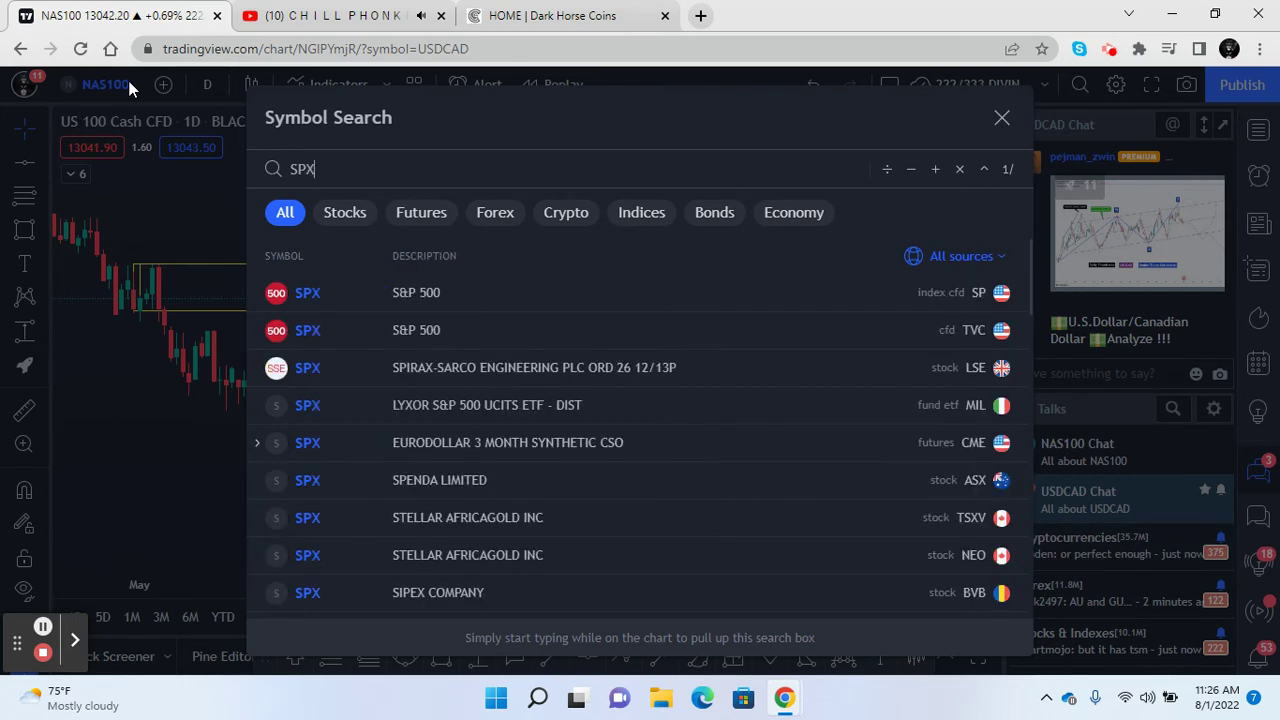
pyautogui.click(341, 293)
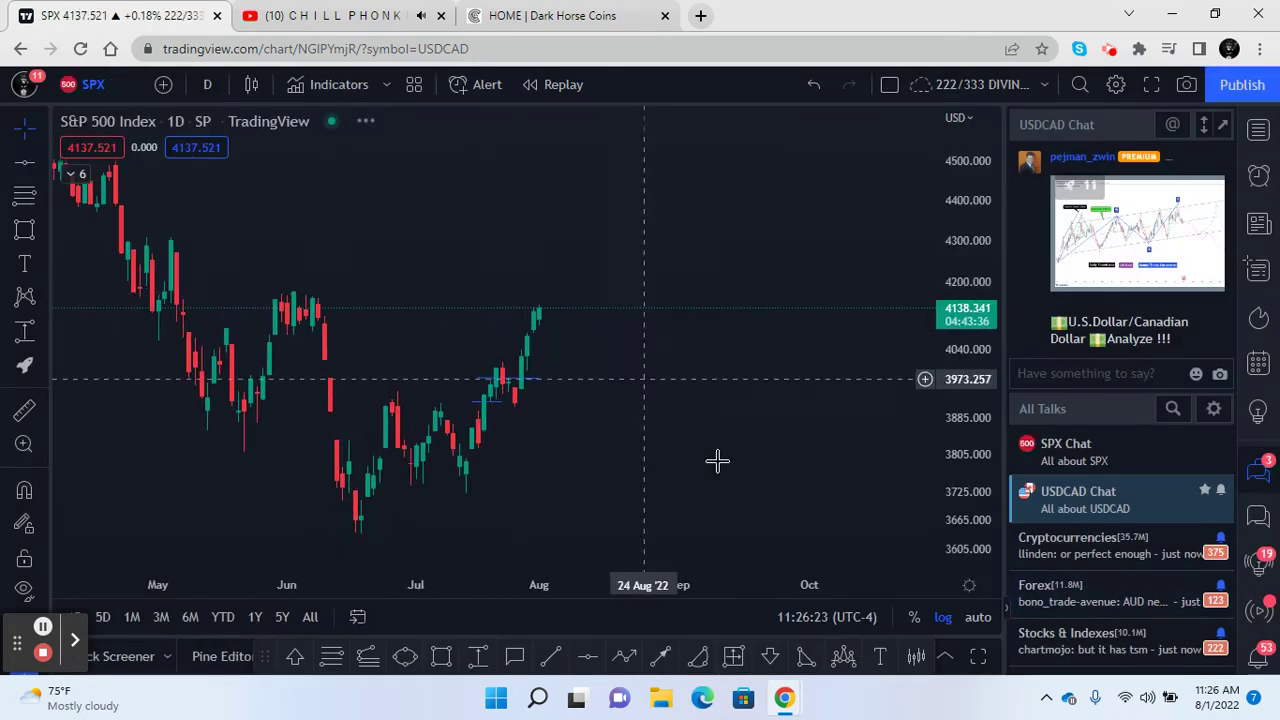
pyautogui.rightClick(651, 403)
pyautogui.click(760, 577)
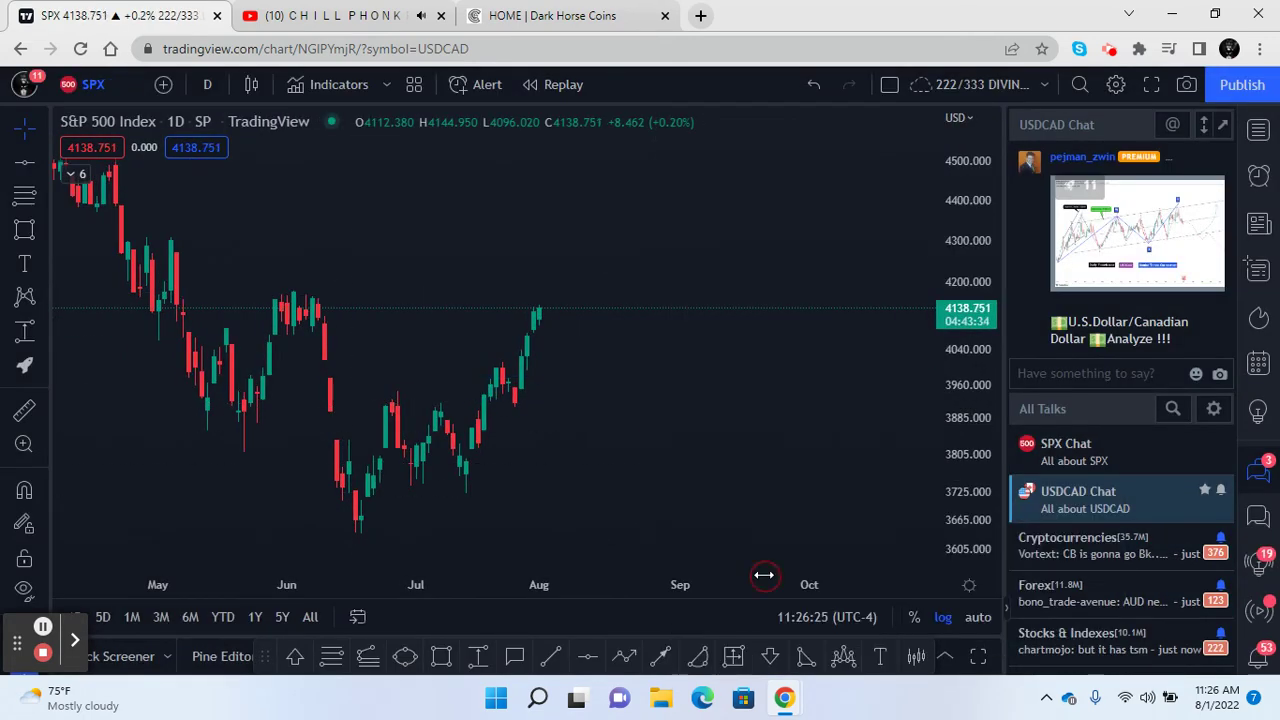
pyautogui.moveTo(622, 420); pyautogui.dragTo(743, 417)
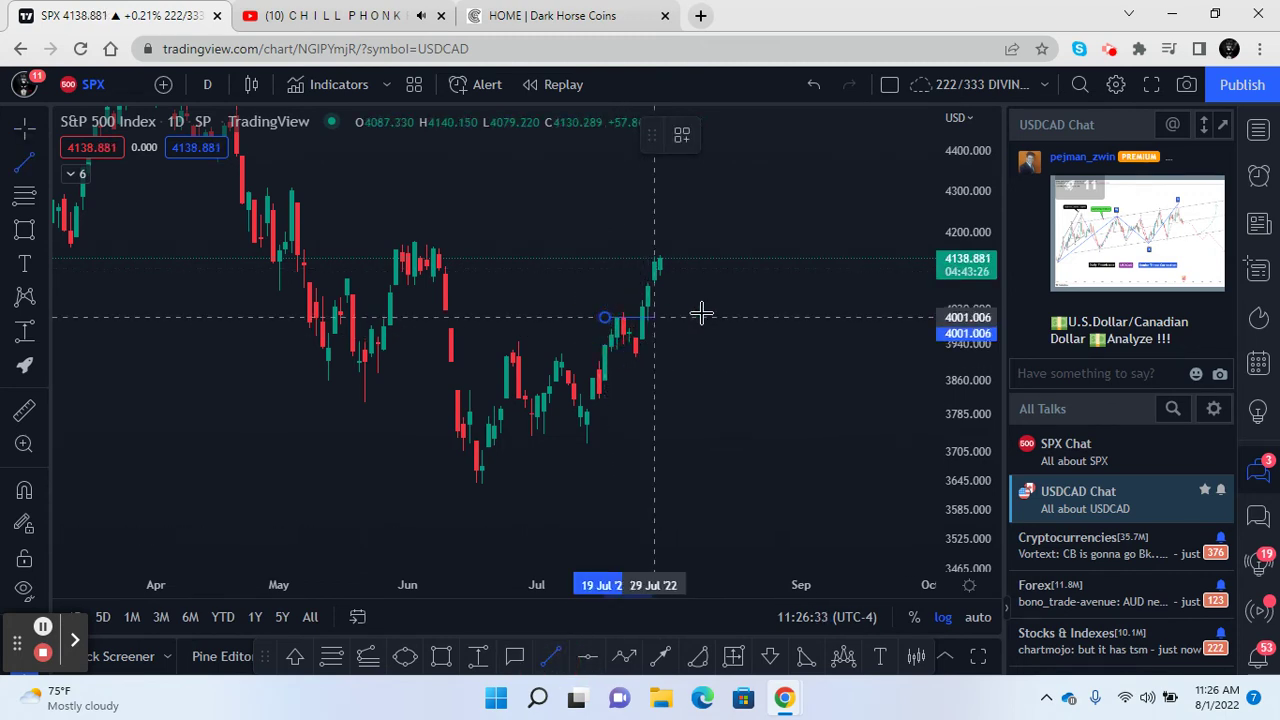
pyautogui.click(763, 318)
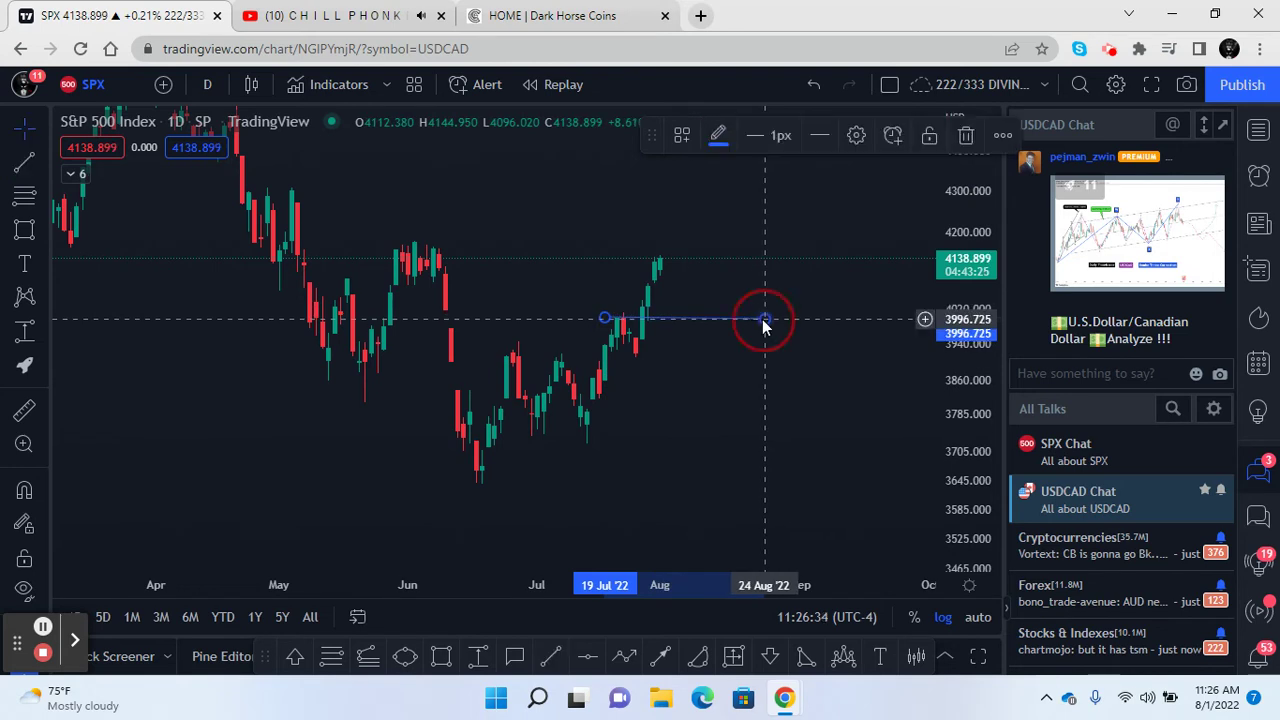
pyautogui.click(646, 318)
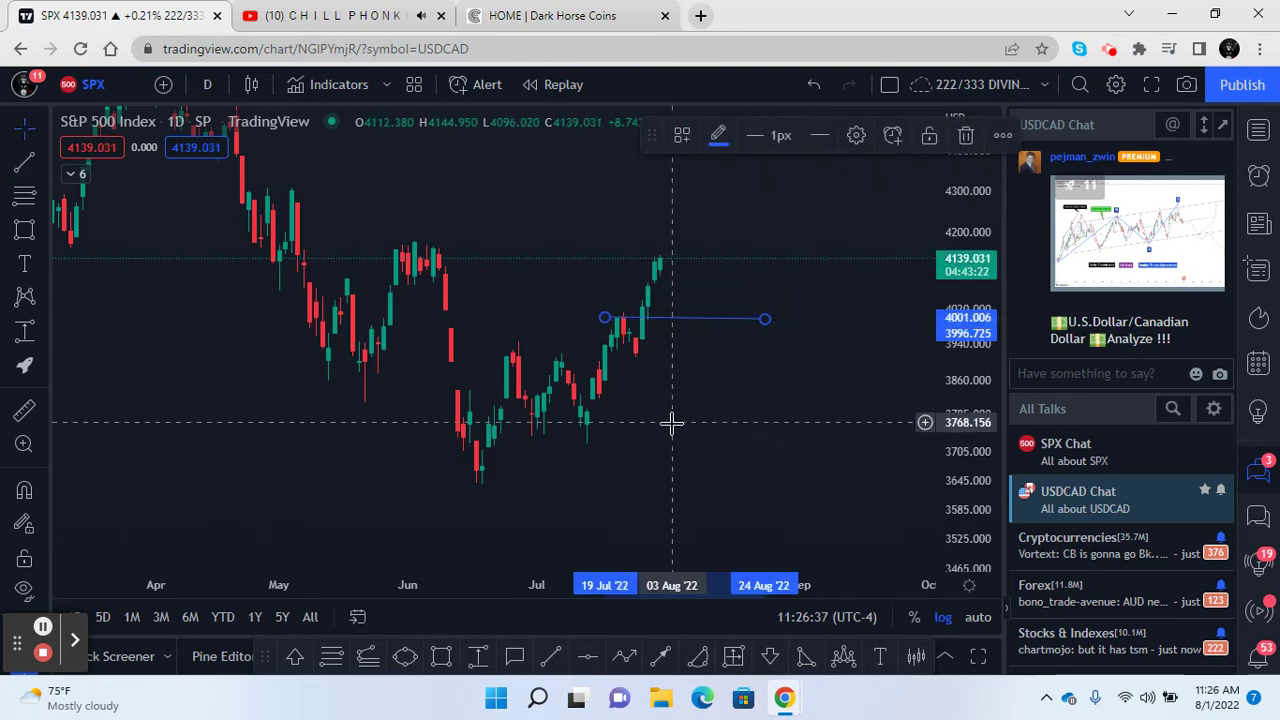
pyautogui.click(966, 135)
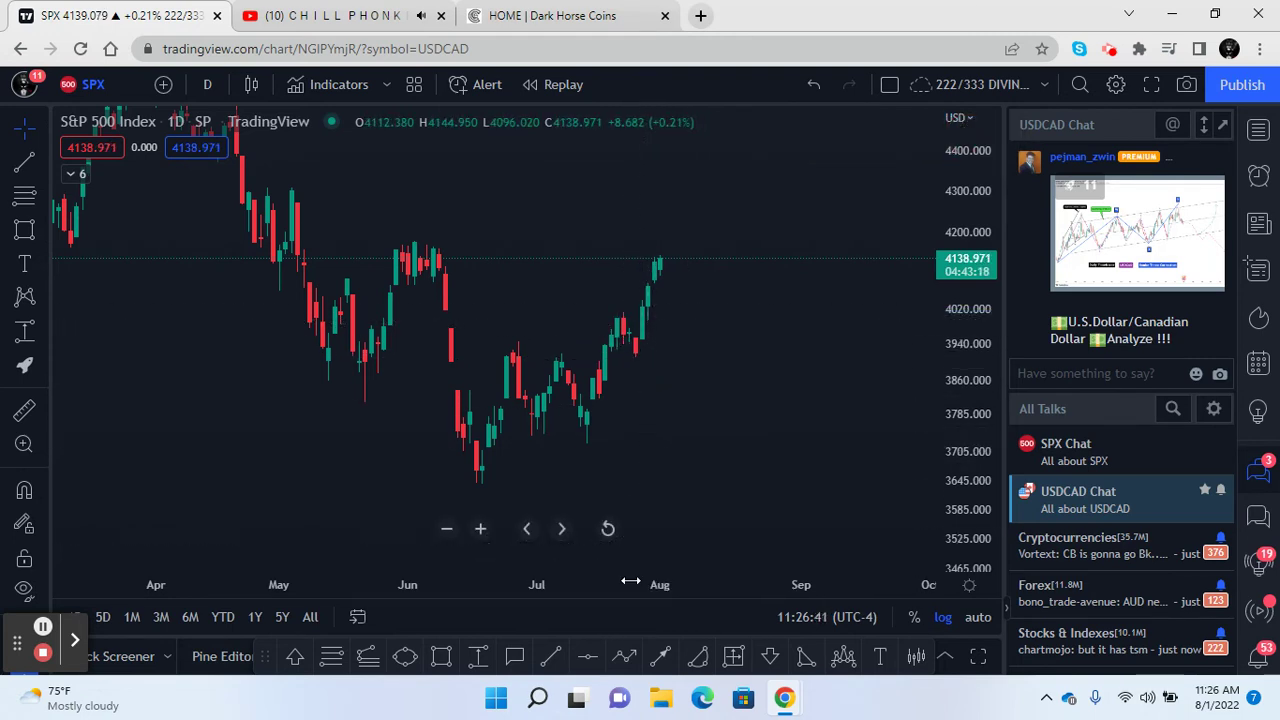
# Draw a rectangle zone over the late-July SPX pullback, from about 3,908 to 3,960
pyautogui.moveTo(584, 592); pyautogui.dragTo(506, 597)
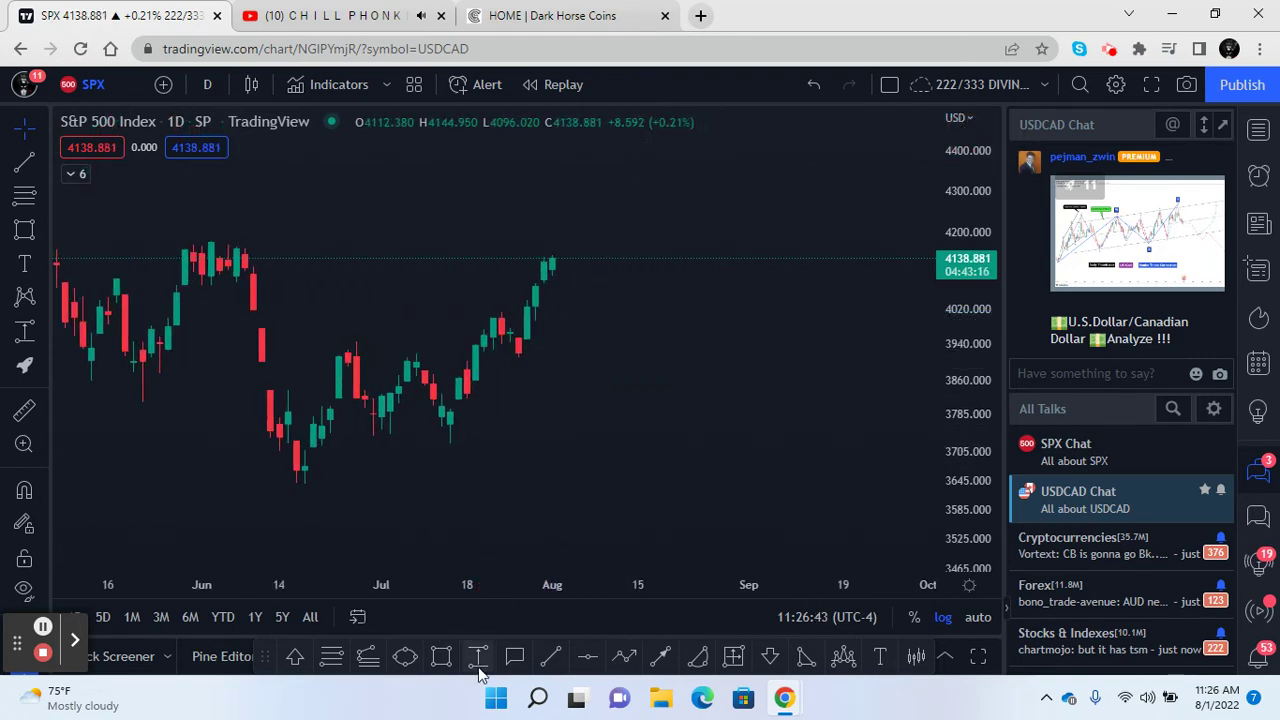
pyautogui.click(443, 660)
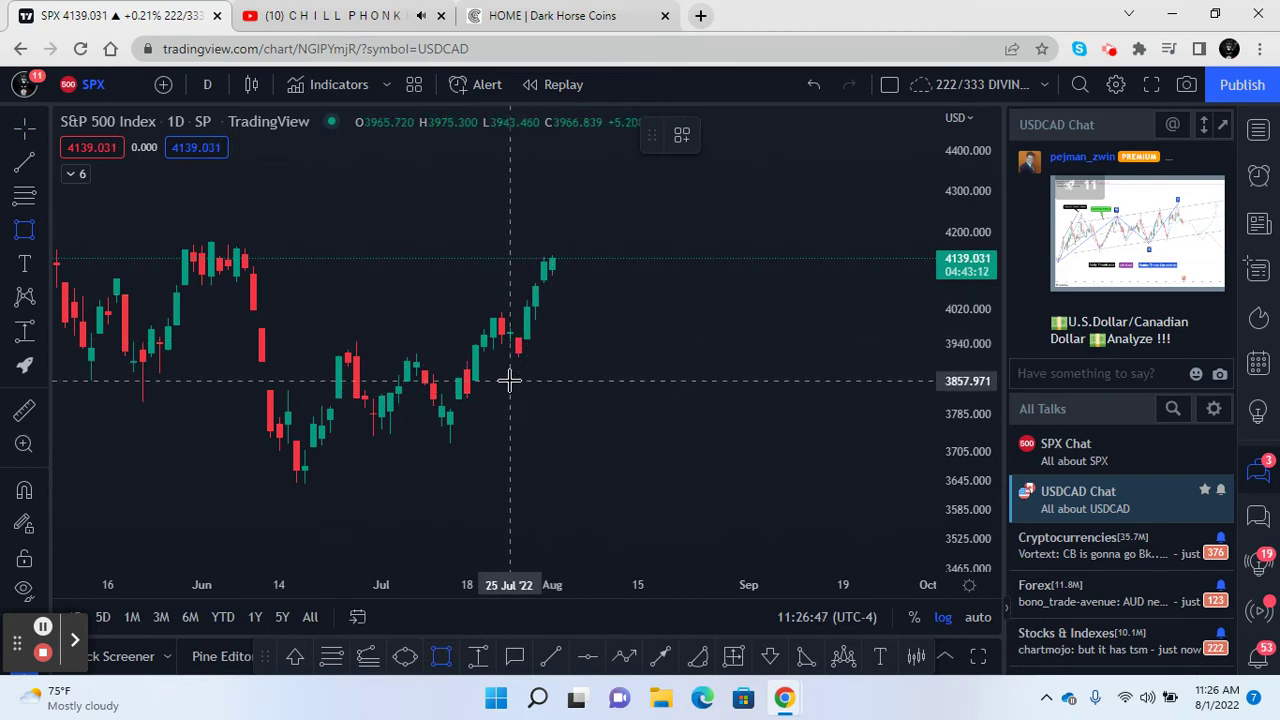
pyautogui.click(500, 338)
pyautogui.click(502, 356)
pyautogui.click(556, 416)
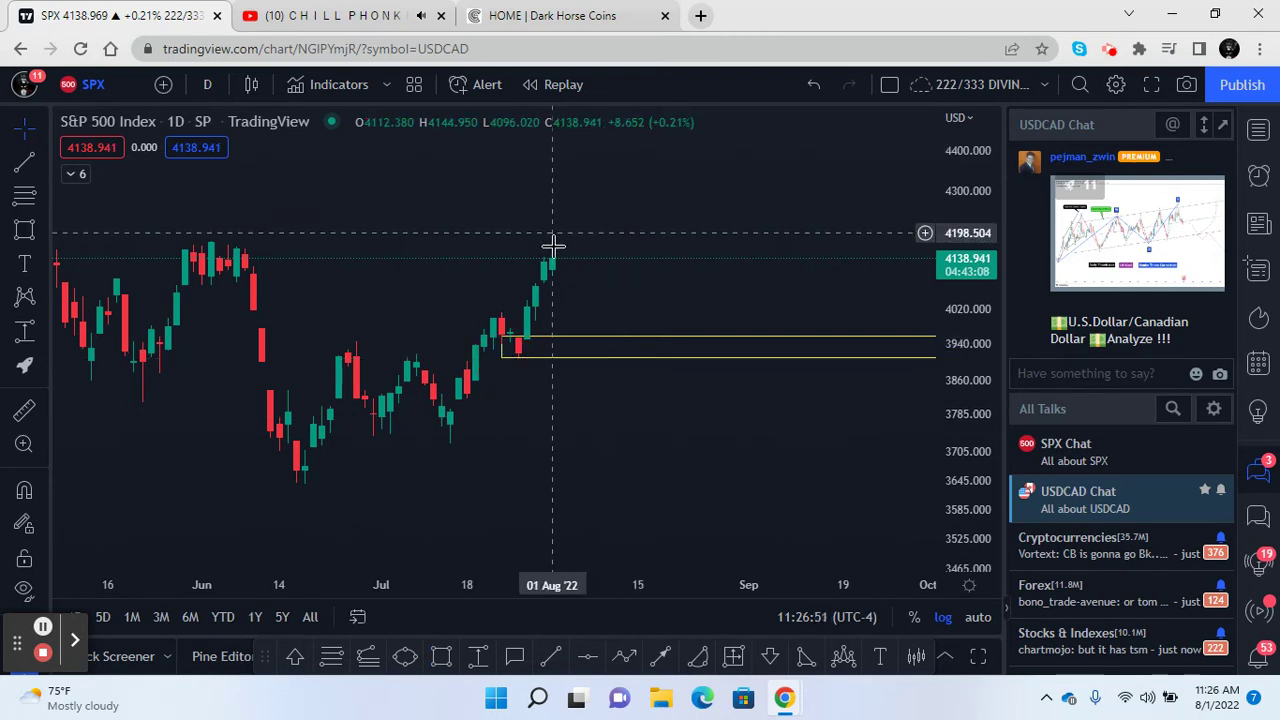
pyautogui.click(572, 350)
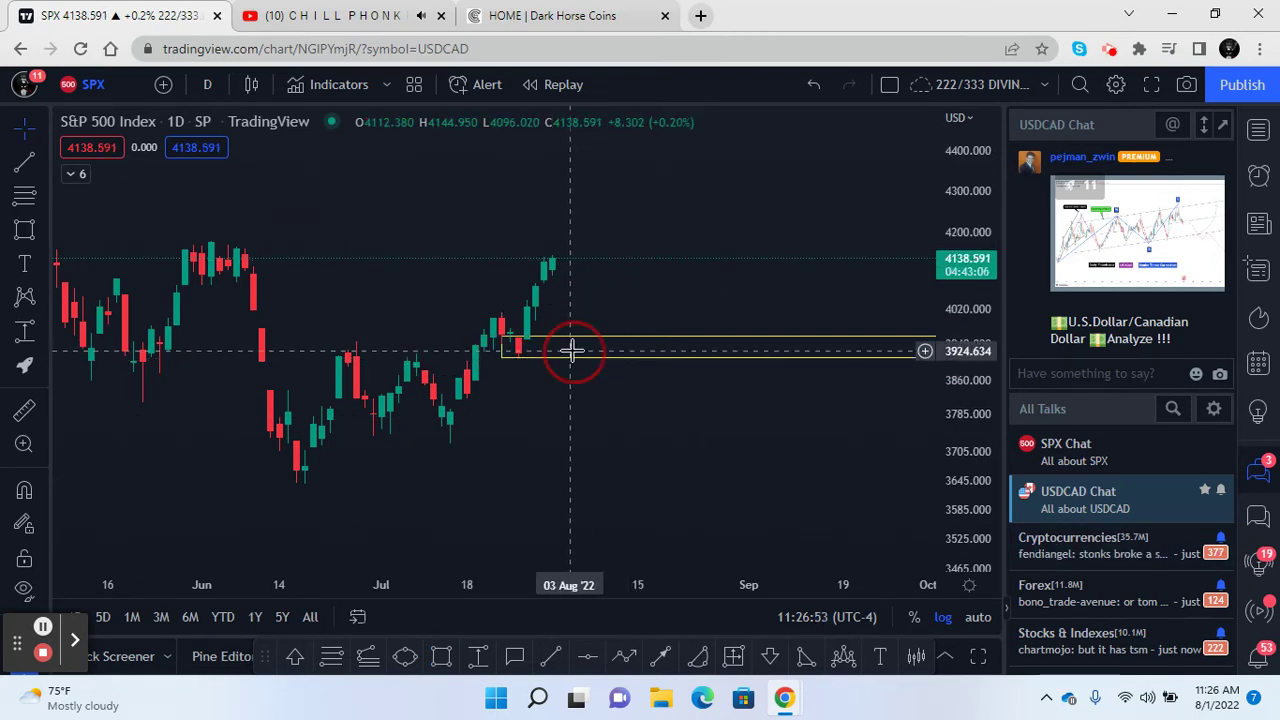
# Draw a second rectangle zone over the early-June 2022 SPX highs, from about 4,083 to 4,163
pyautogui.moveTo(543, 469); pyautogui.dragTo(606, 434)
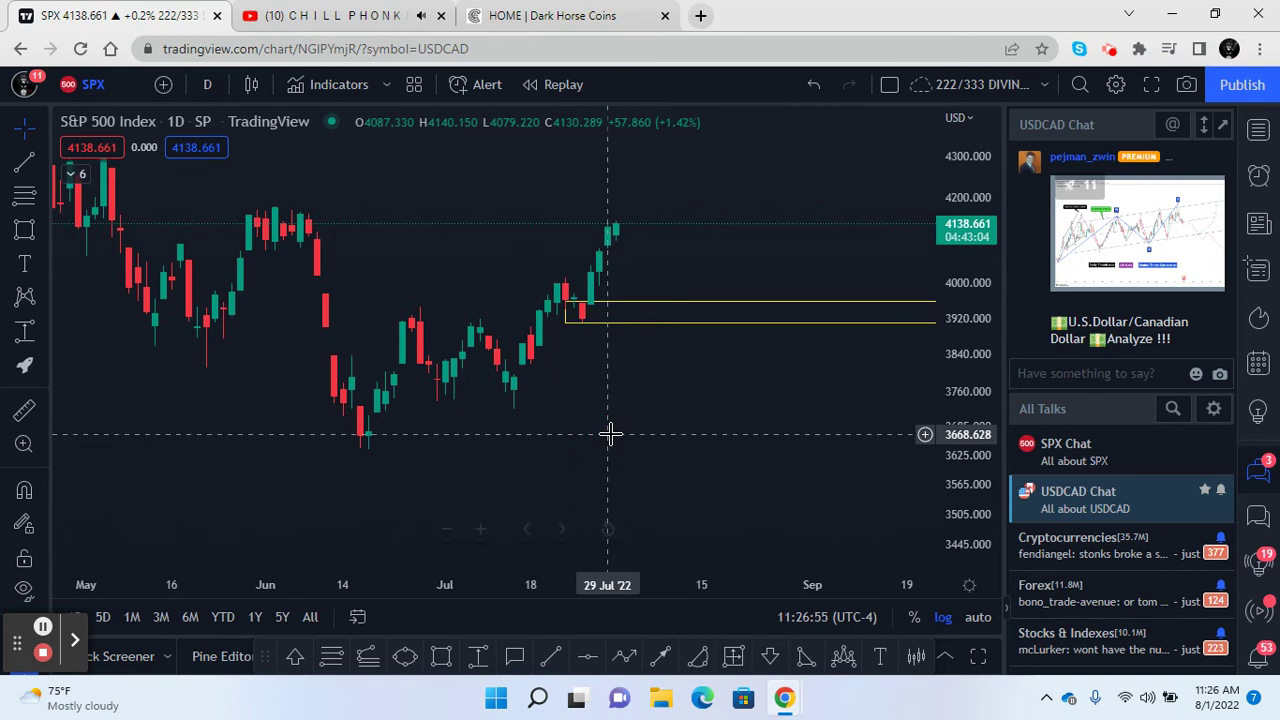
pyautogui.moveTo(343, 592); pyautogui.dragTo(603, 586)
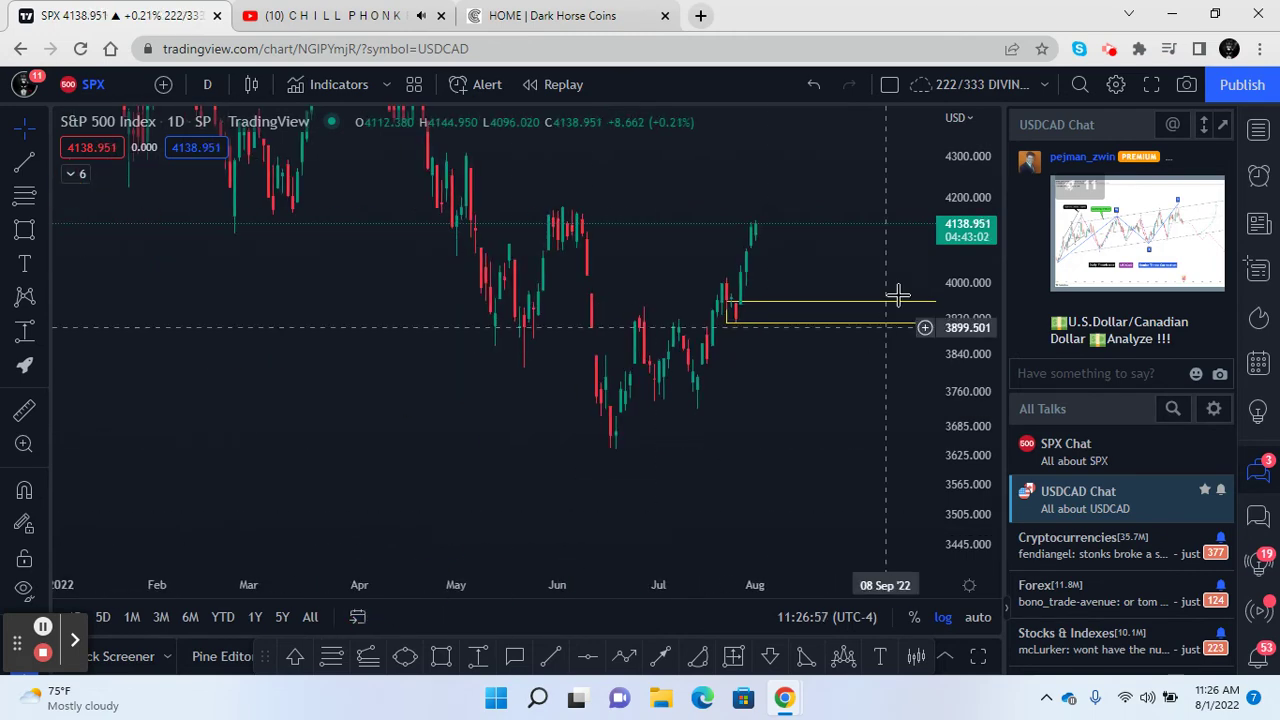
pyautogui.moveTo(965, 330); pyautogui.dragTo(970, 458)
pyautogui.moveTo(478, 541)
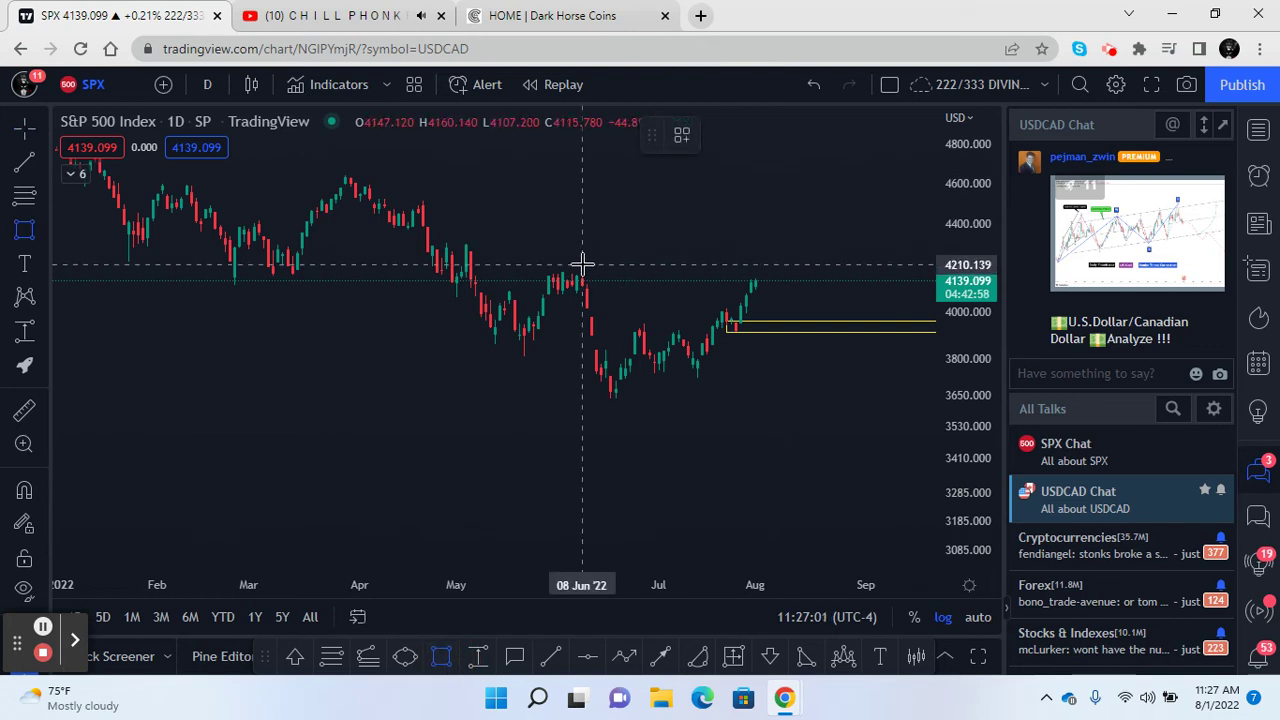
pyautogui.moveTo(569, 275)
pyautogui.mouseDown()
pyautogui.moveTo(569, 306)
pyautogui.moveTo(568, 290)
pyautogui.mouseUp()
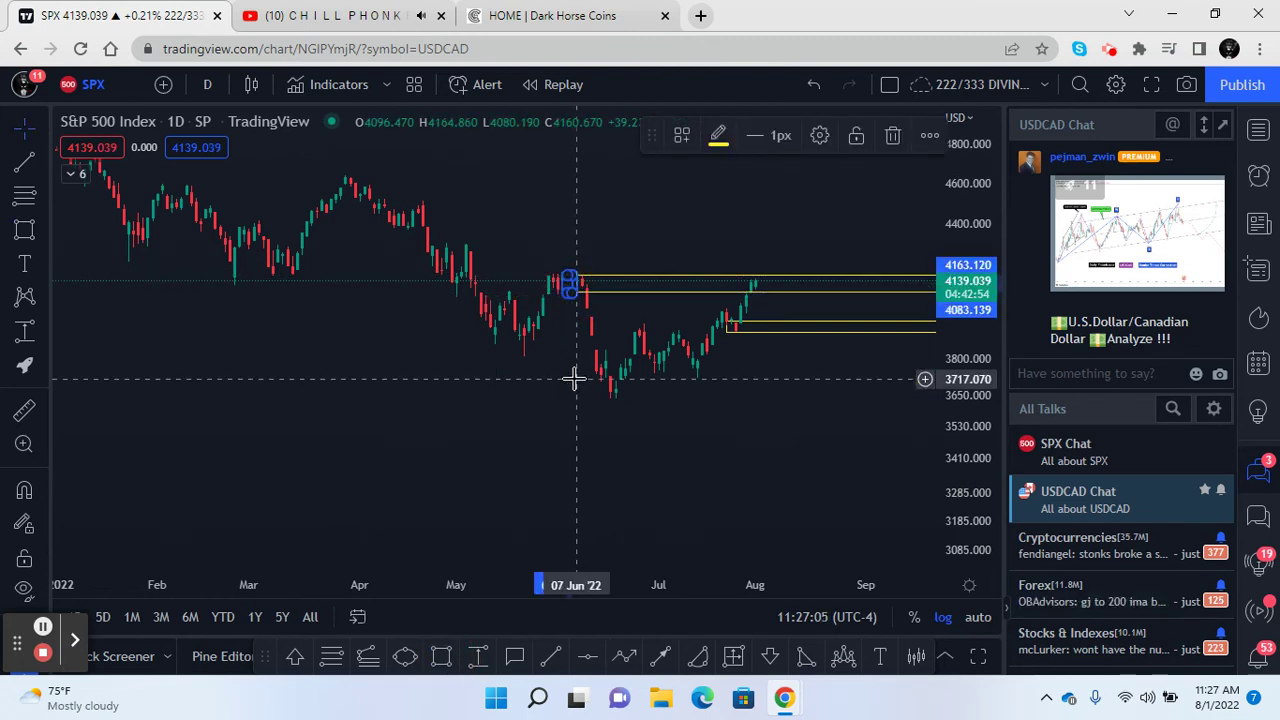
# Move the early-June rectangle zone up so it spans about 4,106 to 4,187
pyautogui.click(572, 282)
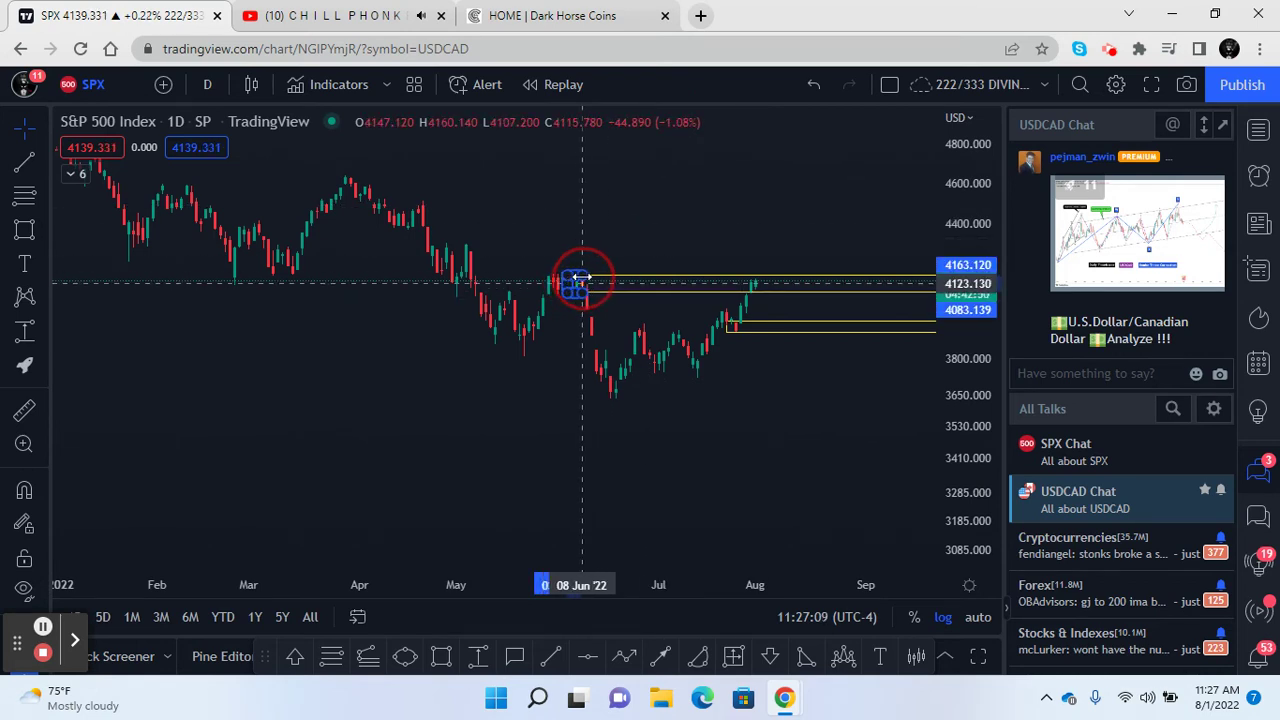
pyautogui.moveTo(592, 289); pyautogui.dragTo(576, 285)
pyautogui.click(563, 391)
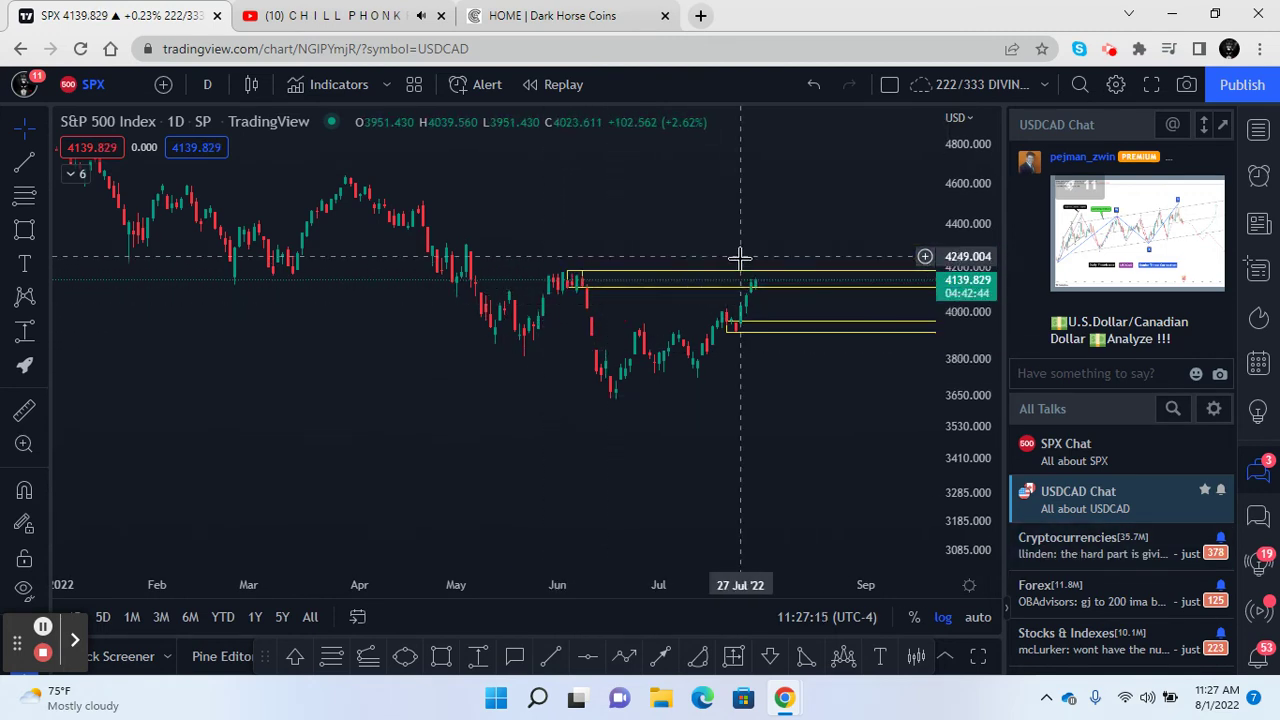
# Examine how the SPX price sits between the early-June zone and the late-July zone, including the earlier 2022 price action
pyautogui.click(757, 287)
pyautogui.click(530, 381)
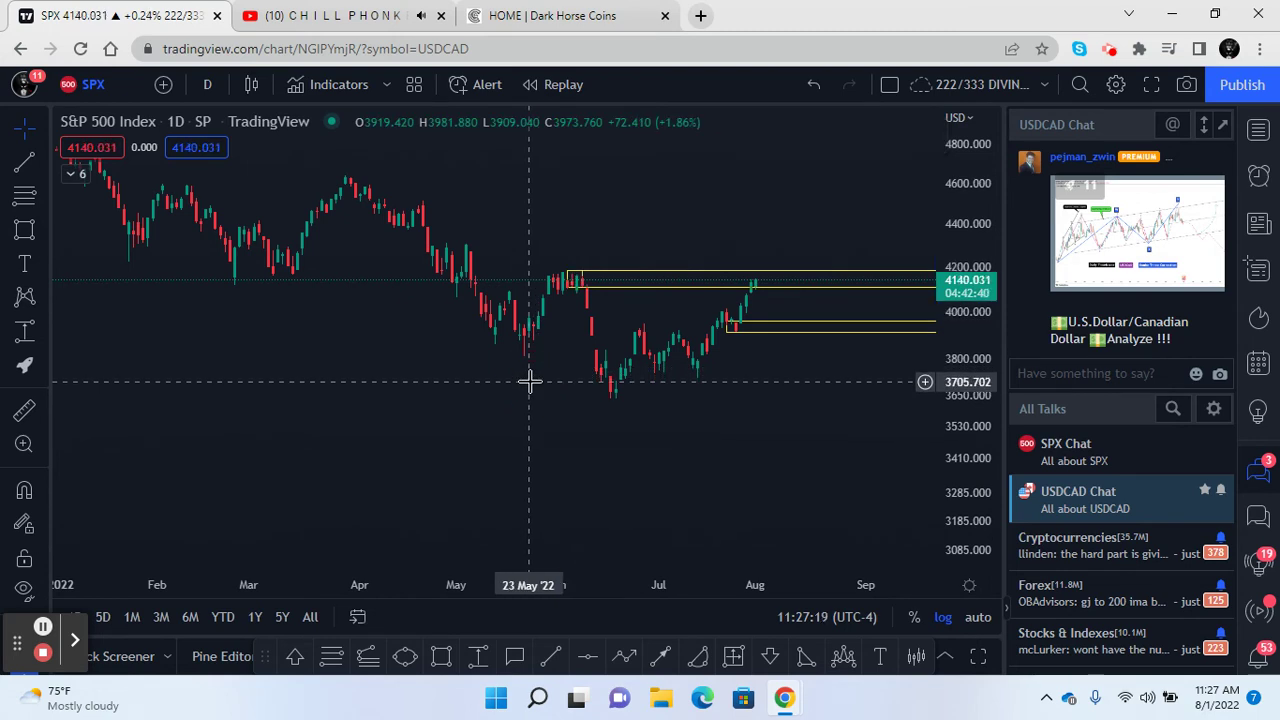
pyautogui.moveTo(580, 480); pyautogui.dragTo(219, 485)
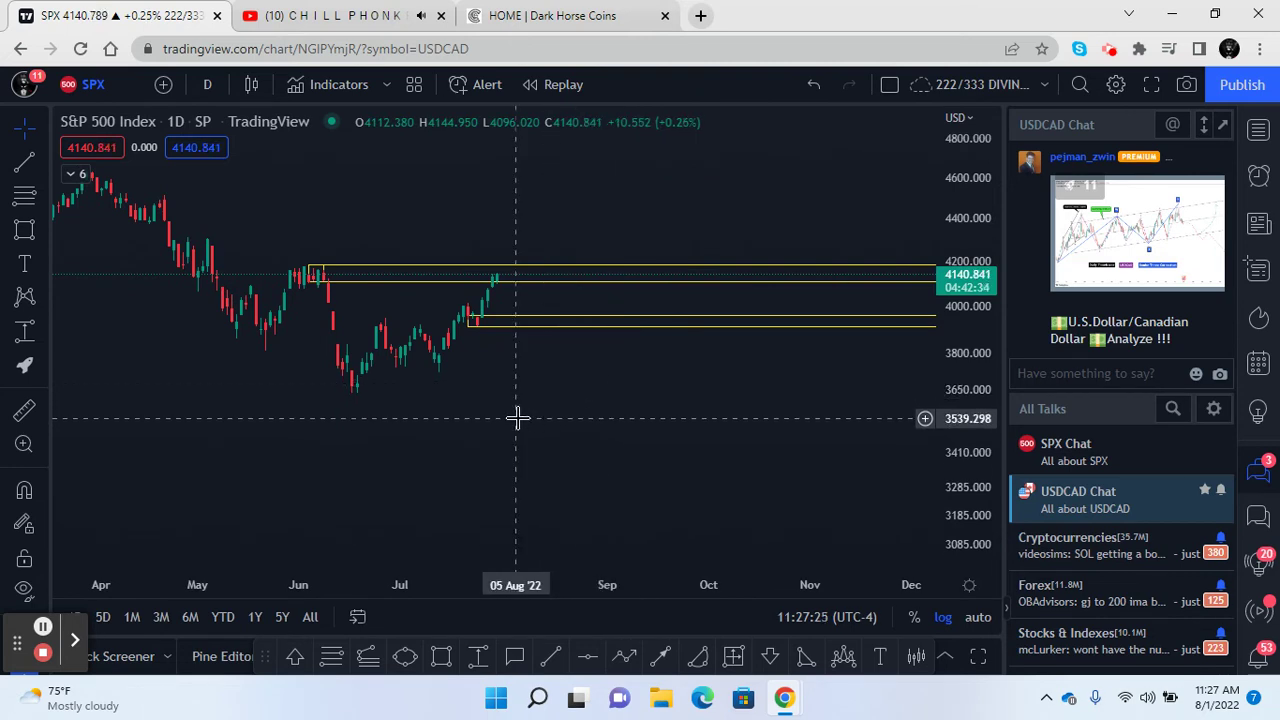
pyautogui.moveTo(517, 418); pyautogui.dragTo(577, 437)
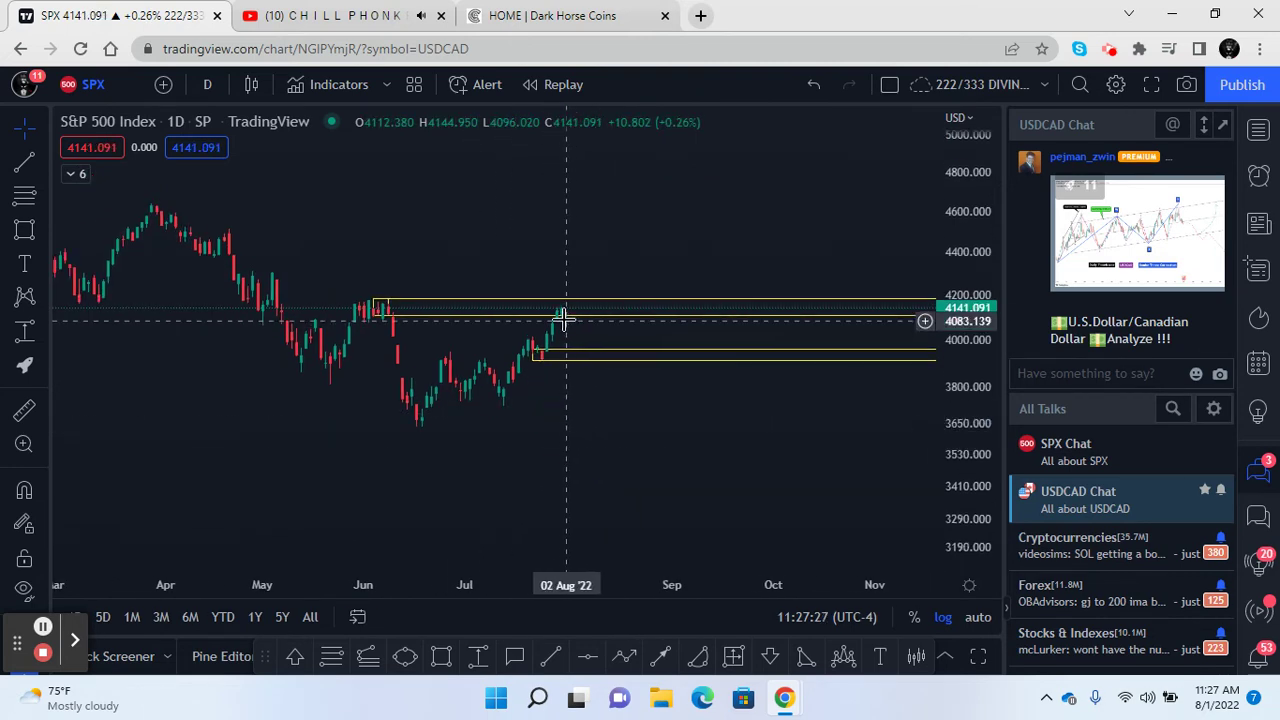
pyautogui.moveTo(663, 402); pyautogui.dragTo(786, 356)
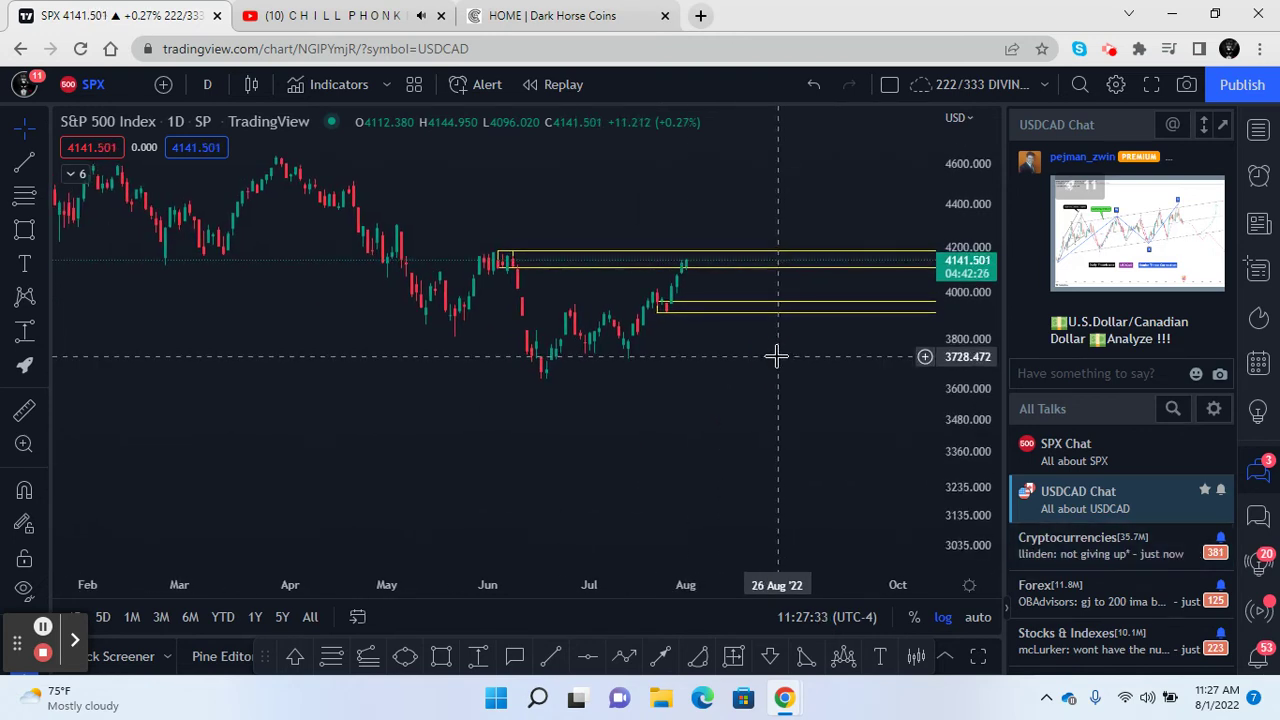
pyautogui.click(686, 267)
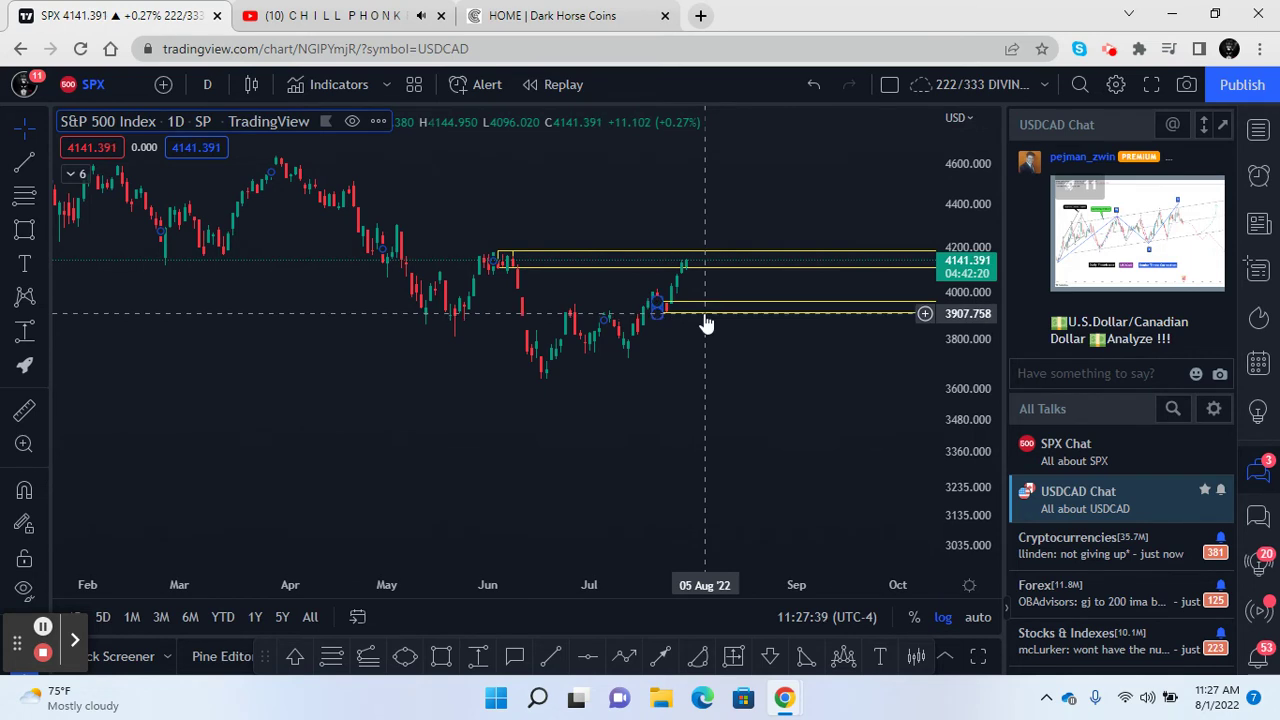
pyautogui.click(703, 314)
pyautogui.click(705, 305)
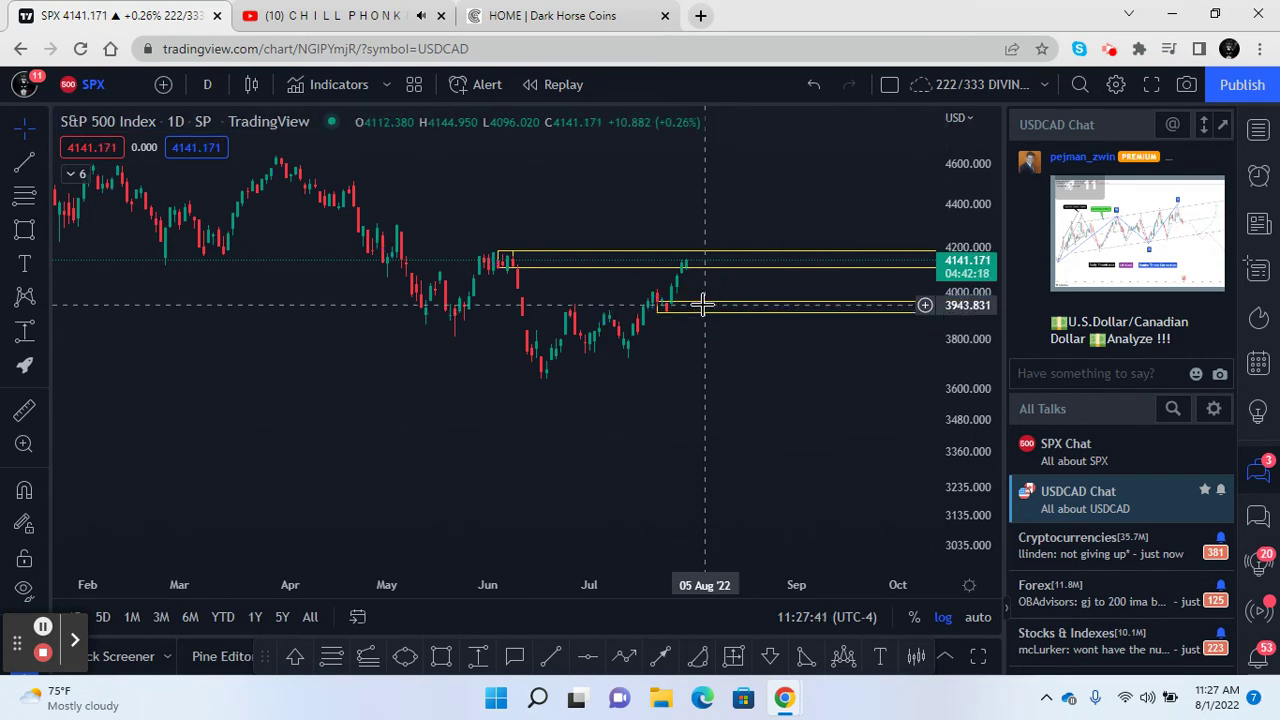
pyautogui.moveTo(478, 456); pyautogui.dragTo(690, 514)
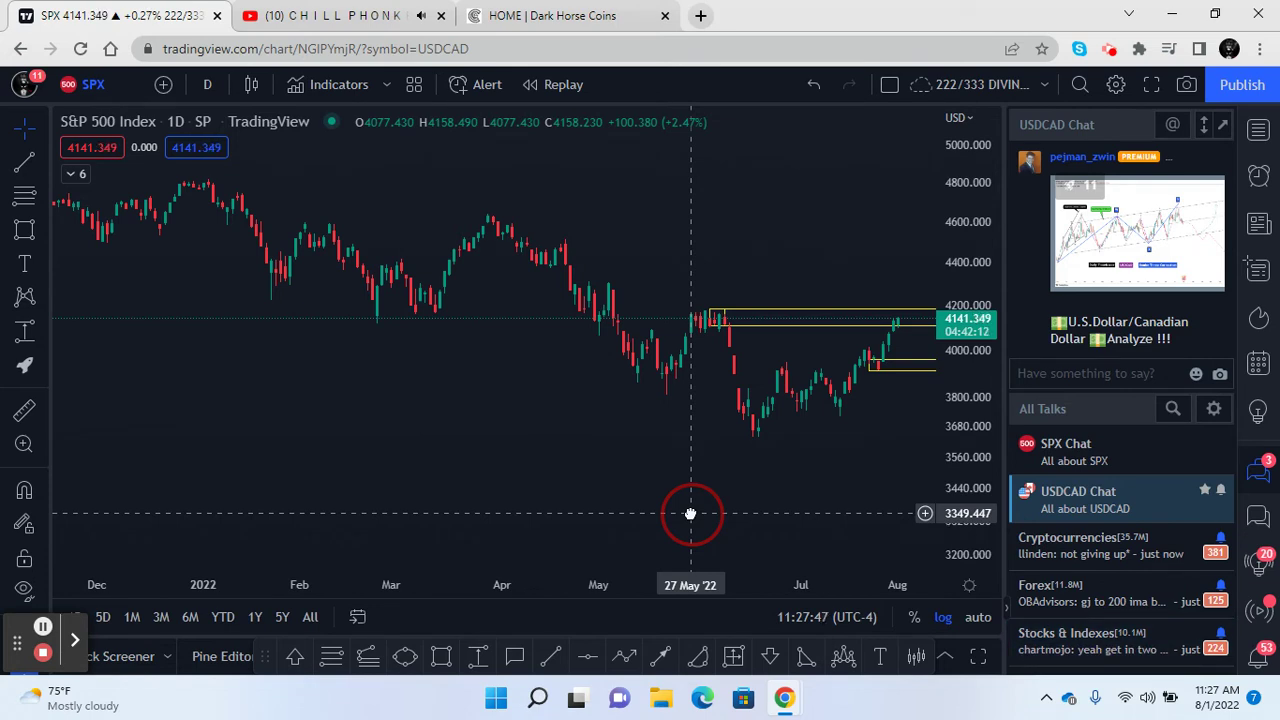
pyautogui.moveTo(690, 514); pyautogui.dragTo(423, 506)
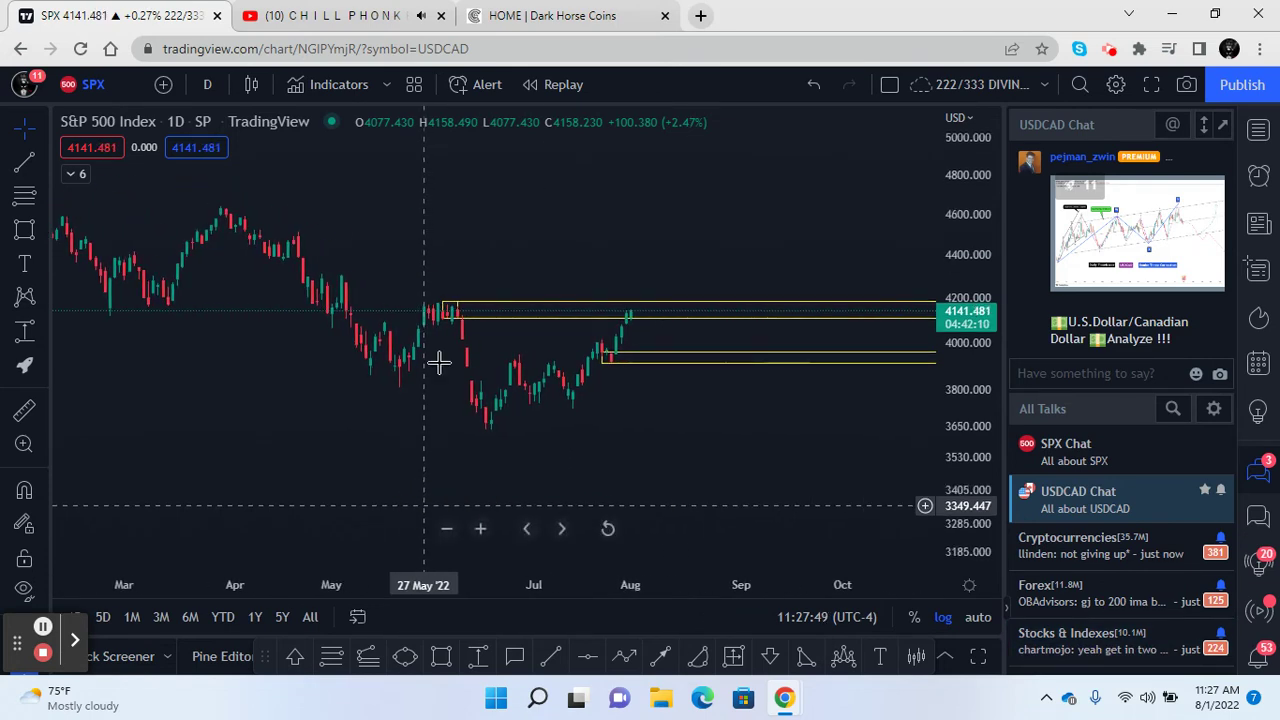
# Start a bar replay of the SPX chart from 8 June 2022 and remove all drawings
pyautogui.click(560, 84)
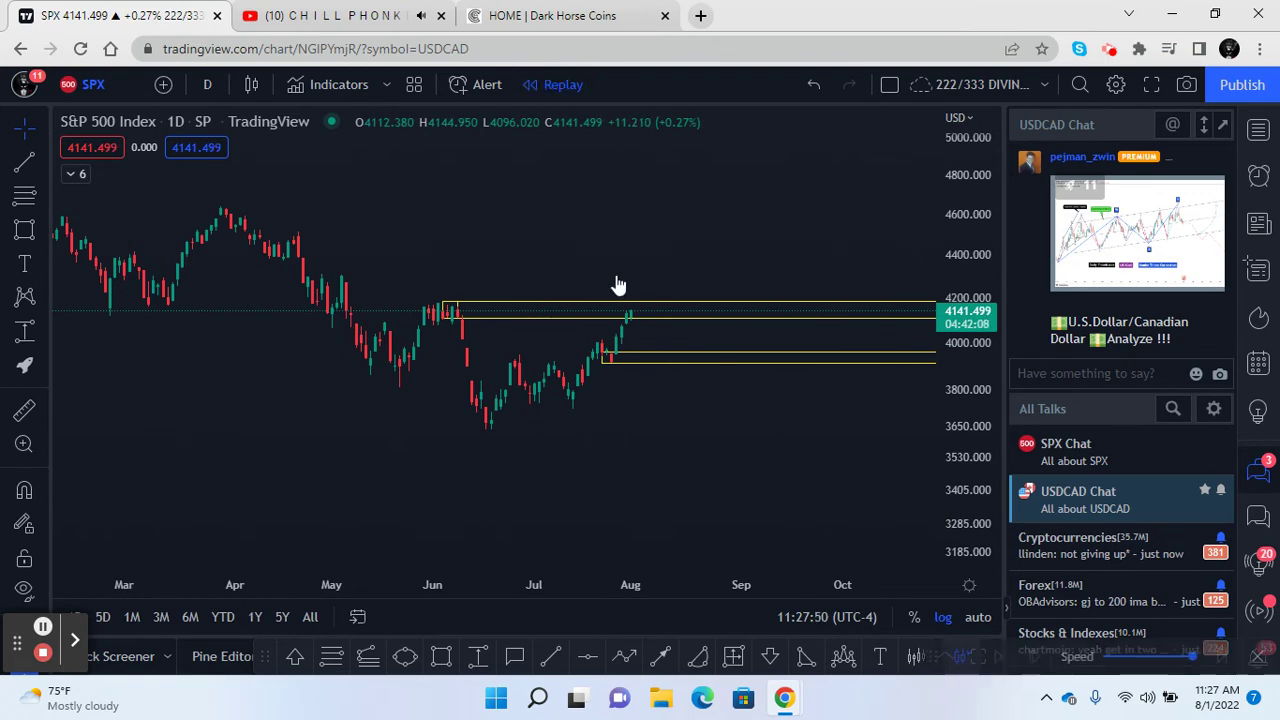
pyautogui.click(461, 402)
pyautogui.scroll(-3, 614, 403)
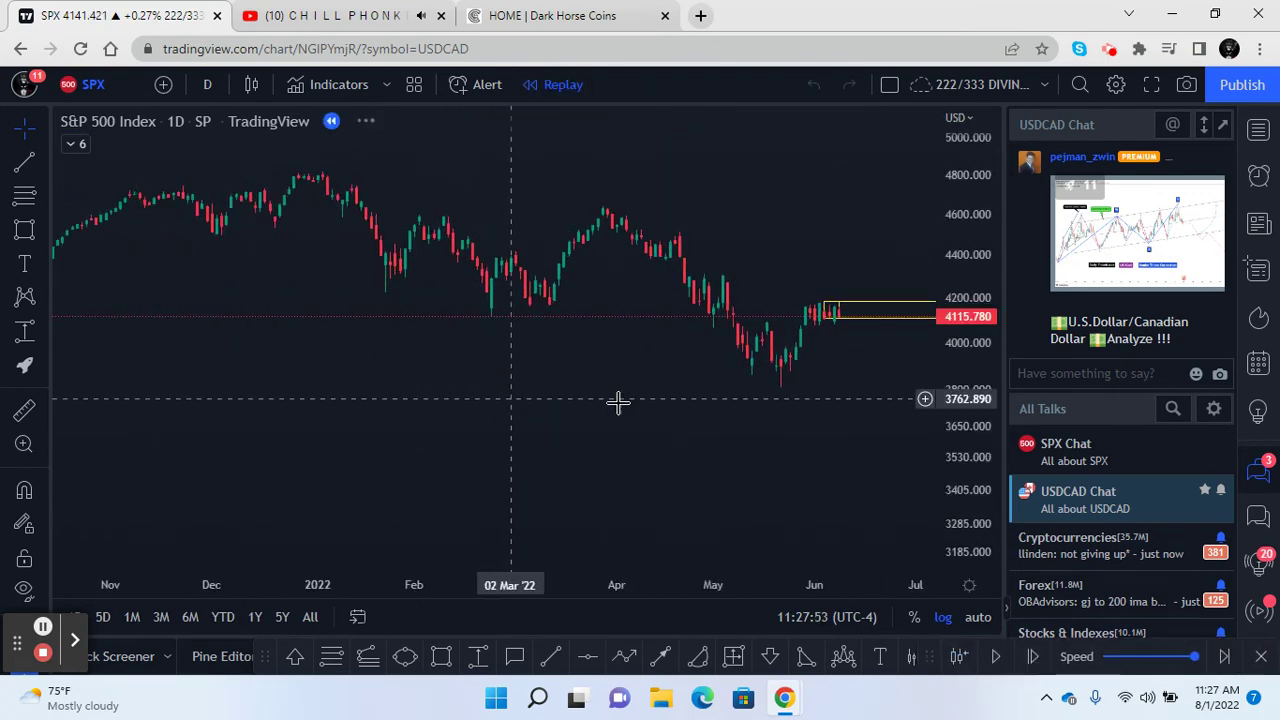
pyautogui.rightClick(664, 409)
pyautogui.click(746, 582)
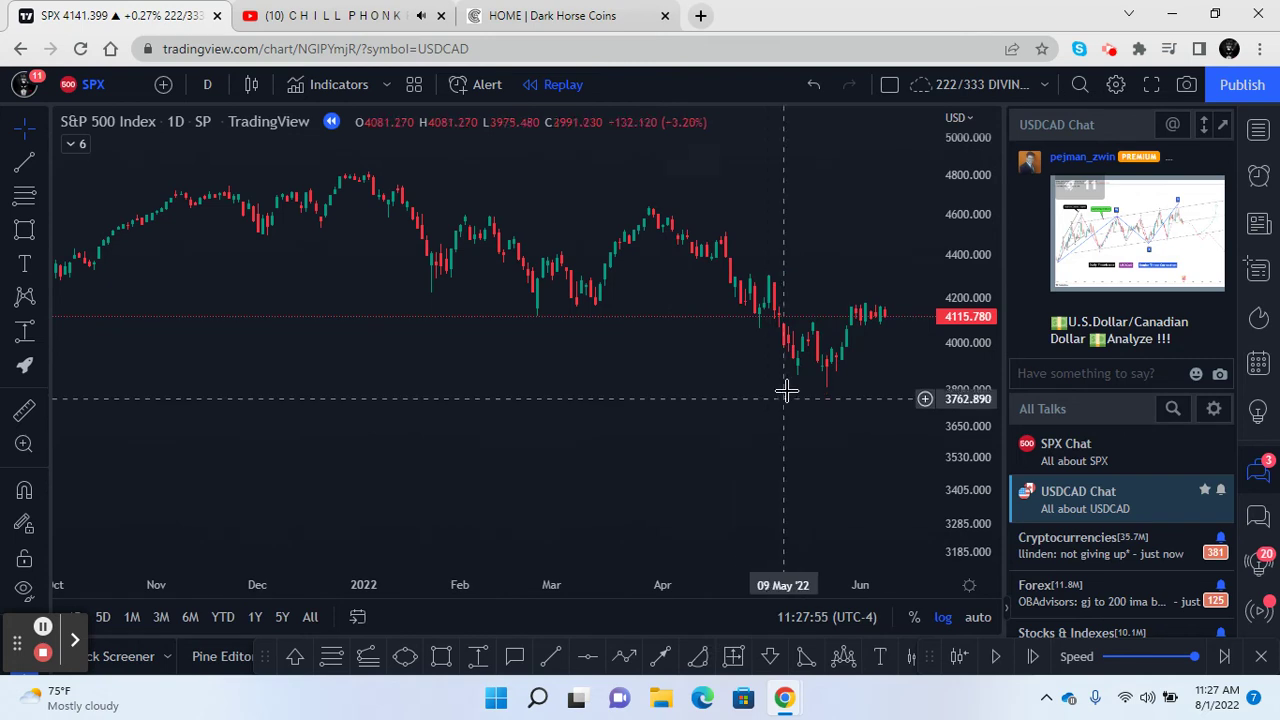
# Draw horizontal lines at about 4,176 and 4,071 on the SPX chart, bracketing the early-June 2022 price range
pyautogui.moveTo(620, 415); pyautogui.dragTo(403, 440)
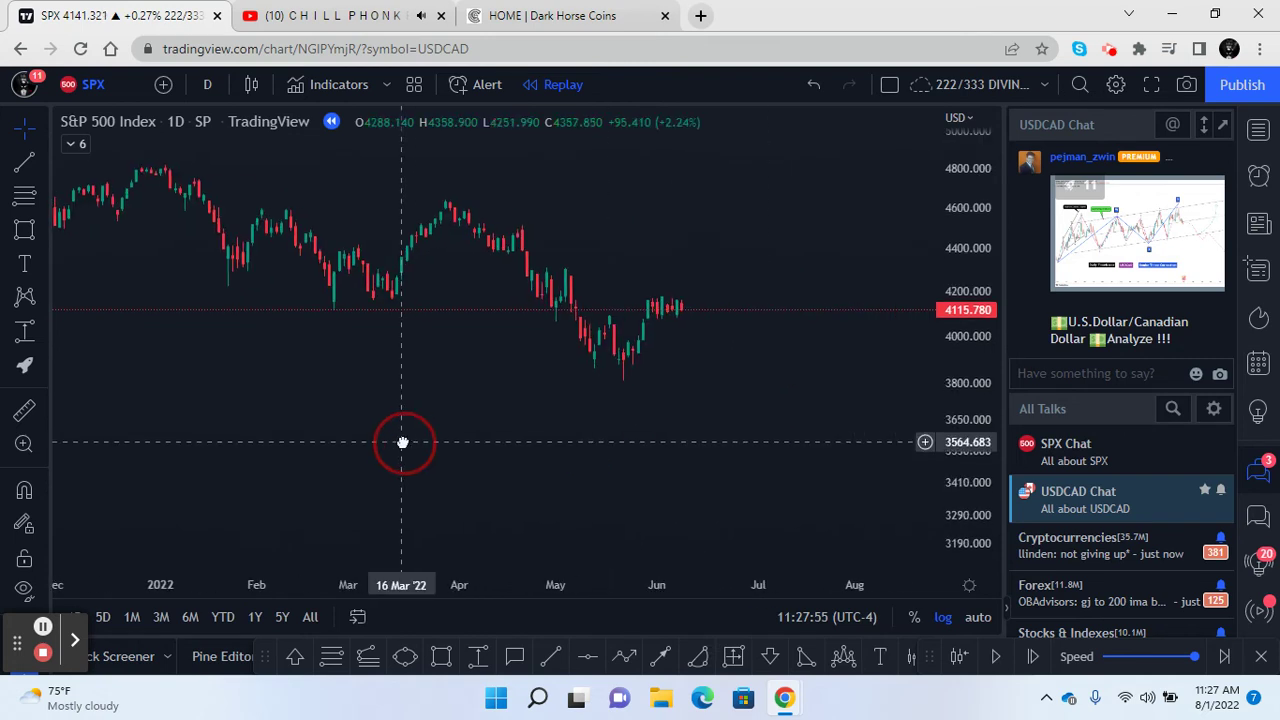
pyautogui.click(587, 656)
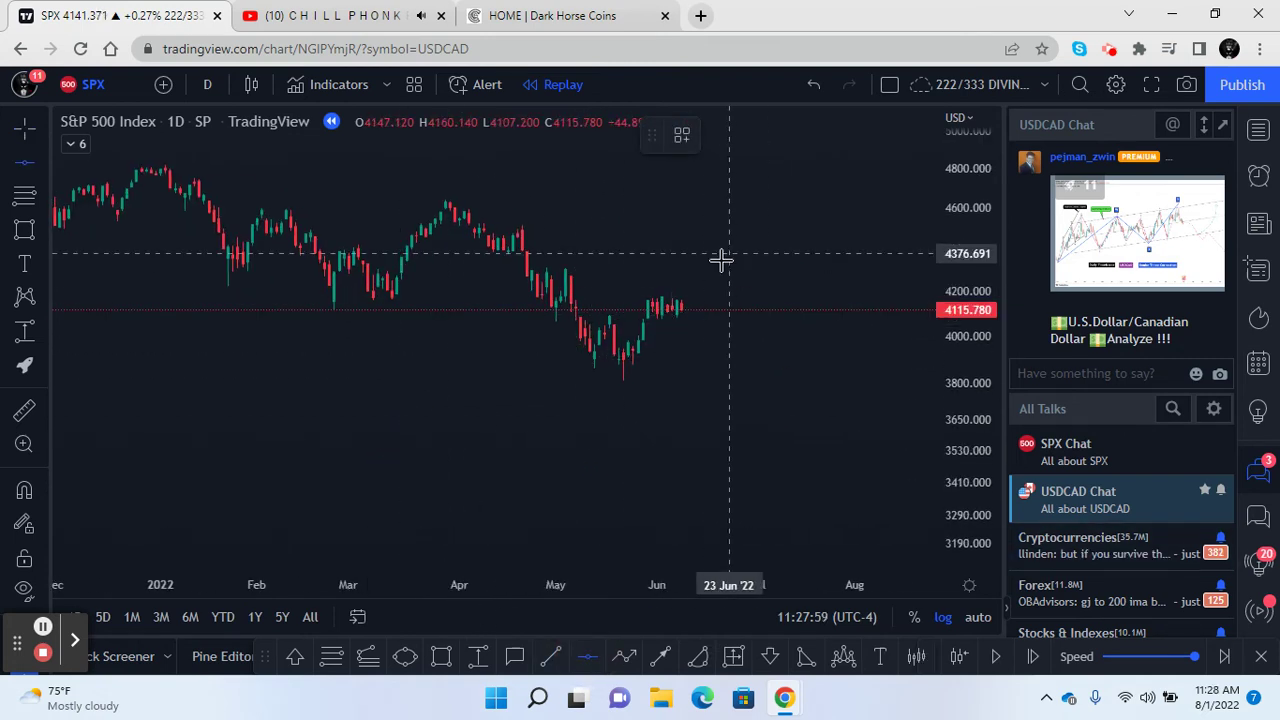
pyautogui.click(694, 297)
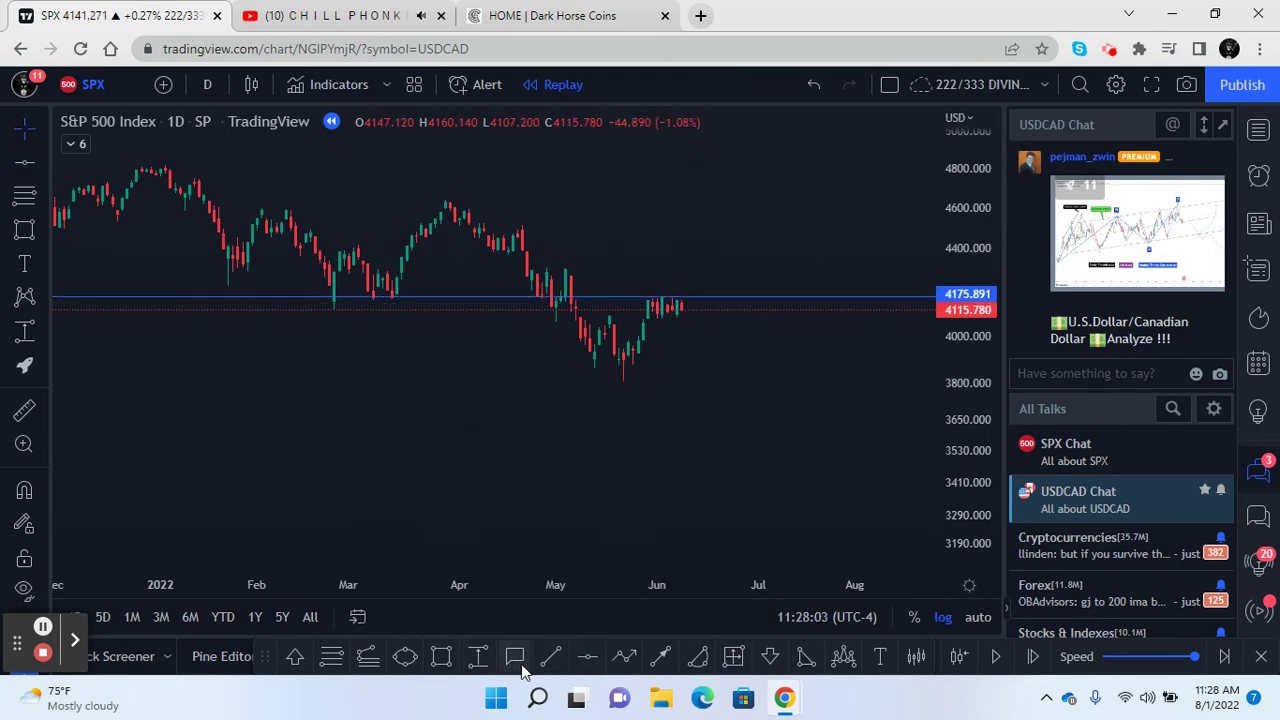
pyautogui.click(714, 319)
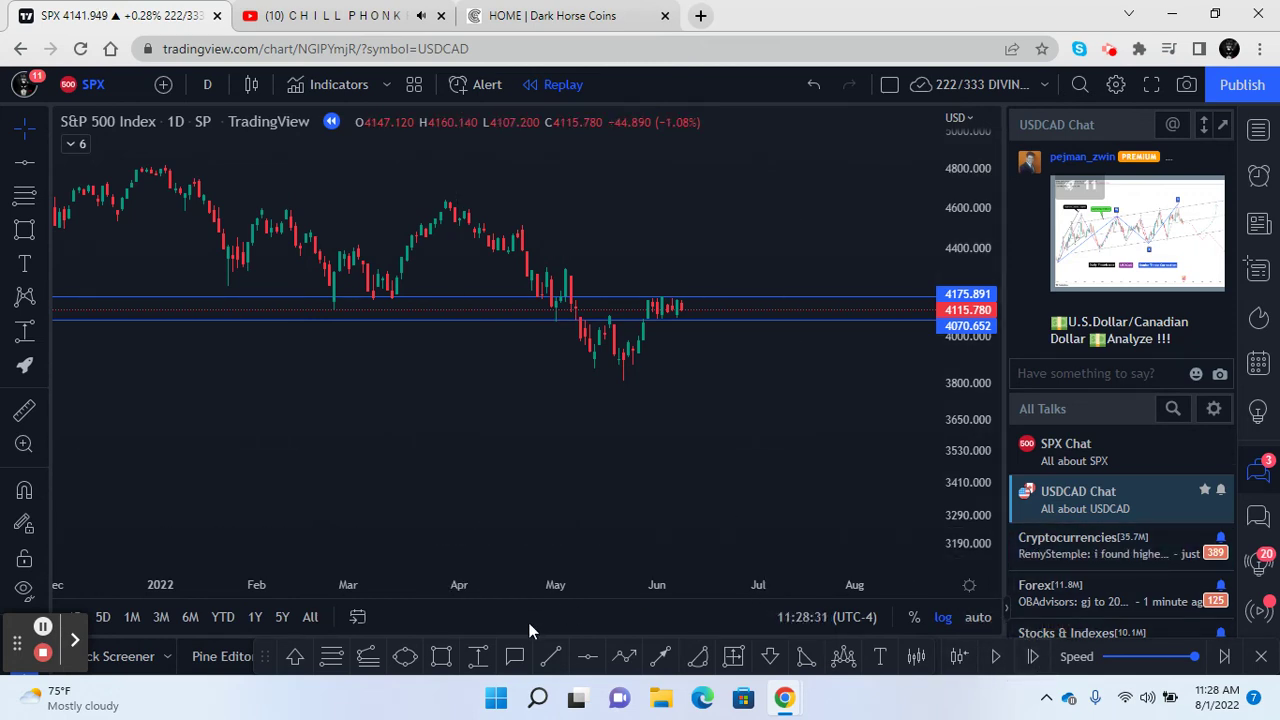
# Draw a rectangle zone over the May 2022 SPX lows, from about 3,802 to 3,892
pyautogui.click(438, 664)
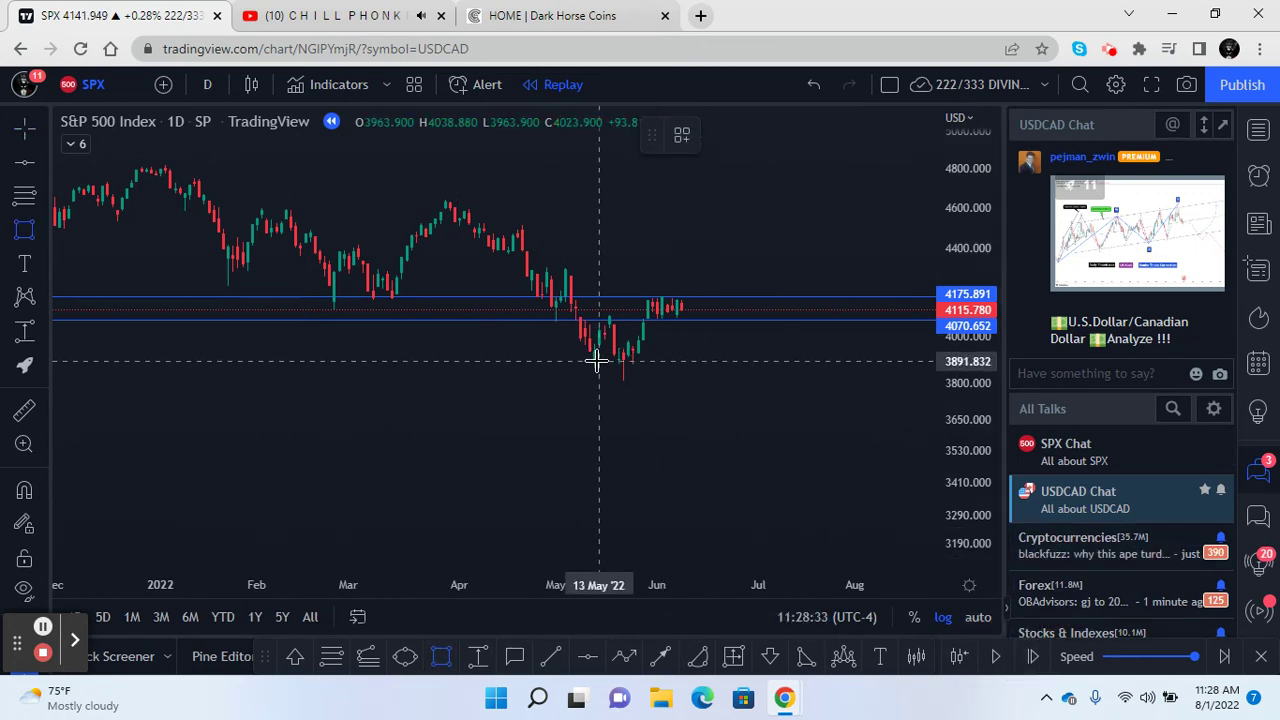
pyautogui.moveTo(597, 361)
pyautogui.mouseDown()
pyautogui.moveTo(598, 380)
pyautogui.moveTo(624, 381)
pyautogui.mouseUp()
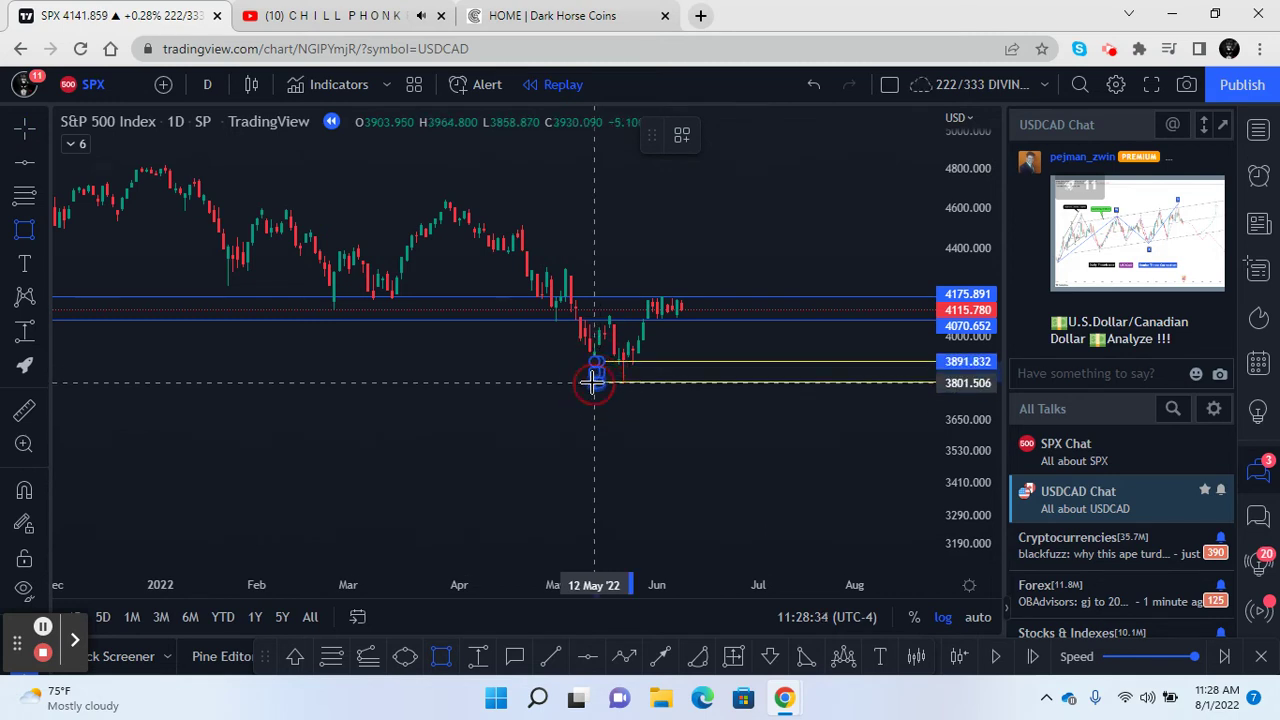
pyautogui.click(632, 428)
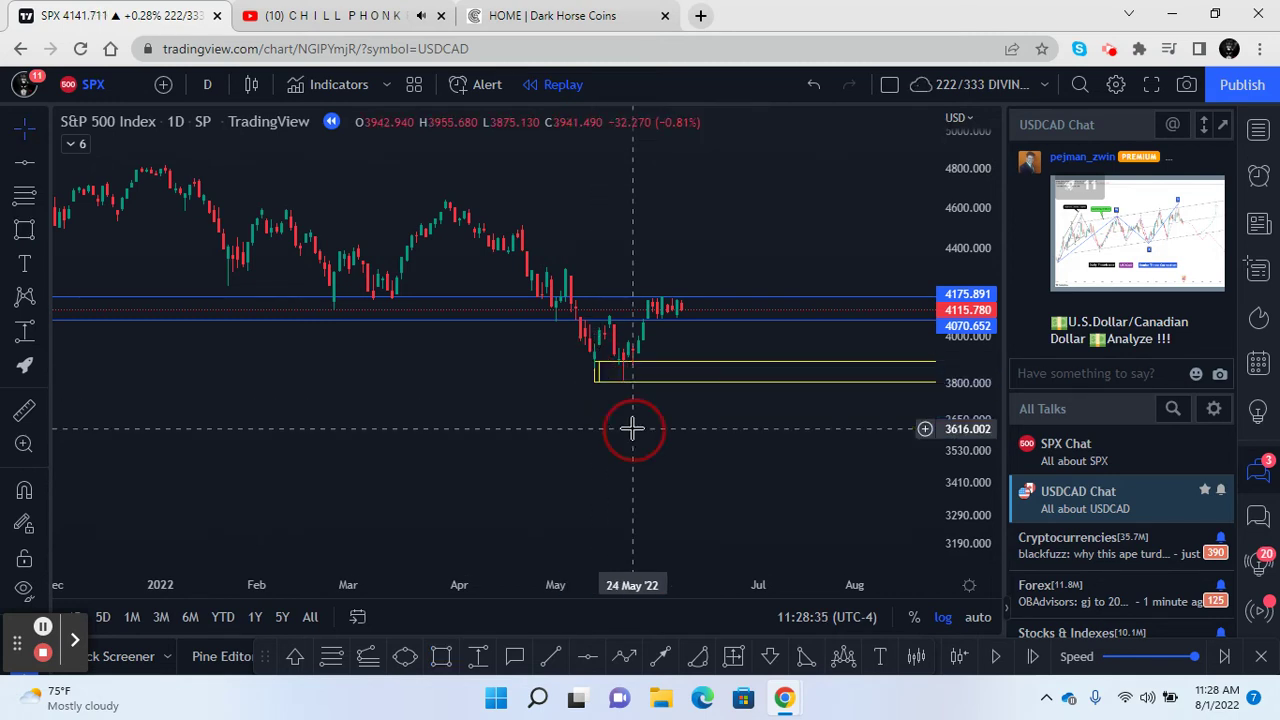
# Advance the SPX replay by three bars and exit replay mode to return to the current price
pyautogui.click(1025, 665)
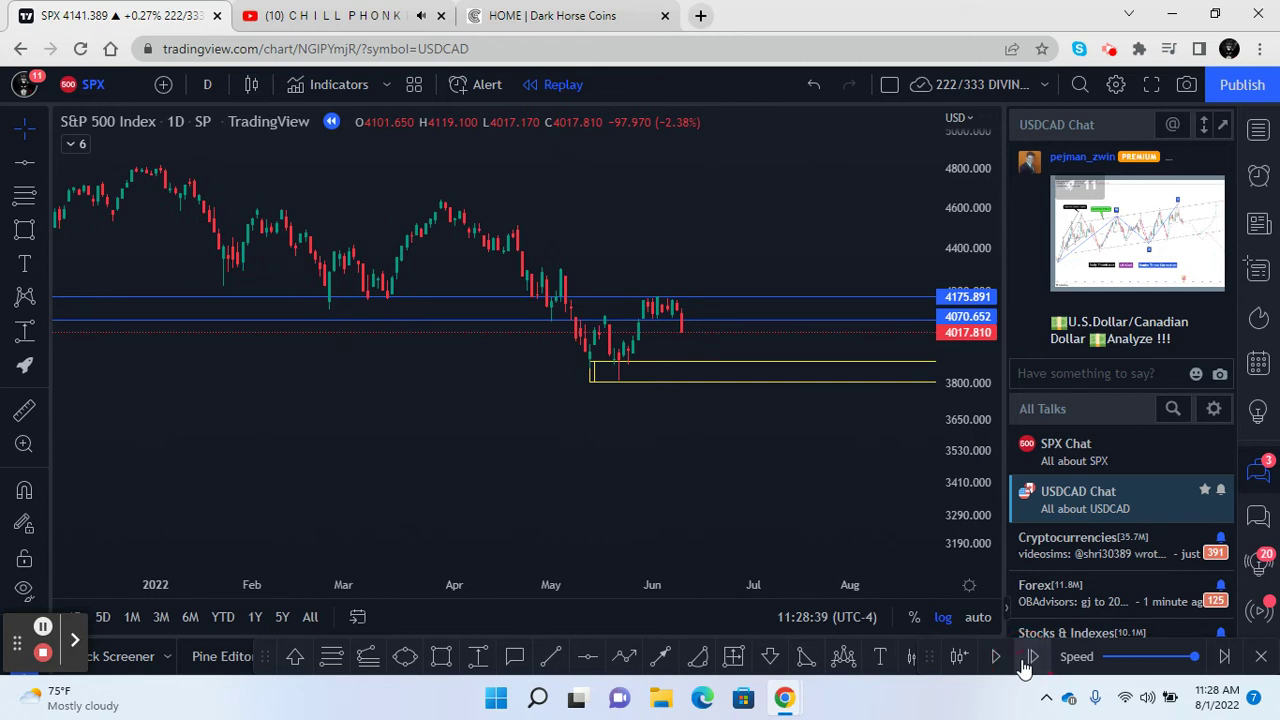
pyautogui.click(1025, 665)
pyautogui.click(1025, 665)
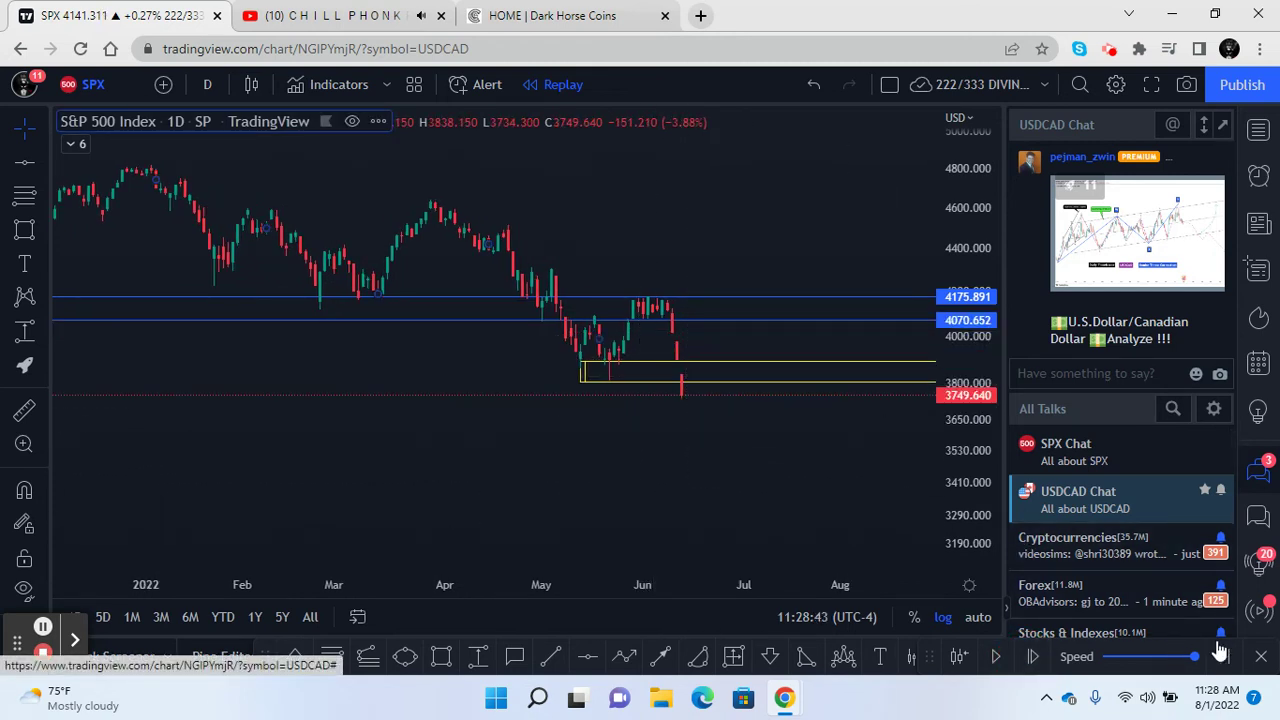
pyautogui.click(1261, 657)
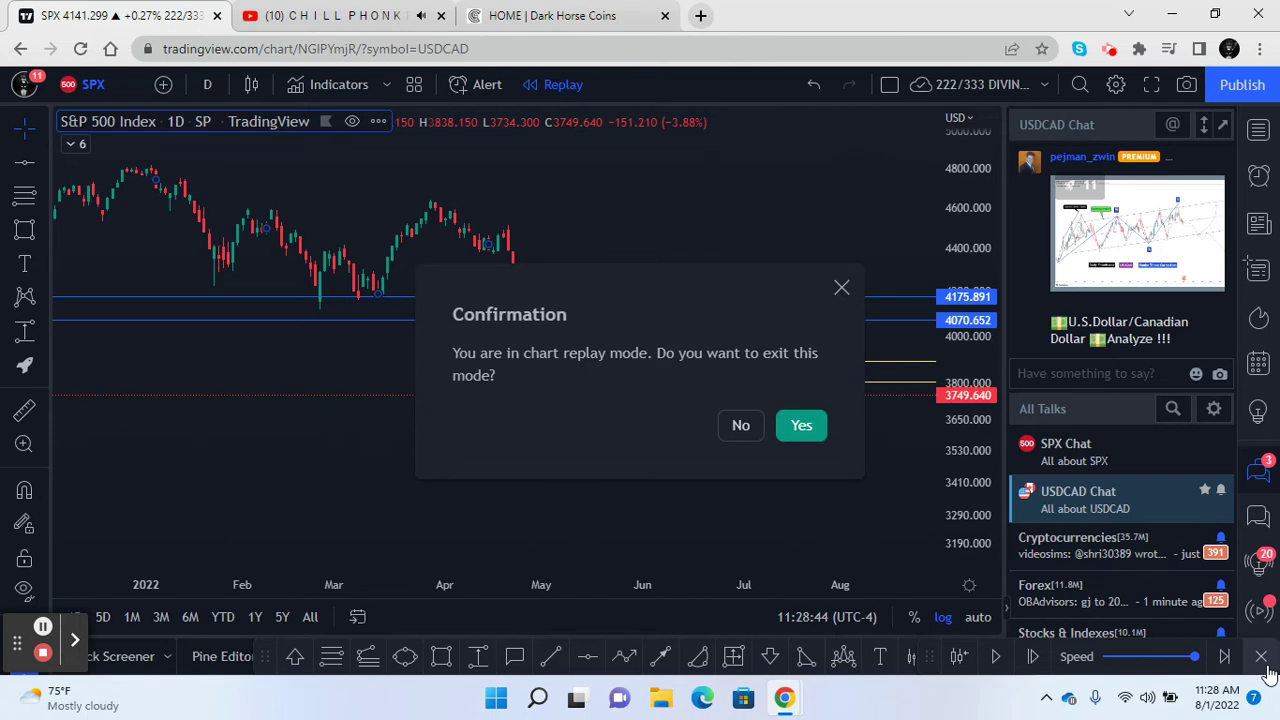
pyautogui.click(802, 426)
pyautogui.moveTo(530, 474); pyautogui.dragTo(126, 474)
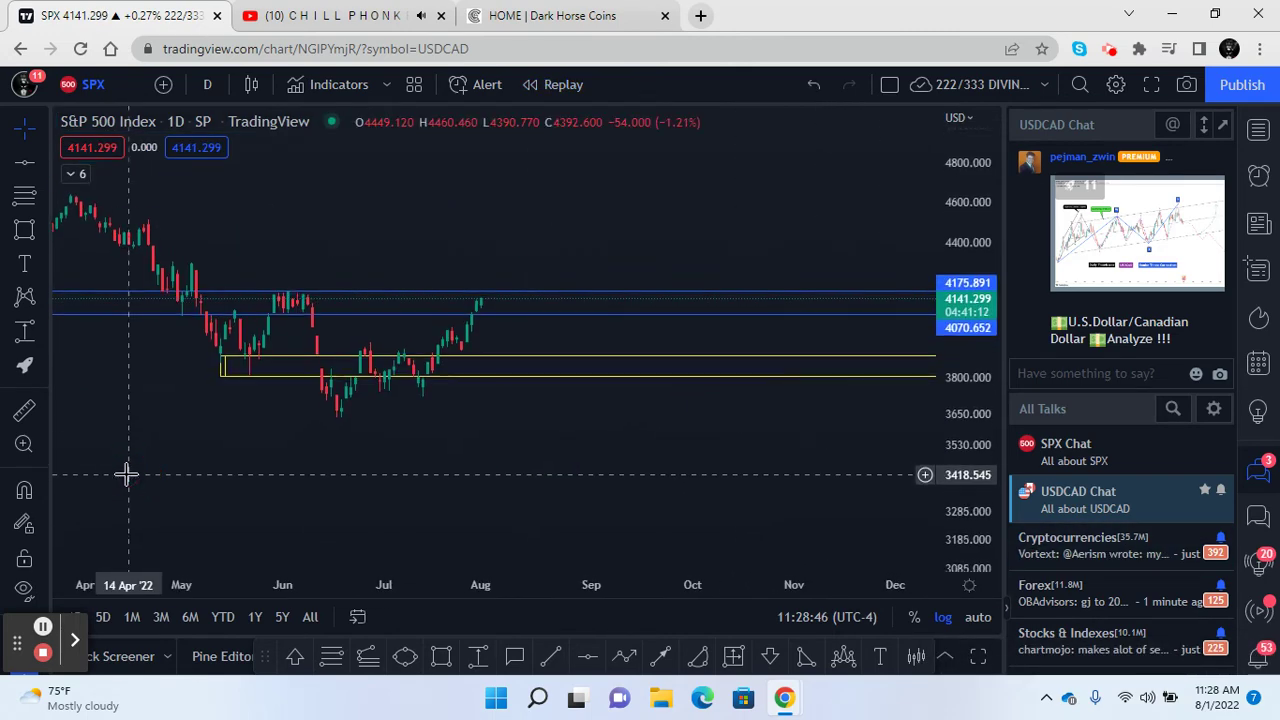
pyautogui.click(490, 310)
pyautogui.click(535, 261)
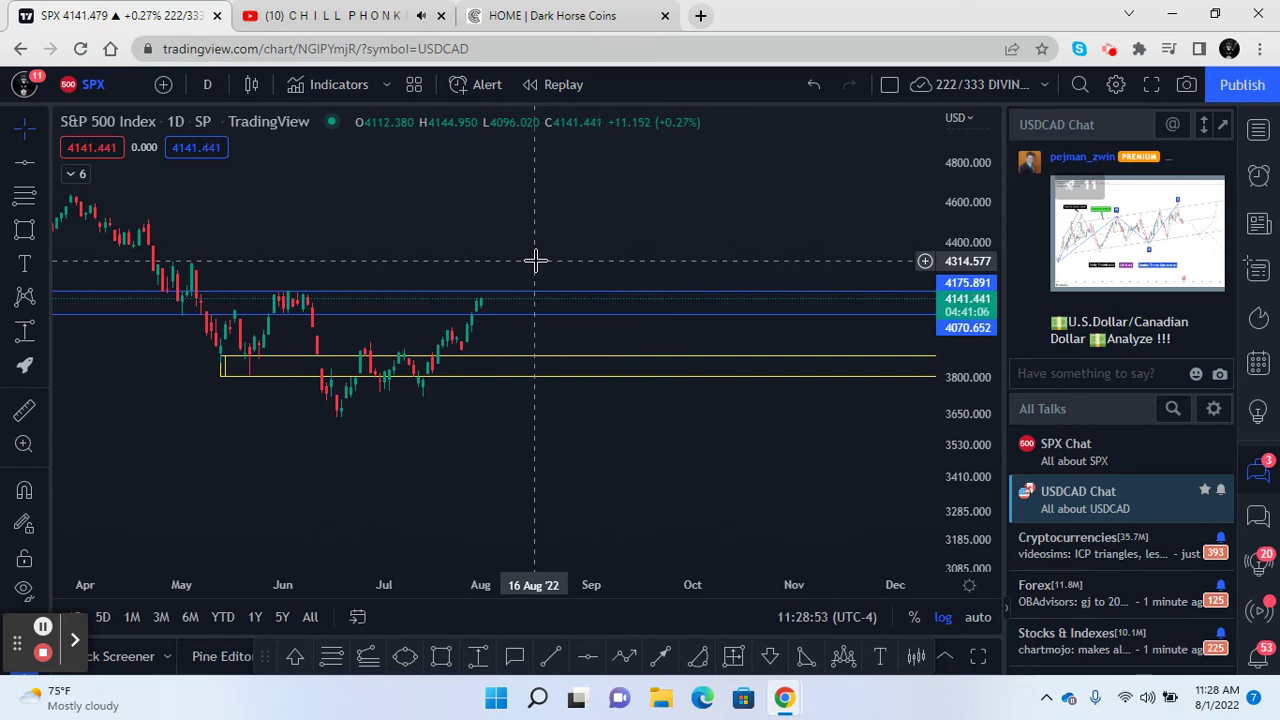
# Set the SPX chart interval to 5 minutes and examine the latest price action between the two horizontal lines
pyautogui.click(207, 84)
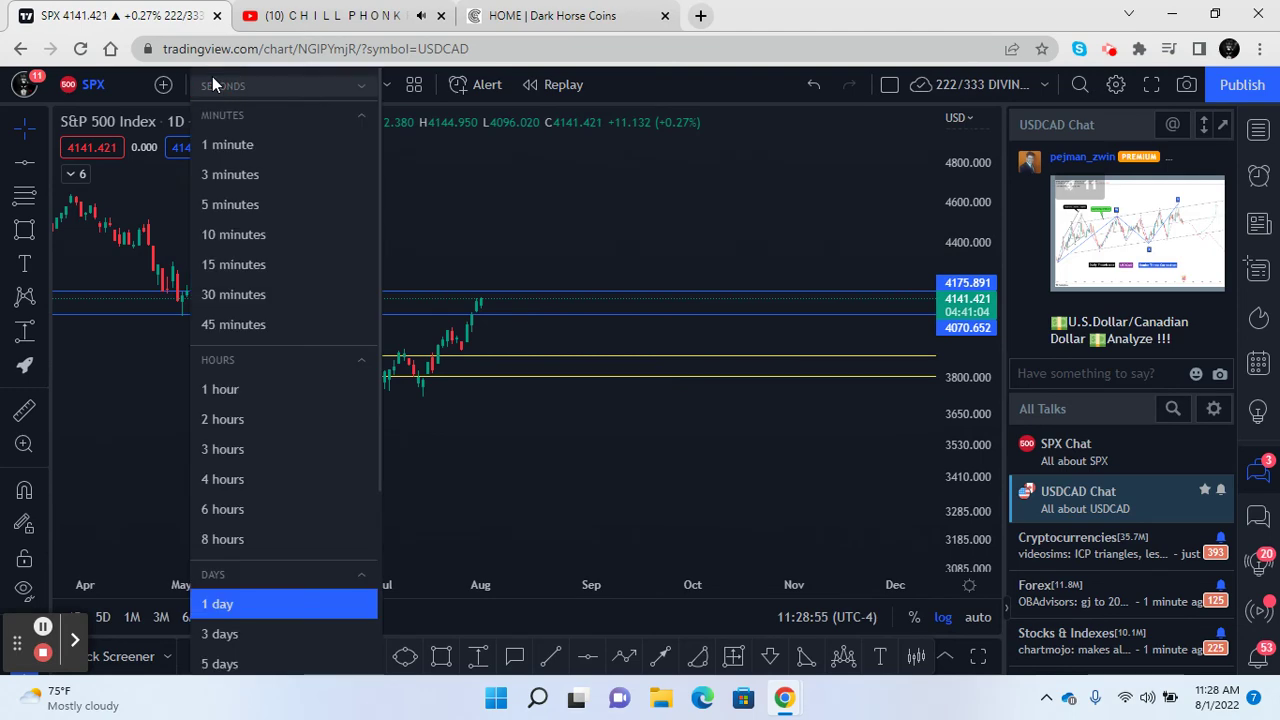
pyautogui.click(239, 203)
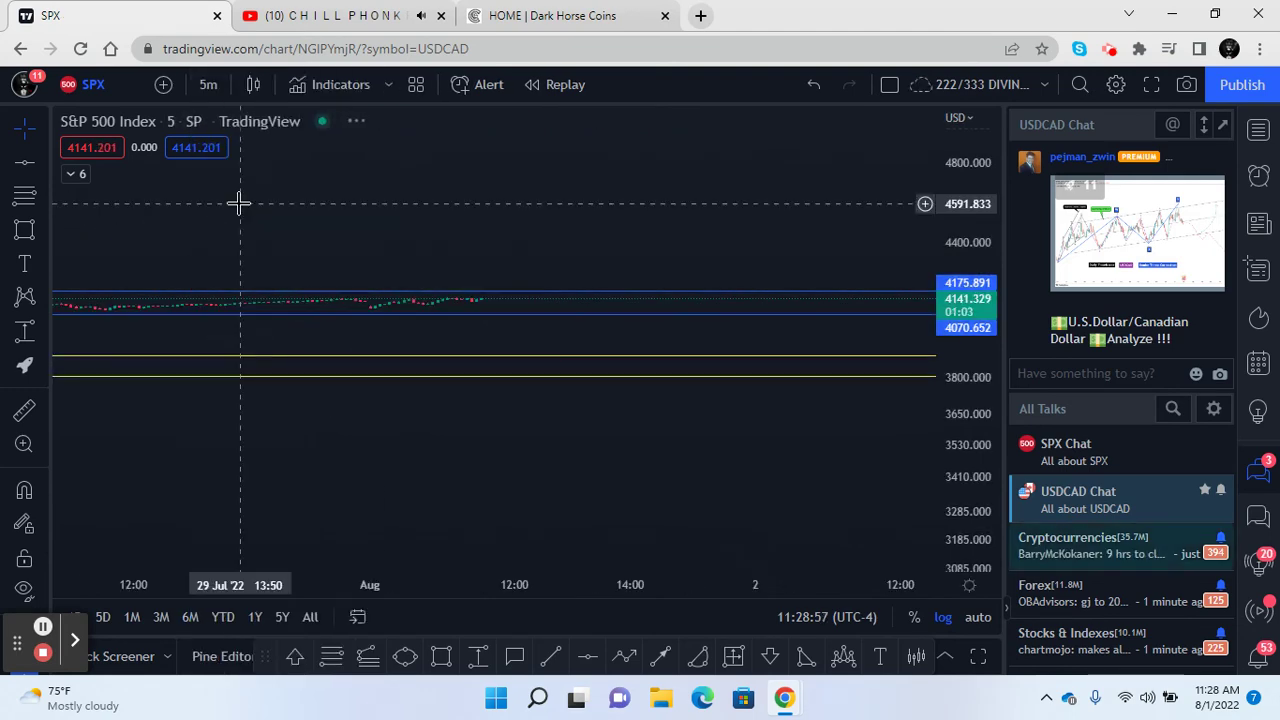
pyautogui.moveTo(970, 570); pyautogui.dragTo(943, 149)
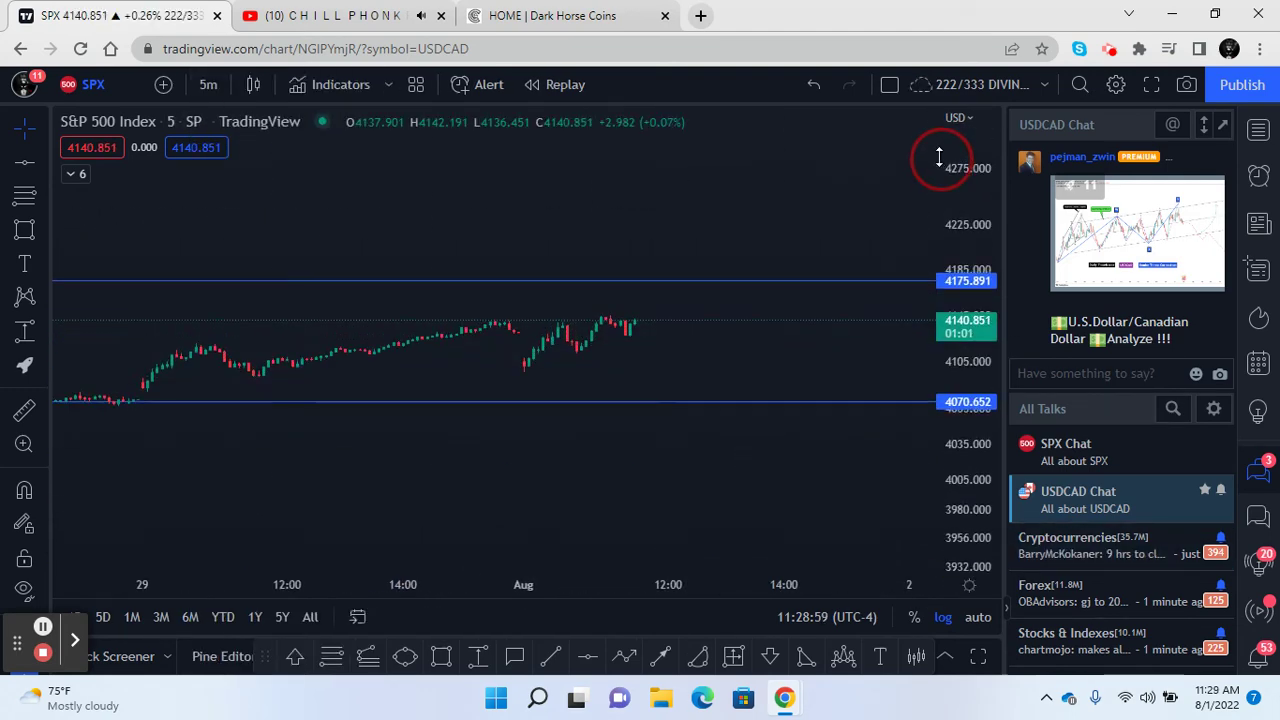
pyautogui.moveTo(363, 594); pyautogui.dragTo(491, 357)
pyautogui.moveTo(993, 503); pyautogui.dragTo(986, 363)
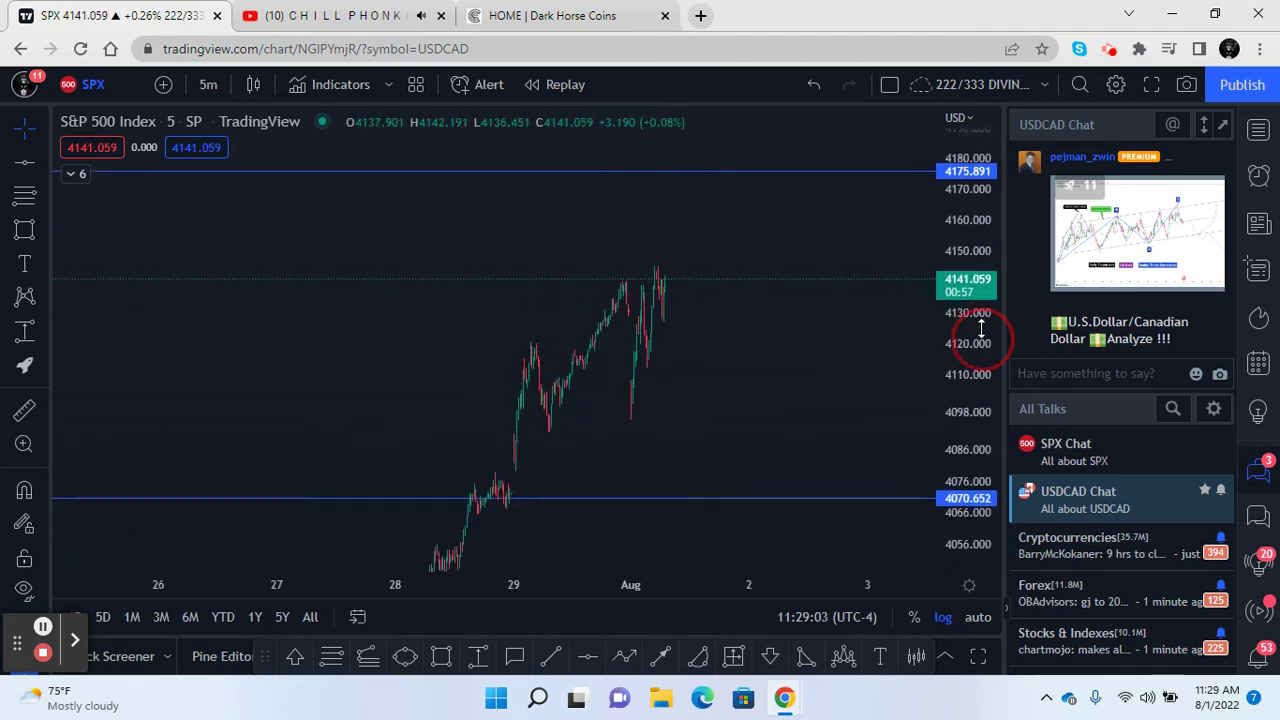
pyautogui.moveTo(766, 400); pyautogui.dragTo(831, 262)
pyautogui.moveTo(710, 584); pyautogui.dragTo(214, 554)
pyautogui.moveTo(280, 480); pyautogui.dragTo(688, 370)
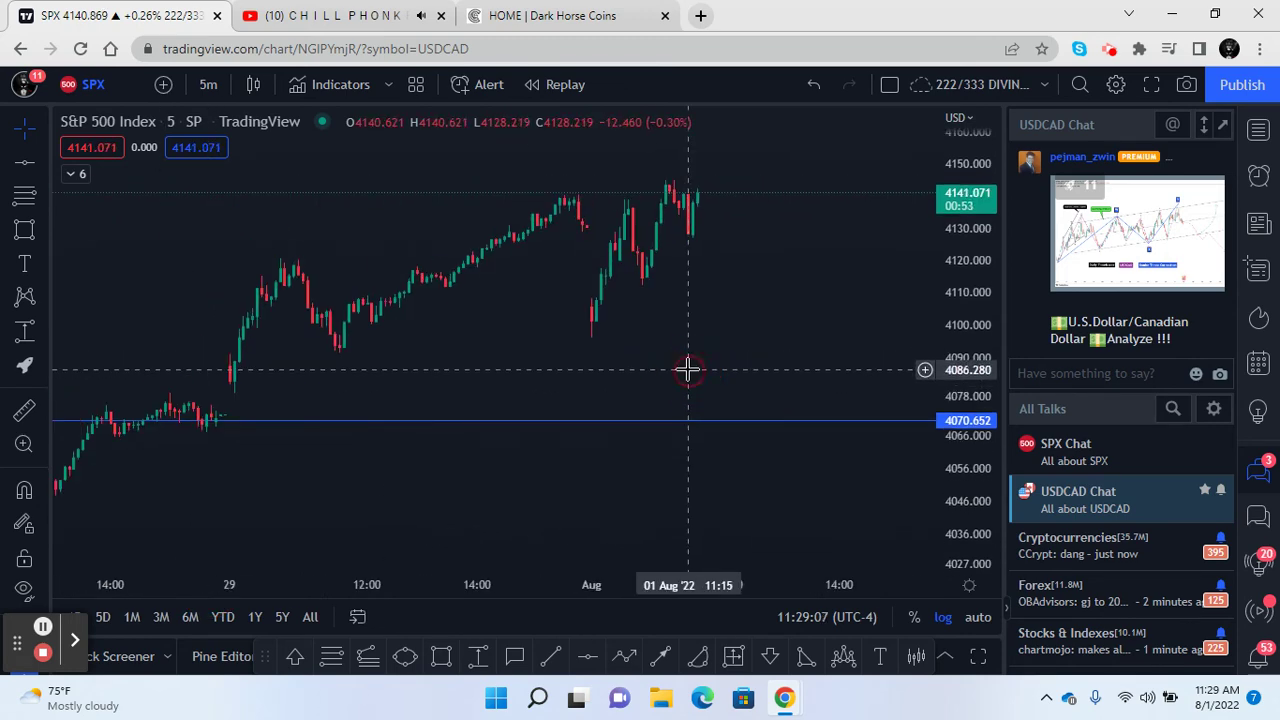
pyautogui.moveTo(645, 584); pyautogui.dragTo(366, 603)
pyautogui.moveTo(471, 323); pyautogui.dragTo(683, 367)
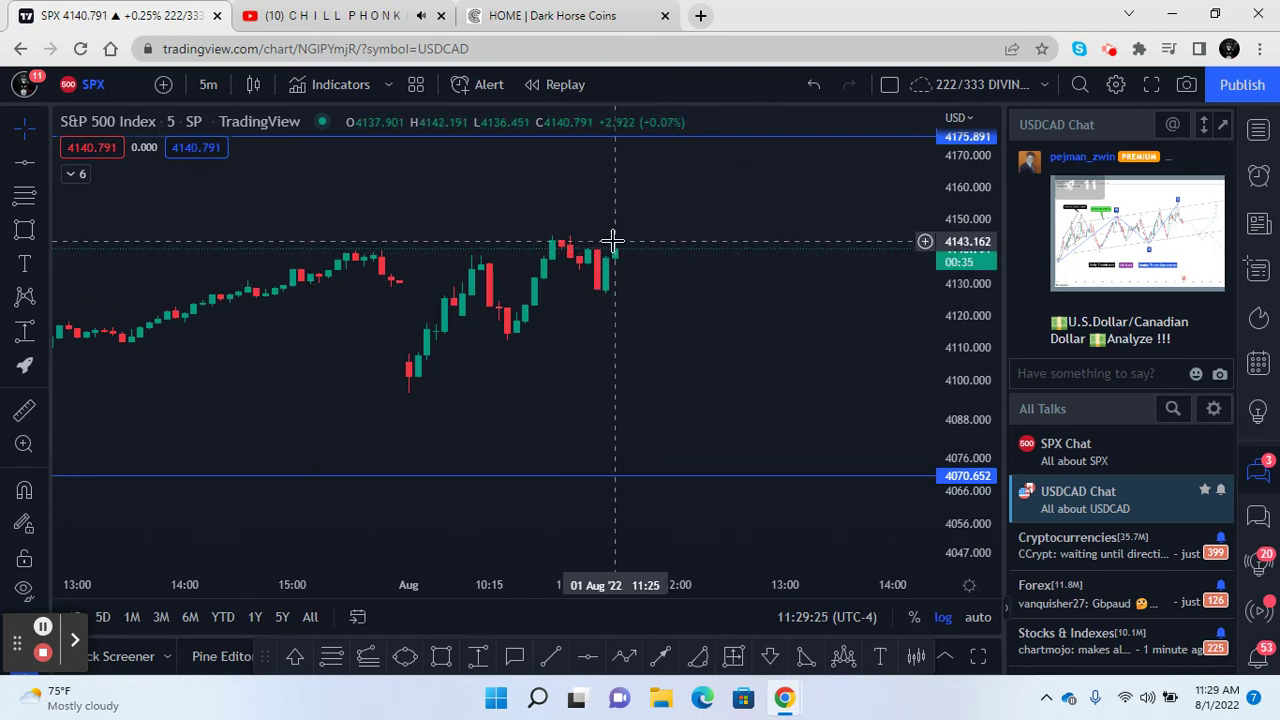
# Draw a rectangle zone over the 1 August SPX highs, from about 4,138 to 4,145
pyautogui.click(437, 658)
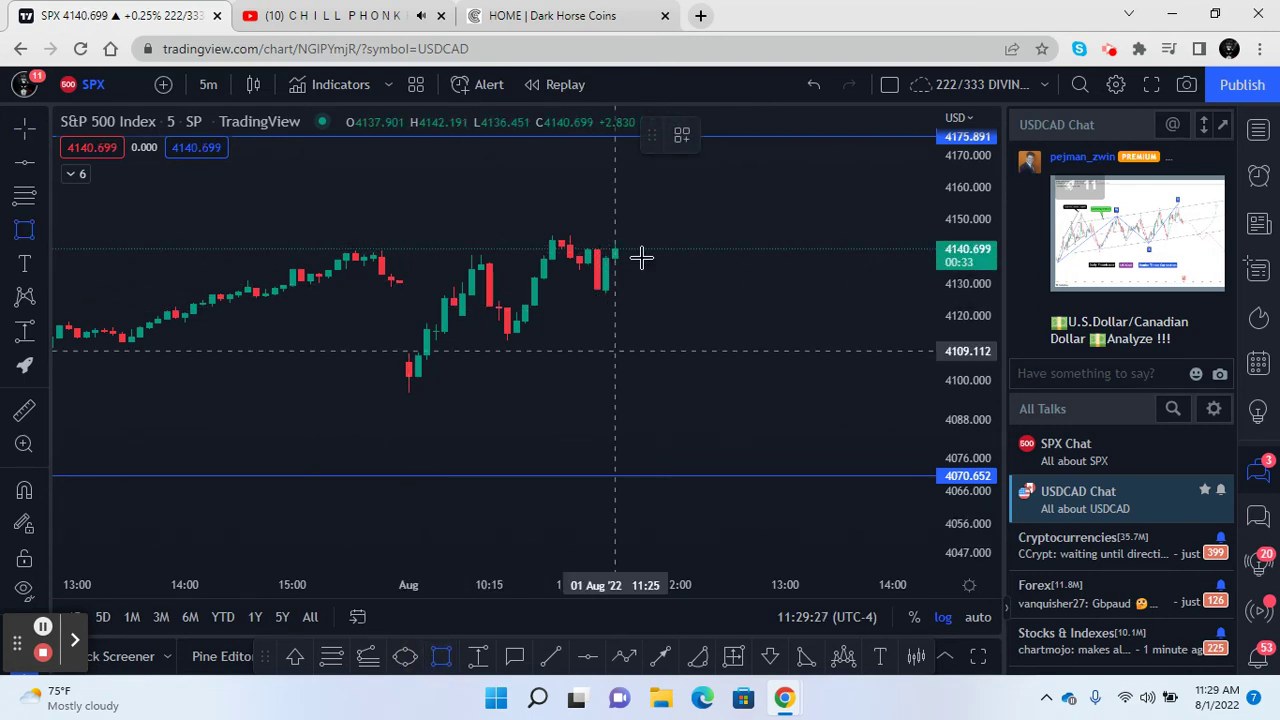
pyautogui.moveTo(543, 234); pyautogui.dragTo(541, 258)
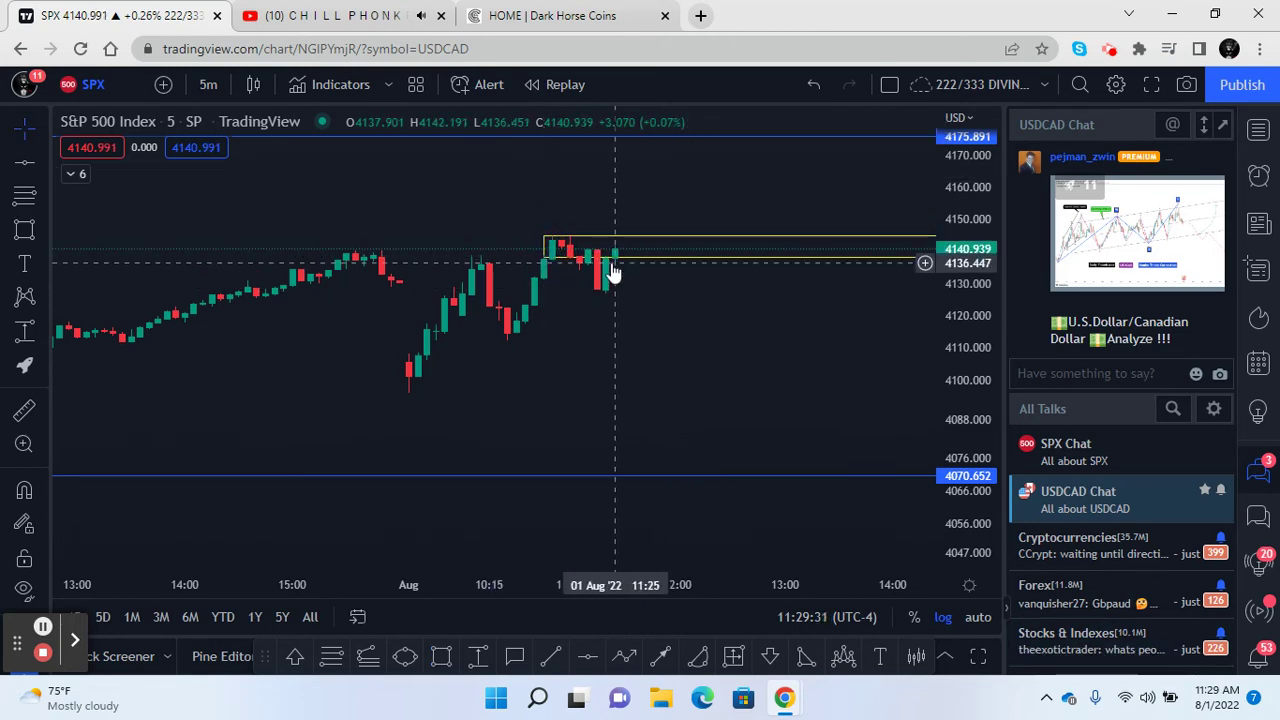
pyautogui.click(643, 309)
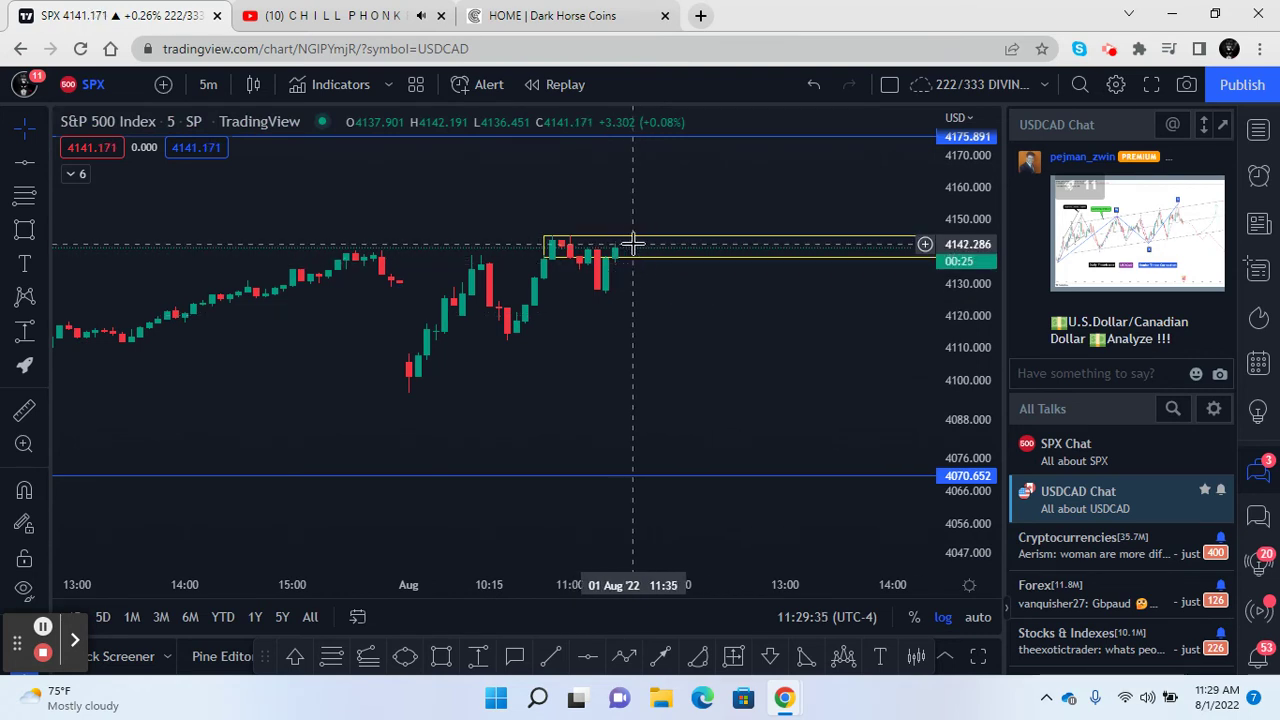
# Draw a rectangle zone over the 28 July SPX consolidation highs, from about 4,072 to 4,081
pyautogui.moveTo(594, 583); pyautogui.dragTo(675, 585)
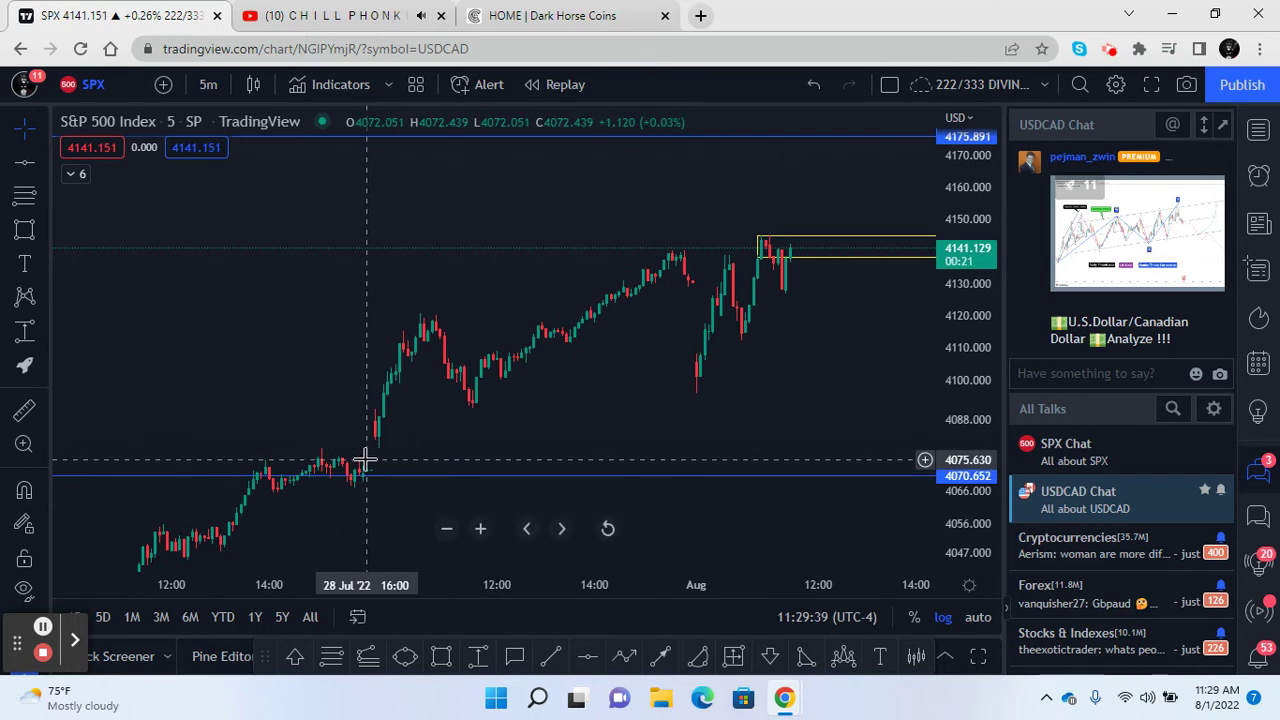
pyautogui.moveTo(374, 523); pyautogui.dragTo(275, 478)
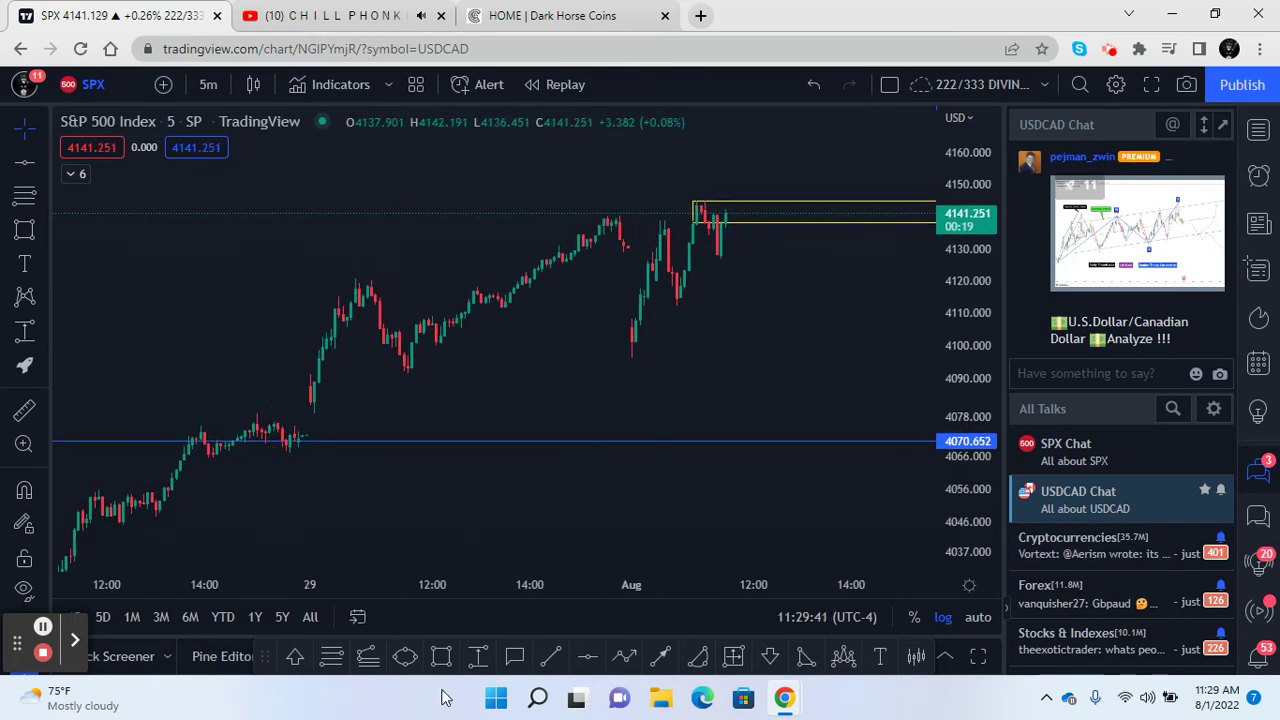
pyautogui.click(443, 657)
pyautogui.click(252, 407)
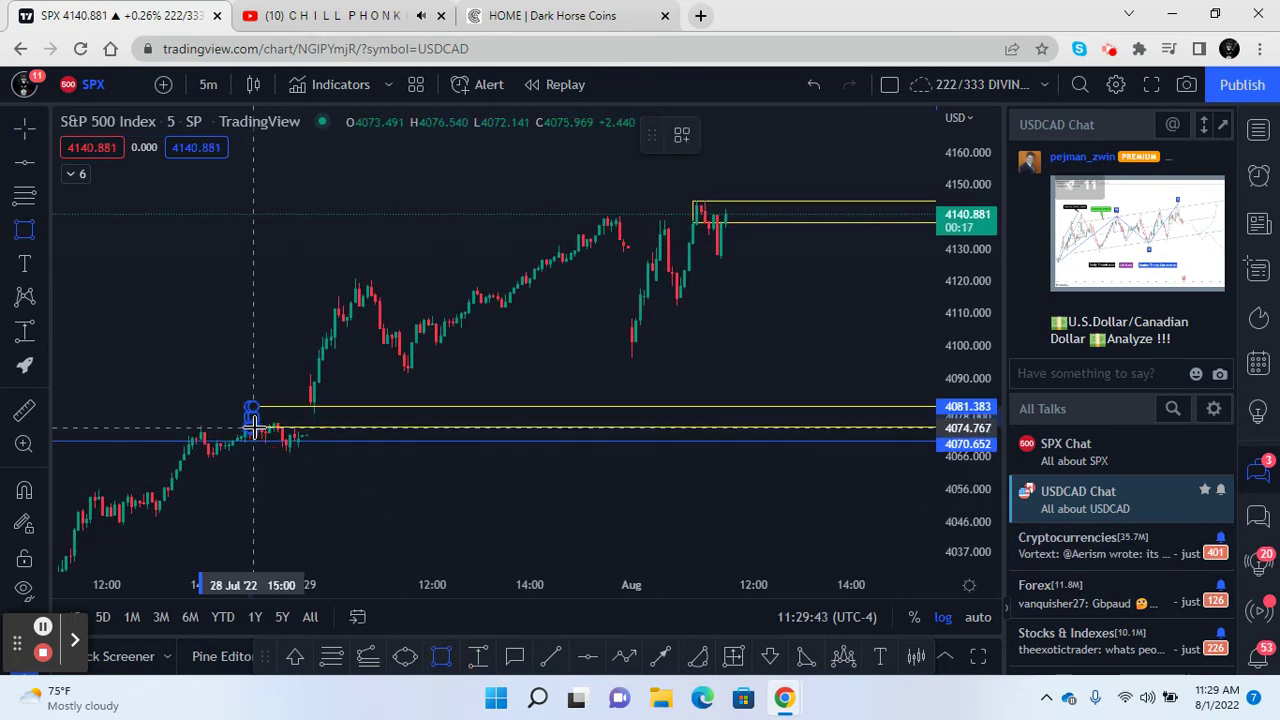
pyautogui.click(255, 435)
# Examine how the 5-minute SPX price moves between the 28 July zone and the 1 August zone
pyautogui.moveTo(809, 349); pyautogui.dragTo(440, 344)
pyautogui.moveTo(390, 584); pyautogui.dragTo(480, 584)
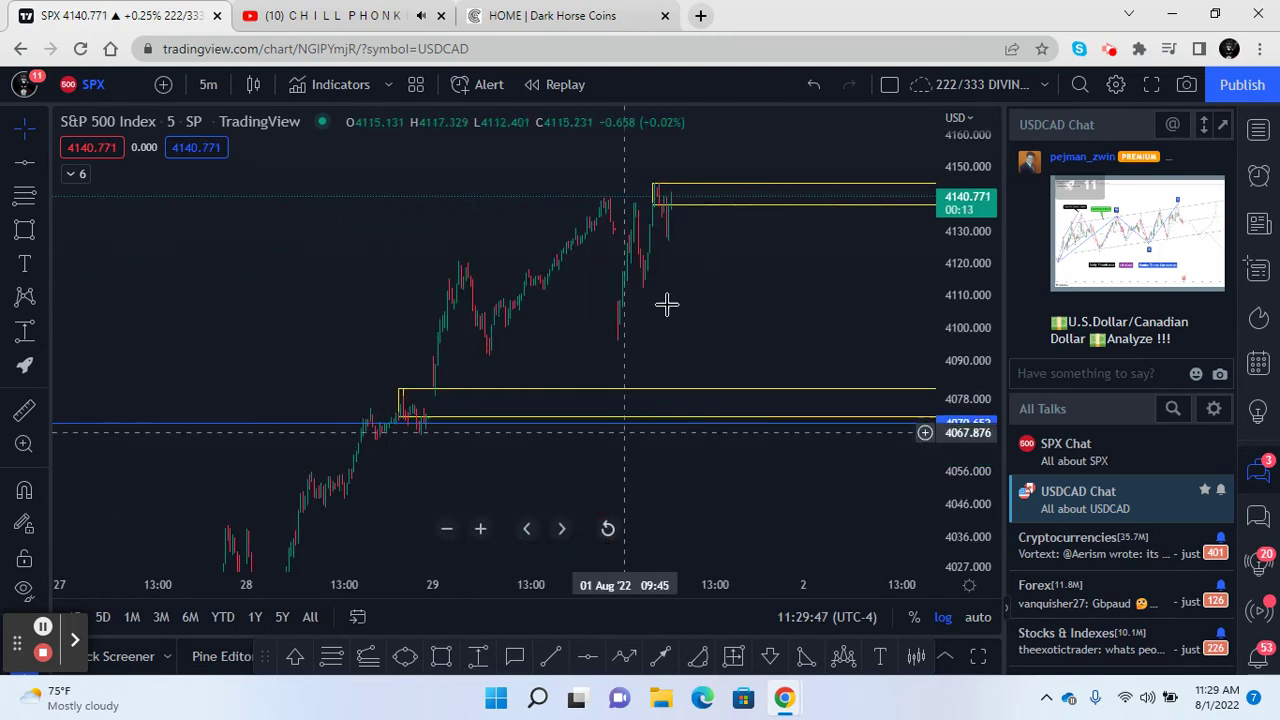
pyautogui.moveTo(637, 584); pyautogui.dragTo(464, 579)
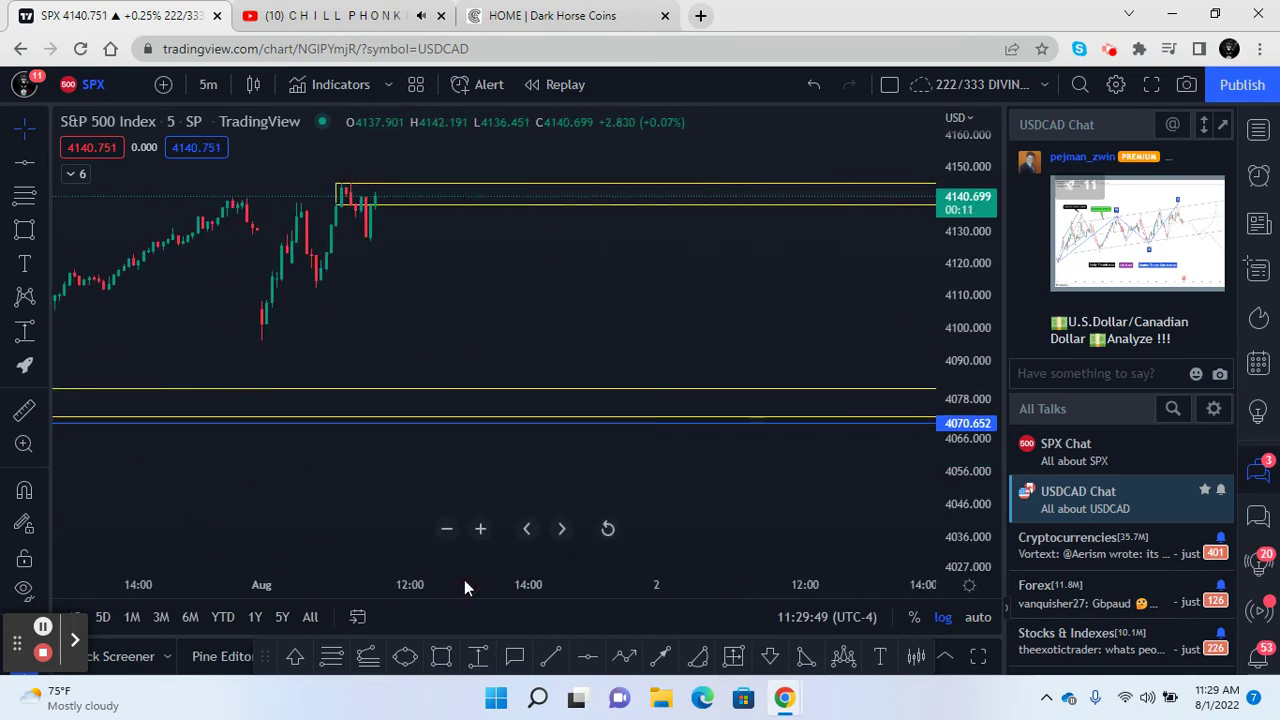
pyautogui.click(371, 200)
pyautogui.moveTo(497, 322); pyautogui.dragTo(765, 374)
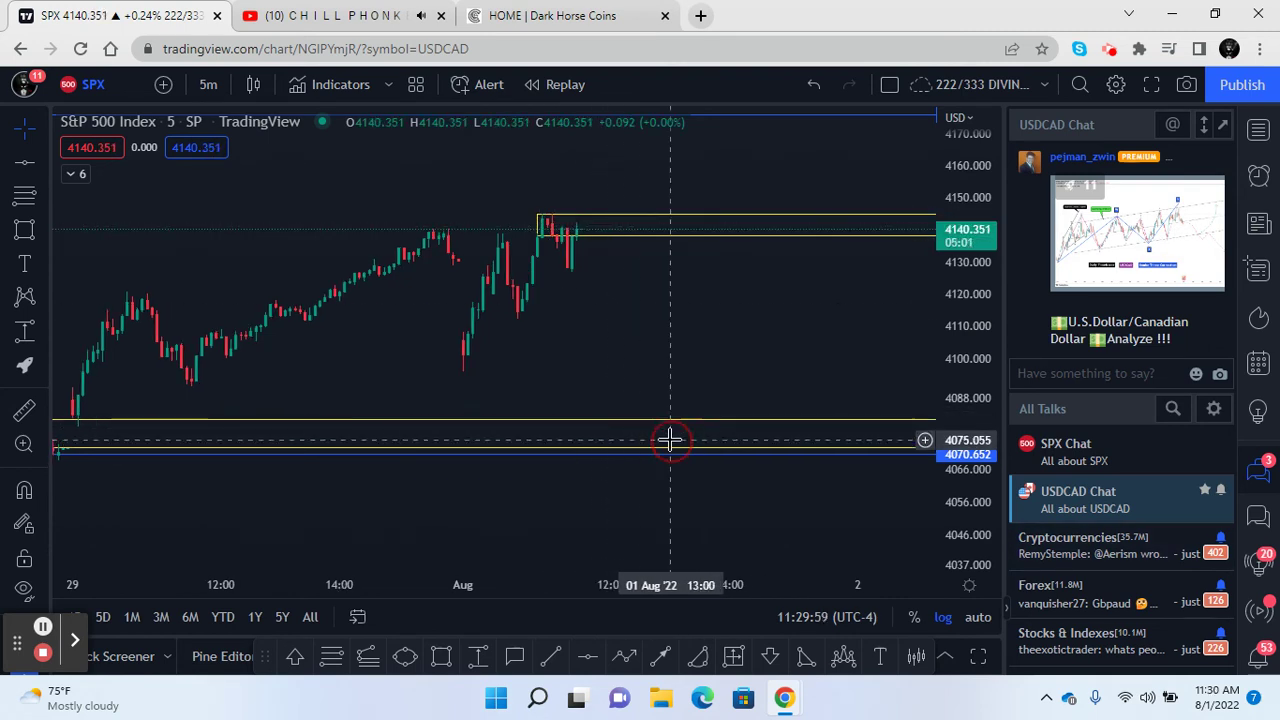
pyautogui.moveTo(520, 489); pyautogui.dragTo(780, 494)
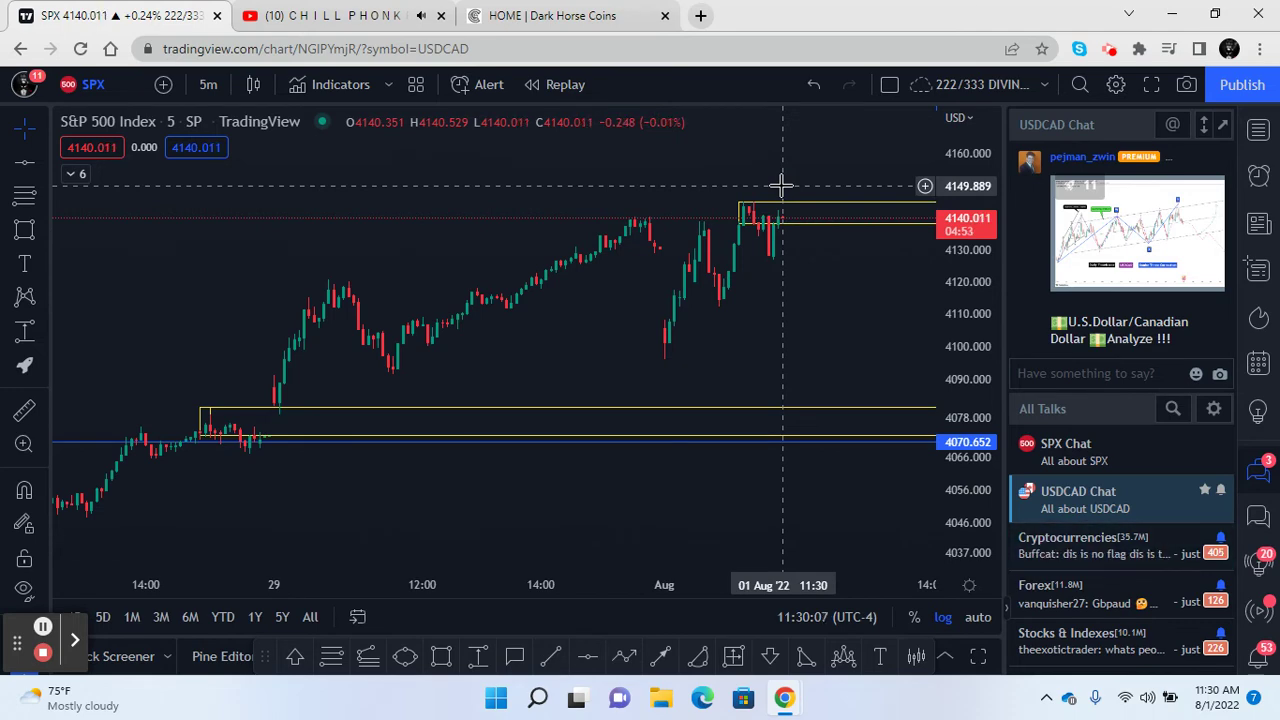
pyautogui.moveTo(771, 209); pyautogui.dragTo(602, 320)
pyautogui.moveTo(613, 230); pyautogui.dragTo(750, 445)
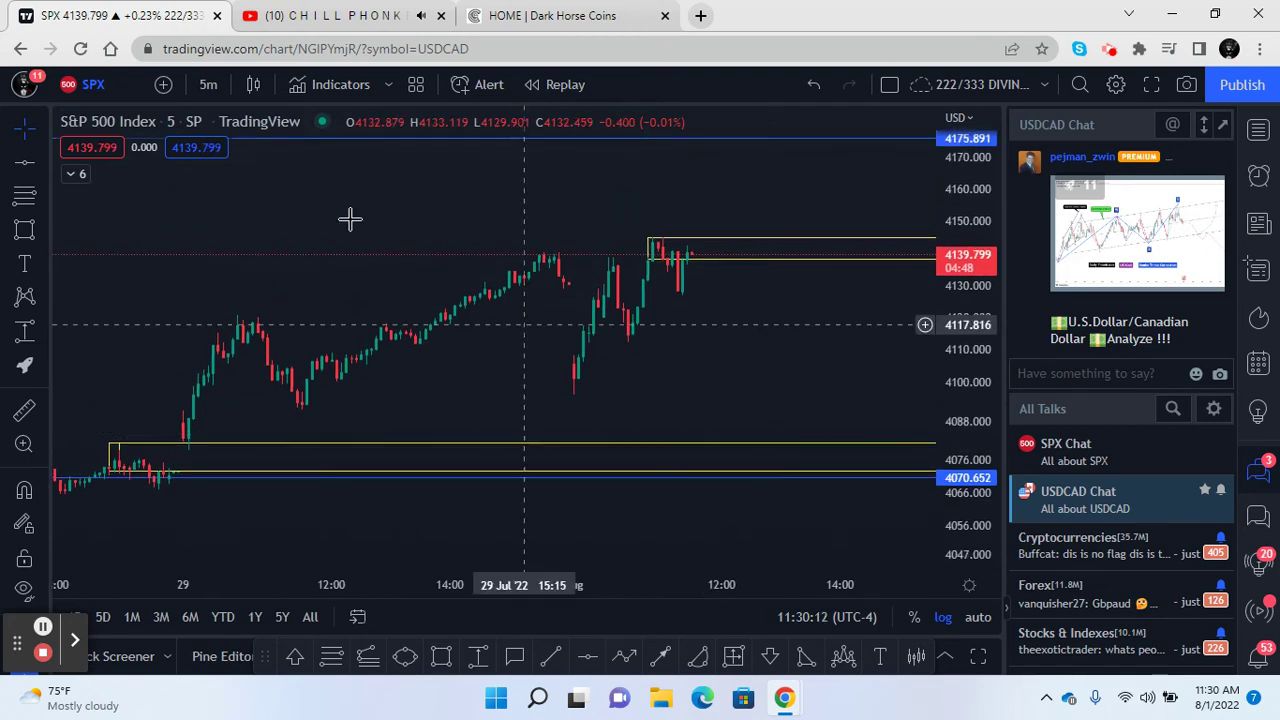
# Switch the chart to Amazon.com (AMZN) on NASDAQ and bring its recent 5-minute price action into view
pyautogui.click(118, 86)
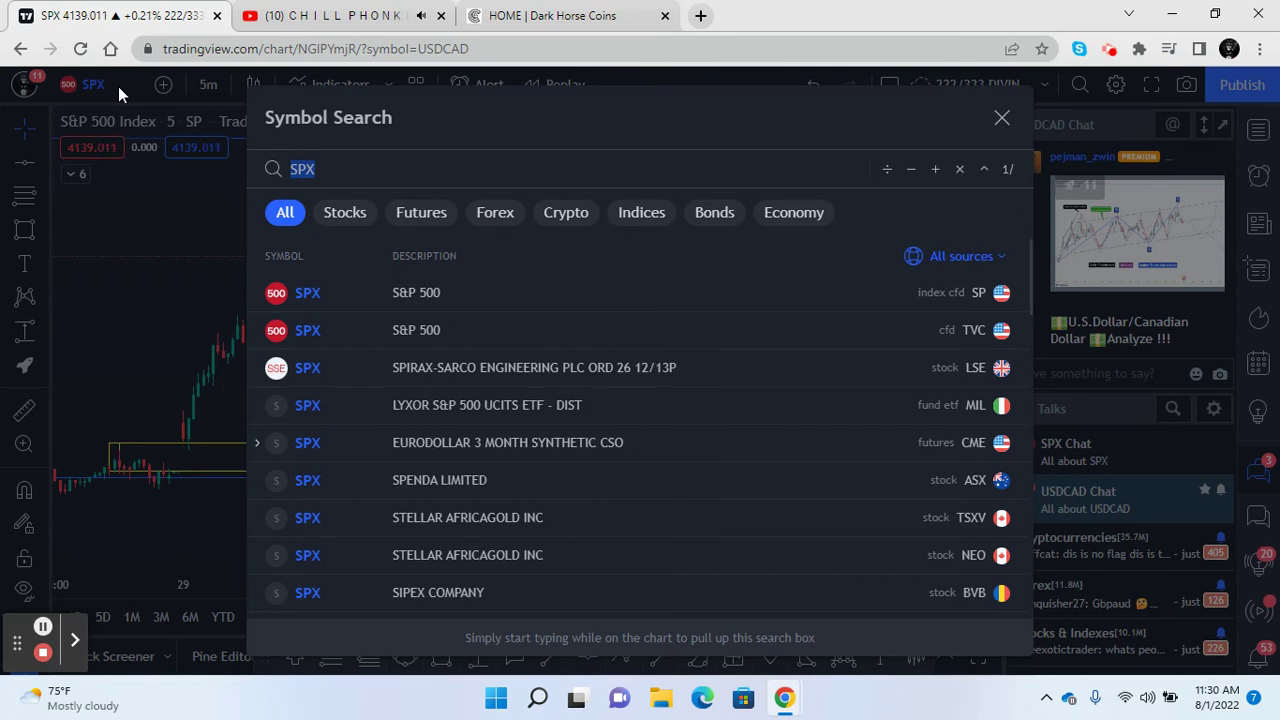
pyautogui.write('AMA')
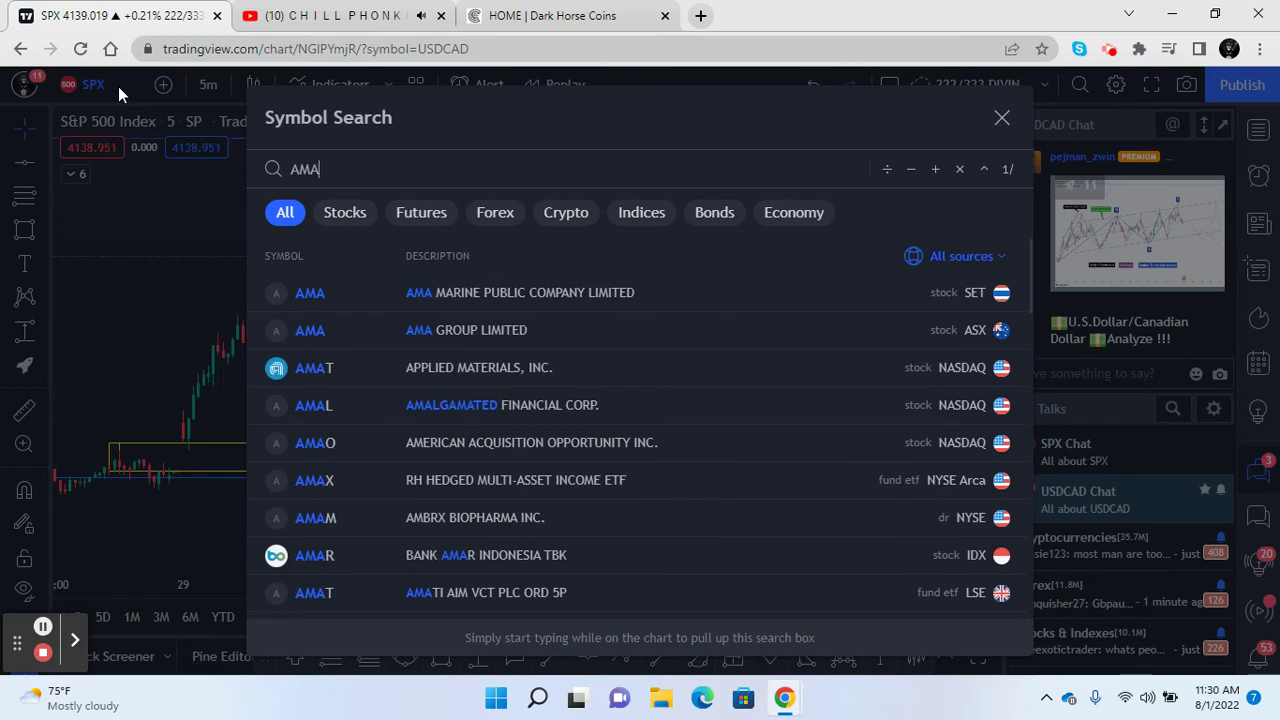
pyautogui.press('BackSpace')
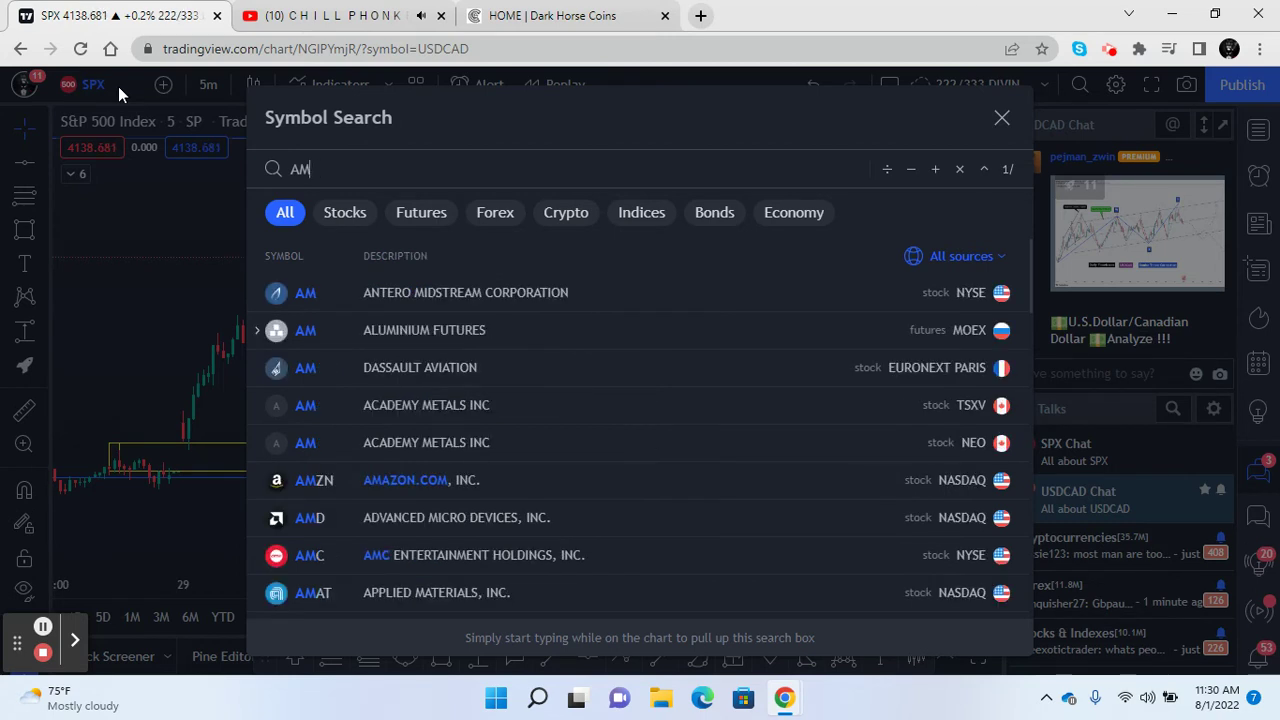
pyautogui.write('X')
pyautogui.press('BackSpace')
pyautogui.write('ZN')
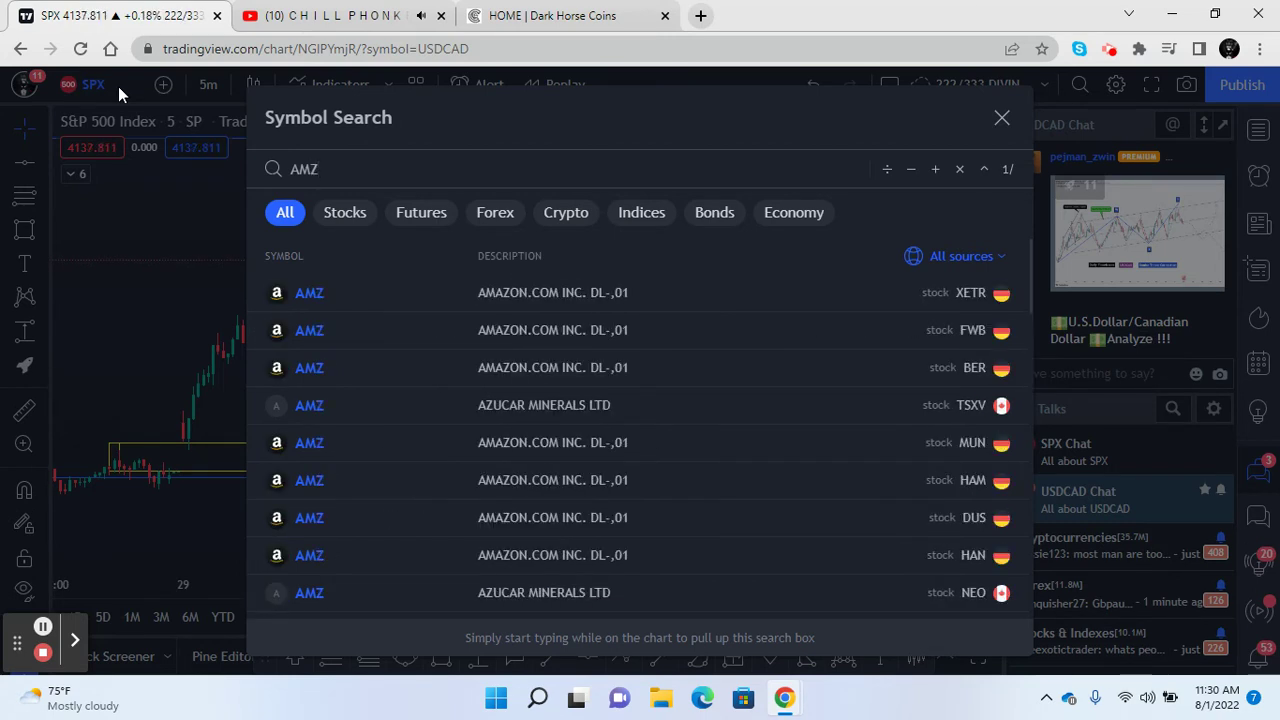
pyautogui.click(308, 294)
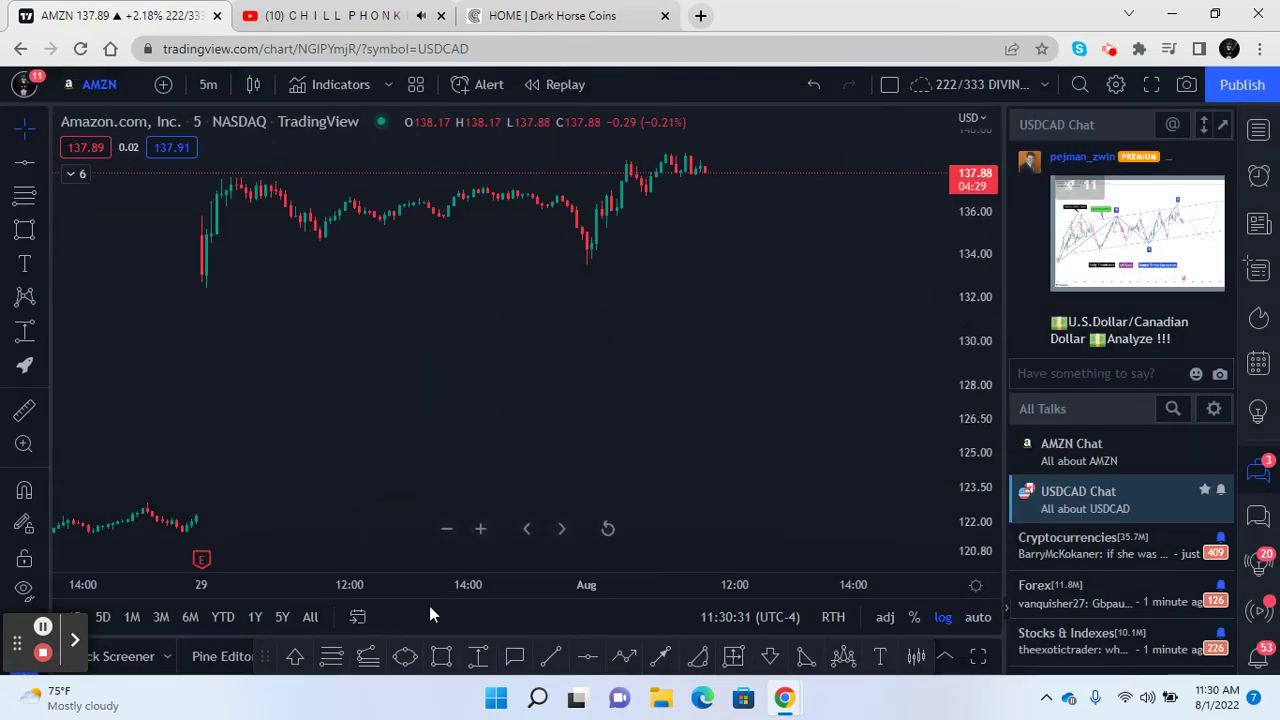
pyautogui.moveTo(375, 588); pyautogui.dragTo(640, 557)
pyautogui.moveTo(737, 394); pyautogui.dragTo(580, 549)
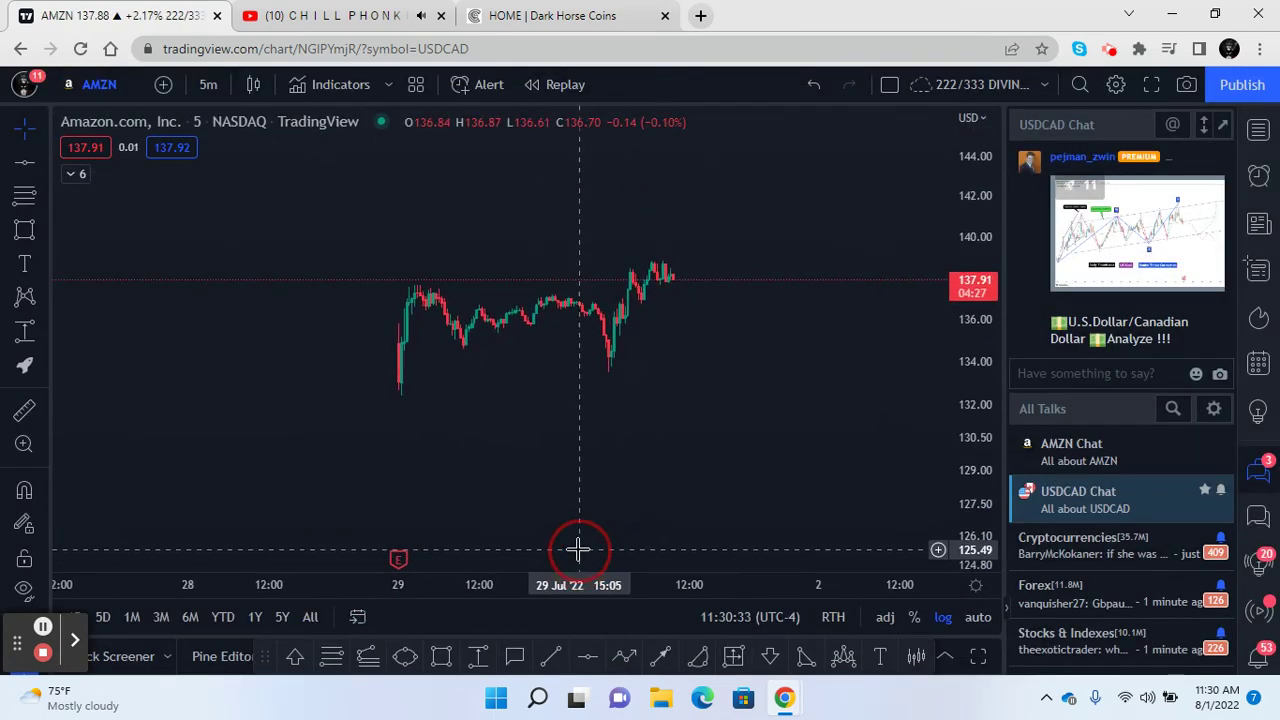
# Switch the AMZN chart to the 4-hour timeframe and fit the June to August price action in view
pyautogui.moveTo(810, 534); pyautogui.dragTo(471, 608)
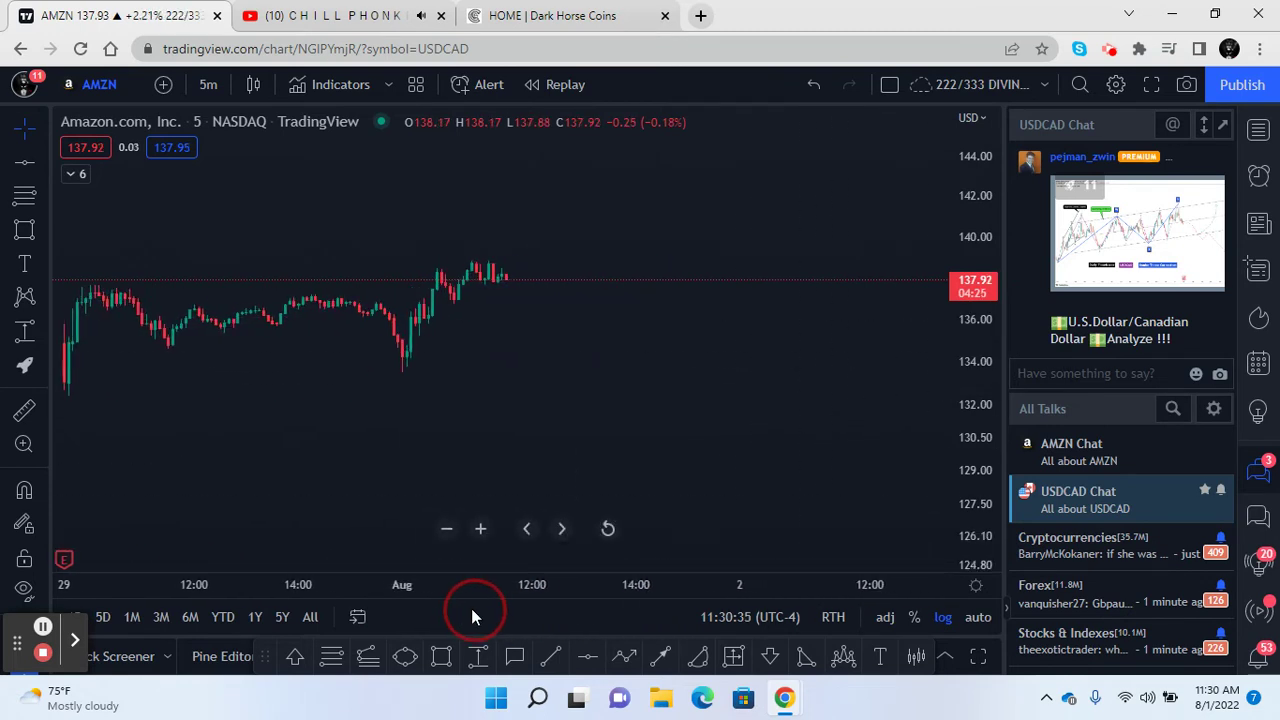
pyautogui.moveTo(512, 366); pyautogui.dragTo(711, 400)
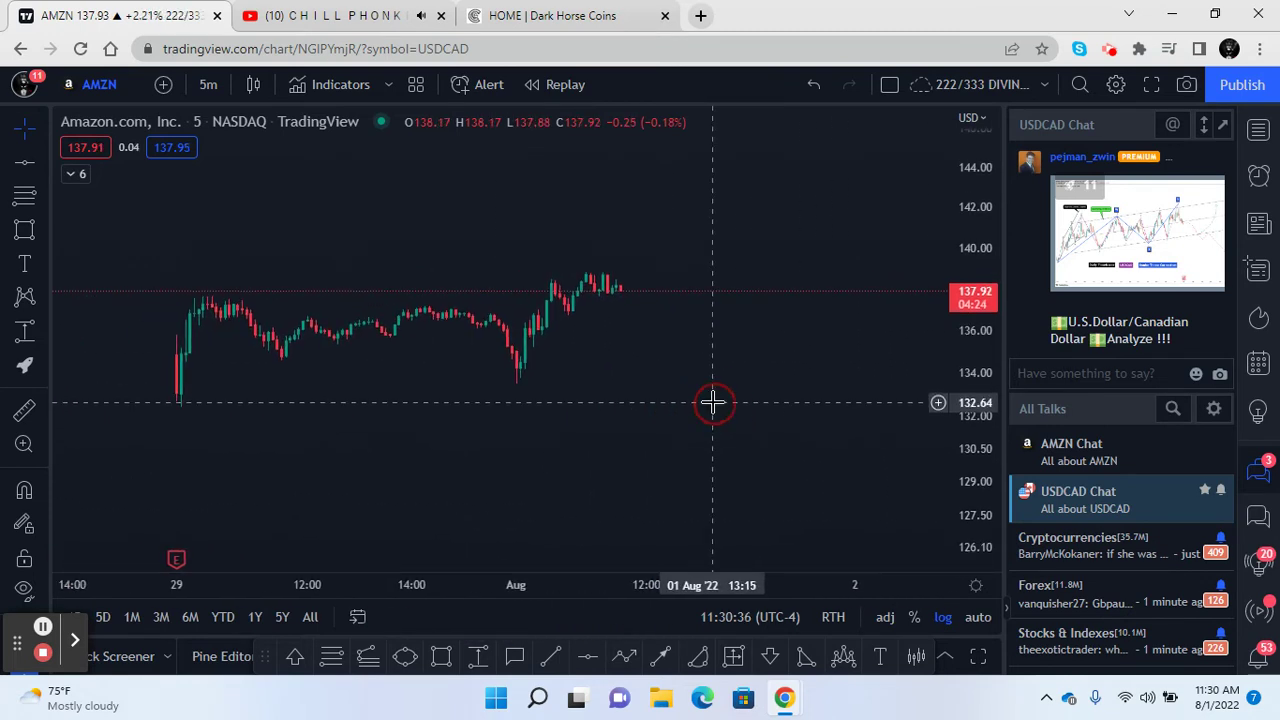
pyautogui.click(210, 84)
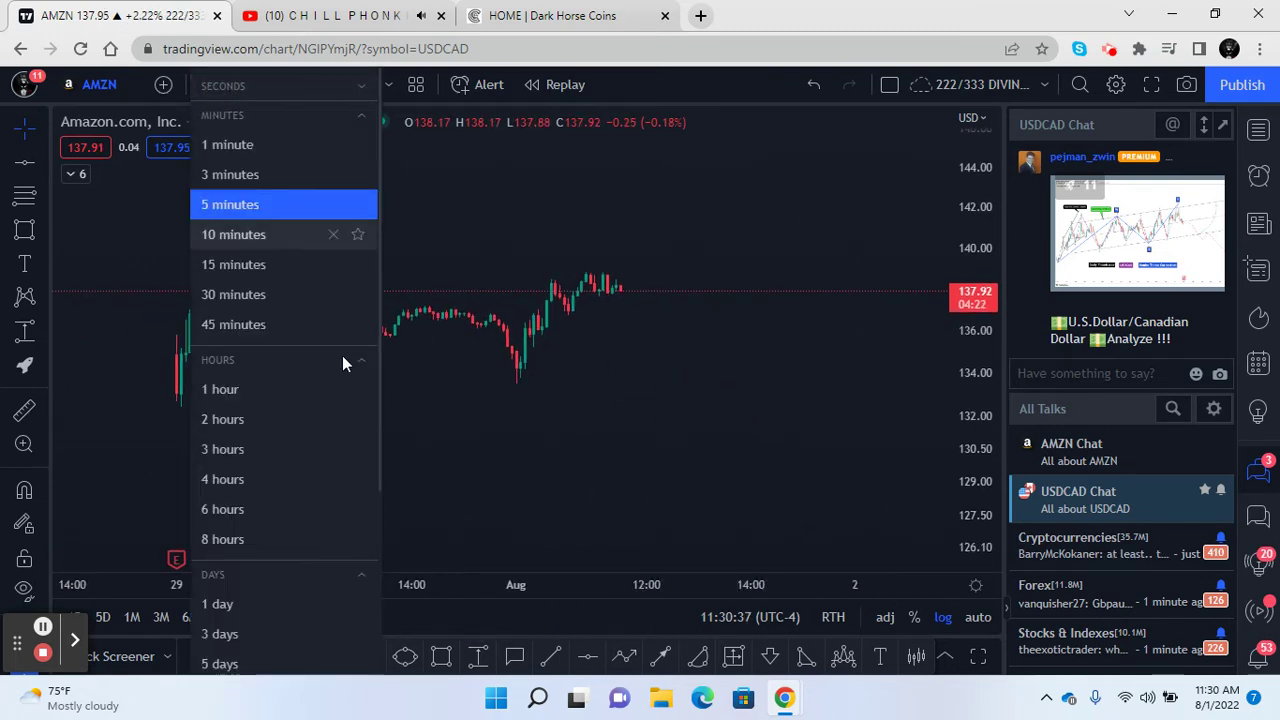
pyautogui.click(240, 479)
pyautogui.moveTo(705, 590); pyautogui.dragTo(220, 606)
pyautogui.moveTo(660, 249); pyautogui.dragTo(830, 200)
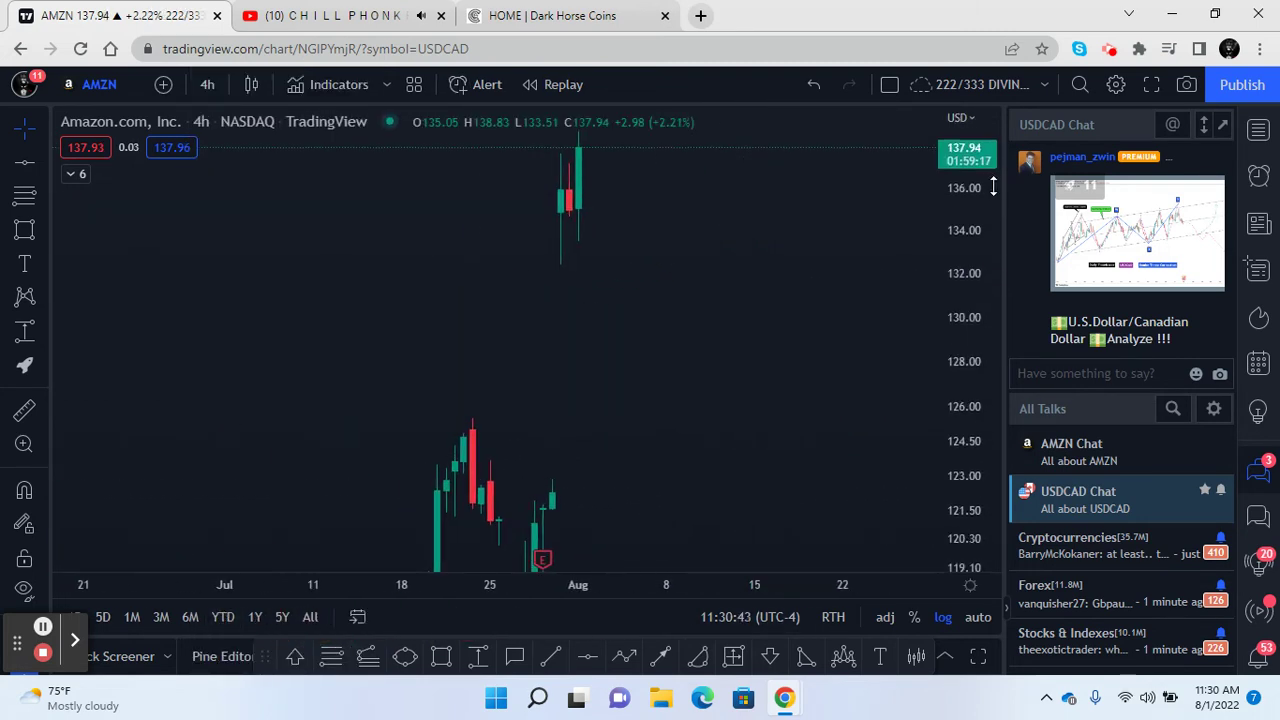
pyautogui.moveTo(985, 170); pyautogui.dragTo(934, 523)
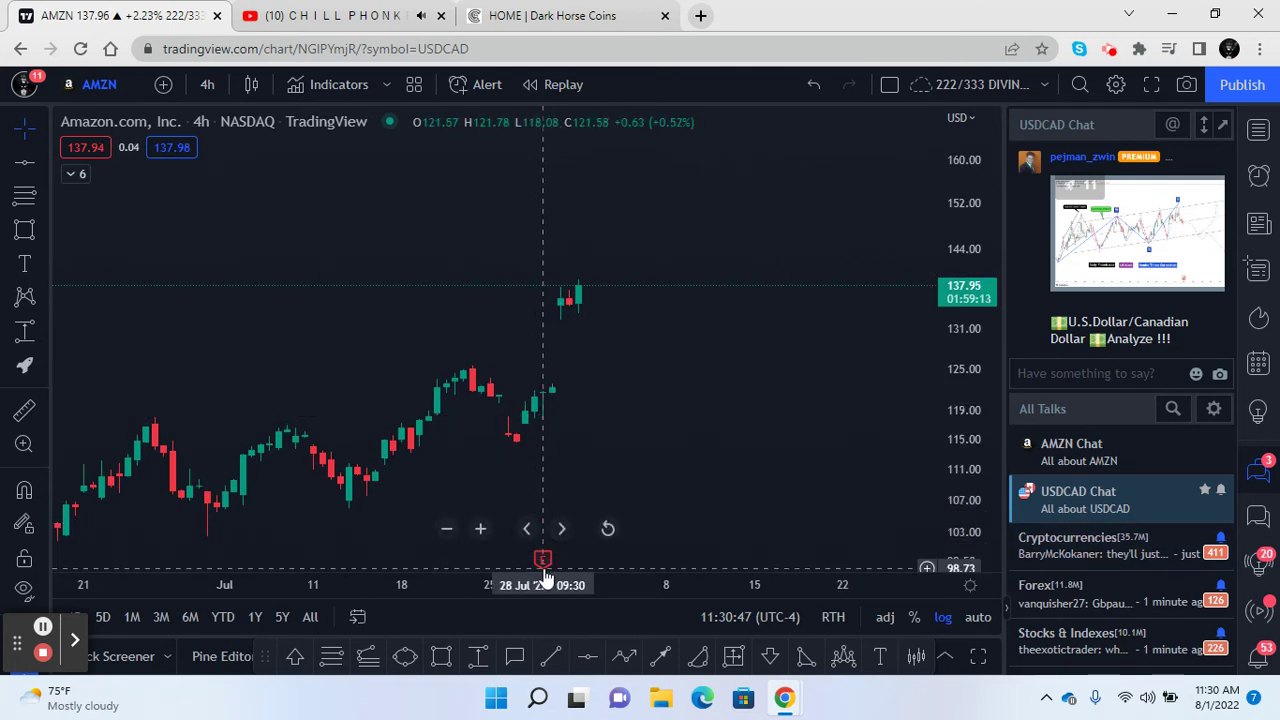
# Read the details of the 28 July 2022 earnings report and the 6 June 2022 stock split
pyautogui.moveTo(542, 563)
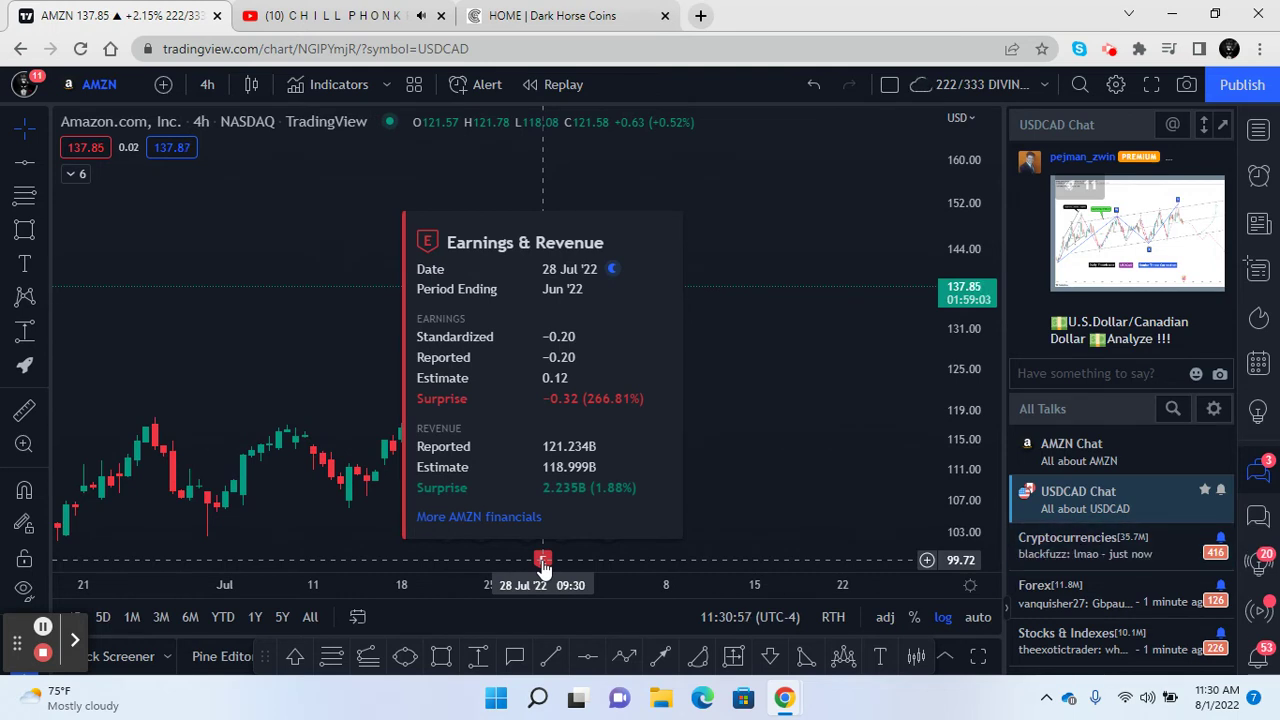
pyautogui.click(577, 445)
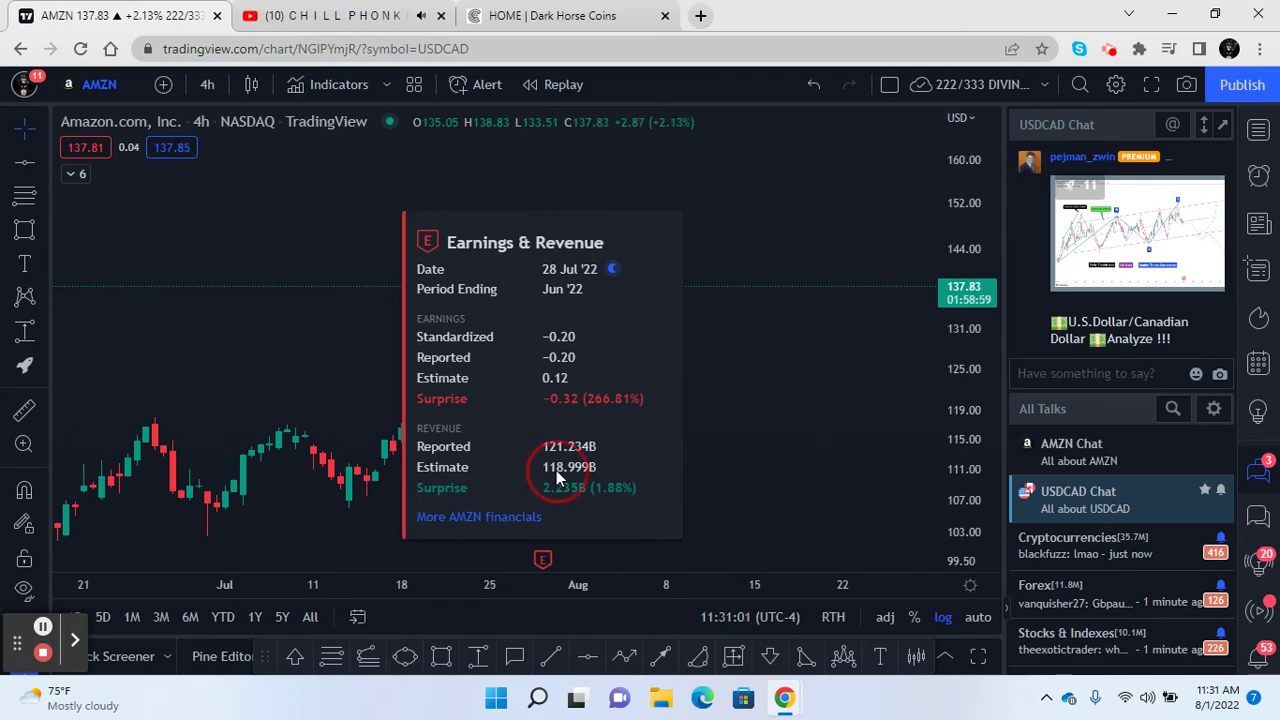
pyautogui.click(723, 214)
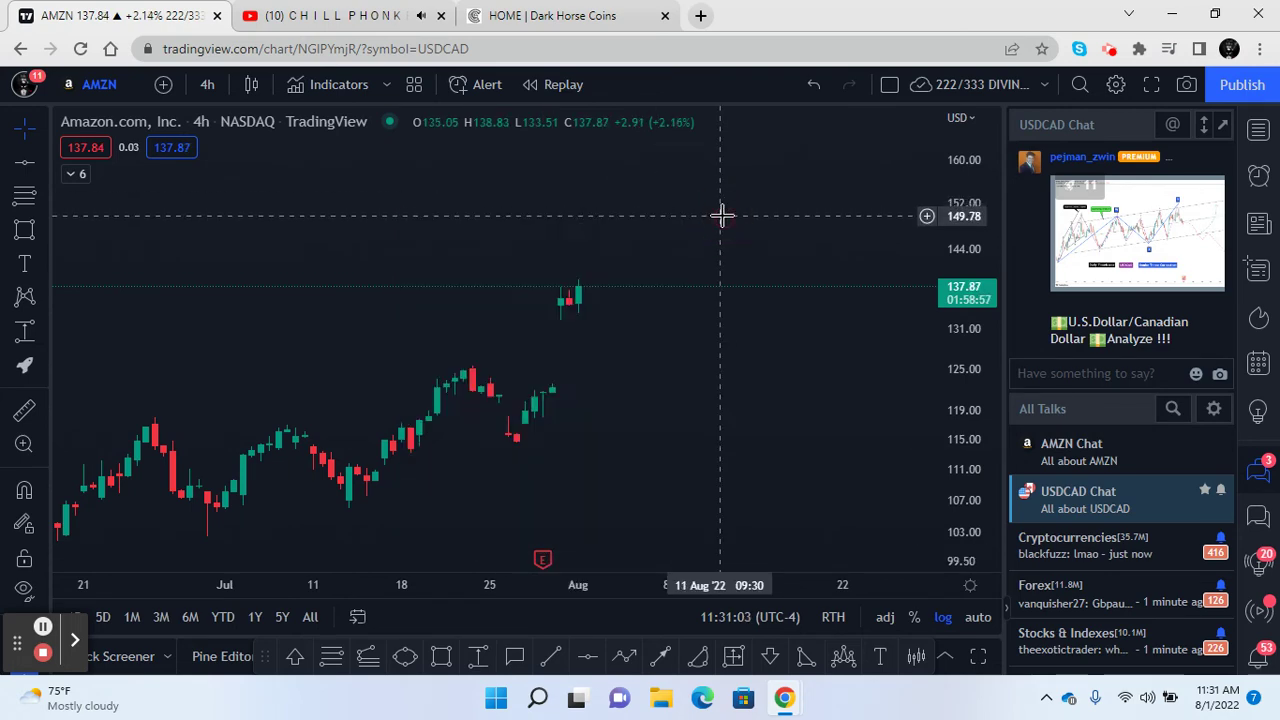
pyautogui.moveTo(410, 460); pyautogui.dragTo(670, 341)
pyautogui.moveTo(179, 560)
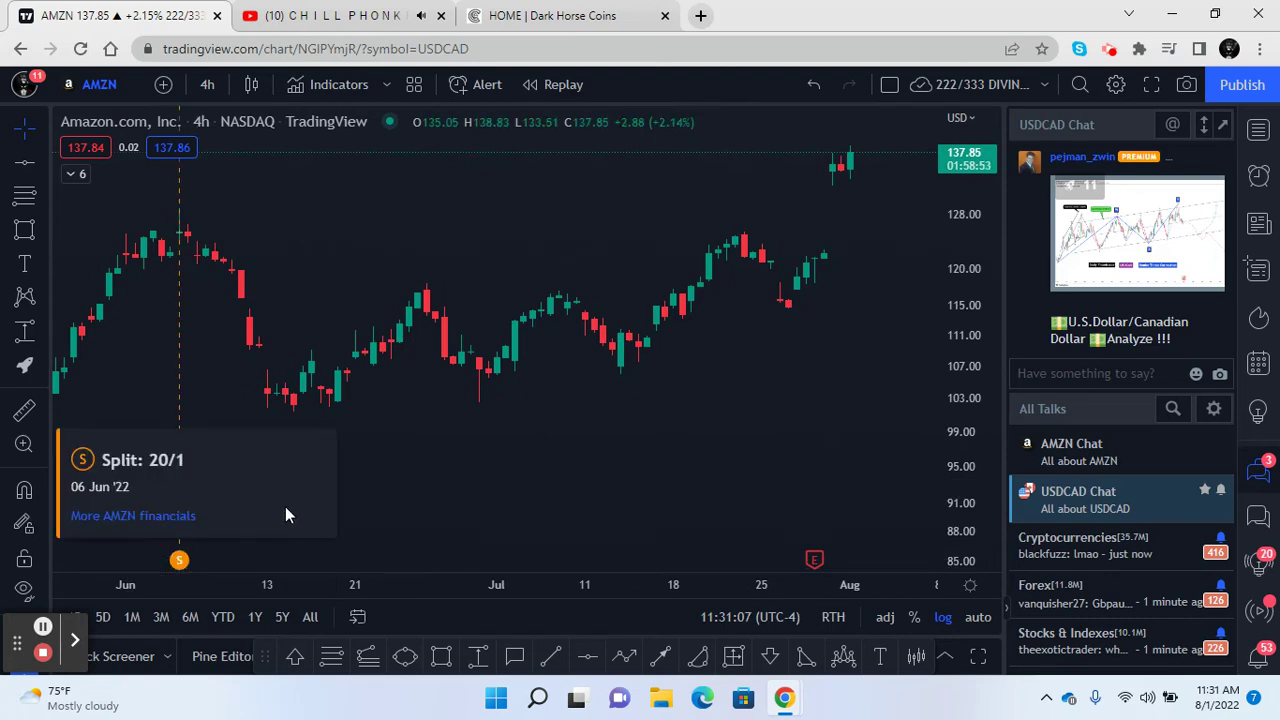
pyautogui.click(412, 542)
# Examine the AMZN price gap around the late-April 2022 earnings report
pyautogui.moveTo(101, 577); pyautogui.dragTo(540, 590)
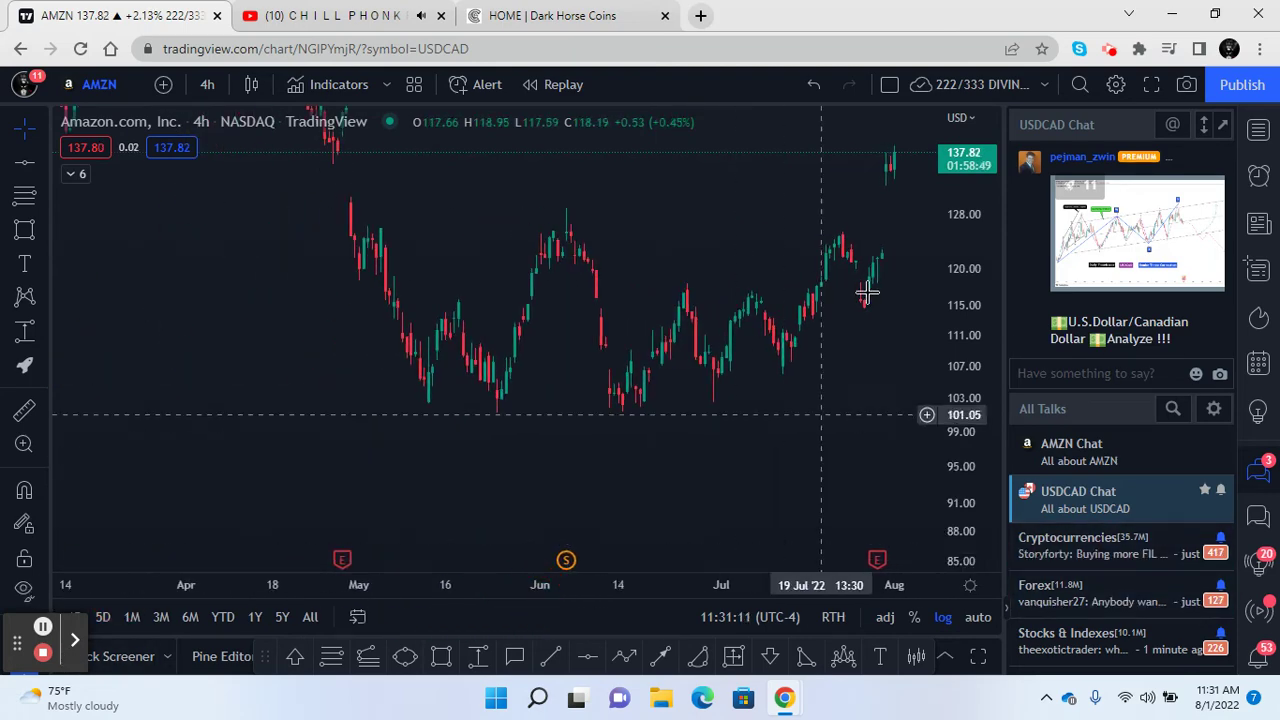
pyautogui.moveTo(940, 440); pyautogui.dragTo(938, 500)
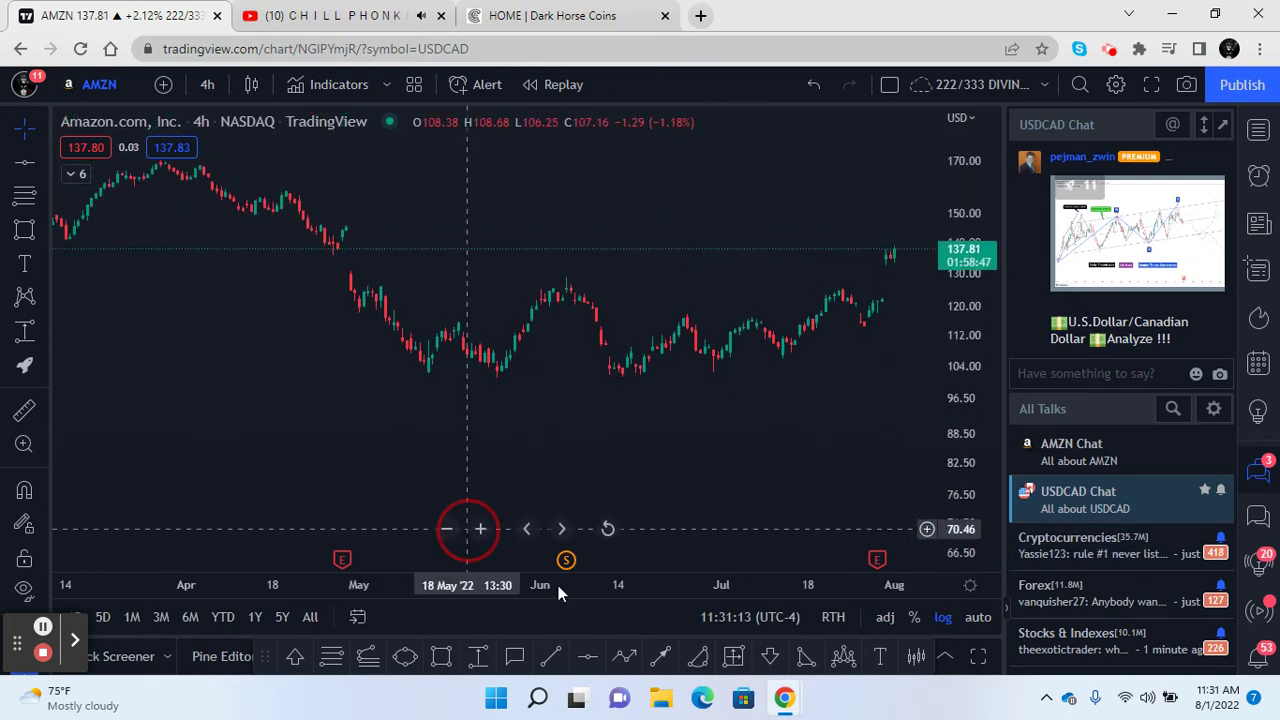
pyautogui.moveTo(520, 566); pyautogui.dragTo(563, 588)
pyautogui.moveTo(410, 570); pyautogui.dragTo(496, 580)
pyautogui.moveTo(500, 567)
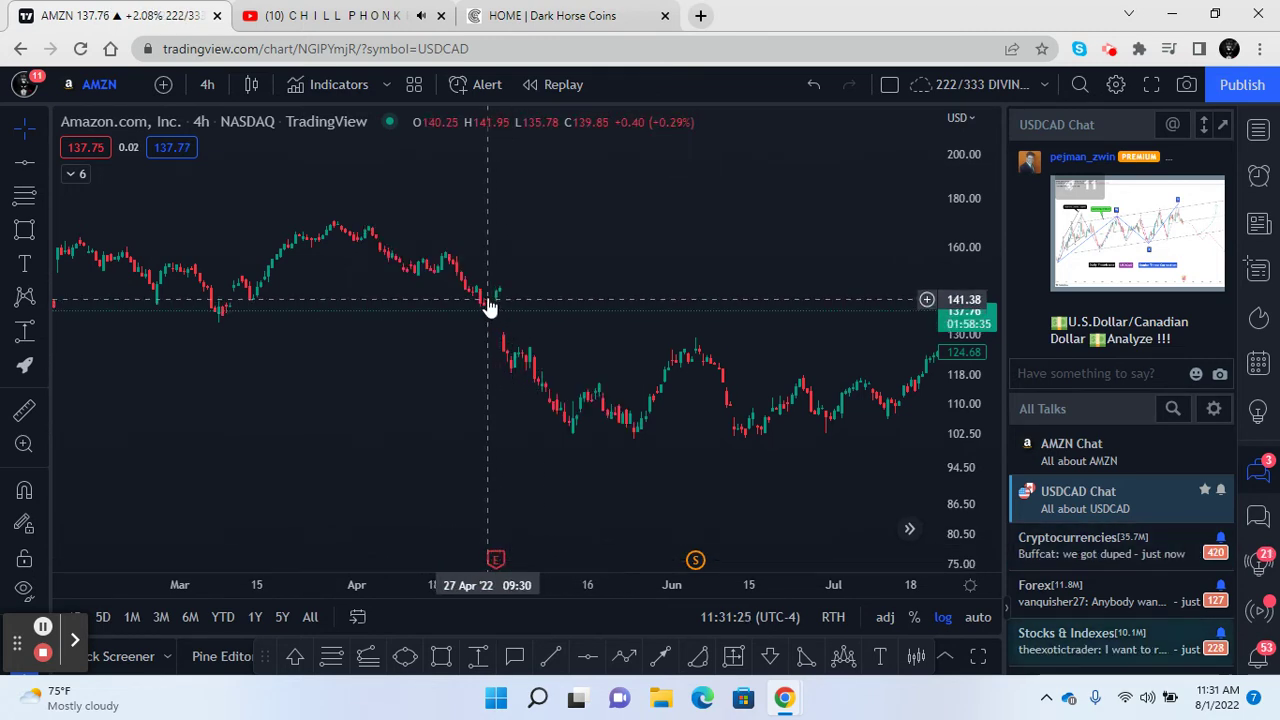
pyautogui.click(490, 555)
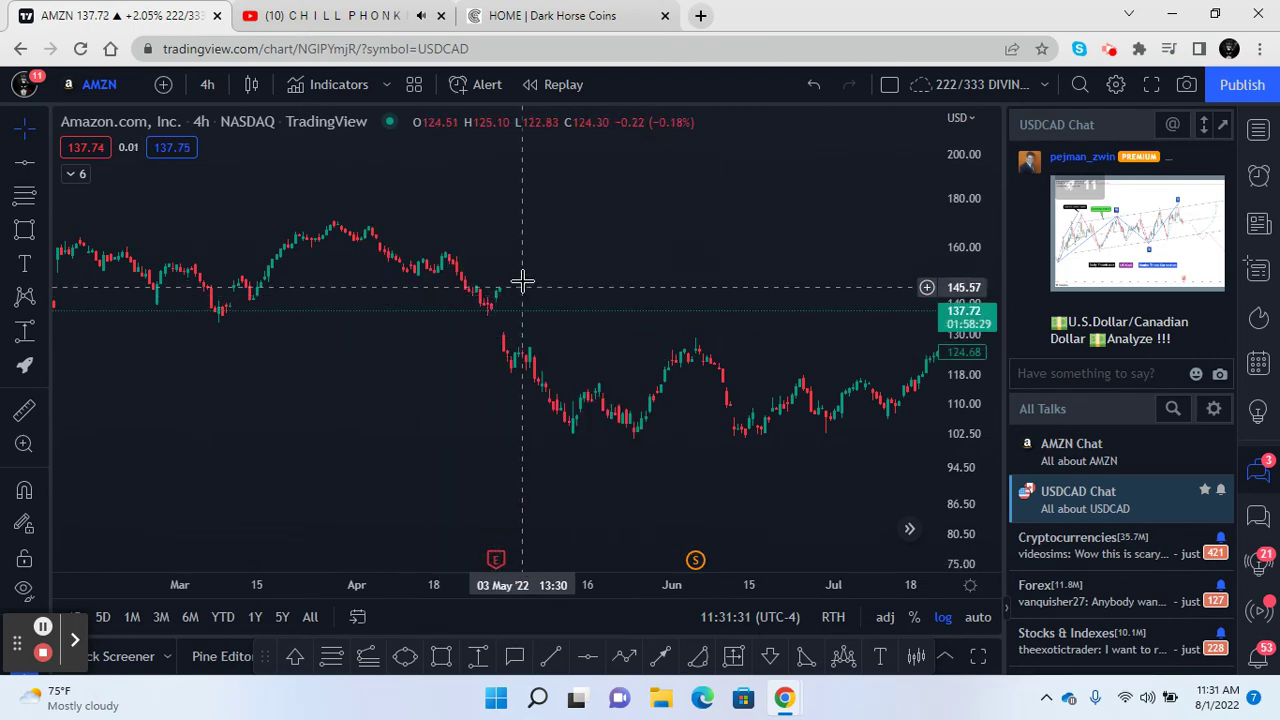
# Compare AMZN's price reaction to the early-February 2022 earnings with its moves after the April and July reports
pyautogui.moveTo(442, 505); pyautogui.dragTo(646, 517)
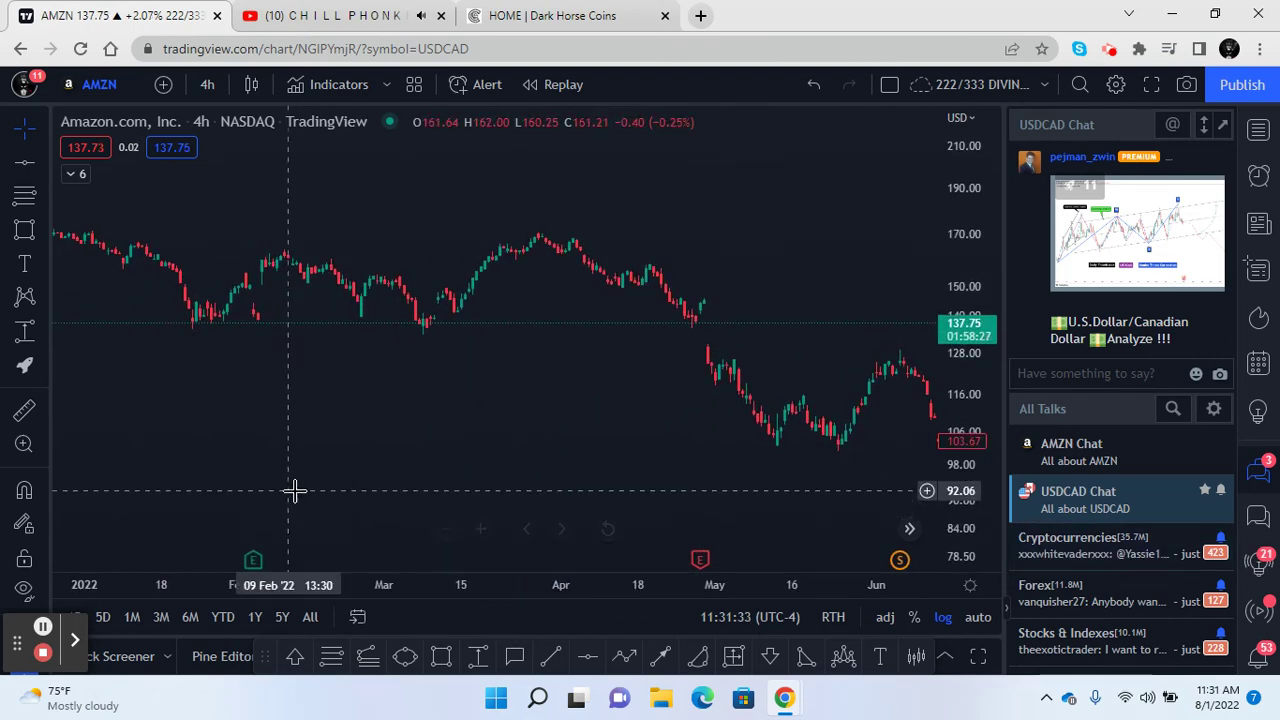
pyautogui.moveTo(447, 495); pyautogui.dragTo(686, 500)
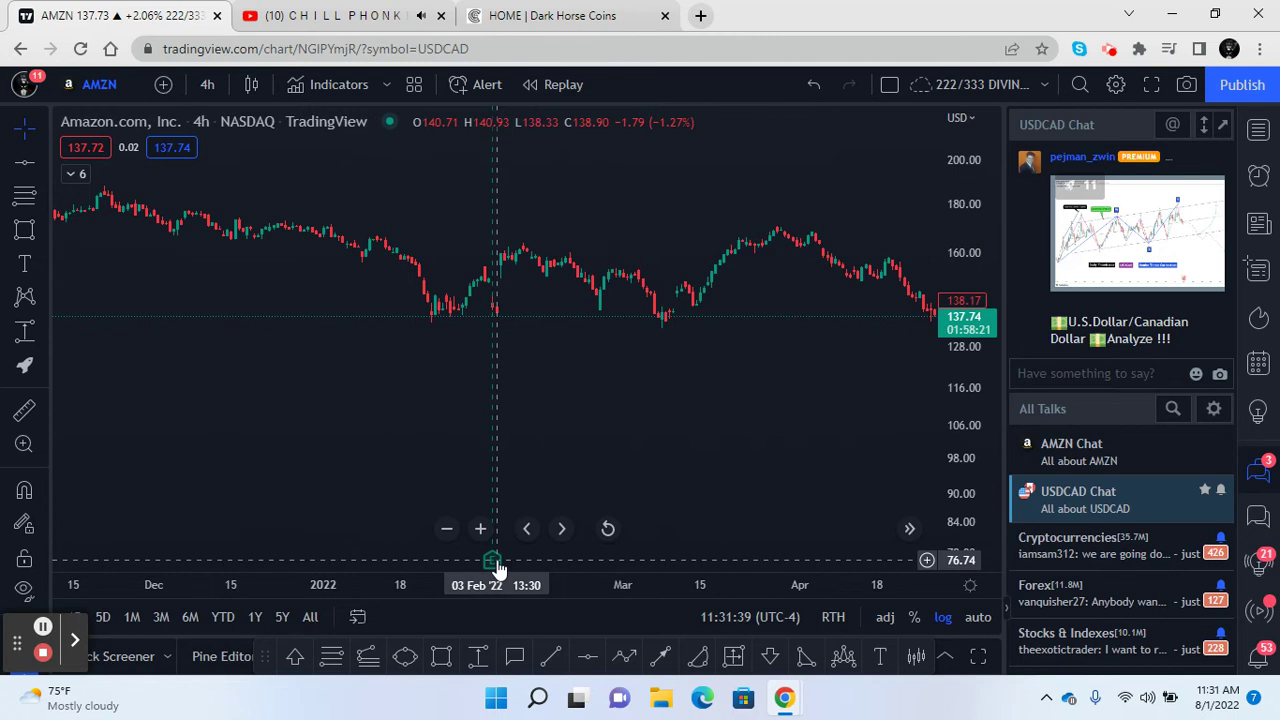
pyautogui.moveTo(494, 562)
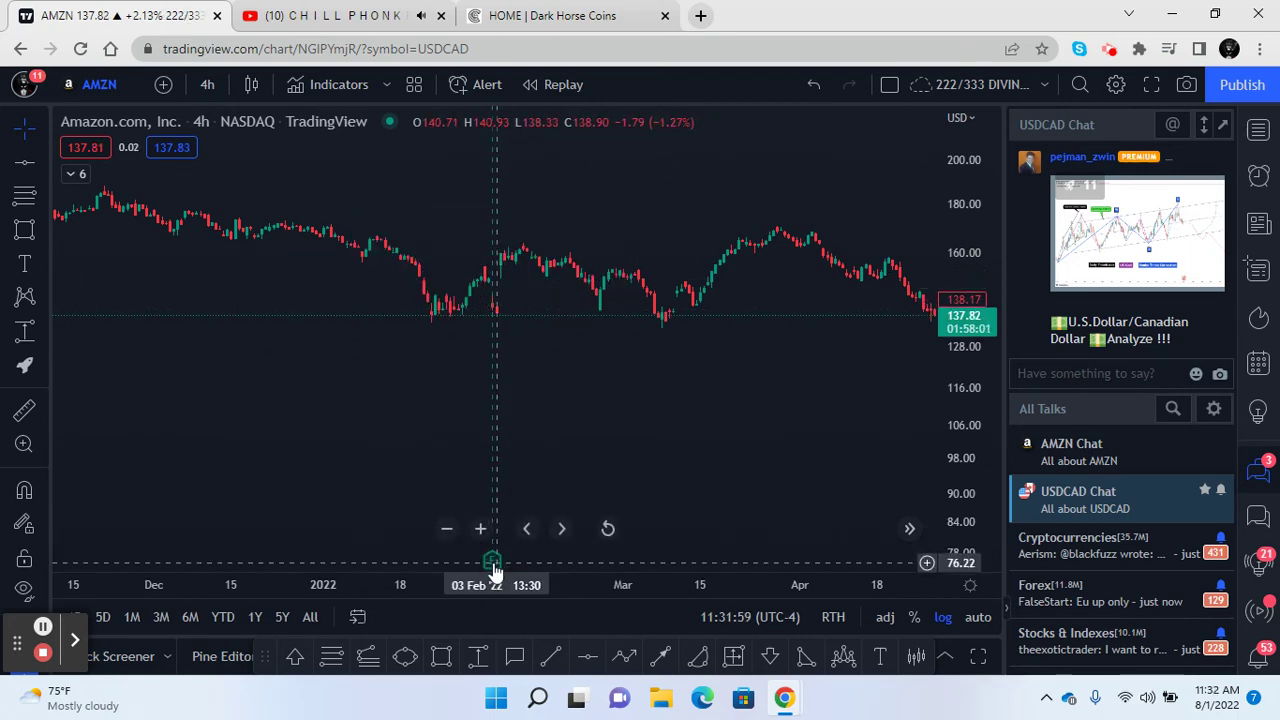
pyautogui.moveTo(540, 418); pyautogui.dragTo(168, 368)
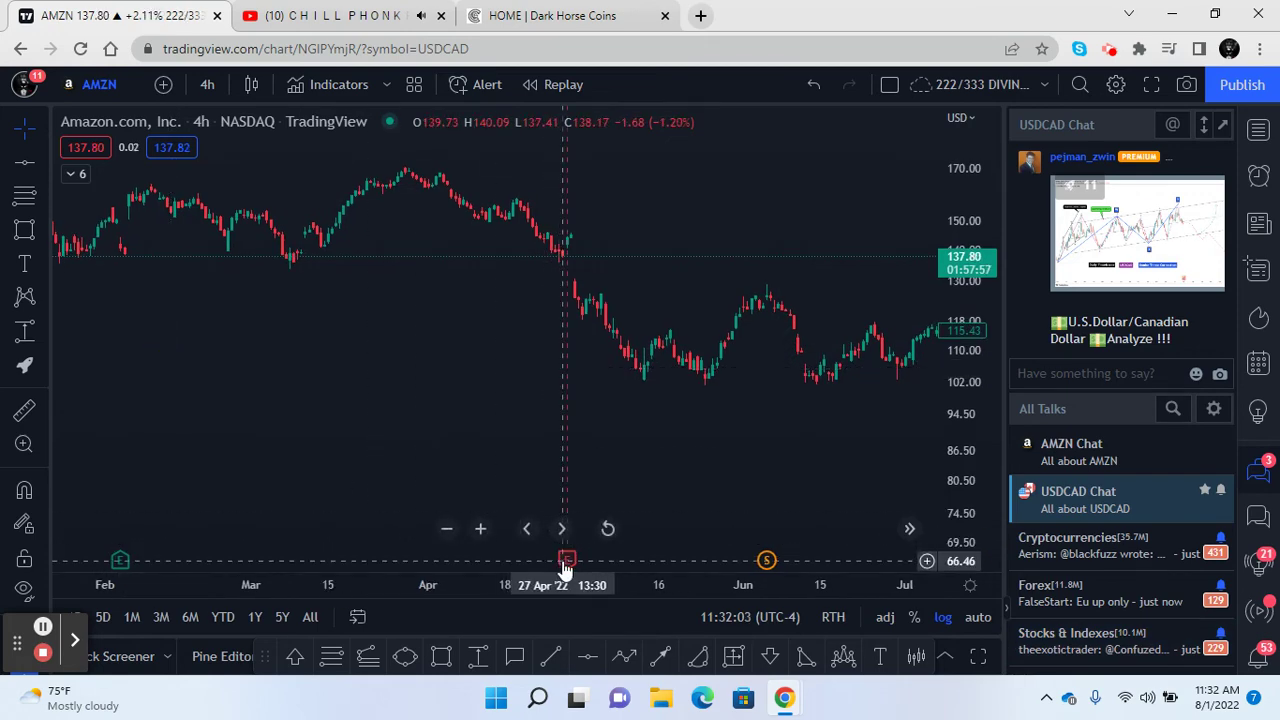
pyautogui.moveTo(220, 432); pyautogui.dragTo(689, 480)
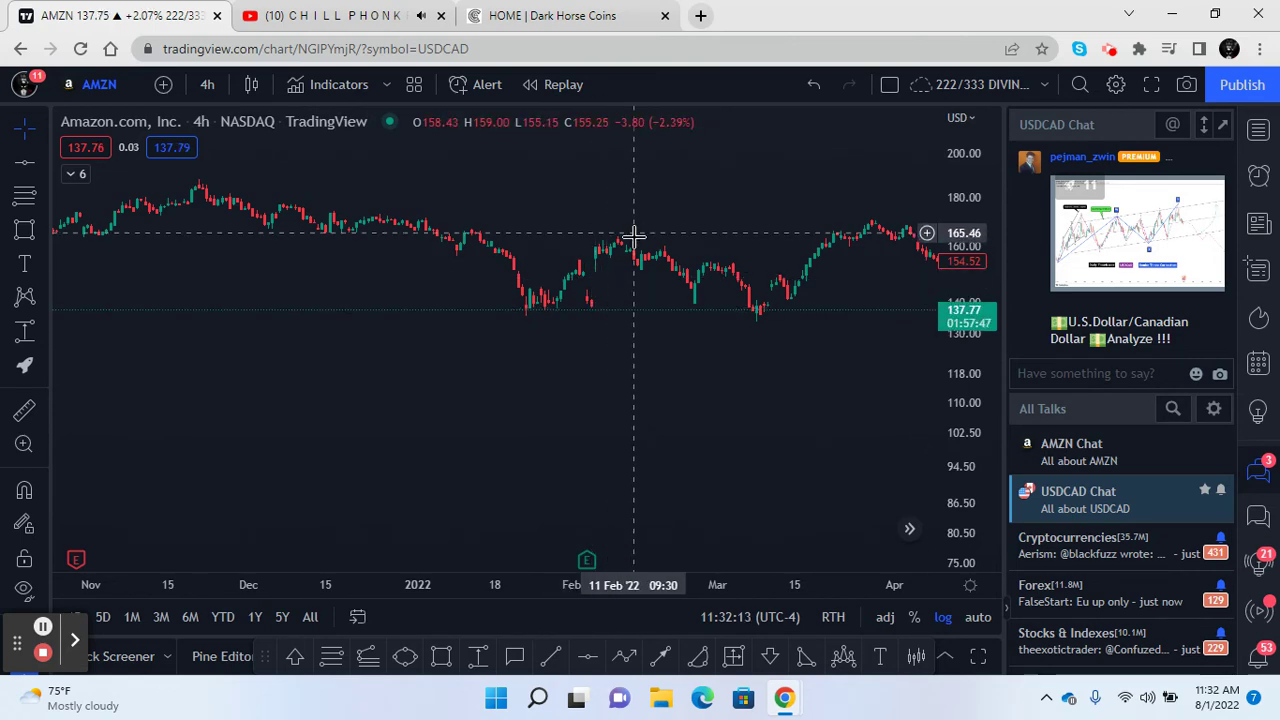
pyautogui.moveTo(482, 442); pyautogui.dragTo(140, 457)
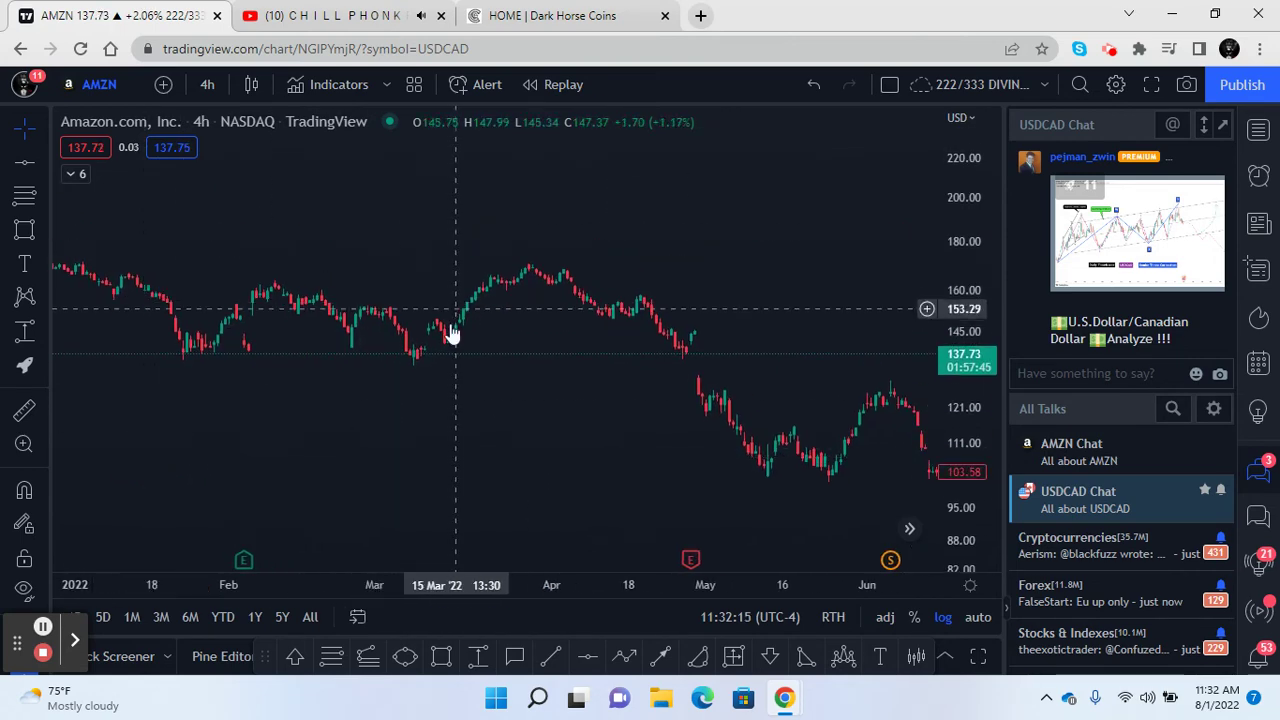
pyautogui.moveTo(472, 376); pyautogui.dragTo(191, 372)
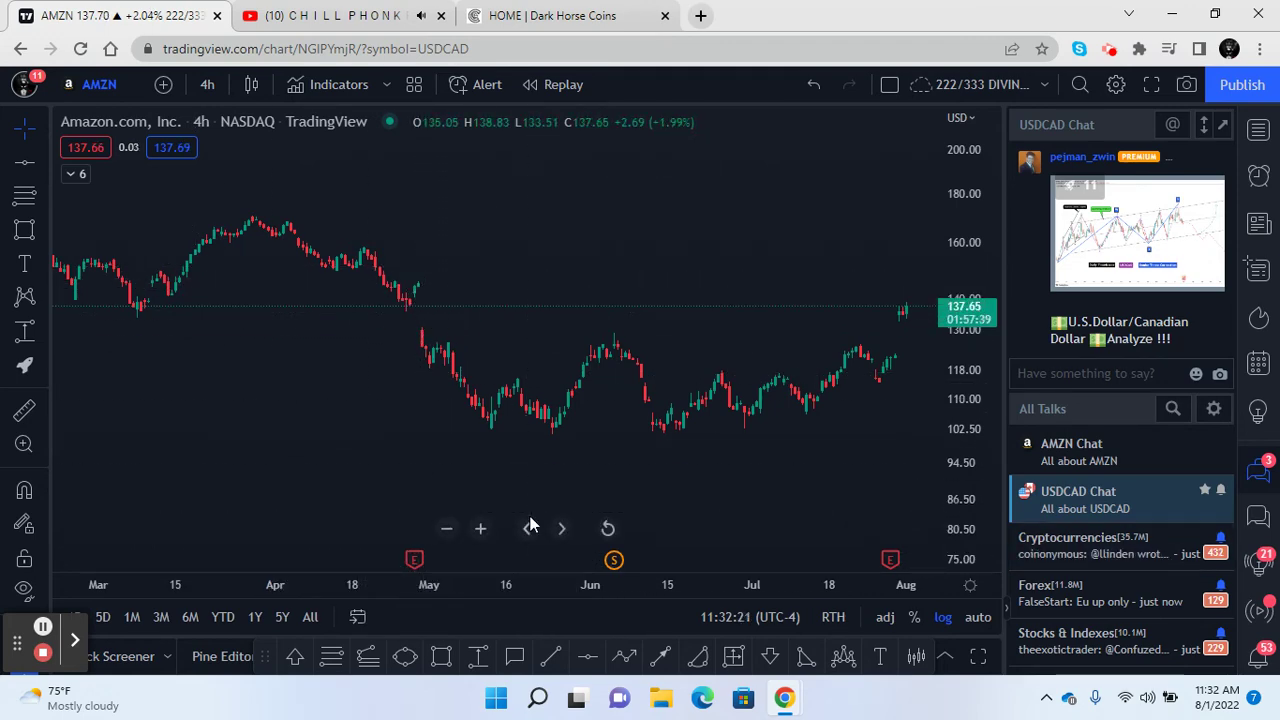
pyautogui.moveTo(666, 469); pyautogui.dragTo(209, 480)
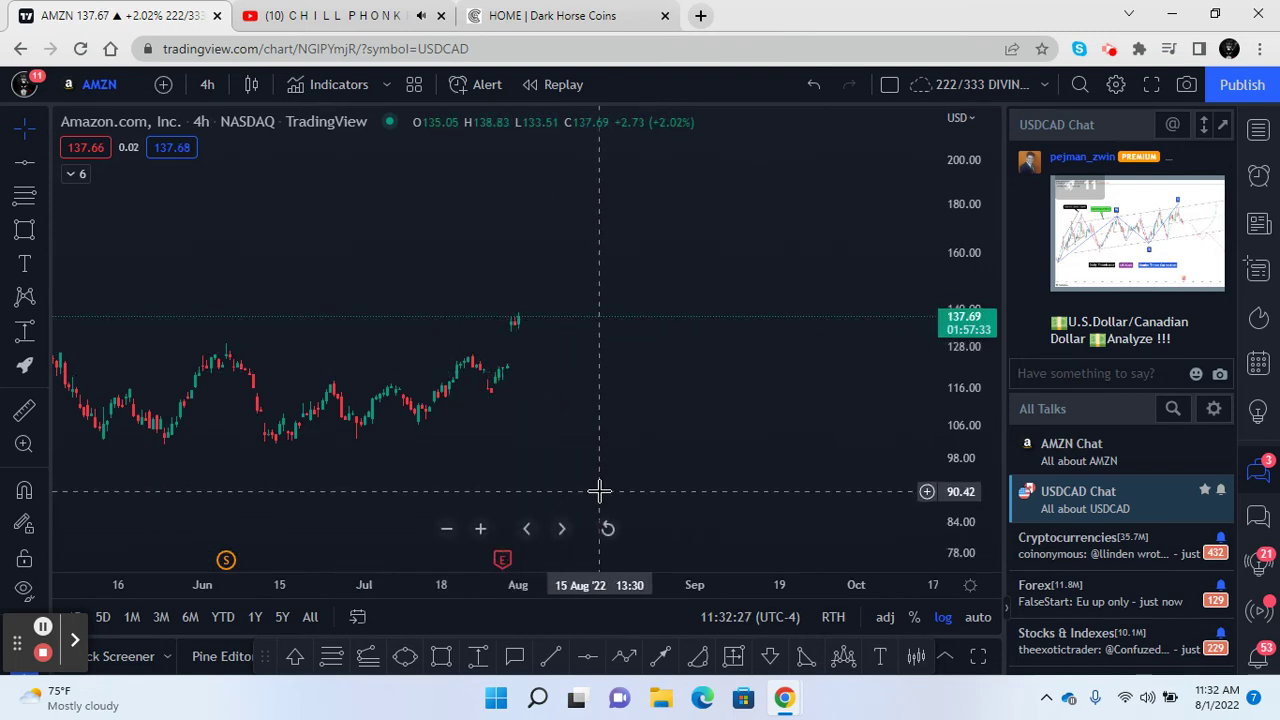
pyautogui.moveTo(553, 440); pyautogui.dragTo(723, 449)
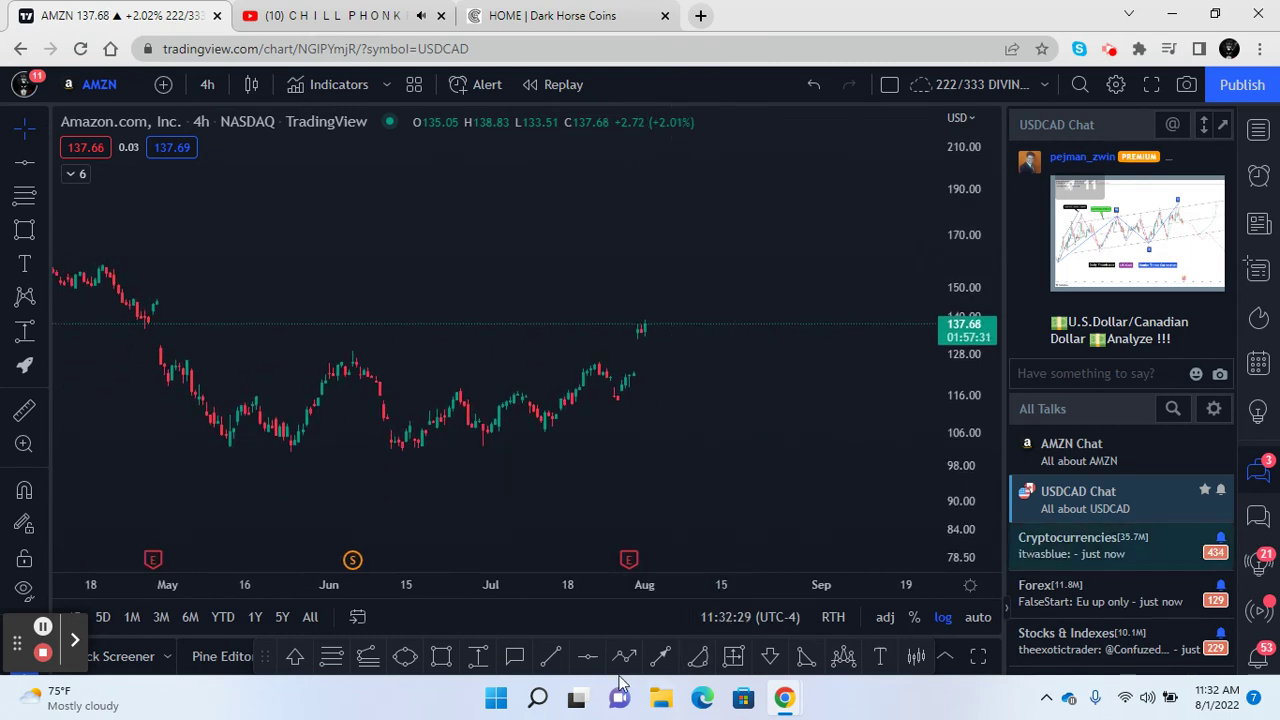
# Draw two near-horizontal trend lines below and above the latest AMZN candles, at about 132 and 139
pyautogui.click(553, 663)
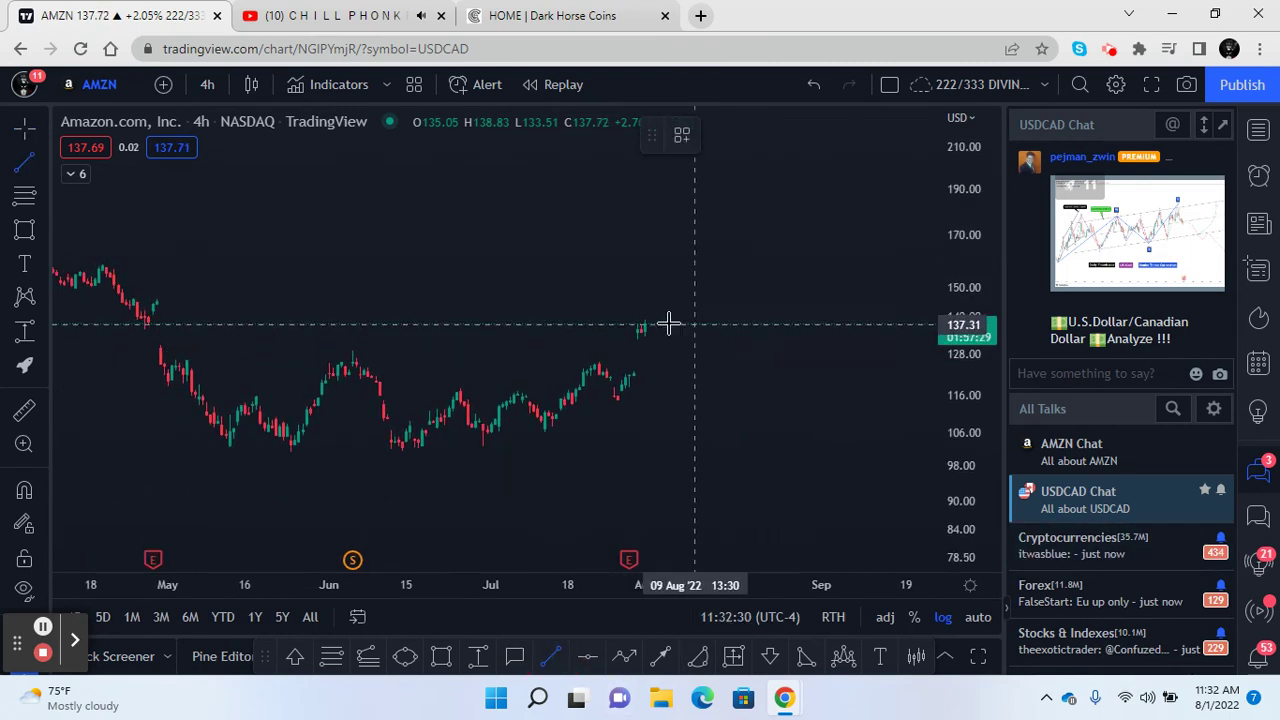
pyautogui.click(617, 341)
pyautogui.click(770, 342)
pyautogui.click(729, 440)
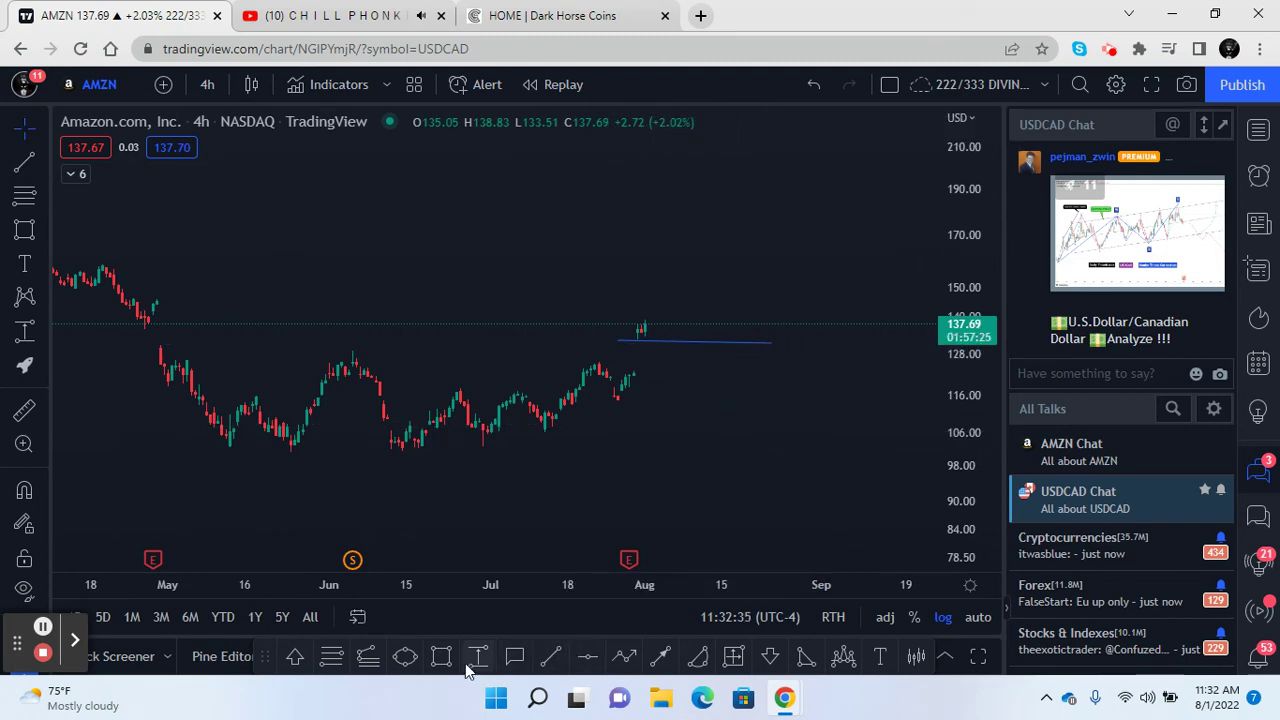
pyautogui.click(551, 656)
pyautogui.moveTo(617, 318)
pyautogui.mouseDown()
pyautogui.moveTo(760, 320)
pyautogui.moveTo(726, 415)
pyautogui.moveTo(760, 303)
pyautogui.moveTo(760, 323)
pyautogui.mouseUp()
pyautogui.click(529, 246)
# Draw a rectangle zone from the 22 April candles across to the current AMZN price, from about 135.5 to 145
pyautogui.moveTo(357, 323); pyautogui.dragTo(510, 342)
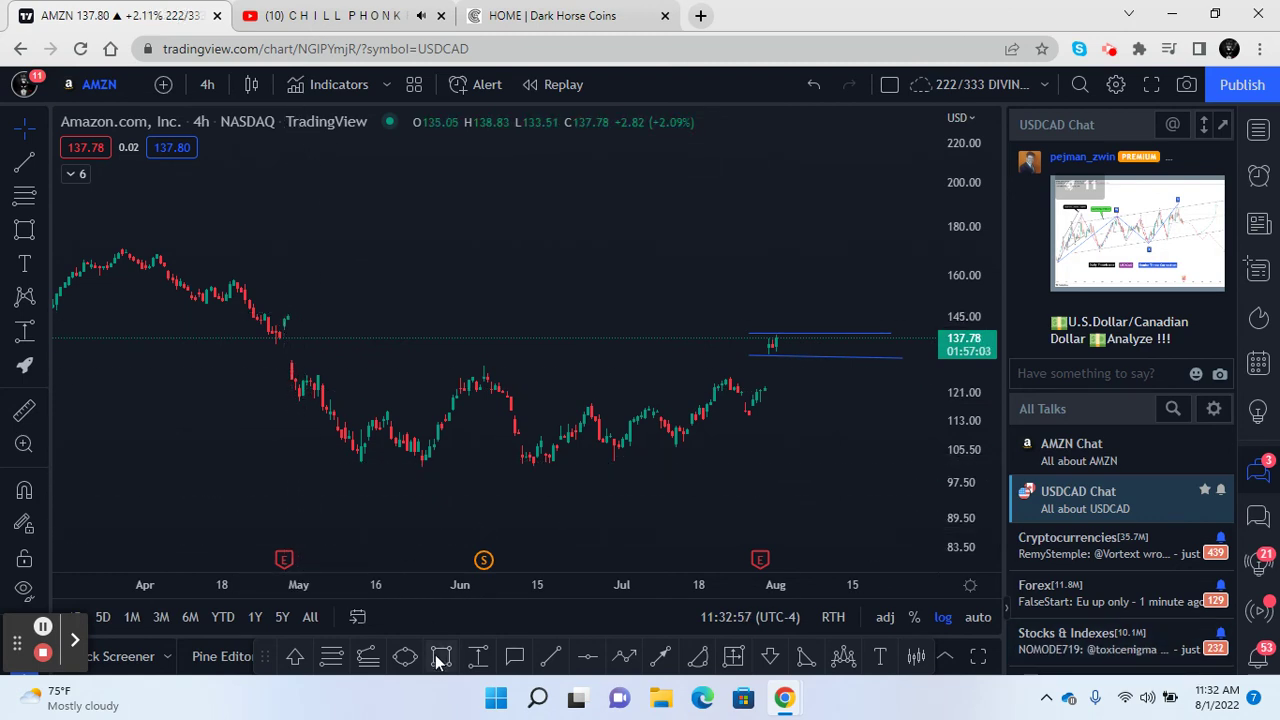
pyautogui.click(257, 318)
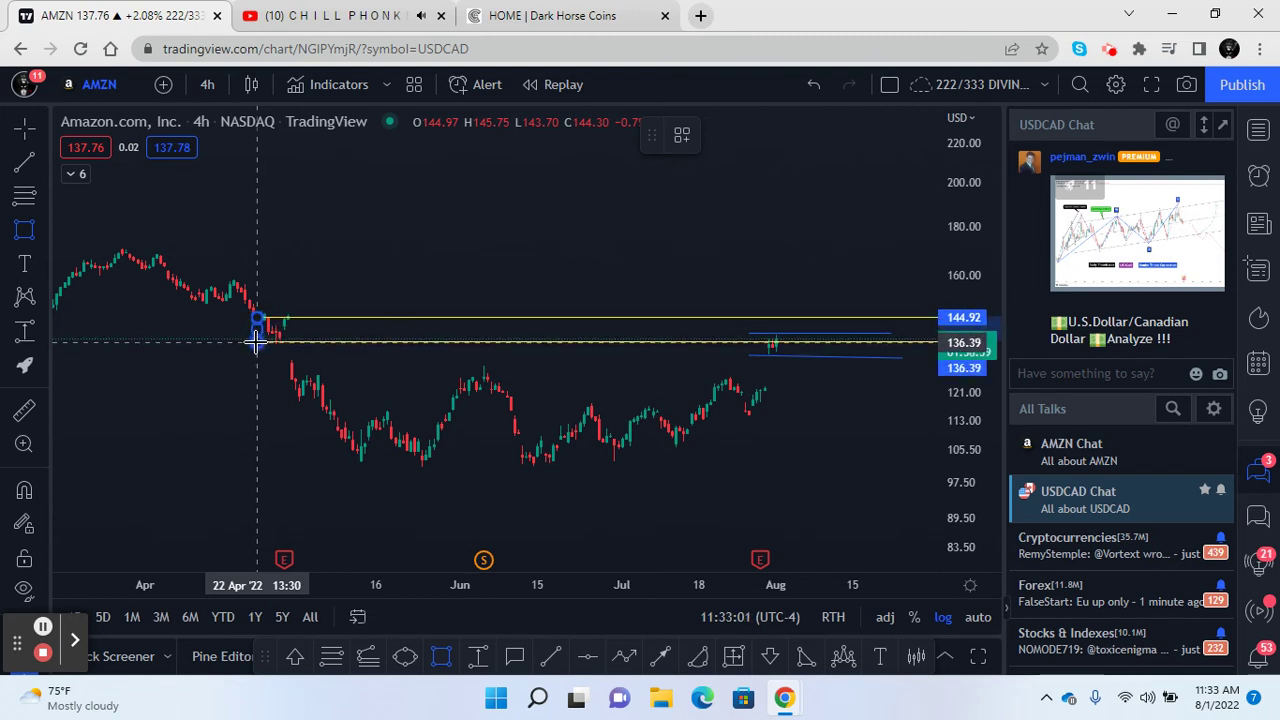
pyautogui.click(255, 344)
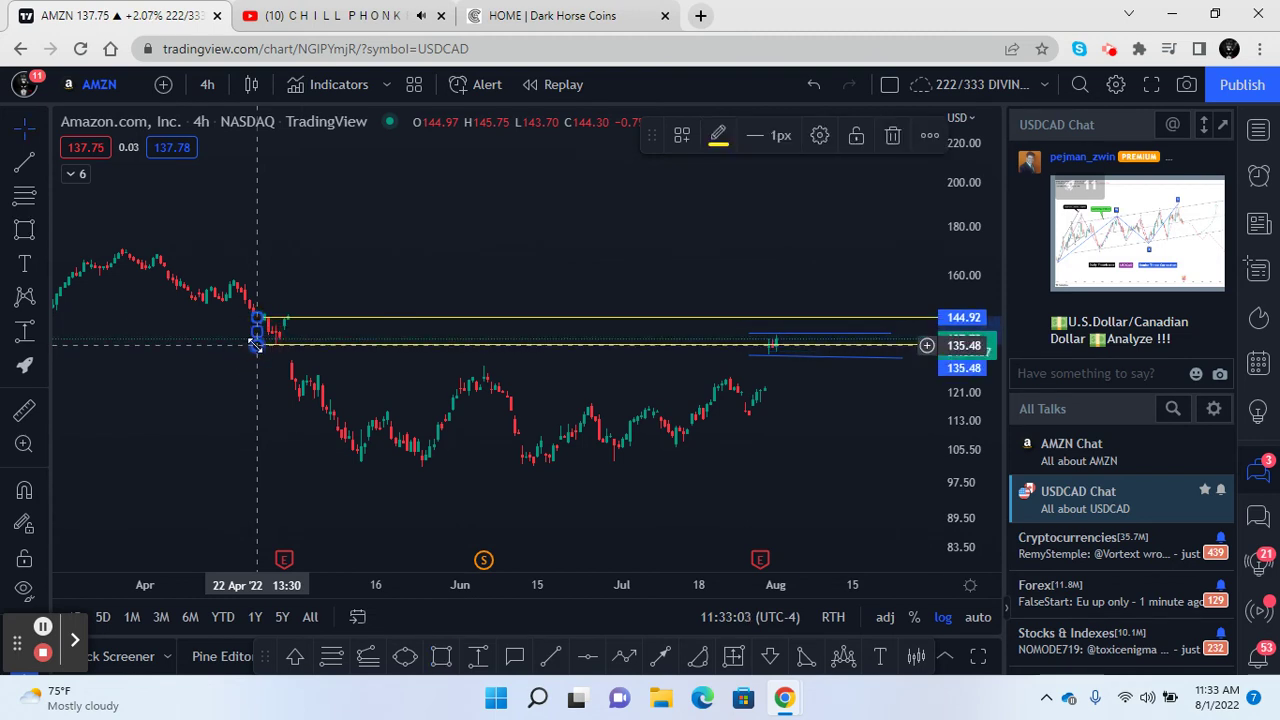
# Delete the two blue trend lines around the latest AMZN candles
pyautogui.click(814, 358)
pyautogui.click(962, 136)
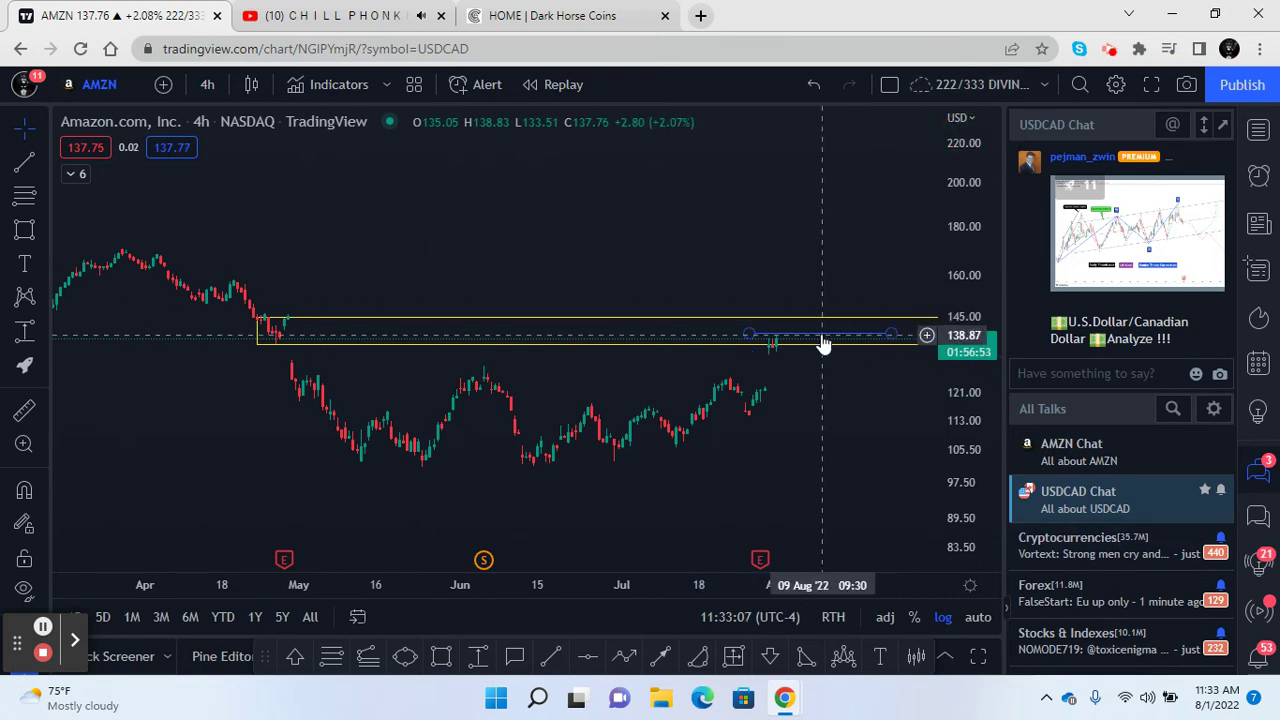
pyautogui.click(811, 335)
pyautogui.click(965, 140)
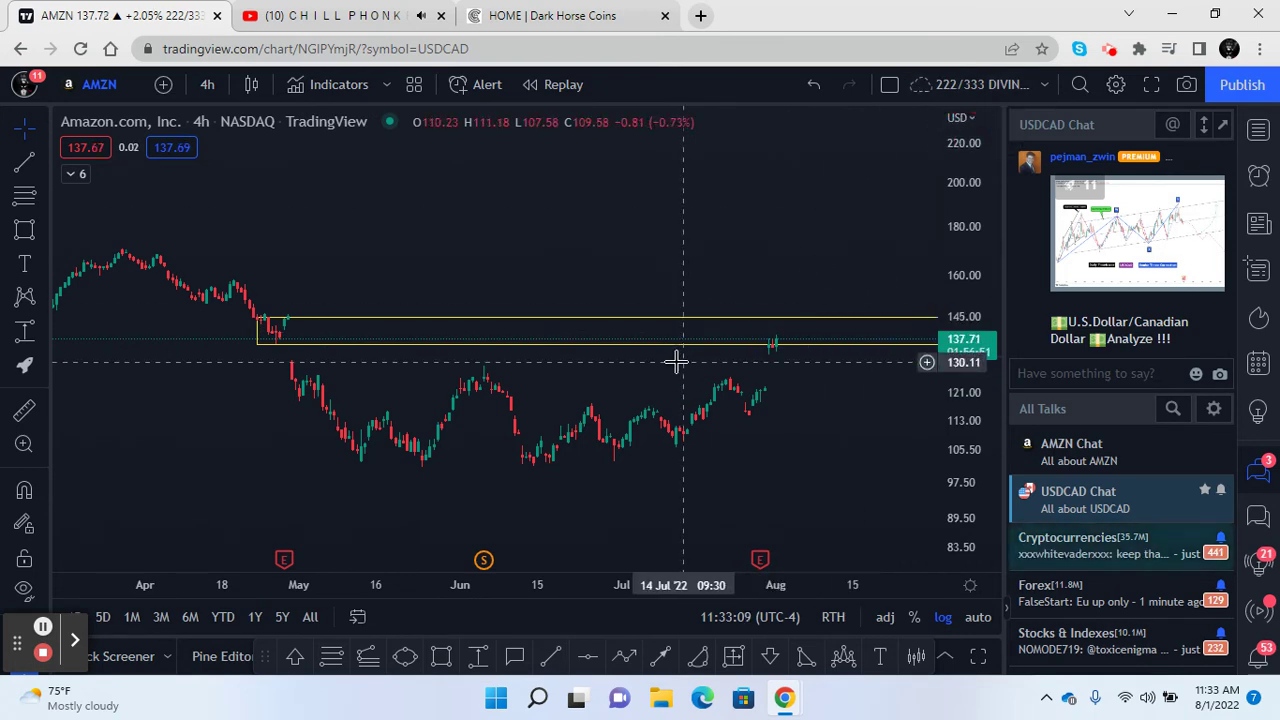
# Examine the yellow April zone against AMZN's wider 4-hour price history back to early 2021
pyautogui.click(775, 334)
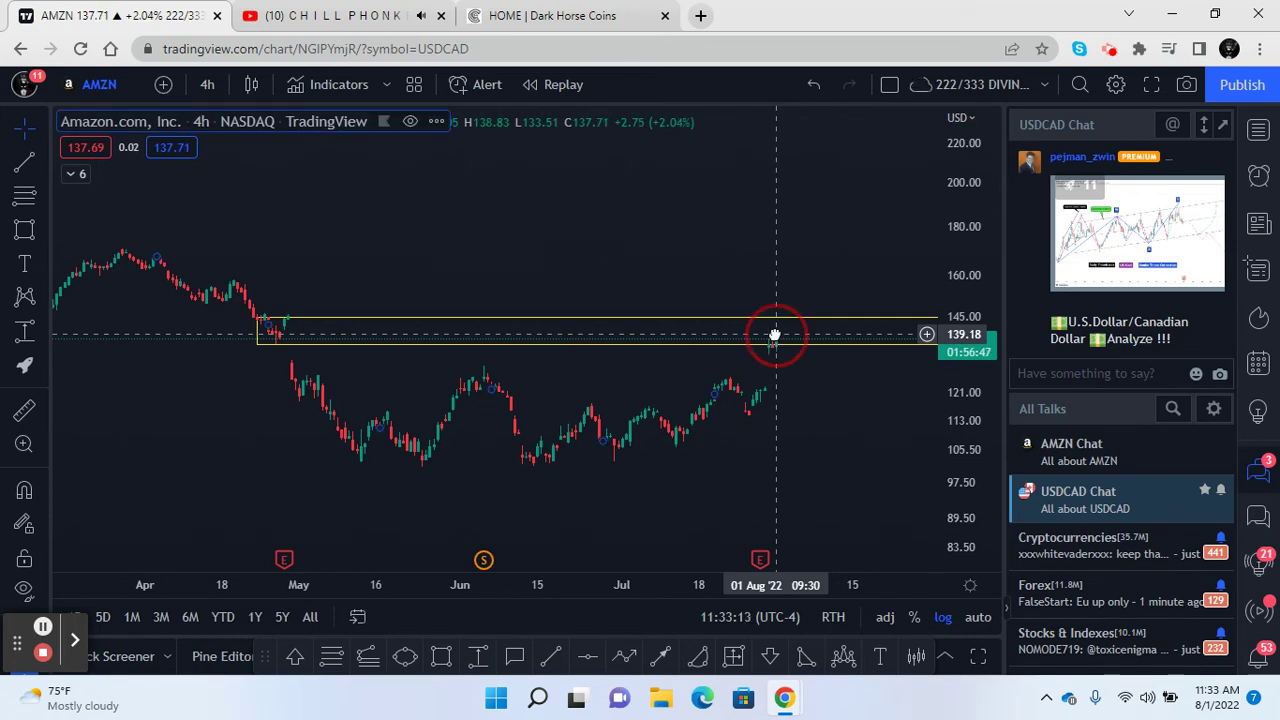
pyautogui.click(789, 325)
pyautogui.moveTo(338, 585); pyautogui.dragTo(331, 491)
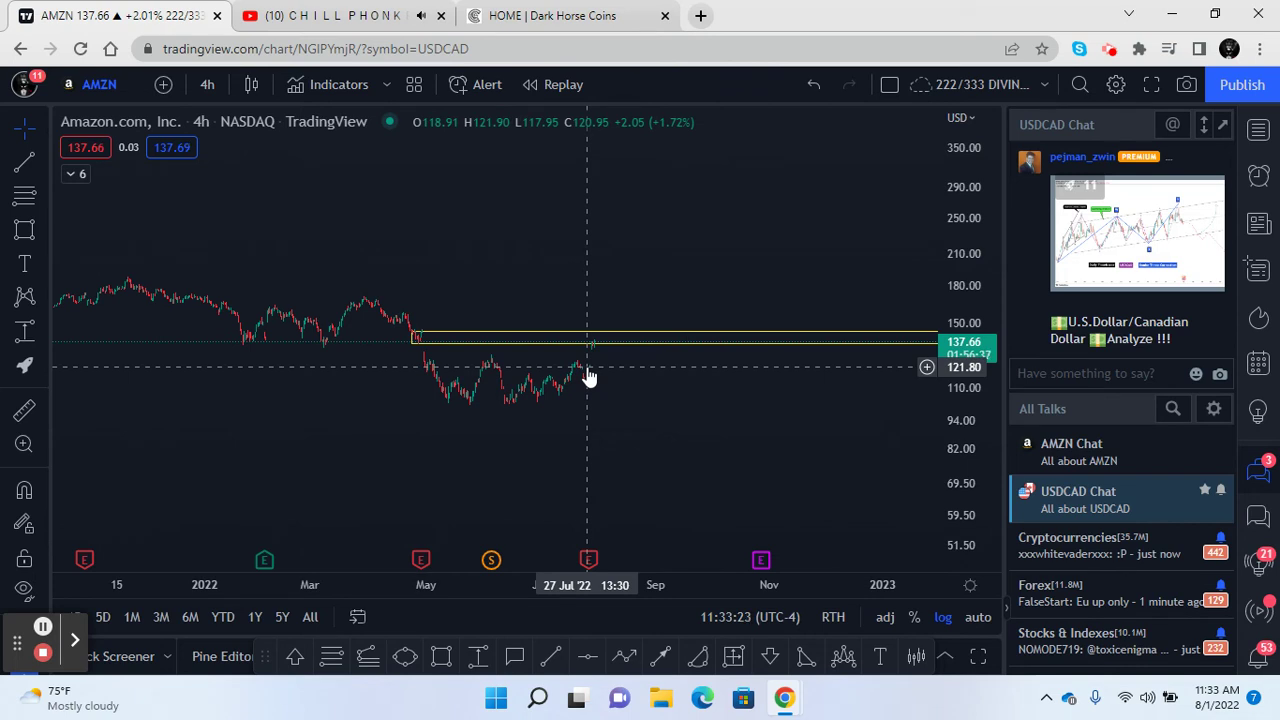
pyautogui.moveTo(194, 583); pyautogui.dragTo(663, 477)
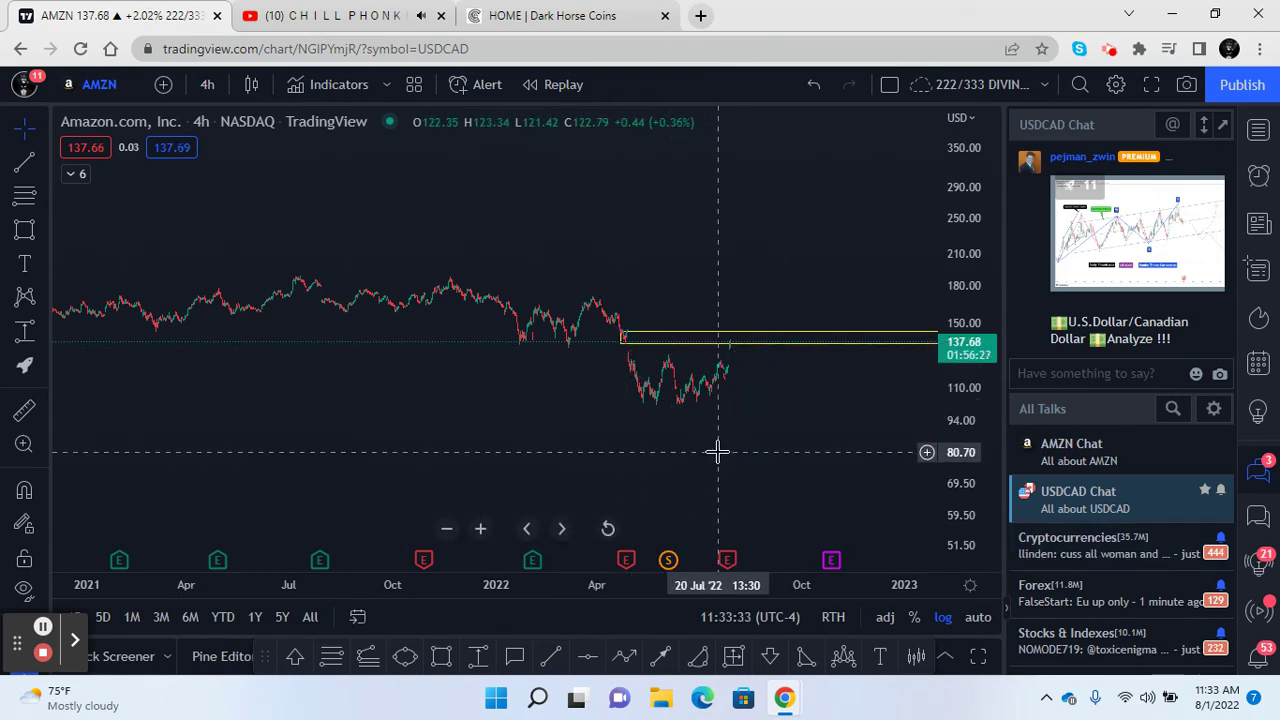
# Switch to the Dark Horse Coins website and view the VIP membership offer on its membership page
pyautogui.click(540, 17)
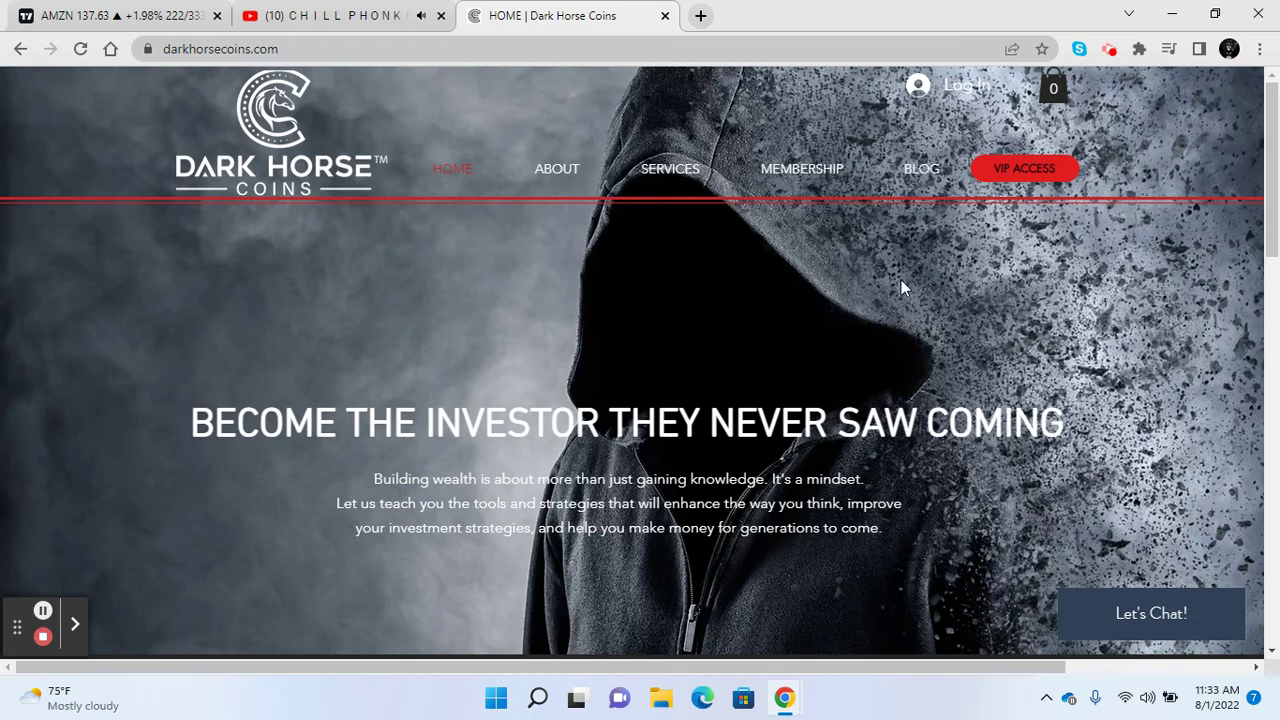
pyautogui.click(801, 183)
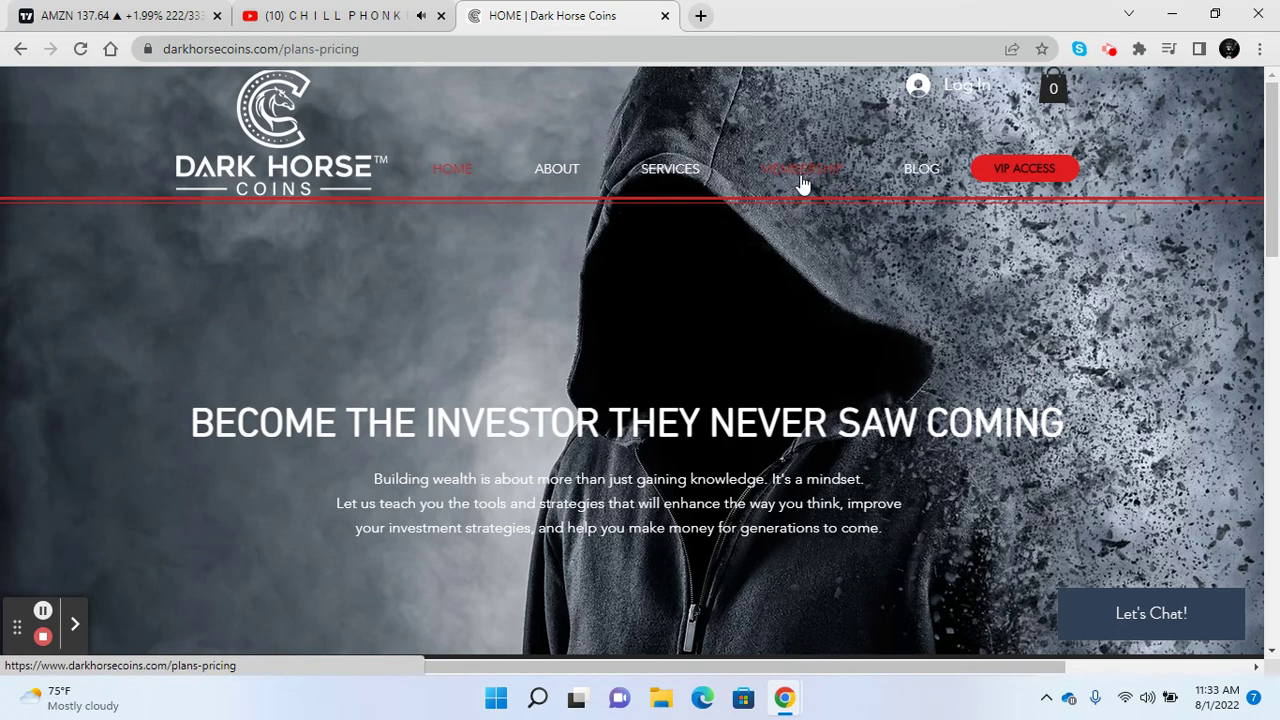
pyautogui.scroll(-2, 838, 285)
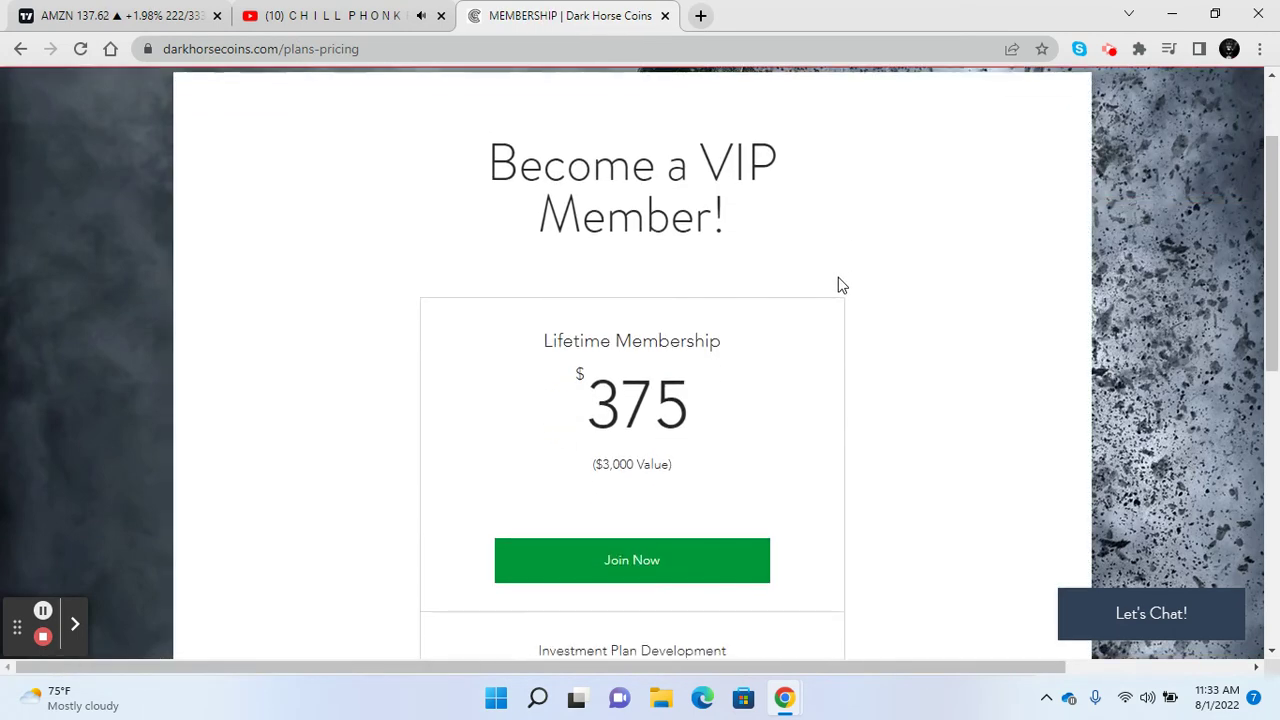
# Open the Dark Horse Coins home page, and return to the AMZN chart in TradingView
pyautogui.scroll(2, 838, 285)
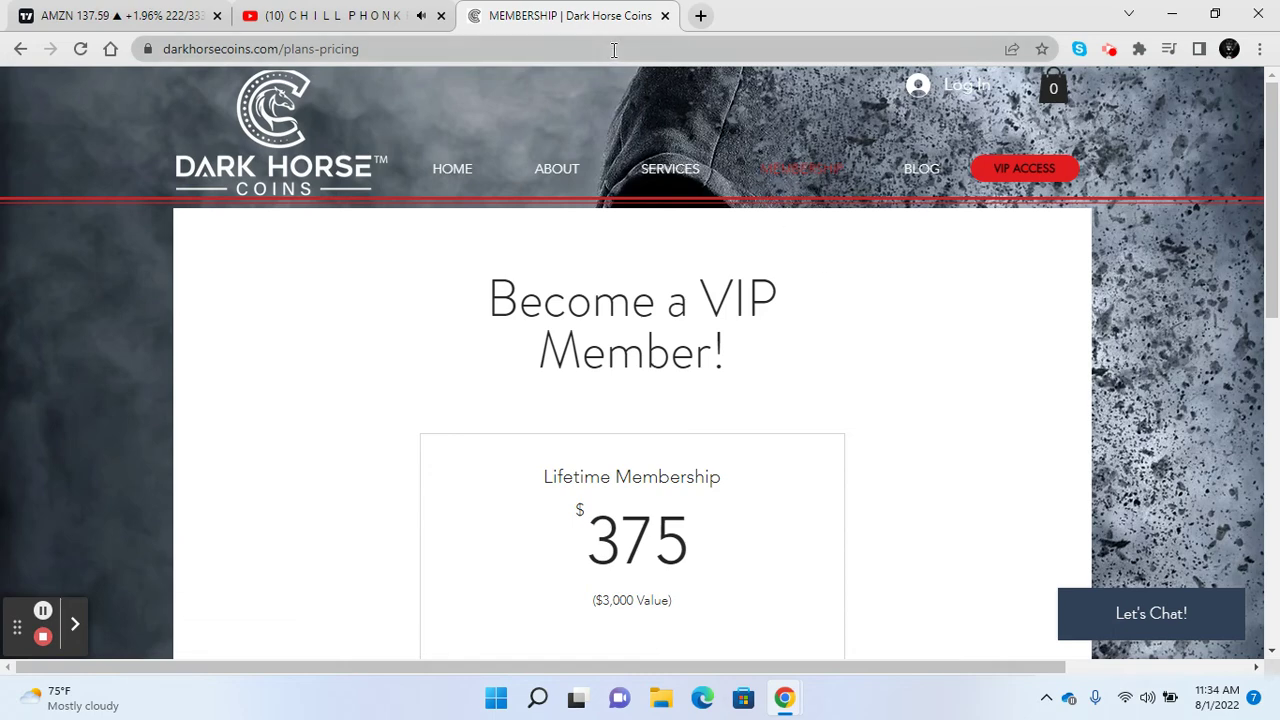
pyautogui.click(476, 172)
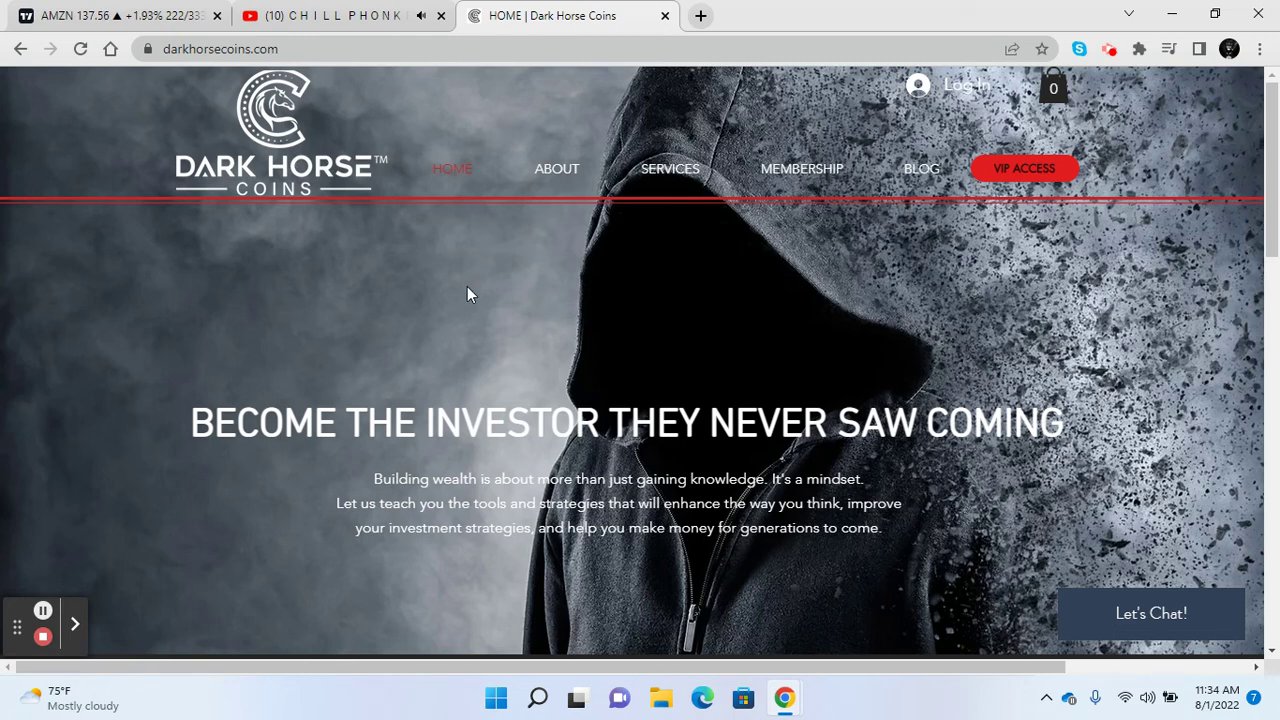
pyautogui.click(190, 16)
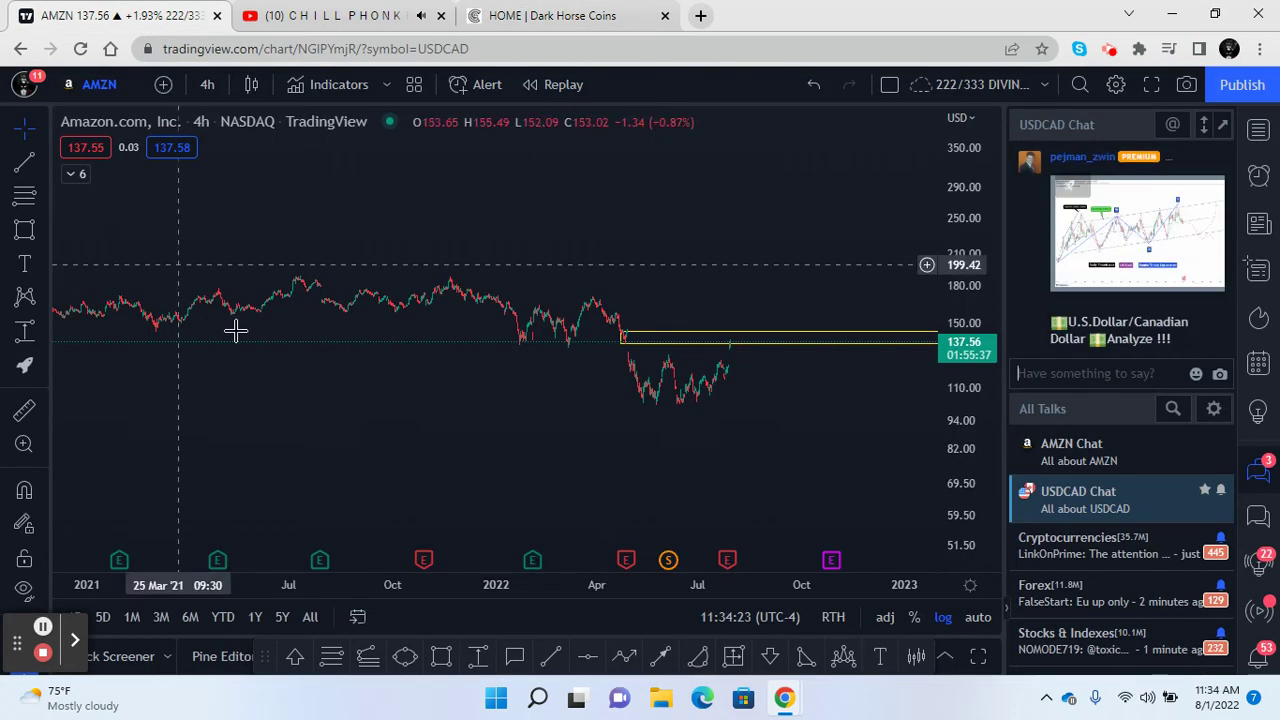
pyautogui.moveTo(430, 440); pyautogui.dragTo(580, 446)
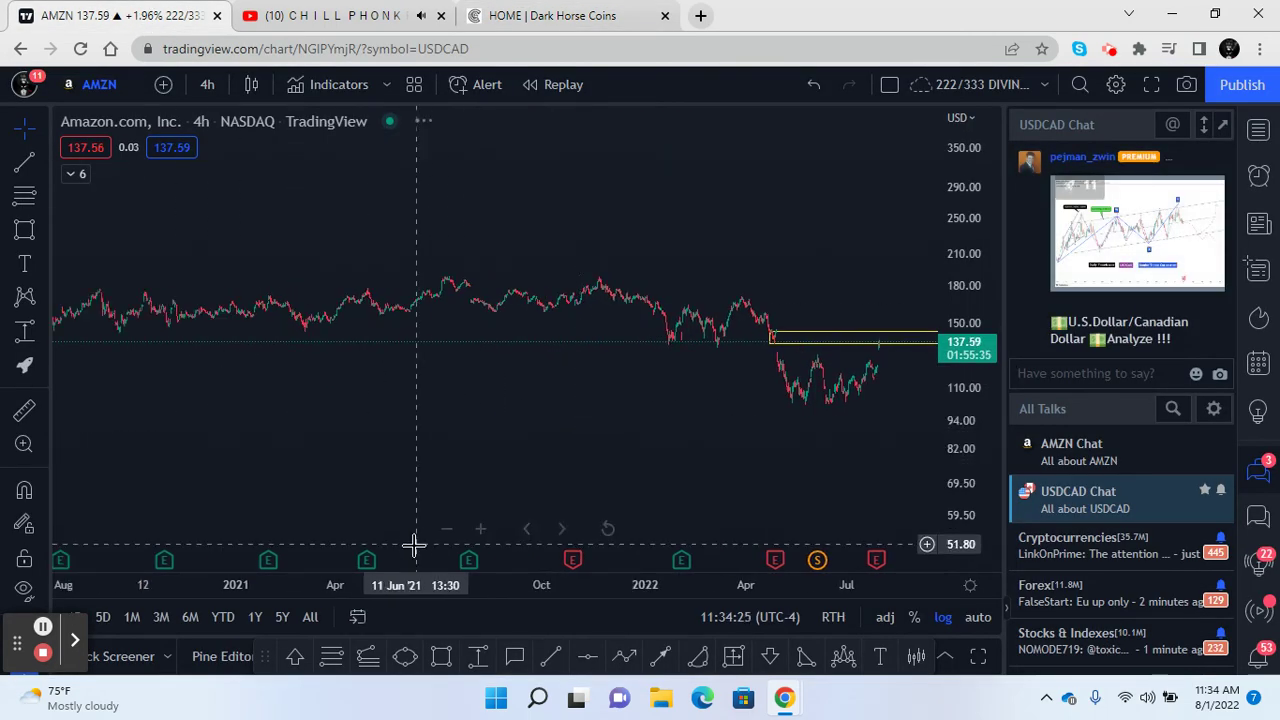
pyautogui.click(310, 617)
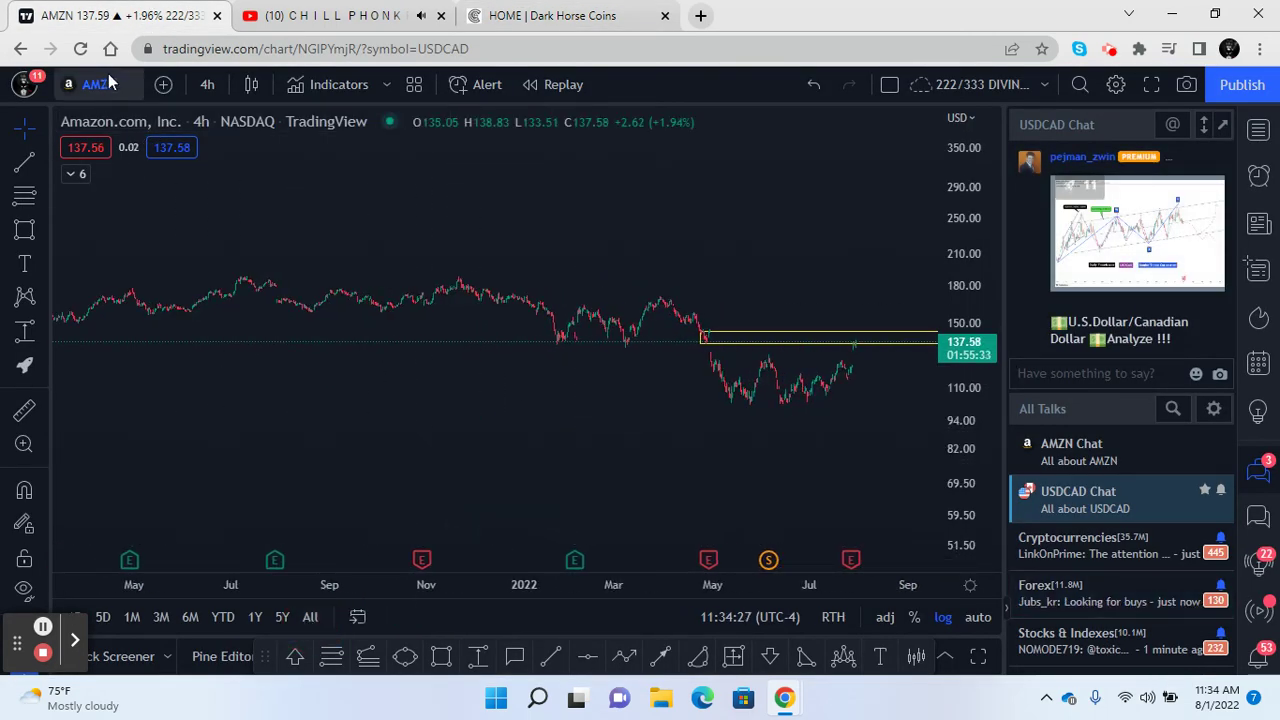
# Search the symbols for Moderna and load MRNA from NASDAQ on the chart
pyautogui.click(105, 84)
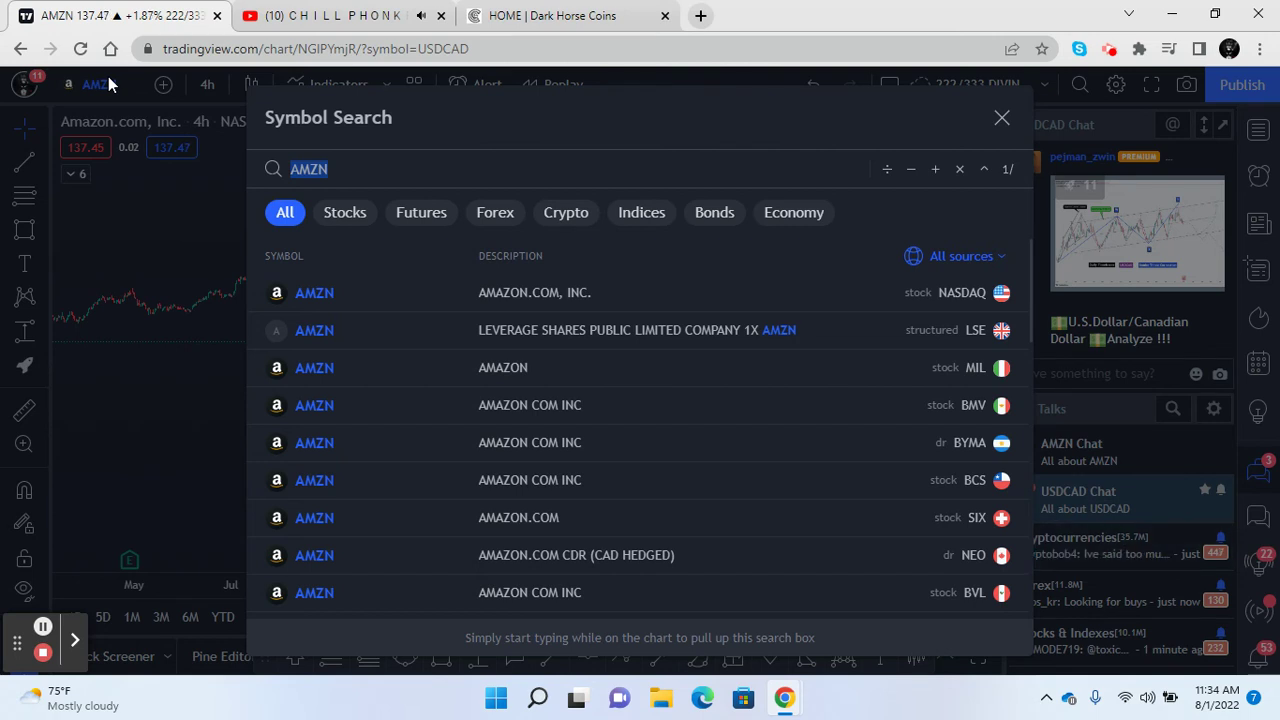
pyautogui.write('MERD')
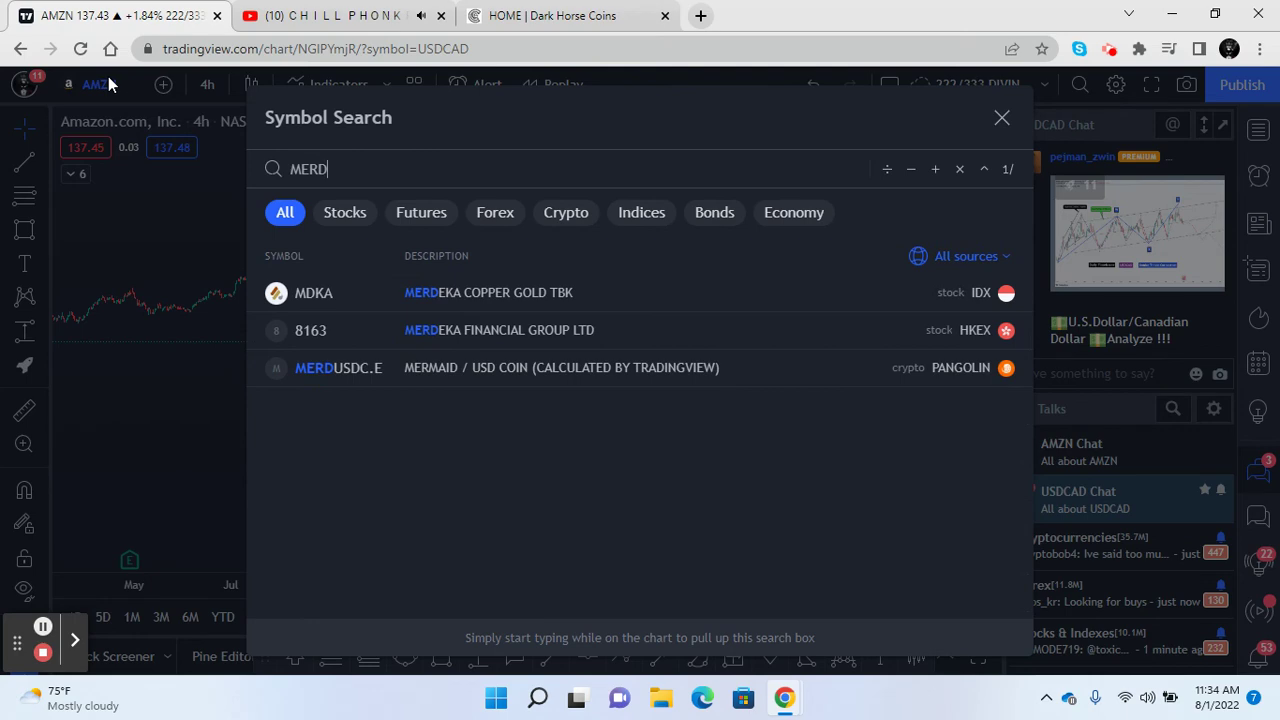
pyautogui.press('BackSpace')
pyautogui.press('BackSpace')
pyautogui.press('BackSpace')
pyautogui.write('ADE')
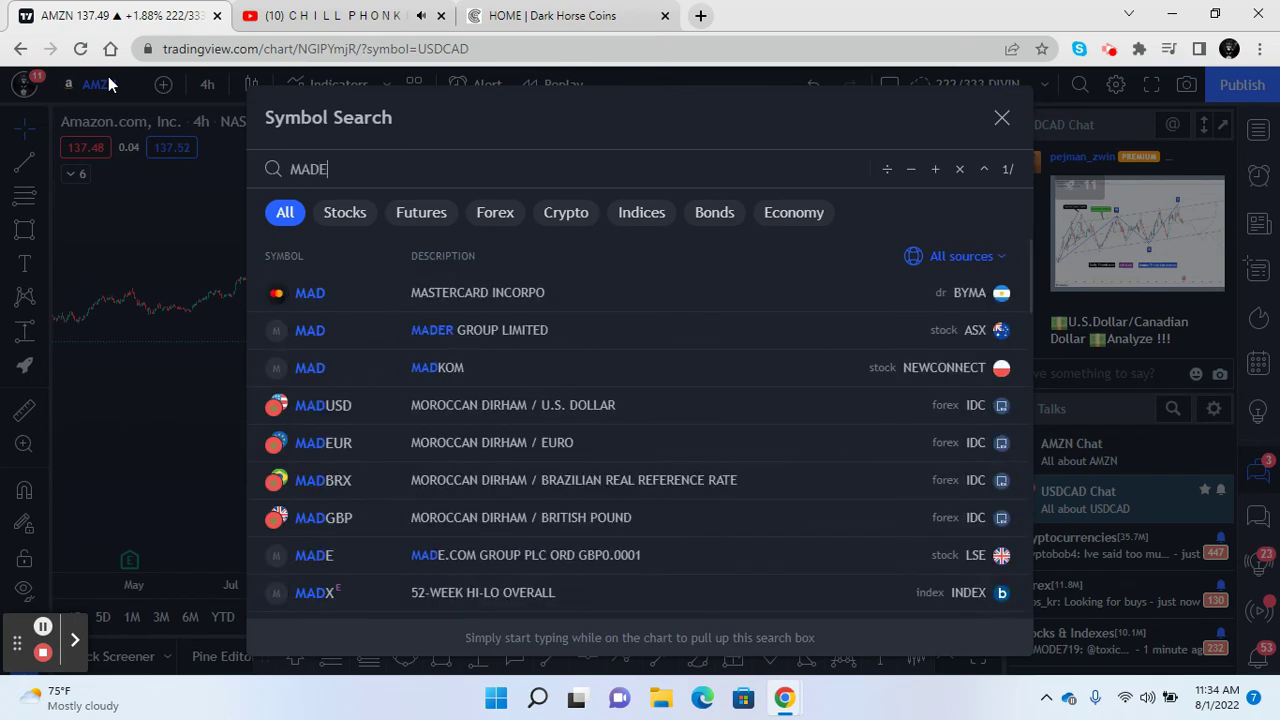
pyautogui.write('RNO')
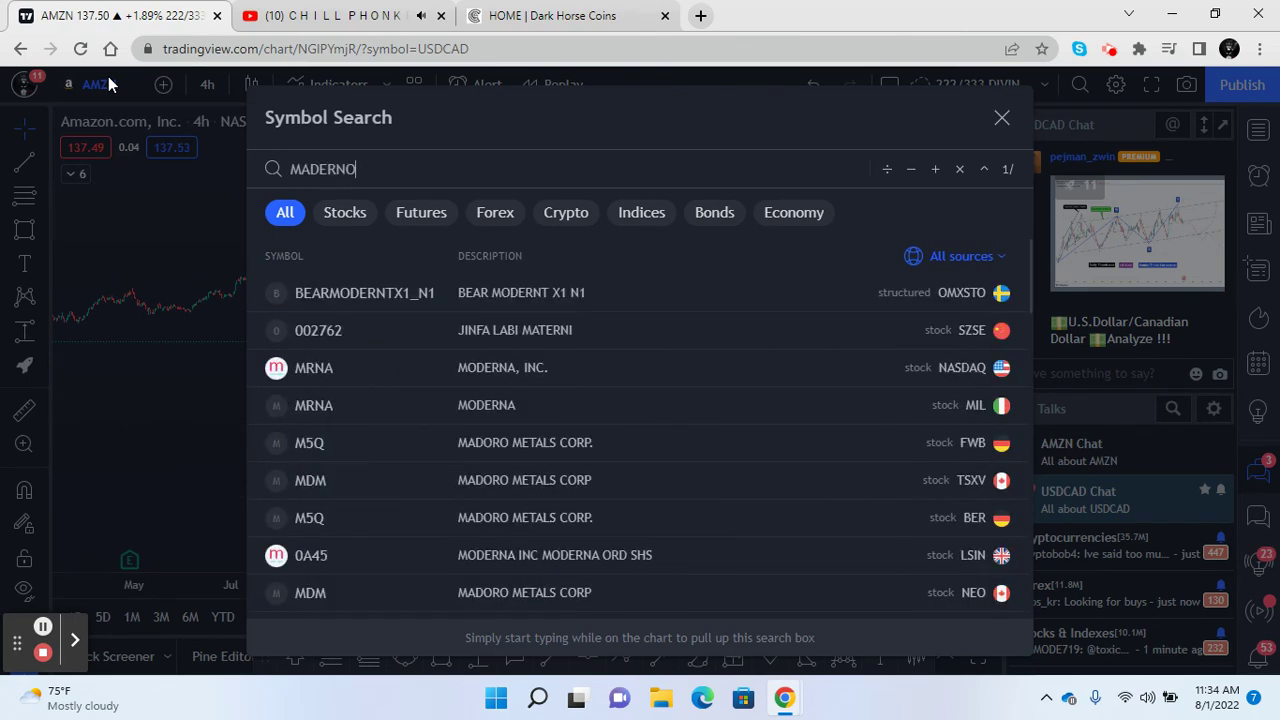
pyautogui.press('BackSpace')
pyautogui.press('BackSpace')
pyautogui.press('BackSpace')
pyautogui.press('BackSpace')
pyautogui.press('BackSpace')
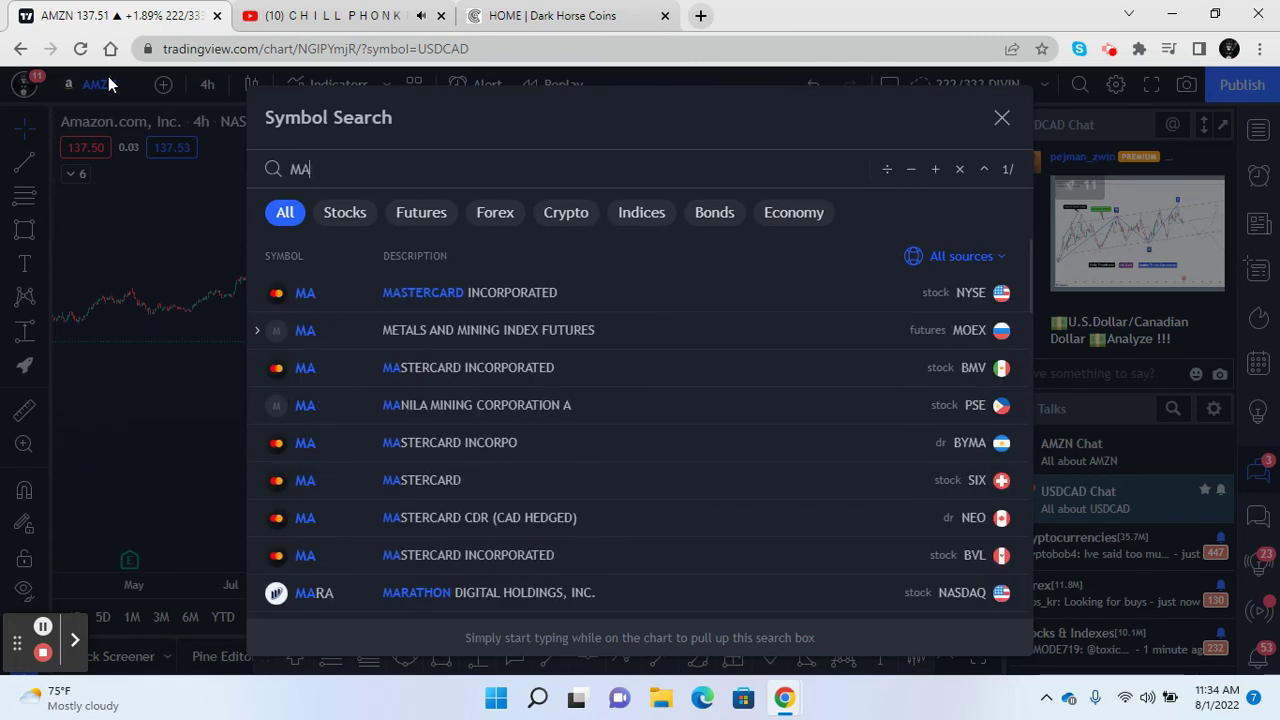
pyautogui.write('ER')
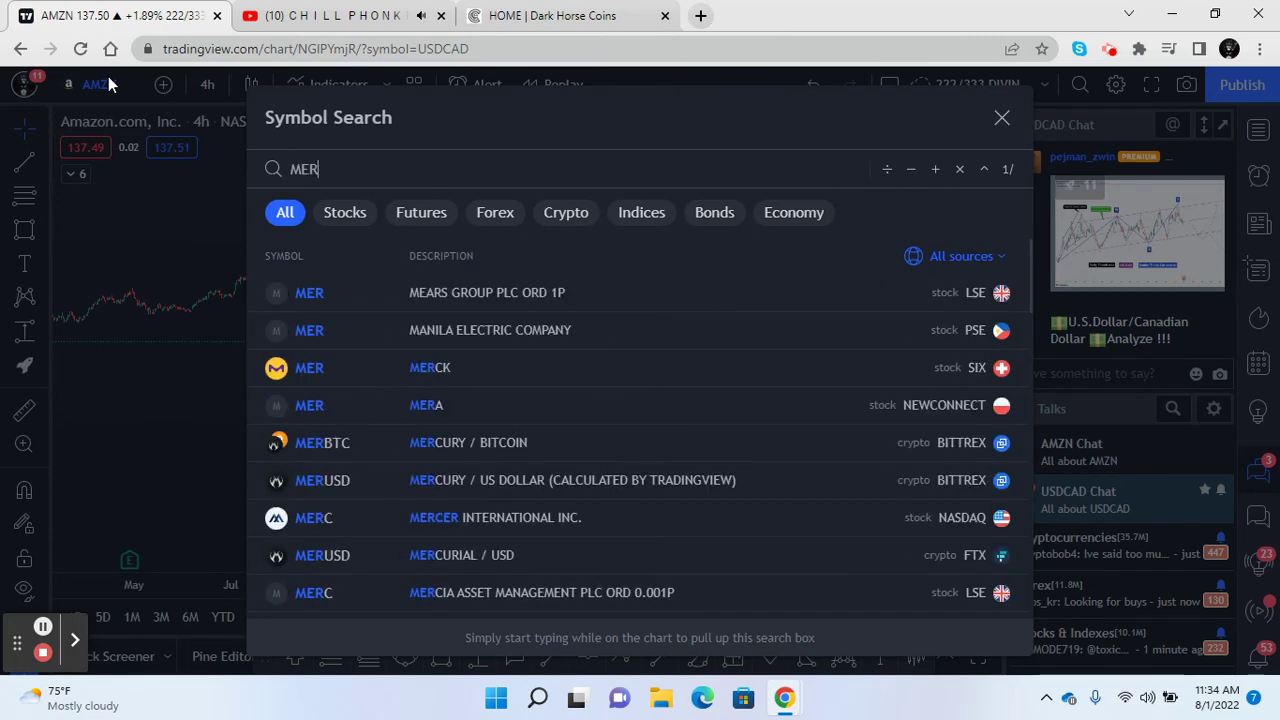
pyautogui.write('D')
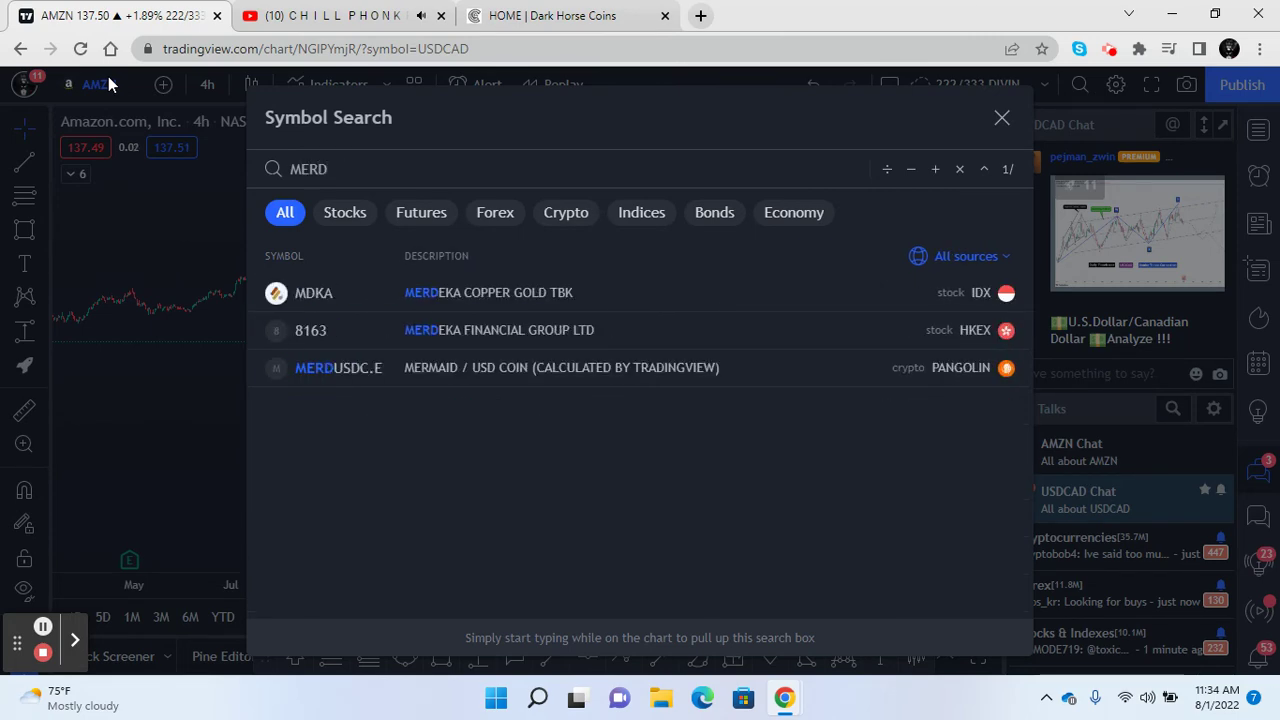
pyautogui.press('BackSpace')
pyautogui.press('BackSpace')
pyautogui.press('BackSpace')
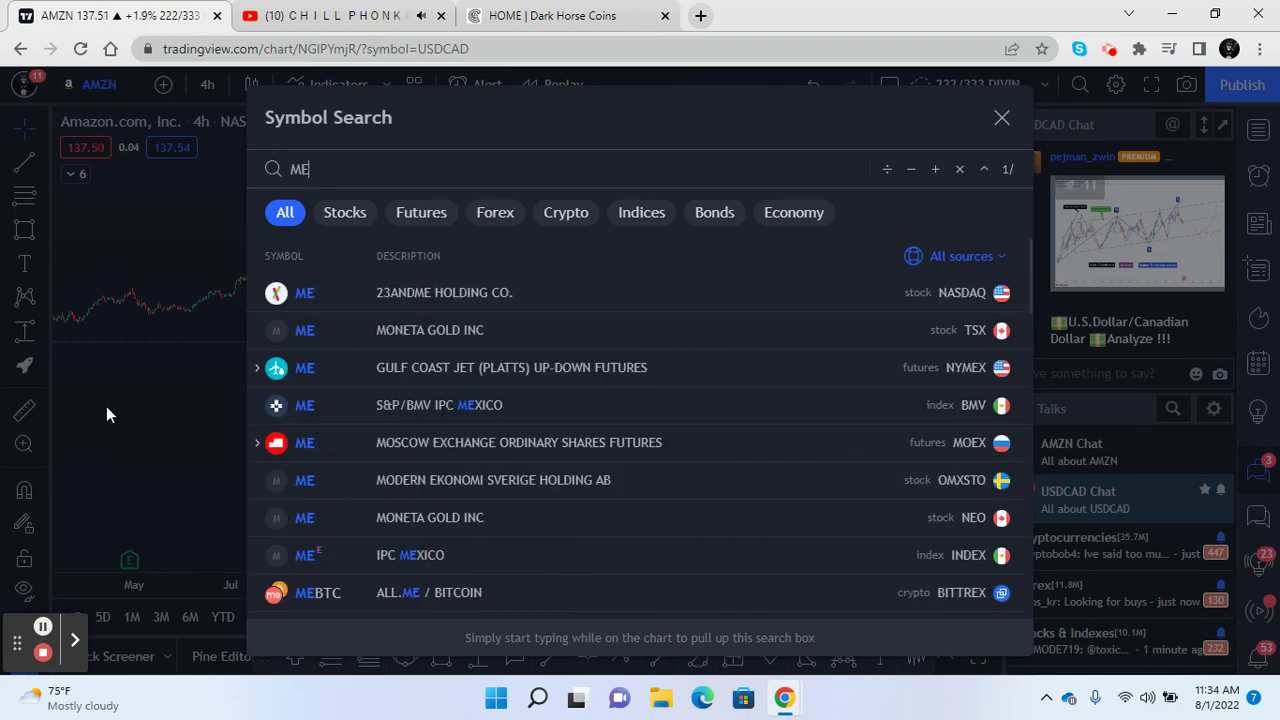
pyautogui.press('Escape')
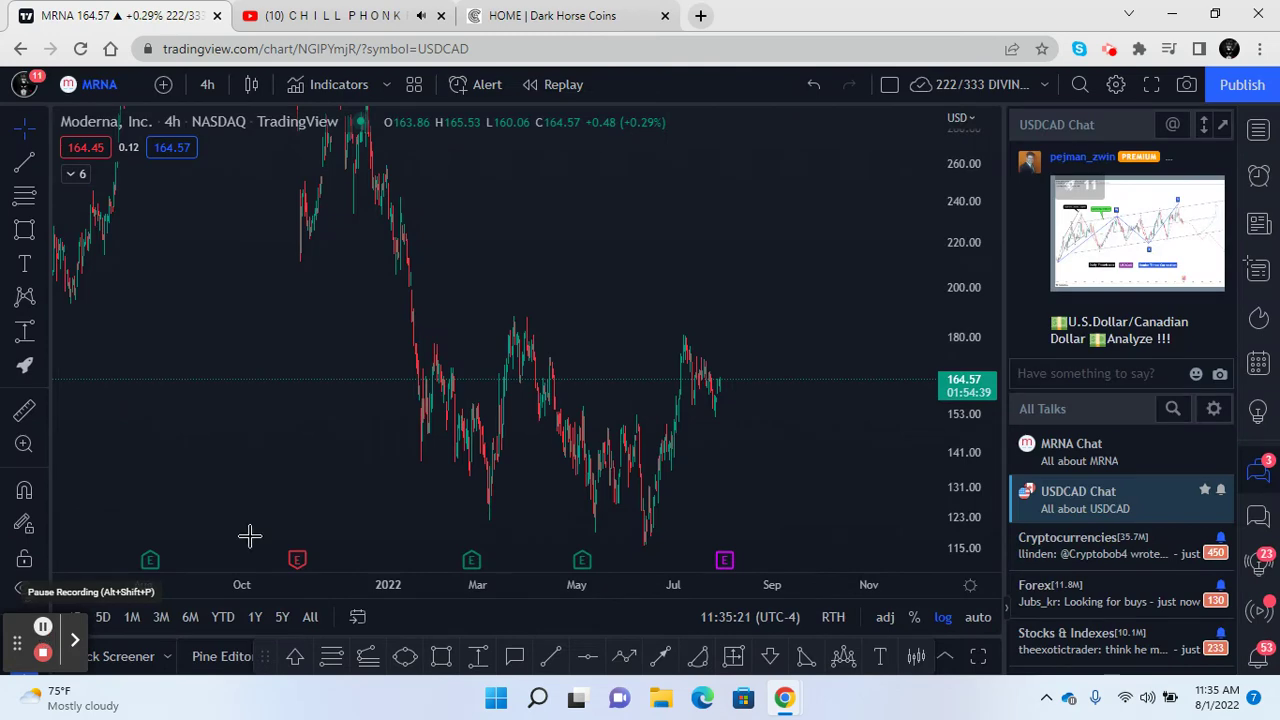
# Draw a near-horizontal trend line under the July MRNA candles, from 7 July 2022 at about 153.40 to late August at about 152.83
pyautogui.moveTo(723, 586); pyautogui.dragTo(469, 618)
pyautogui.moveTo(350, 410)
pyautogui.mouseDown()
pyautogui.moveTo(1105, 399)
pyautogui.moveTo(948, 418)
pyautogui.mouseUp()
pyautogui.click(550, 656)
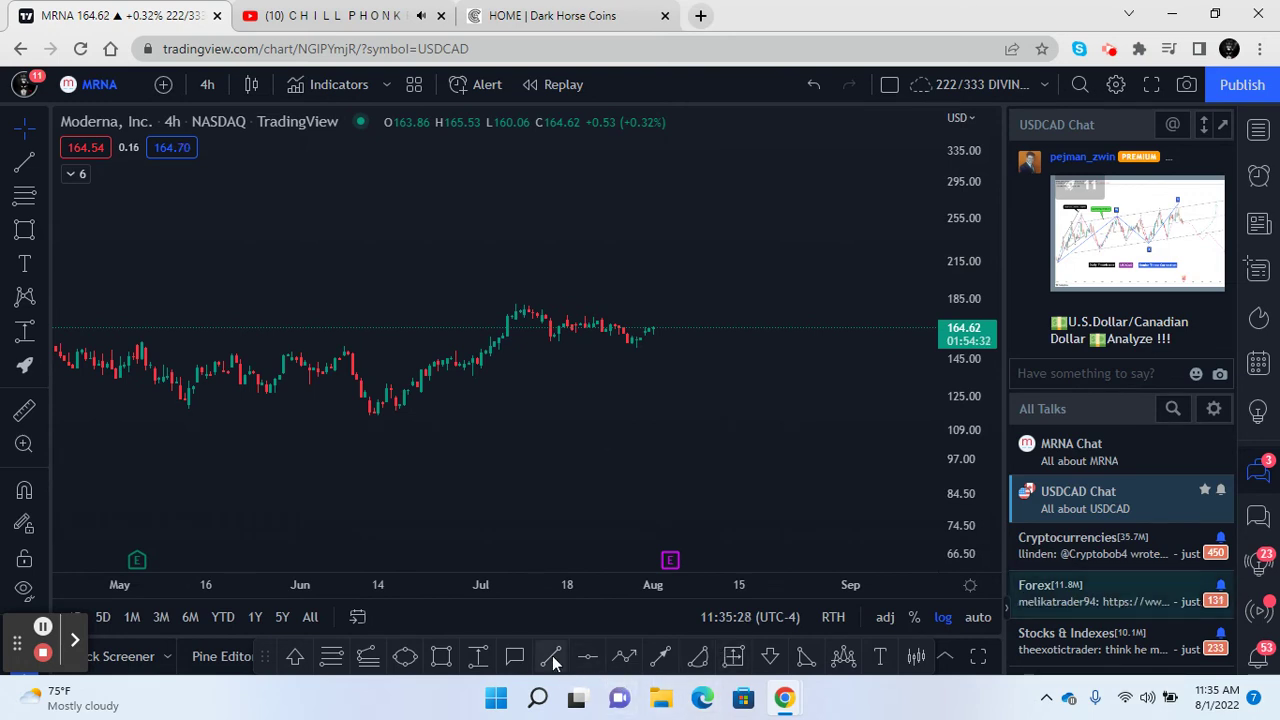
pyautogui.click(507, 345)
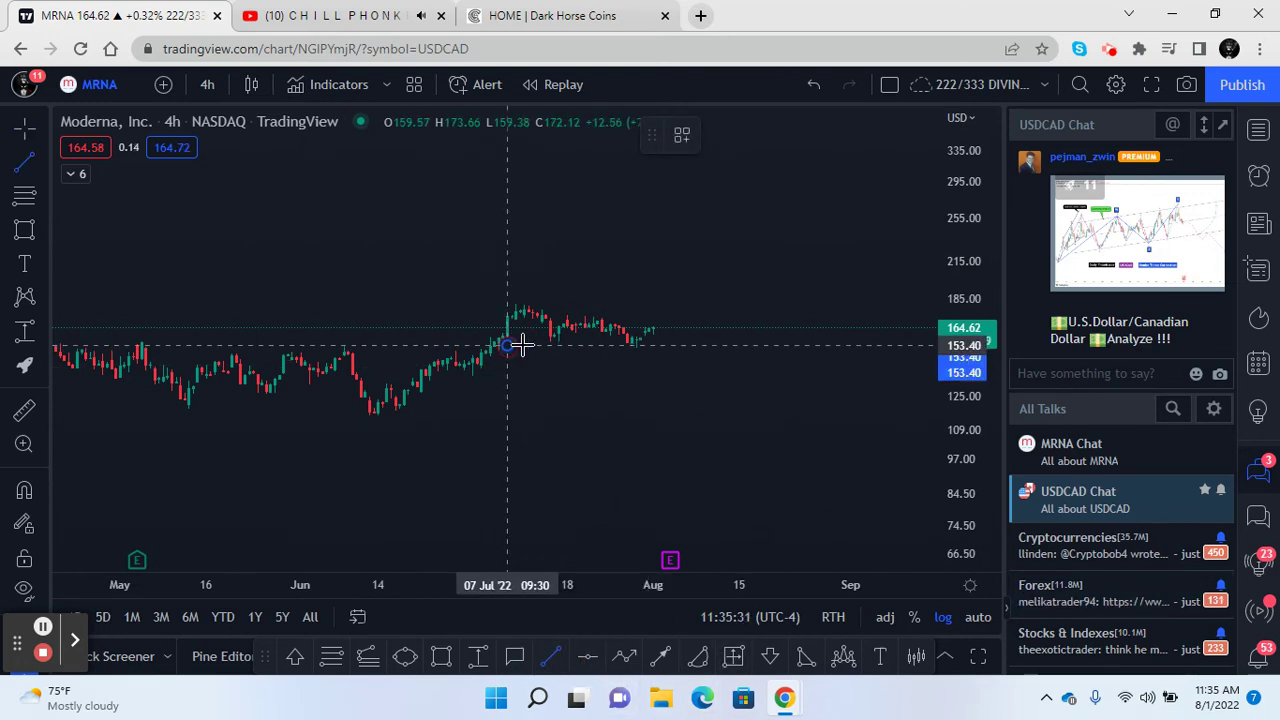
pyautogui.click(766, 348)
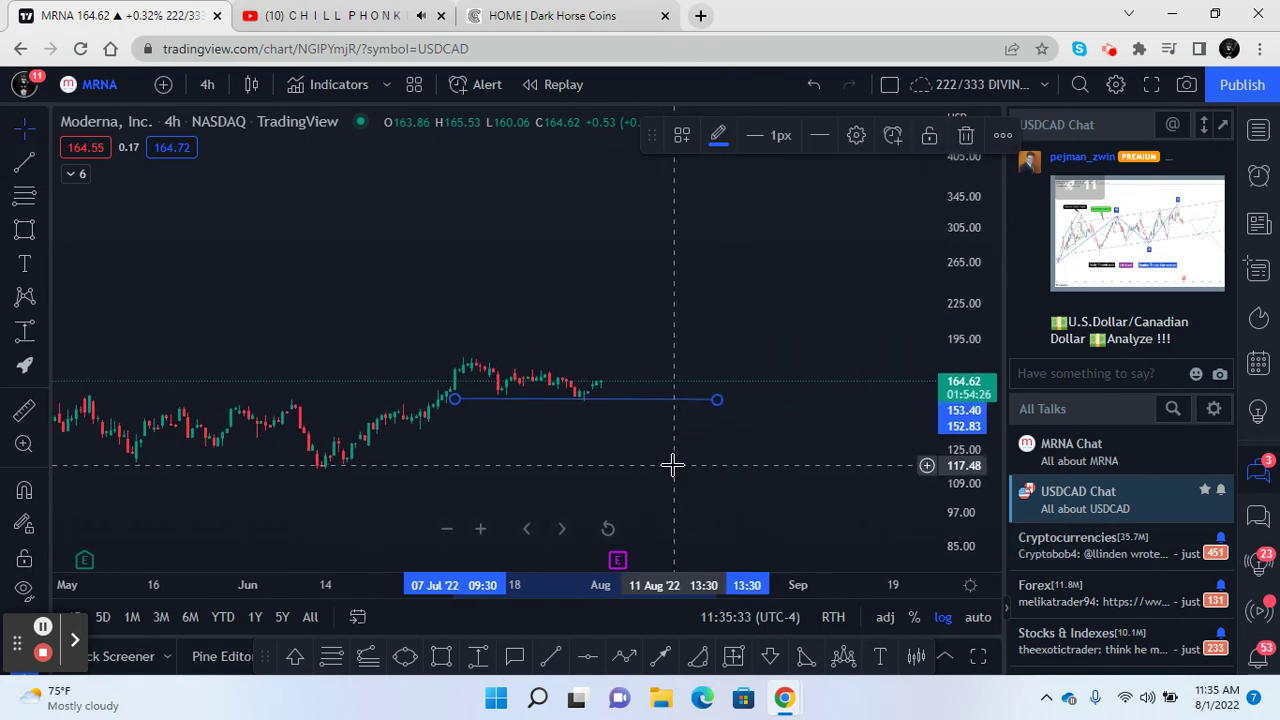
pyautogui.moveTo(672, 463); pyautogui.dragTo(614, 526)
# Draw a near-horizontal trend line above the July MRNA candles, from 6 July 2022 at about 180.30 to late August
pyautogui.click(550, 656)
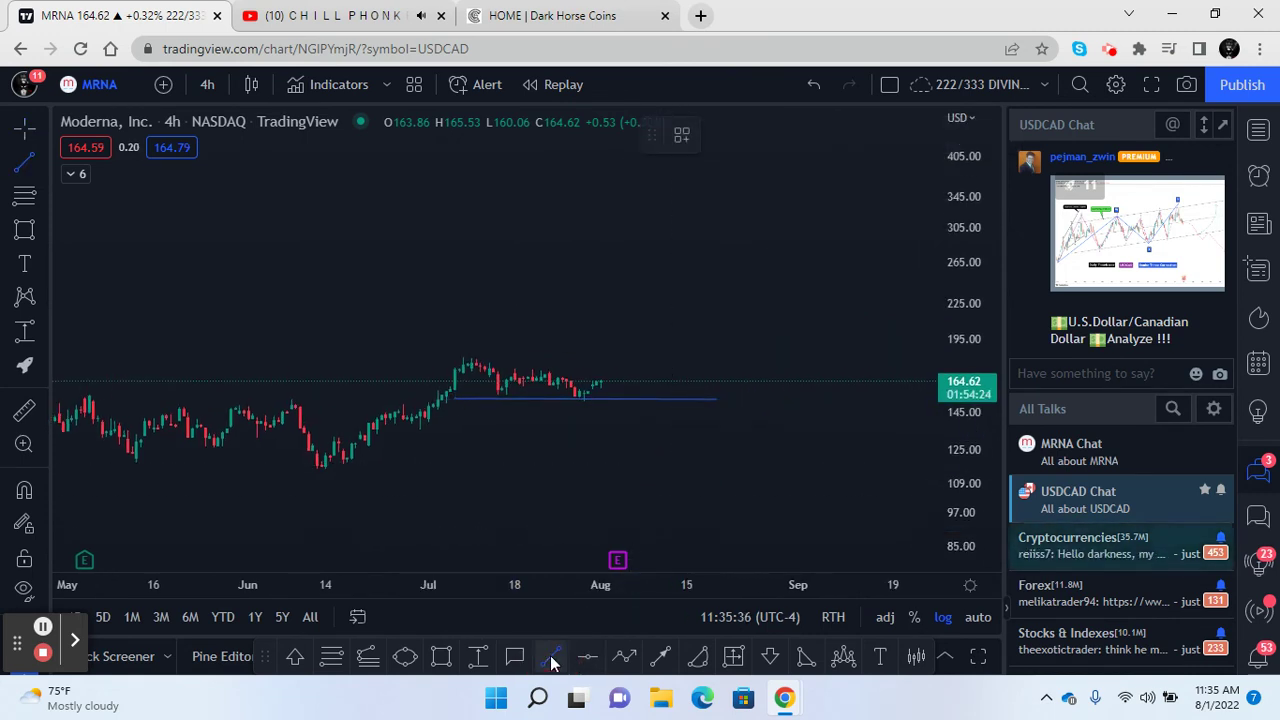
pyautogui.click(446, 358)
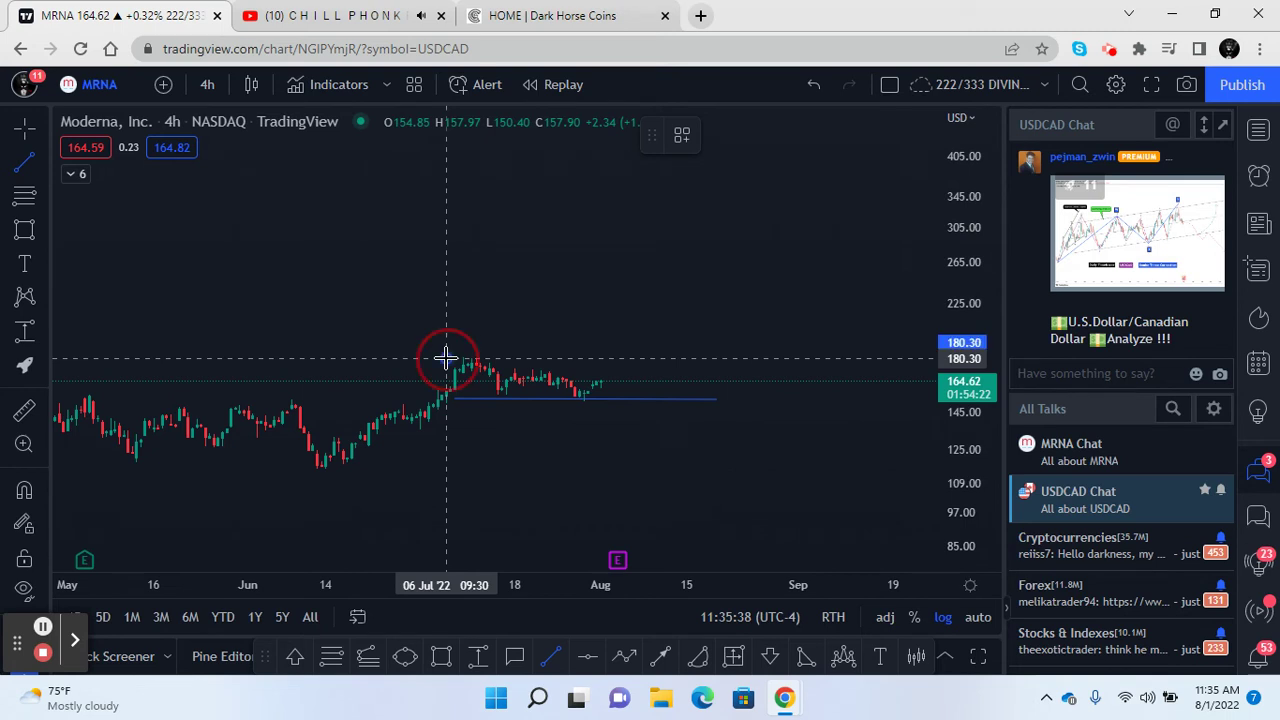
pyautogui.click(720, 360)
pyautogui.click(677, 336)
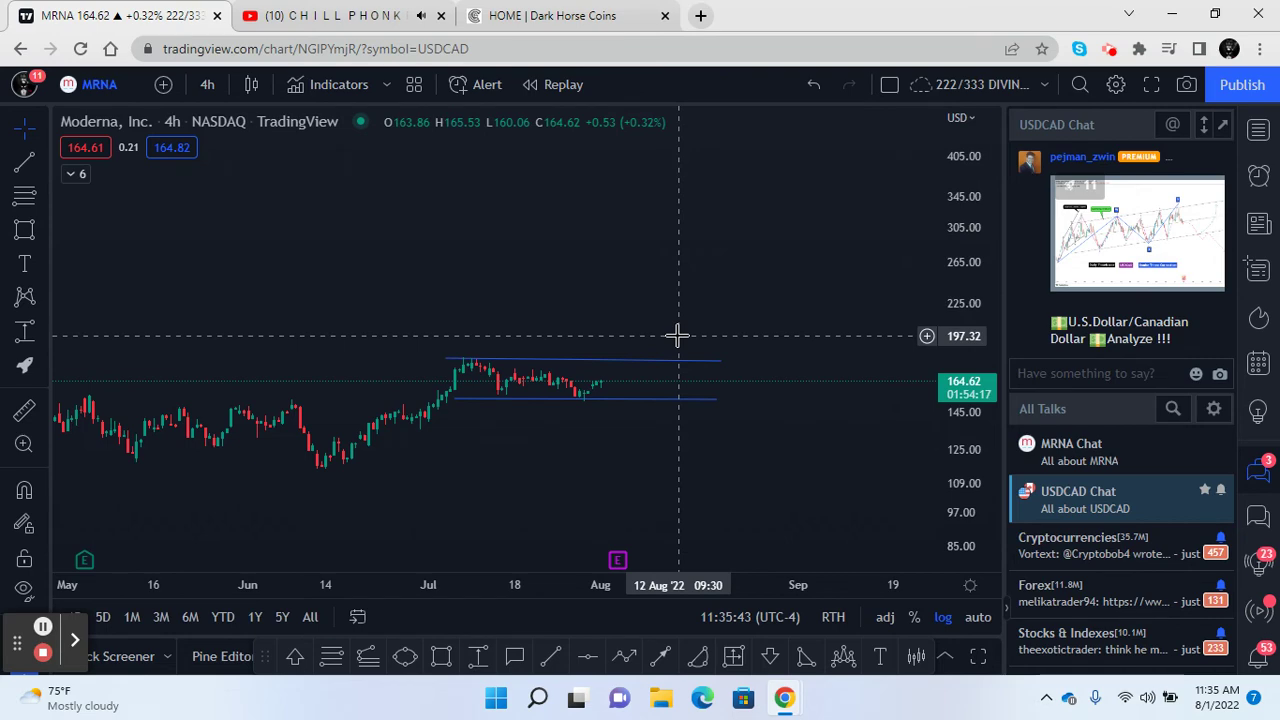
# Draw a rectangle zone from the mid-March 2022 MRNA candles across past the latest candles, from about 165 to 191
pyautogui.moveTo(626, 294); pyautogui.dragTo(773, 178)
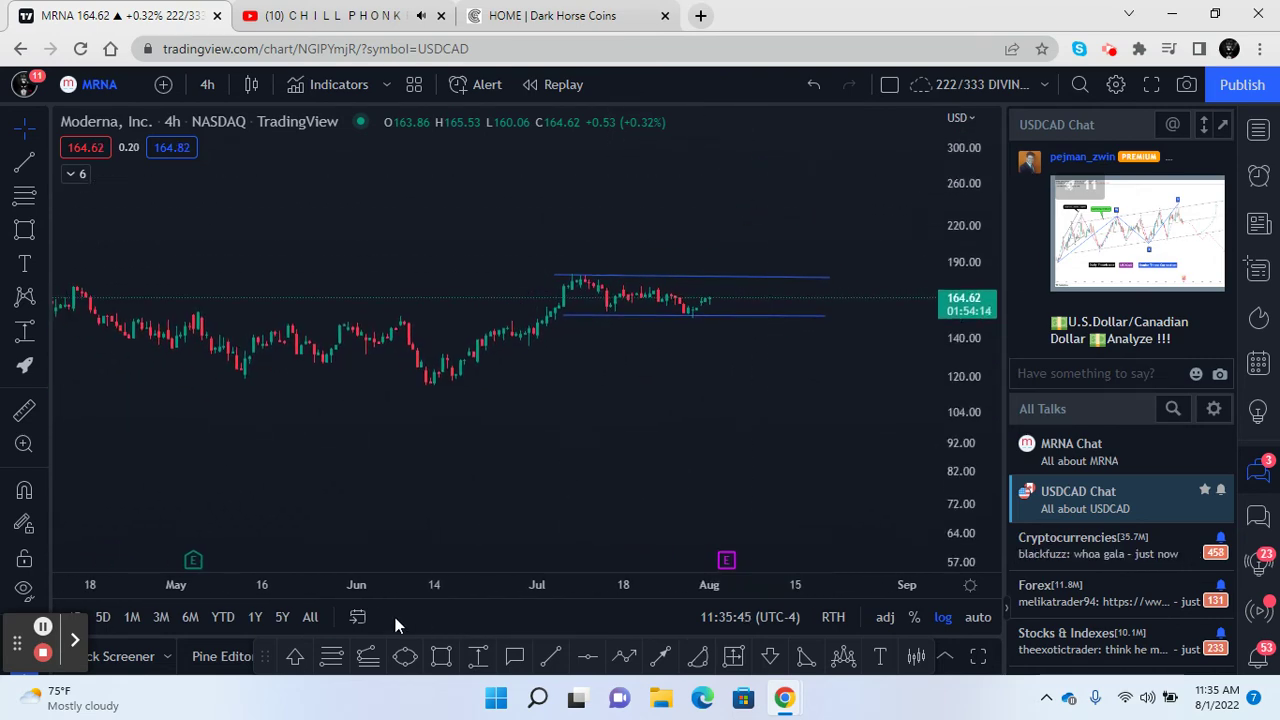
pyautogui.click(447, 528)
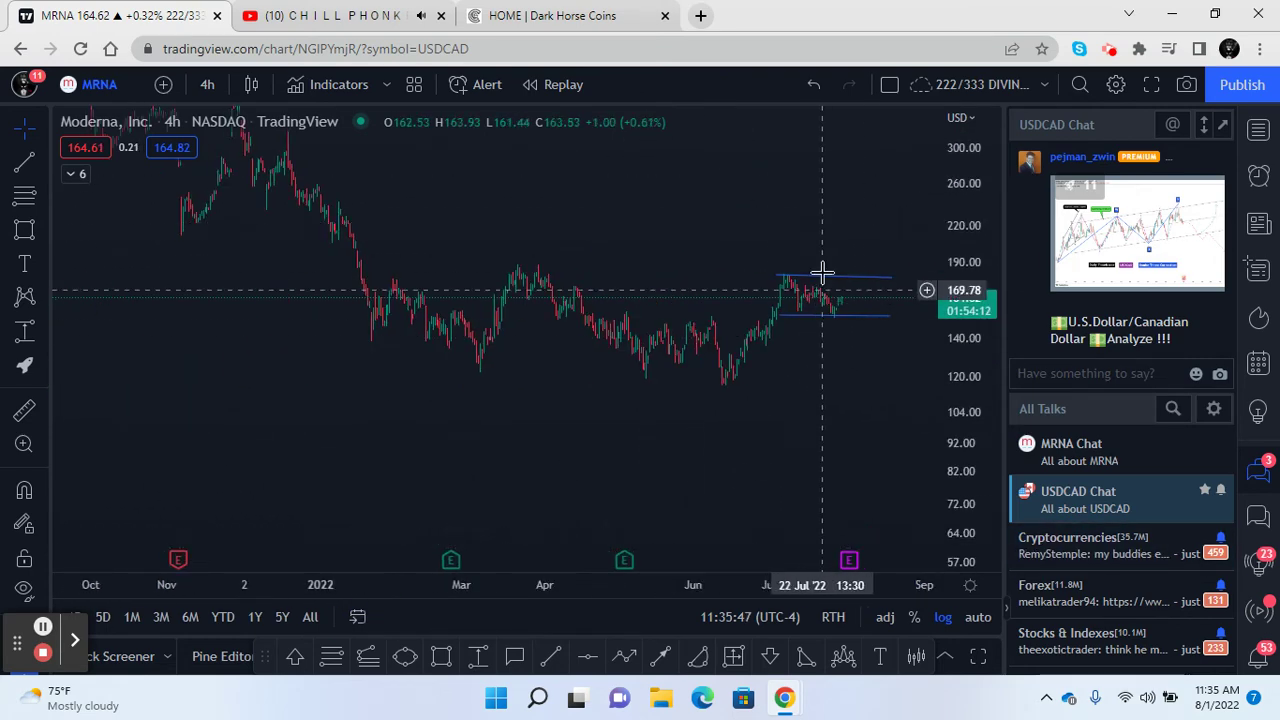
pyautogui.moveTo(777, 417); pyautogui.dragTo(659, 469)
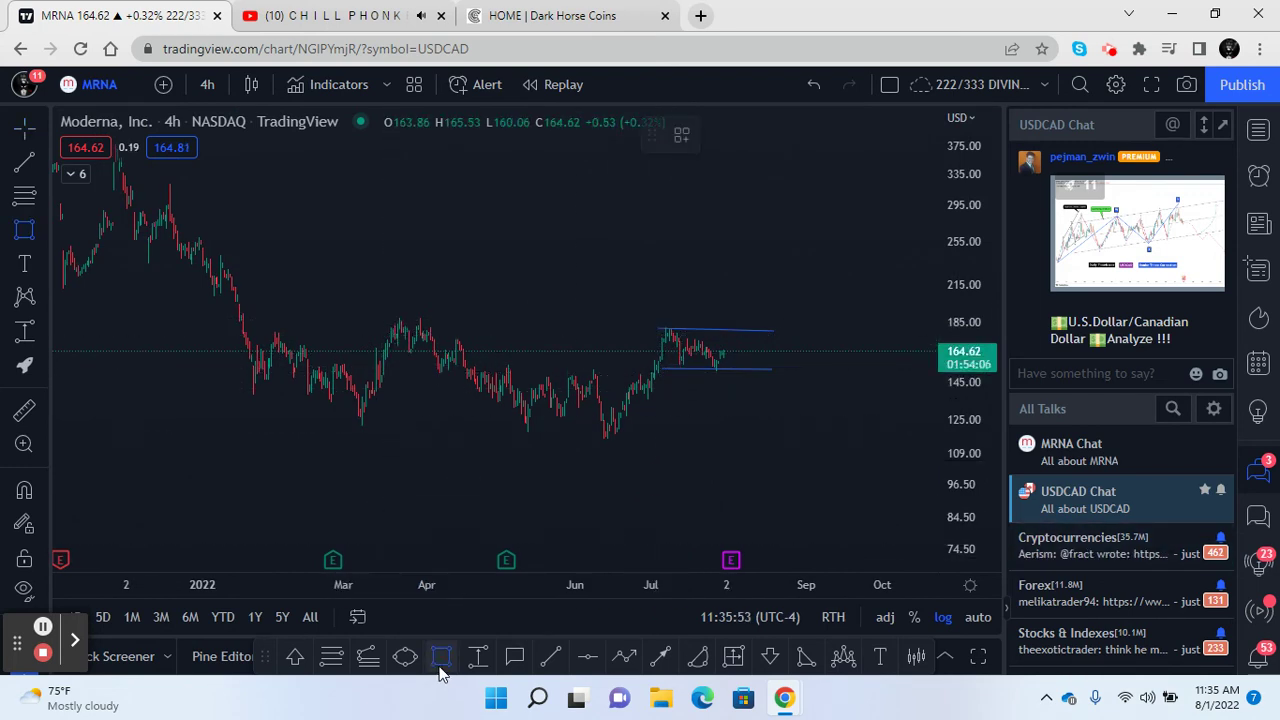
pyautogui.click(372, 314)
pyautogui.click(372, 349)
pyautogui.moveTo(533, 463)
pyautogui.mouseDown()
pyautogui.moveTo(516, 299)
pyautogui.moveTo(615, 383)
pyautogui.mouseUp()
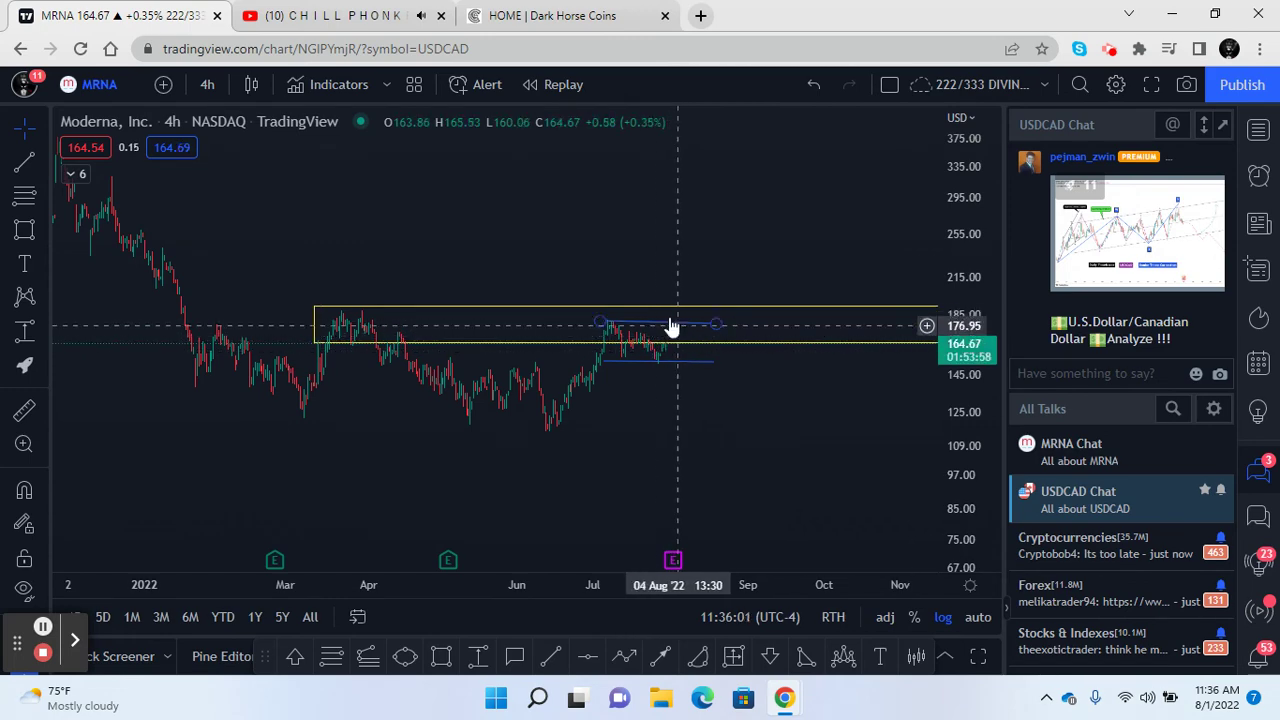
# Switch the MRNA chart to the 1-day interval and show its full price history back to 2019
pyautogui.moveTo(705, 472); pyautogui.dragTo(823, 477)
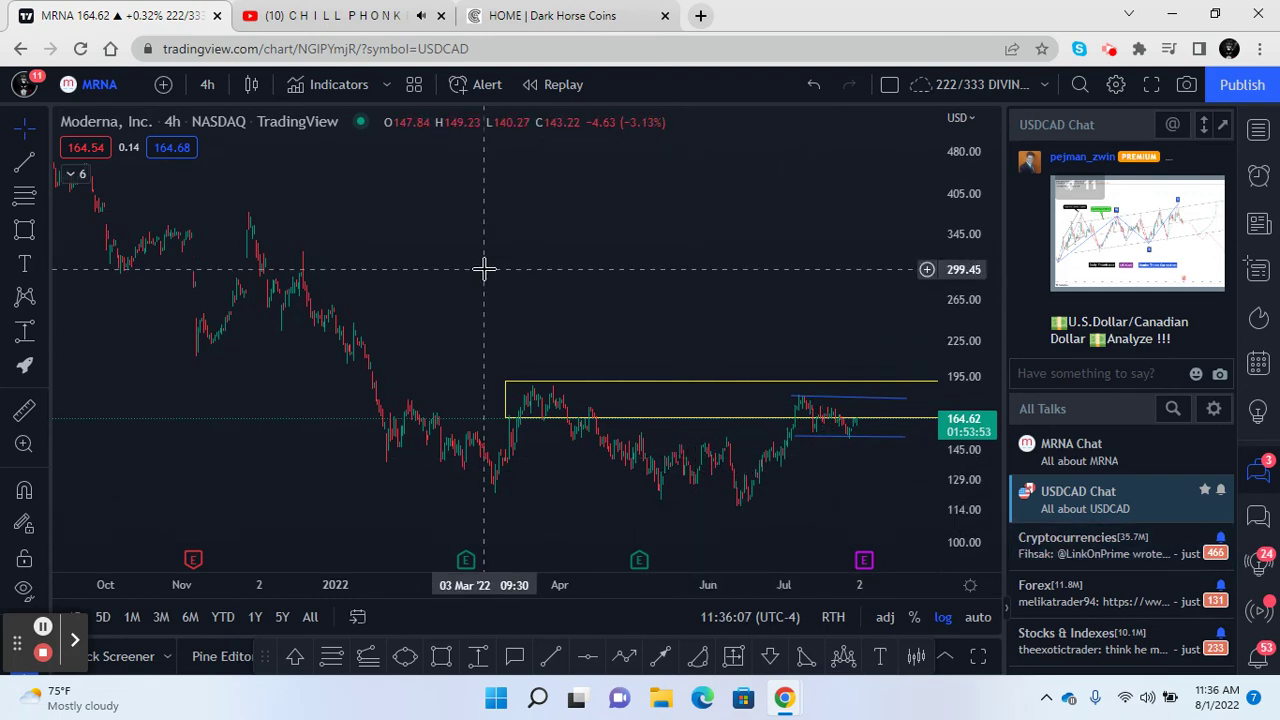
pyautogui.moveTo(705, 509); pyautogui.dragTo(803, 394)
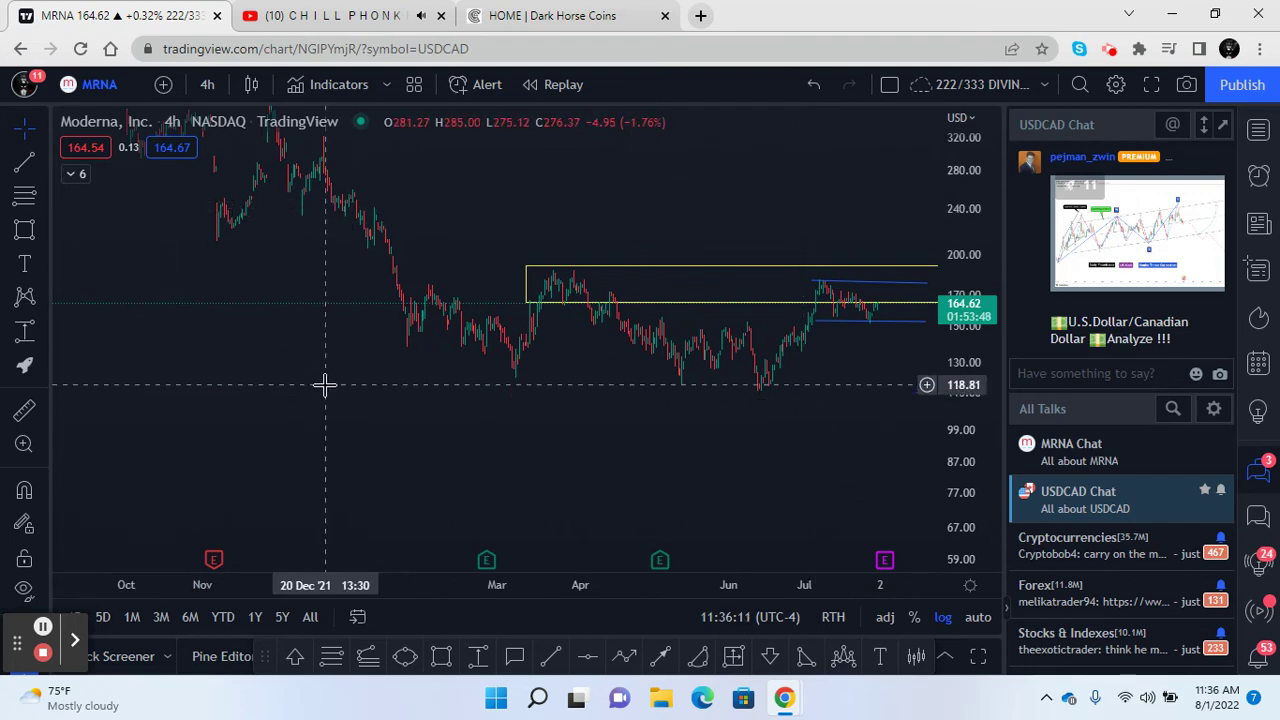
pyautogui.click(206, 86)
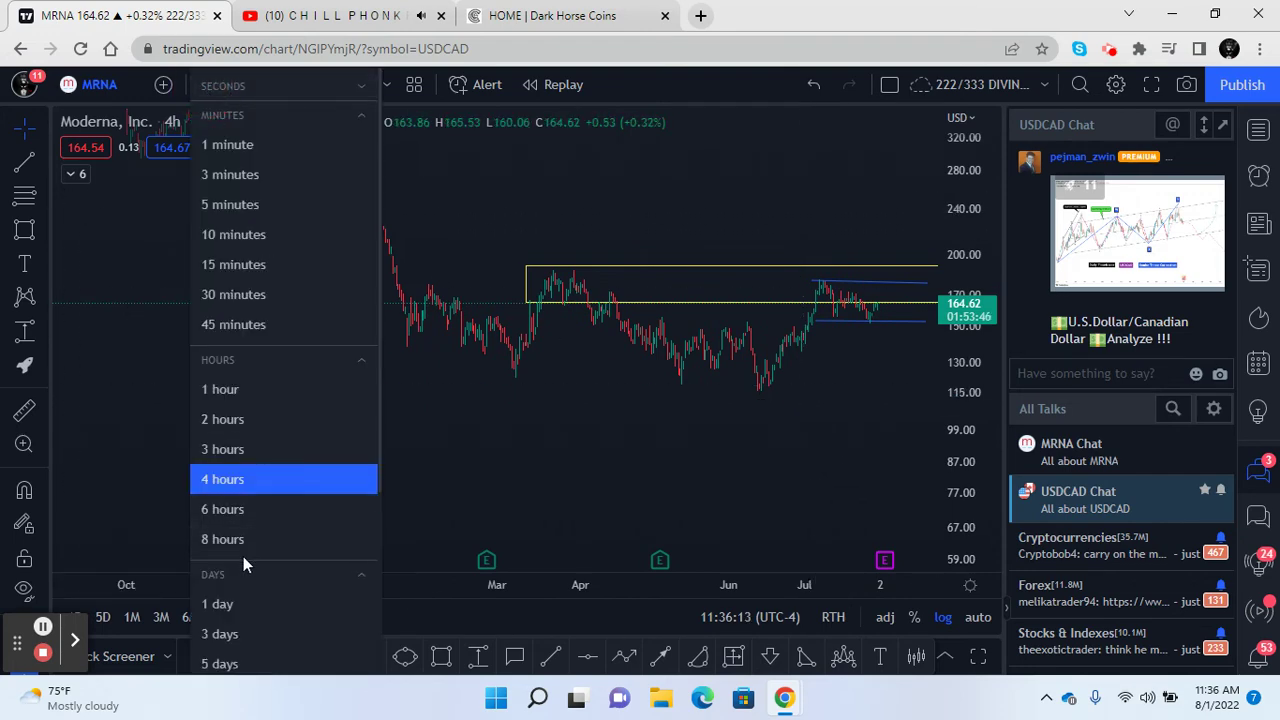
pyautogui.click(226, 603)
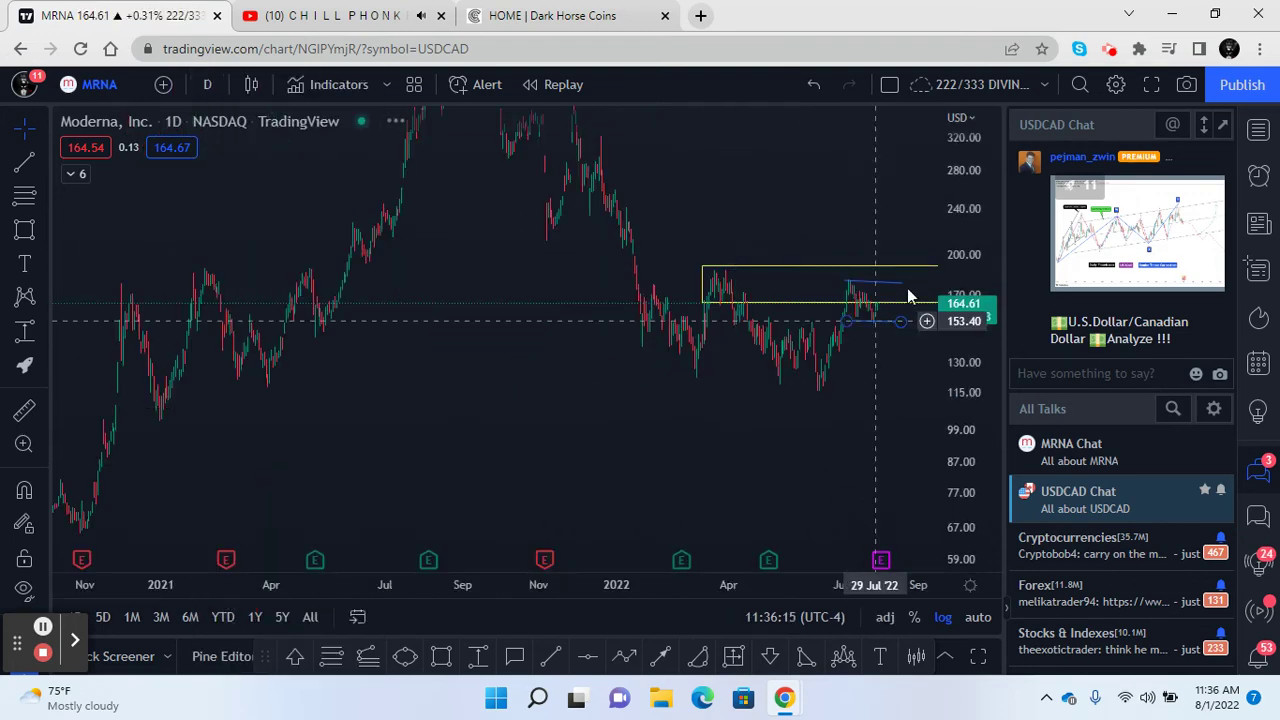
pyautogui.moveTo(971, 285); pyautogui.dragTo(972, 330)
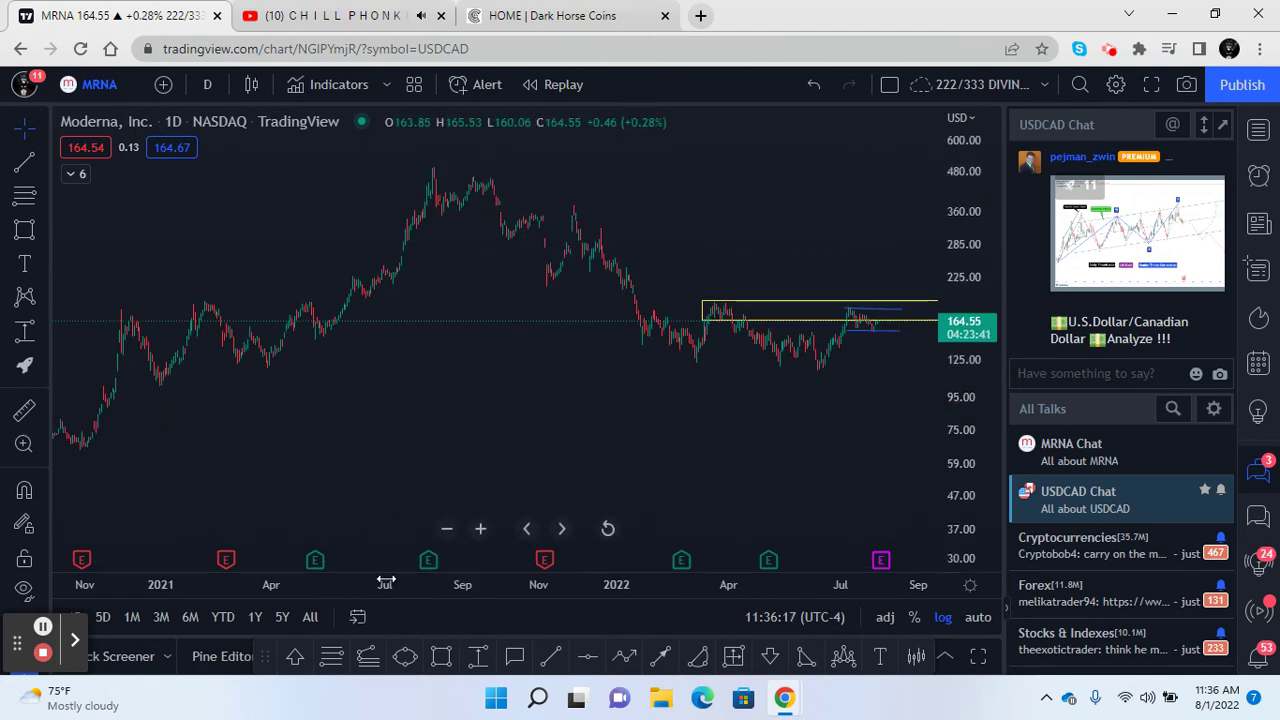
pyautogui.moveTo(383, 581); pyautogui.dragTo(857, 584)
pyautogui.moveTo(851, 443); pyautogui.dragTo(463, 343)
pyautogui.moveTo(960, 330); pyautogui.dragTo(957, 457)
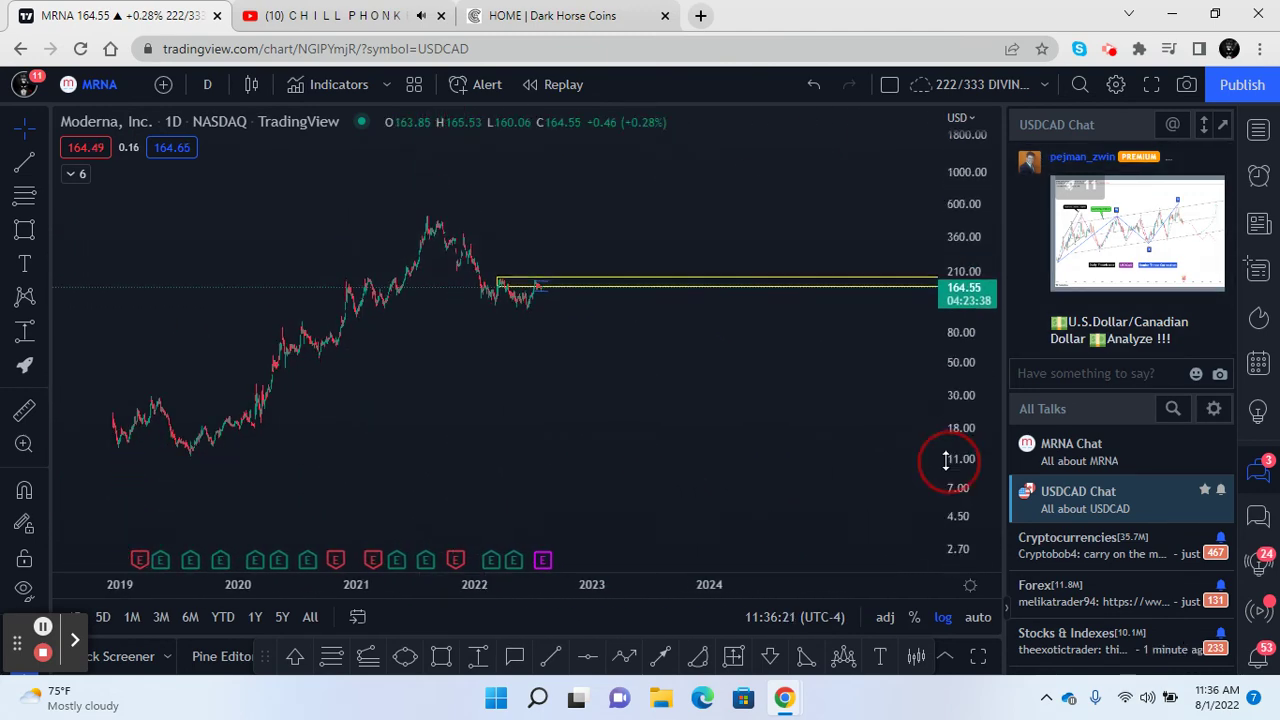
# Remove all drawings from the MRNA chart, and add horizontal lines at about 113.41 and 184.27 around the 2022 range
pyautogui.rightClick(677, 414)
pyautogui.click(767, 580)
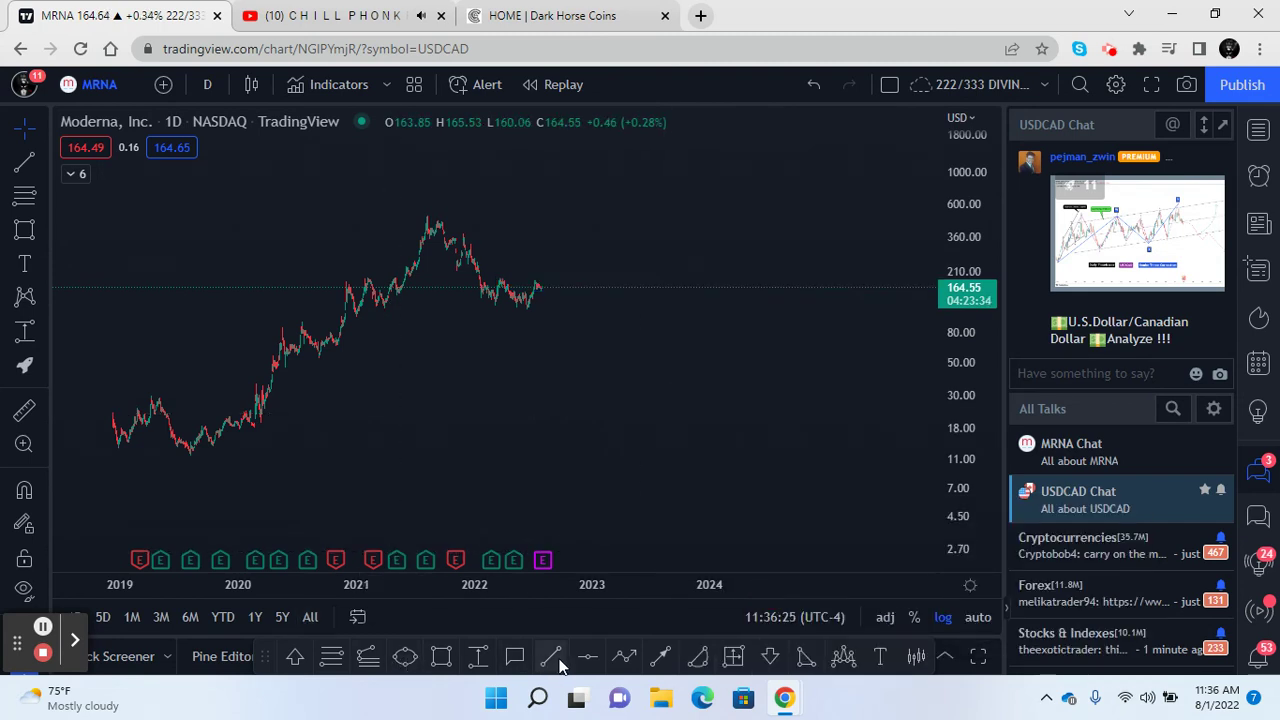
pyautogui.click(581, 311)
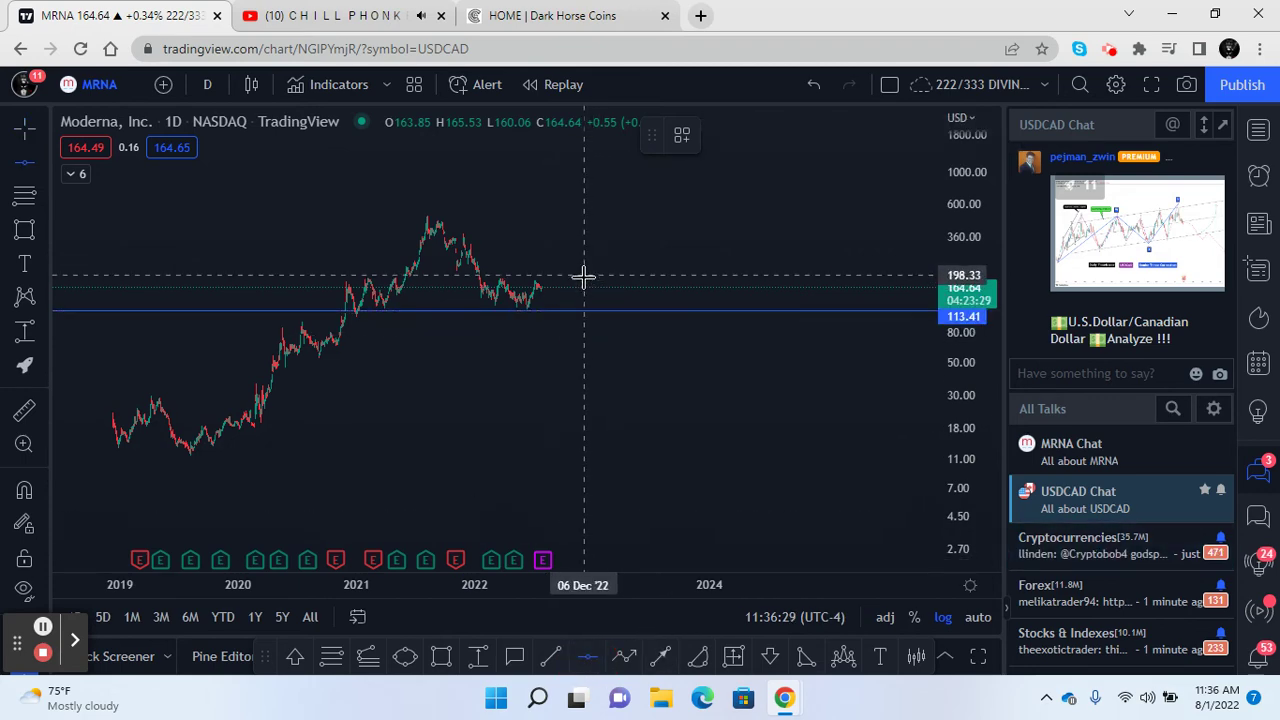
pyautogui.click(584, 280)
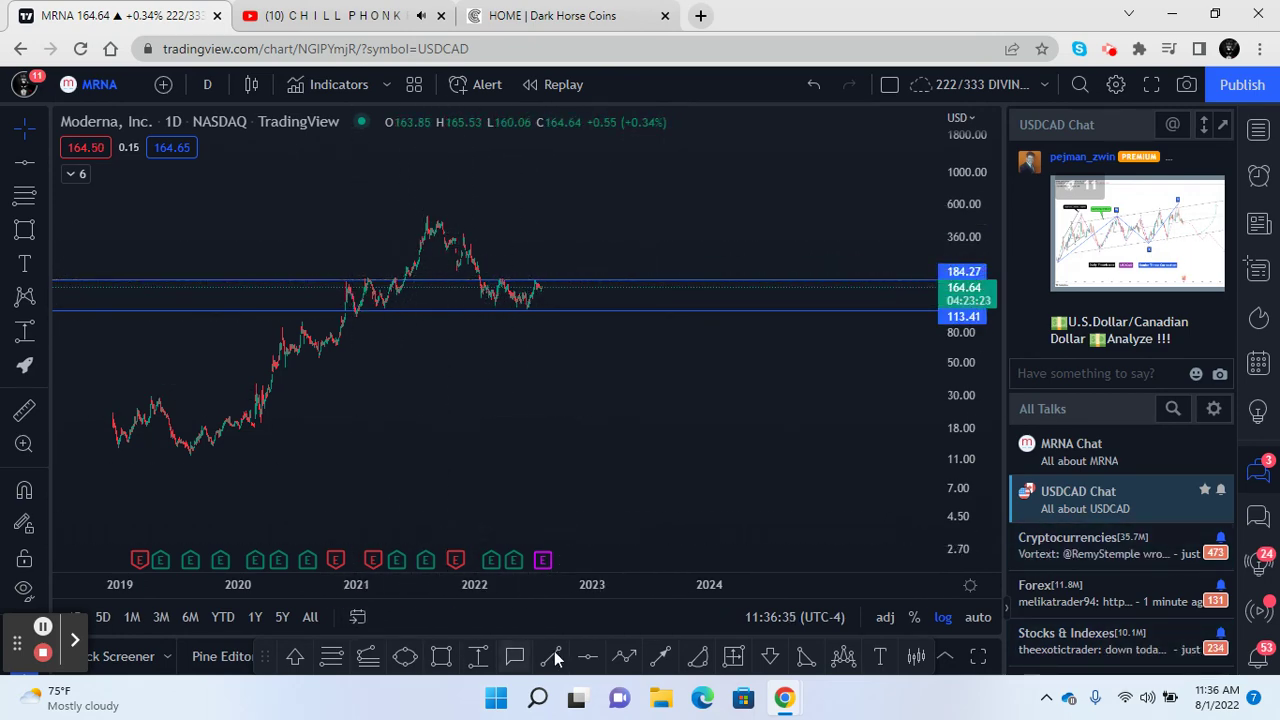
# Draw a vertical trend line from the August 2021 peak at about 523.61 to the lower horizontal line, and move it beneath that line at mid-2022
pyautogui.click(427, 207)
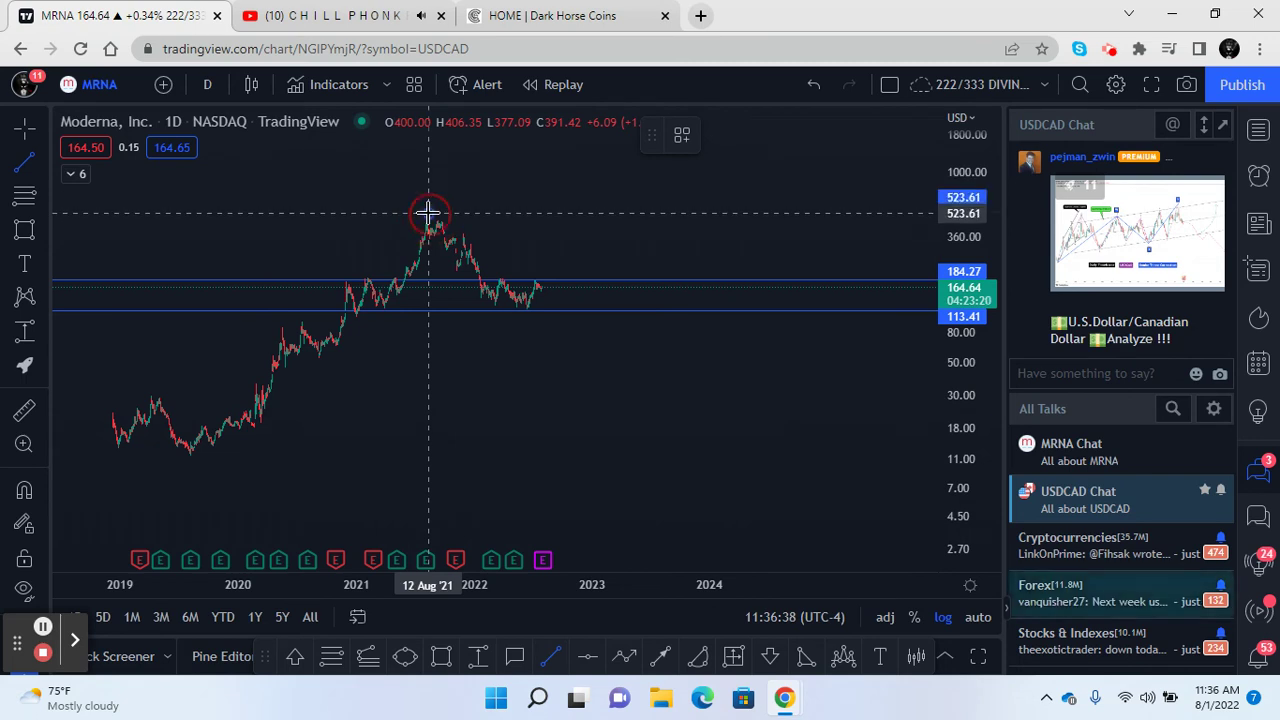
pyautogui.click(428, 311)
pyautogui.moveTo(430, 293); pyautogui.dragTo(525, 388)
pyautogui.click(582, 410)
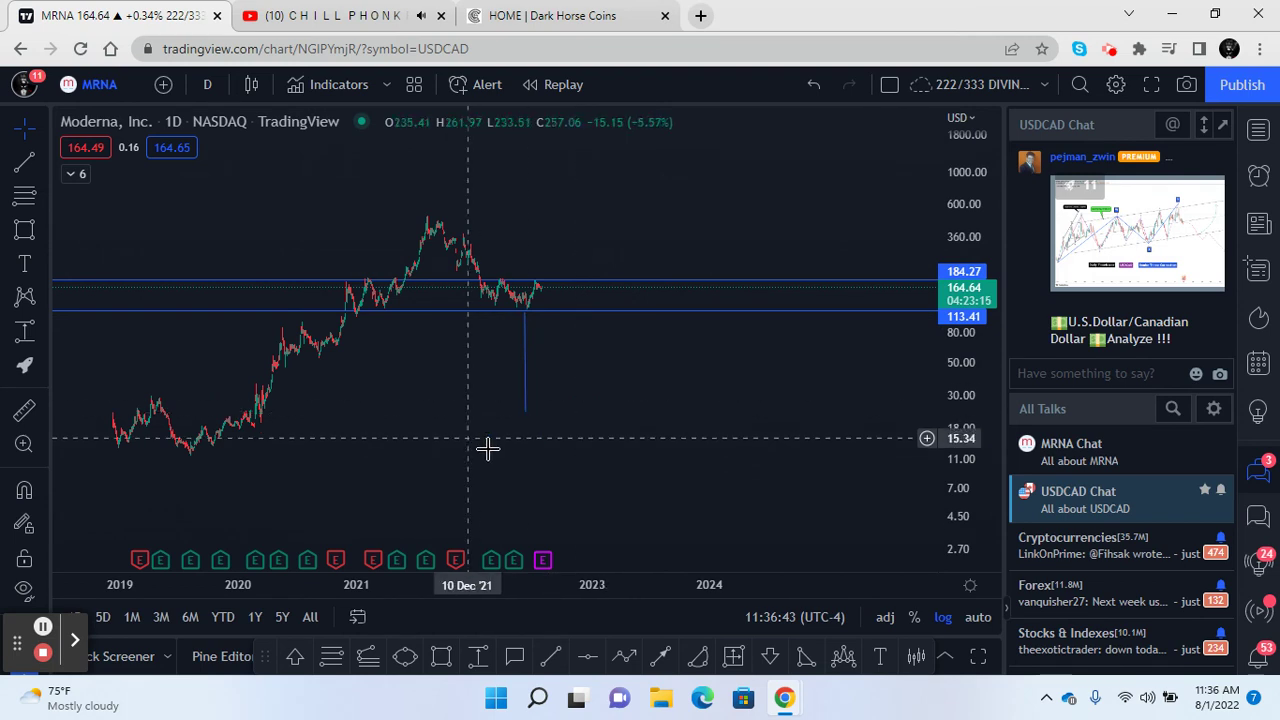
# Draw a rectangle zone from the early-2020 MRNA candles, from about 23 to 36, and delete the vertical trend line
pyautogui.click(445, 657)
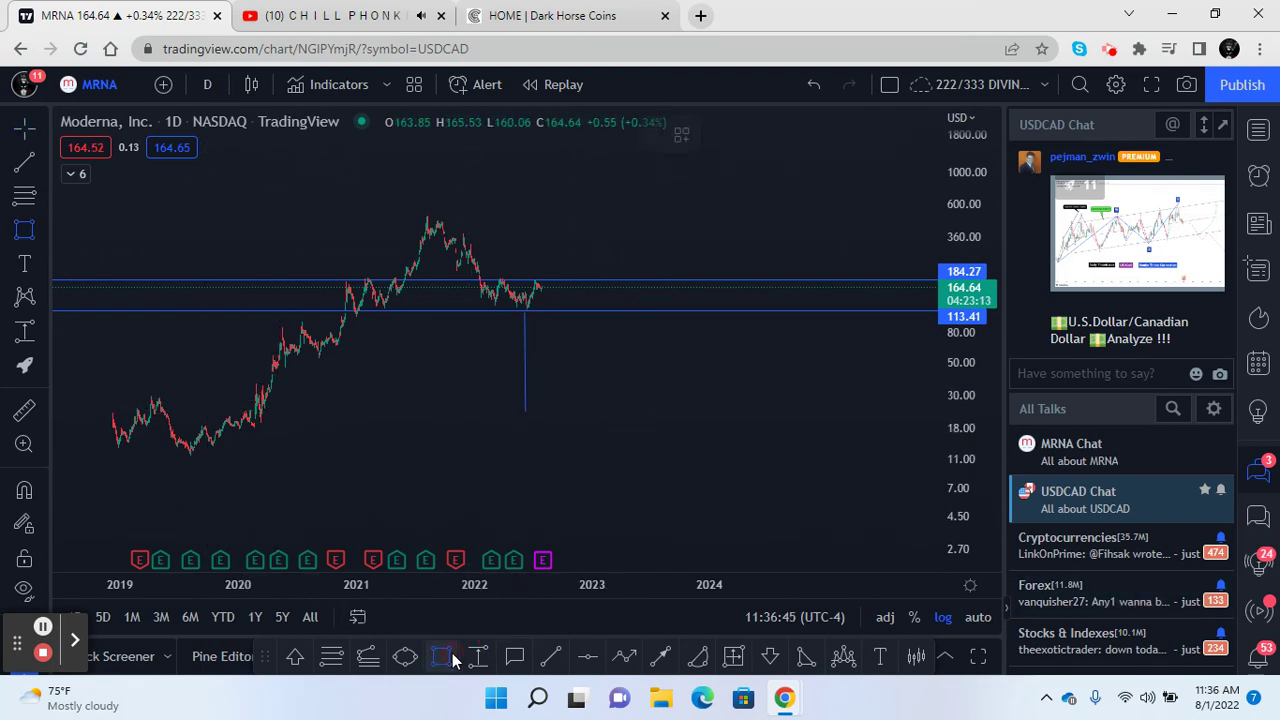
pyautogui.moveTo(250, 384); pyautogui.dragTo(264, 412)
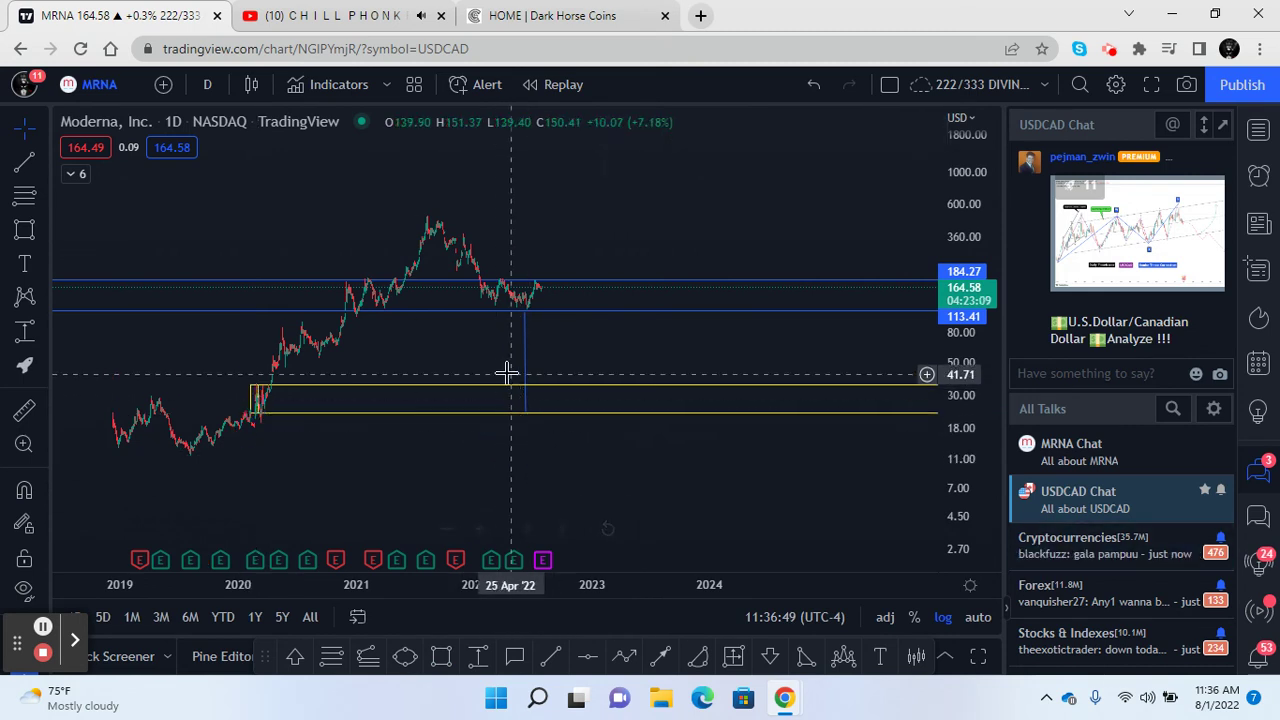
pyautogui.click(528, 405)
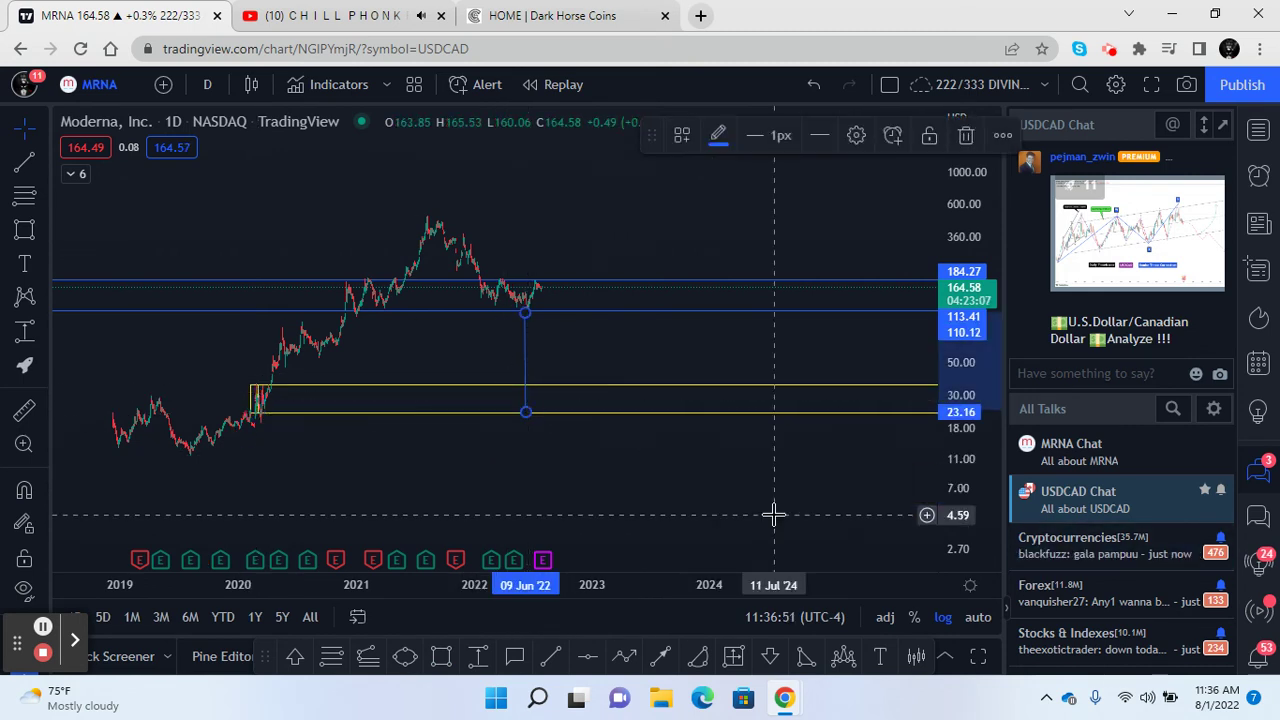
pyautogui.click(968, 138)
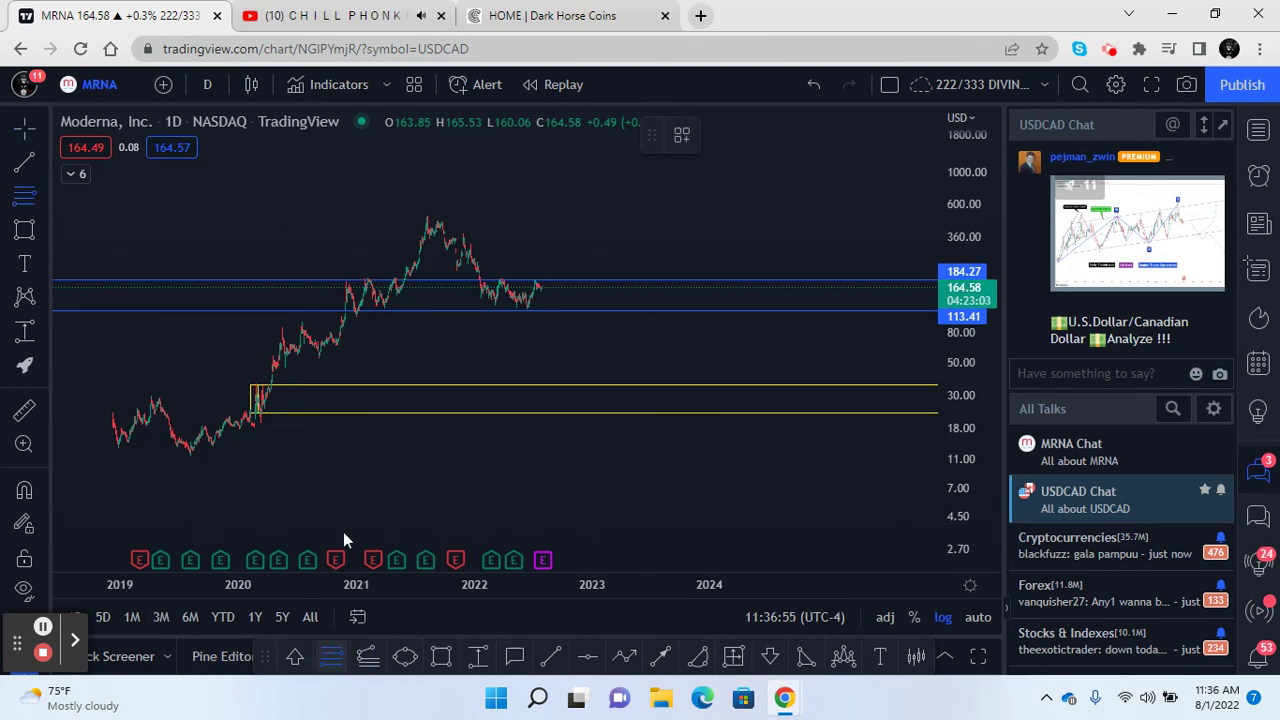
# Add a Fibonacci retracement from the June 2019 low near 11.95 to about 501, plus a rectangle zone from May 2020 spanning about 54 to 78
pyautogui.click(172, 453)
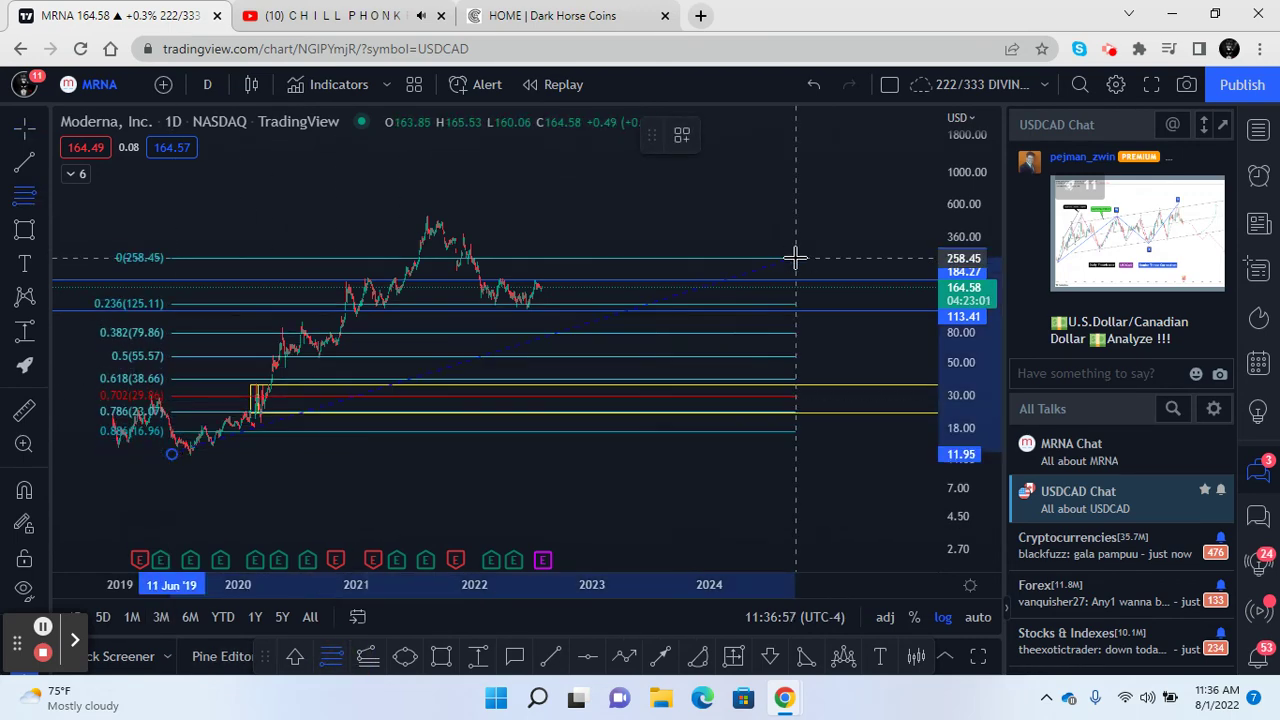
pyautogui.click(810, 215)
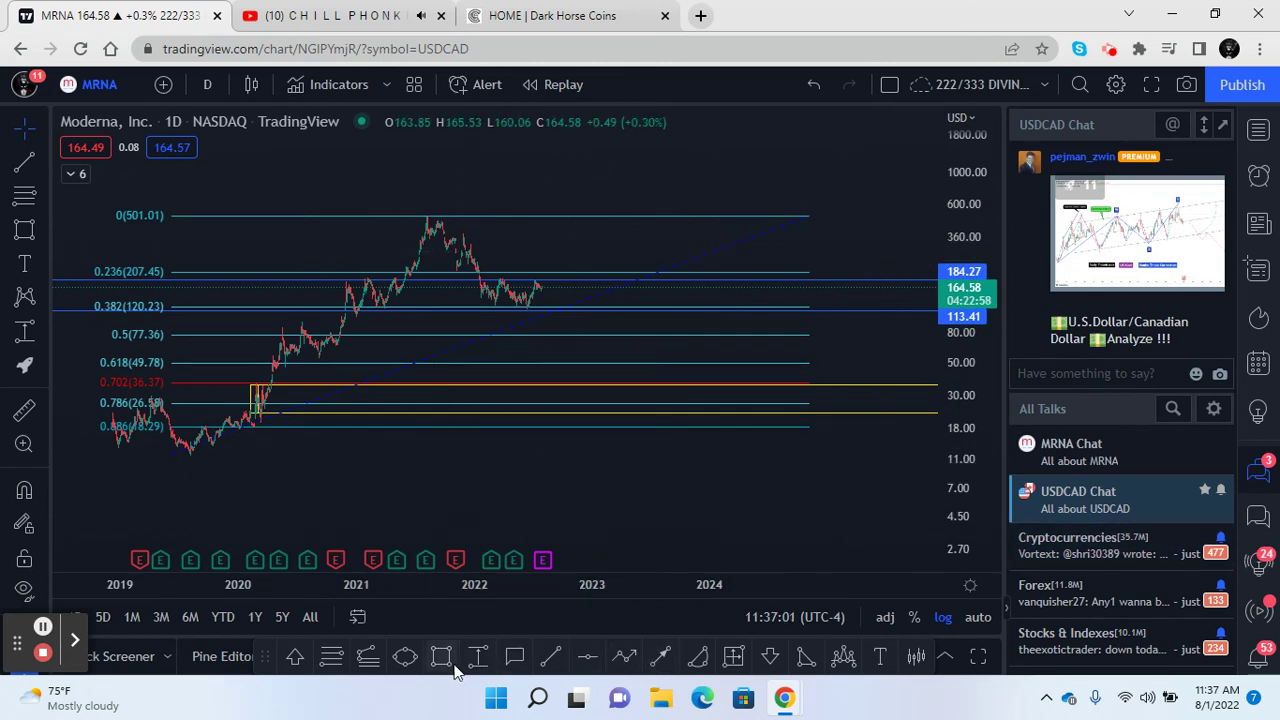
pyautogui.click(282, 333)
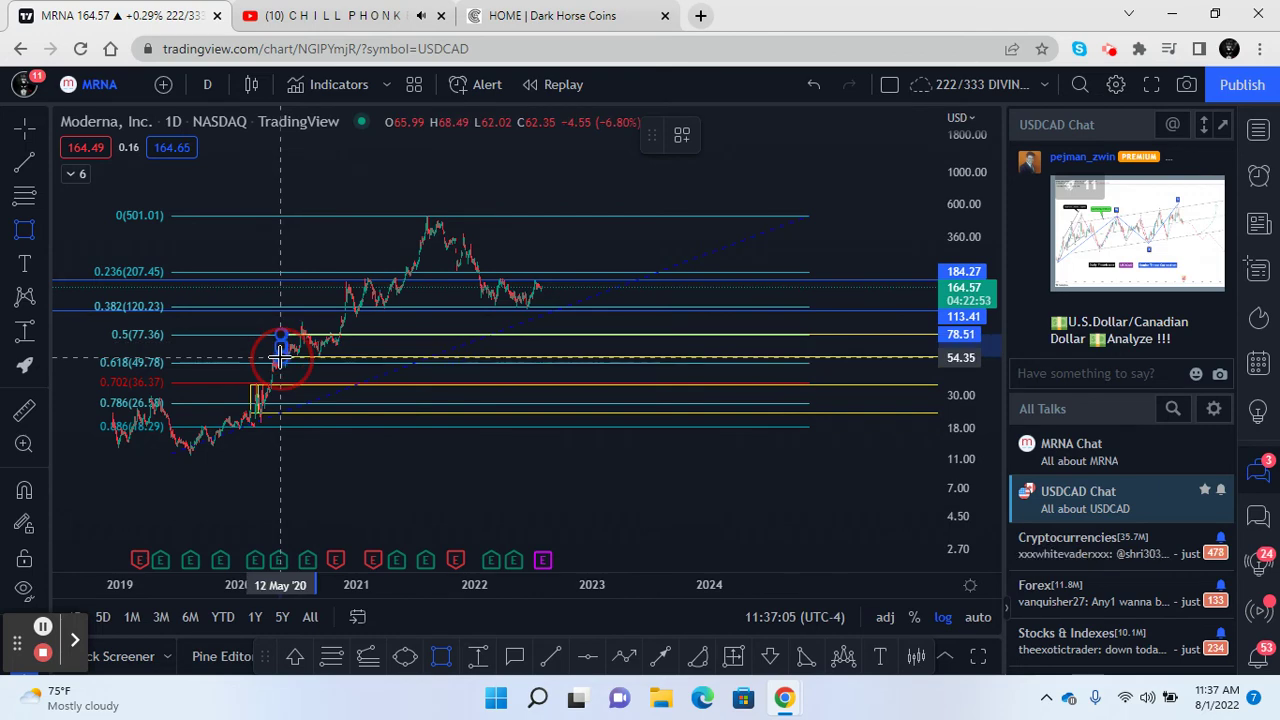
pyautogui.click(128, 559)
pyautogui.click(43, 627)
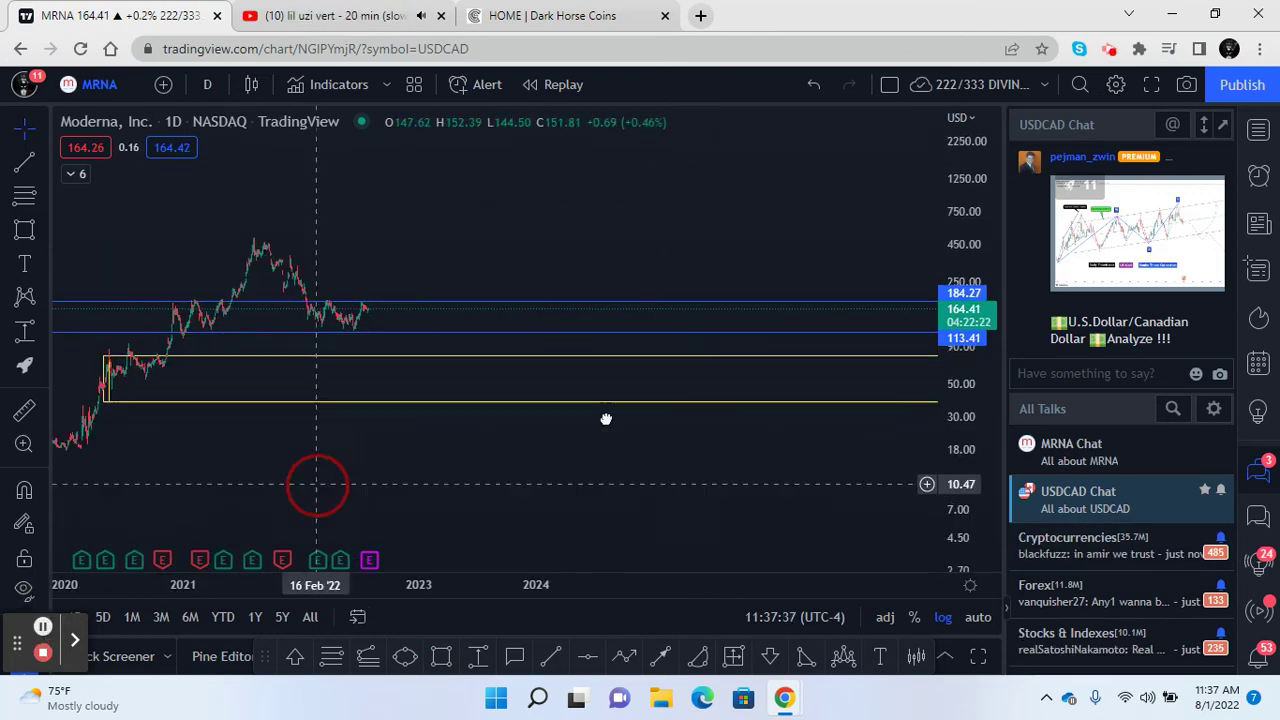
# Search for APPLE and load the AAPL stock chart from NASDAQ
pyautogui.moveTo(314, 486); pyautogui.dragTo(737, 409)
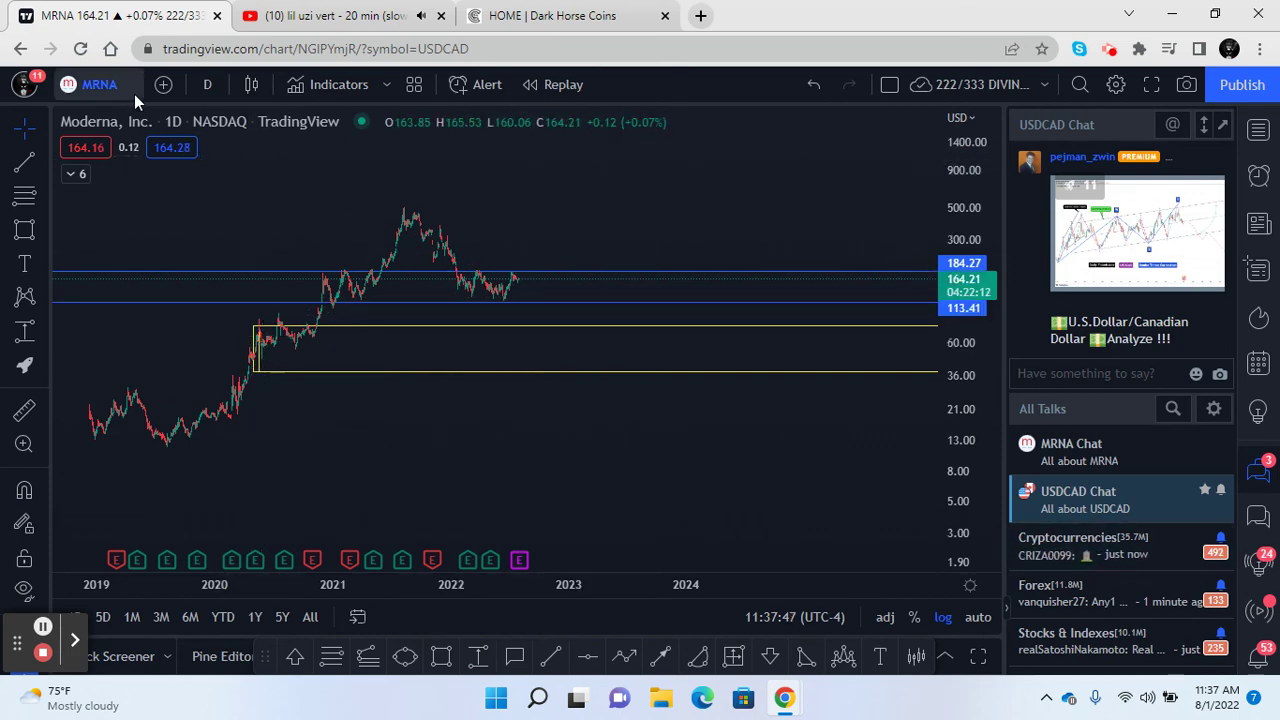
pyautogui.click(100, 85)
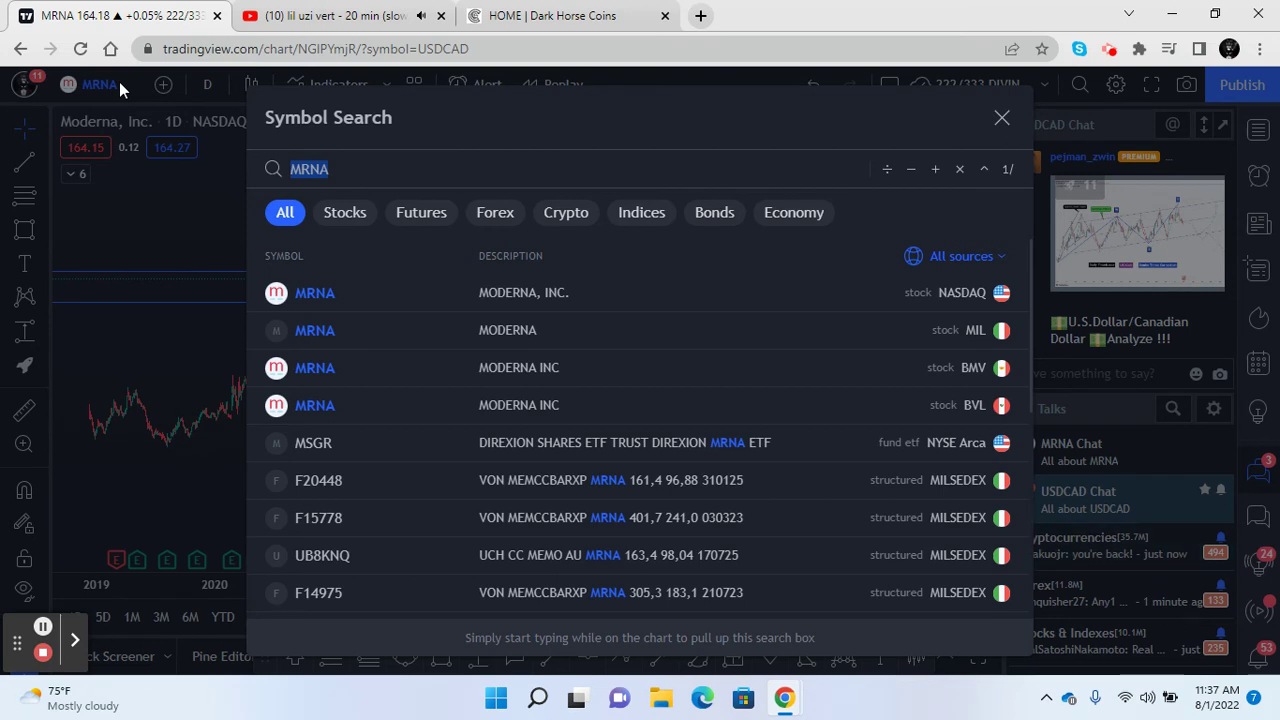
pyautogui.write('A')
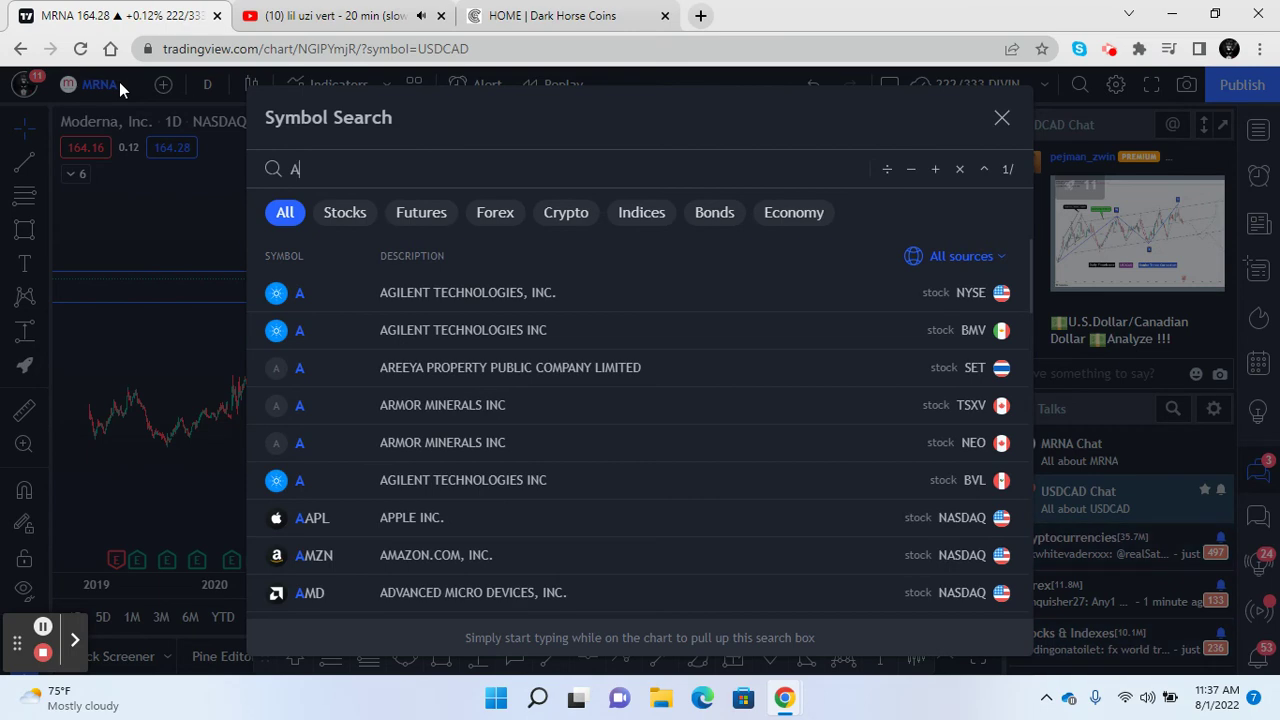
pyautogui.write('PPLE')
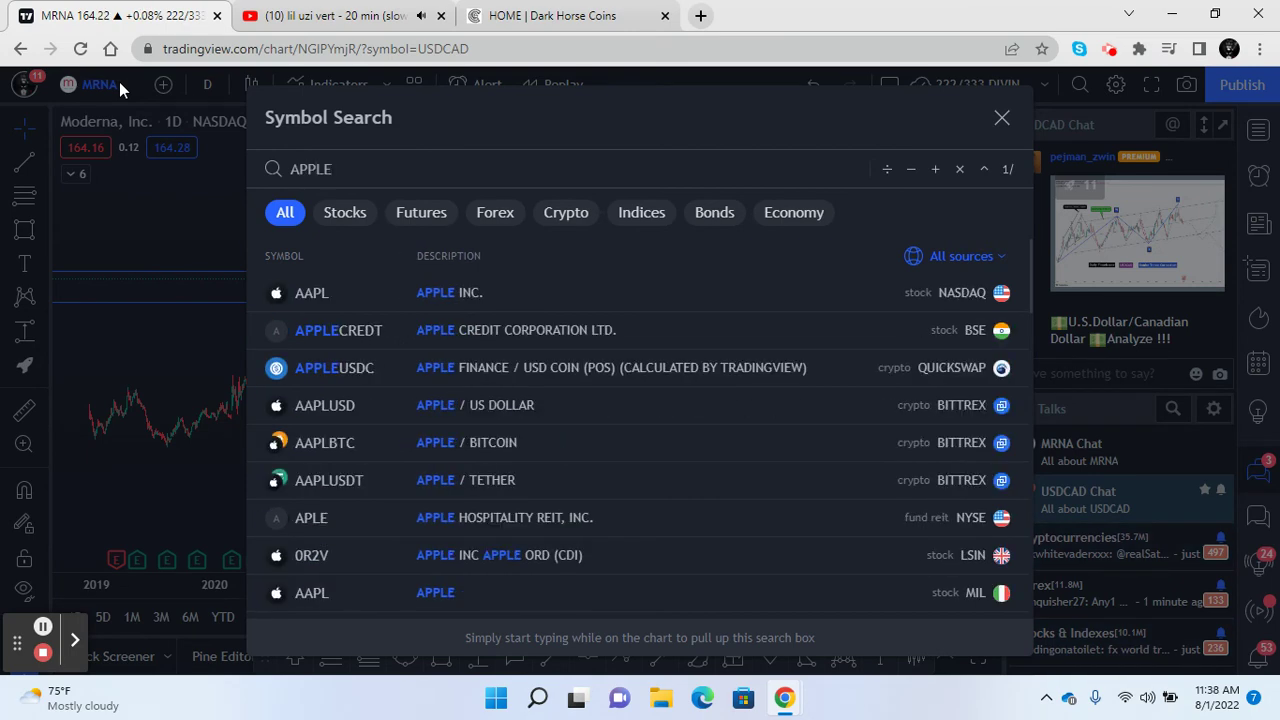
pyautogui.click(314, 292)
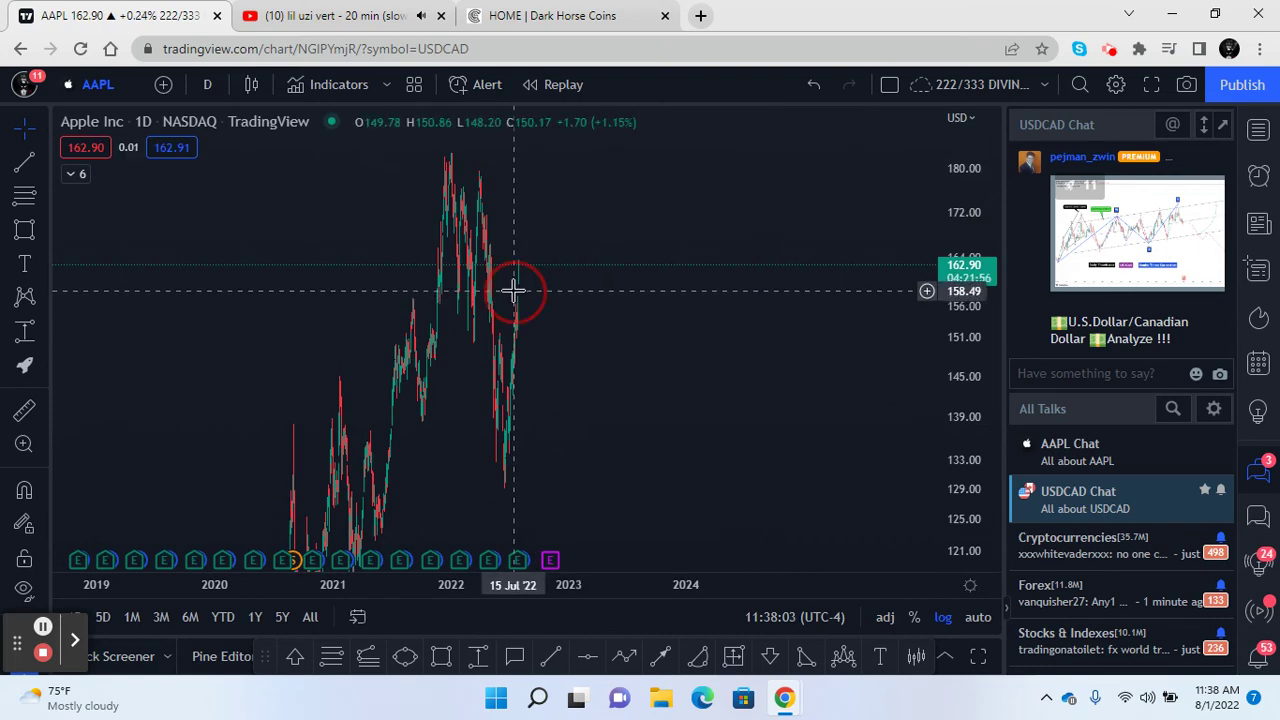
# Draw a rectangle zone from the 29 April 2022 AAPL candles across past the latest candles, from about 159.5 to 166.6
pyautogui.moveTo(398, 590); pyautogui.dragTo(340, 587)
pyautogui.moveTo(250, 451); pyautogui.dragTo(880, 430)
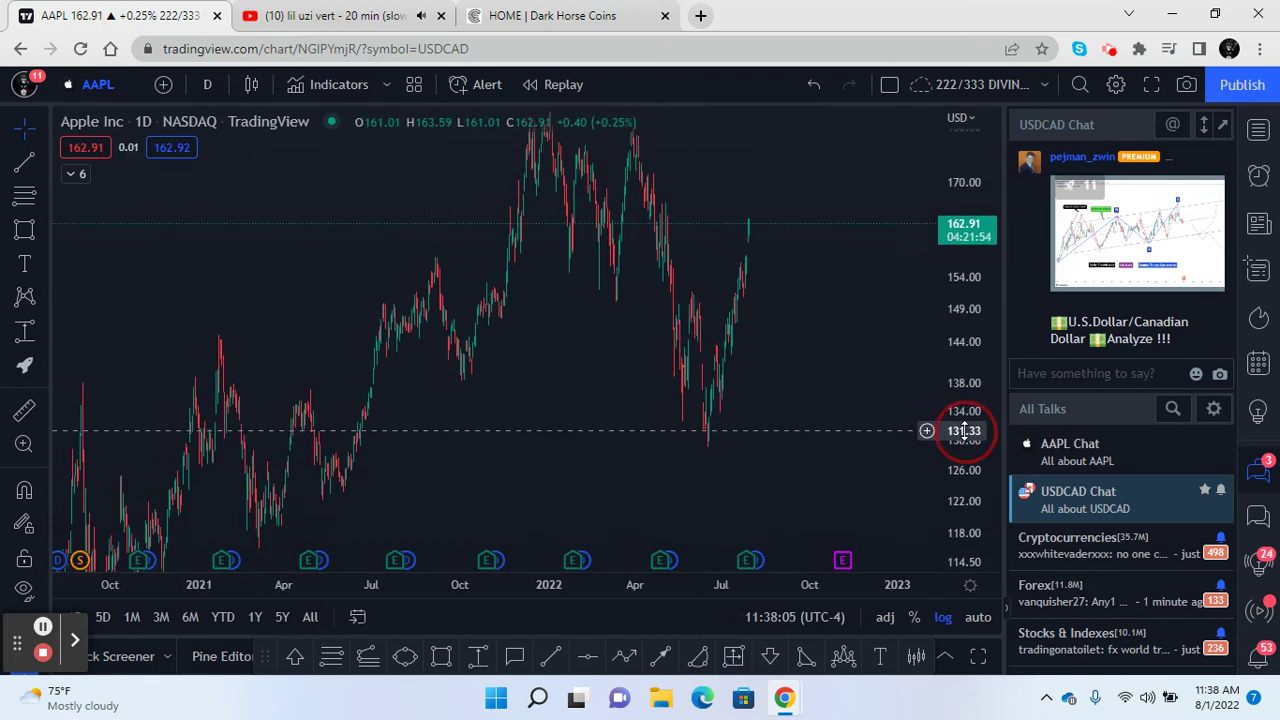
pyautogui.moveTo(800, 590); pyautogui.dragTo(441, 630)
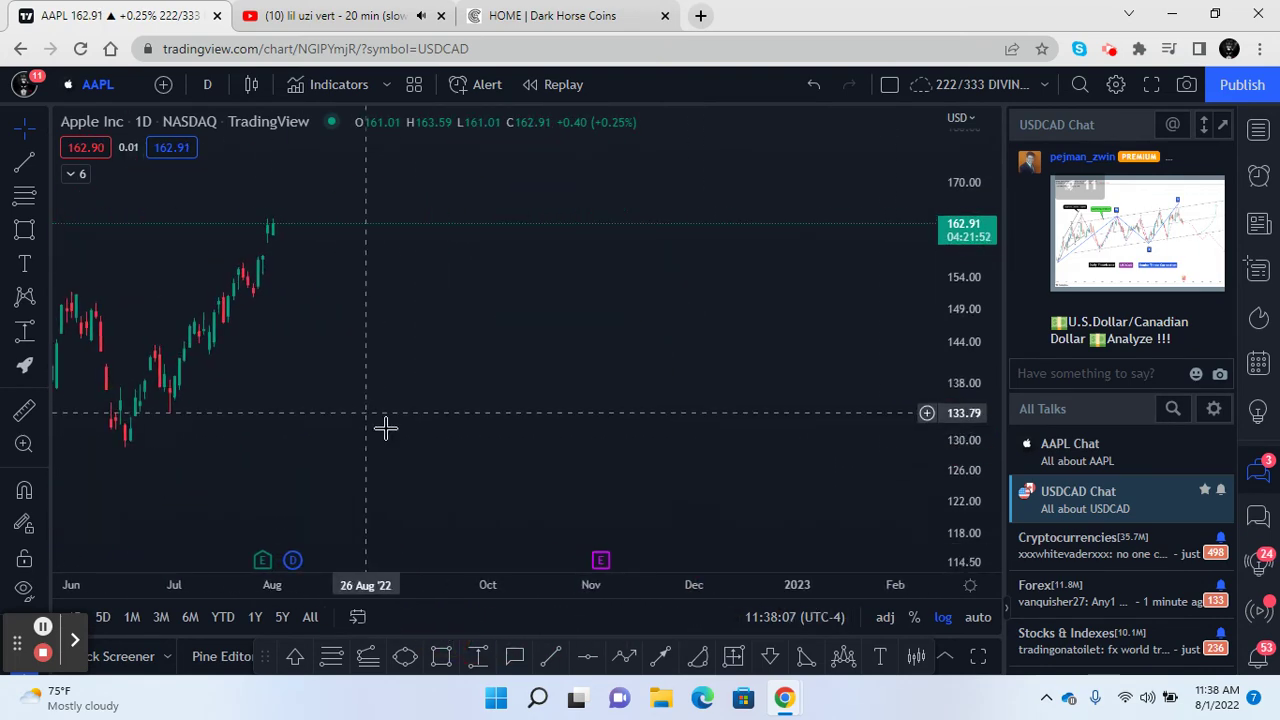
pyautogui.moveTo(490, 426); pyautogui.dragTo(826, 423)
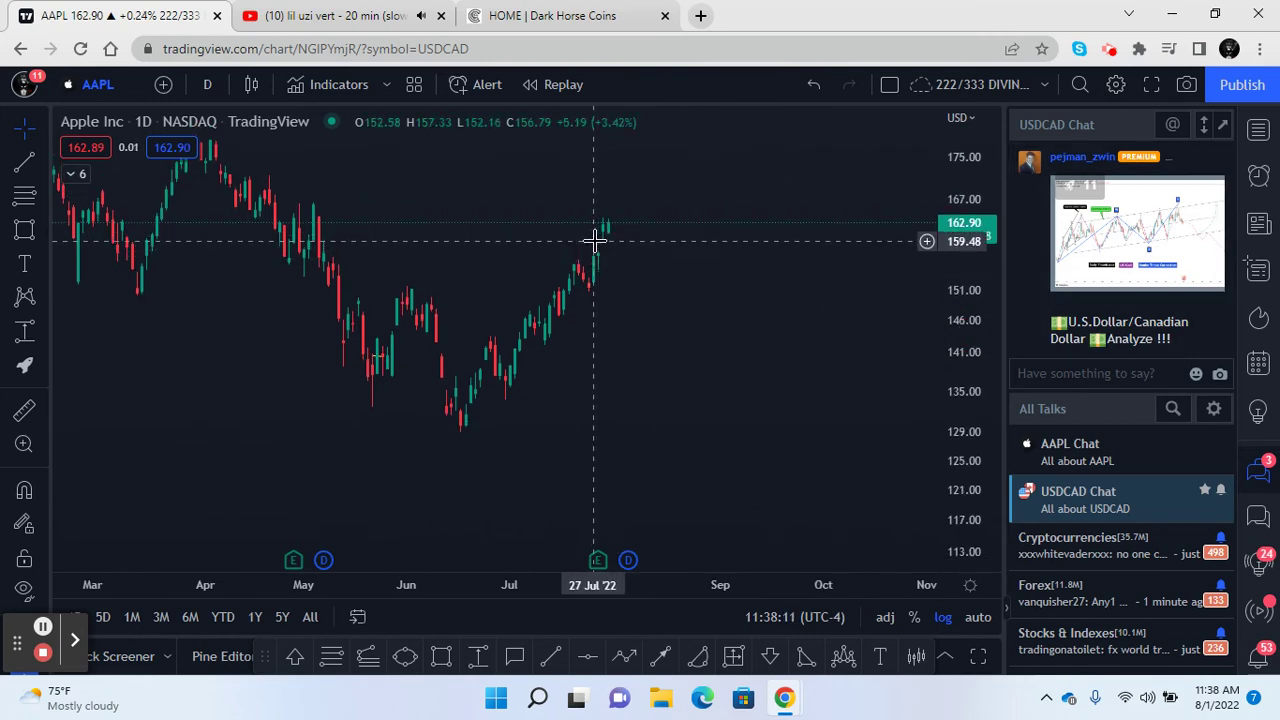
pyautogui.click(444, 663)
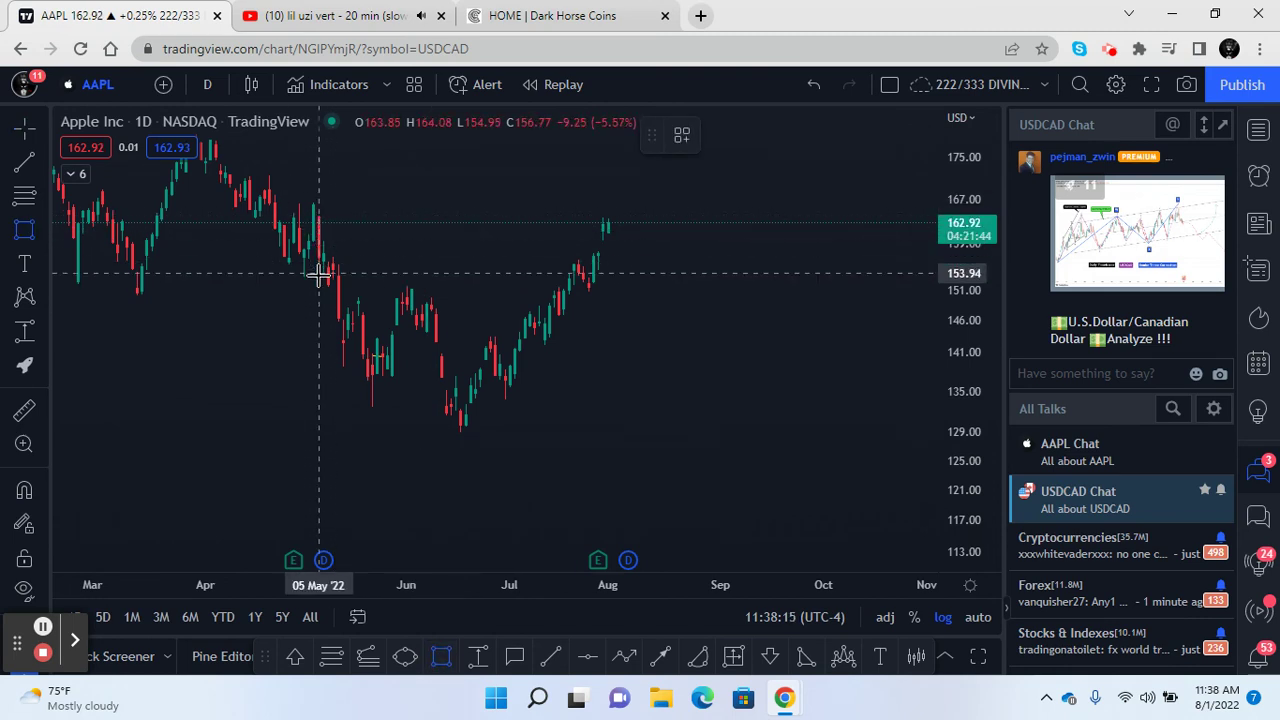
pyautogui.click(298, 201)
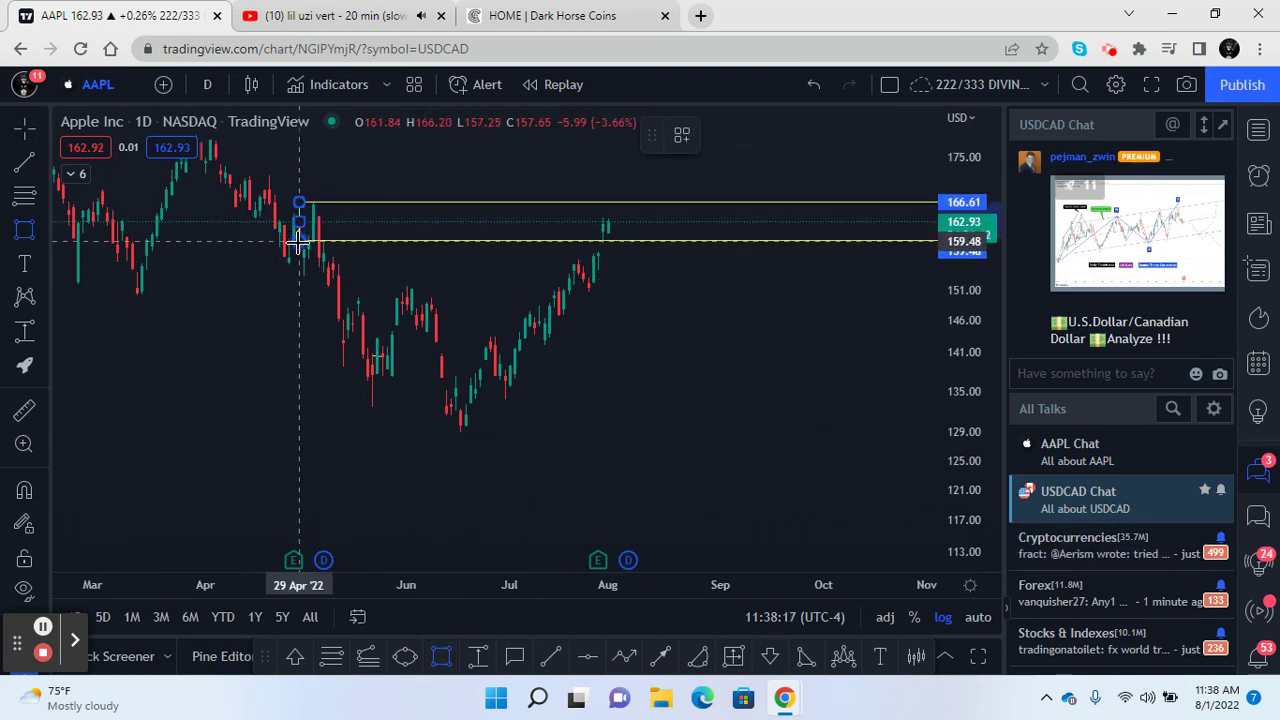
pyautogui.click(298, 243)
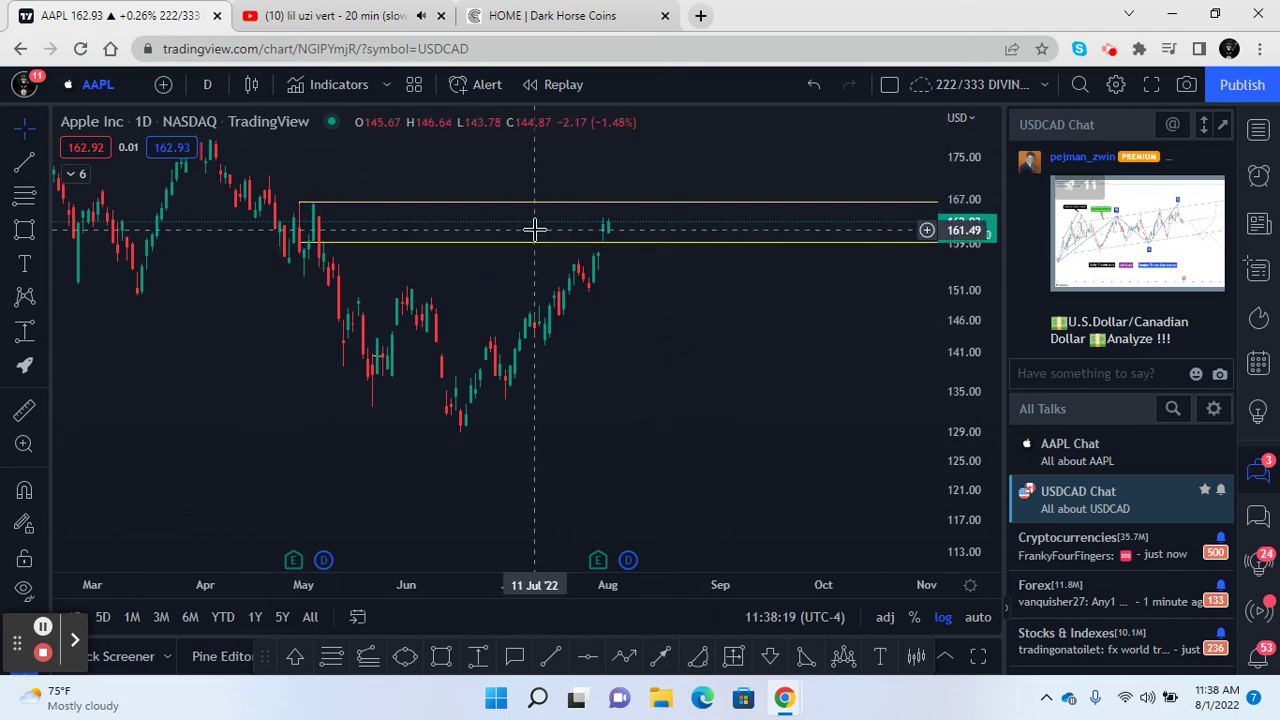
# Examine AAPL's price action since the late-April 2022 earnings date against the rectangle zone and the latest candles
pyautogui.moveTo(682, 320); pyautogui.dragTo(714, 354)
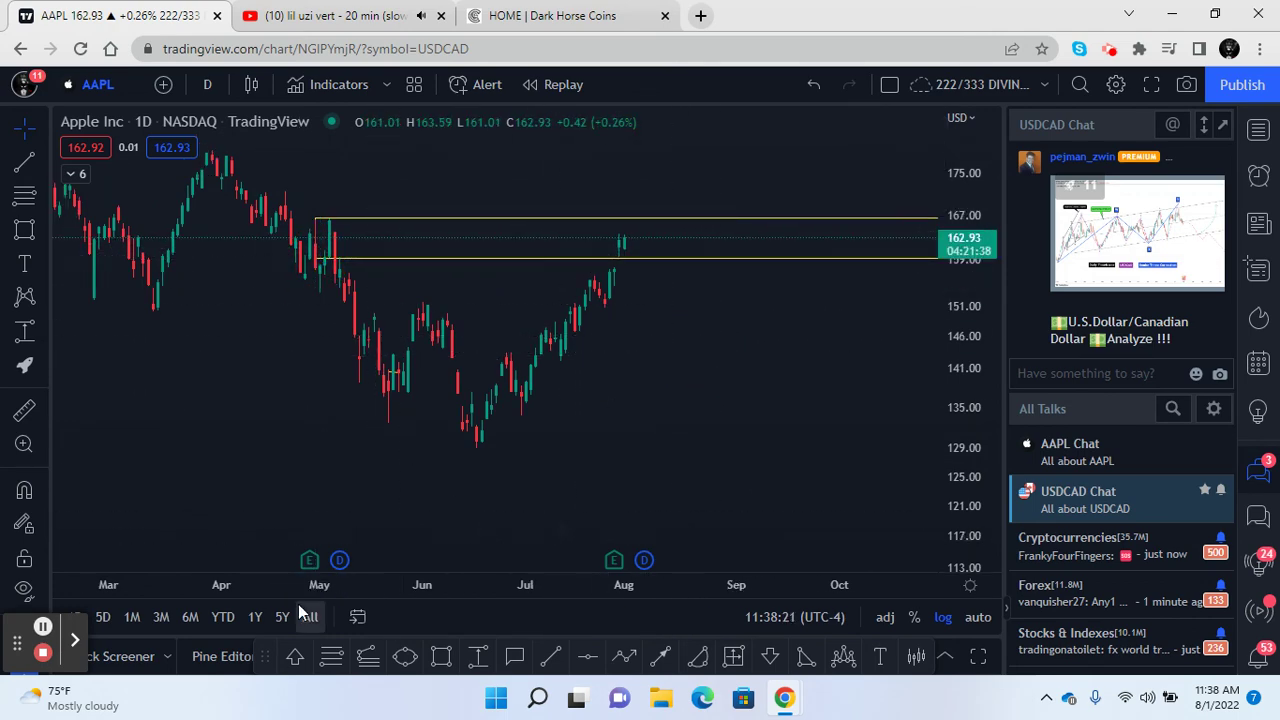
pyautogui.moveTo(298, 587); pyautogui.dragTo(571, 584)
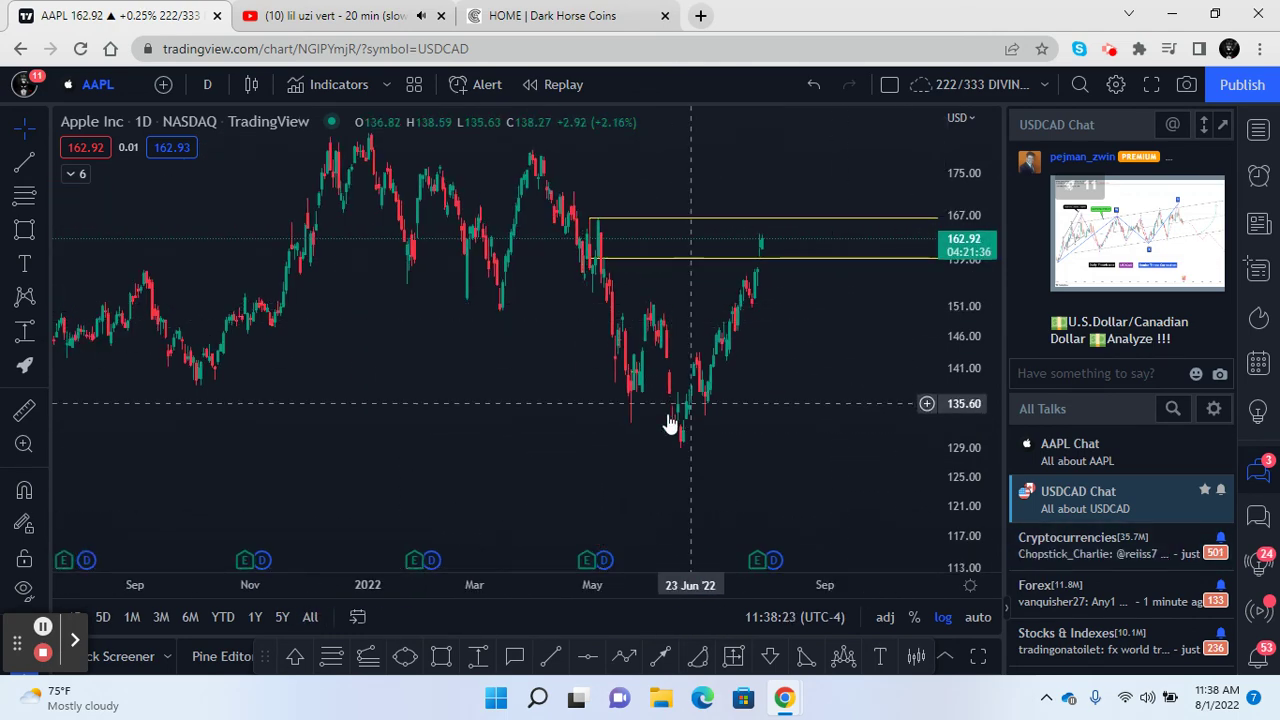
pyautogui.moveTo(592, 567)
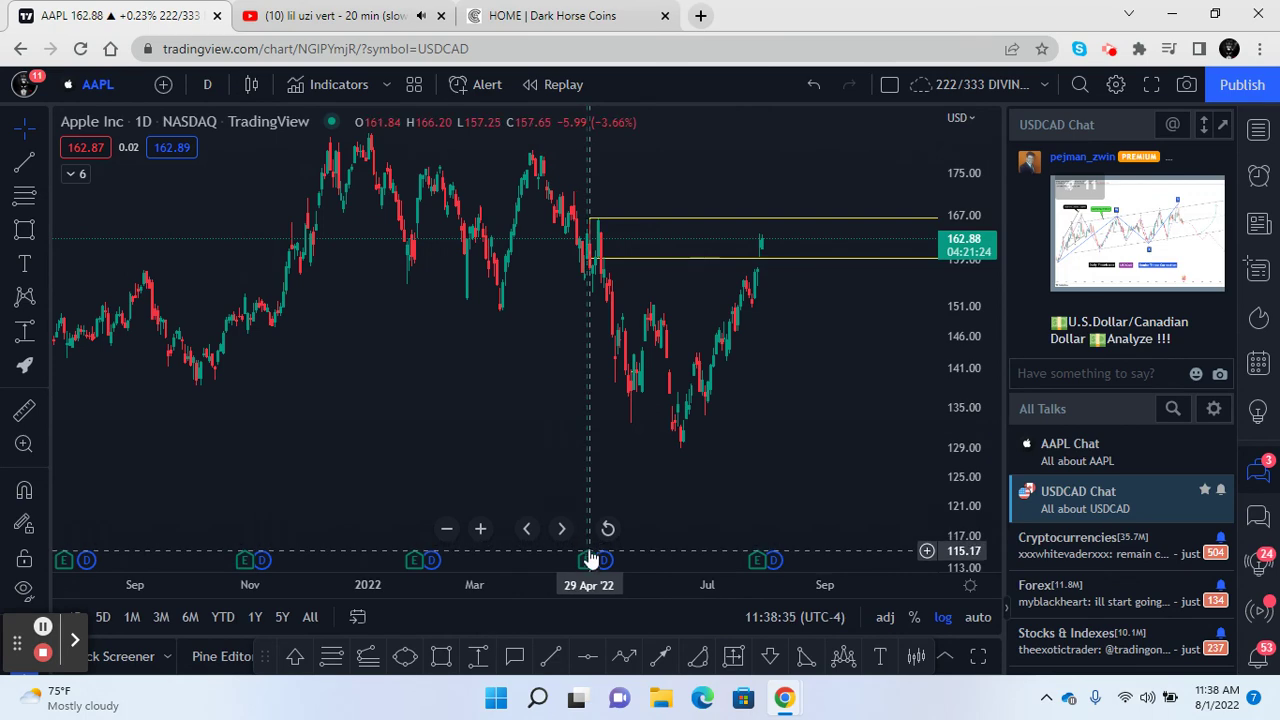
pyautogui.moveTo(697, 449); pyautogui.dragTo(406, 463)
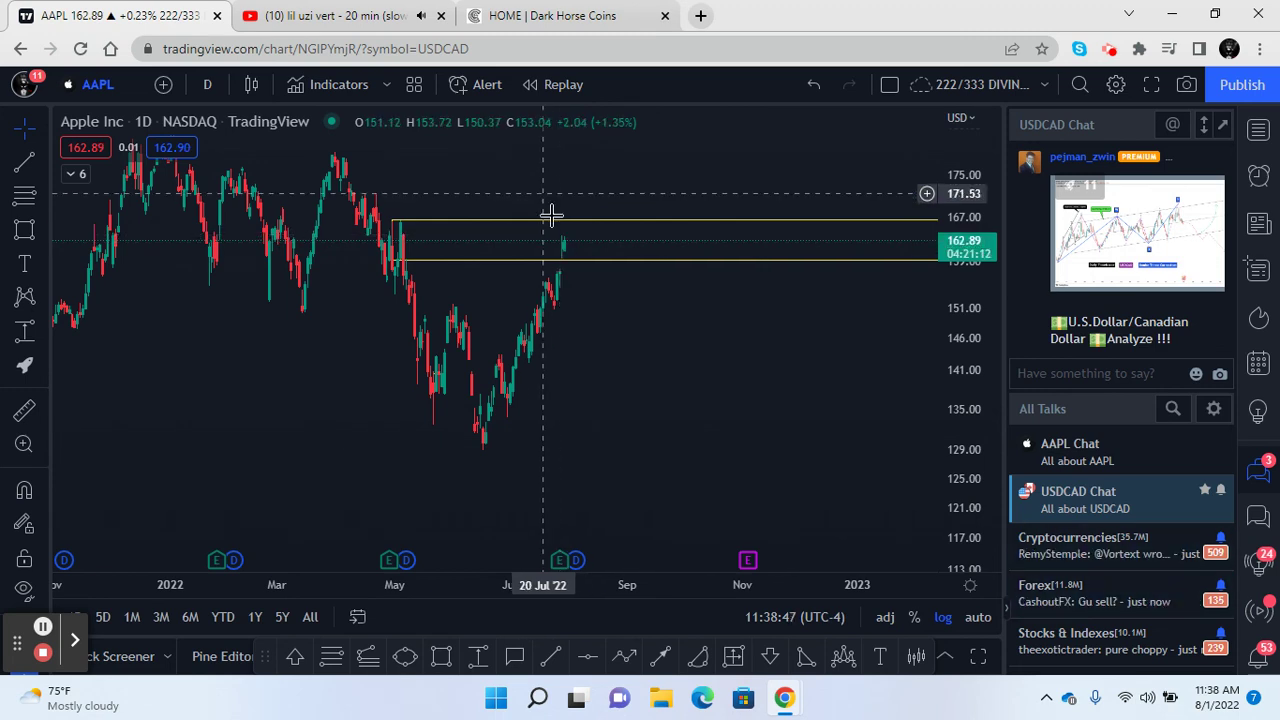
pyautogui.click(565, 243)
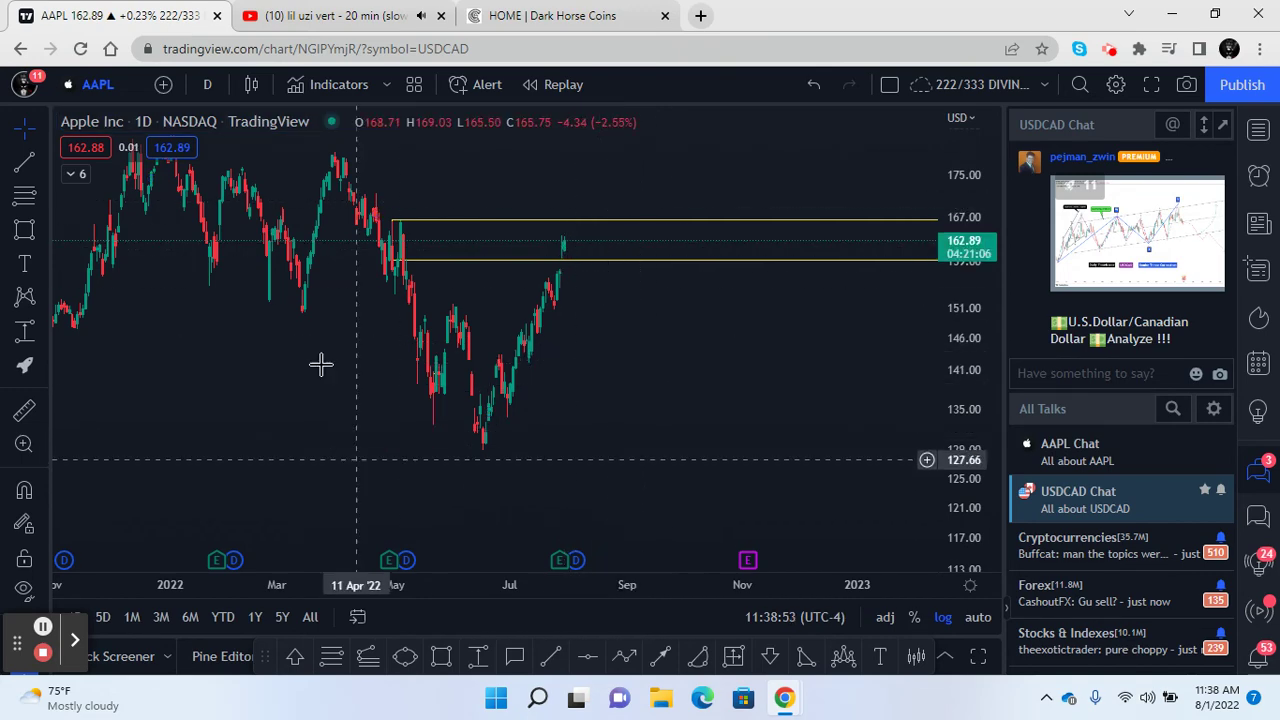
pyautogui.moveTo(480, 457); pyautogui.dragTo(381, 370)
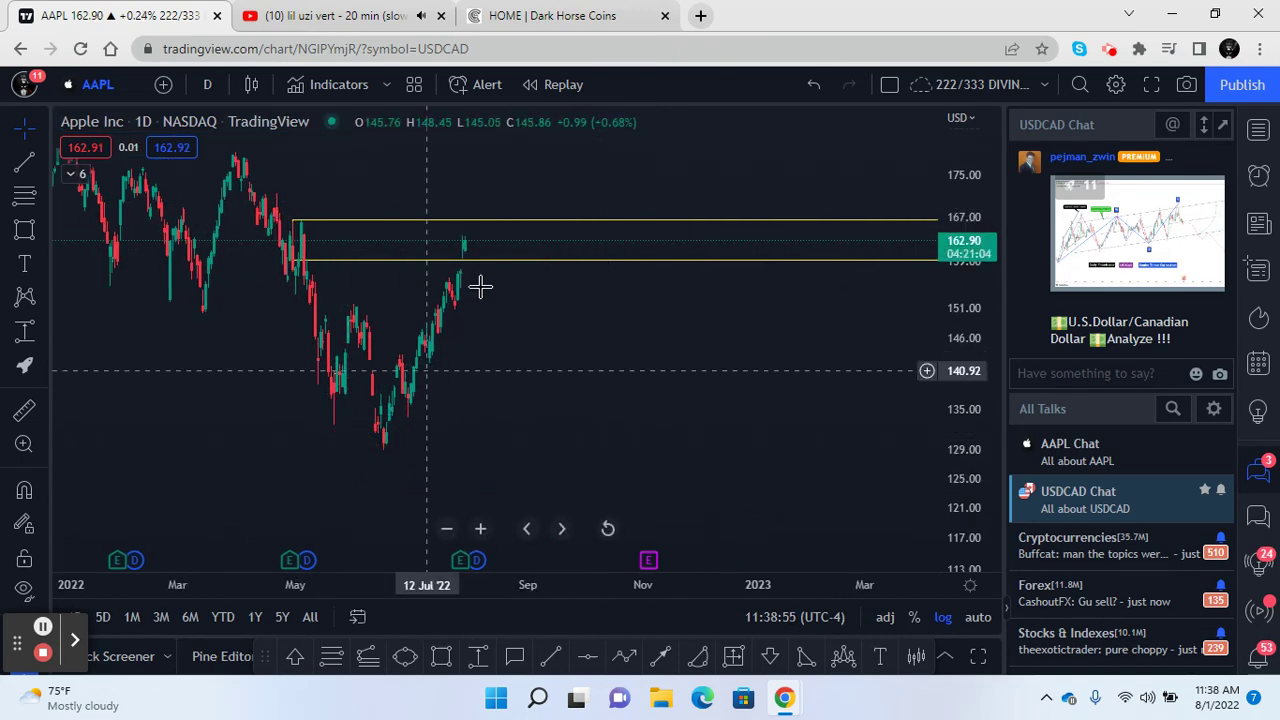
# Draw a rectangle zone from the mid-July 2022 AAPL candles across past the latest candles, from about 142 to 146
pyautogui.moveTo(330, 588); pyautogui.dragTo(237, 590)
pyautogui.moveTo(560, 575); pyautogui.dragTo(277, 571)
pyautogui.moveTo(71, 429); pyautogui.dragTo(857, 429)
pyautogui.moveTo(766, 585); pyautogui.dragTo(503, 605)
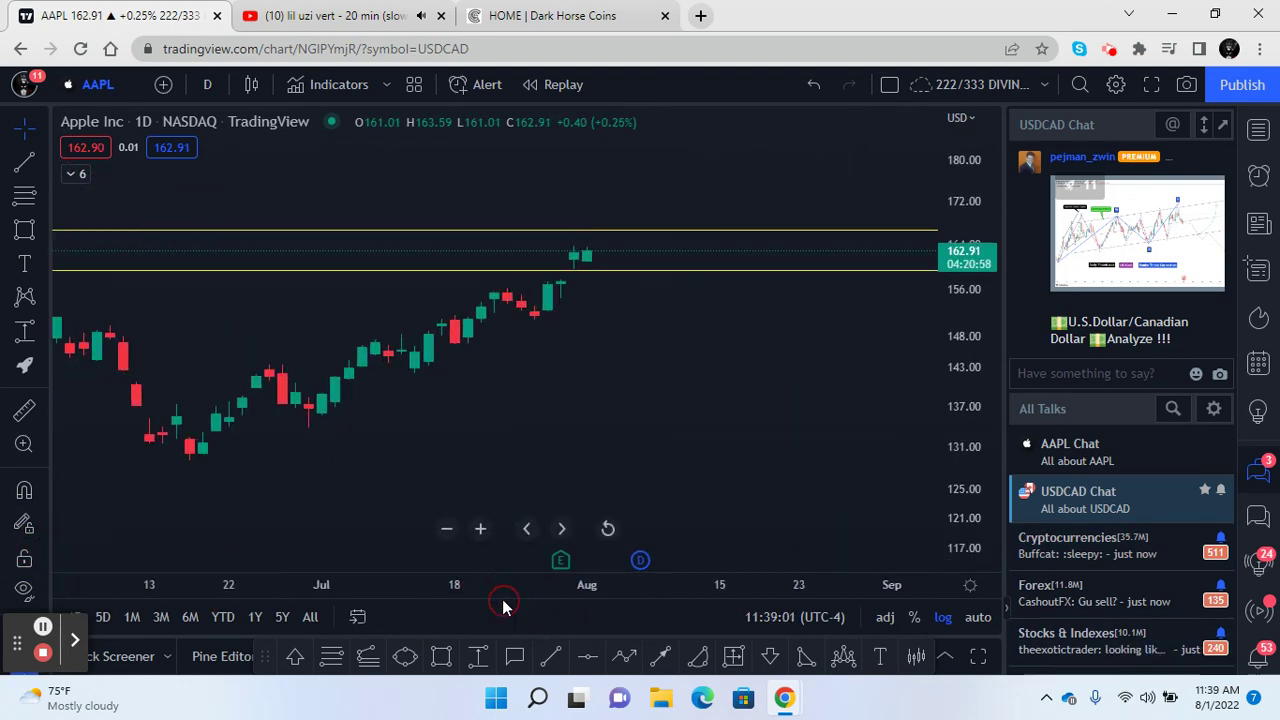
pyautogui.moveTo(976, 522); pyautogui.dragTo(951, 406)
pyautogui.moveTo(699, 434); pyautogui.dragTo(748, 433)
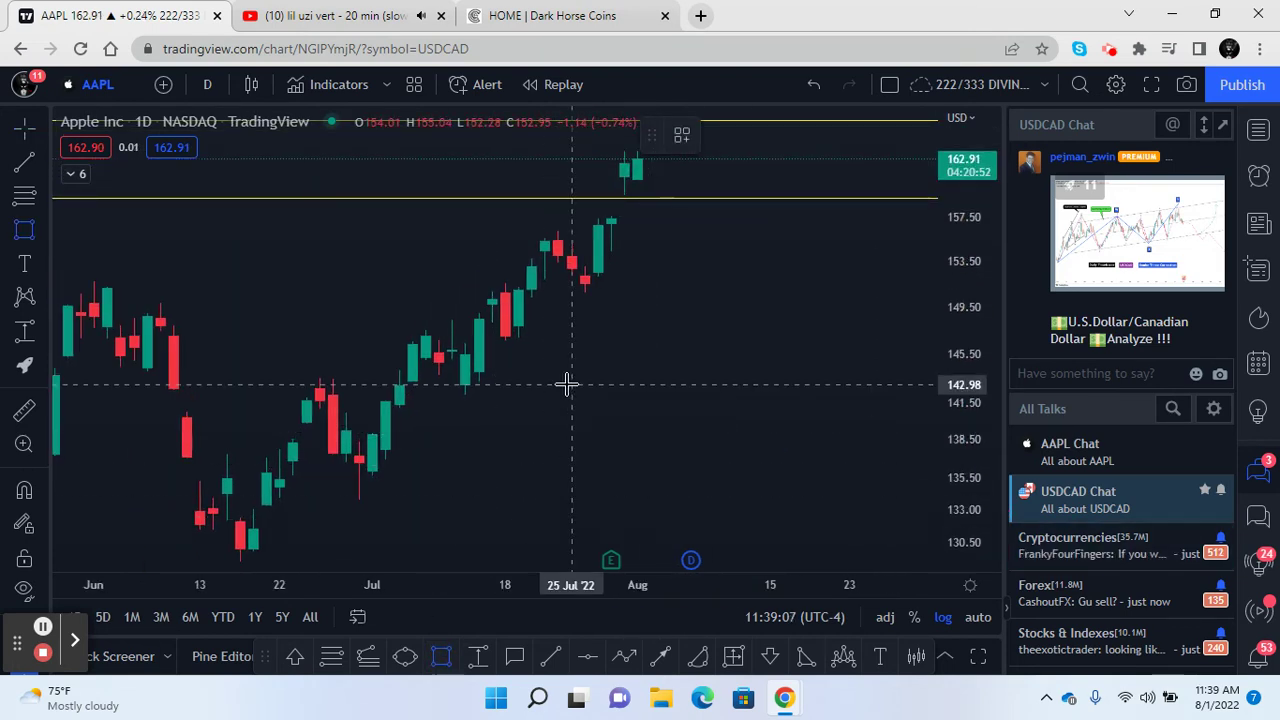
pyautogui.moveTo(448, 344); pyautogui.dragTo(449, 392)
pyautogui.moveTo(500, 480); pyautogui.dragTo(638, 427)
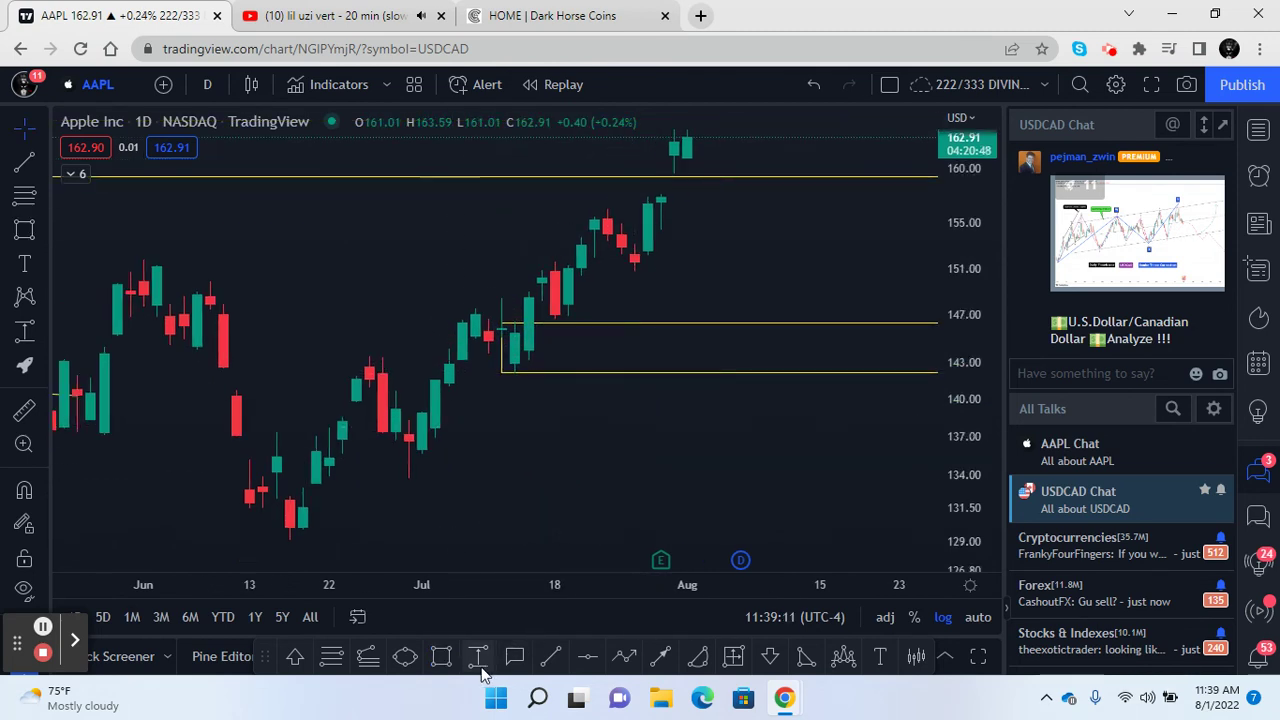
# Draw a rectangle zone around the 30 June 2022 AAPL low, and adjust it to start at 27 June and span about 134 to 138
pyautogui.click(442, 657)
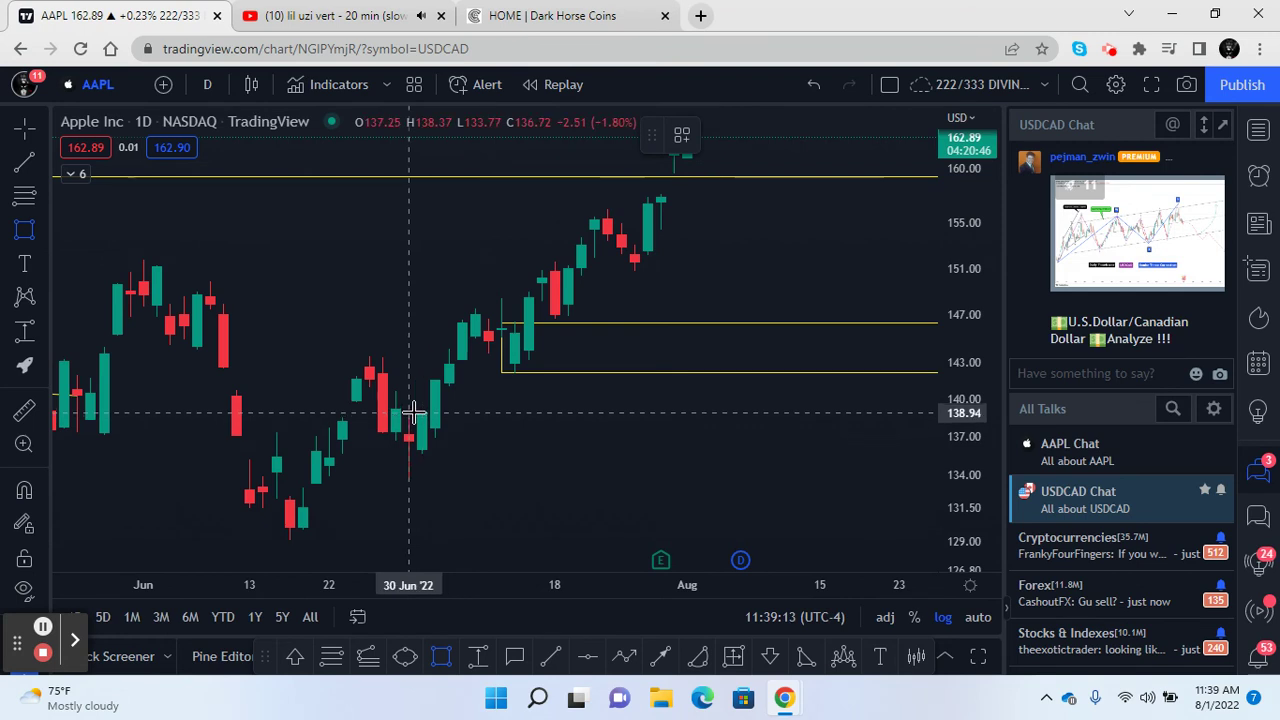
pyautogui.moveTo(411, 412); pyautogui.dragTo(411, 451)
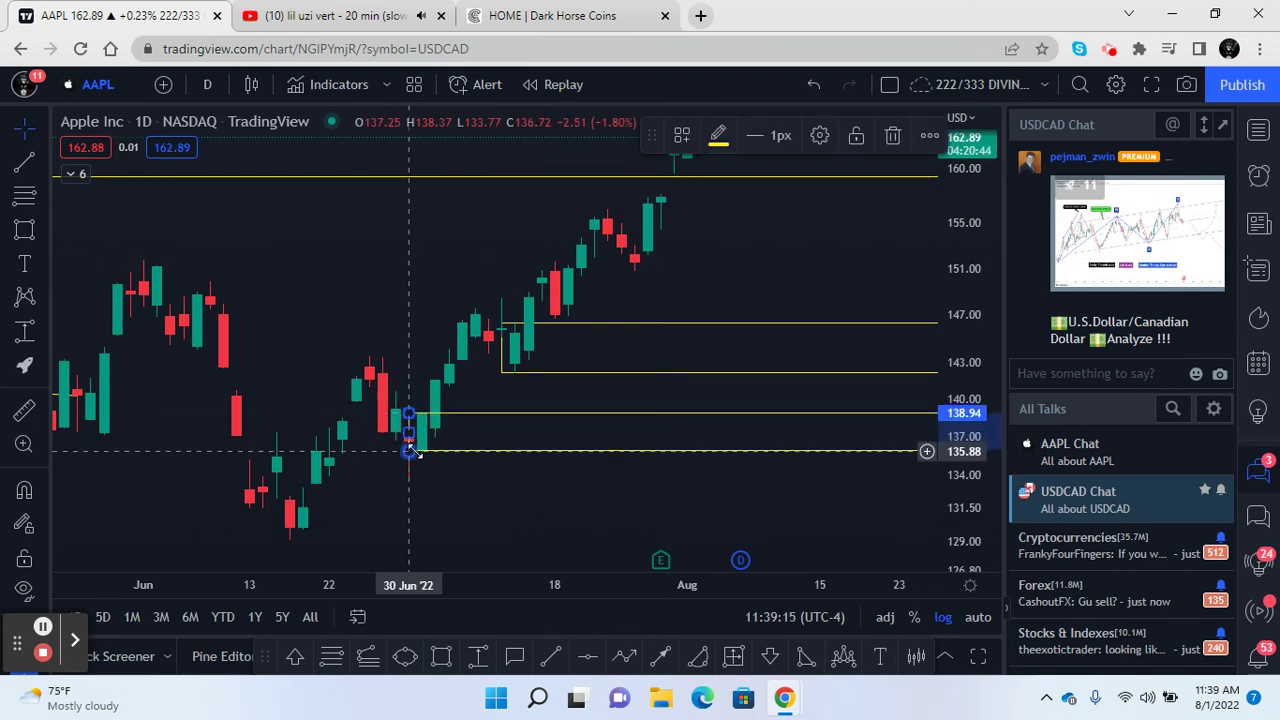
pyautogui.click(494, 461)
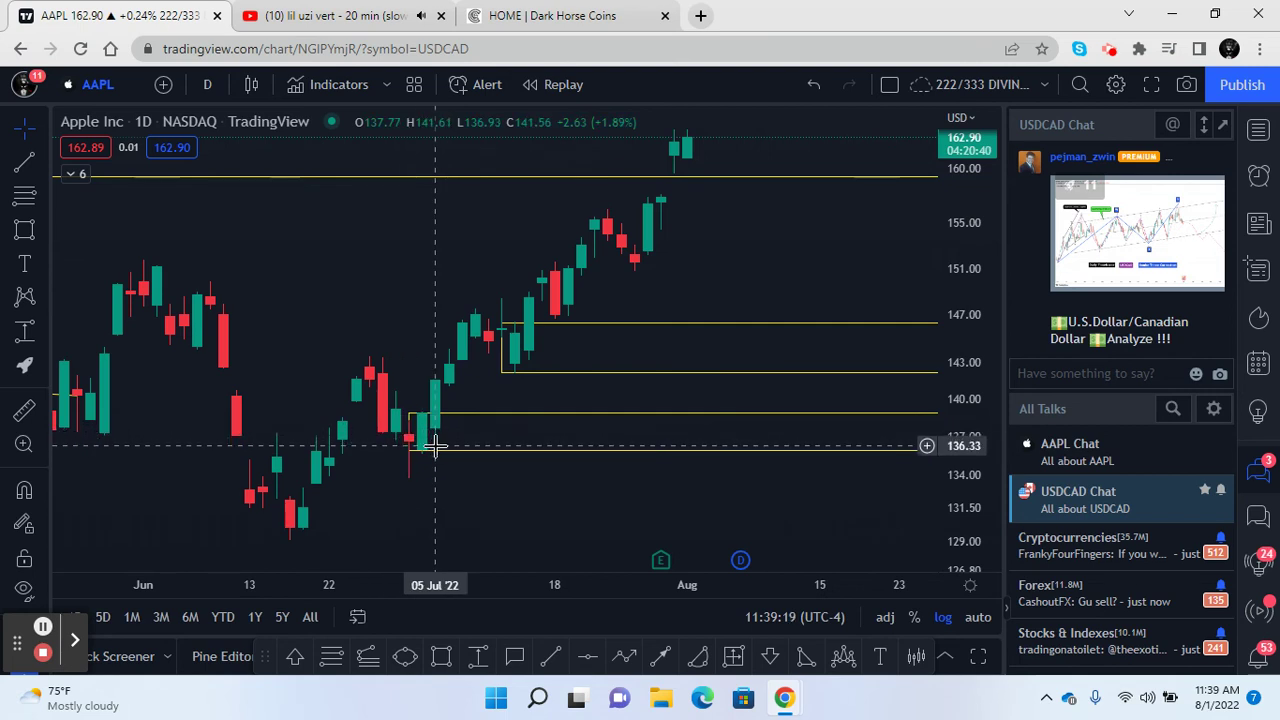
pyautogui.moveTo(449, 456); pyautogui.dragTo(459, 429)
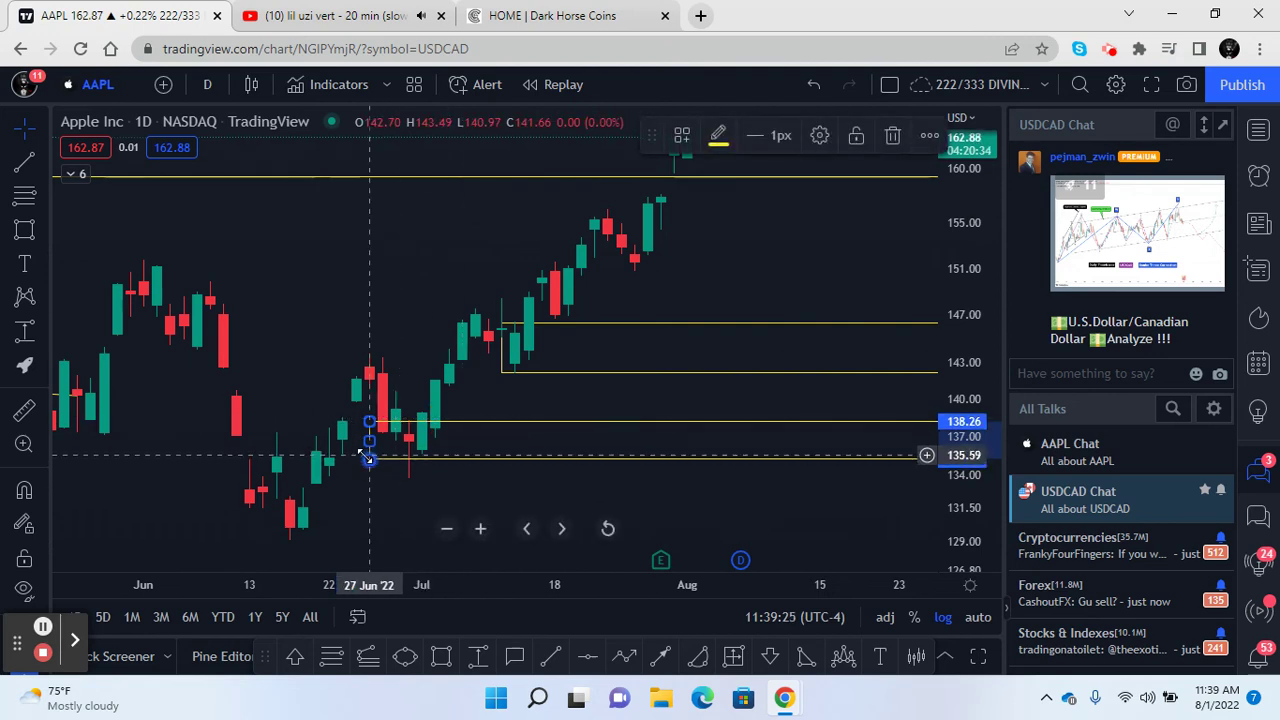
pyautogui.moveTo(369, 461); pyautogui.dragTo(368, 480)
pyautogui.moveTo(300, 295); pyautogui.dragTo(196, 308)
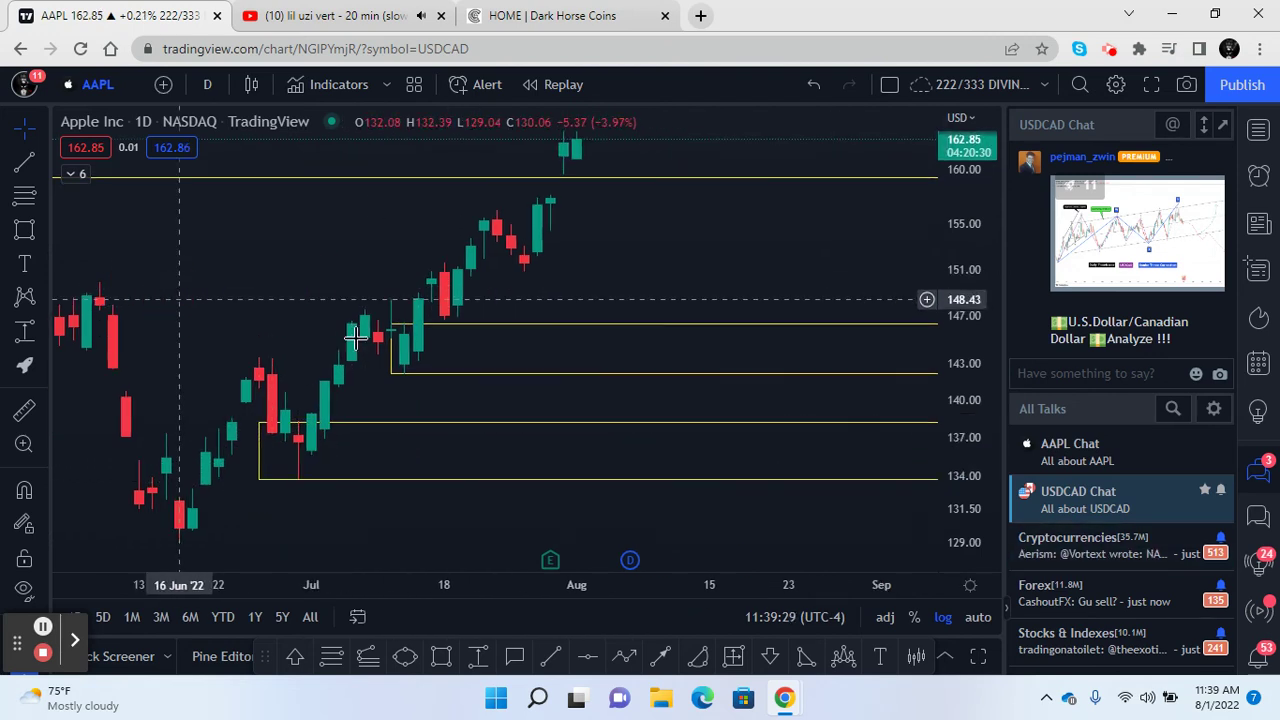
pyautogui.moveTo(850, 282); pyautogui.dragTo(763, 291)
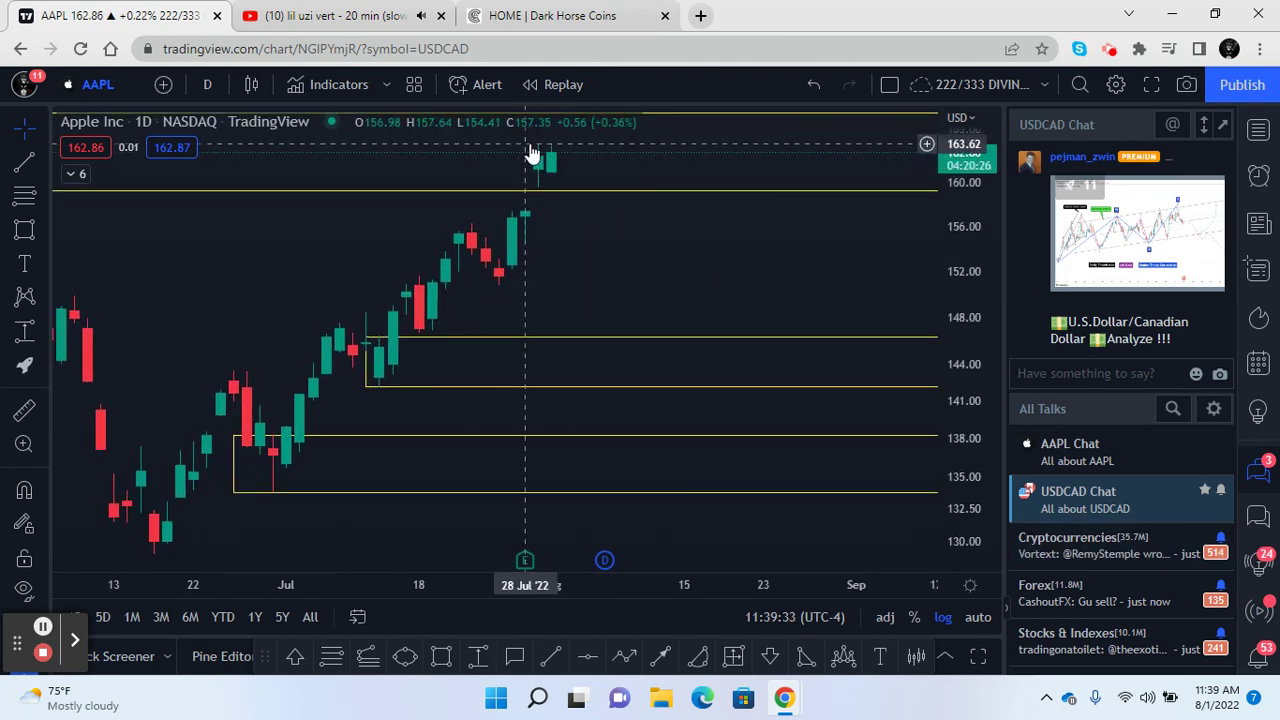
pyautogui.moveTo(686, 300); pyautogui.dragTo(734, 317)
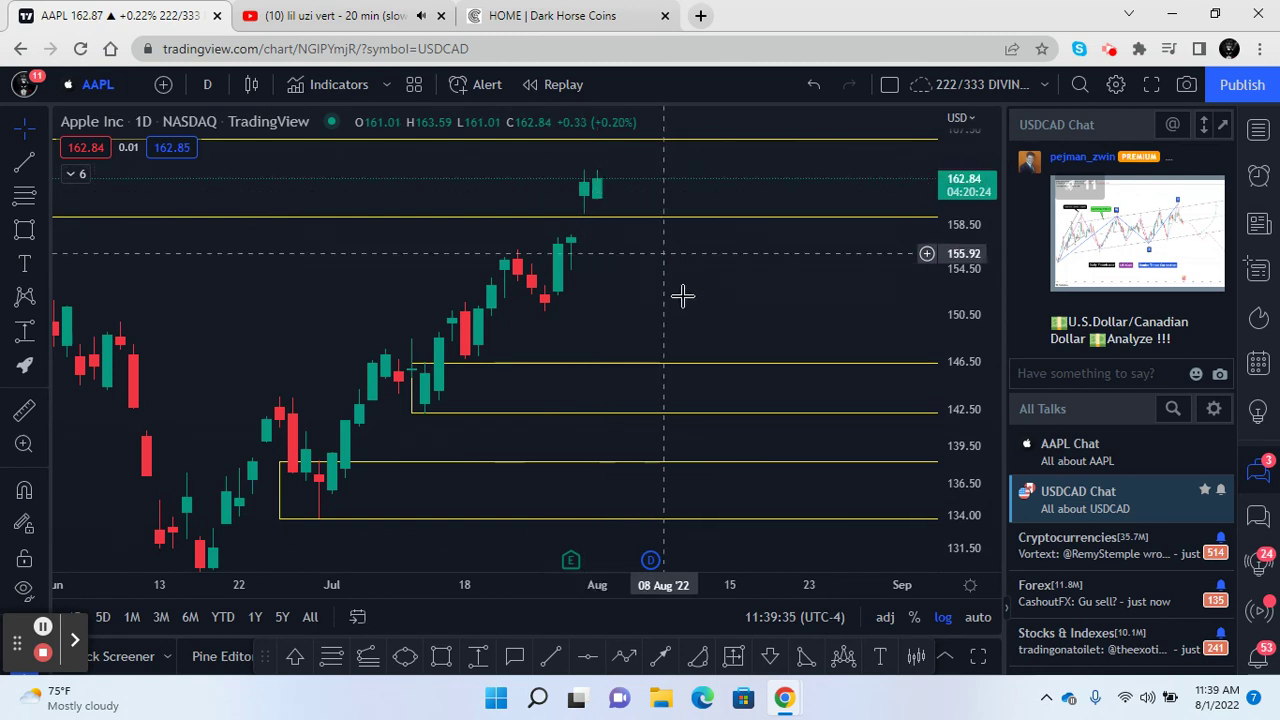
# Delete the AAPL rectangle zone drawn from 29 April 2022, between about 159 and 166.6
pyautogui.click(663, 218)
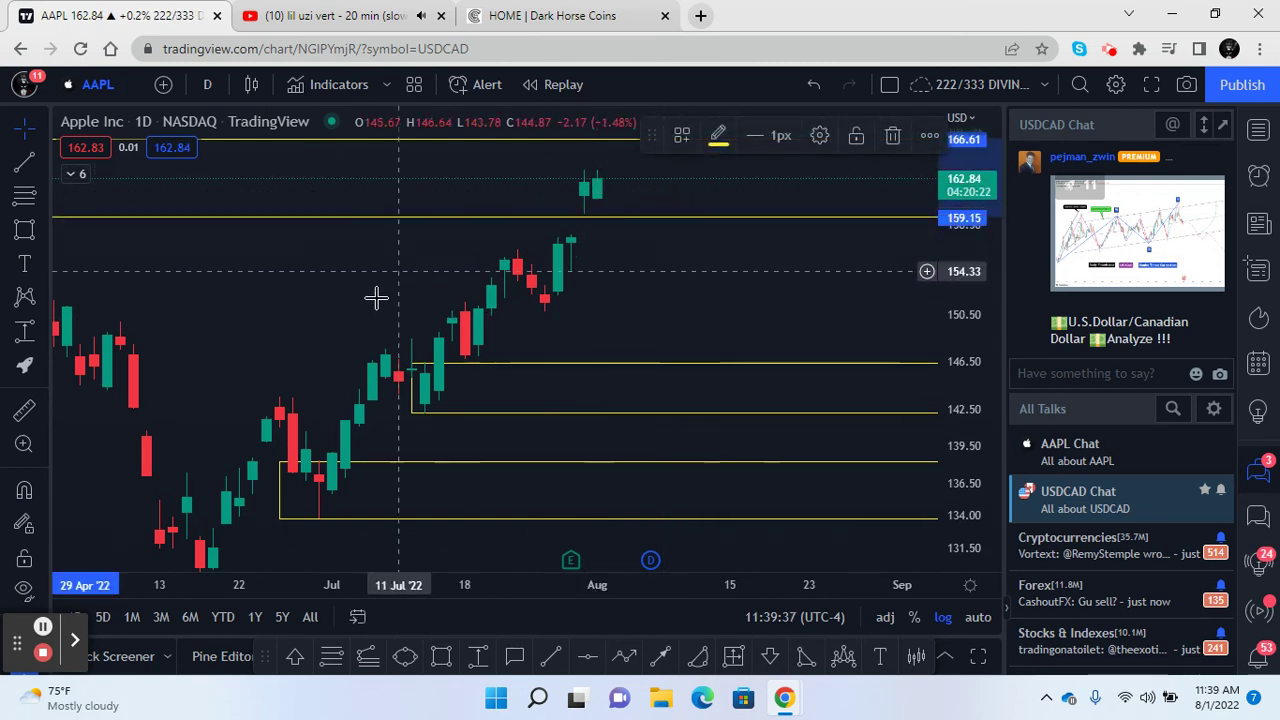
pyautogui.click(893, 139)
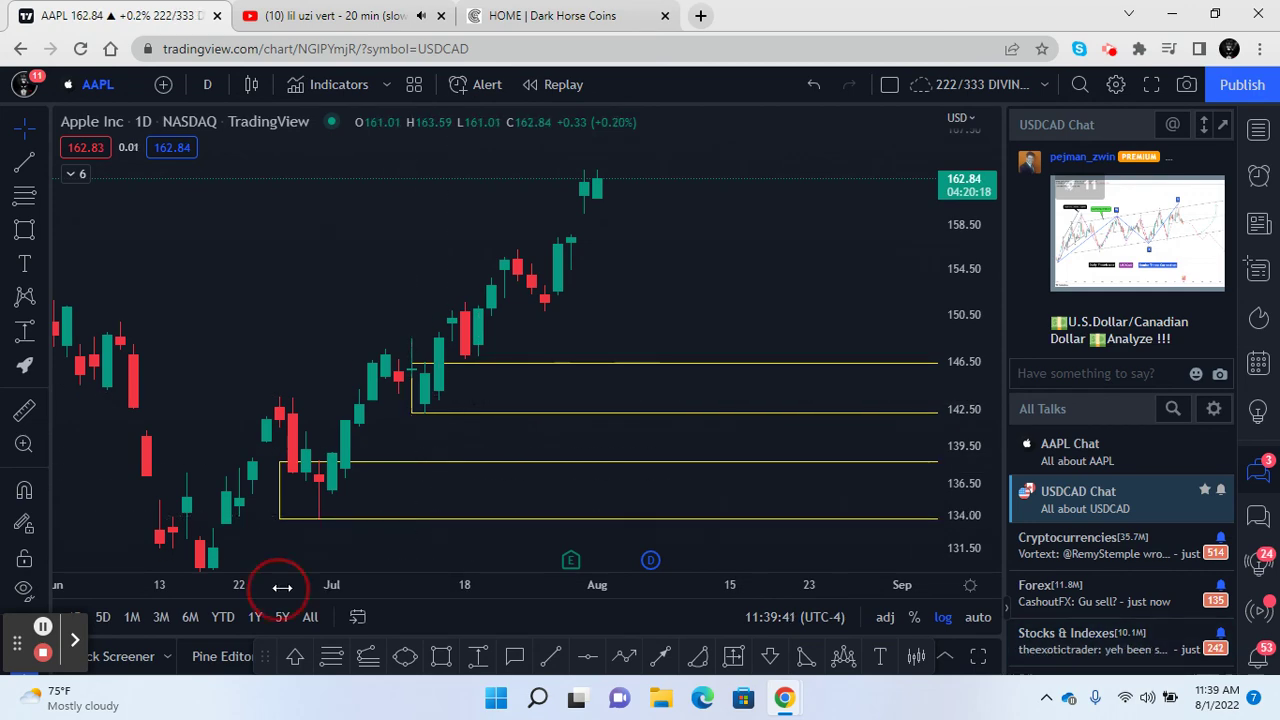
# Check Fibonacci retracement levels from AAPL's June low at about 129.13 to the recent high at about 163.93, and remove the drawing
pyautogui.moveTo(271, 586); pyautogui.dragTo(526, 594)
pyautogui.moveTo(780, 340); pyautogui.dragTo(592, 262)
pyautogui.moveTo(966, 160); pyautogui.dragTo(950, 268)
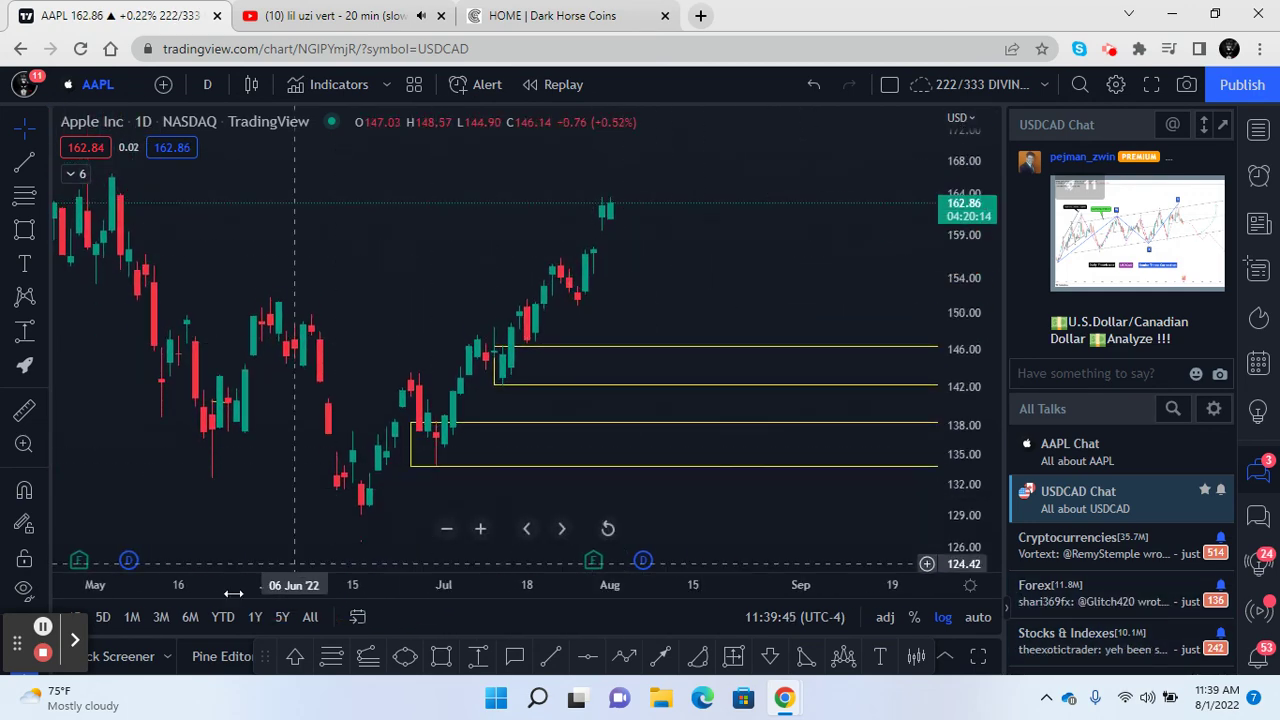
pyautogui.click(333, 656)
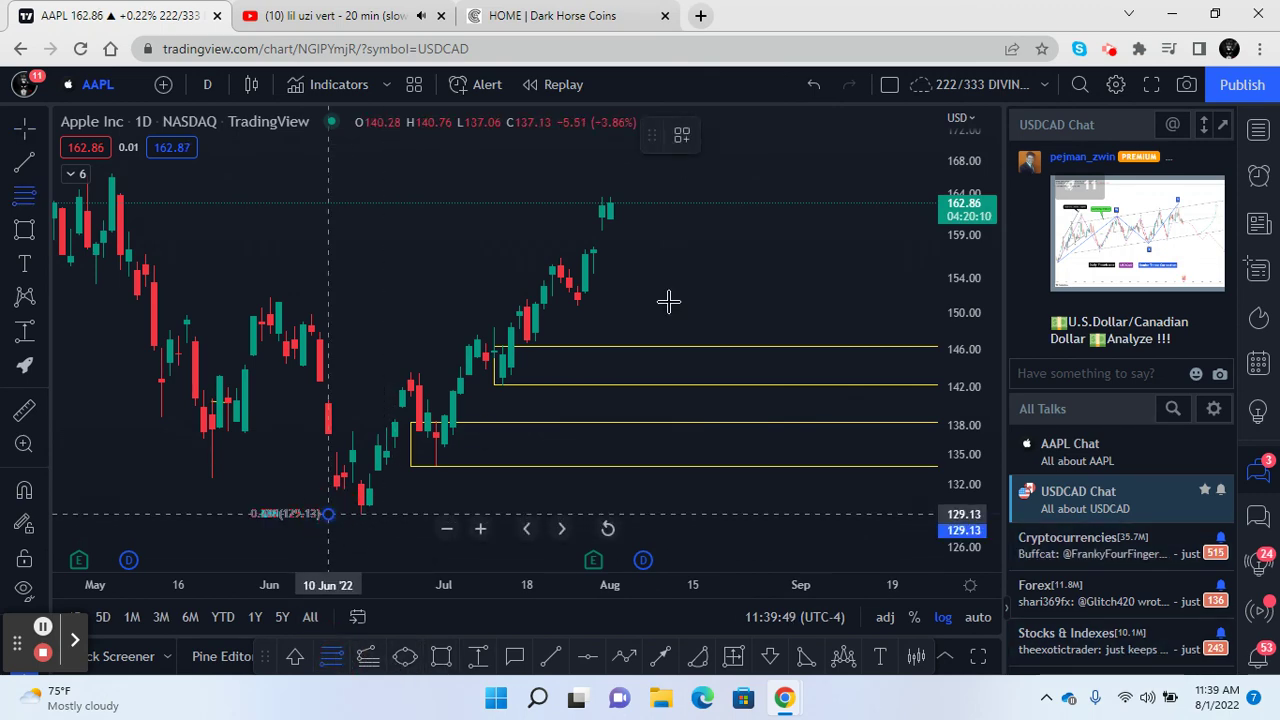
pyautogui.click(810, 192)
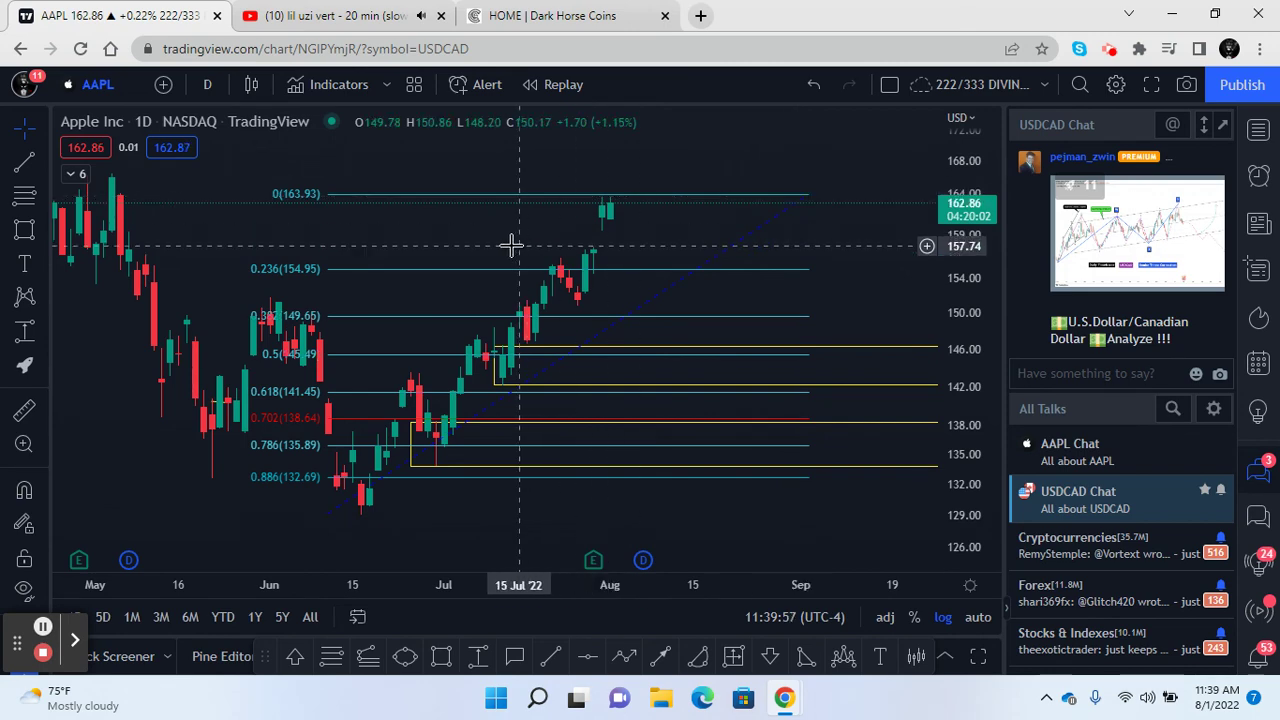
pyautogui.click(652, 200)
pyautogui.click(893, 137)
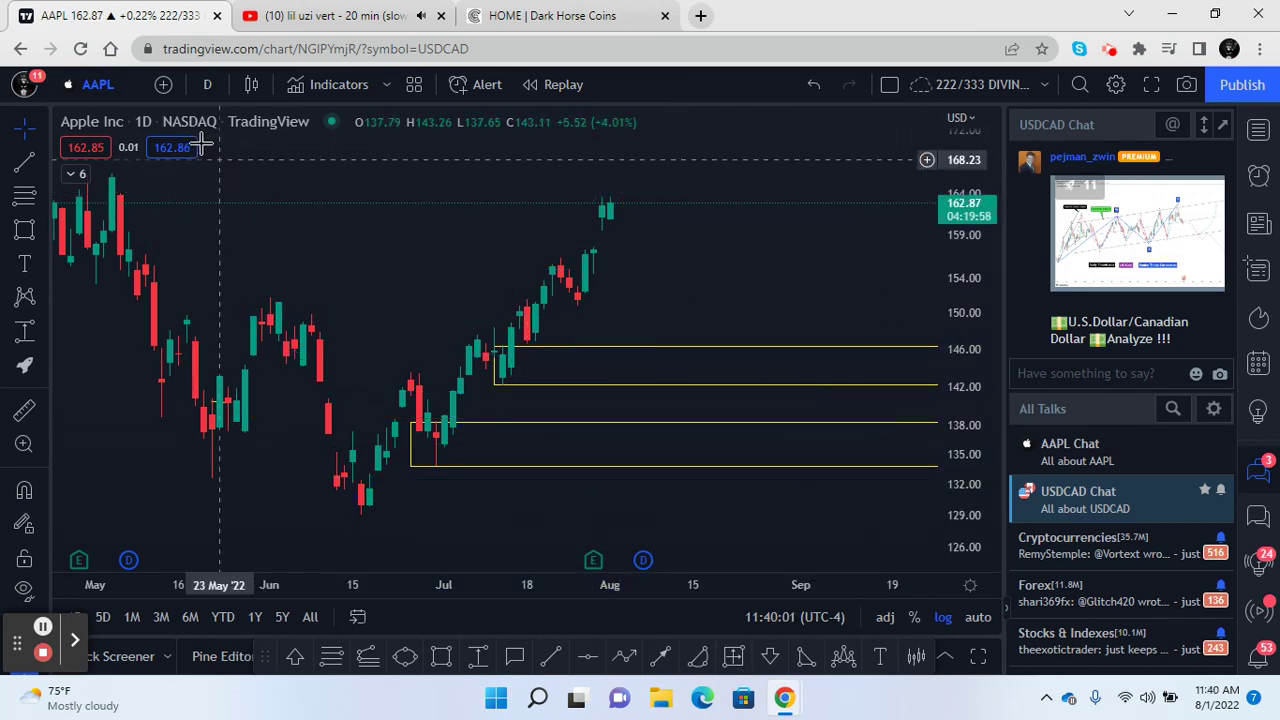
# Show and hide the Bollinger Bands and the 20-50-200 SMA on the AAPL chart in turn to compare price against them
pyautogui.click(78, 176)
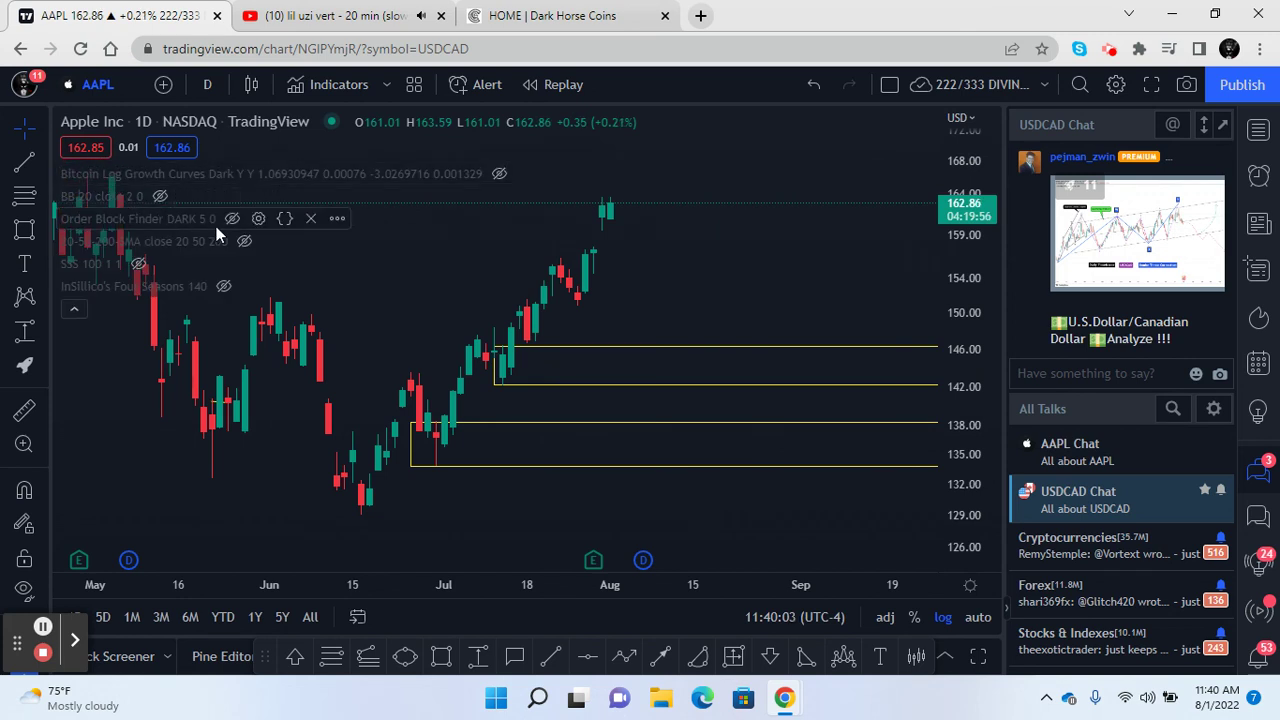
pyautogui.click(159, 195)
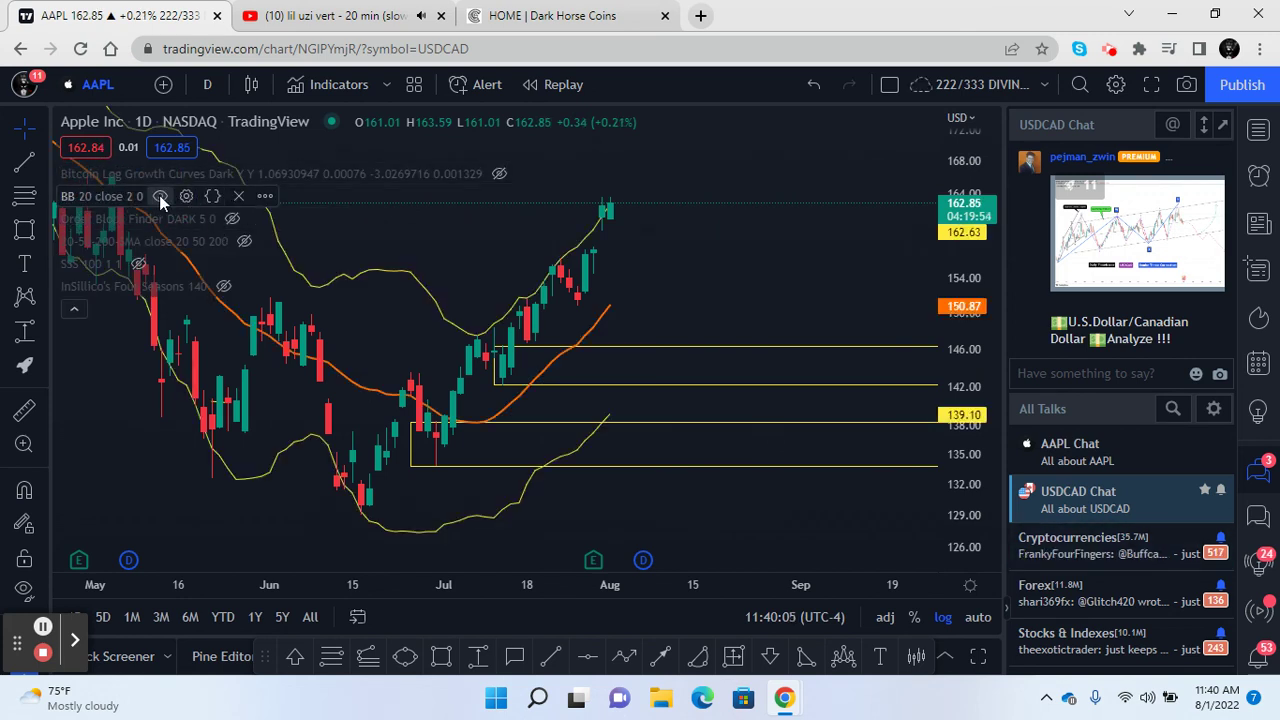
pyautogui.click(160, 197)
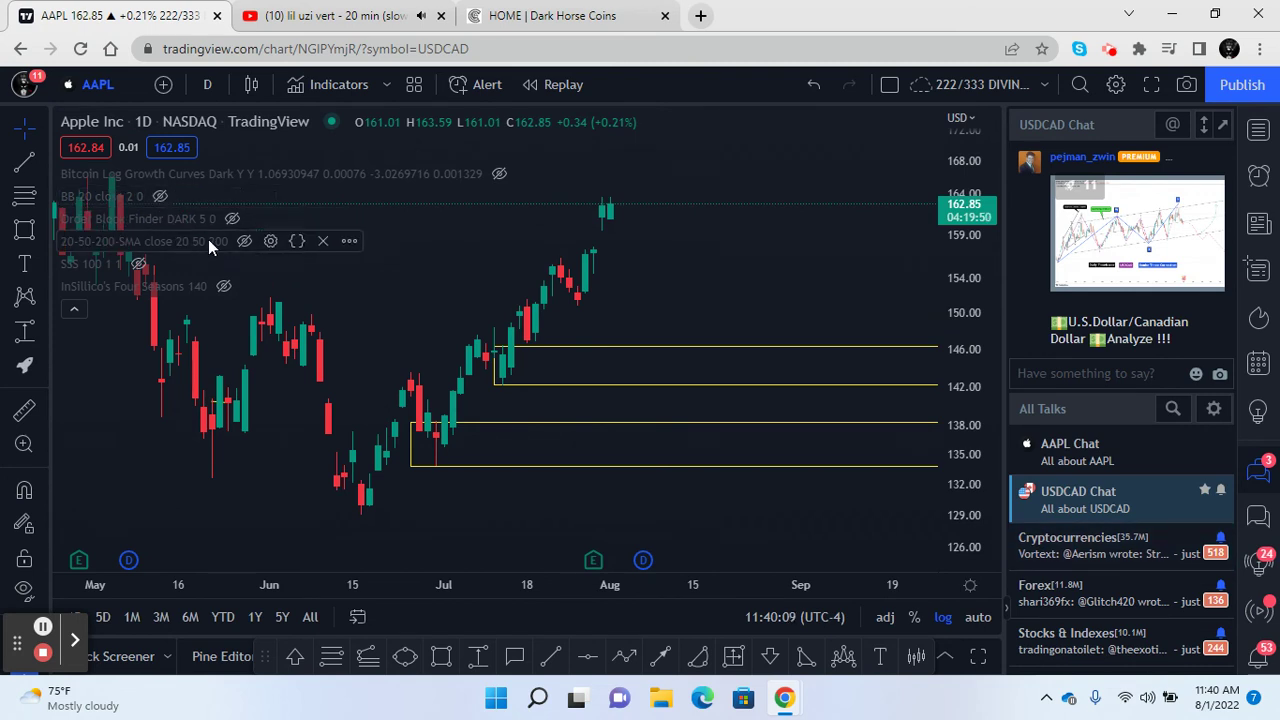
pyautogui.click(245, 242)
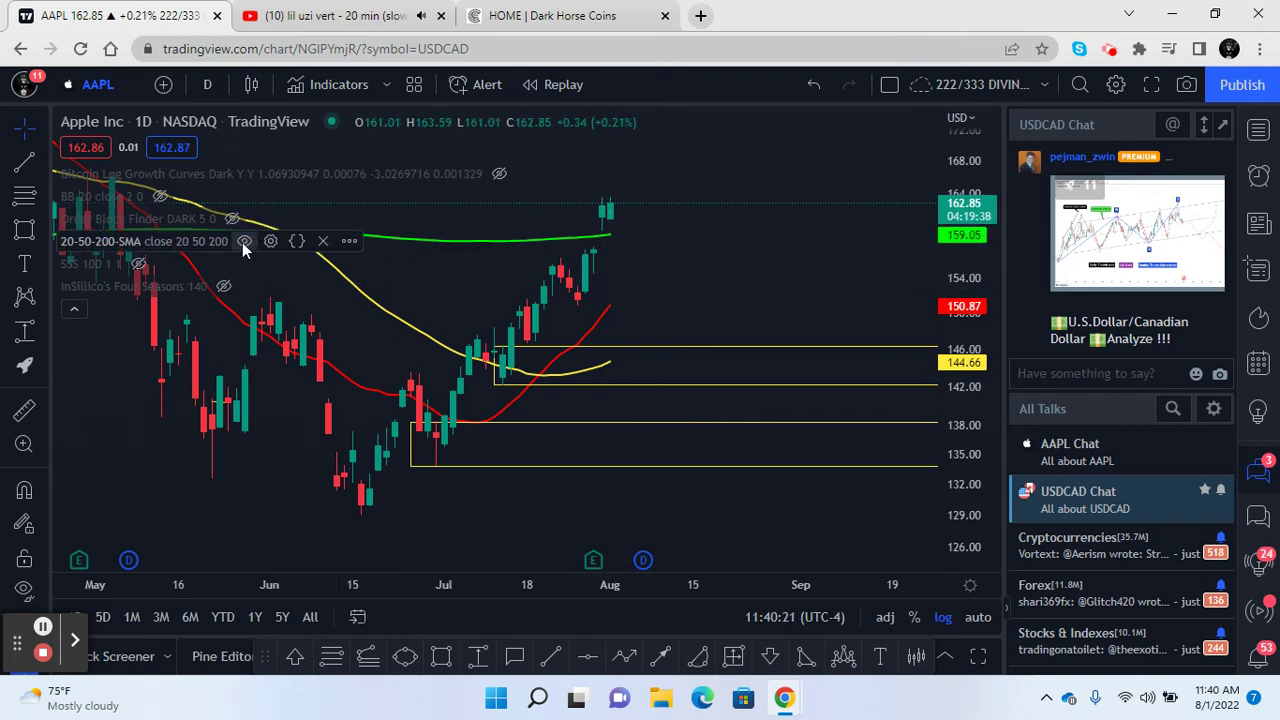
pyautogui.click(243, 241)
pyautogui.click(76, 310)
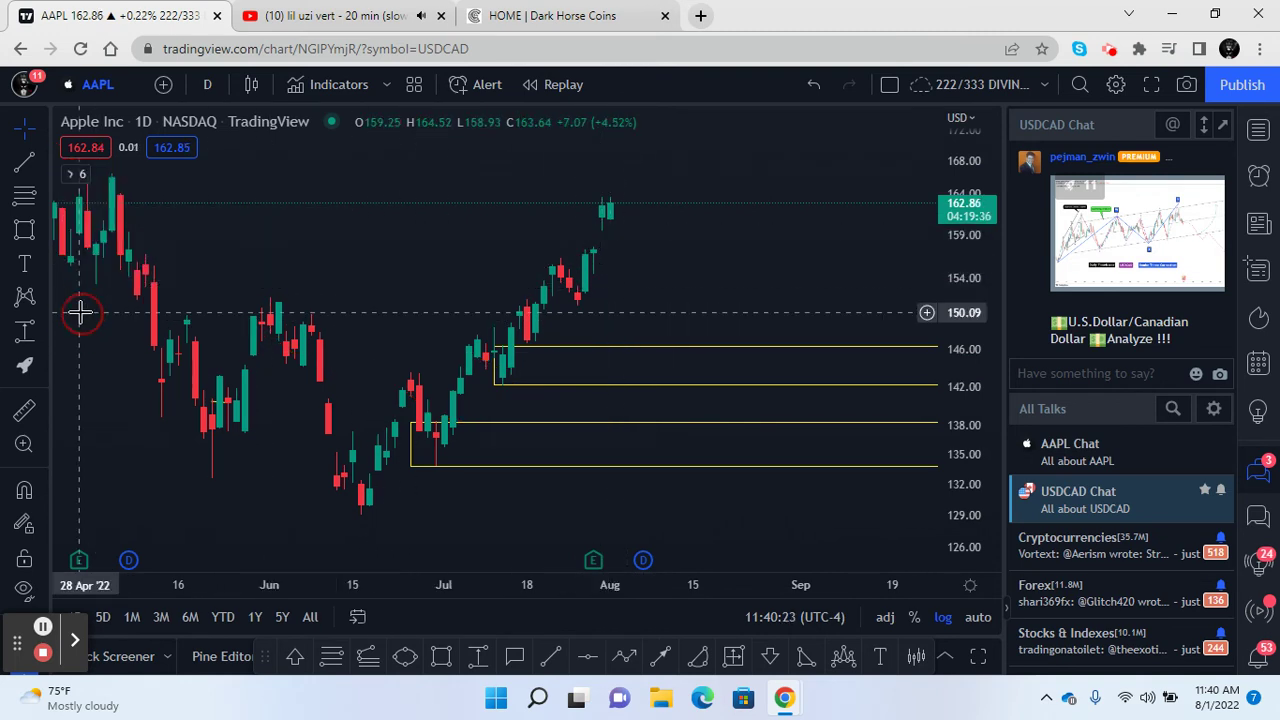
# Draw a horizontal line on the AAPL chart at the latest candles' lows, at about 159.58
pyautogui.moveTo(806, 284); pyautogui.dragTo(886, 294)
pyautogui.moveTo(957, 230); pyautogui.dragTo(945, 262)
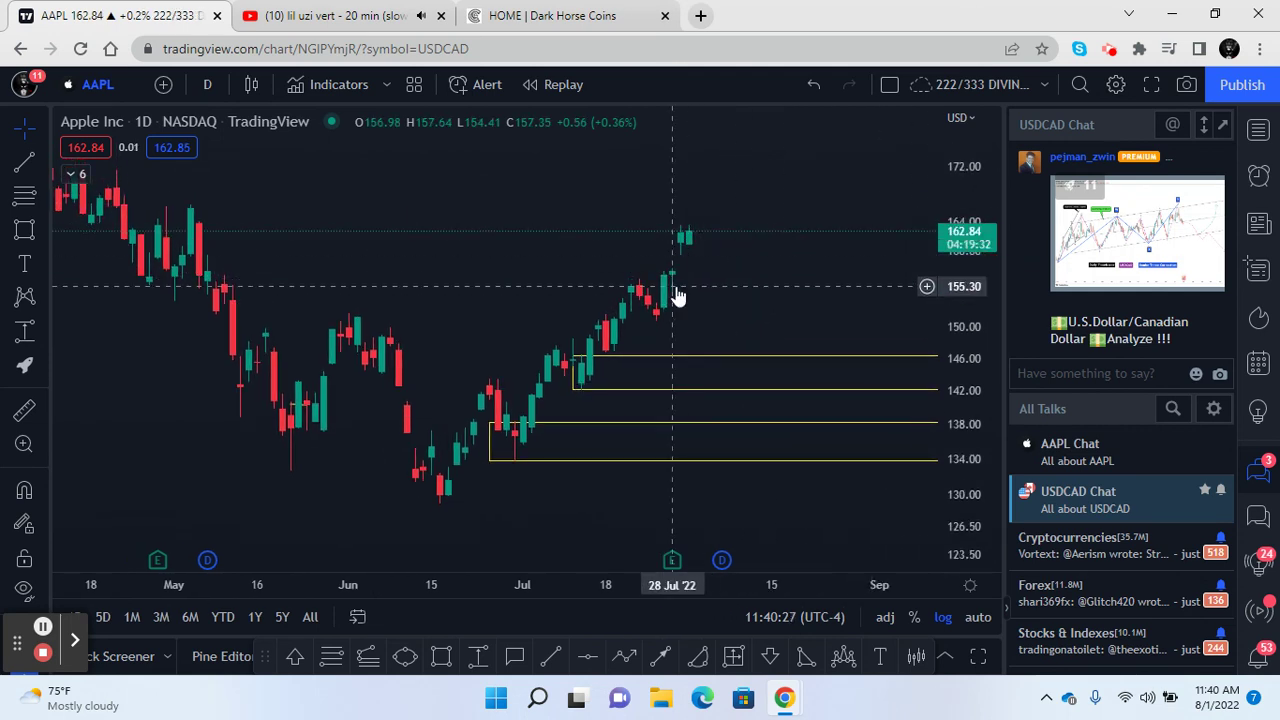
pyautogui.click(589, 660)
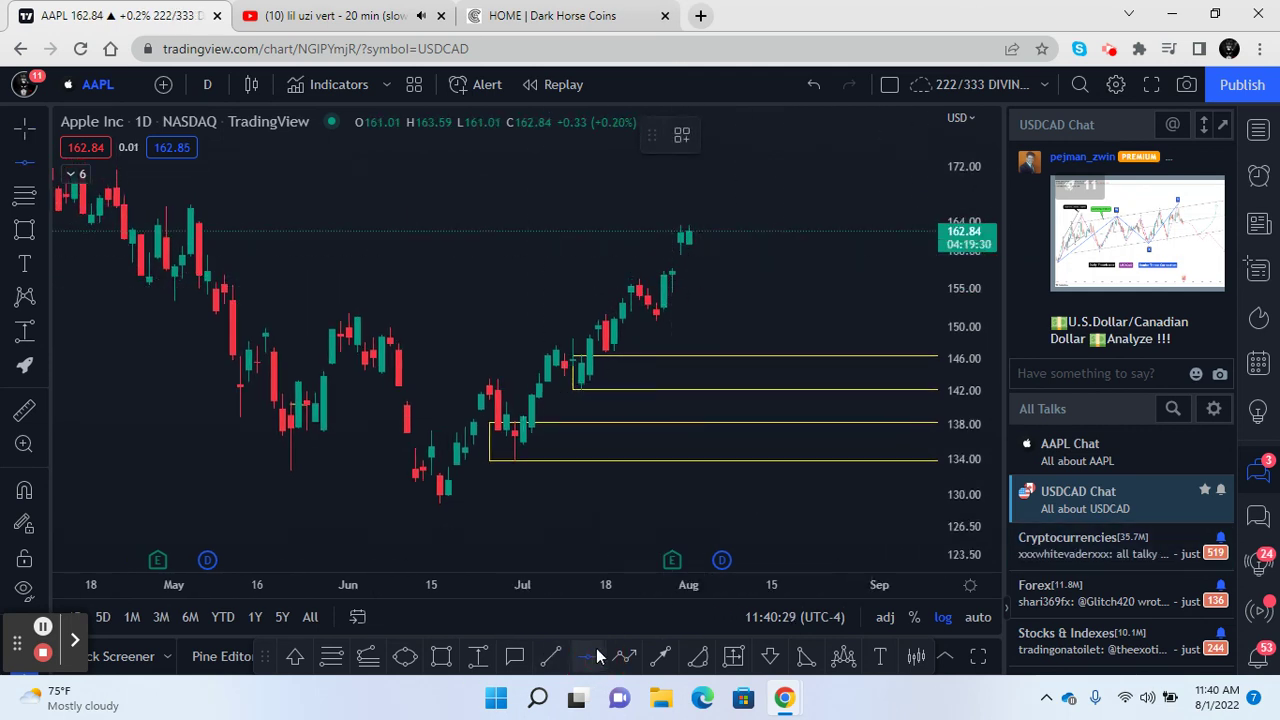
pyautogui.click(735, 254)
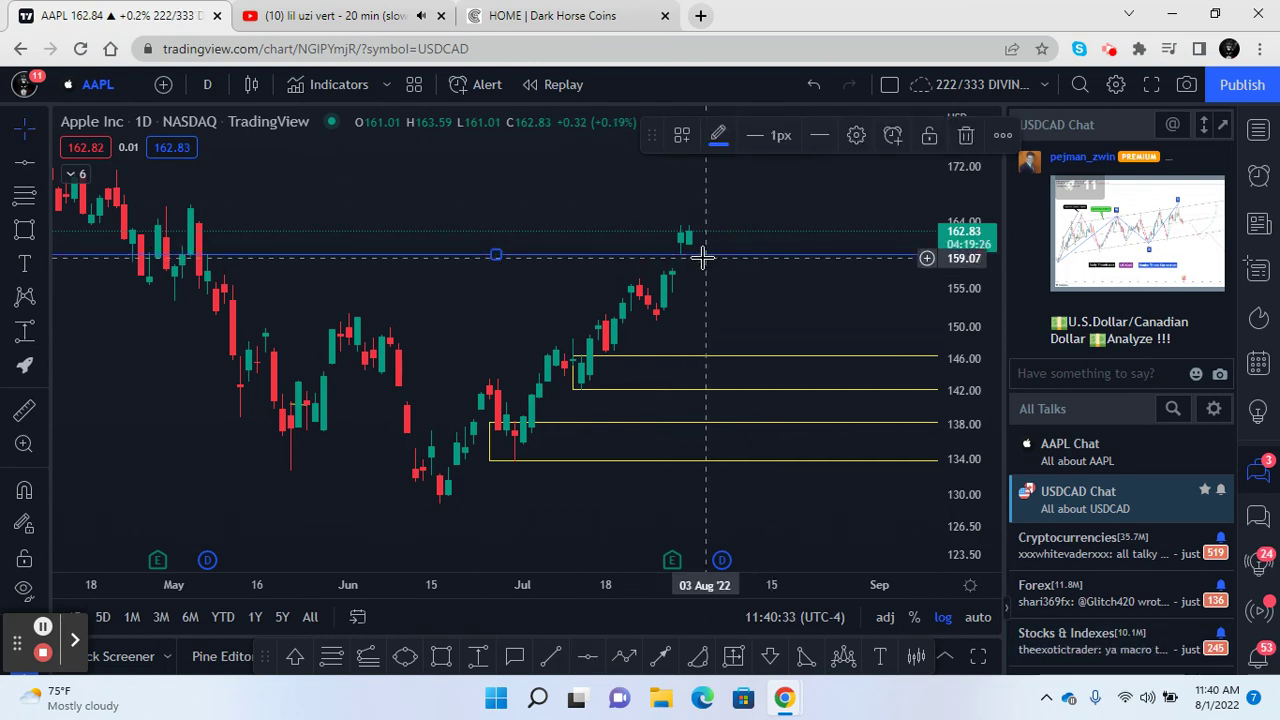
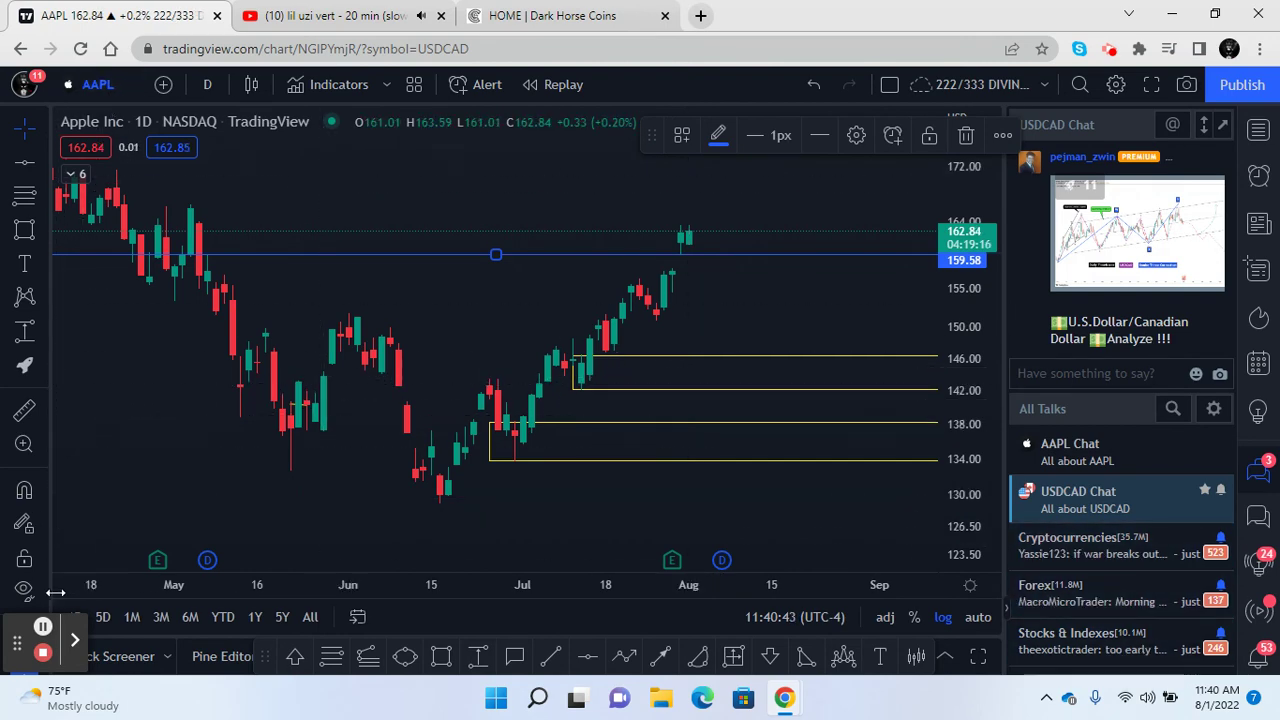
# Switch the chart to GEGP, Gold Entertainment Group, Inc. on OTC
pyautogui.click(107, 83)
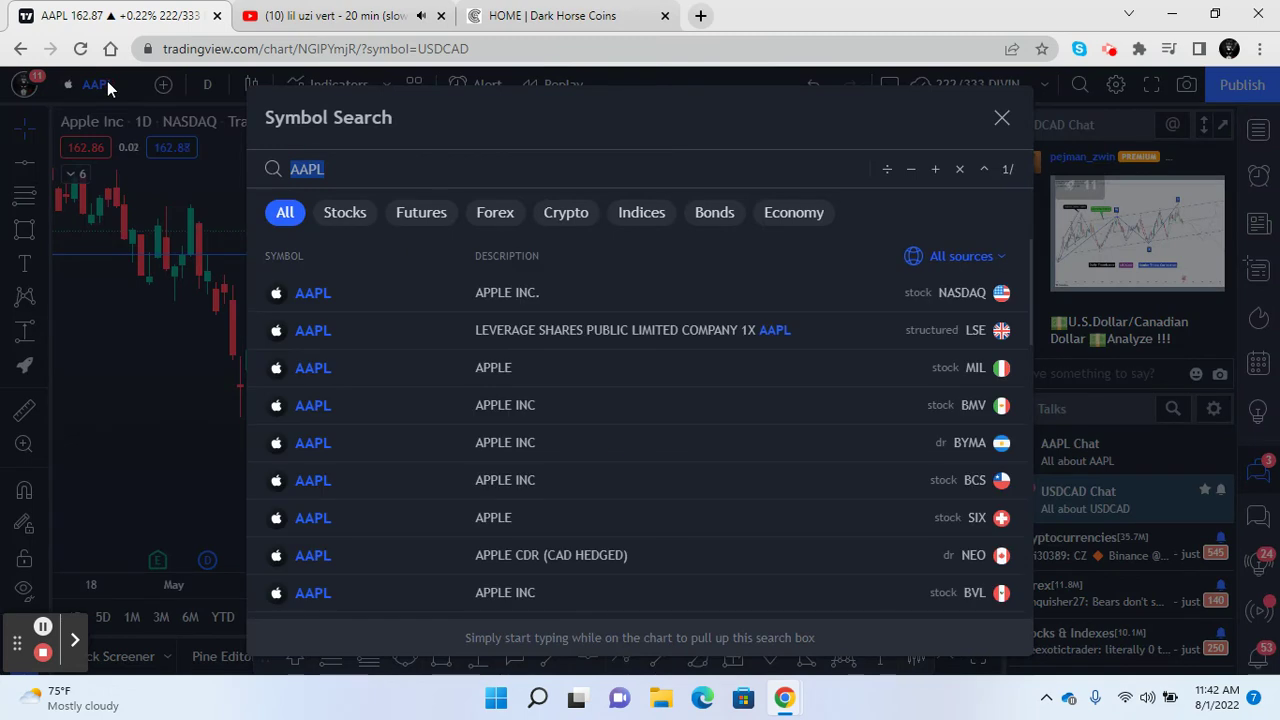
pyautogui.write('GE')
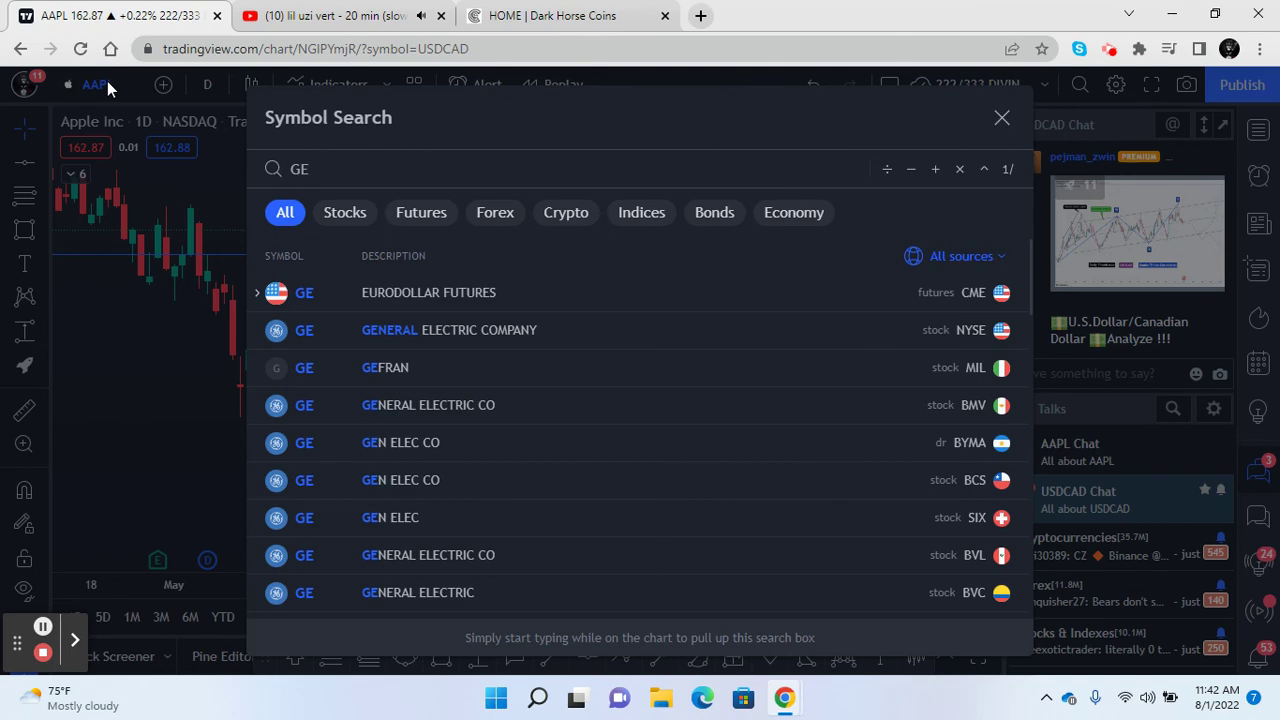
pyautogui.write('GP')
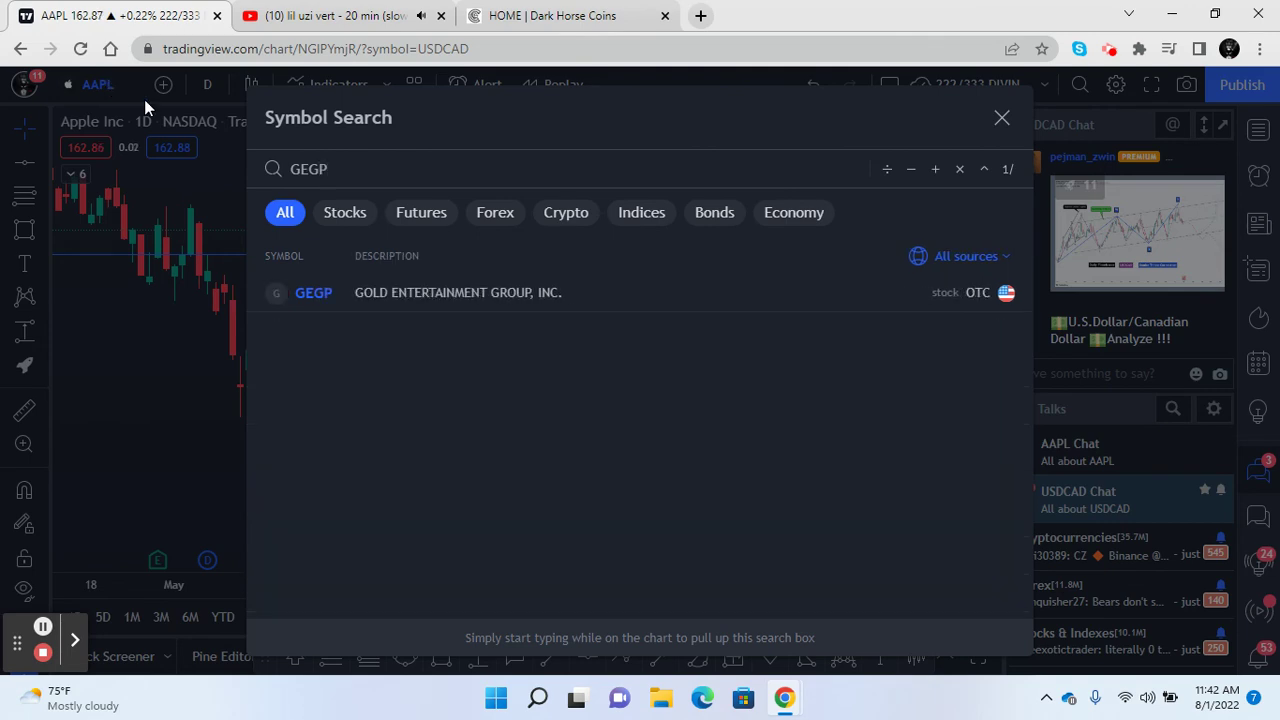
pyautogui.click(337, 299)
# Draw a rectangle zone from the late-July 2022 GEGP candles across past the latest candle, from about 0.0004 to 0.0005
pyautogui.moveTo(951, 182); pyautogui.dragTo(929, 440)
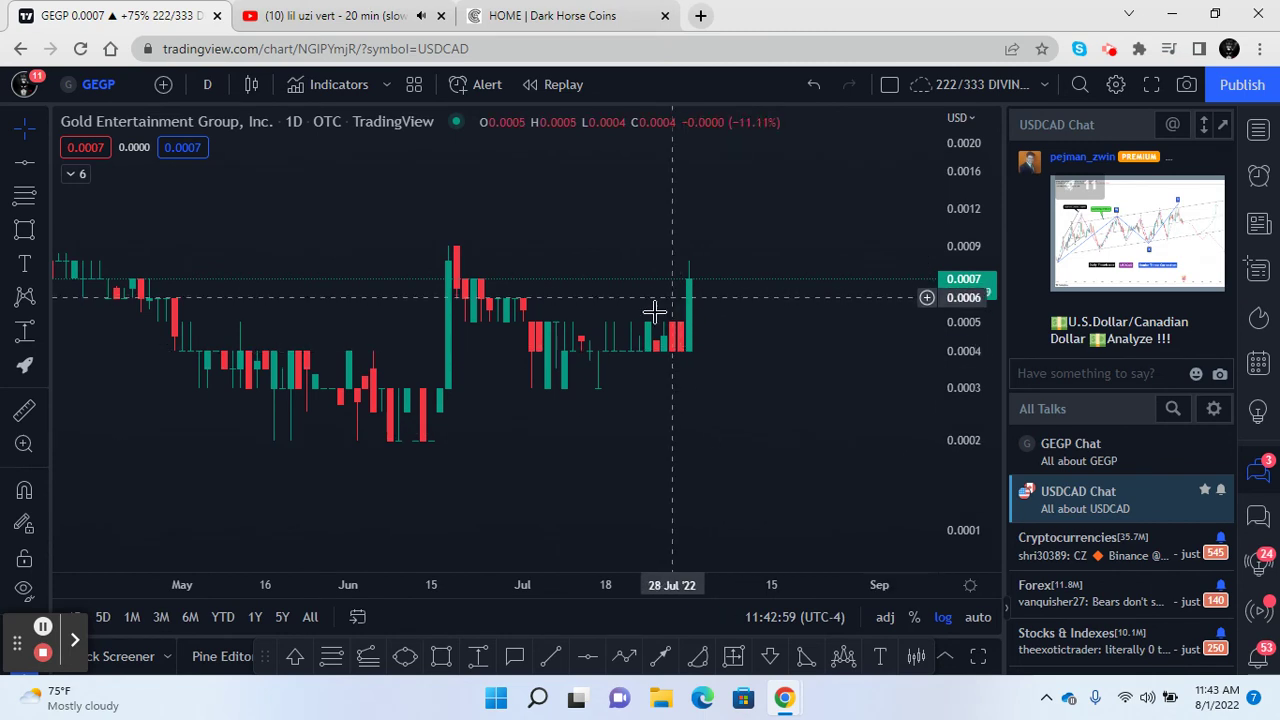
pyautogui.click(443, 656)
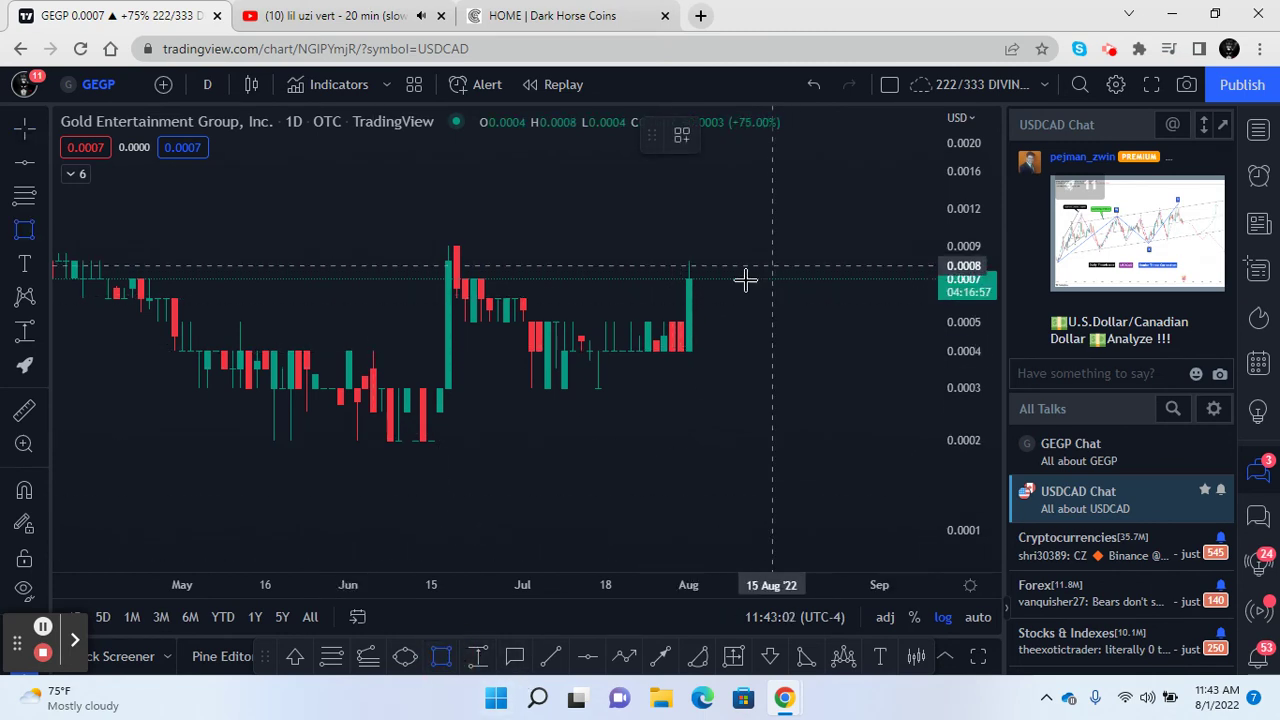
pyautogui.click(676, 350)
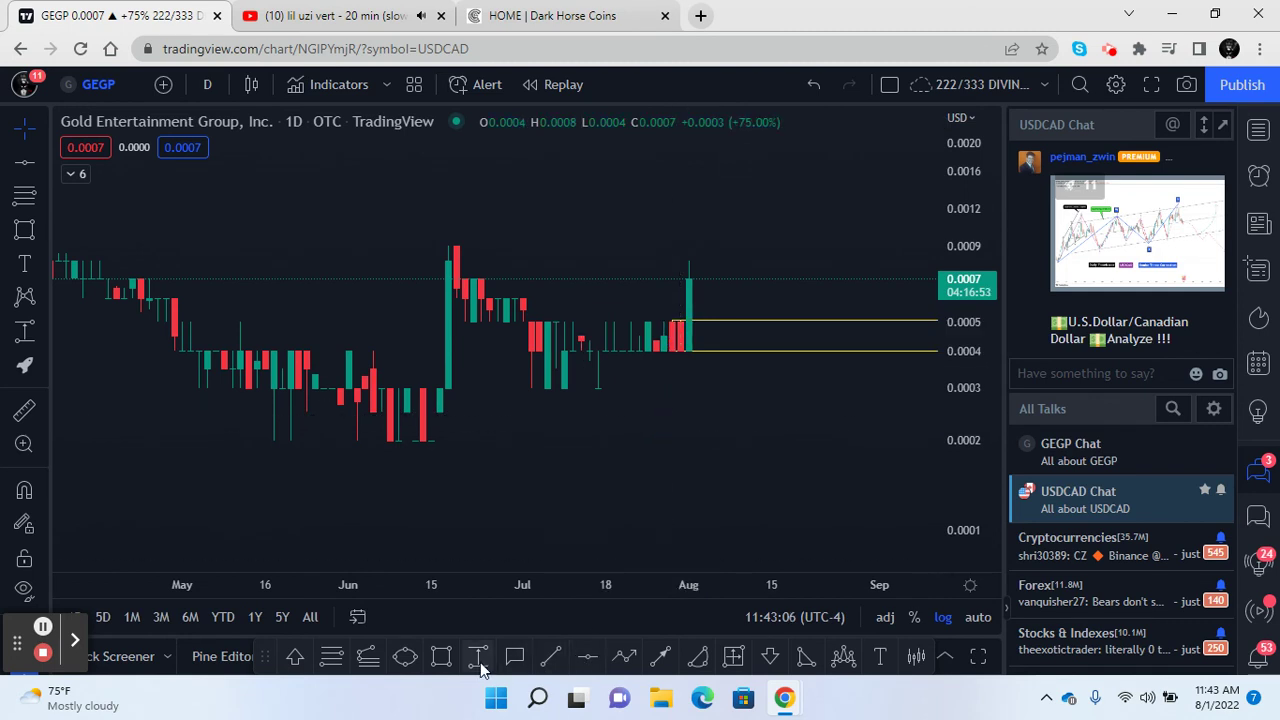
# Measure the price move from the late-July GEGP zone's lower edge to the latest candle's high, and remove the measurement
pyautogui.moveTo(705, 352); pyautogui.dragTo(709, 267)
pyautogui.click(709, 260)
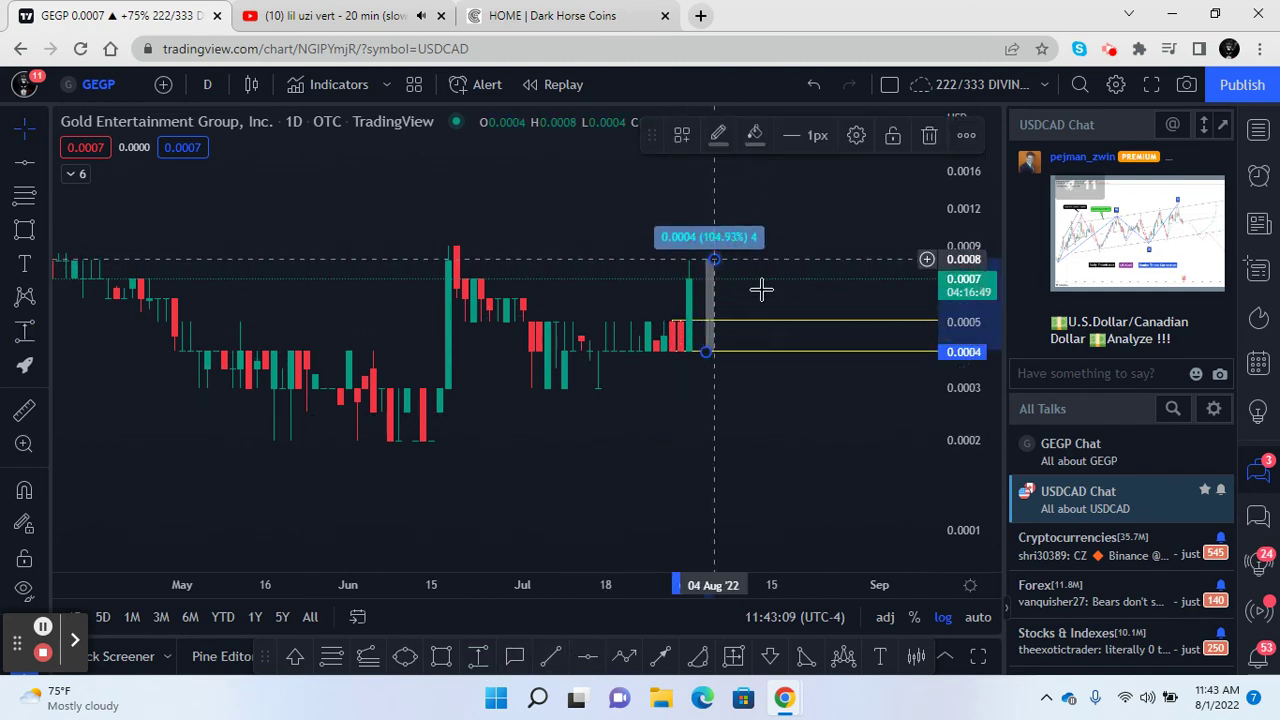
pyautogui.click(928, 141)
# Draw a rectangle zone from the mid-June 2022 GEGP candles across past the latest candle, from about 0.0002 to 0.0003
pyautogui.moveTo(514, 428); pyautogui.dragTo(595, 461)
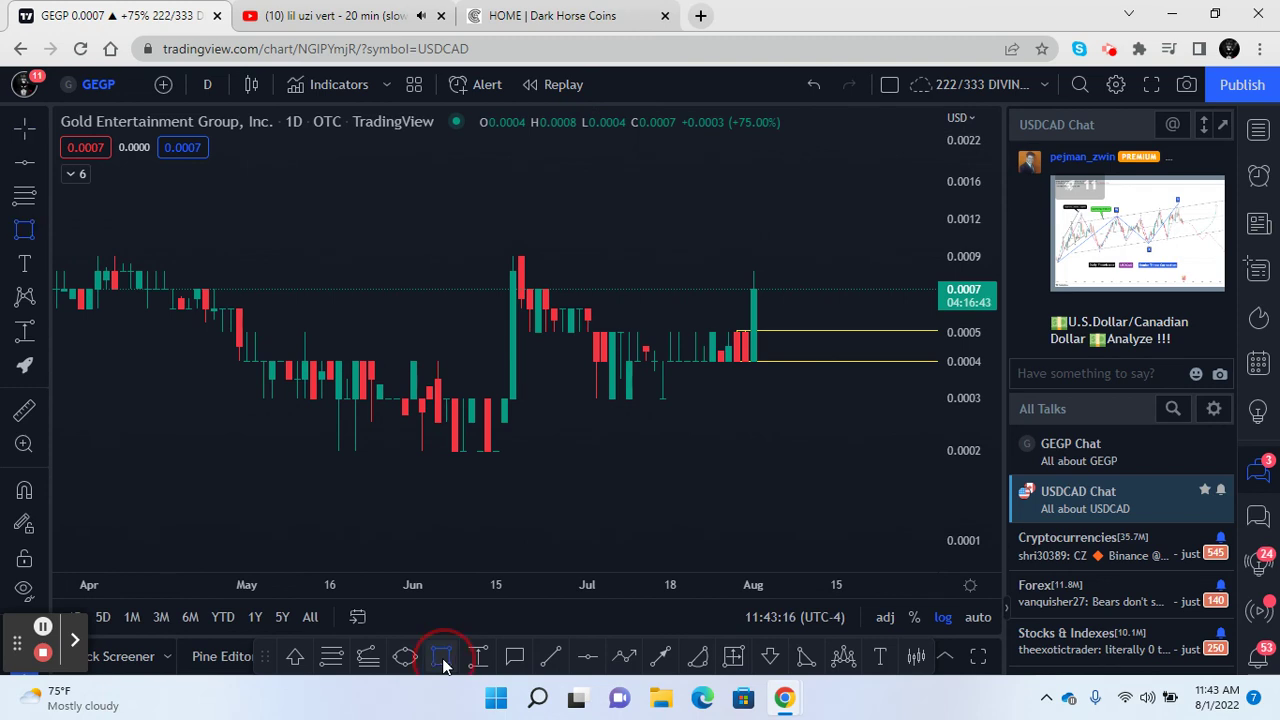
pyautogui.click(480, 397)
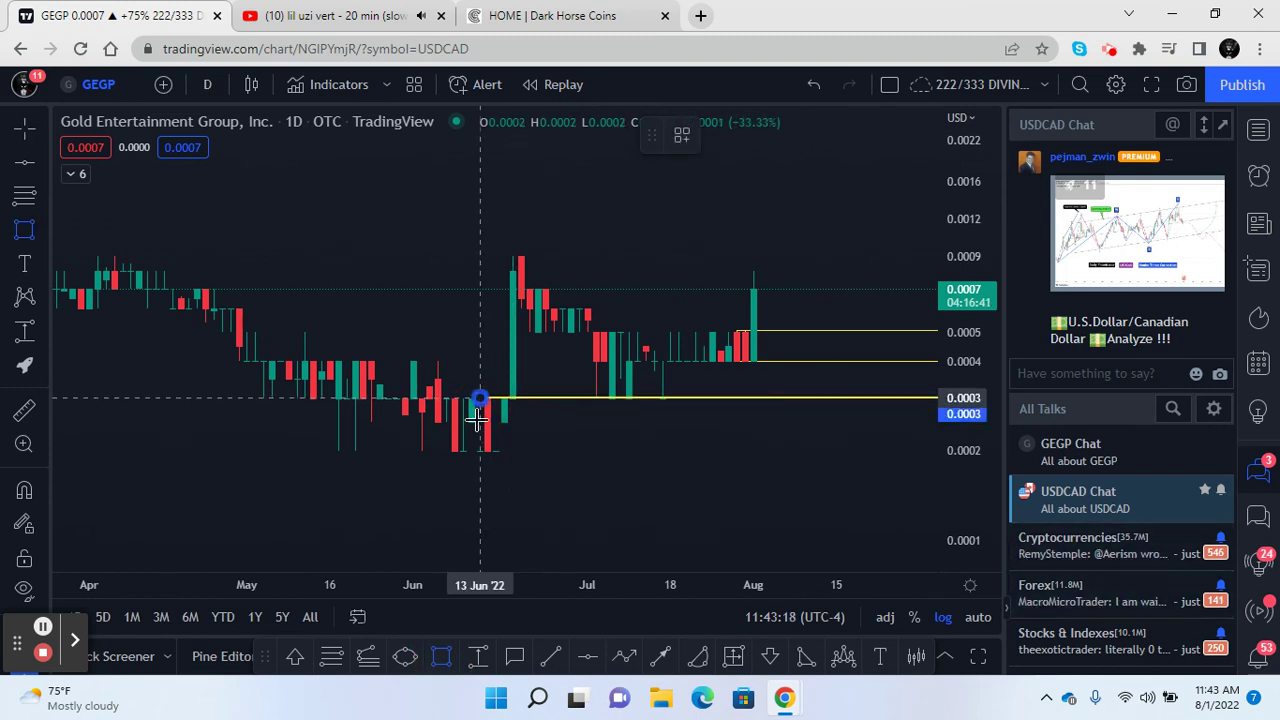
pyautogui.click(471, 449)
pyautogui.click(551, 517)
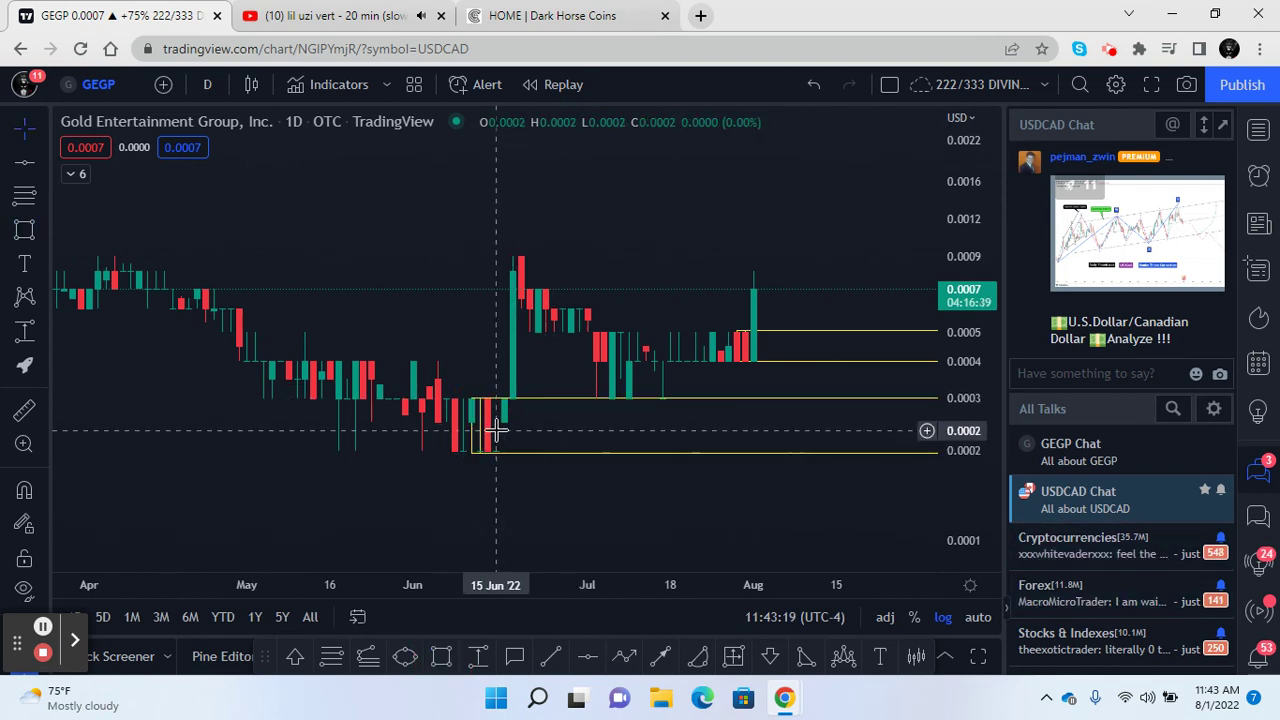
# Measure the price move from GEGP's mid-July 2022 low to the 1 August high, and remove the measurement
pyautogui.click(629, 414)
pyautogui.click(636, 412)
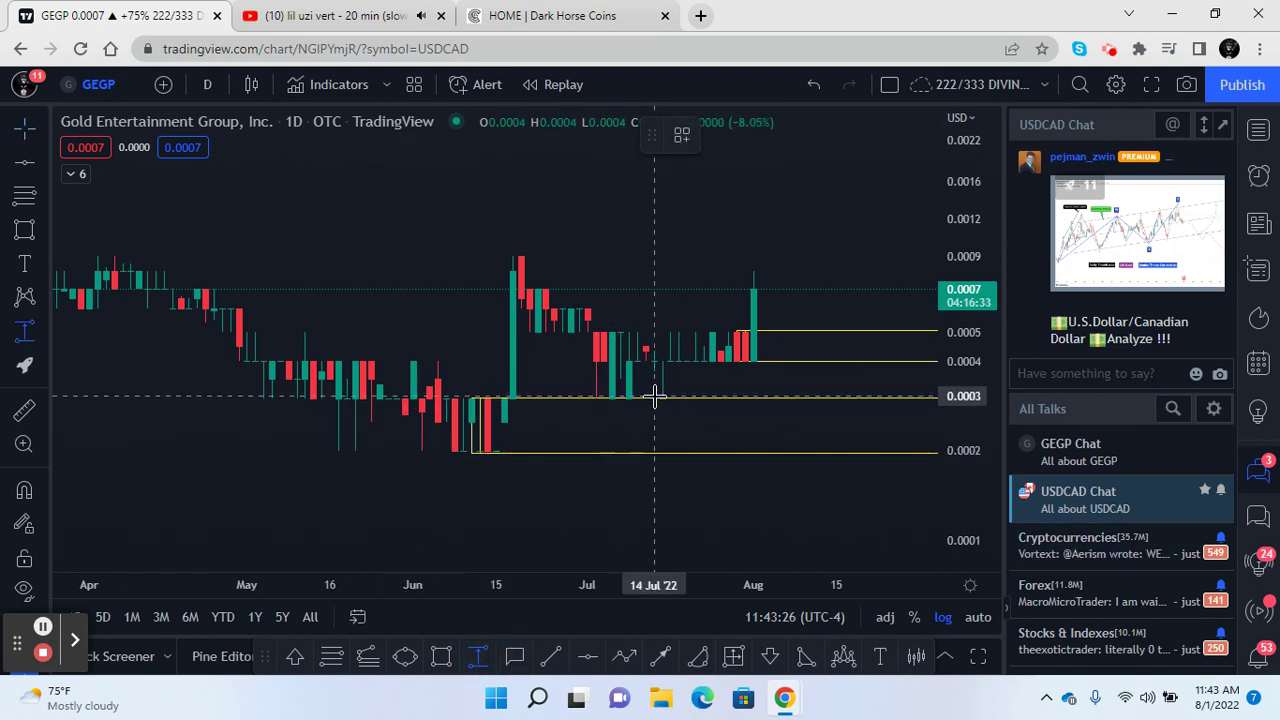
pyautogui.click(653, 400)
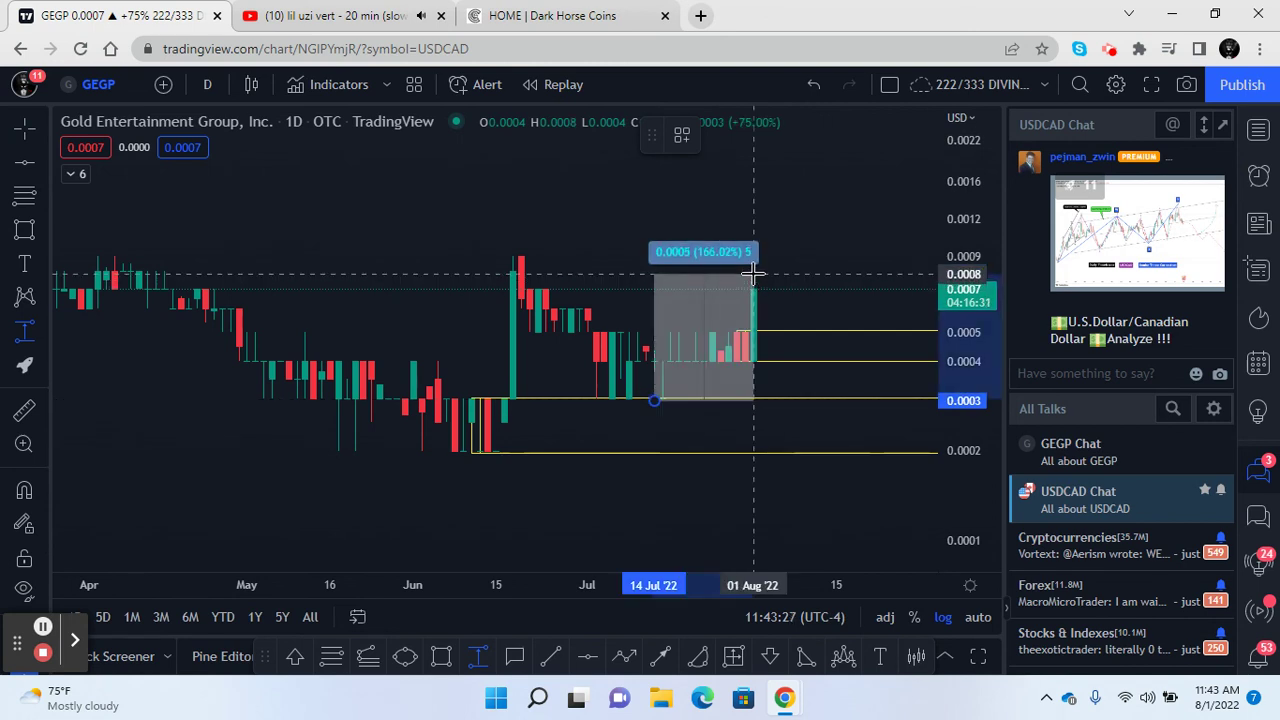
pyautogui.click(754, 274)
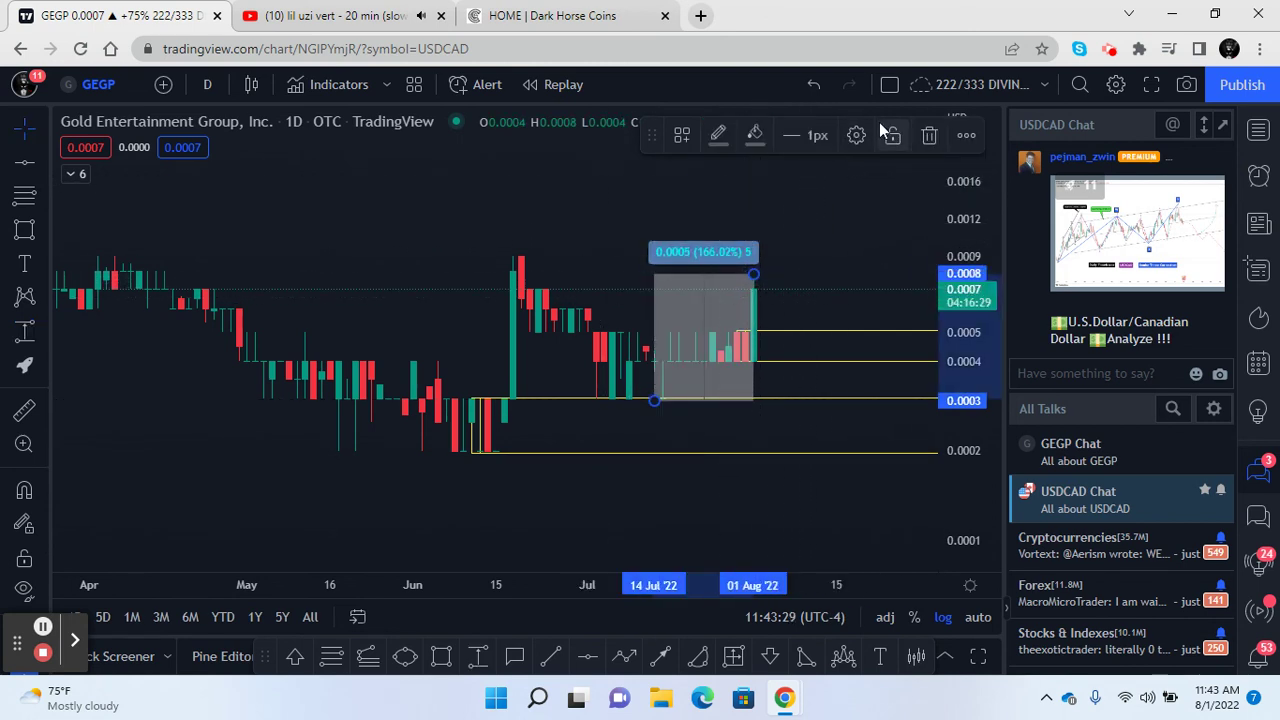
pyautogui.click(929, 135)
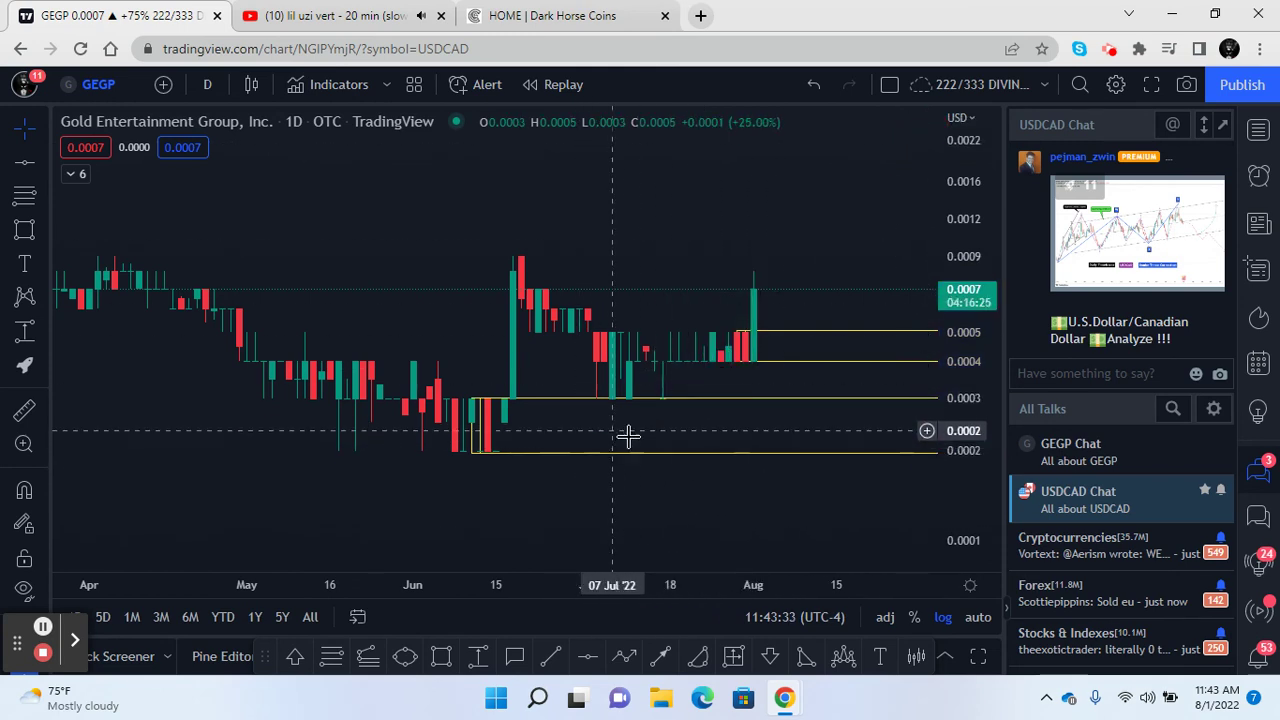
# Examine how GEGP's July lows relate to the mid-June rectangle zone, and review the longer price history back to late 2021
pyautogui.click(606, 401)
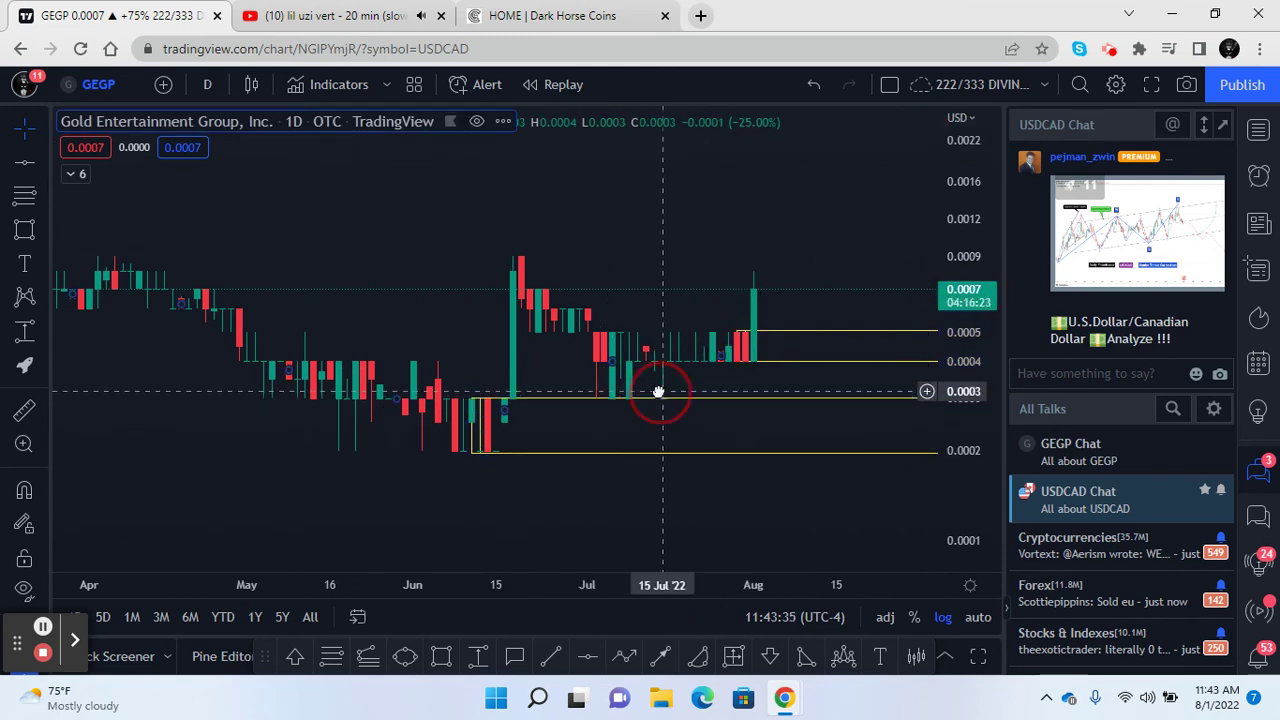
pyautogui.click(479, 455)
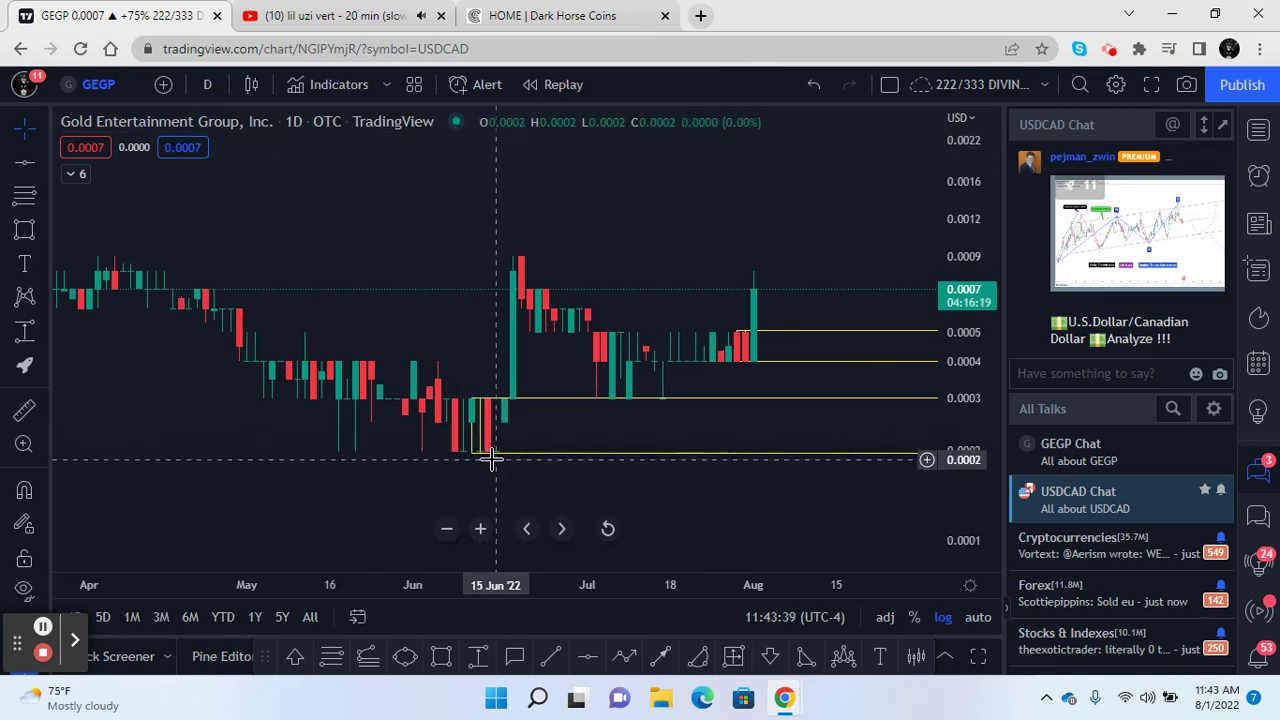
pyautogui.click(619, 401)
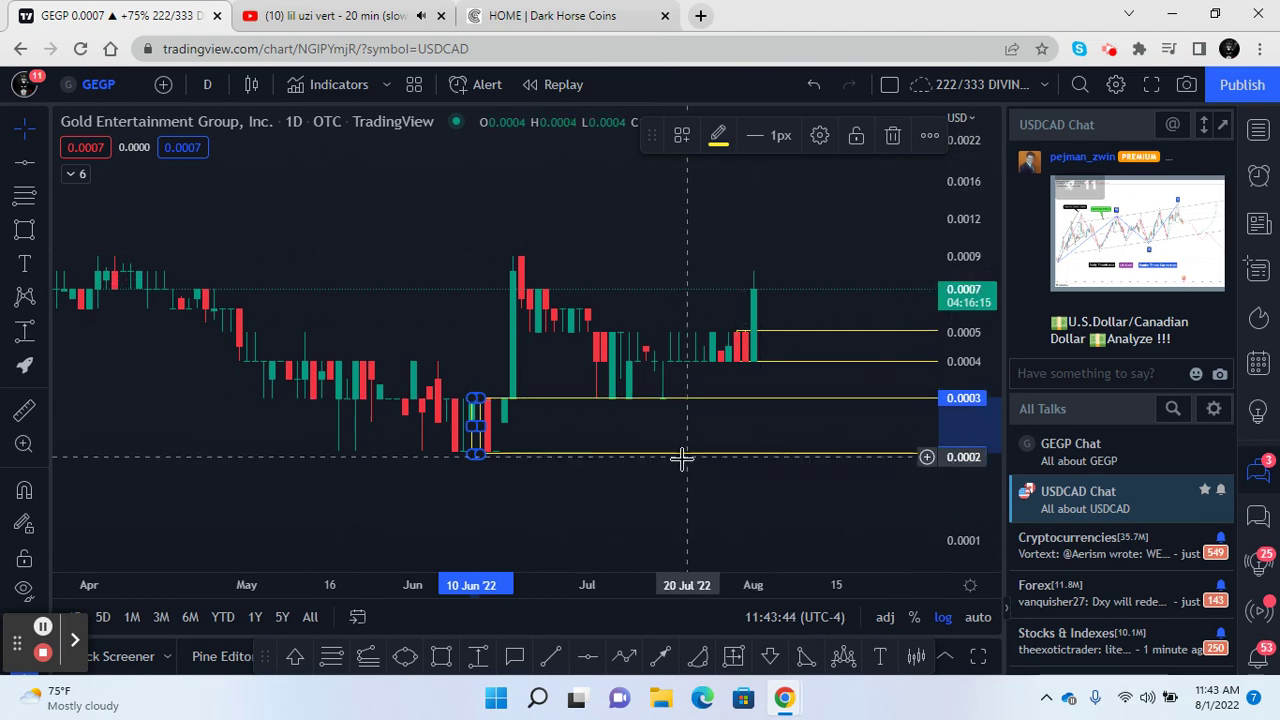
pyautogui.moveTo(614, 543)
pyautogui.mouseDown()
pyautogui.moveTo(657, 486)
pyautogui.moveTo(745, 514)
pyautogui.mouseUp()
pyautogui.moveTo(455, 584); pyautogui.dragTo(723, 580)
pyautogui.click(594, 486)
pyautogui.click(560, 588)
pyautogui.moveTo(674, 523); pyautogui.dragTo(449, 503)
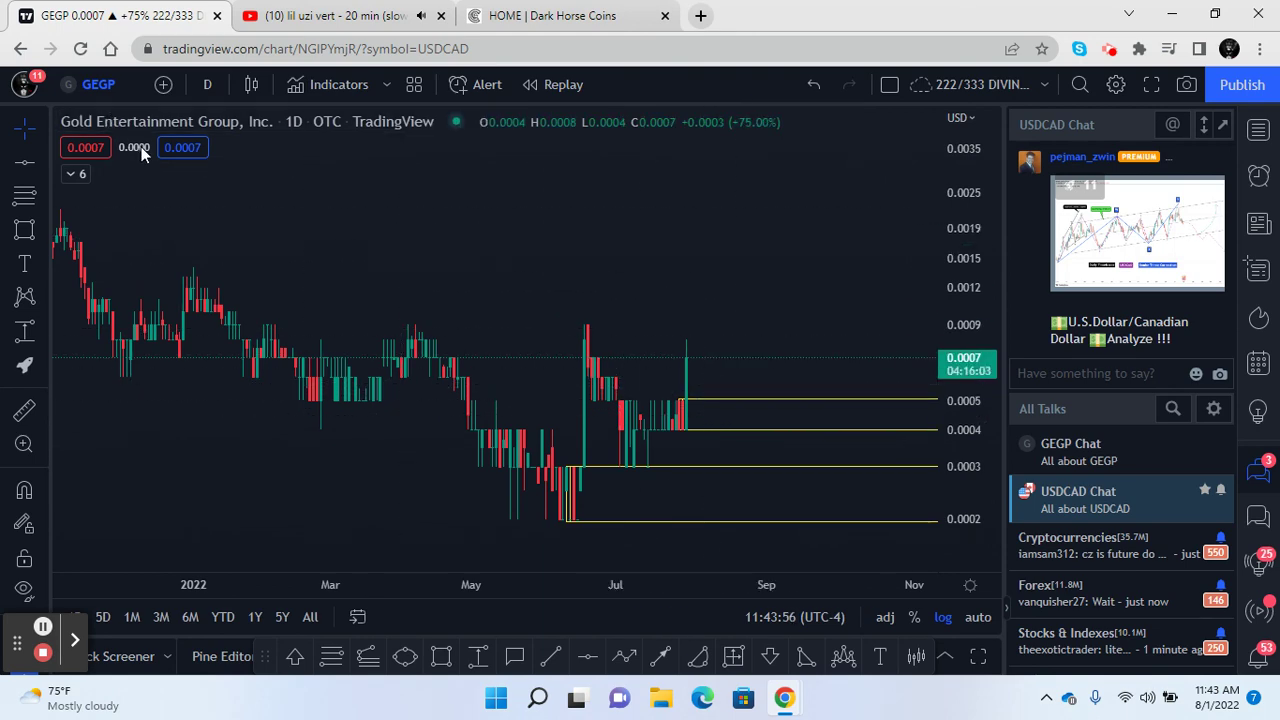
pyautogui.click(45, 628)
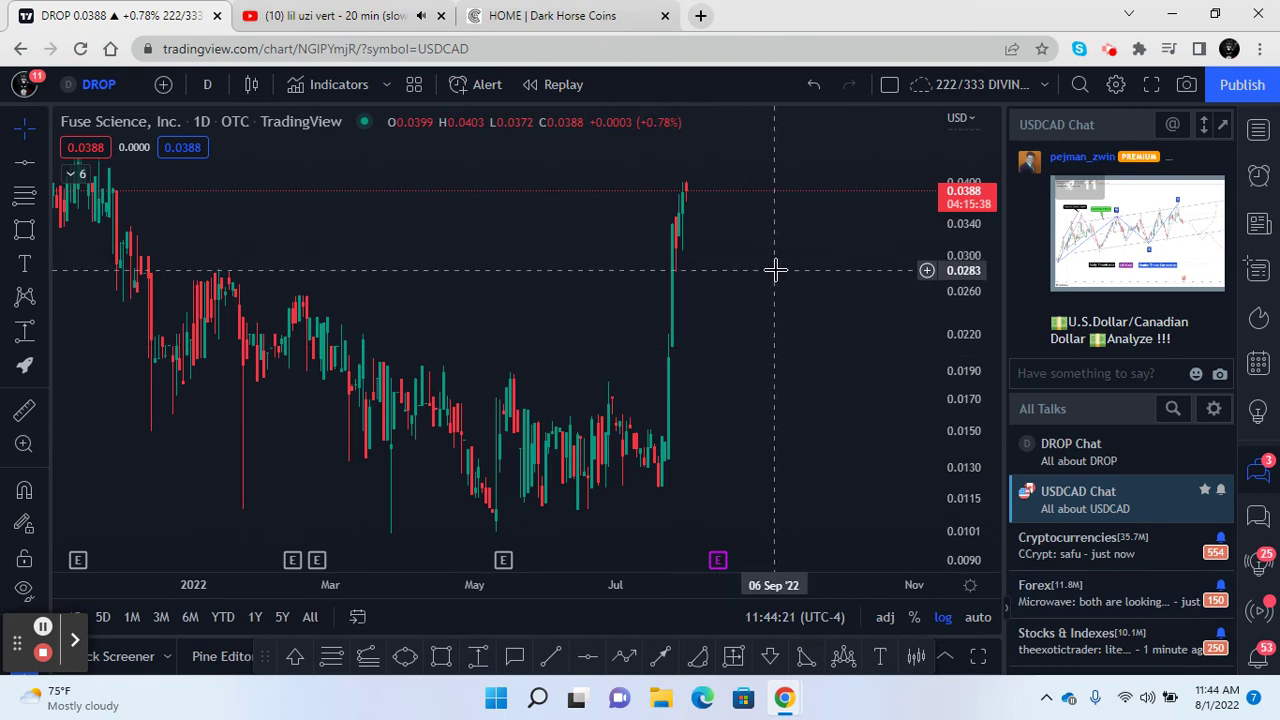
# Draw a rectangle zone on the DROP chart from 20 July 2022 across past the latest candle, from about 0.0122 to 0.0144
pyautogui.moveTo(985, 226); pyautogui.dragTo(929, 449)
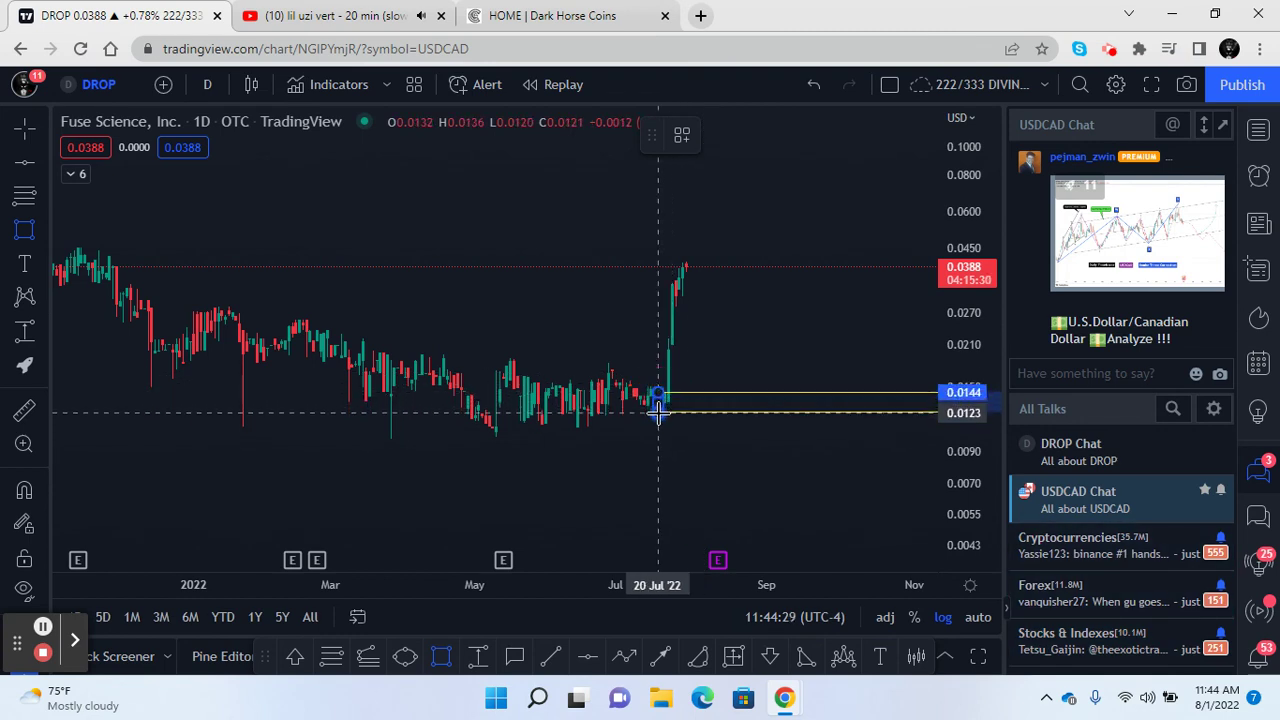
pyautogui.click(666, 471)
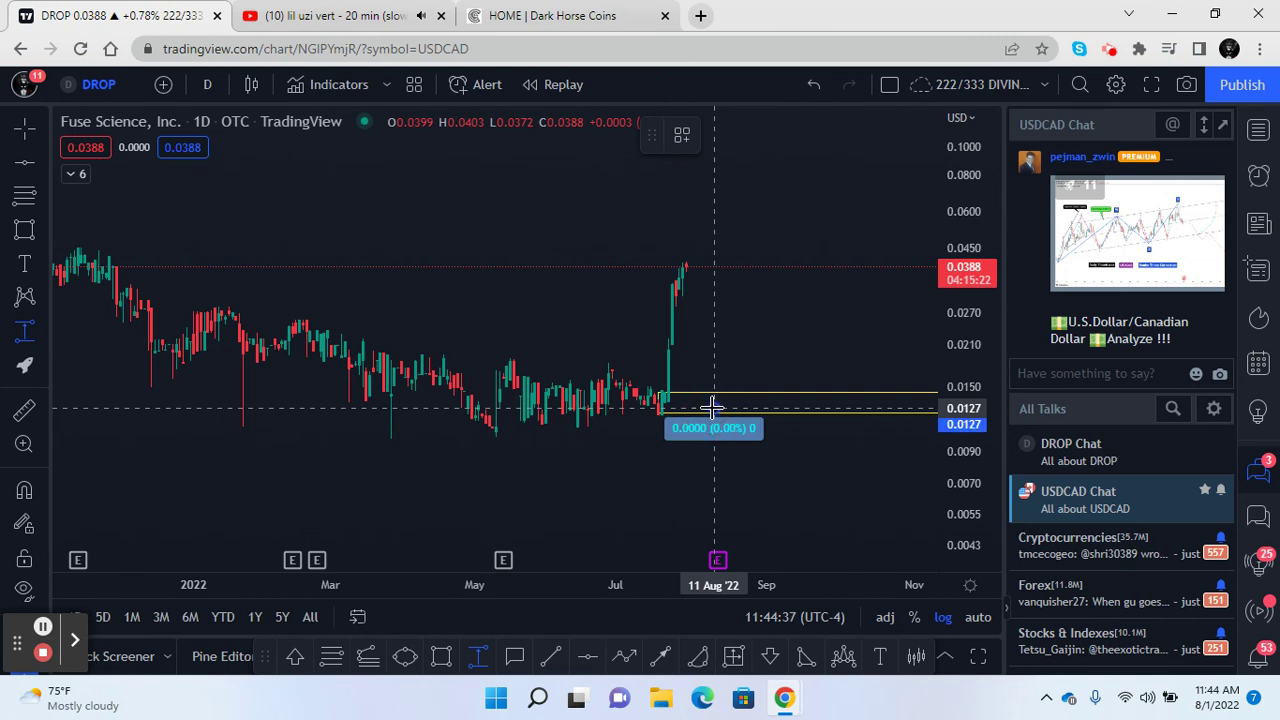
# Measure the price move from inside DROP's July zone up to the latest candle's high, and remove the measurement
pyautogui.click(728, 262)
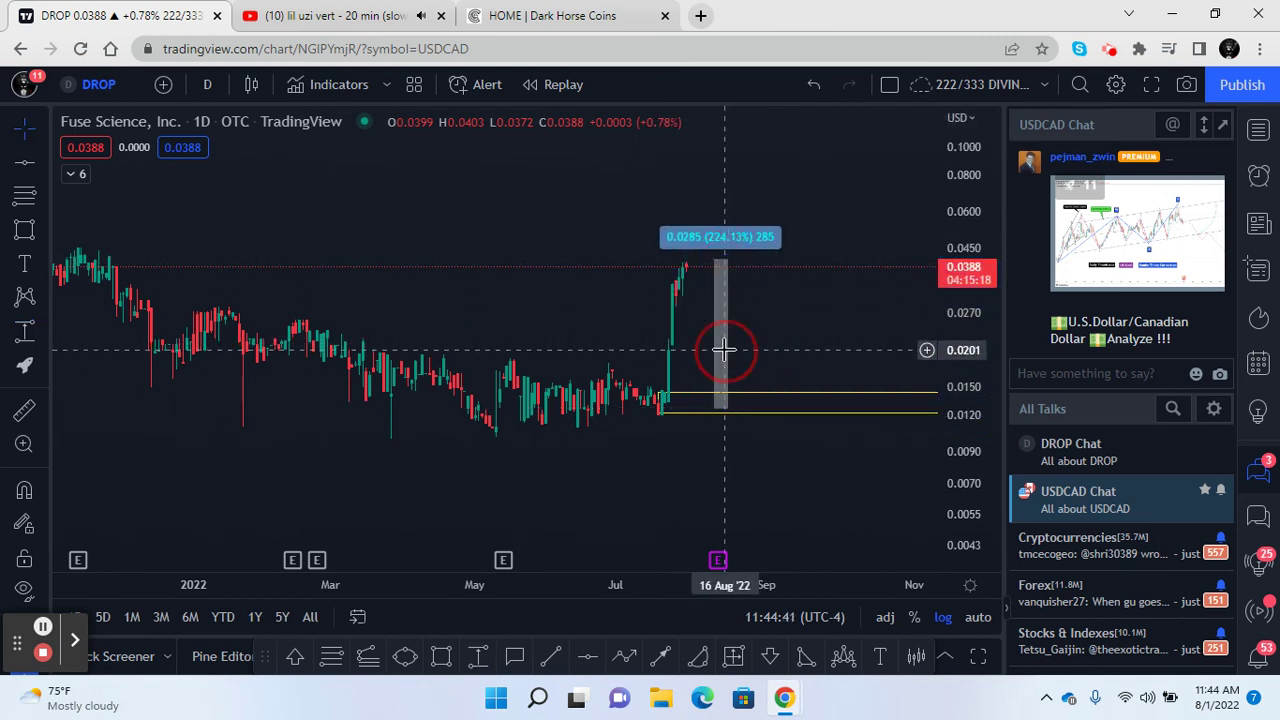
pyautogui.click(725, 258)
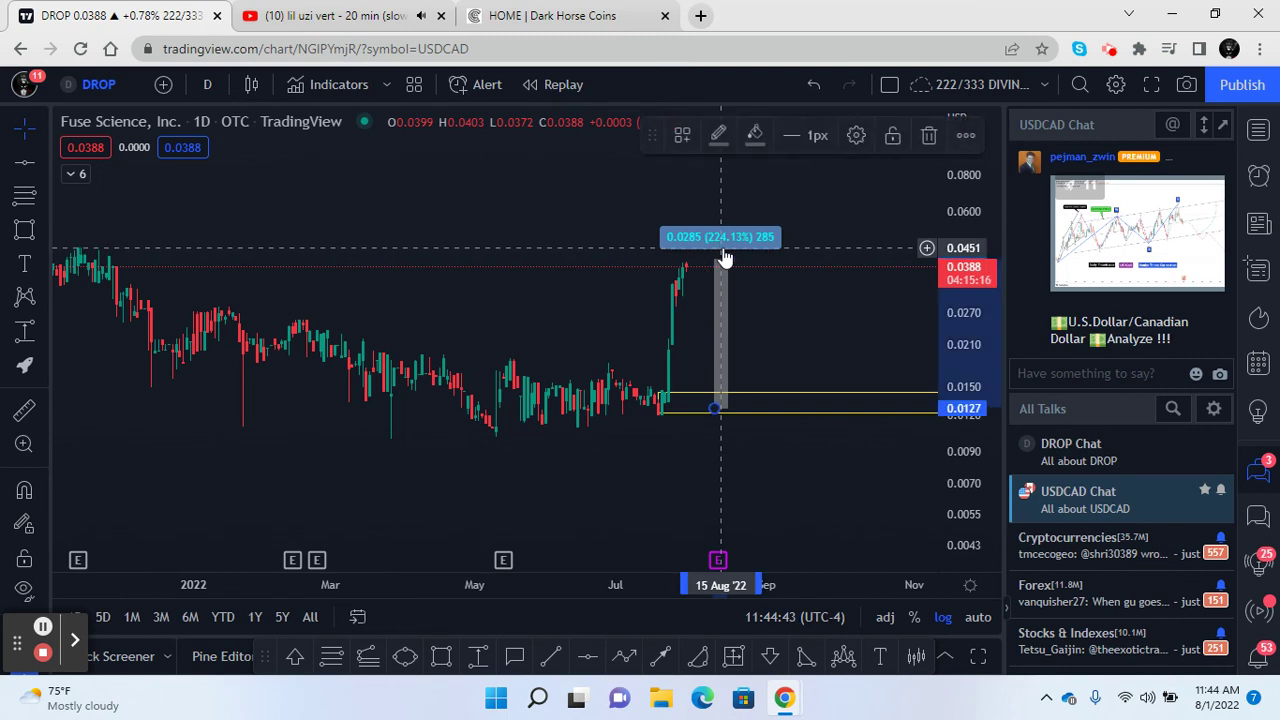
pyautogui.click(927, 140)
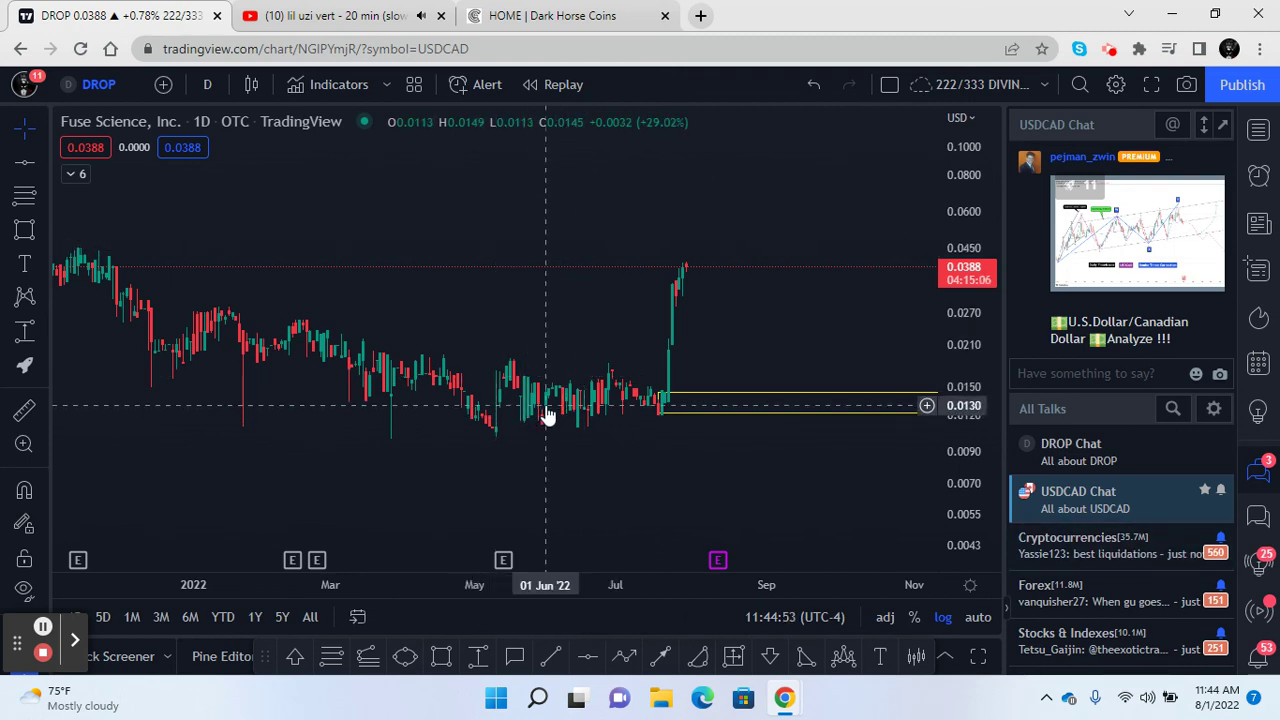
# Examine DROP's price history back to mid-2020, and compare the latest rally with the July 2022 zone
pyautogui.moveTo(375, 589); pyautogui.dragTo(677, 586)
pyautogui.click(566, 437)
pyautogui.moveTo(734, 463); pyautogui.dragTo(794, 460)
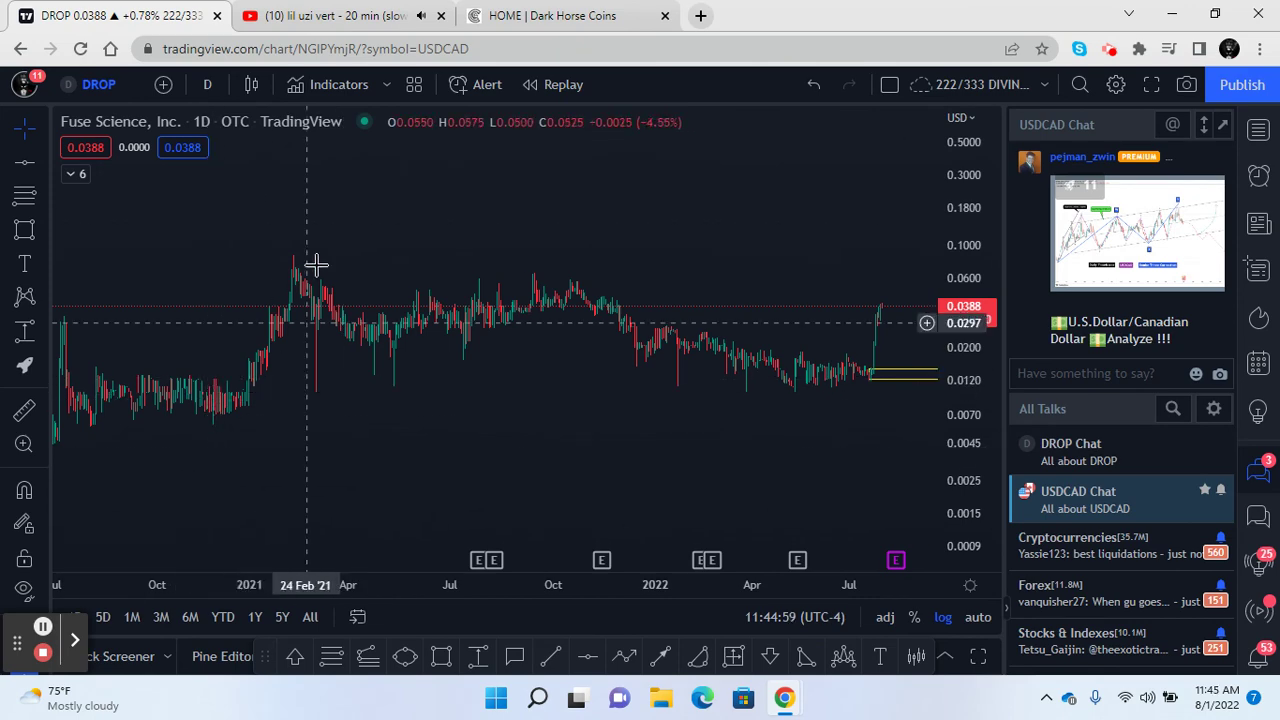
pyautogui.moveTo(492, 390); pyautogui.dragTo(337, 391)
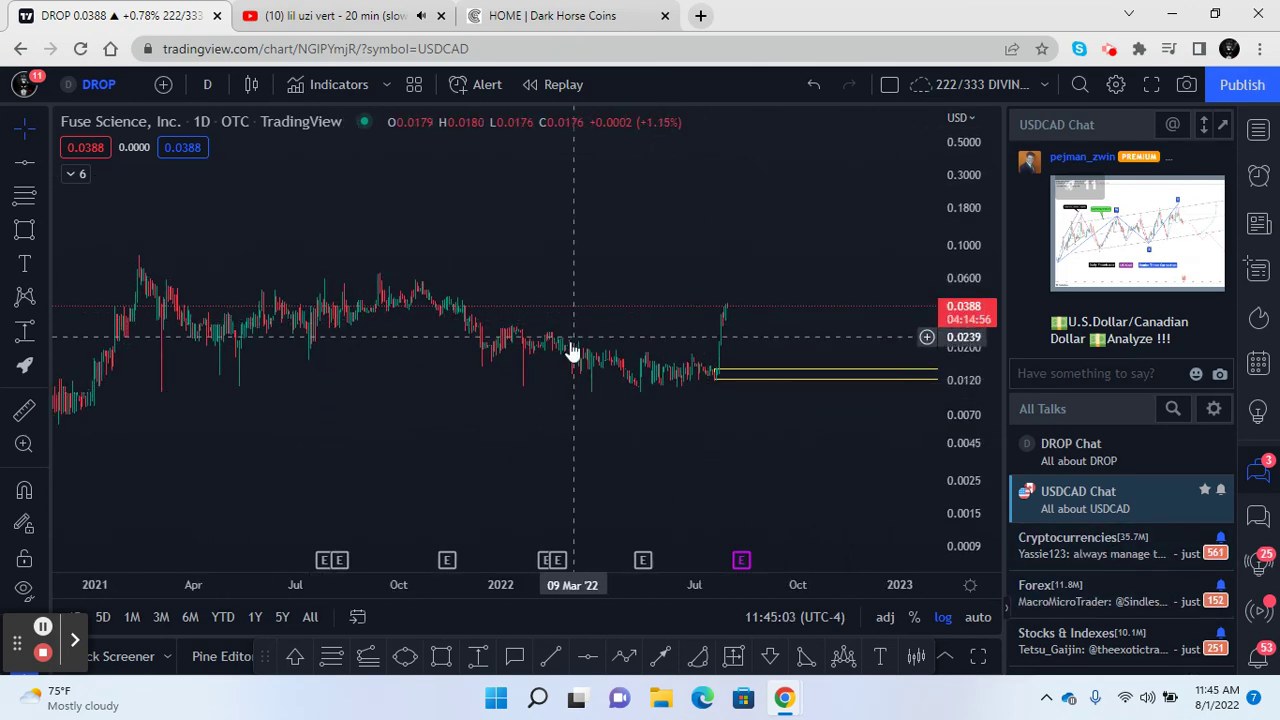
pyautogui.moveTo(737, 586)
pyautogui.mouseDown()
pyautogui.moveTo(428, 586)
pyautogui.moveTo(428, 386)
pyautogui.mouseUp()
pyautogui.rightClick(428, 386)
pyautogui.click(391, 334)
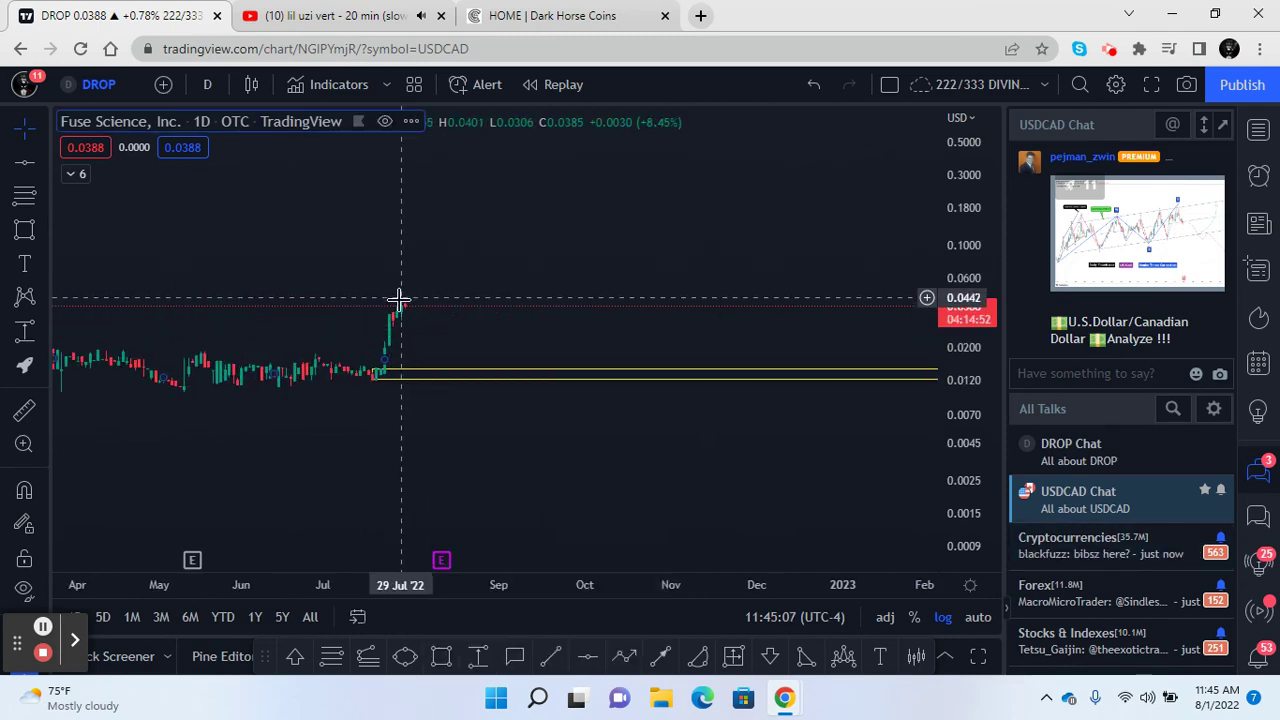
pyautogui.moveTo(399, 305)
pyautogui.mouseDown()
pyautogui.moveTo(423, 323)
pyautogui.moveTo(930, 315)
pyautogui.moveTo(756, 323)
pyautogui.mouseUp()
pyautogui.click(661, 322)
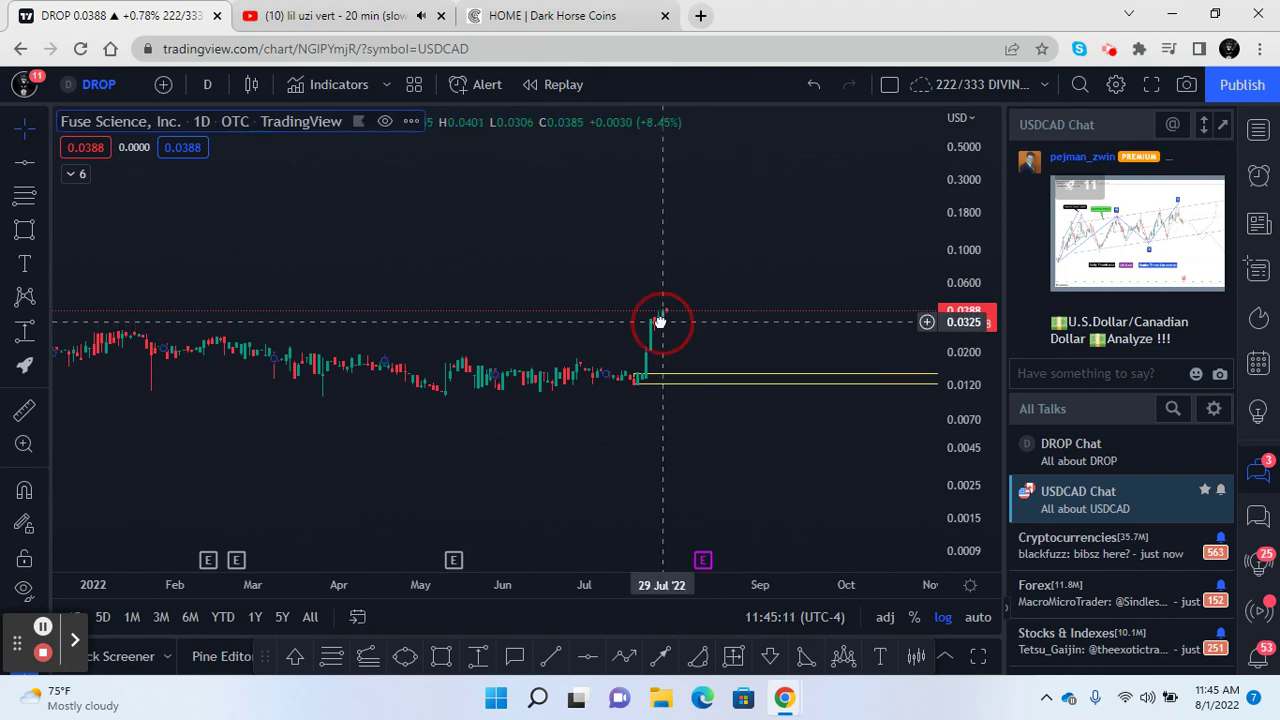
pyautogui.moveTo(551, 451); pyautogui.dragTo(487, 471)
pyautogui.click(532, 394)
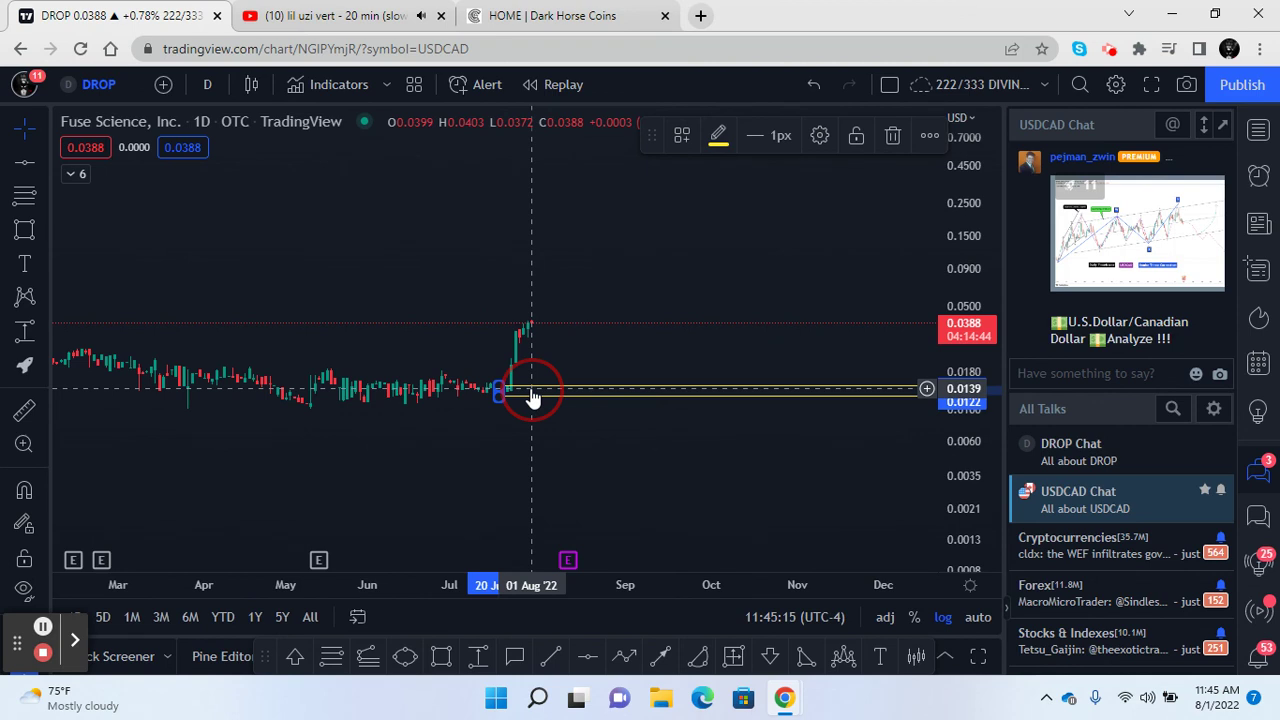
pyautogui.moveTo(450, 457); pyautogui.dragTo(523, 457)
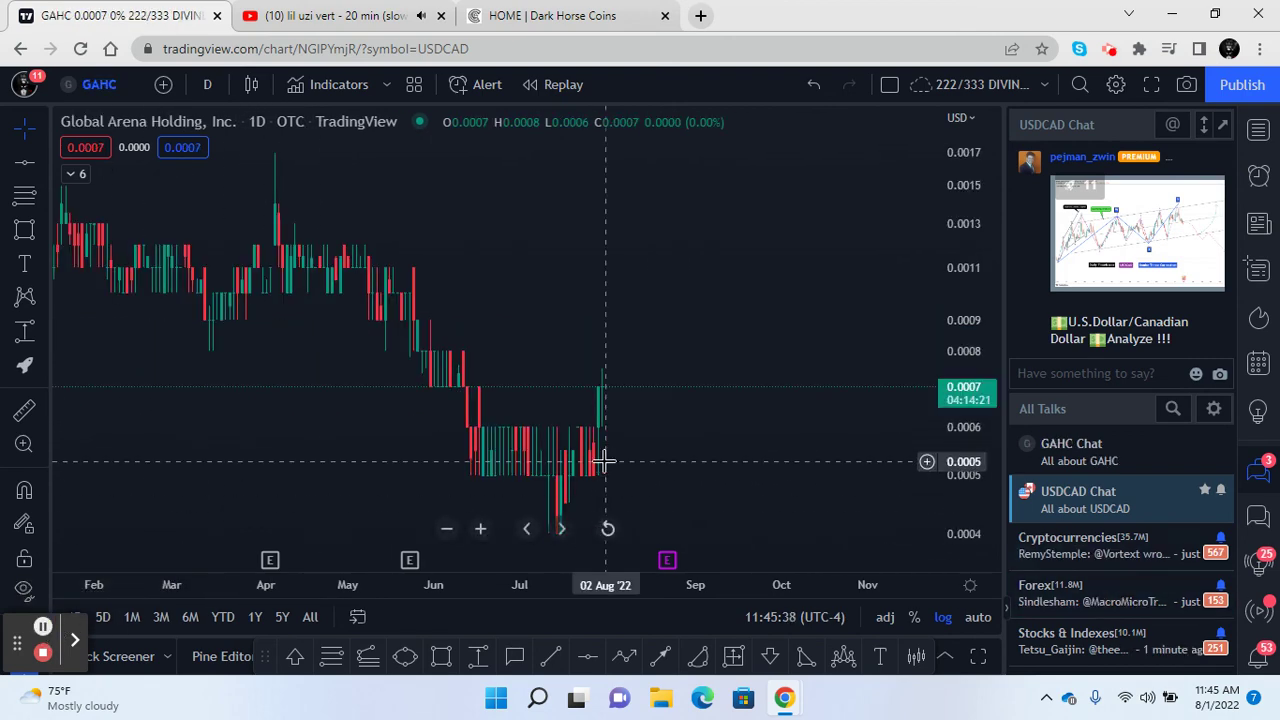
# Measure GAHC's price move from the July 2022 low to the latest candle's high, and remove the measurement
pyautogui.moveTo(764, 400); pyautogui.dragTo(843, 306)
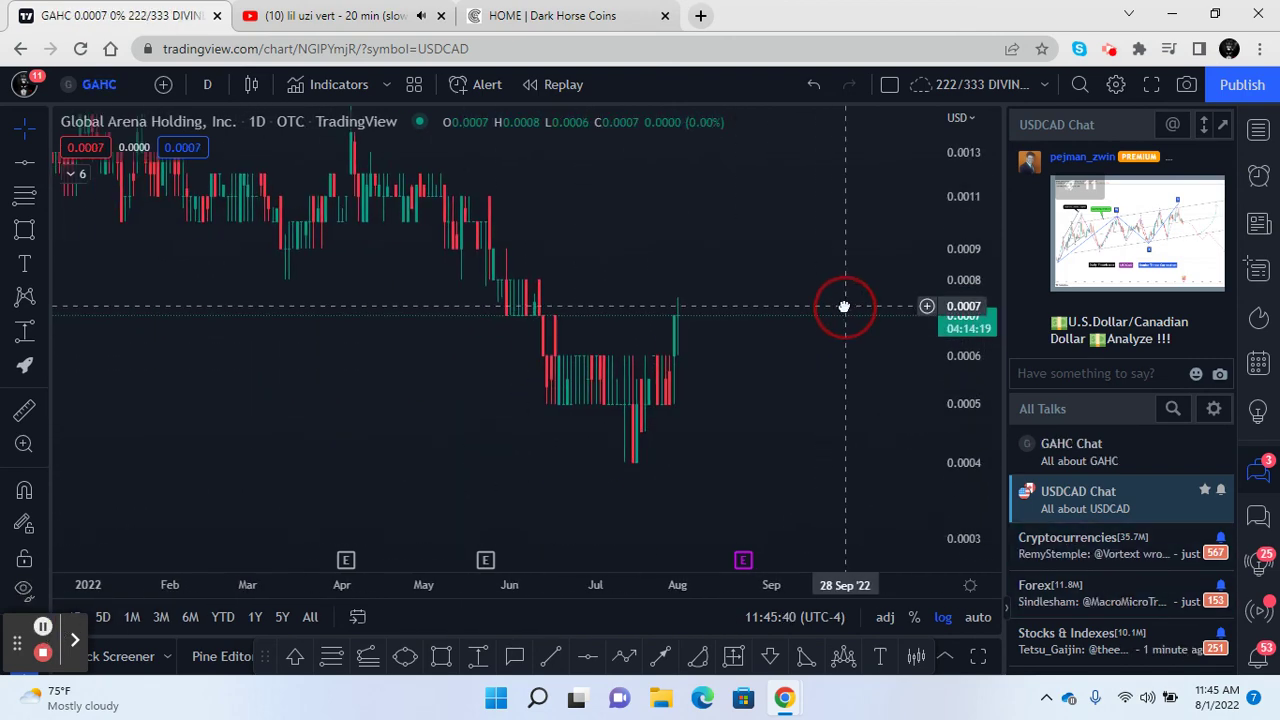
pyautogui.moveTo(723, 420); pyautogui.dragTo(660, 477)
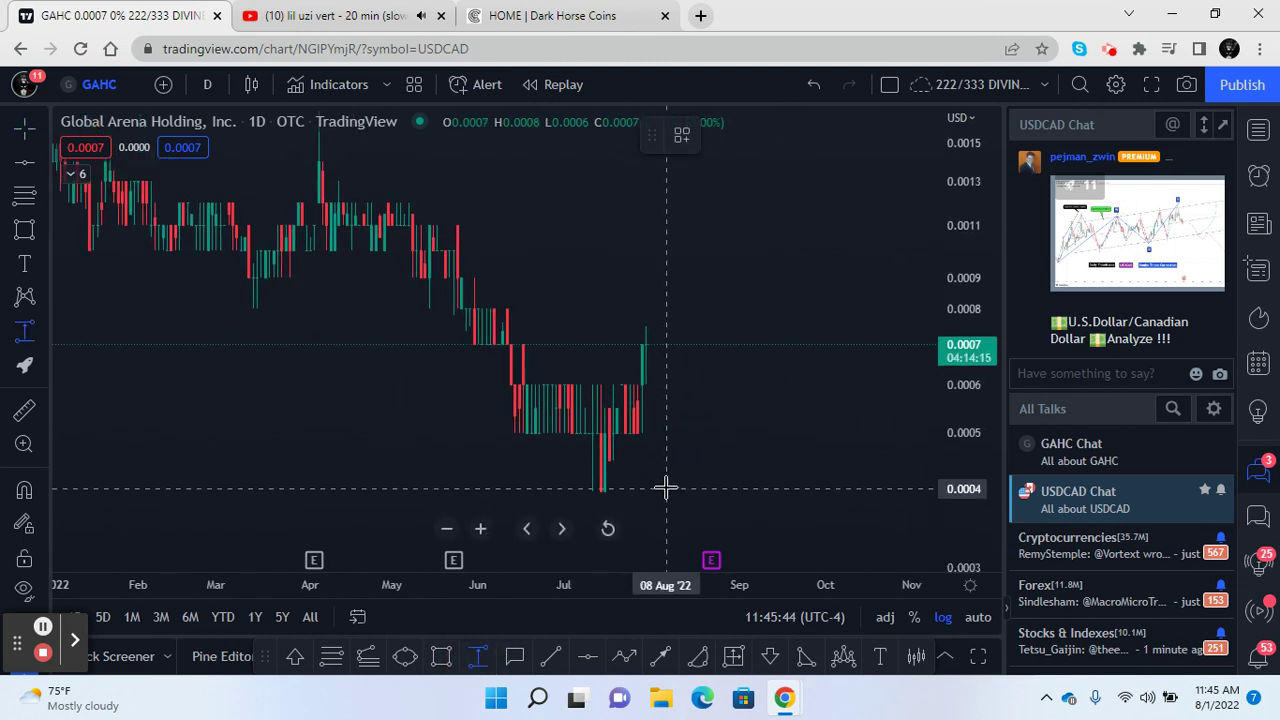
pyautogui.click(690, 326)
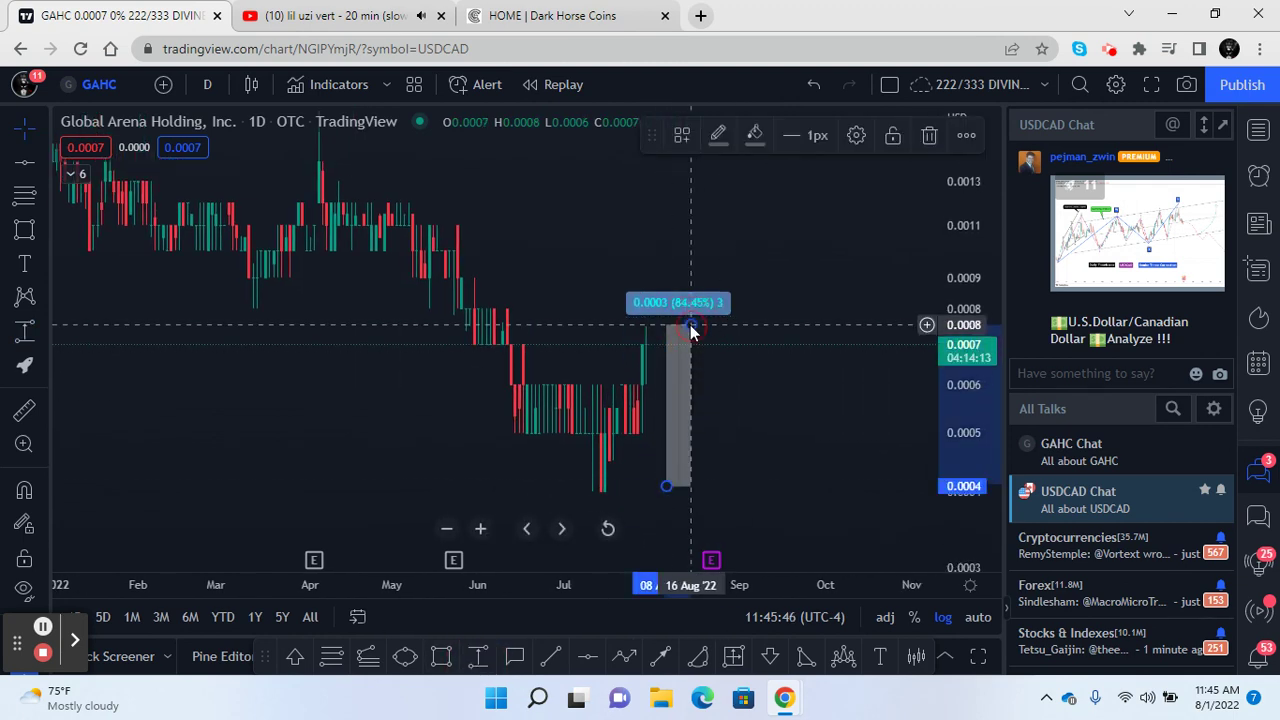
pyautogui.click(929, 135)
# Draw a rectangle zone on the IHGP chart from 20 July 2022 across past the latest candle, from about 0.013 to 0.015
pyautogui.moveTo(500, 465); pyautogui.dragTo(666, 450)
pyautogui.moveTo(992, 245); pyautogui.dragTo(947, 490)
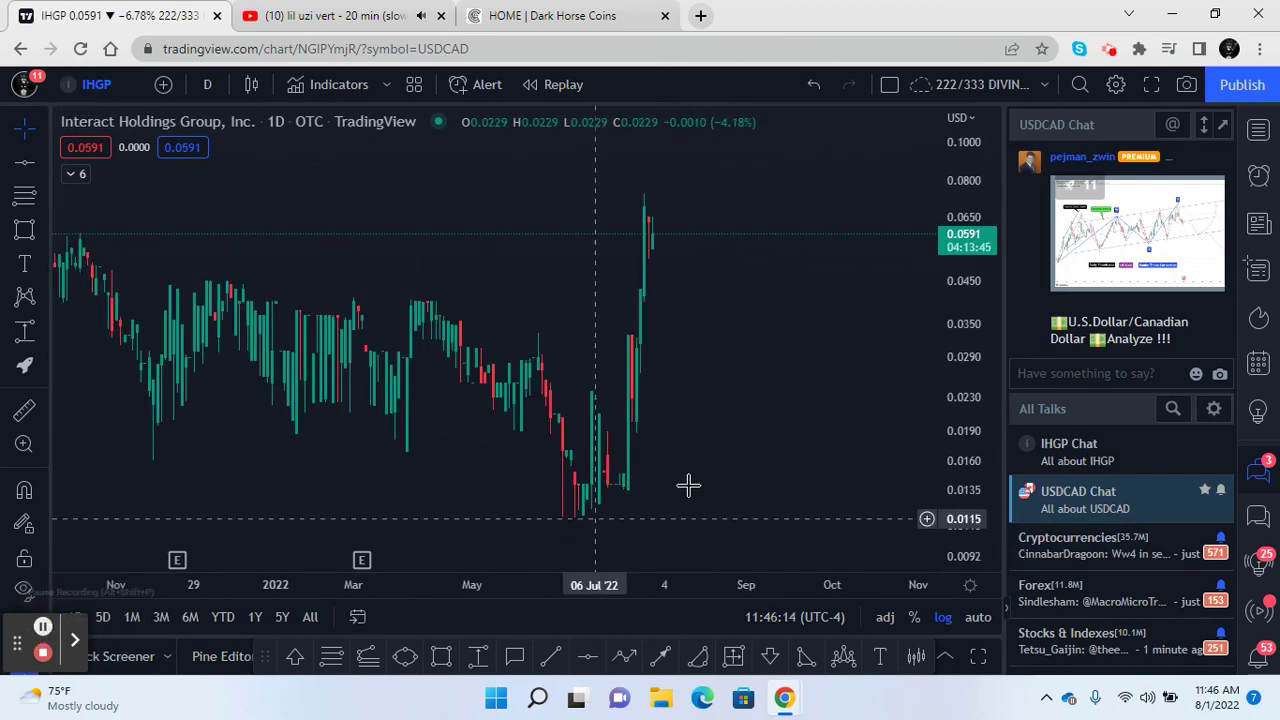
pyautogui.moveTo(965, 257); pyautogui.dragTo(920, 446)
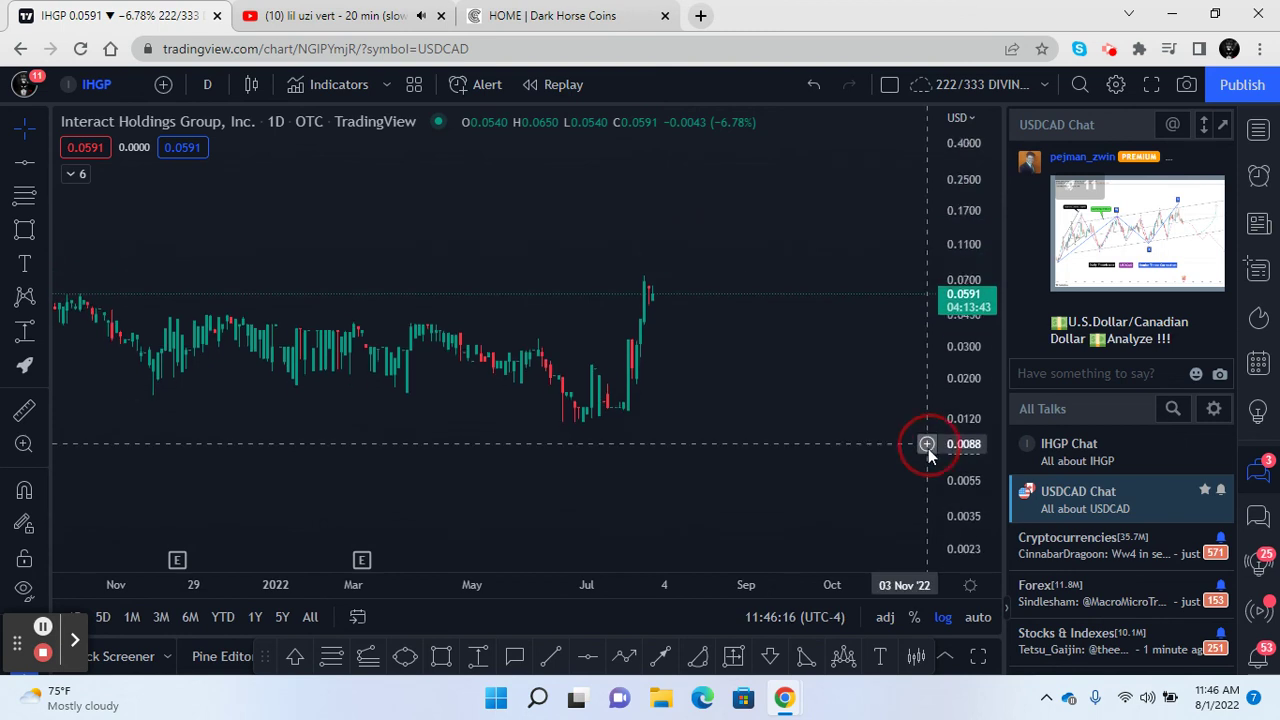
pyautogui.moveTo(700, 586); pyautogui.dragTo(390, 617)
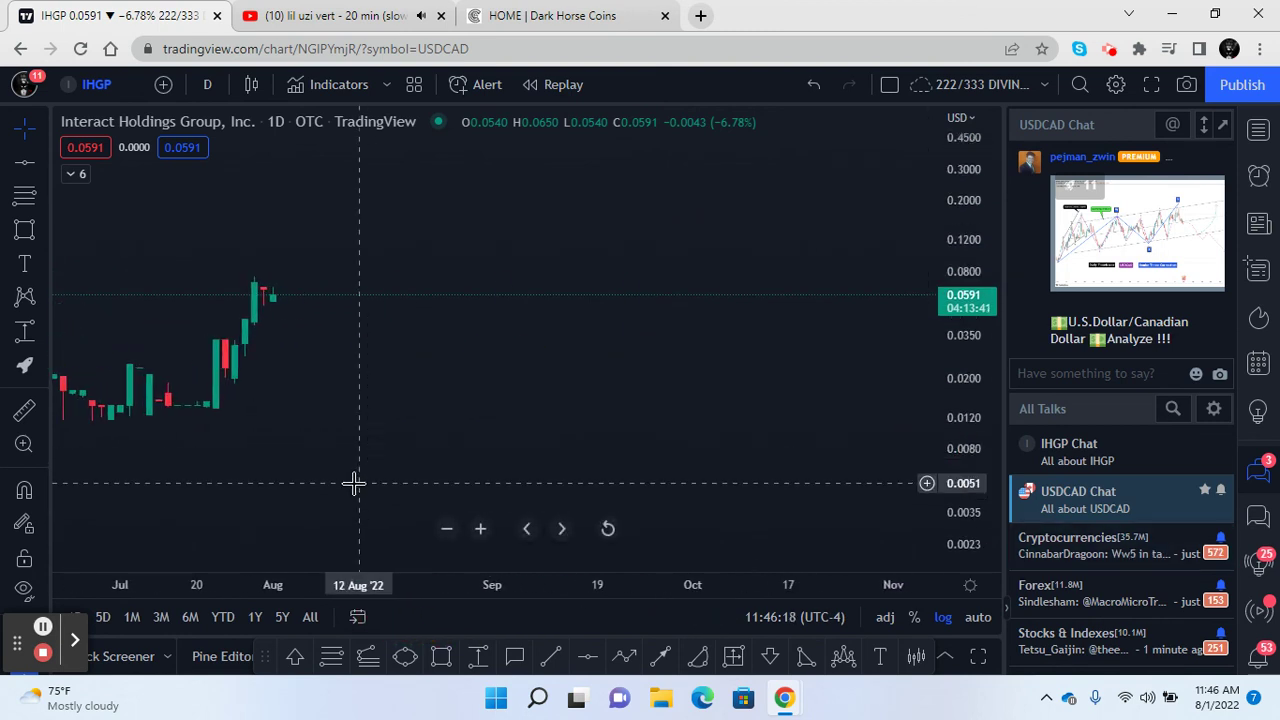
pyautogui.moveTo(354, 483); pyautogui.dragTo(686, 520)
pyautogui.click(443, 657)
pyautogui.click(460, 429)
pyautogui.click(458, 437)
pyautogui.click(497, 490)
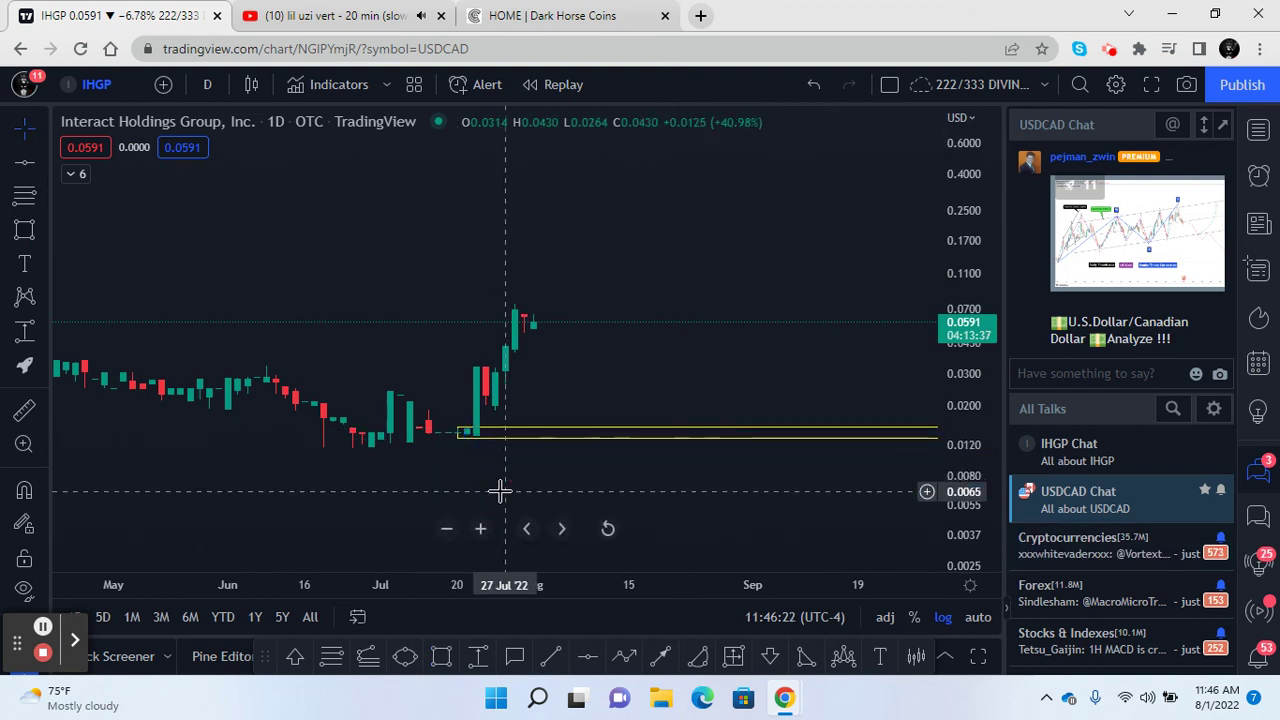
# Measure the price move from the upper edge of IHGP's July zone to just above the late-July high, and remove the measurement
pyautogui.click(478, 656)
pyautogui.click(534, 428)
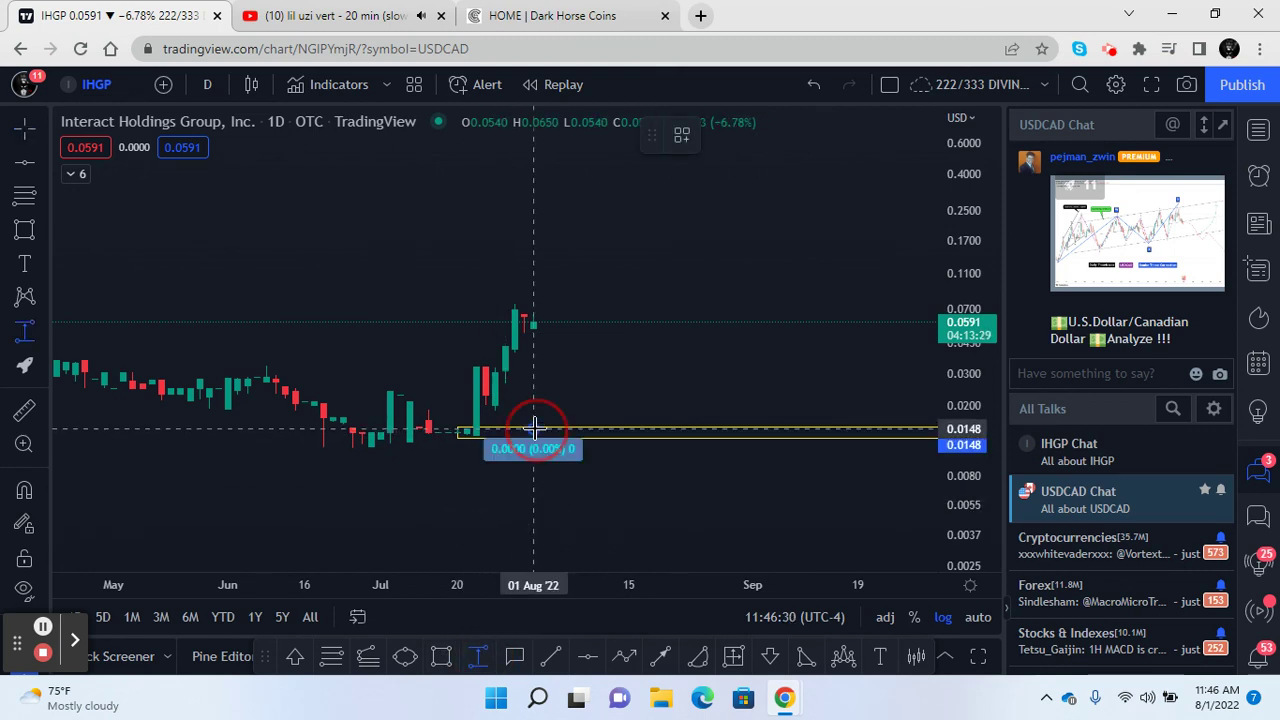
pyautogui.click(580, 300)
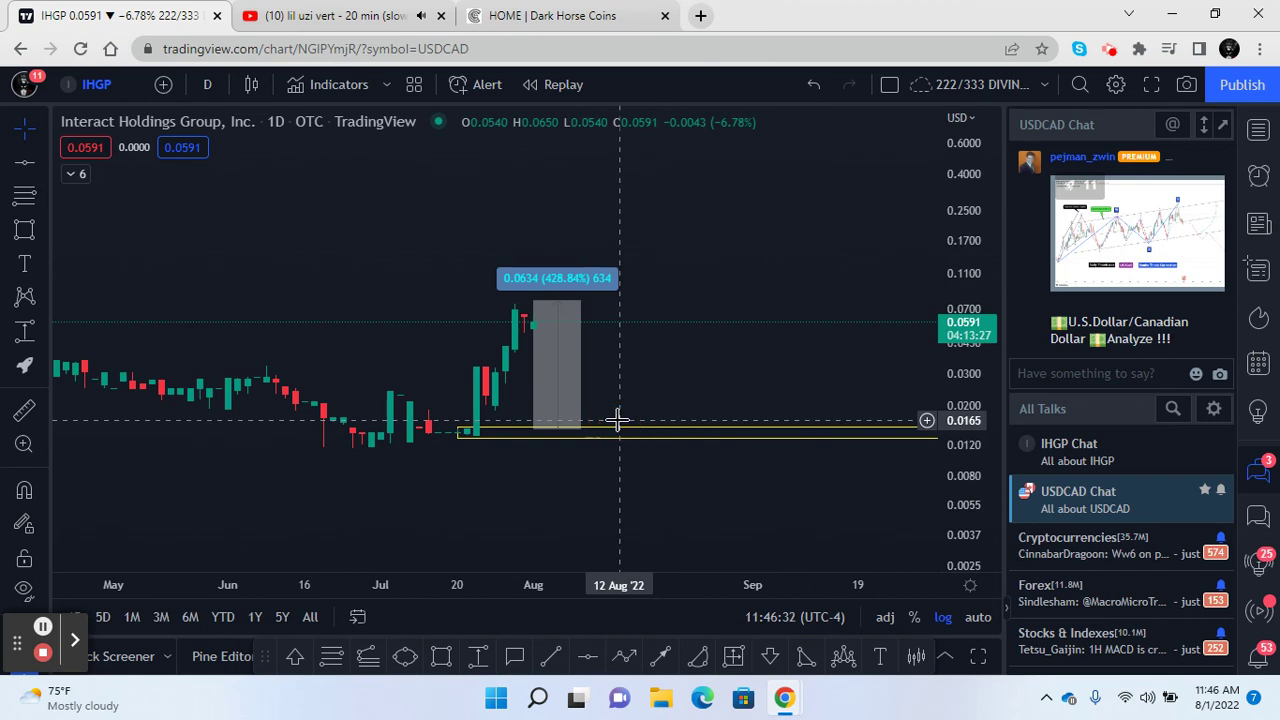
pyautogui.click(582, 303)
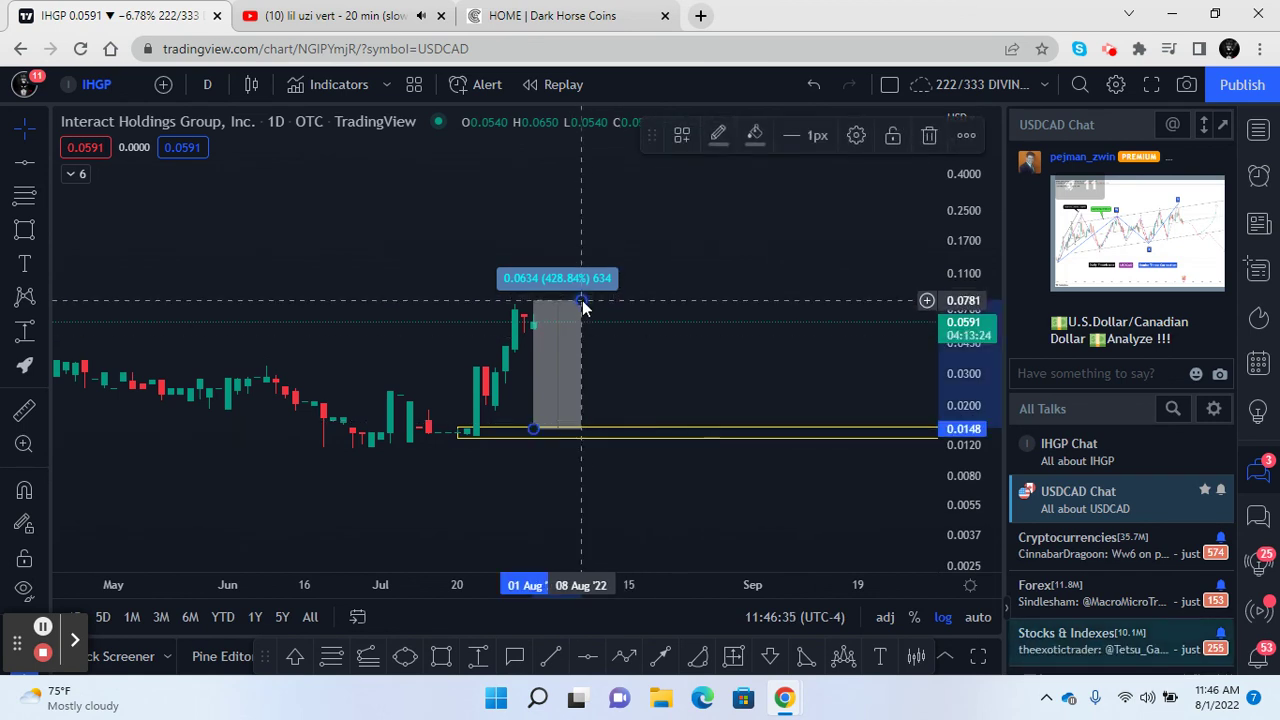
pyautogui.click(929, 137)
# Draw a second IHGP rectangle zone from the September 2021 peak's decline across past the latest candle, from about 0.06 to 0.08
pyautogui.moveTo(306, 586); pyautogui.dragTo(591, 563)
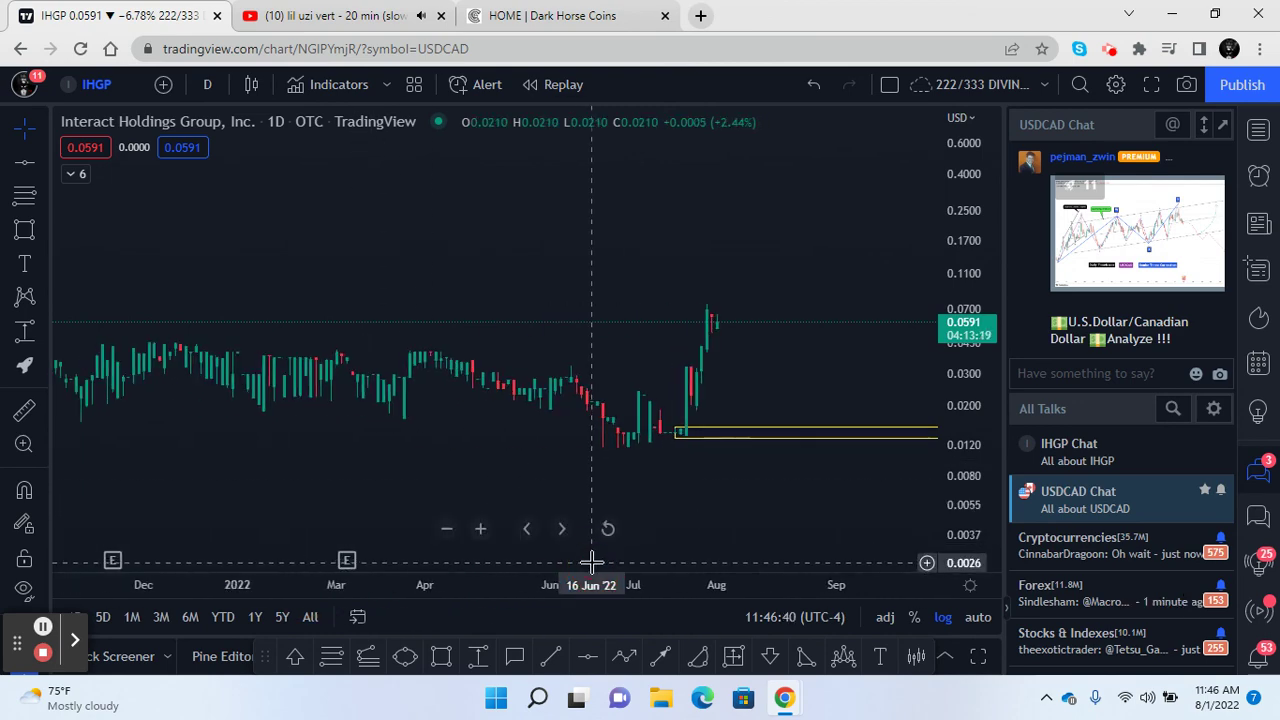
pyautogui.moveTo(398, 508); pyautogui.dragTo(560, 495)
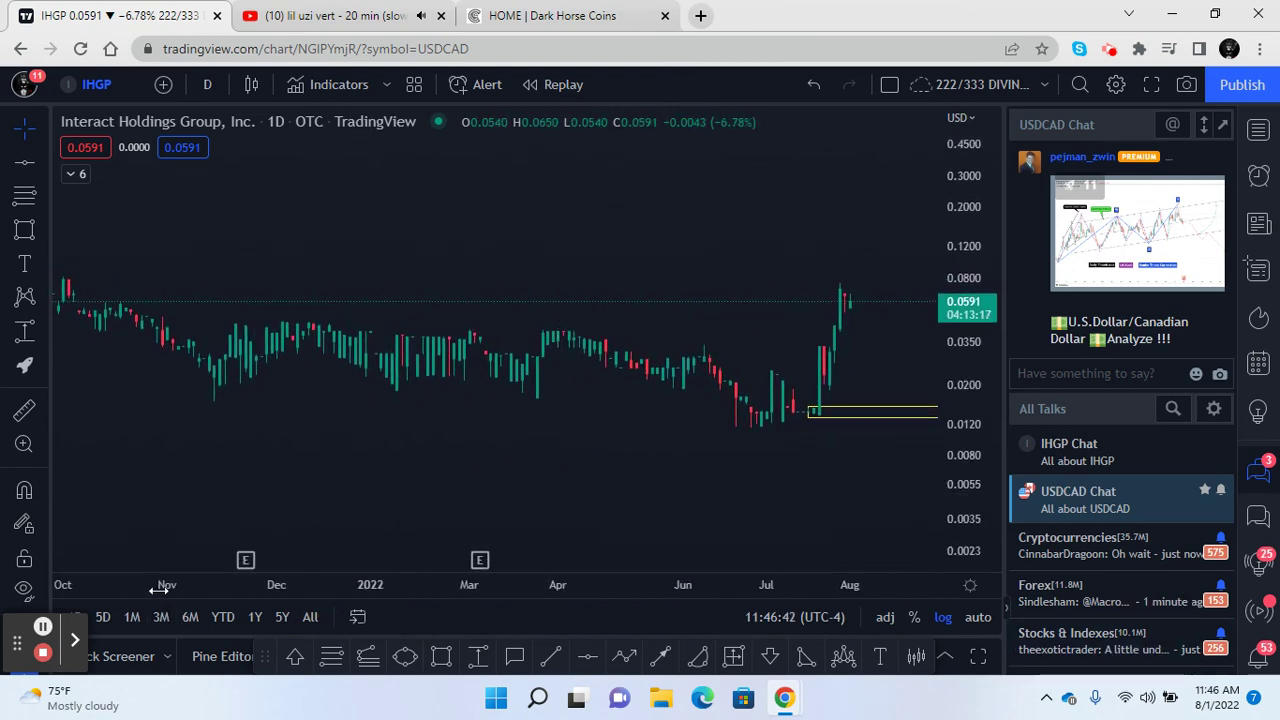
pyautogui.scroll(-3, 514, 594)
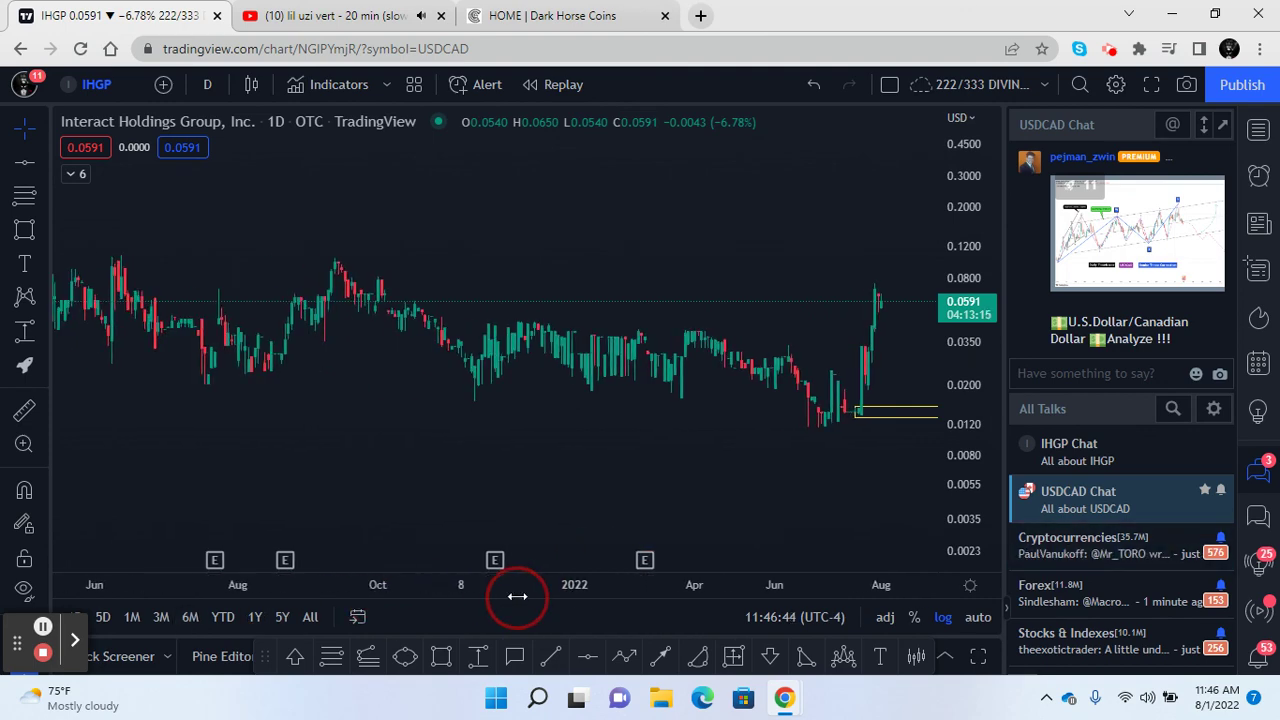
pyautogui.moveTo(629, 451); pyautogui.dragTo(309, 489)
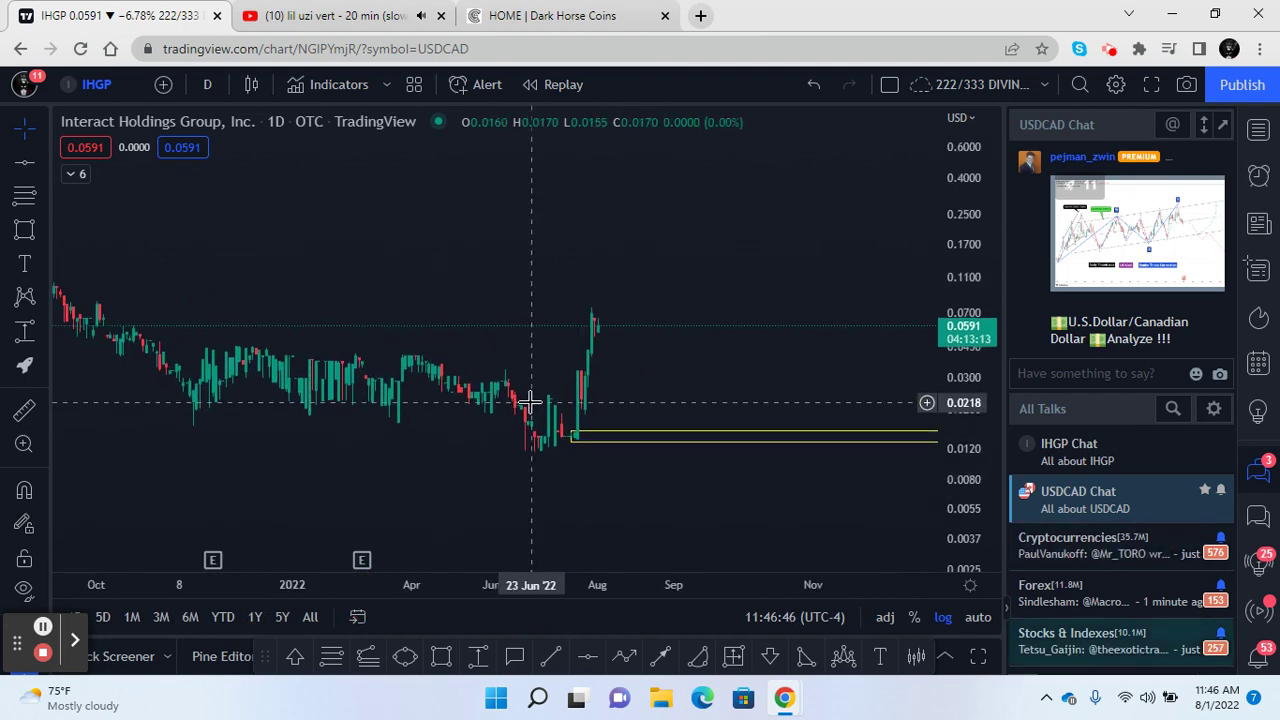
pyautogui.moveTo(271, 429); pyautogui.dragTo(401, 429)
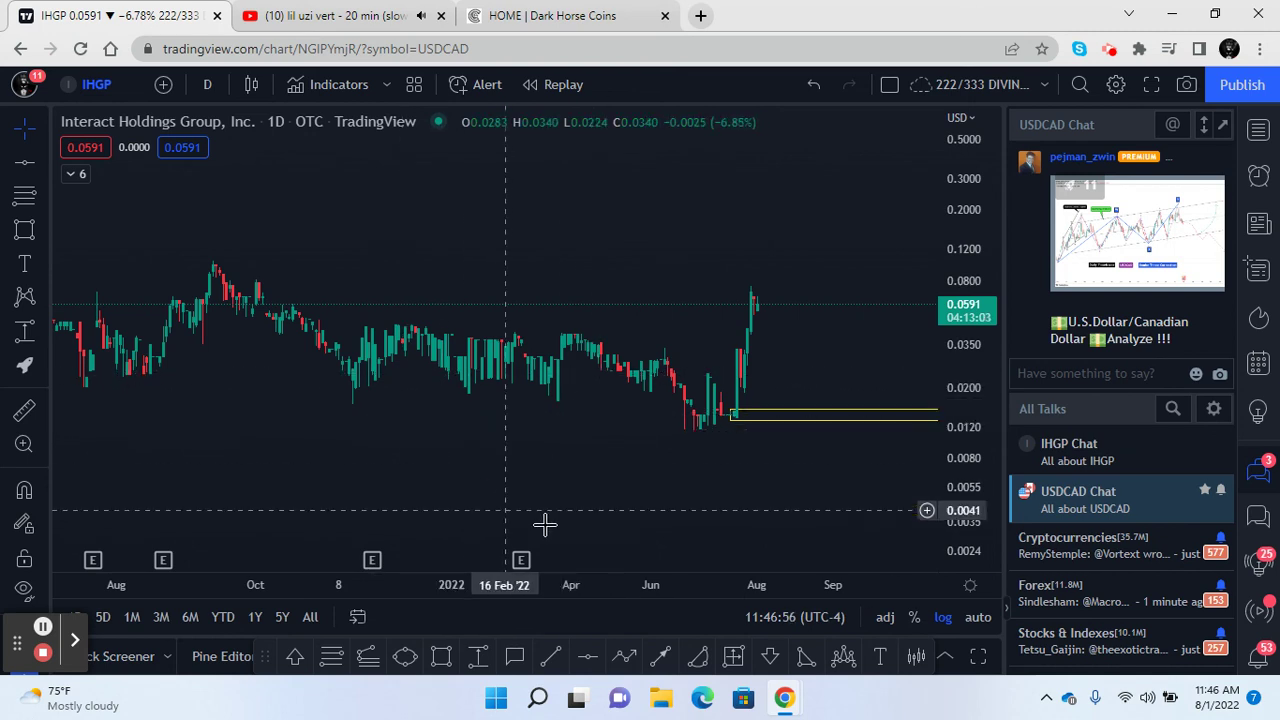
pyautogui.click(441, 655)
pyautogui.click(218, 277)
pyautogui.click(222, 300)
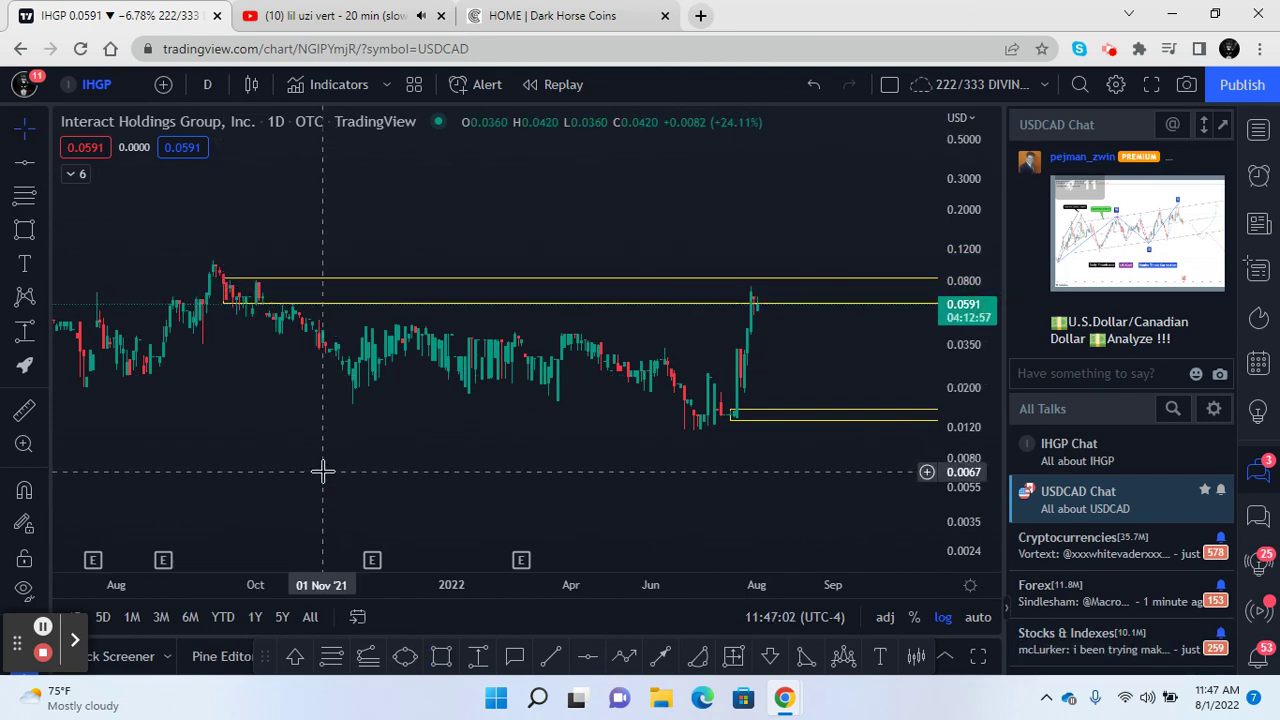
pyautogui.click(265, 306)
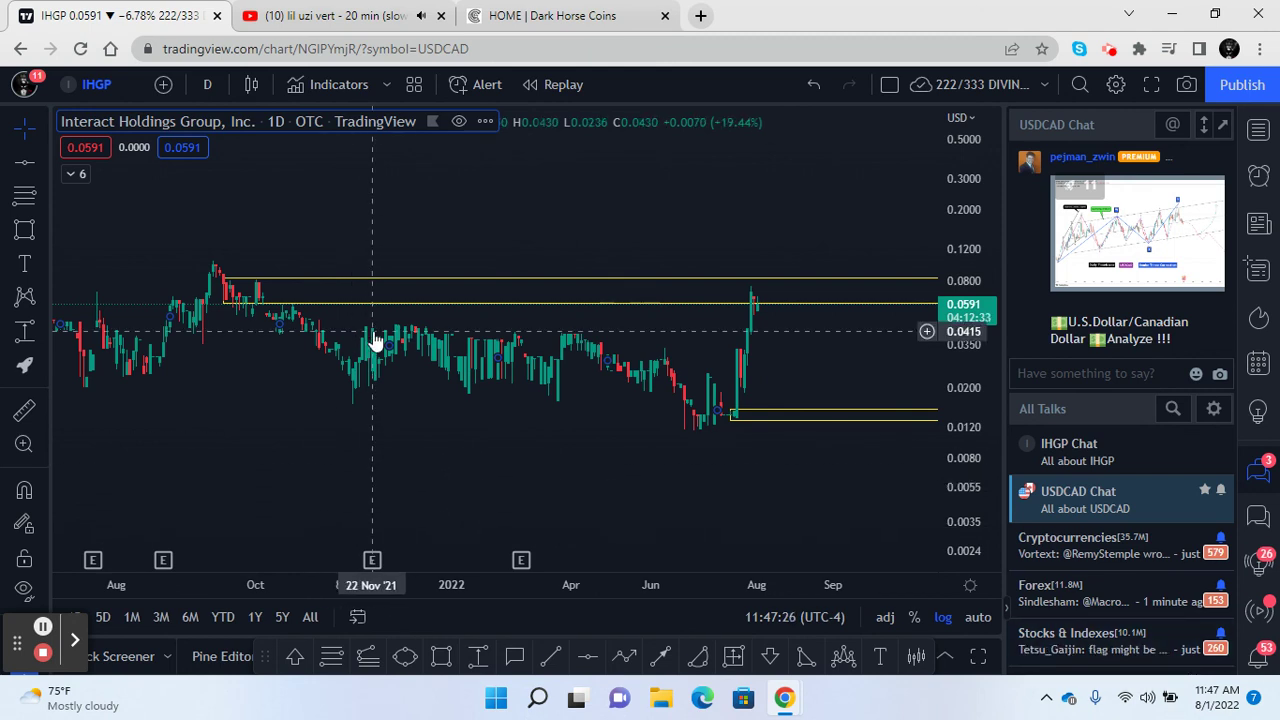
# Switch to the Dark Horse Coins website and look over its home page
pyautogui.click(511, 16)
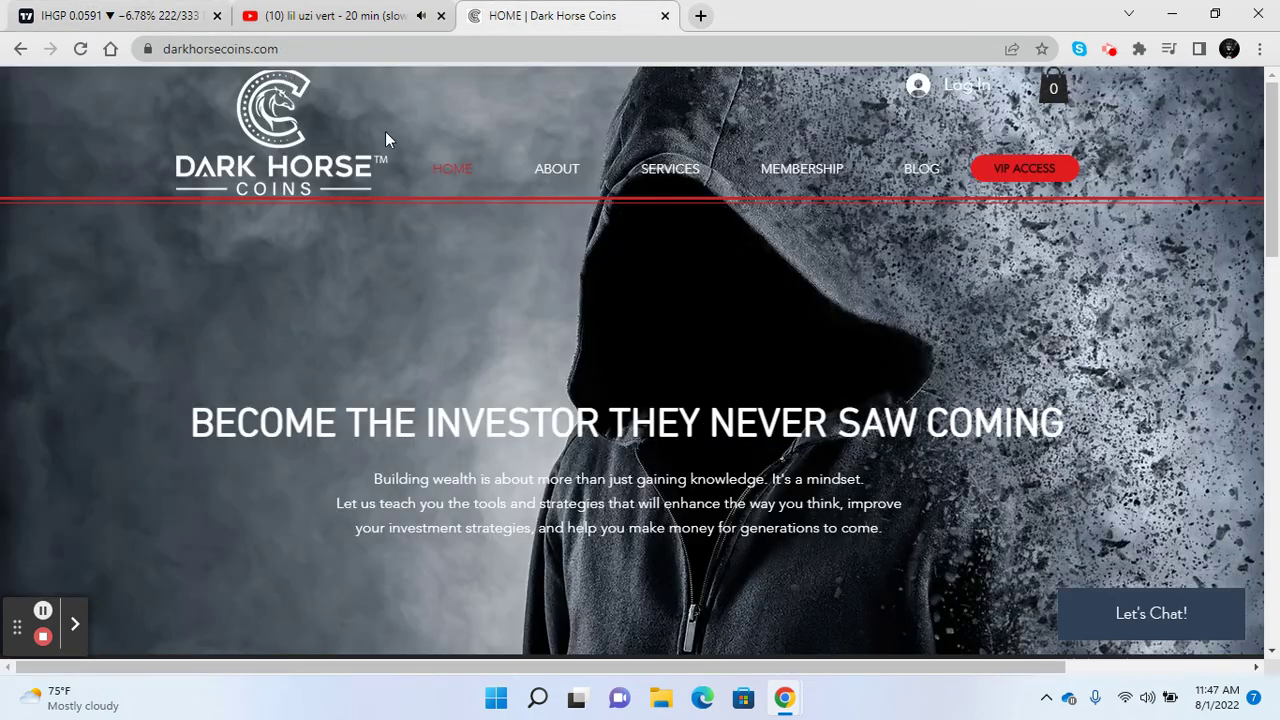
pyautogui.scroll(-4, 486, 296)
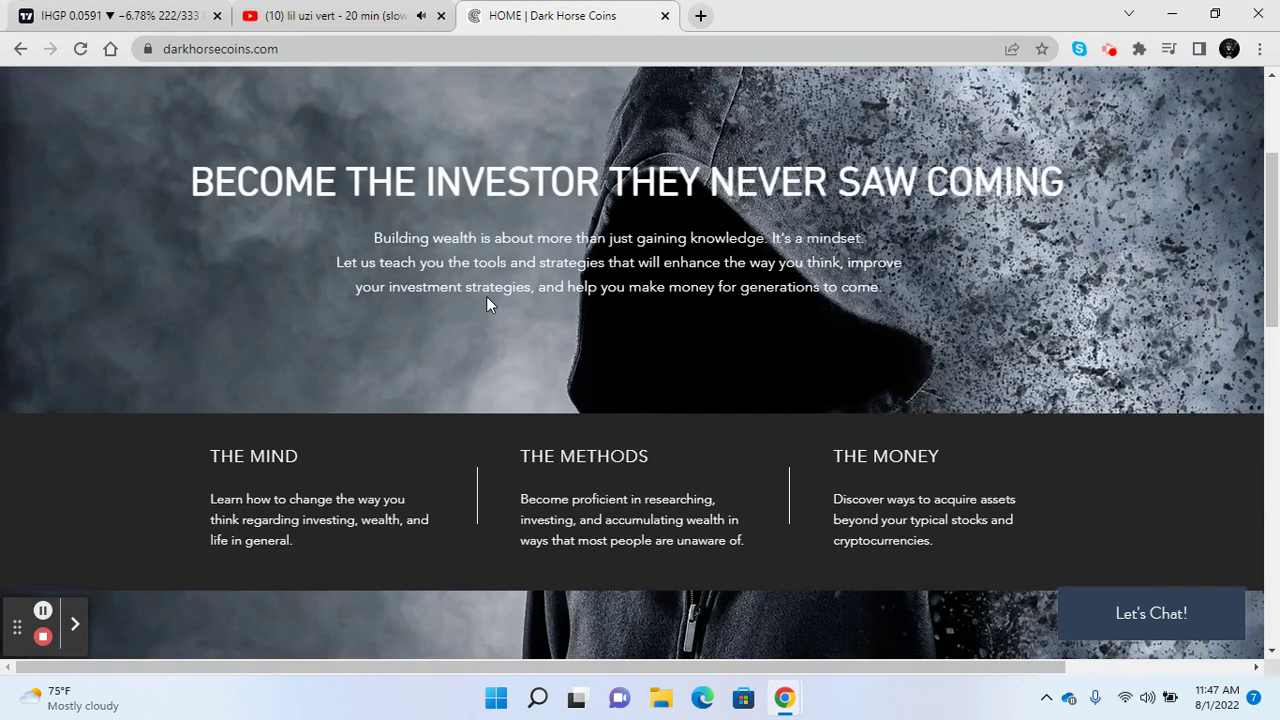
pyautogui.scroll(5, 486, 296)
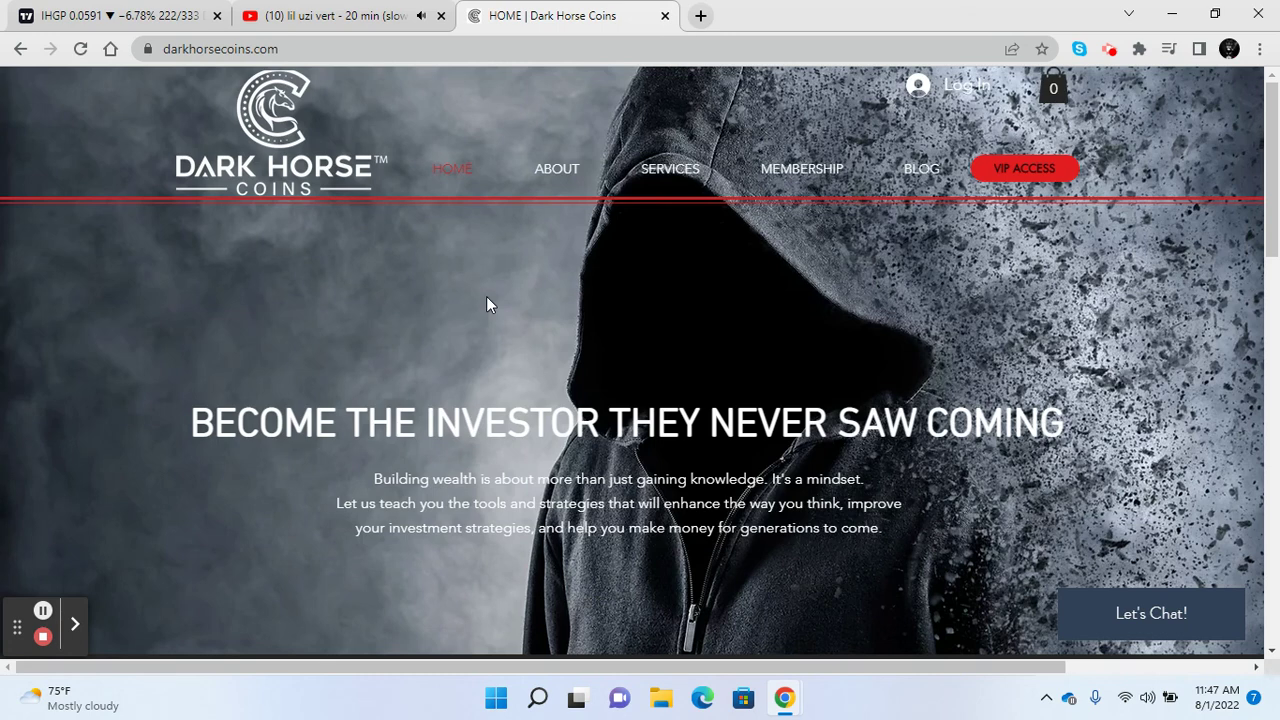